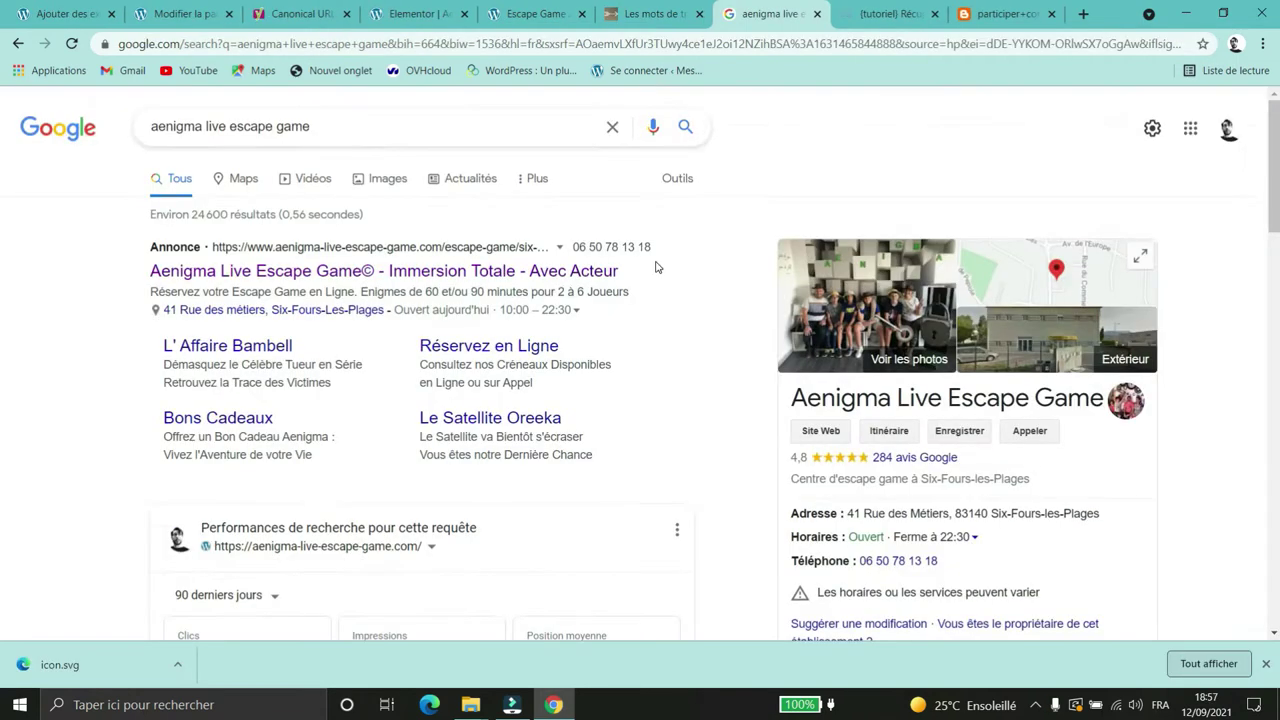
Step: Examine the Google results for "aenigma live escape game", including the ad, the official site's entry and the business listing
scroll(655, 268, "down", 9)
scroll(655, 271, "up", 10)
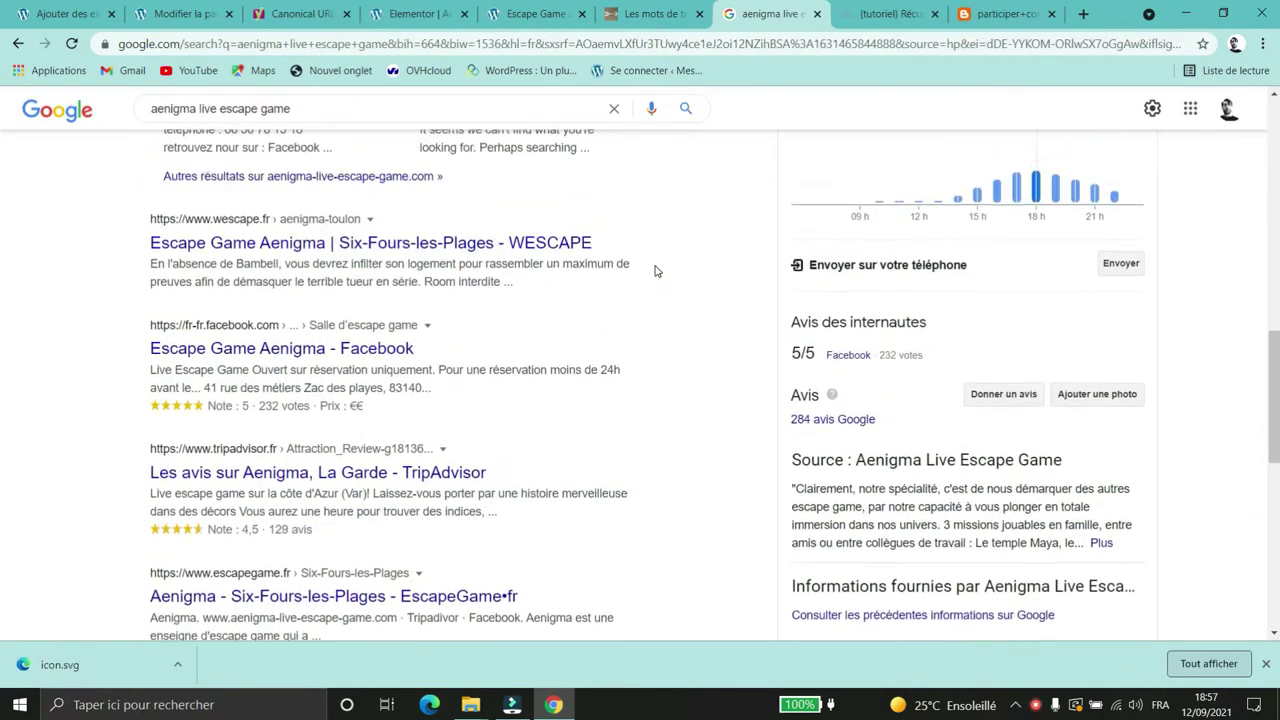
scroll(655, 294, "down", 7)
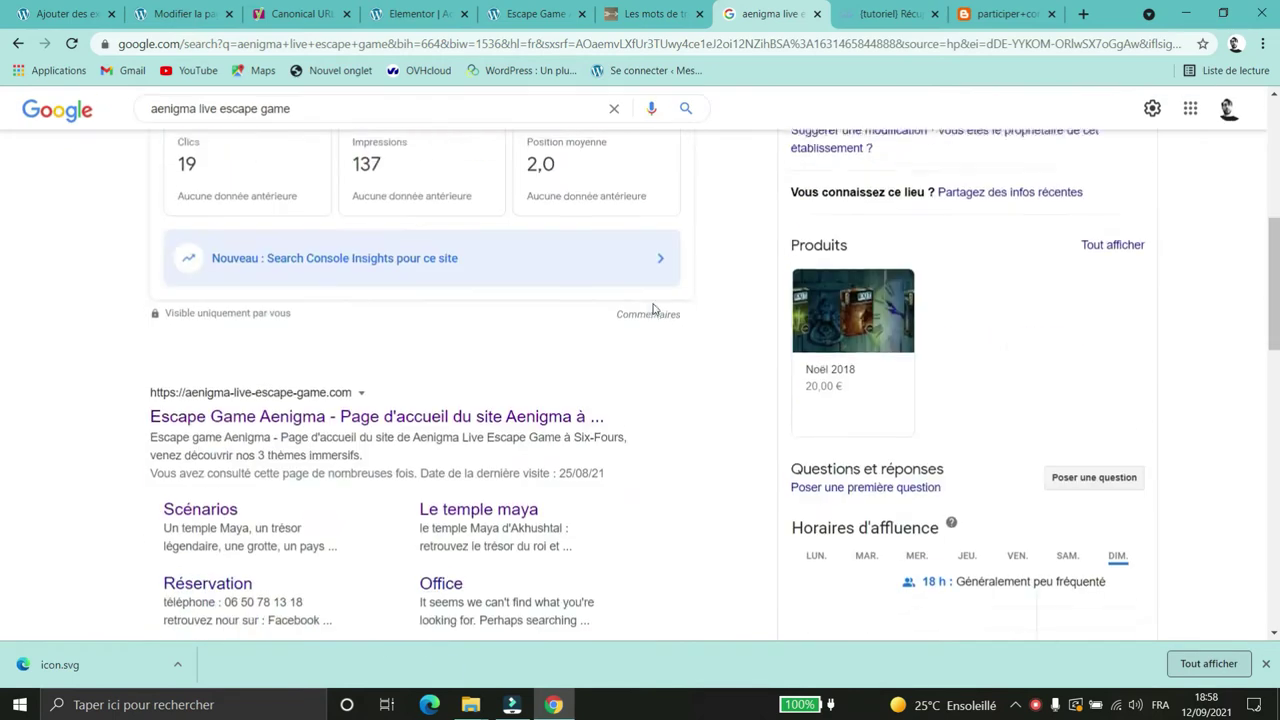
scroll(365, 340, "up", 2)
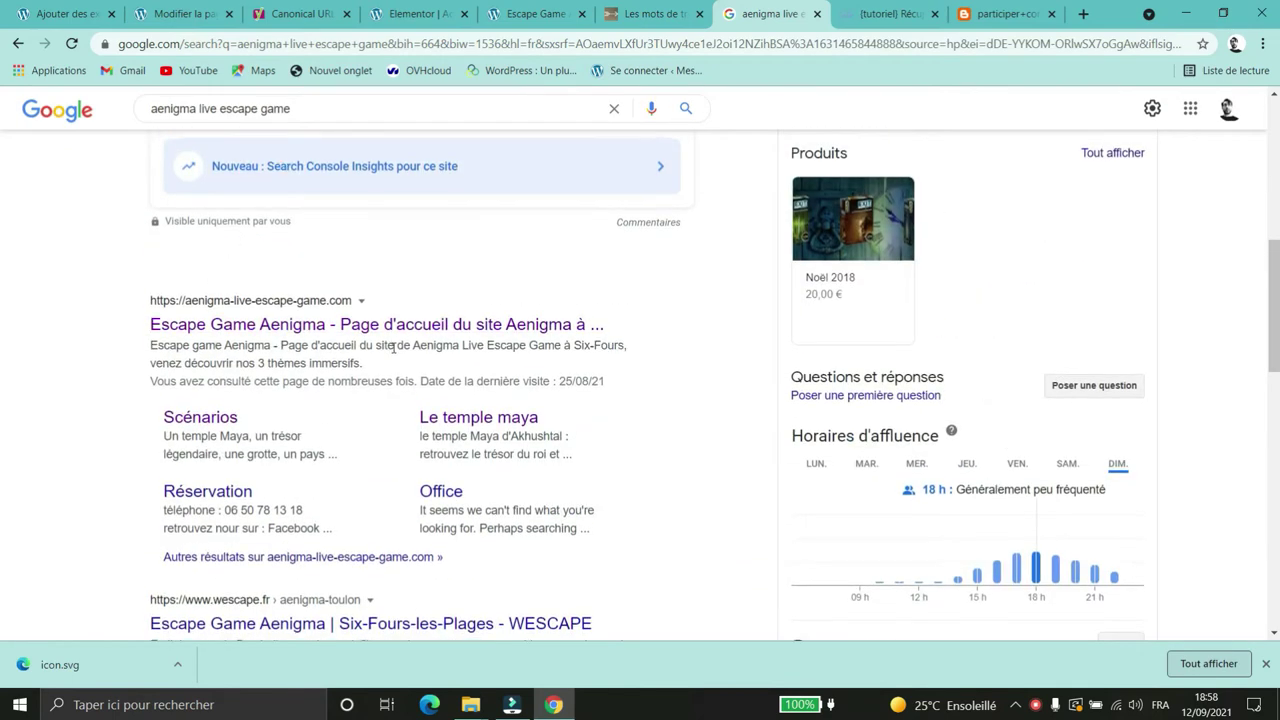
scroll(365, 340, "down", 4)
scroll(400, 355, "up", 9)
scroll(402, 357, "up", 1)
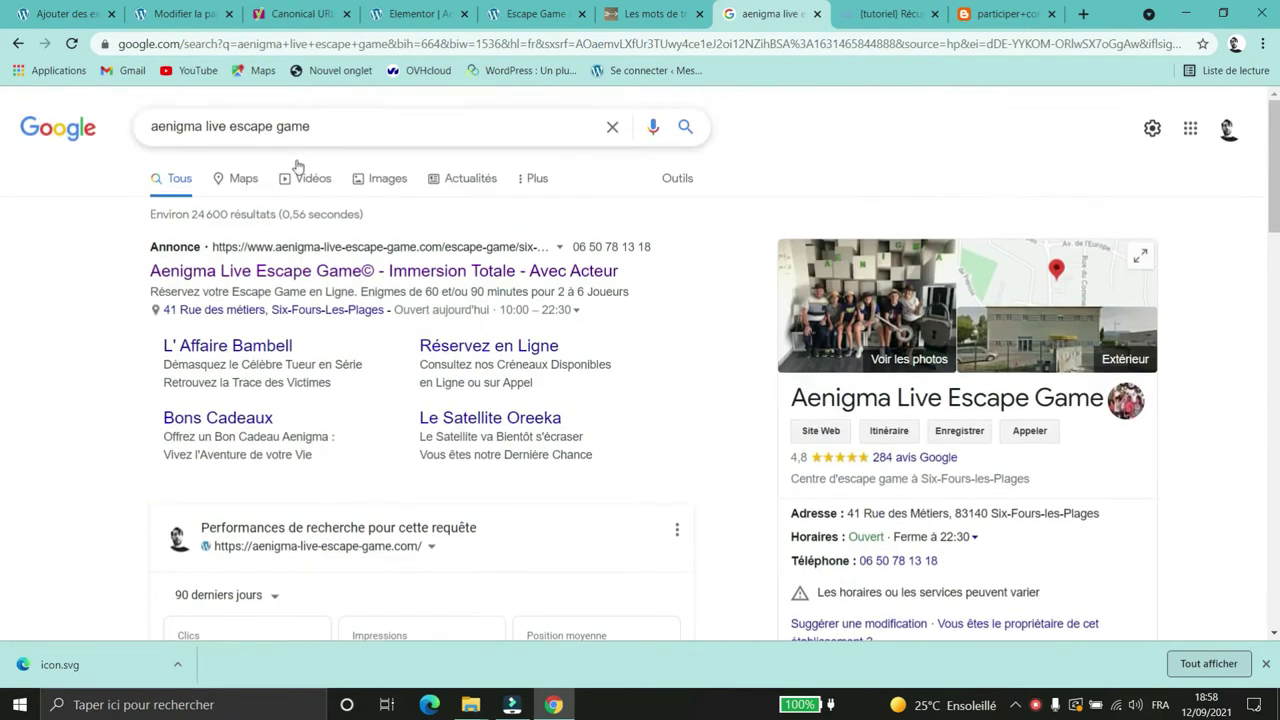
Step: Search Google for "escape game six-fours" and examine the Aenigma site's entry among the results
left_click(355, 124)
triple_click(380, 126)
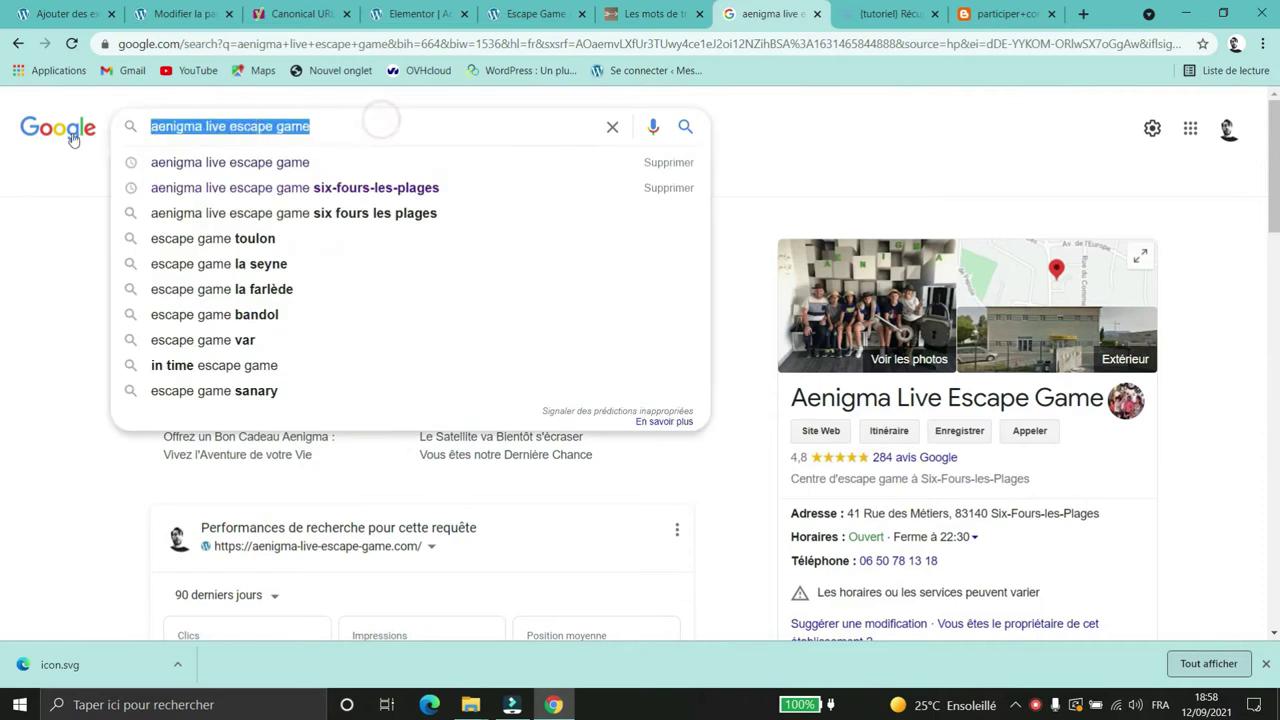
type("escape")
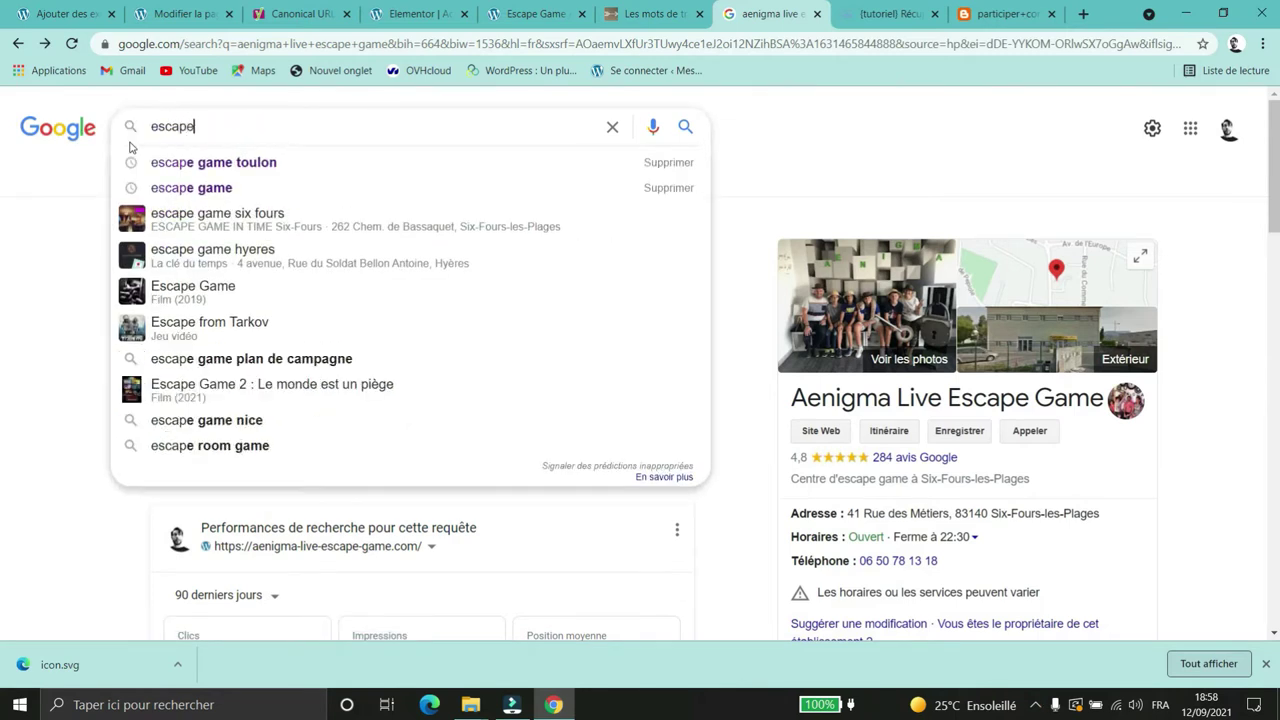
type(" game six-fu")
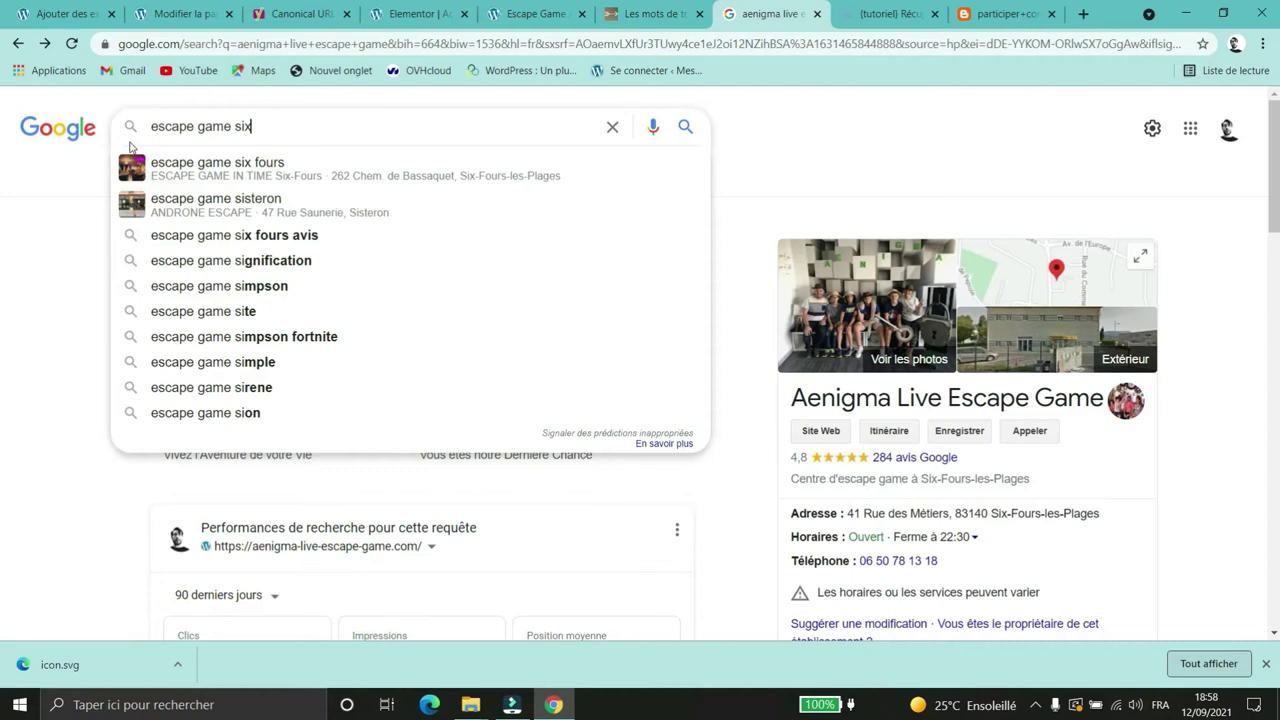
key("BackSpace")
type("ours")
key("Return")
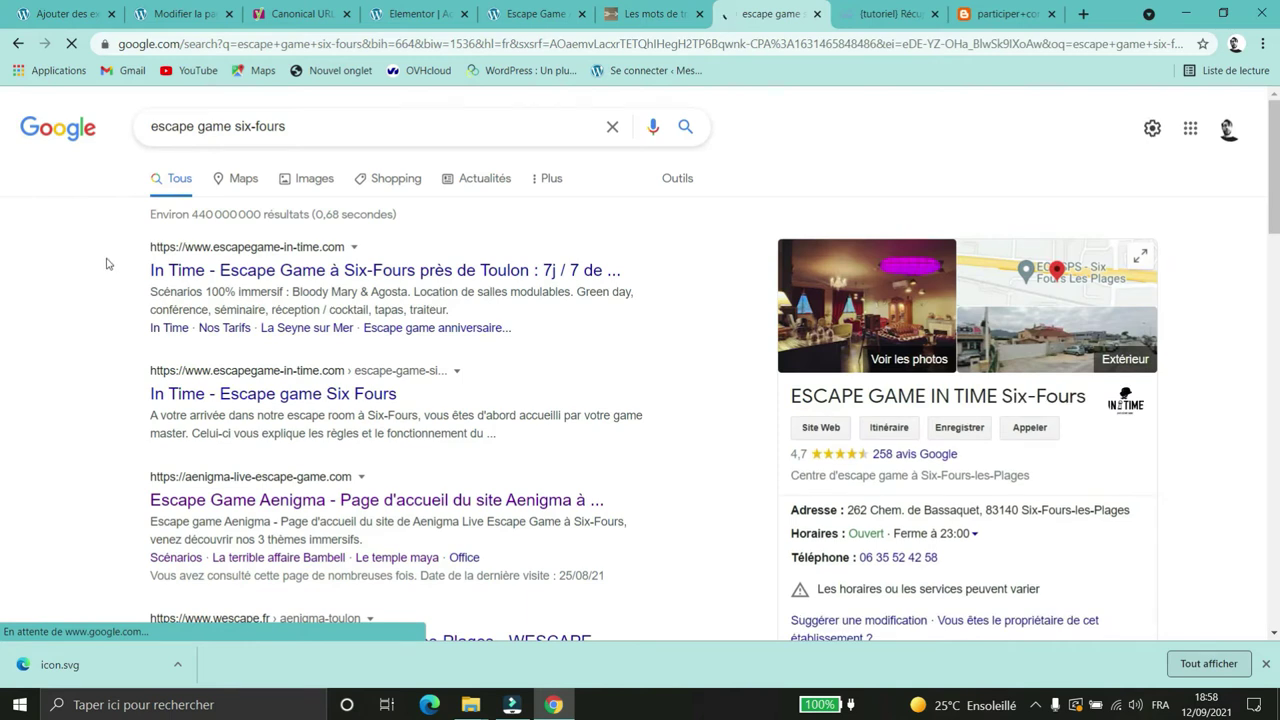
scroll(109, 263, "down", 1)
left_click_drag(608, 488, 162, 387)
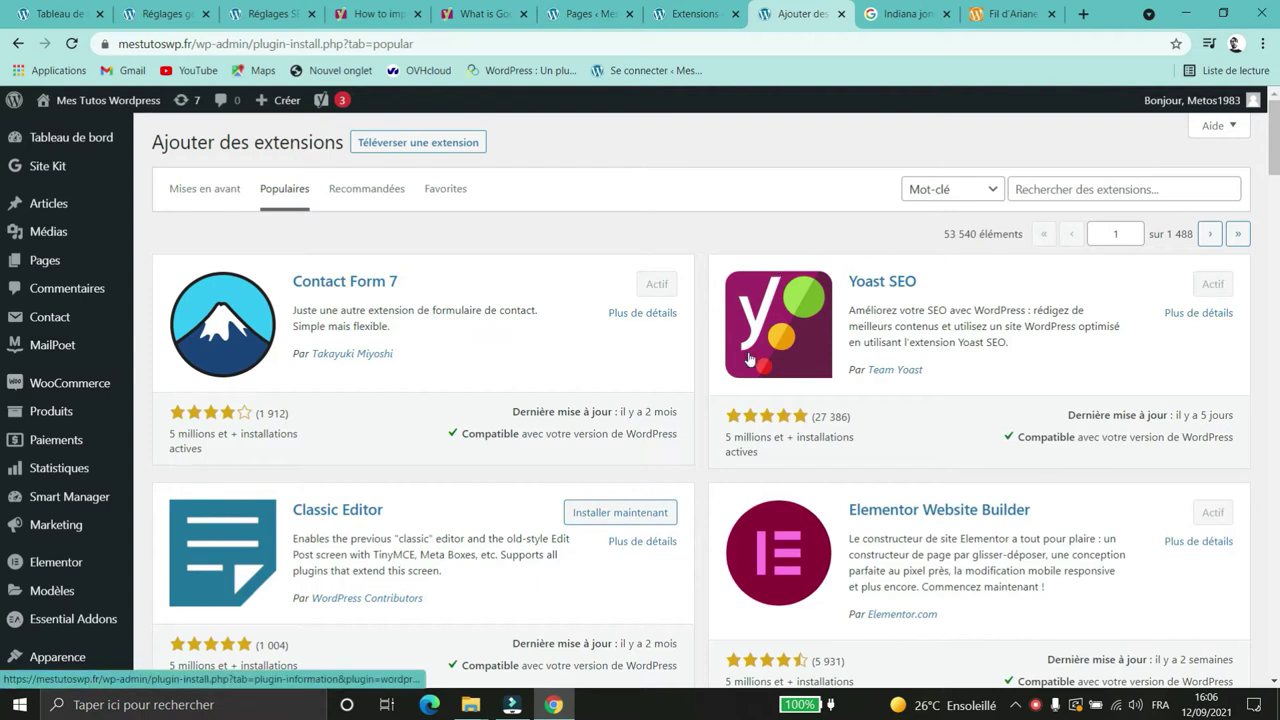
Step: Review Yoast SEO's general settings and its Fil d'Ariane settings on the mestutoswp.fr site
left_click(160, 14)
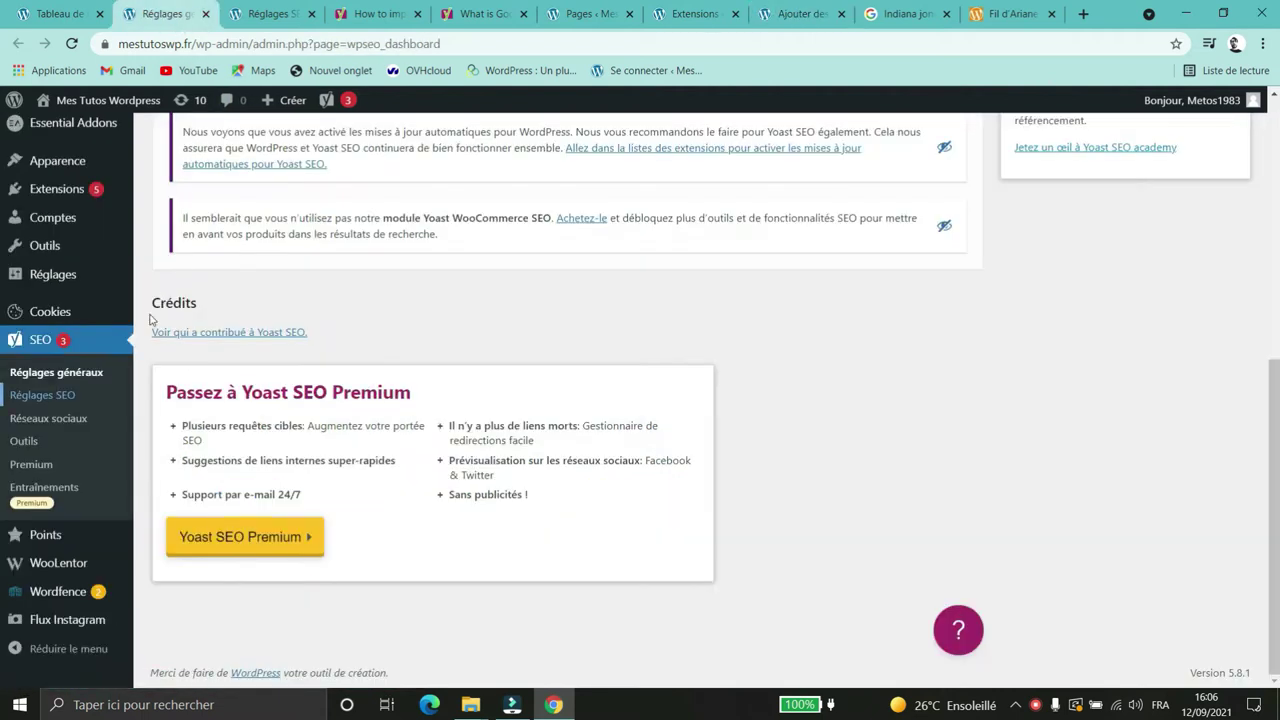
scroll(235, 300, "up", 5)
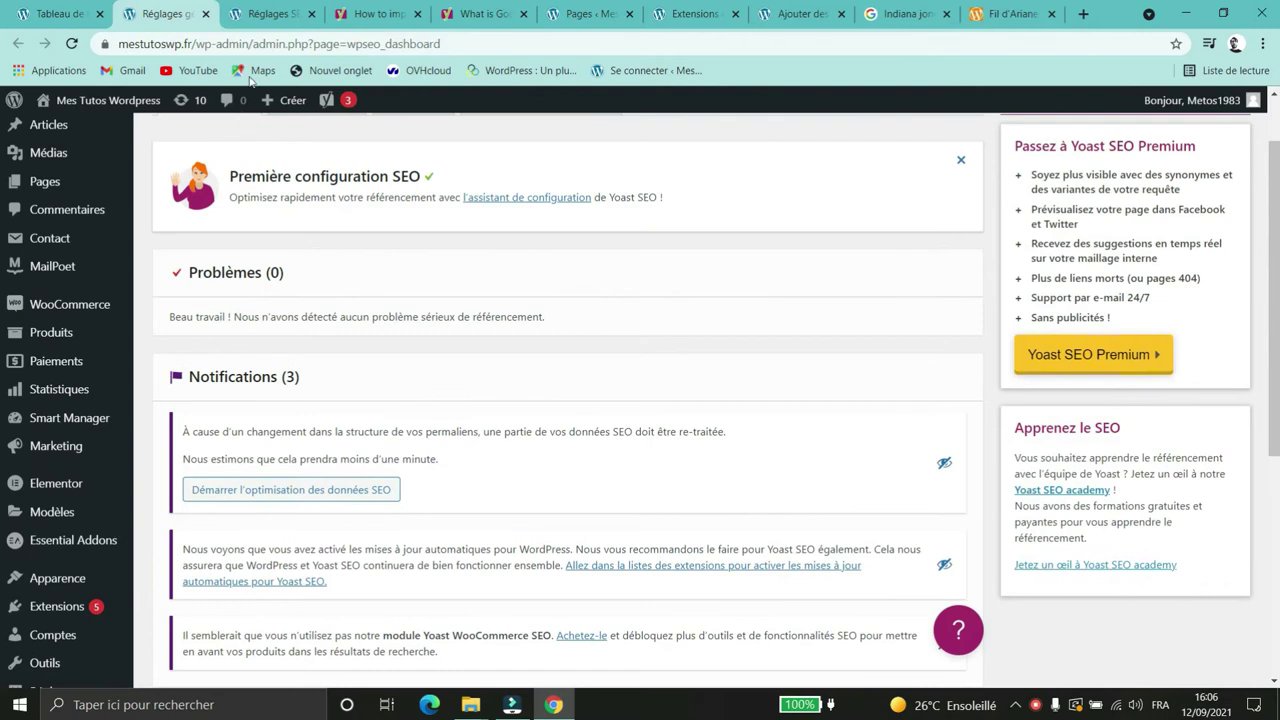
left_click(265, 14)
scroll(380, 290, "up", 5)
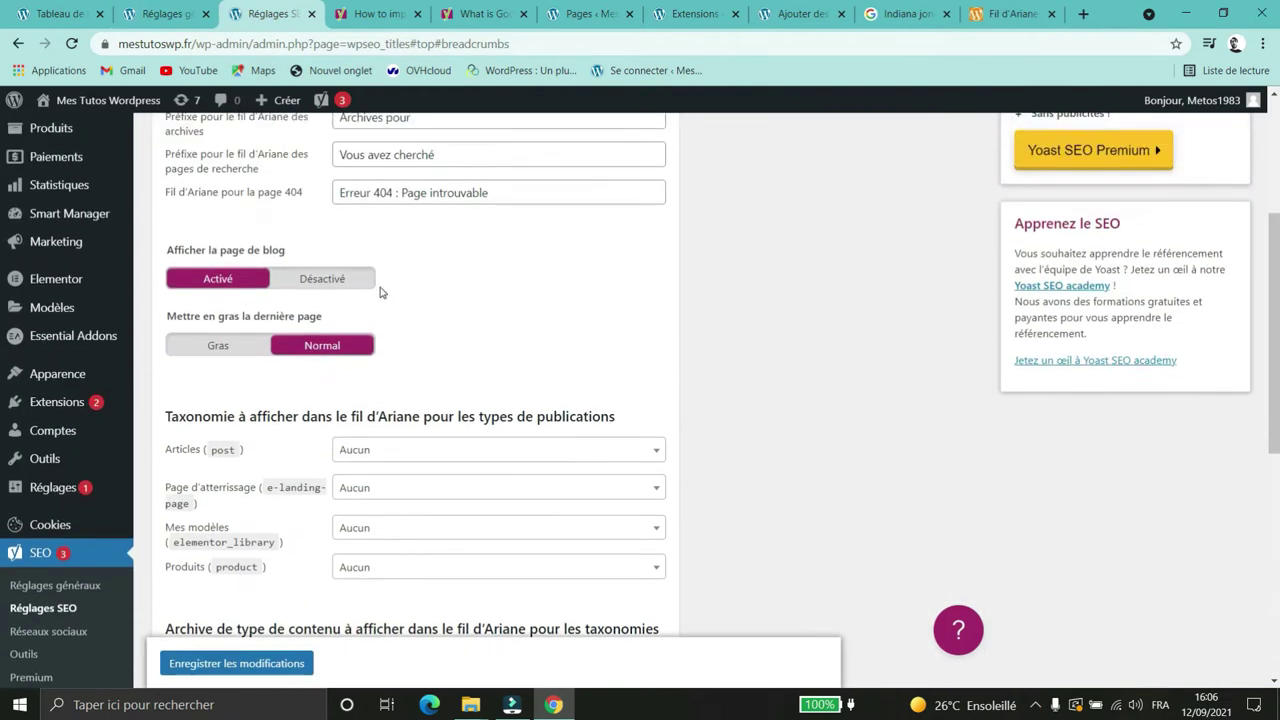
scroll(380, 292, "up", 3)
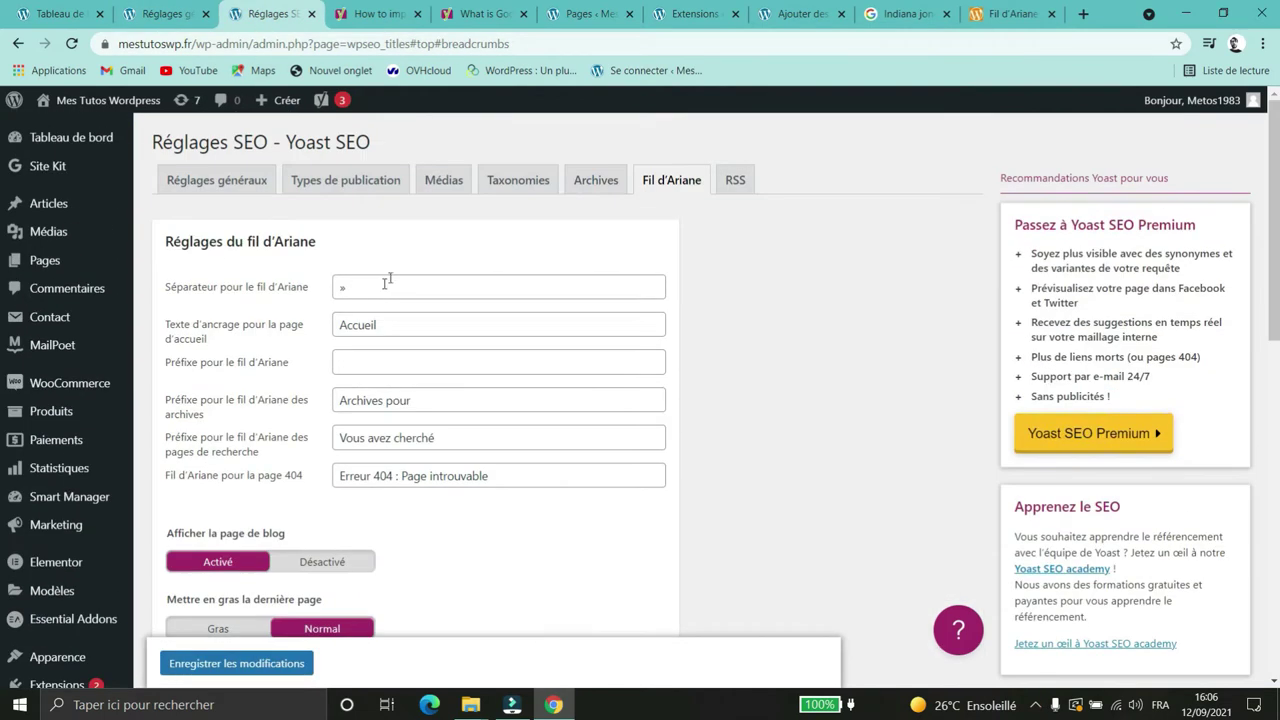
Step: Open the Boisson Rouge page from the pages list for editing and view its Yoast SEO section
left_click(590, 18)
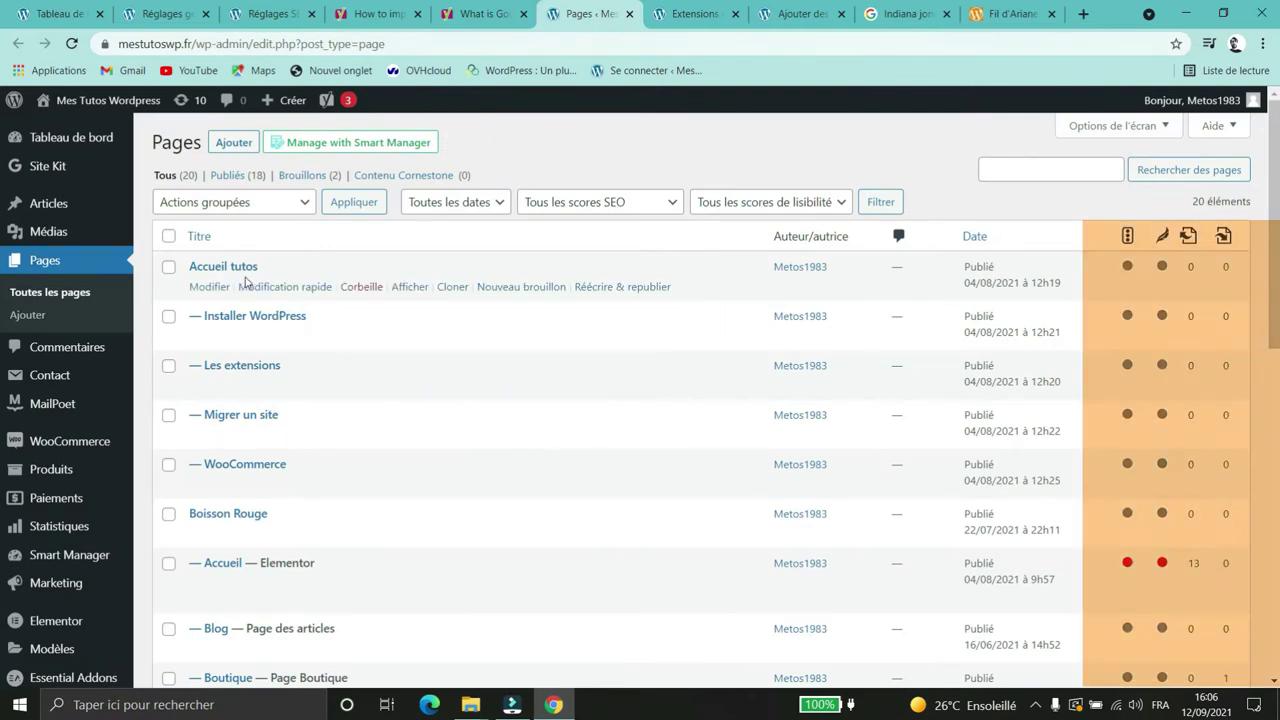
left_click(228, 513)
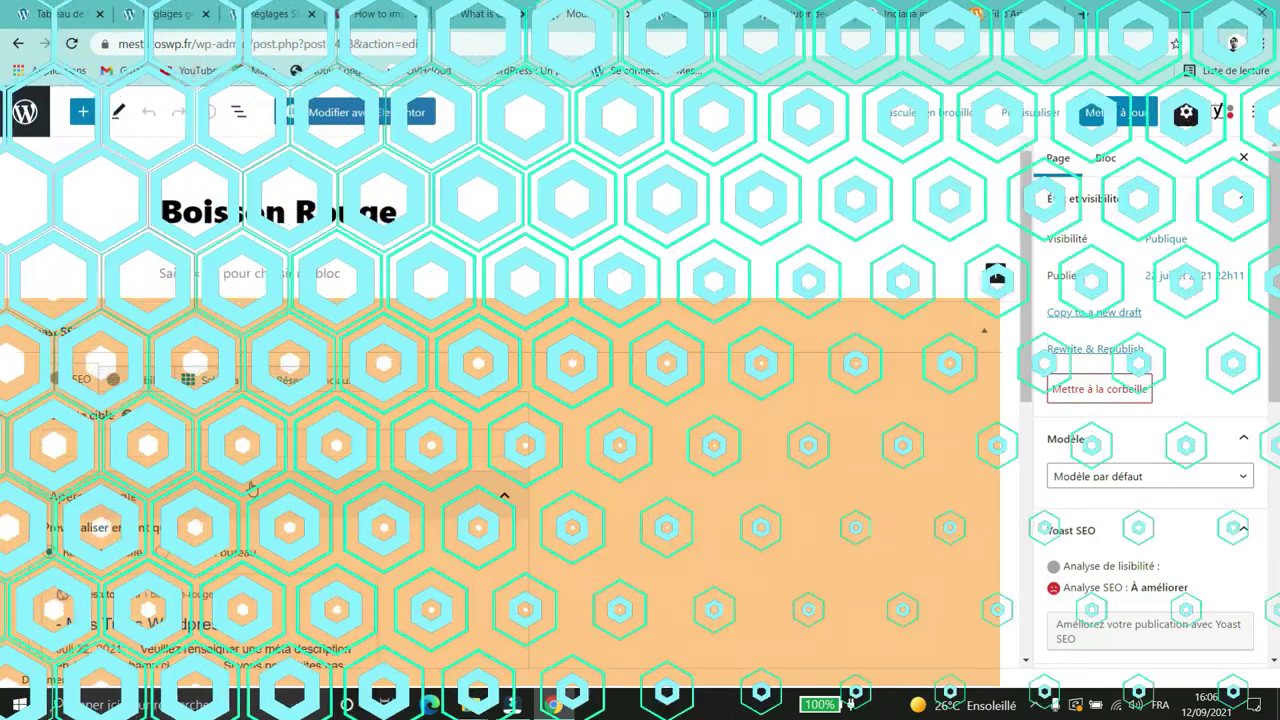
scroll(329, 309, "down", 5)
scroll(206, 331, "up", 4)
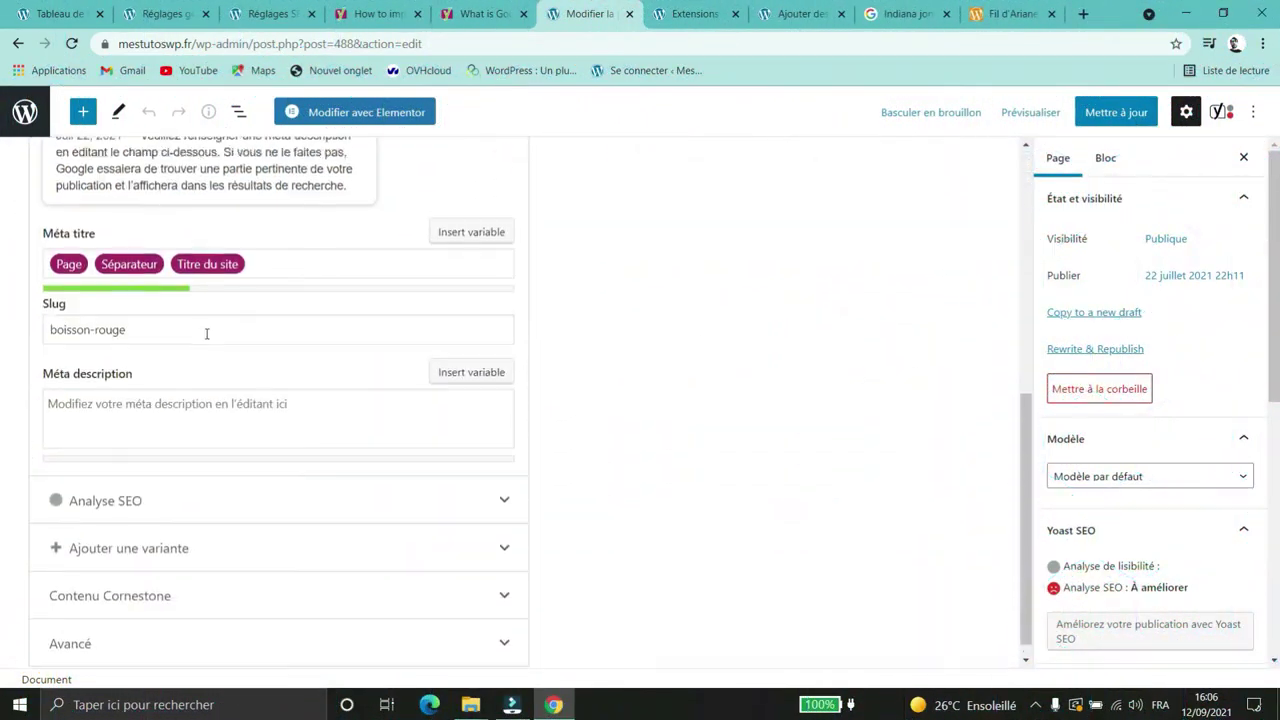
Step: Examine the Lisibilité, Schema, Réseaux sociaux and SEO sections of Yoast SEO for the Boisson Rouge page
left_click(141, 266)
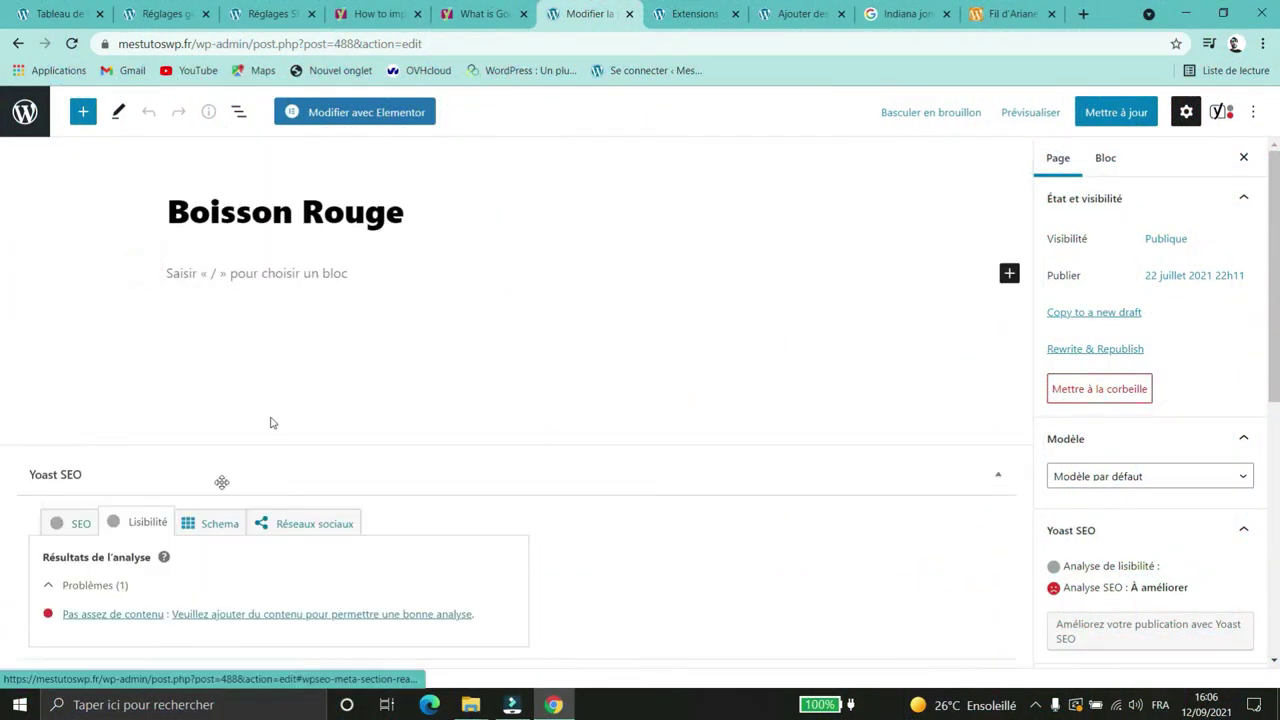
left_click(89, 526)
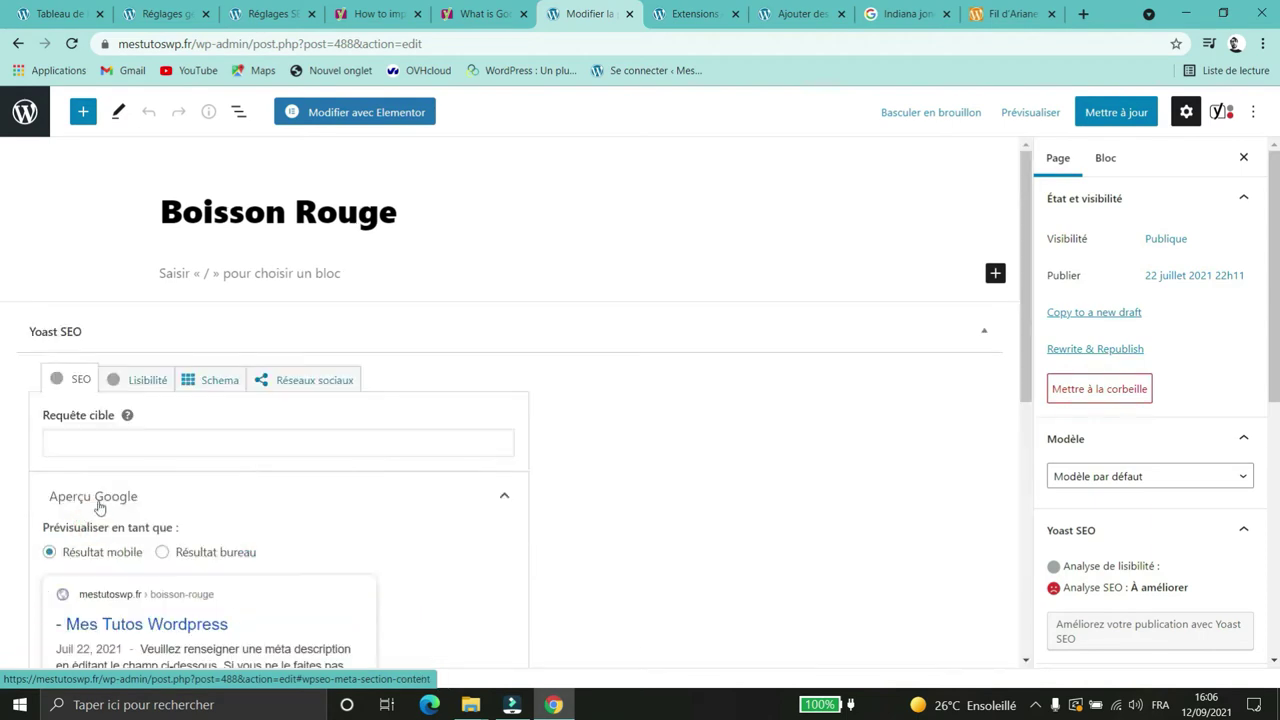
left_click(203, 381)
left_click(312, 389)
left_click(70, 374)
scroll(250, 393, "down", 5)
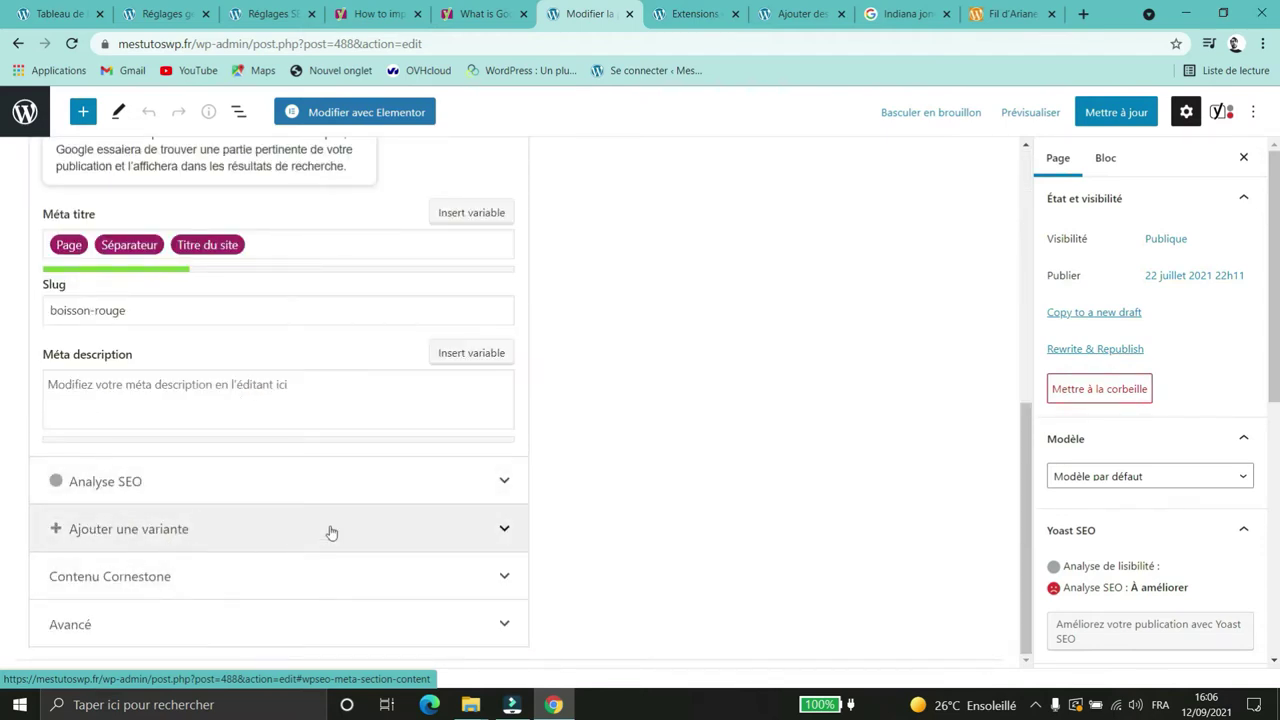
scroll(475, 438, "up", 4)
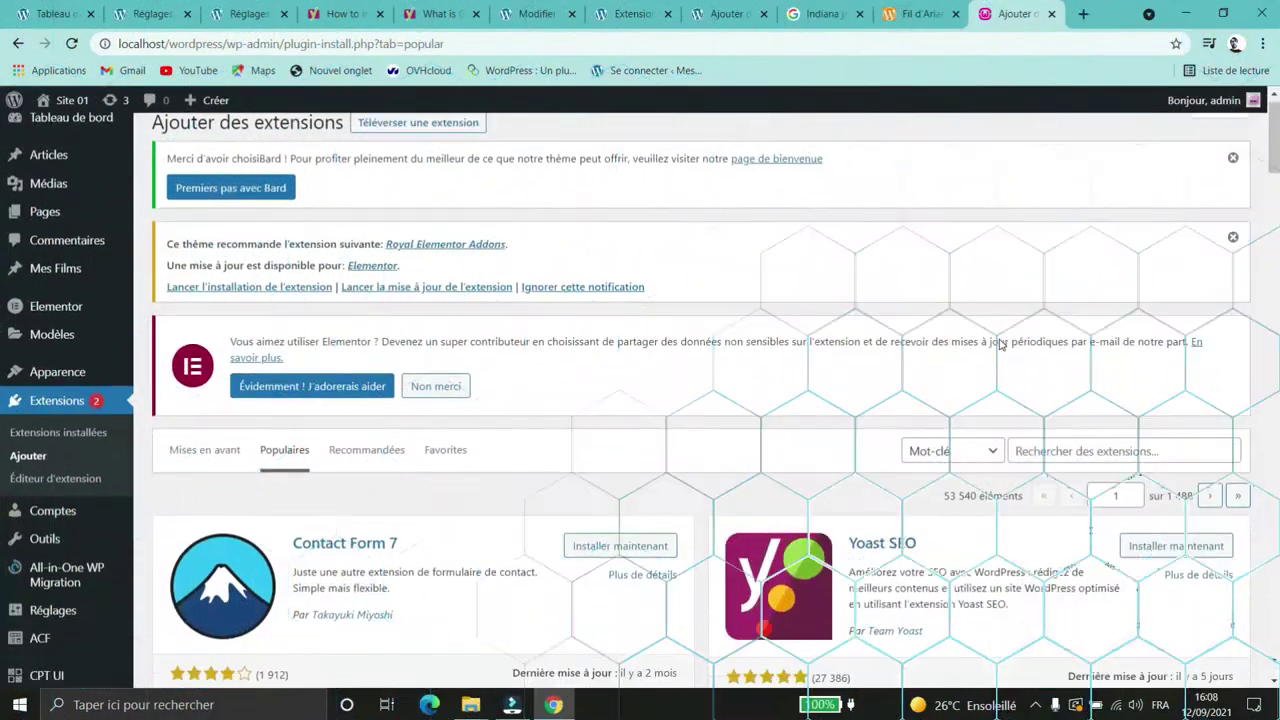
Step: Install and activate the Yoast SEO plugin on the local WordPress site
scroll(1000, 344, "down", 2)
left_click(1175, 400)
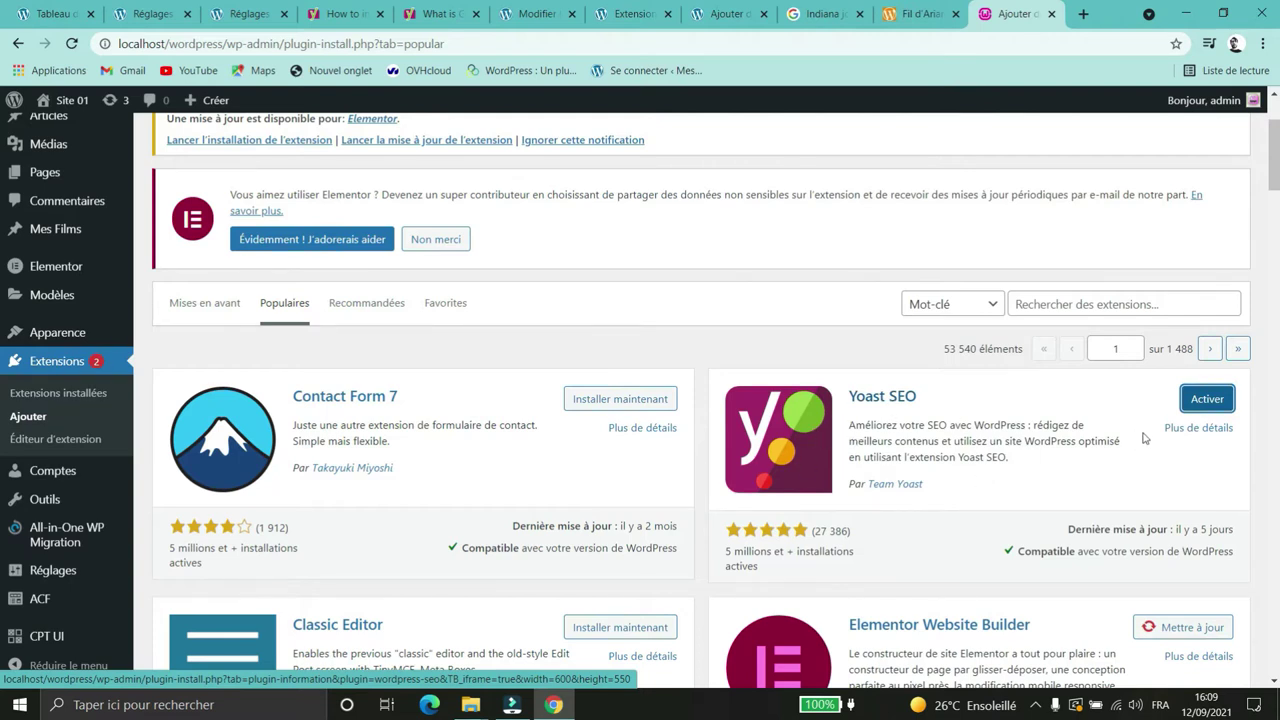
left_click(1207, 399)
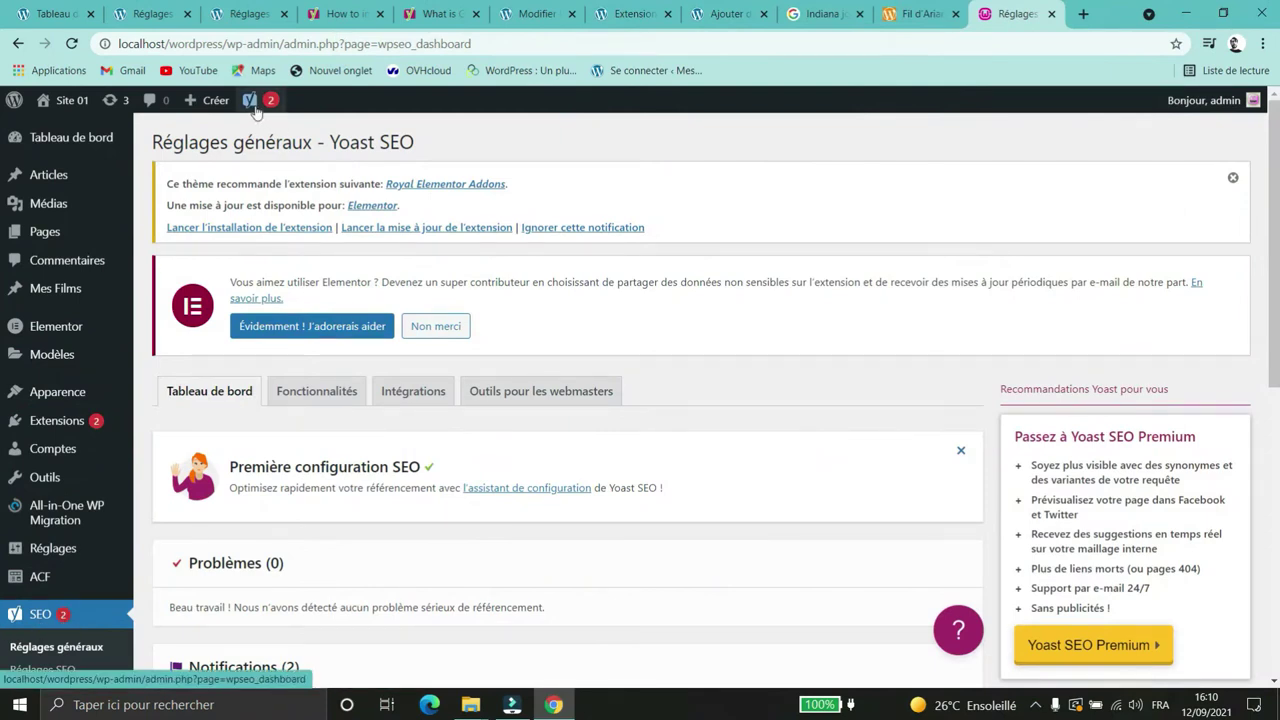
Step: Run the SEO data optimization offered in the Yoast SEO notifications
mouse_move(252, 101)
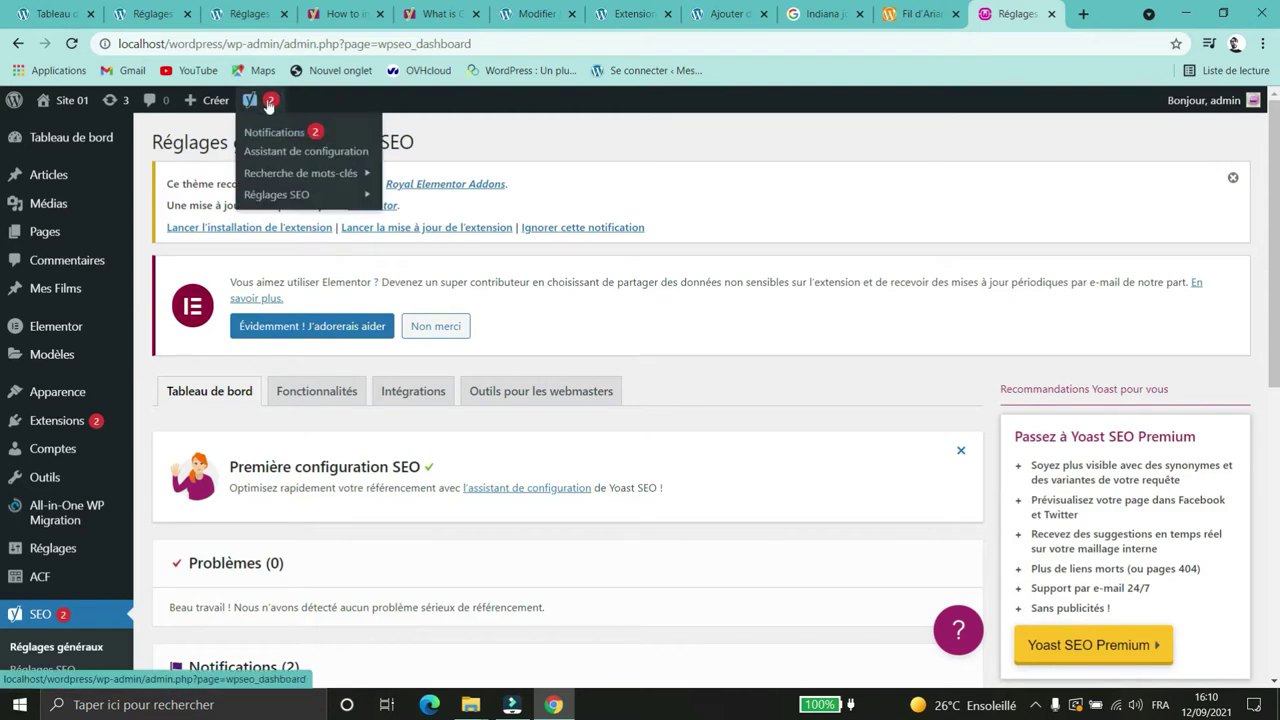
scroll(740, 398, "down", 2)
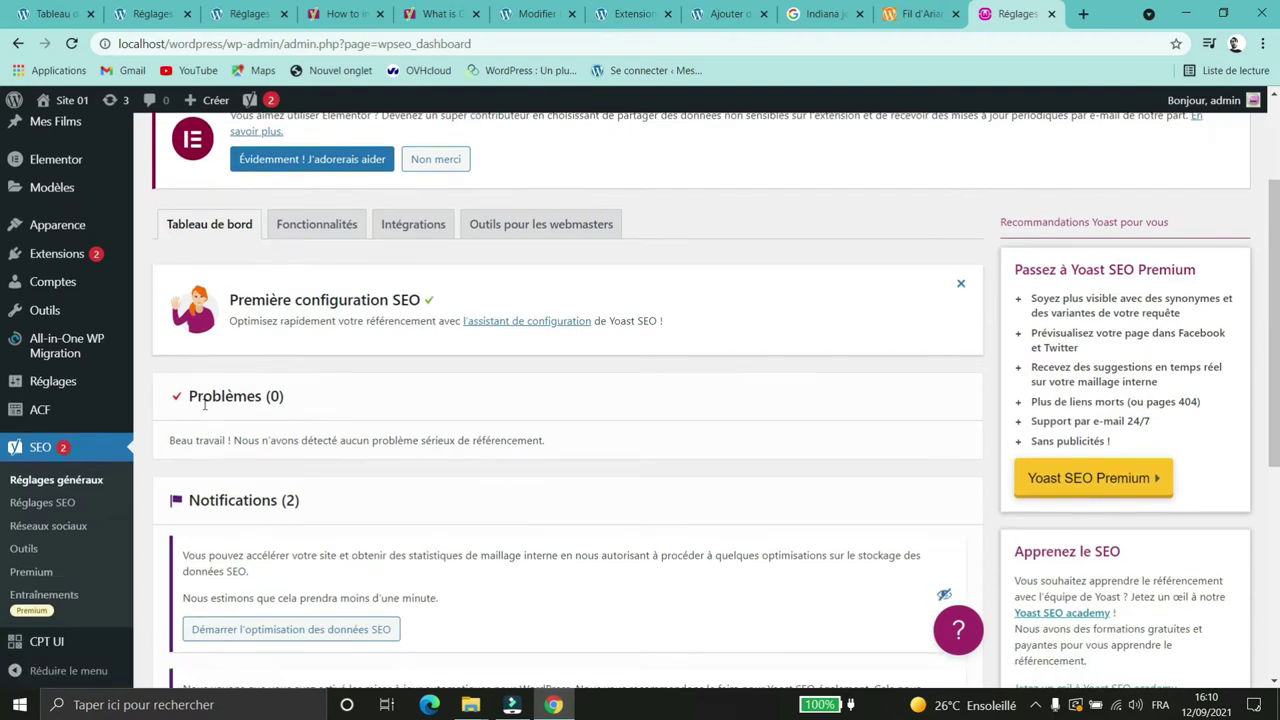
scroll(377, 421, "down", 4)
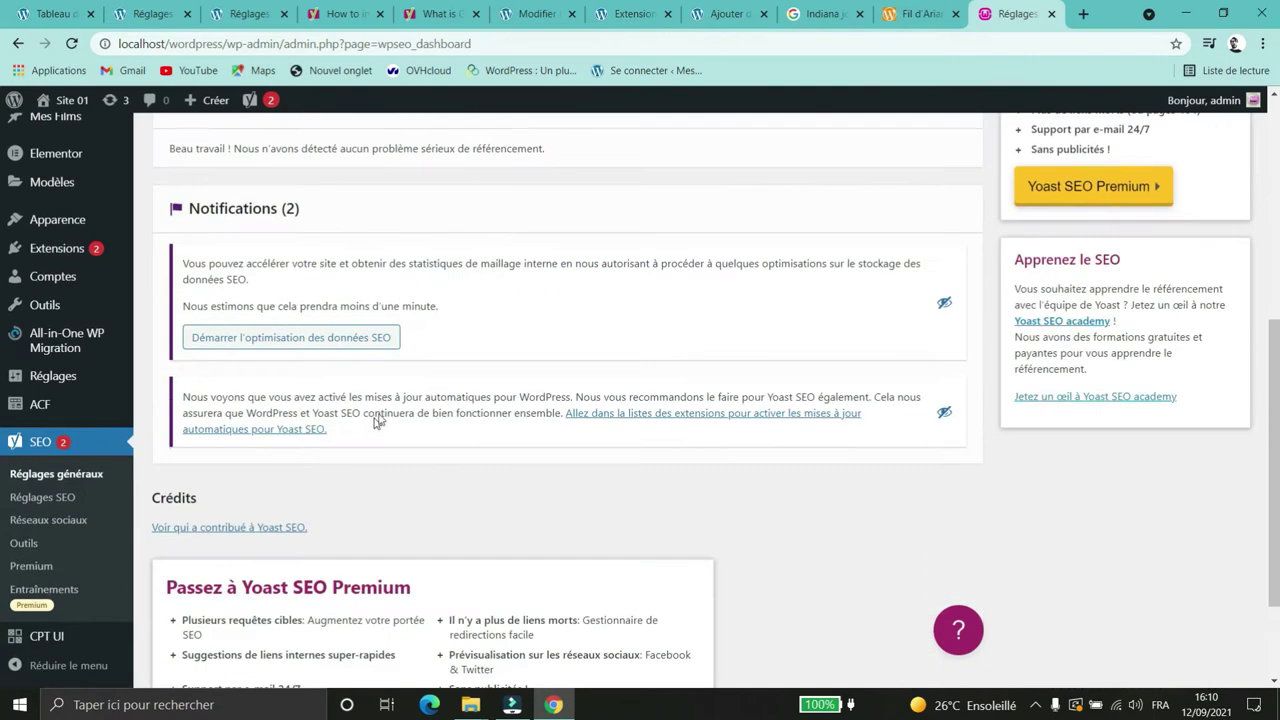
scroll(377, 424, "up", 1)
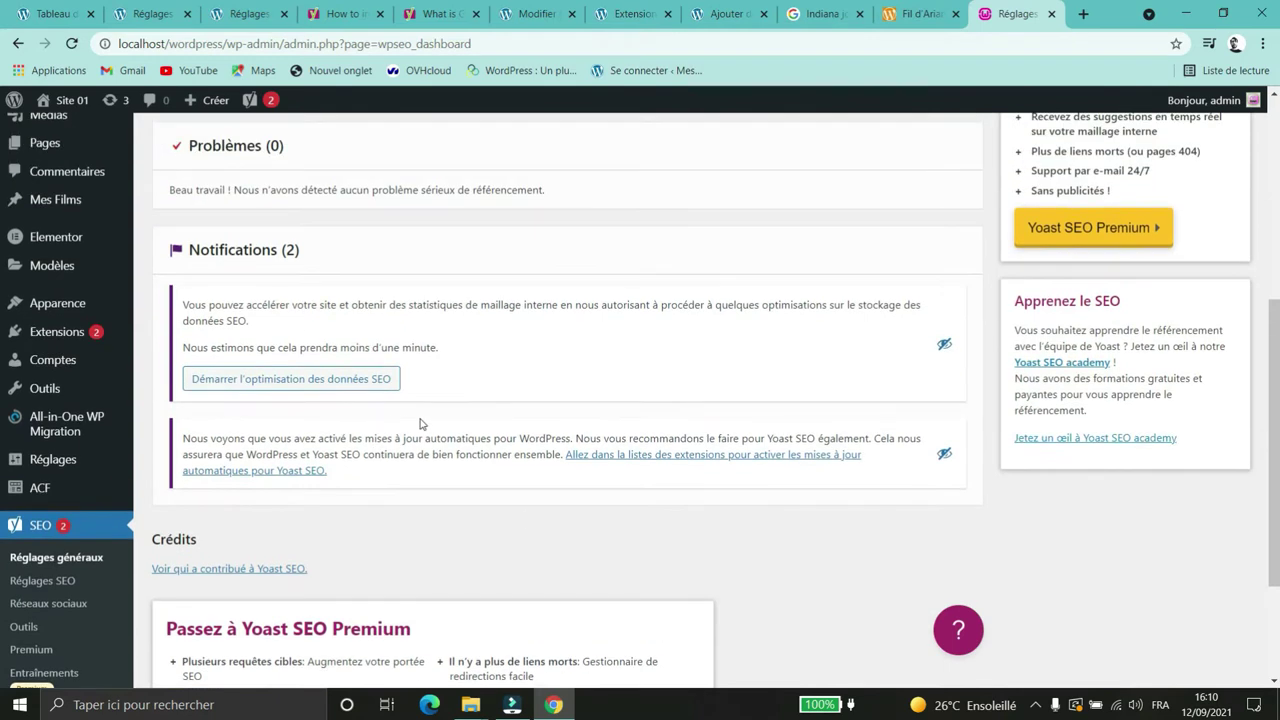
left_click(306, 381)
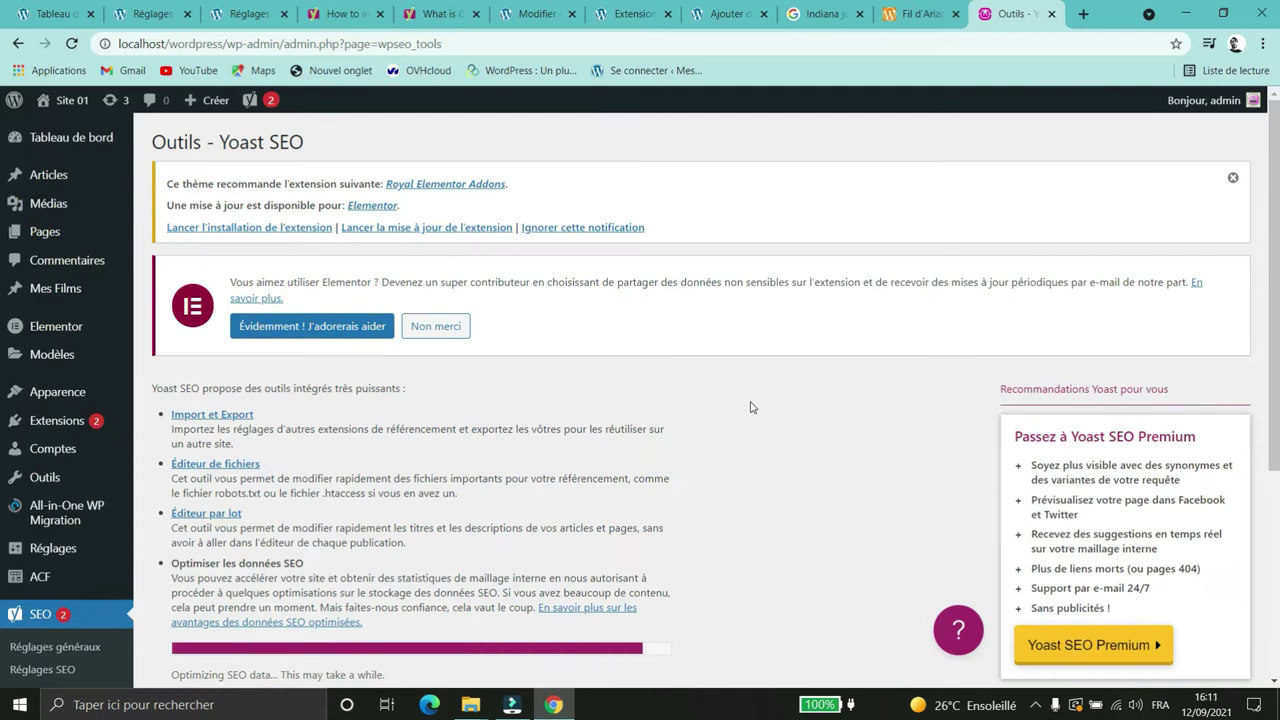
scroll(799, 198, "down", 3)
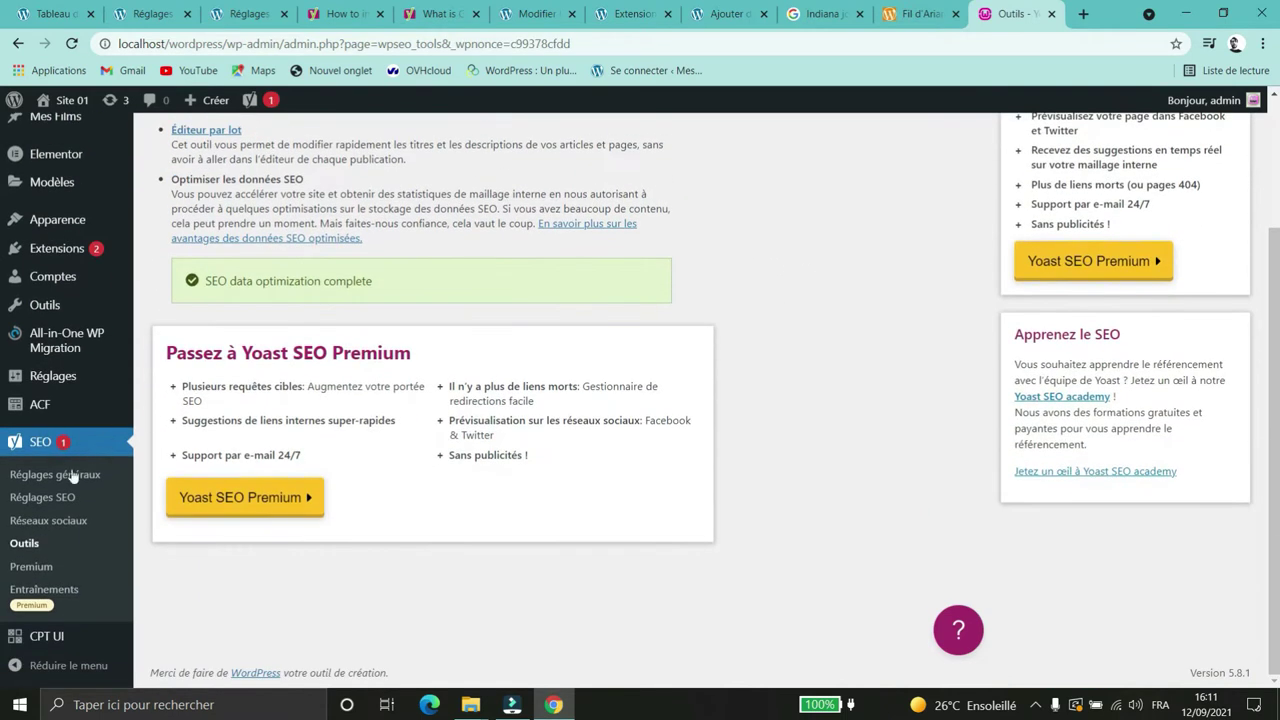
Step: Return to the Yoast SEO notifications and review the dashboard's problems, notifications and Premium offer
scroll(80, 517, "up", 2)
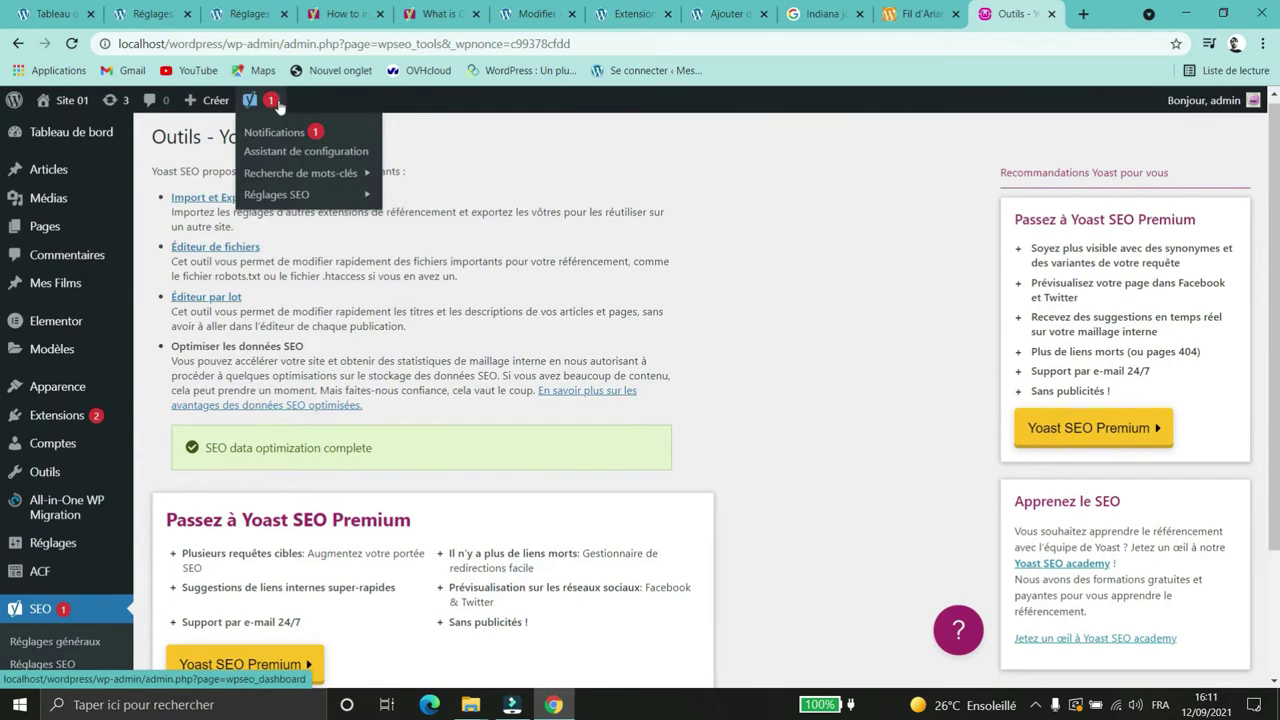
left_click(275, 131)
scroll(598, 328, "down", 1)
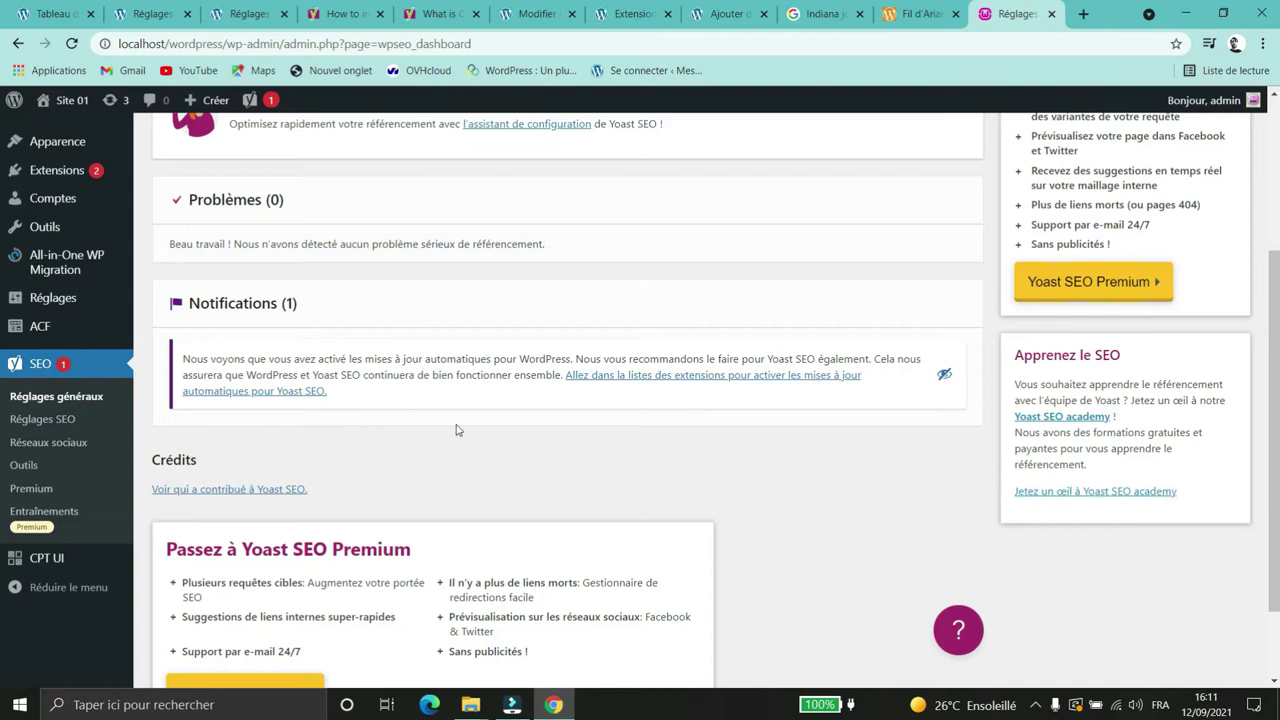
scroll(457, 430, "up", 1)
scroll(457, 430, "up", 3)
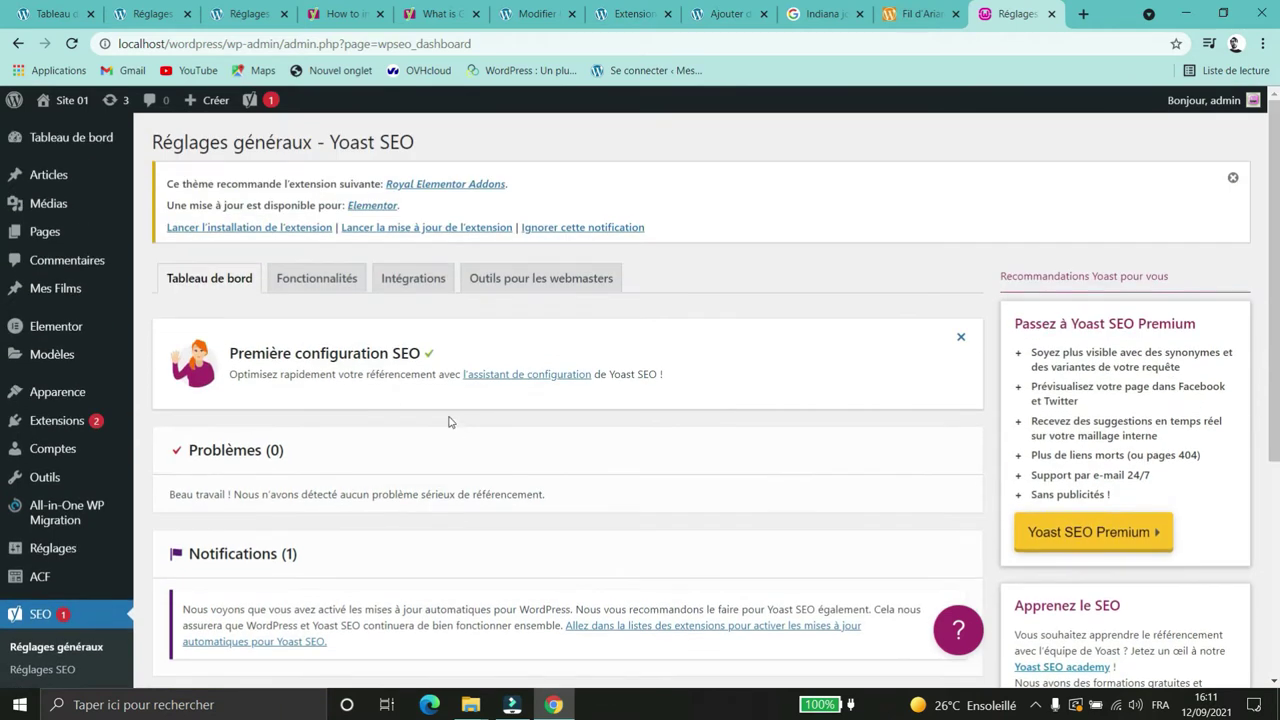
left_click(209, 278)
scroll(343, 317, "down", 4)
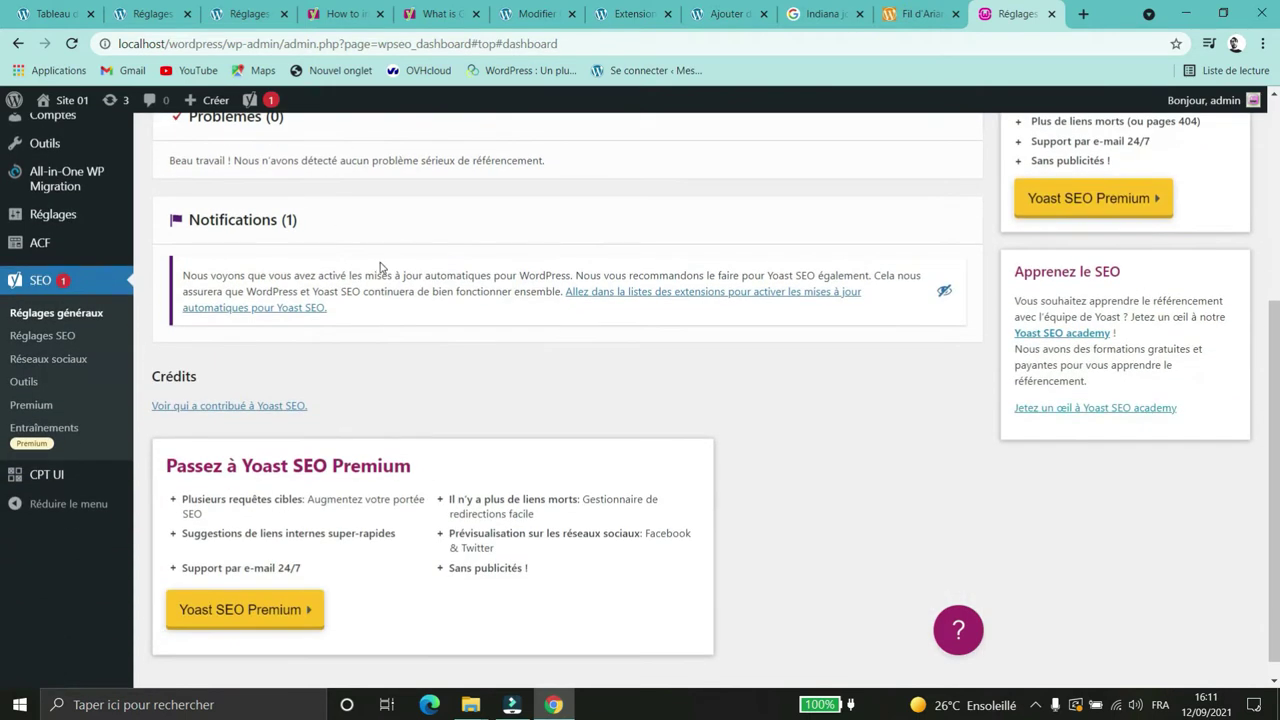
scroll(680, 349, "down", 1)
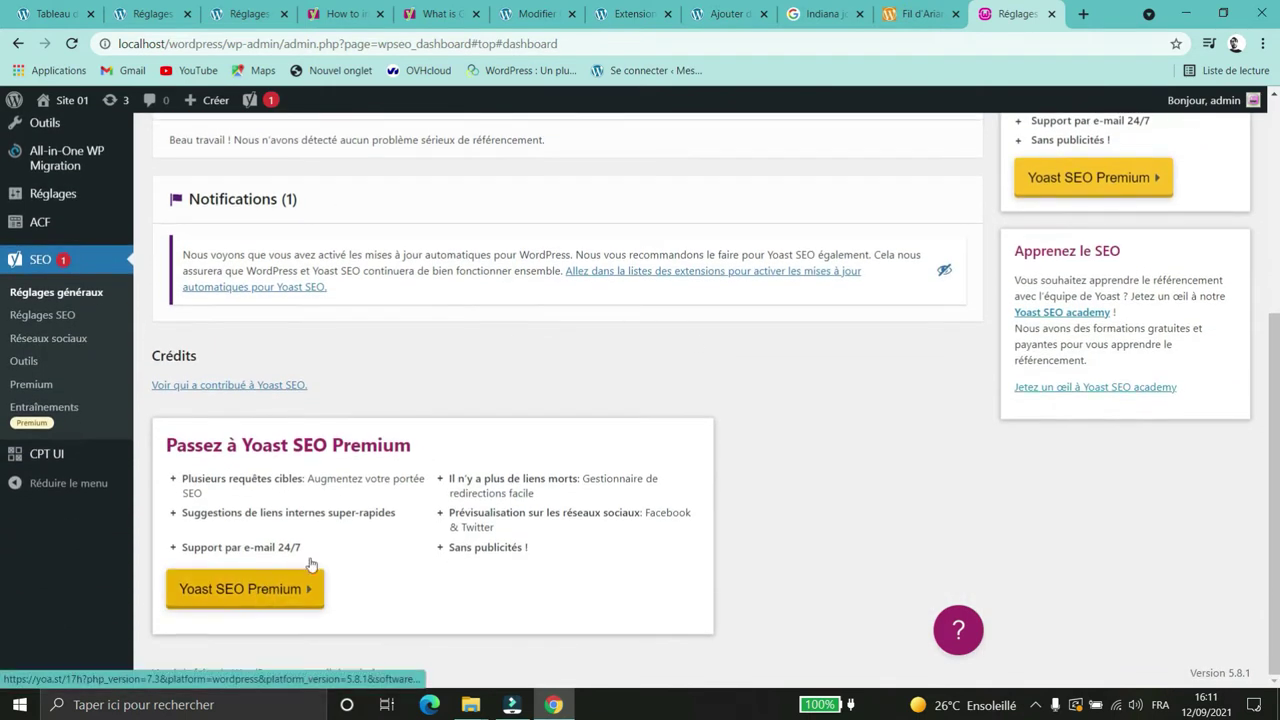
Step: Show Yoast SEO's Fonctionnalités settings and examine the options down to Contenu Cornestone
scroll(480, 440, "up", 4)
left_click(304, 279)
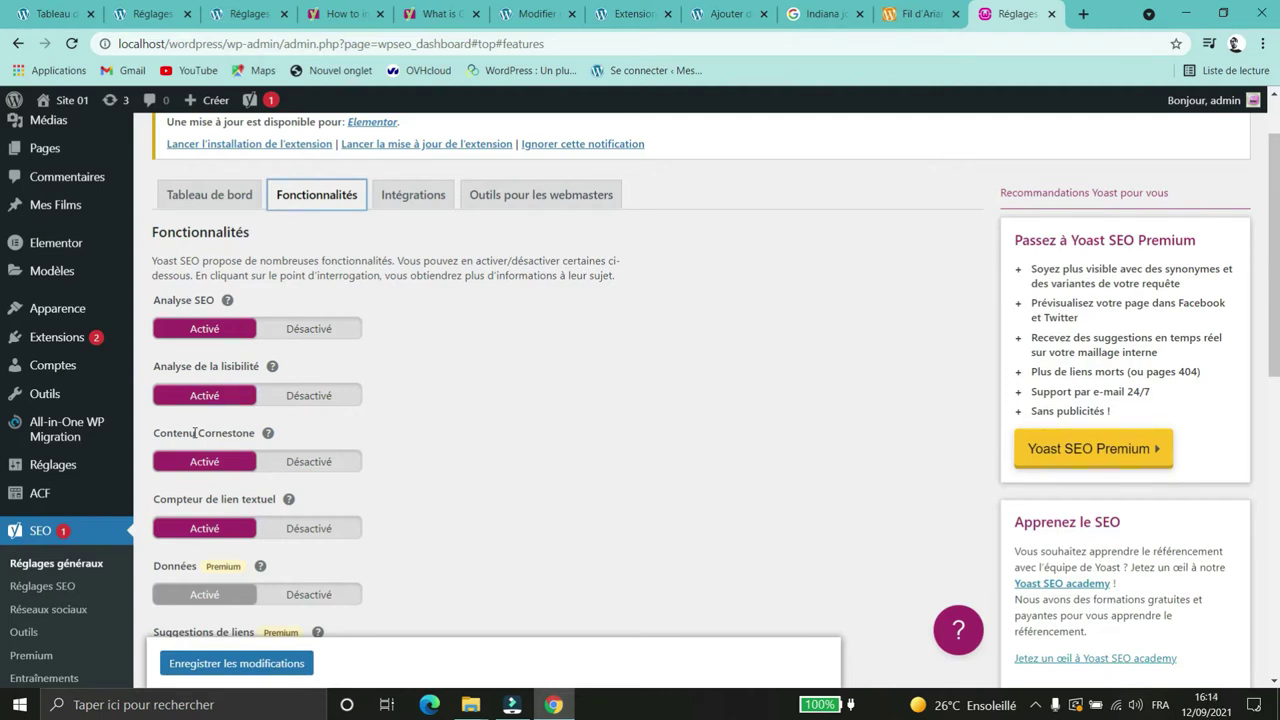
left_click(195, 433)
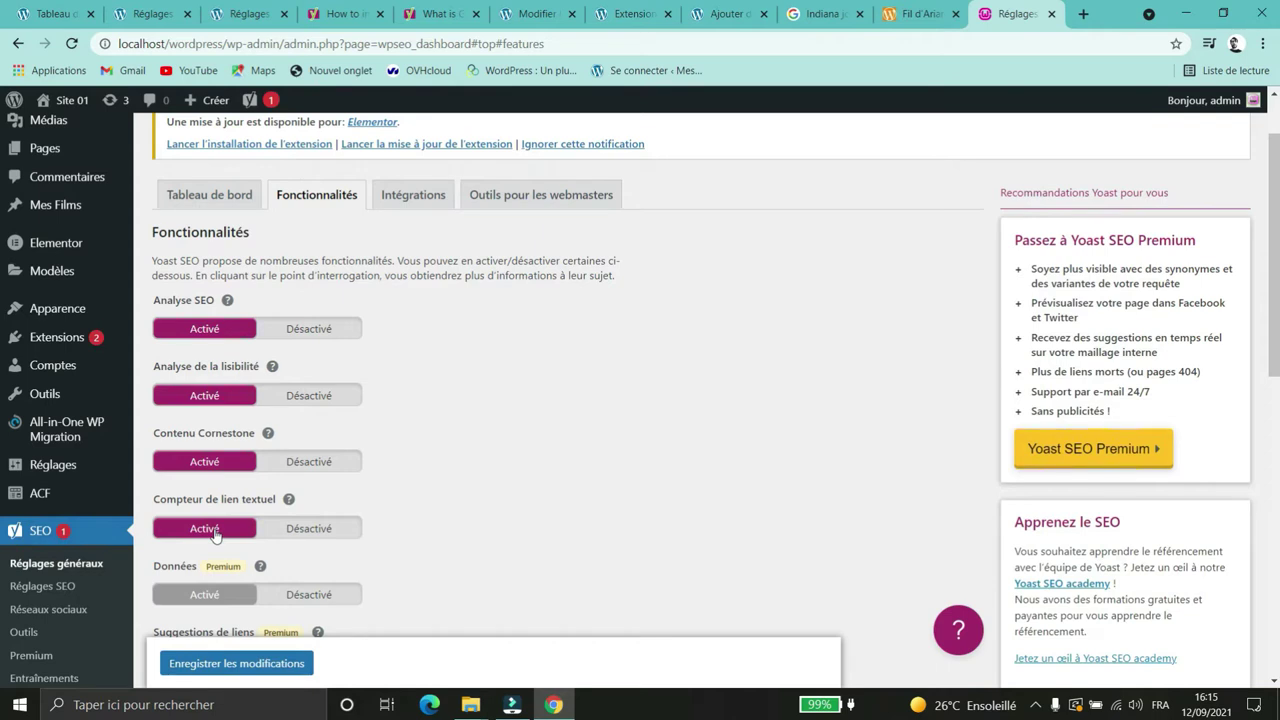
Step: Examine the features from Données to Partage amélioré sur Slack, switching Menu de la barre d'administration off and on again
scroll(457, 514, "down", 3)
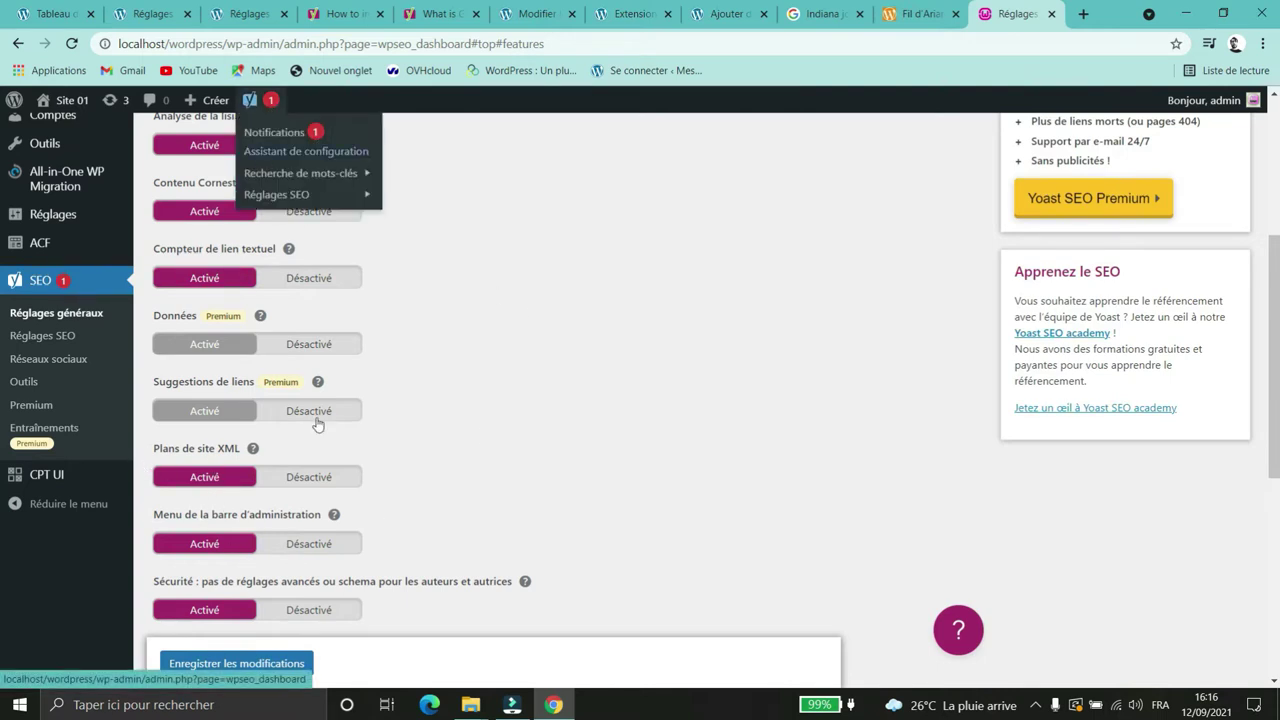
left_click(305, 552)
left_click(210, 545)
scroll(210, 450, "down", 2)
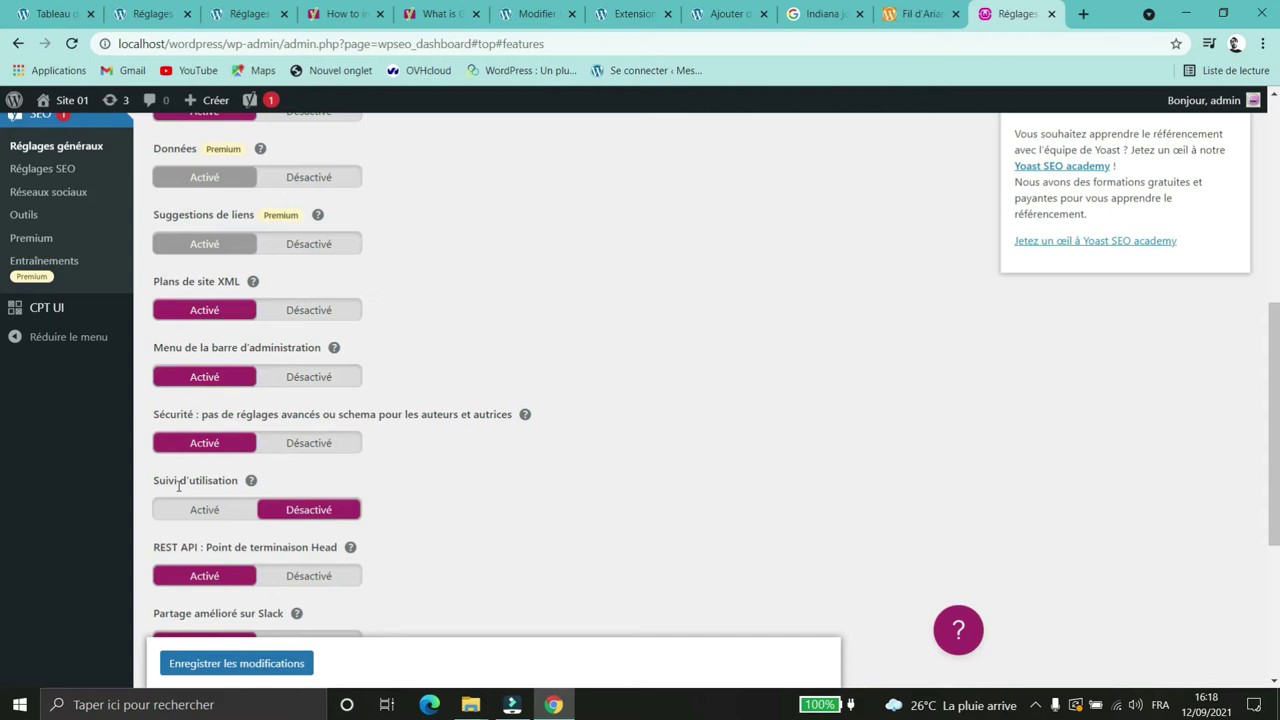
scroll(366, 546, "down", 1)
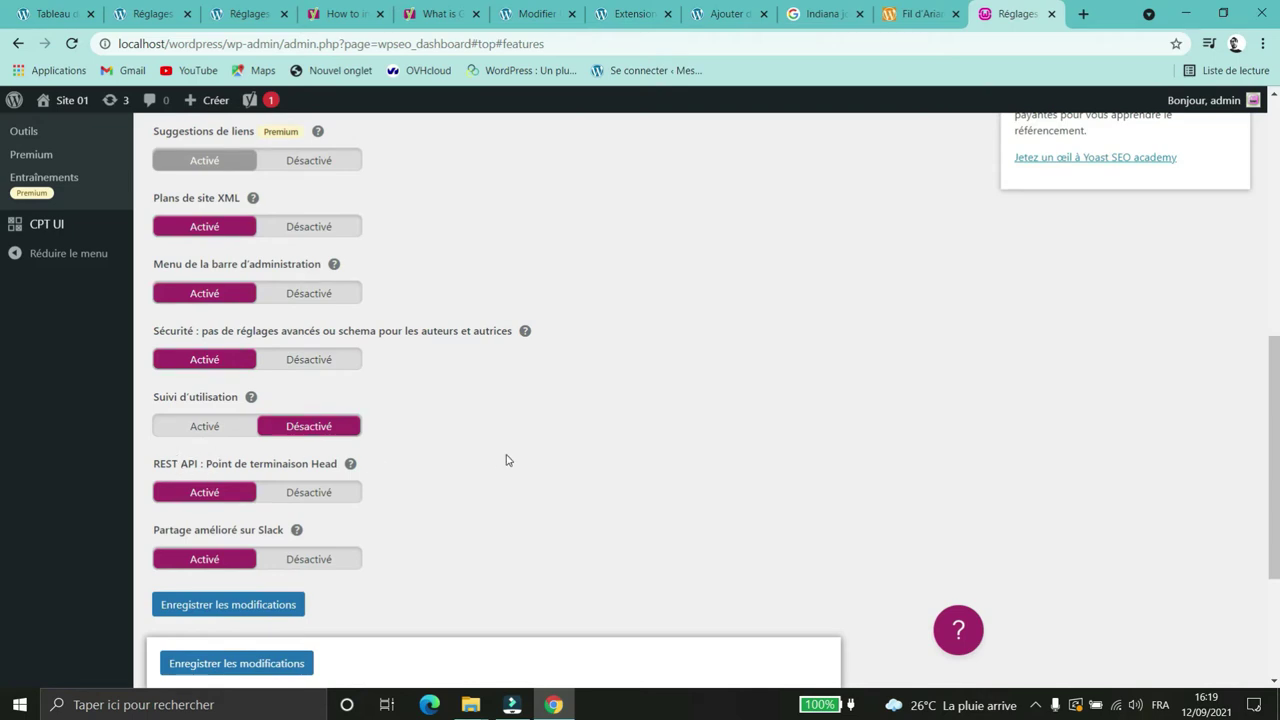
scroll(506, 460, "down", 1)
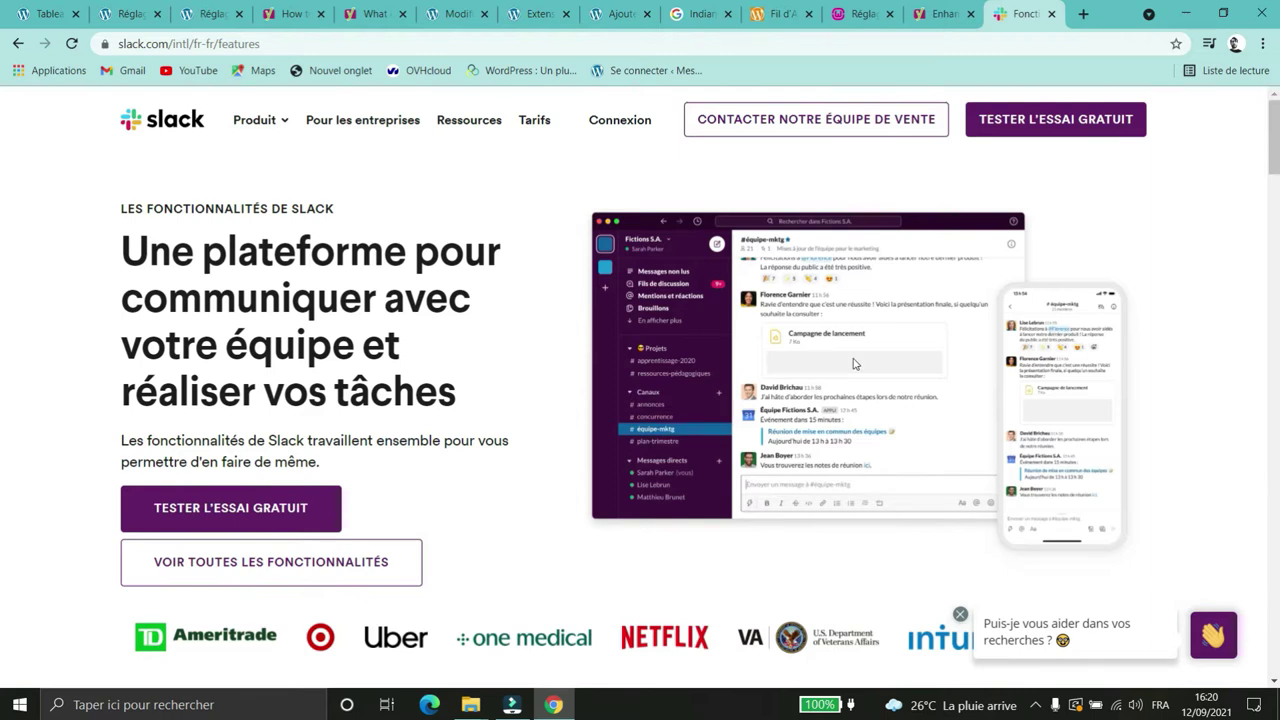
Step: Return from the Slack page to Yoast SEO's Fonctionnalités settings, recheck the options and save the changes
left_click(860, 14)
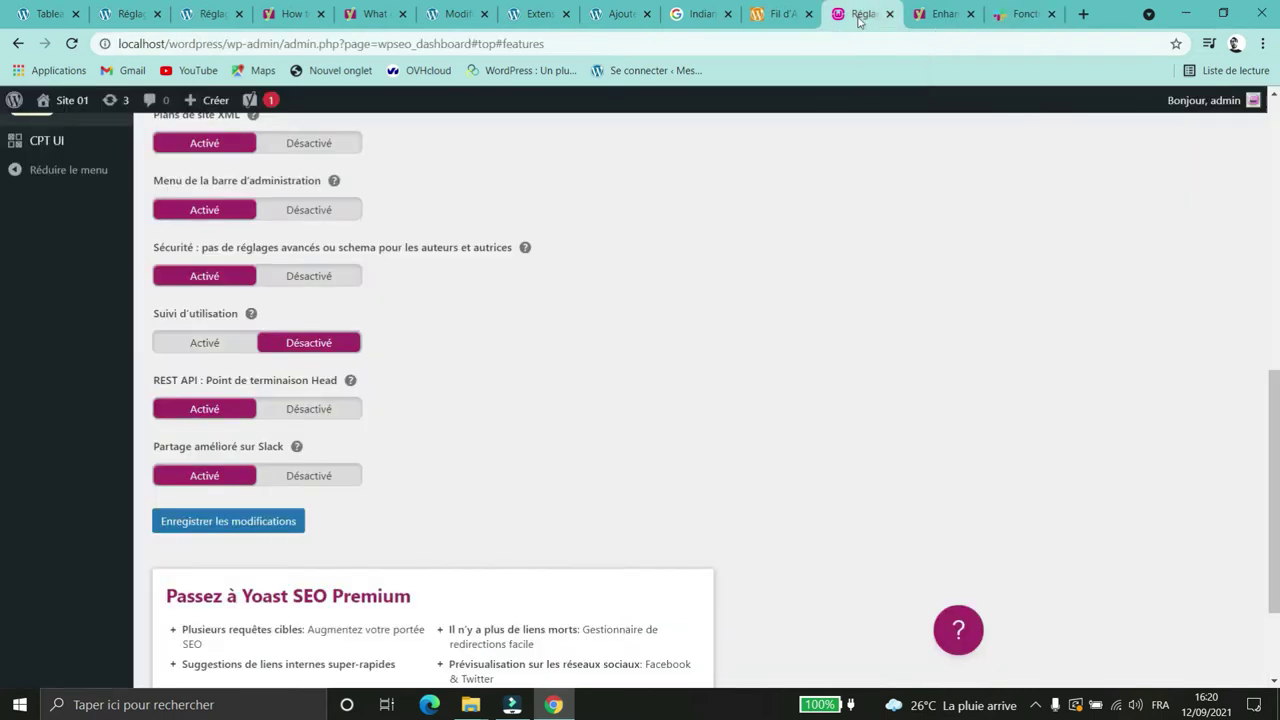
left_click(438, 413)
scroll(571, 473, "down", 3)
scroll(540, 451, "up", 15)
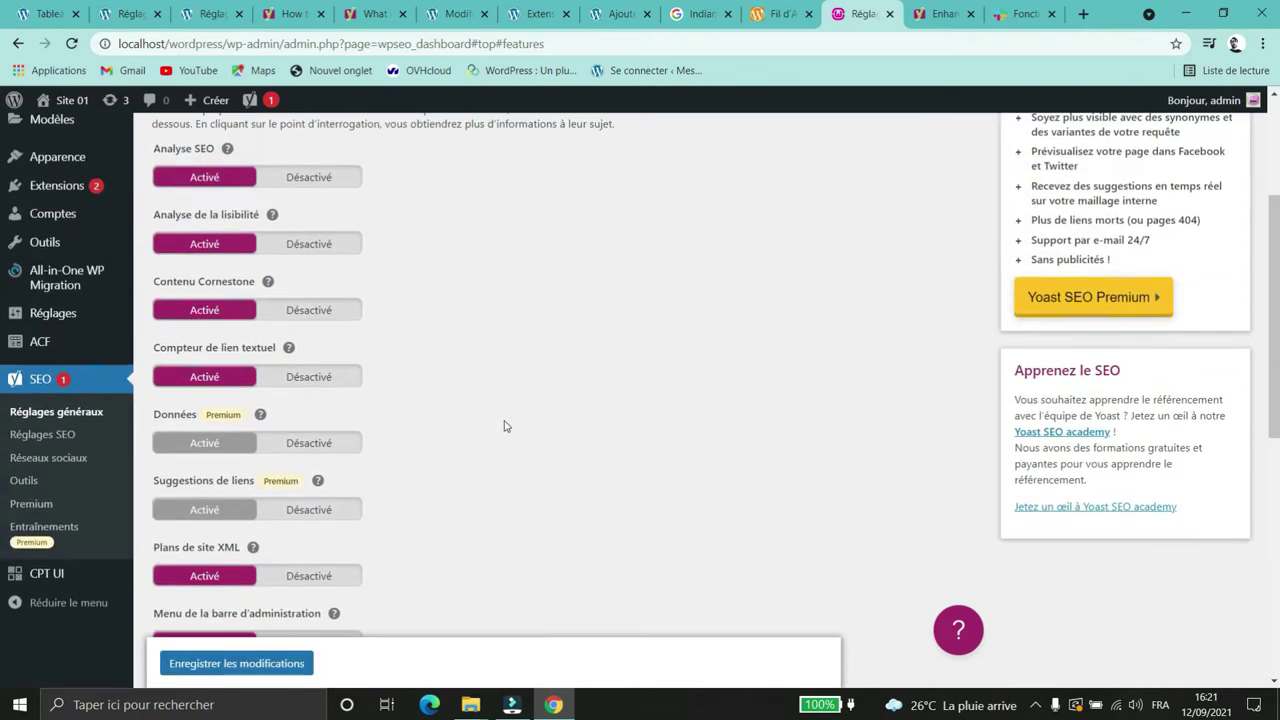
scroll(476, 427, "down", 1)
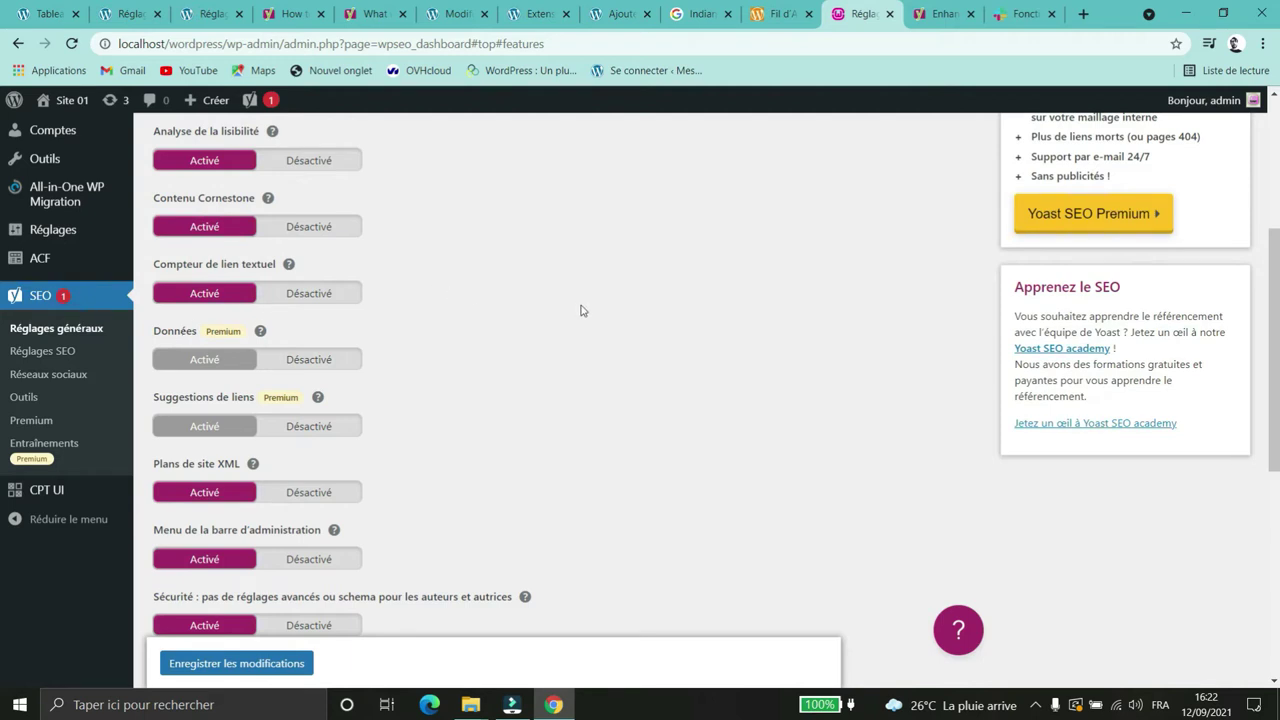
scroll(575, 280, "down", 4)
scroll(620, 317, "up", 7)
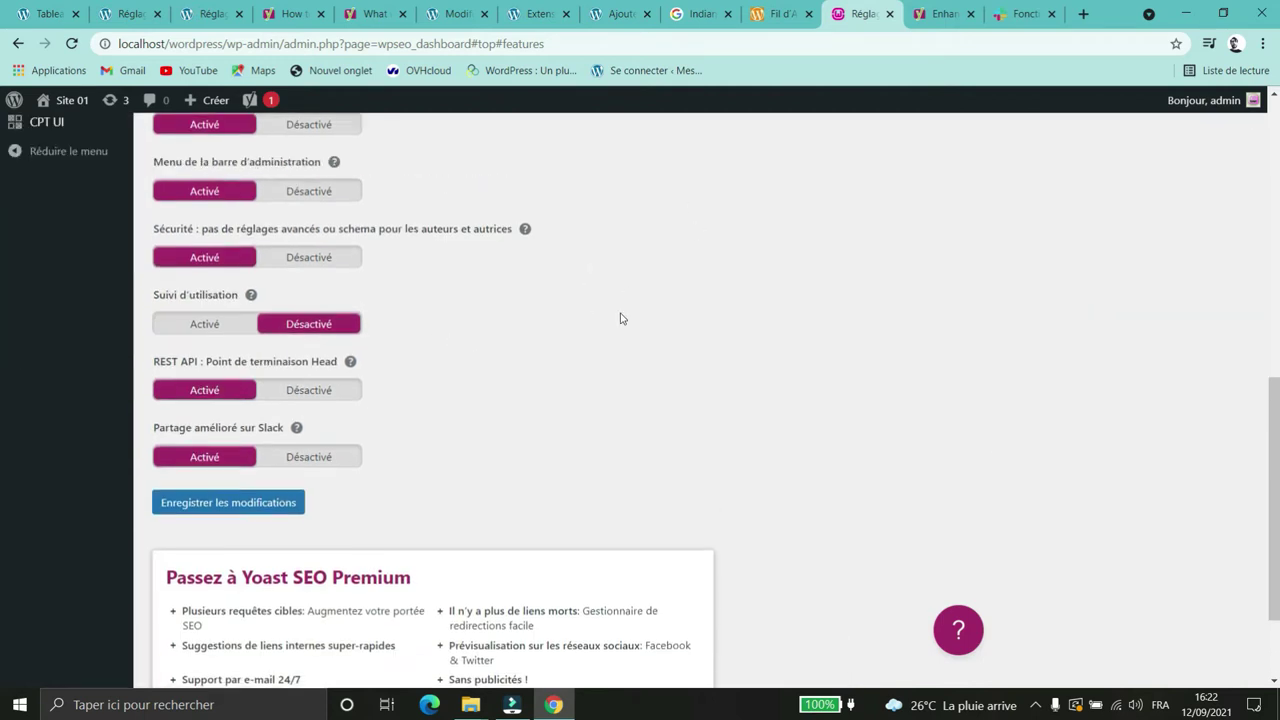
scroll(320, 300, "down", 10)
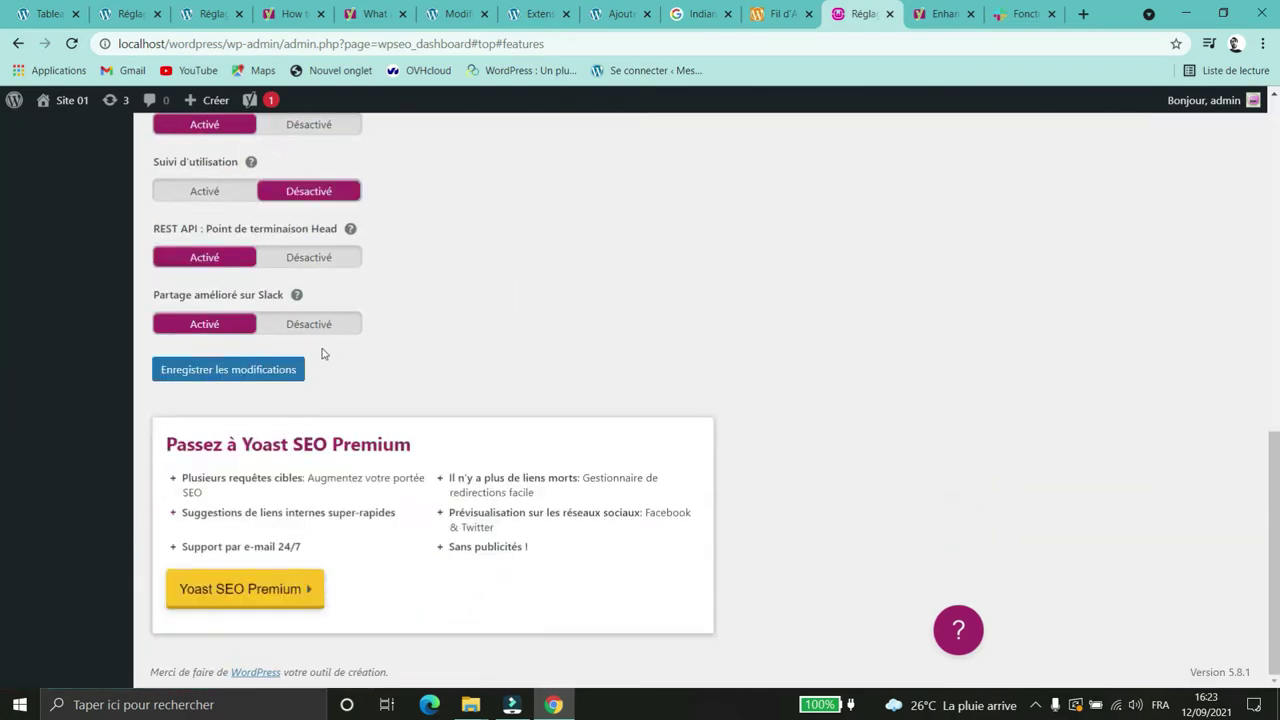
left_click(240, 366)
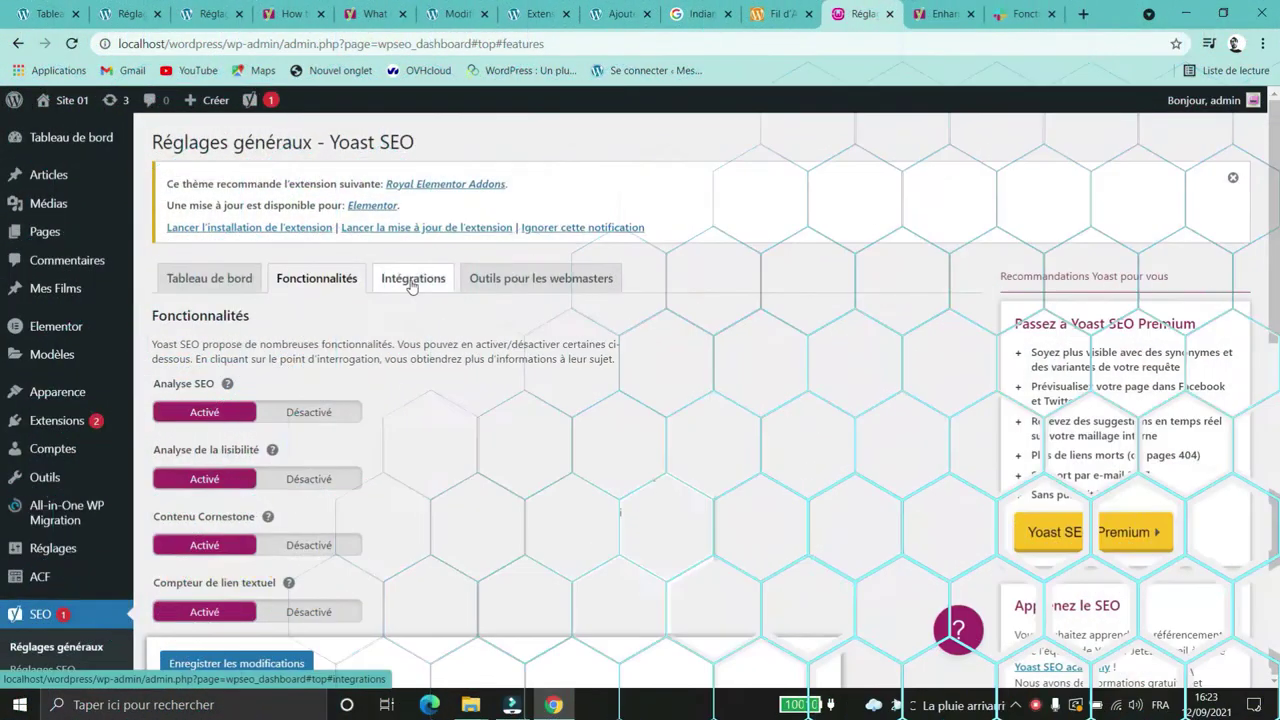
Step: Open Yoast SEO's Intégrations settings and examine the Semrush presentation page down to the customer testimonials
left_click(411, 281)
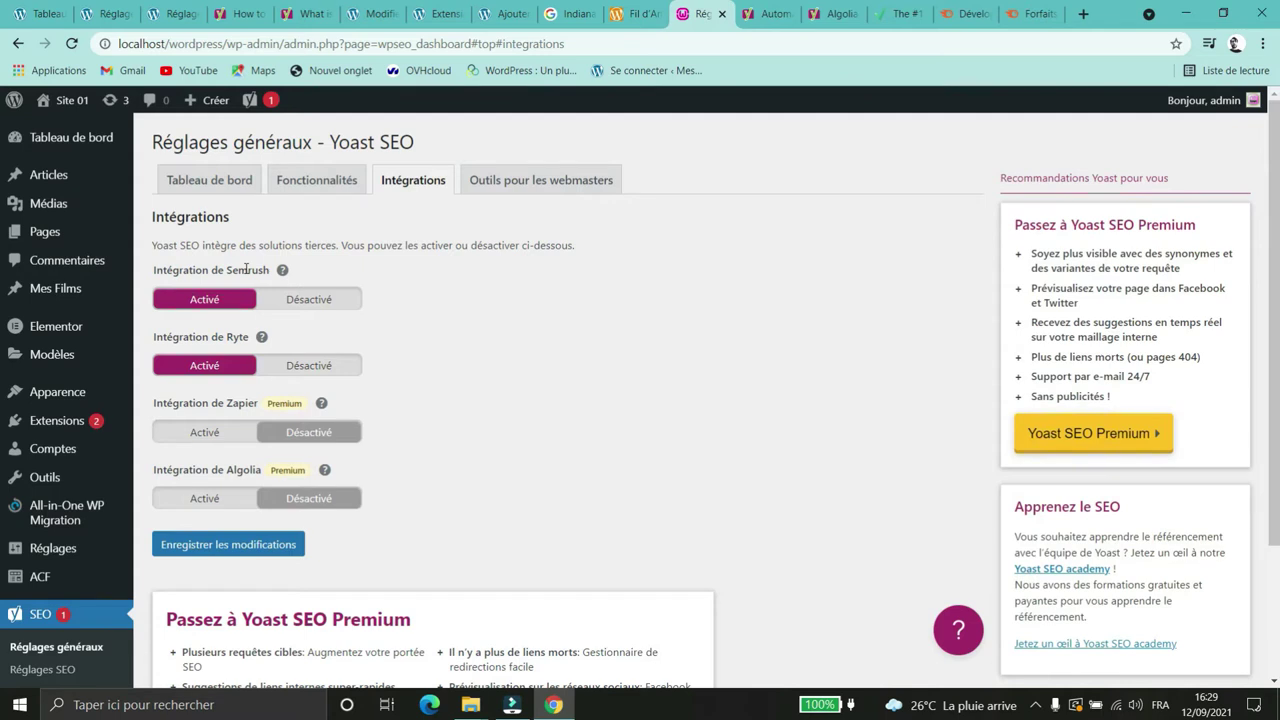
left_click(960, 14)
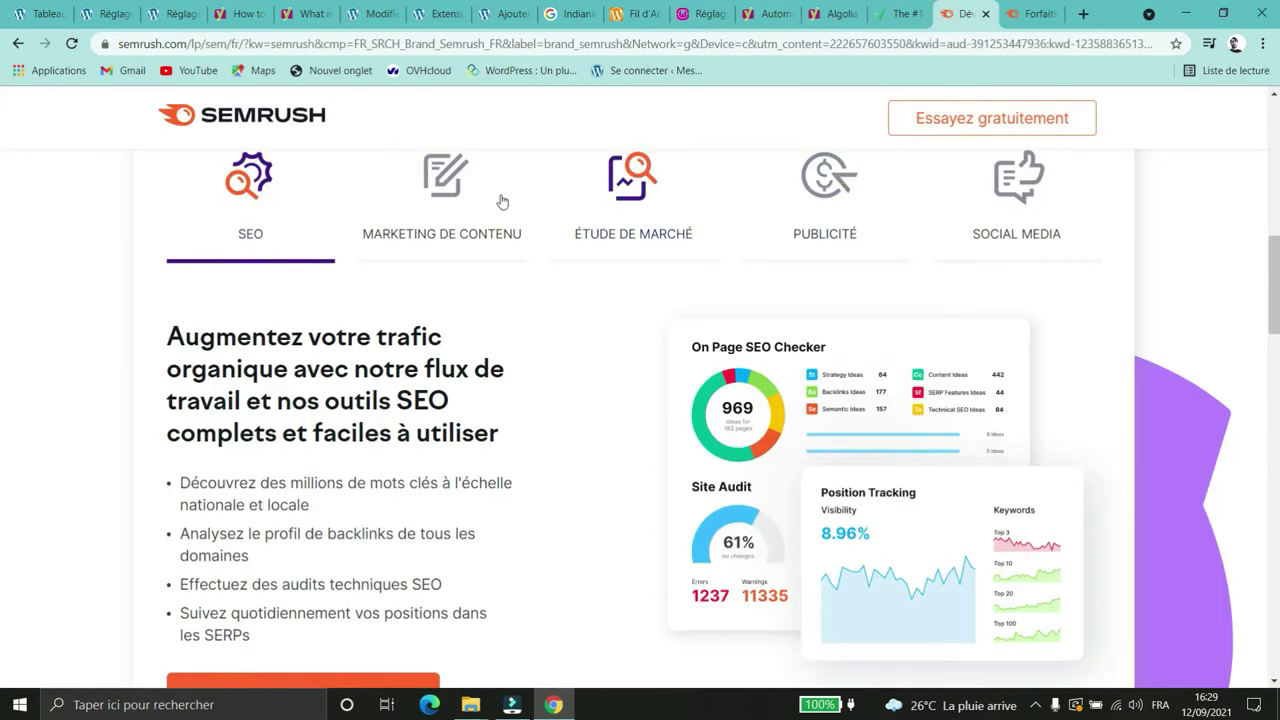
scroll(502, 202, "down", 1)
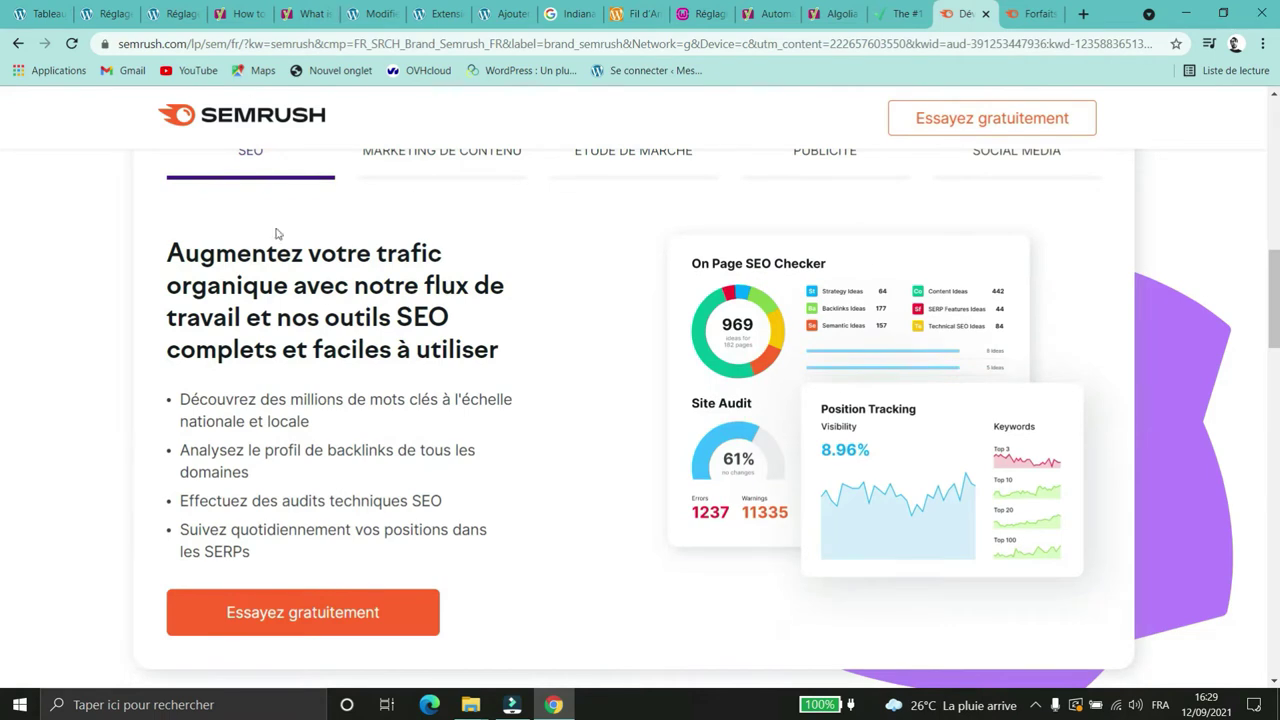
scroll(280, 240, "up", 1)
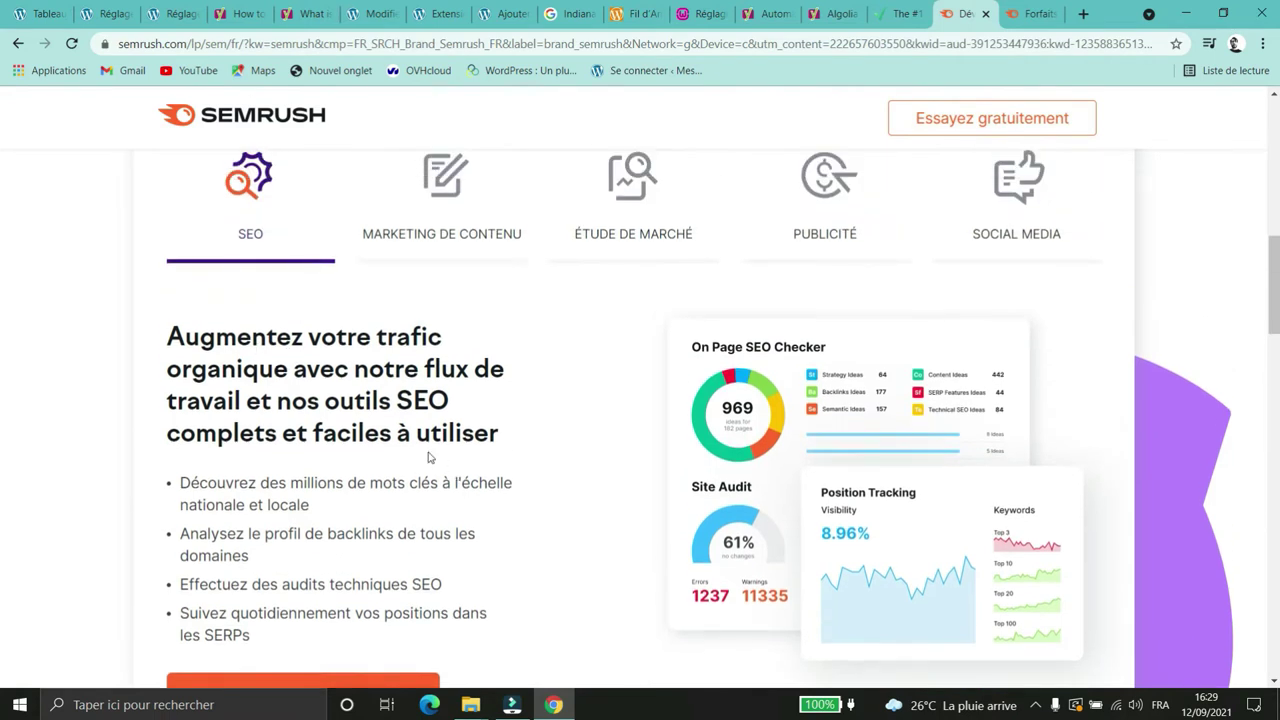
scroll(429, 457, "down", 2)
scroll(422, 438, "up", 1)
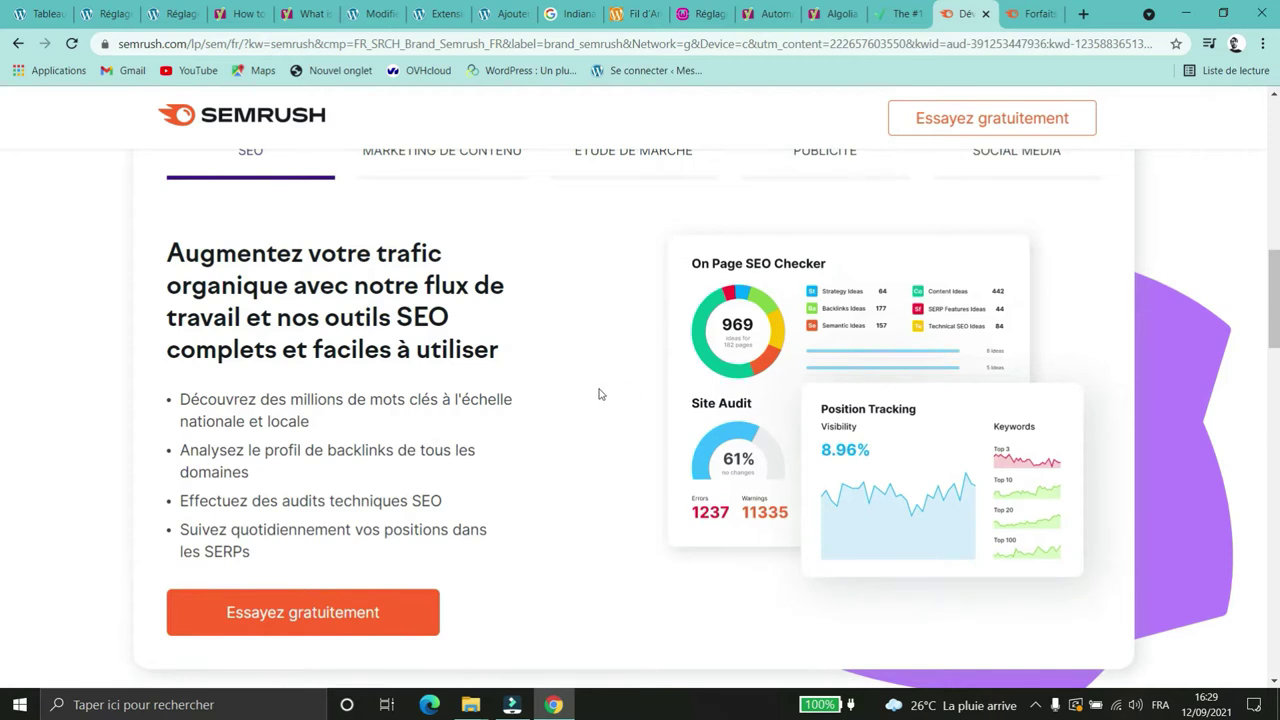
scroll(489, 383, "down", 1)
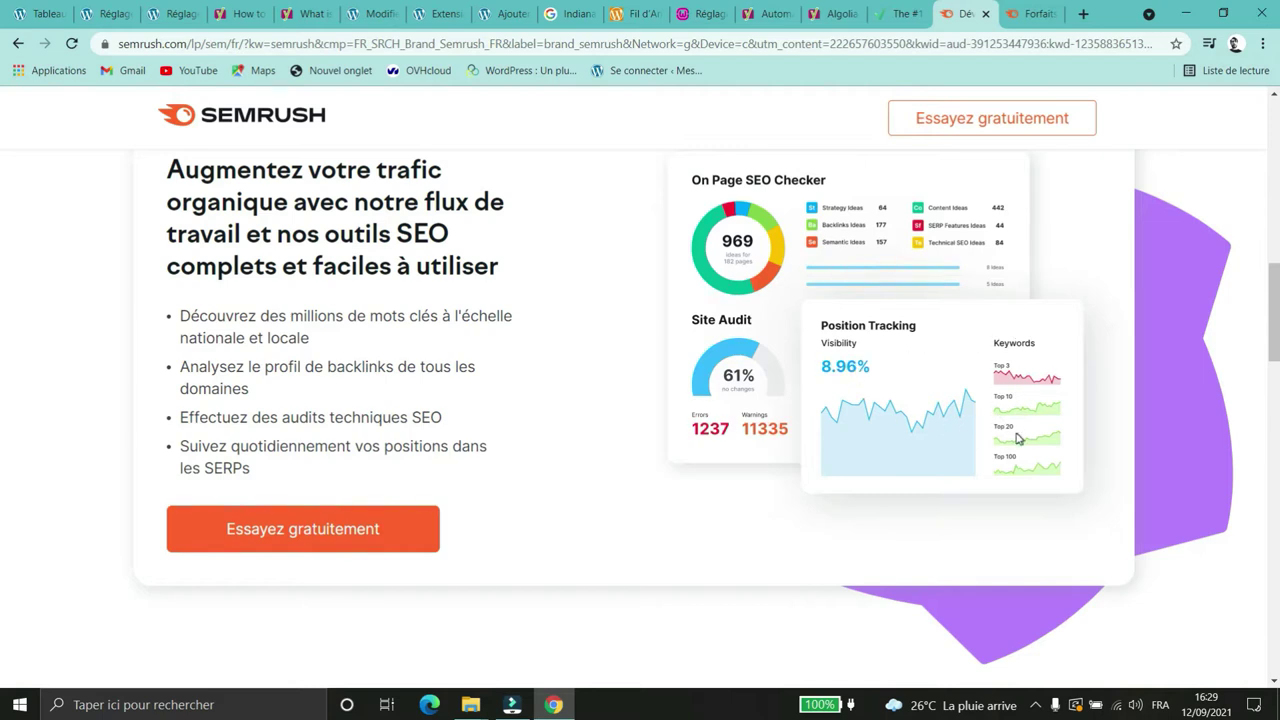
scroll(772, 371, "down", 3)
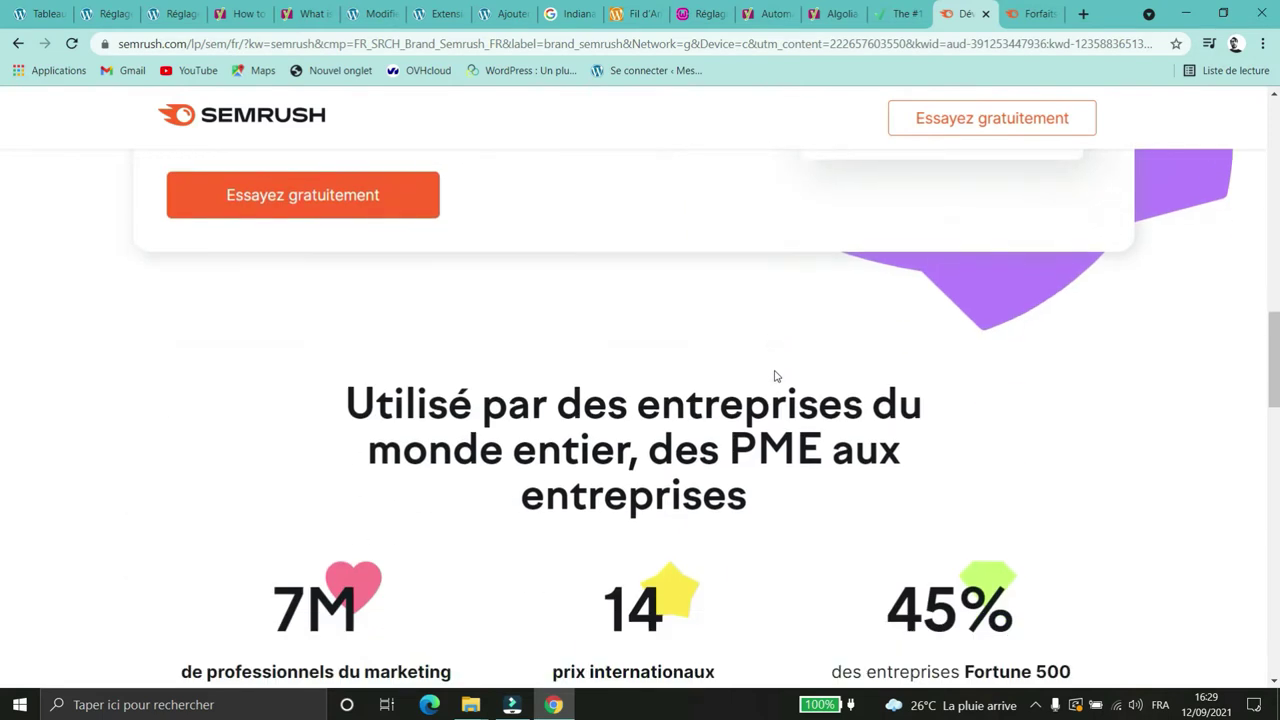
scroll(772, 369, "down", 3)
scroll(846, 307, "down", 3)
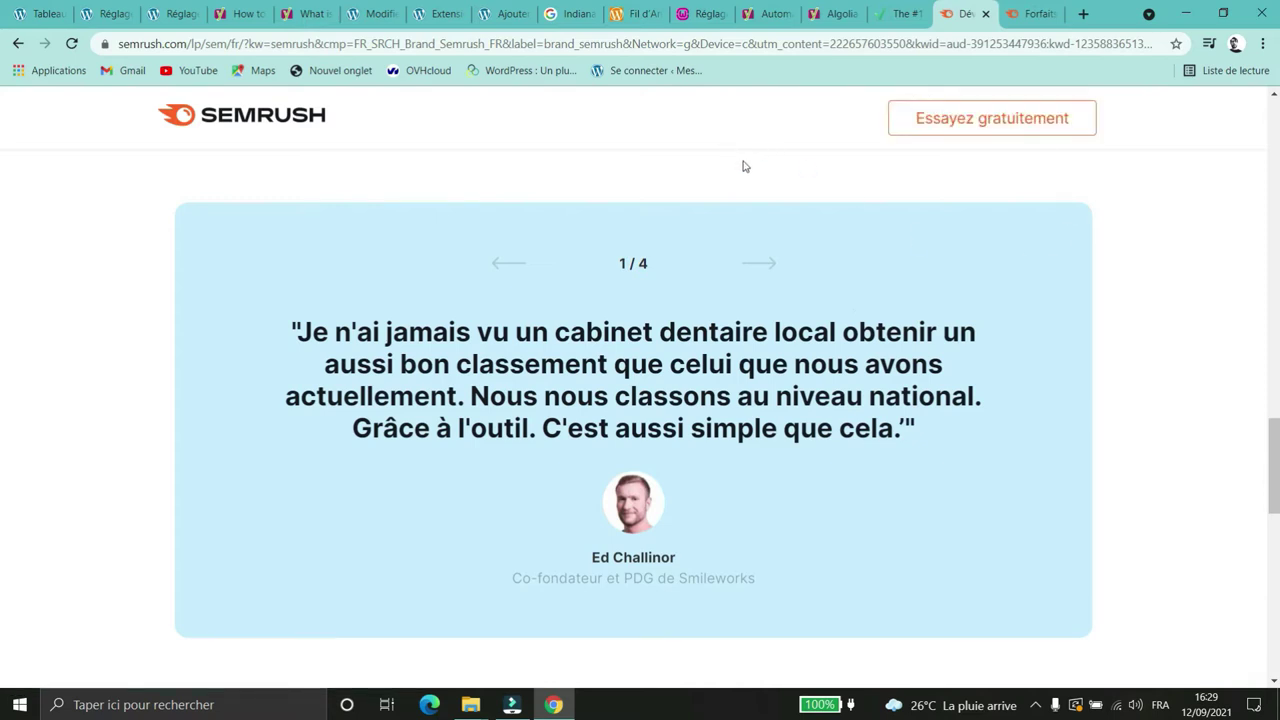
Step: Examine the Semrush pricing page, comparing the Pro, Guru and Business plans and their main features
left_click(1030, 14)
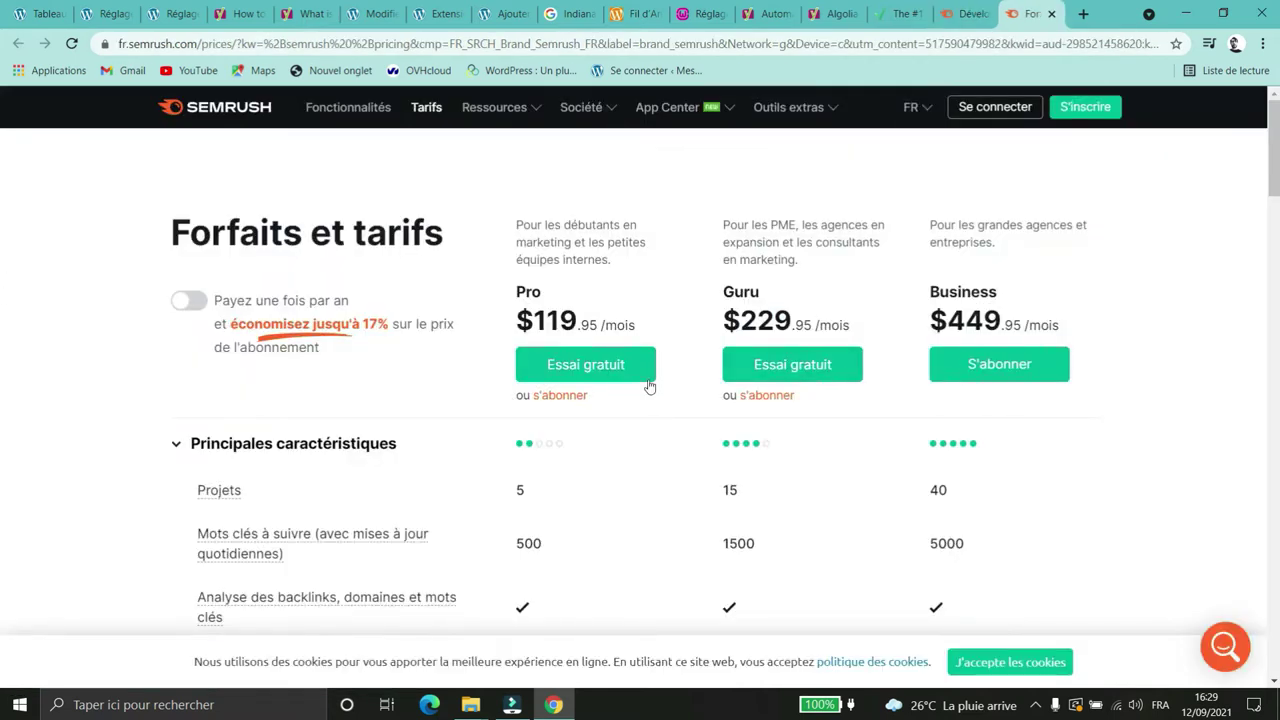
left_click_drag(650, 327, 522, 317)
left_click(628, 300)
triple_click(628, 302)
left_click(655, 305)
scroll(1009, 326, "down", 2)
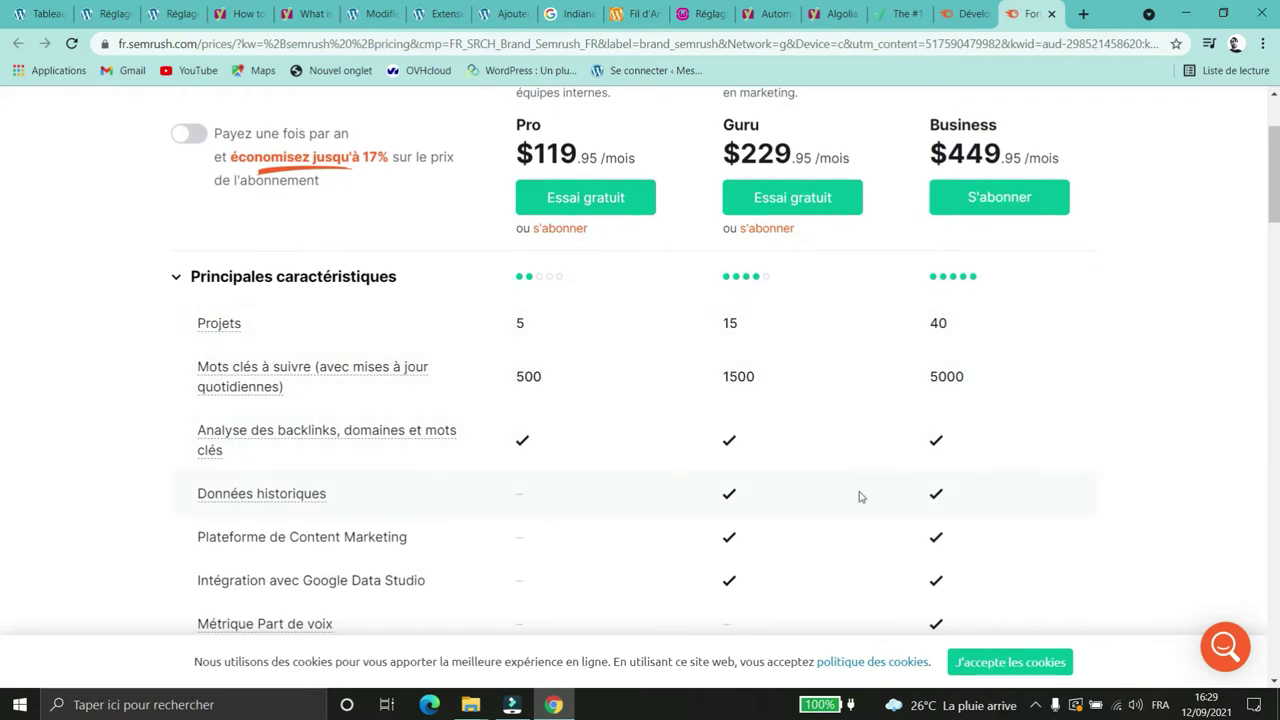
scroll(1000, 375, "down", 1)
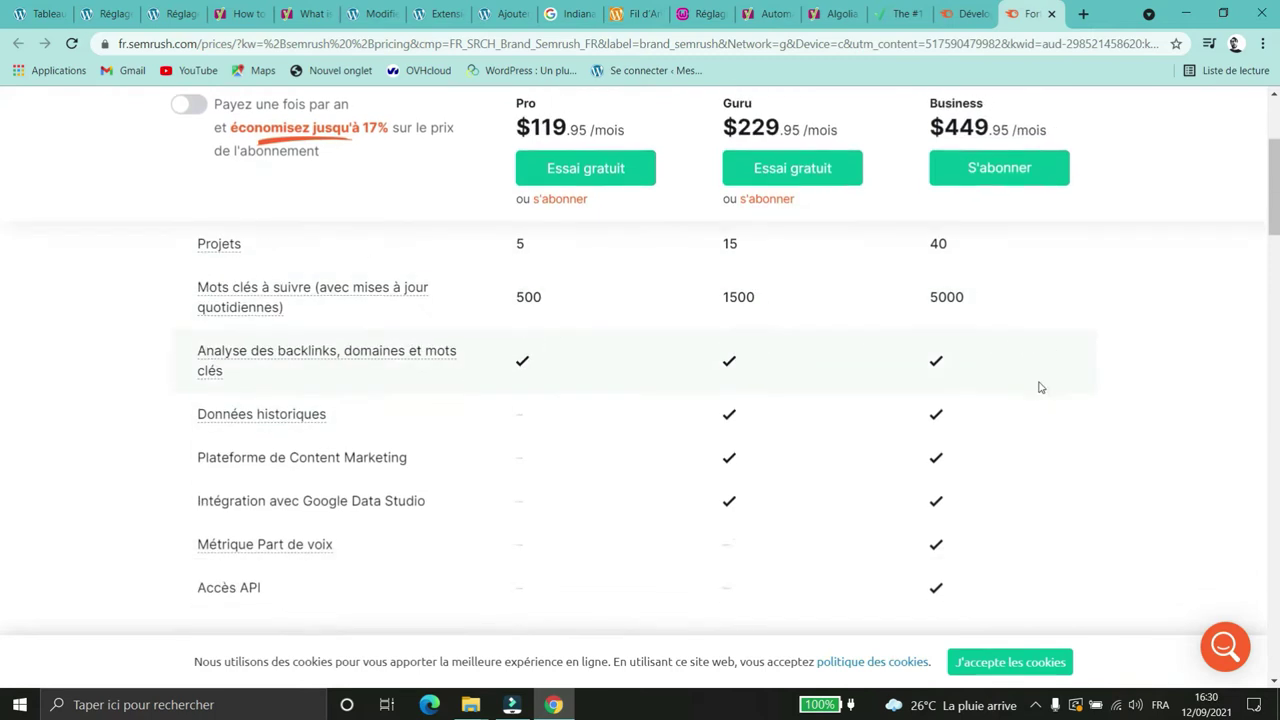
scroll(1083, 409, "up", 3)
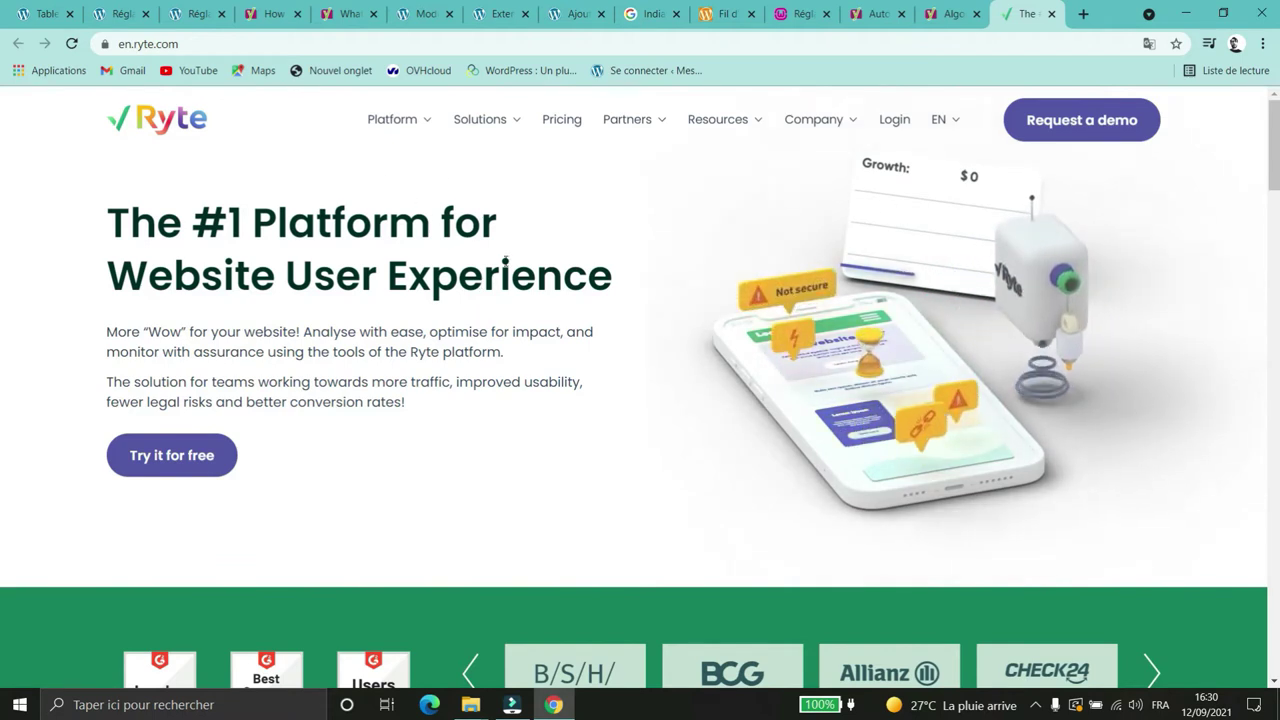
Step: Examine the Ryte homepage down to the six pillars of website user experience
scroll(443, 214, "down", 2)
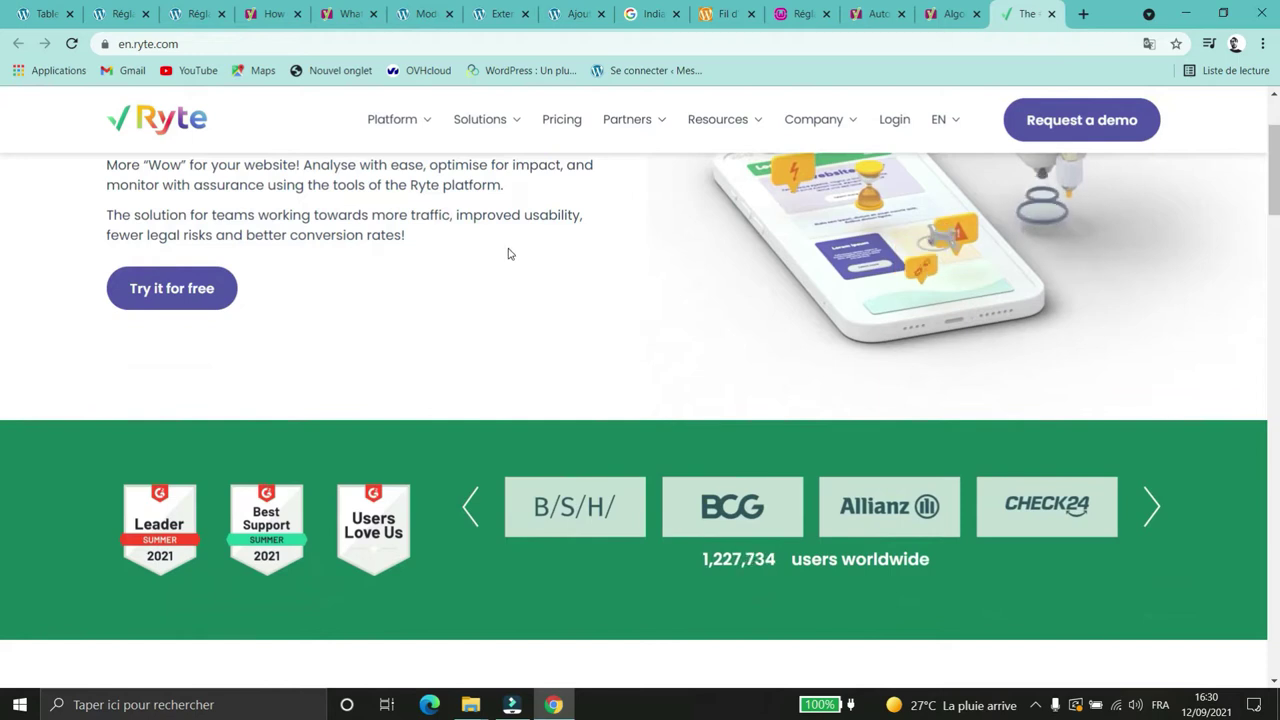
scroll(660, 297, "up", 2)
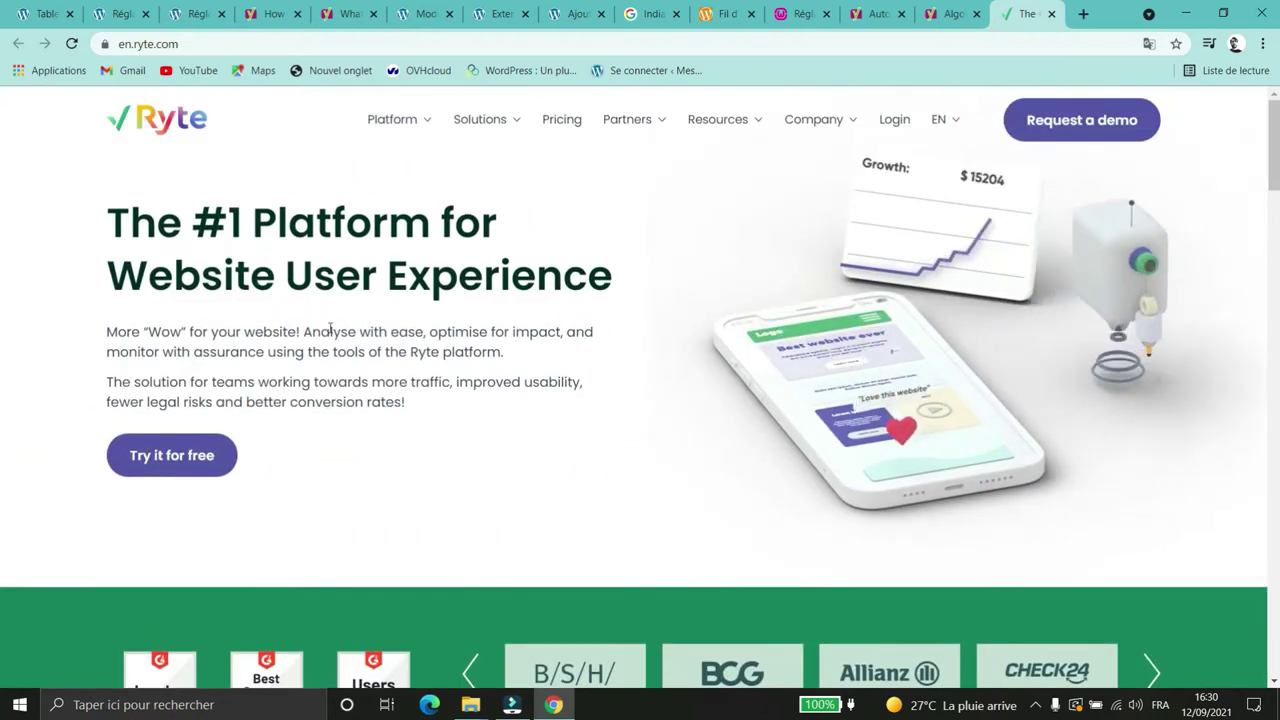
scroll(481, 295, "down", 3)
scroll(481, 296, "down", 7)
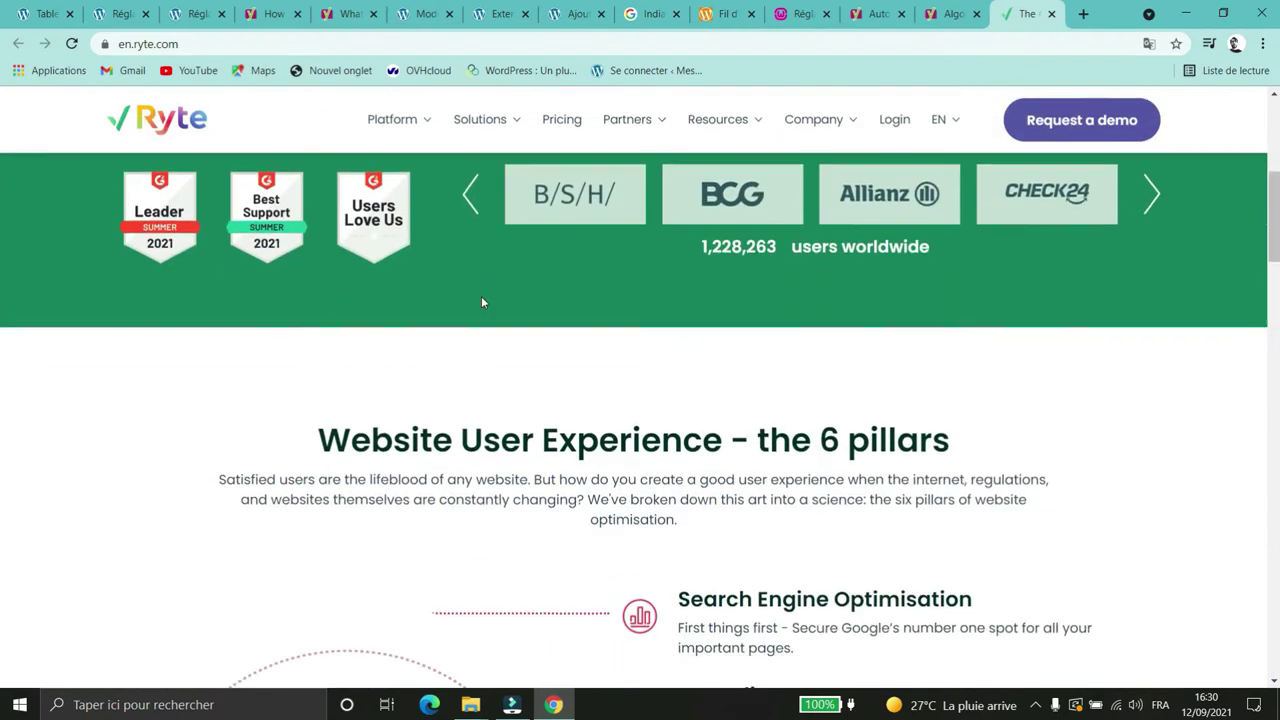
Step: Return to Yoast SEO's Intégrations settings and show the Yoast page on the Zapier integration
left_click(790, 16)
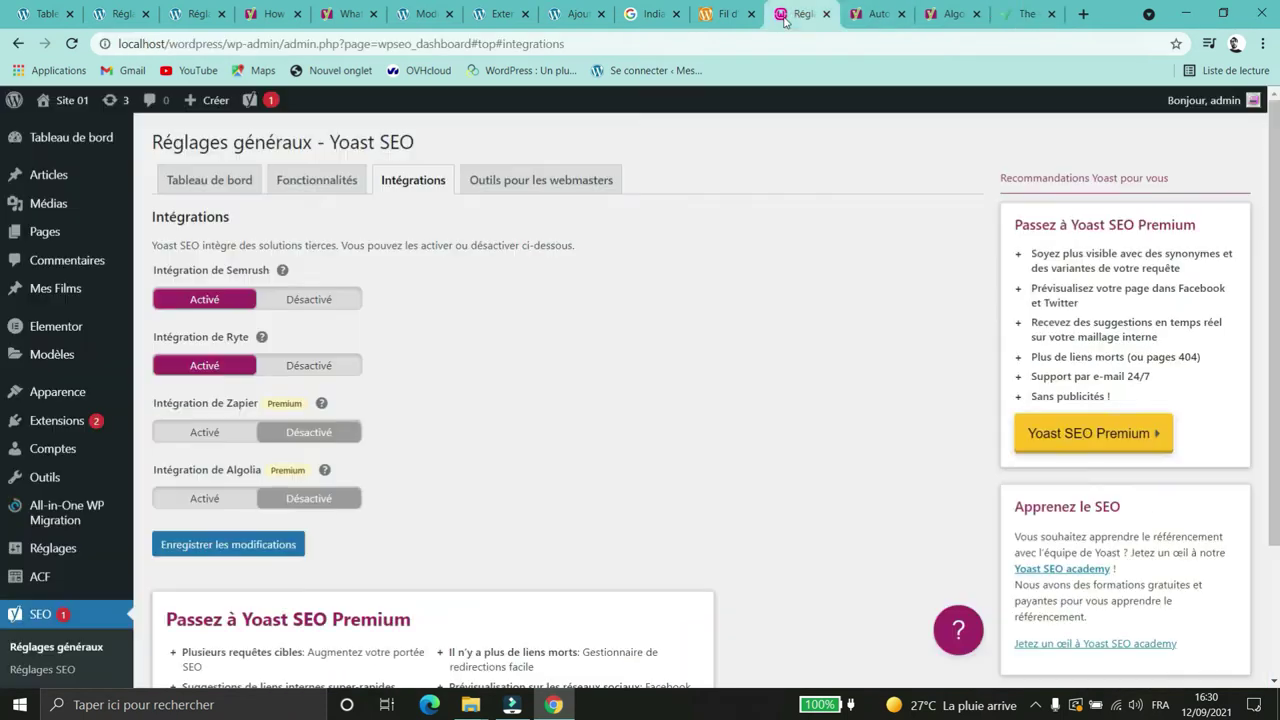
left_click(466, 447)
left_click(455, 466)
key("ctrl+Tab")
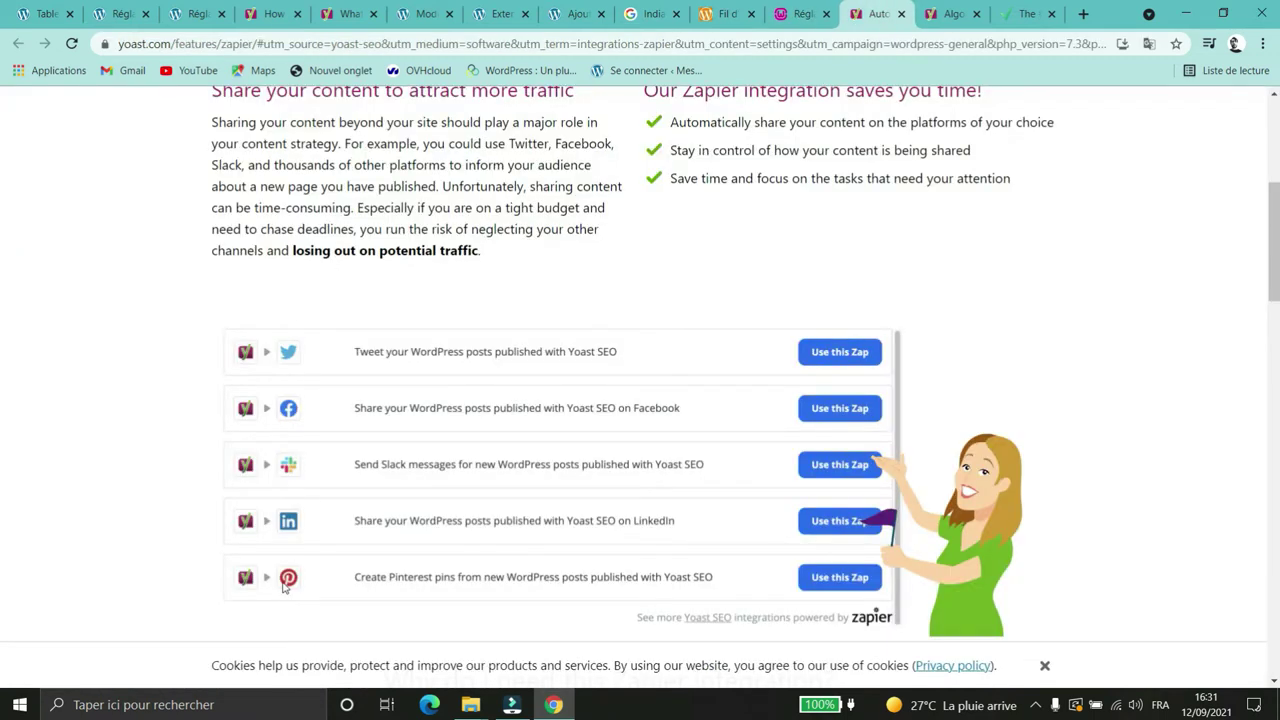
Step: Go back to the Yoast SEO general settings and show the Outils pour les webmasters verification fields
key("ctrl+shift+Tab")
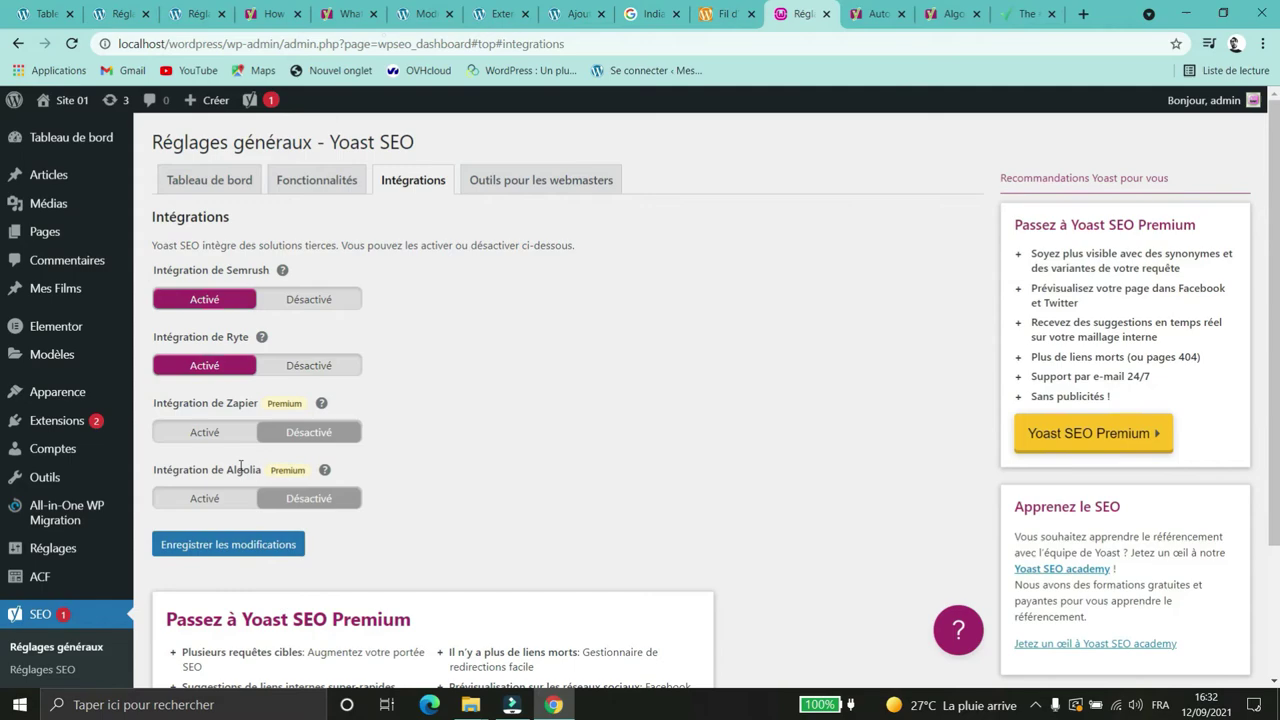
left_click(541, 180)
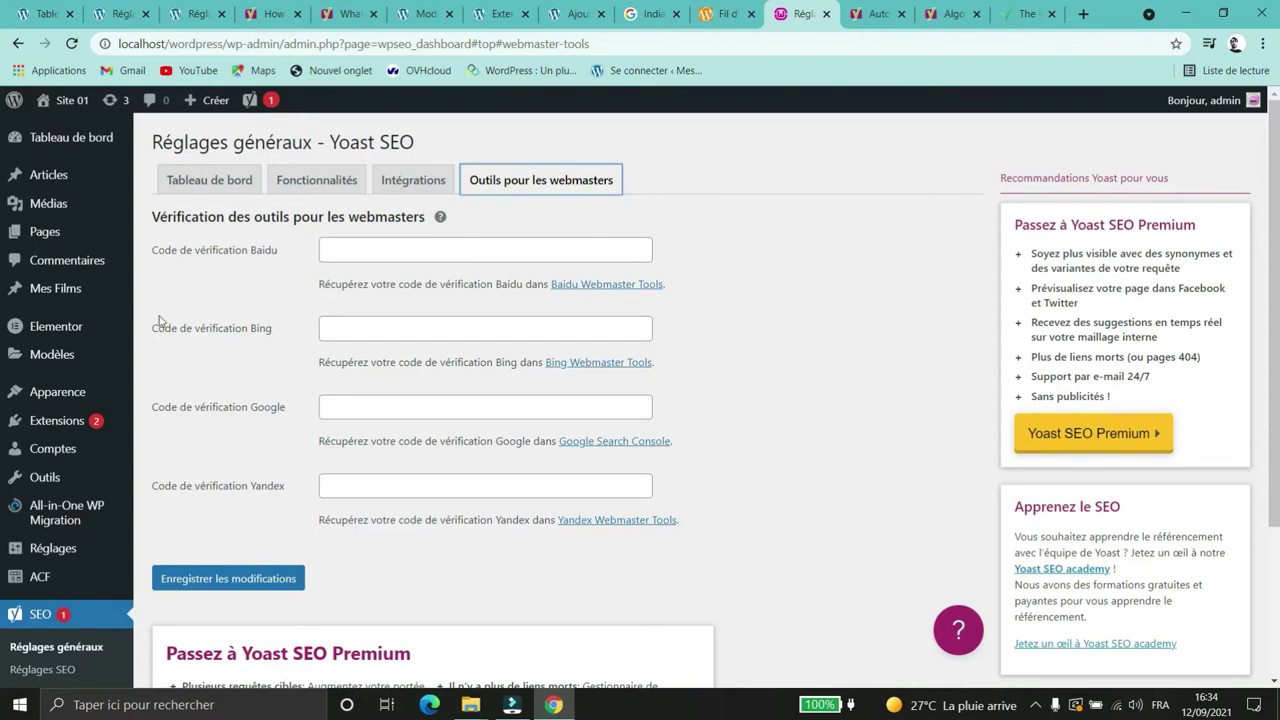
Step: Open the theme editor in a new tab, acknowledge its warning and display the Bard theme's header.php file
mouse_move(62, 391)
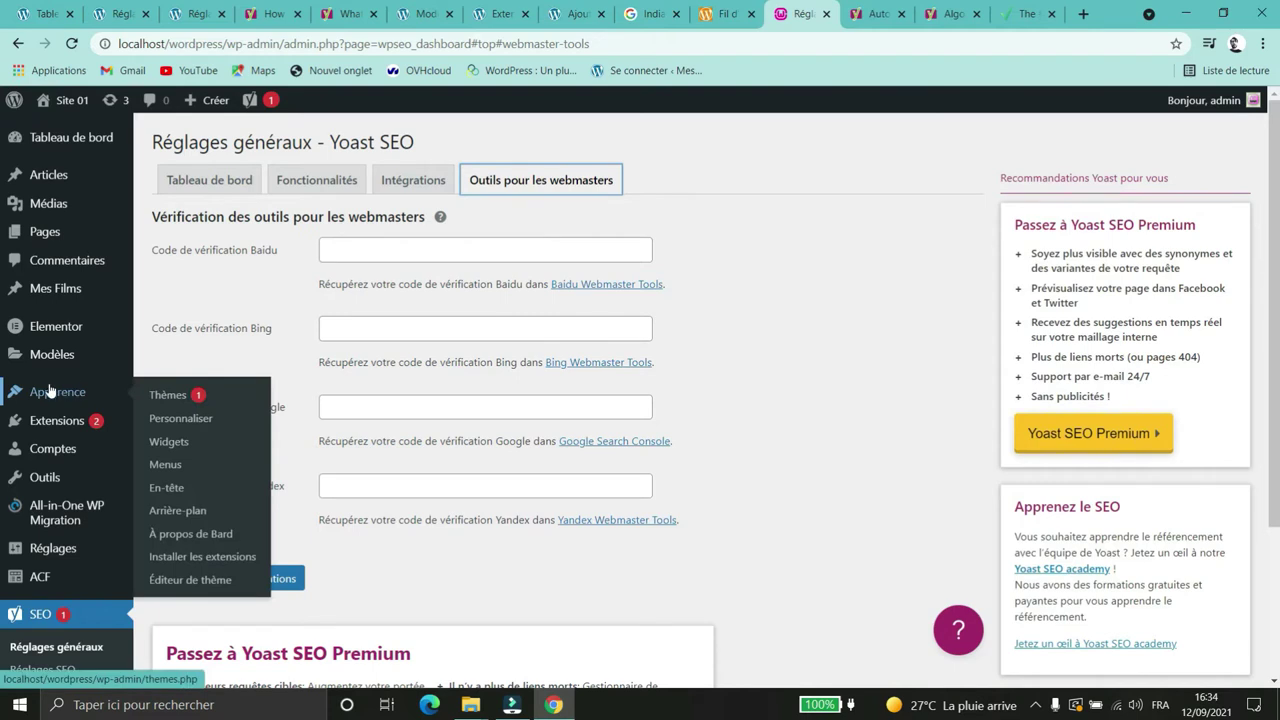
middle_click(180, 580)
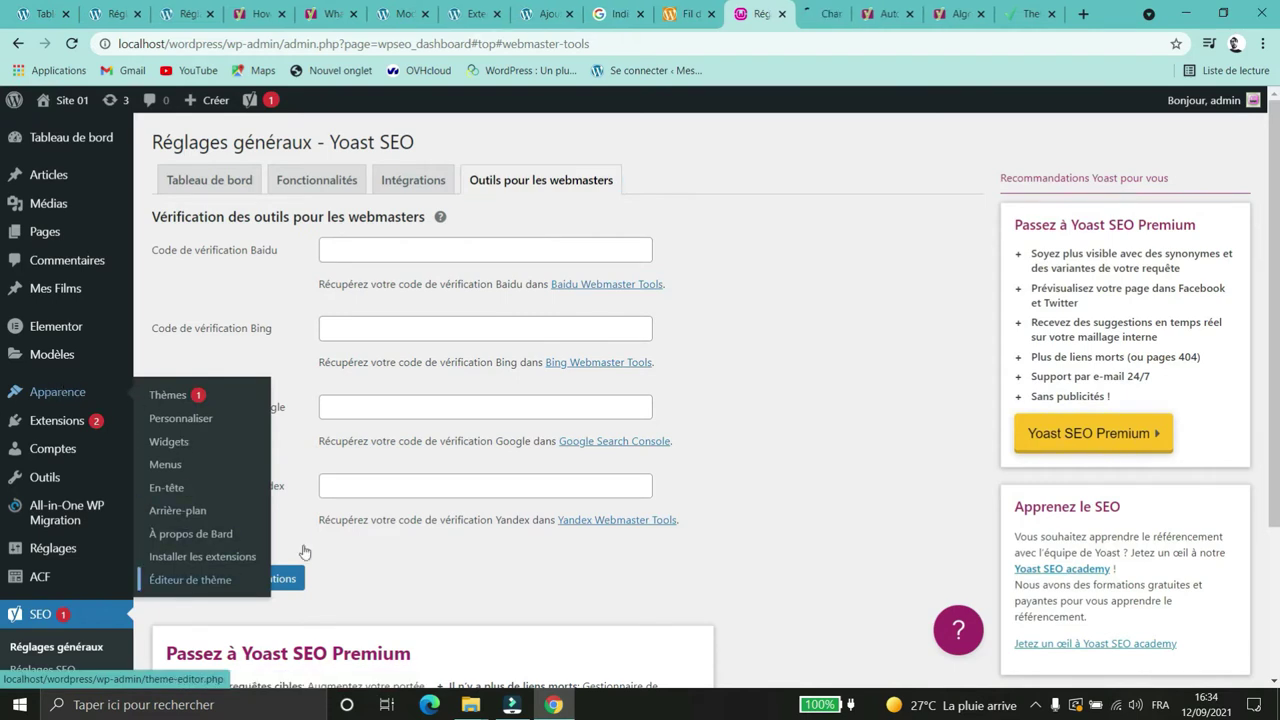
left_click(815, 14)
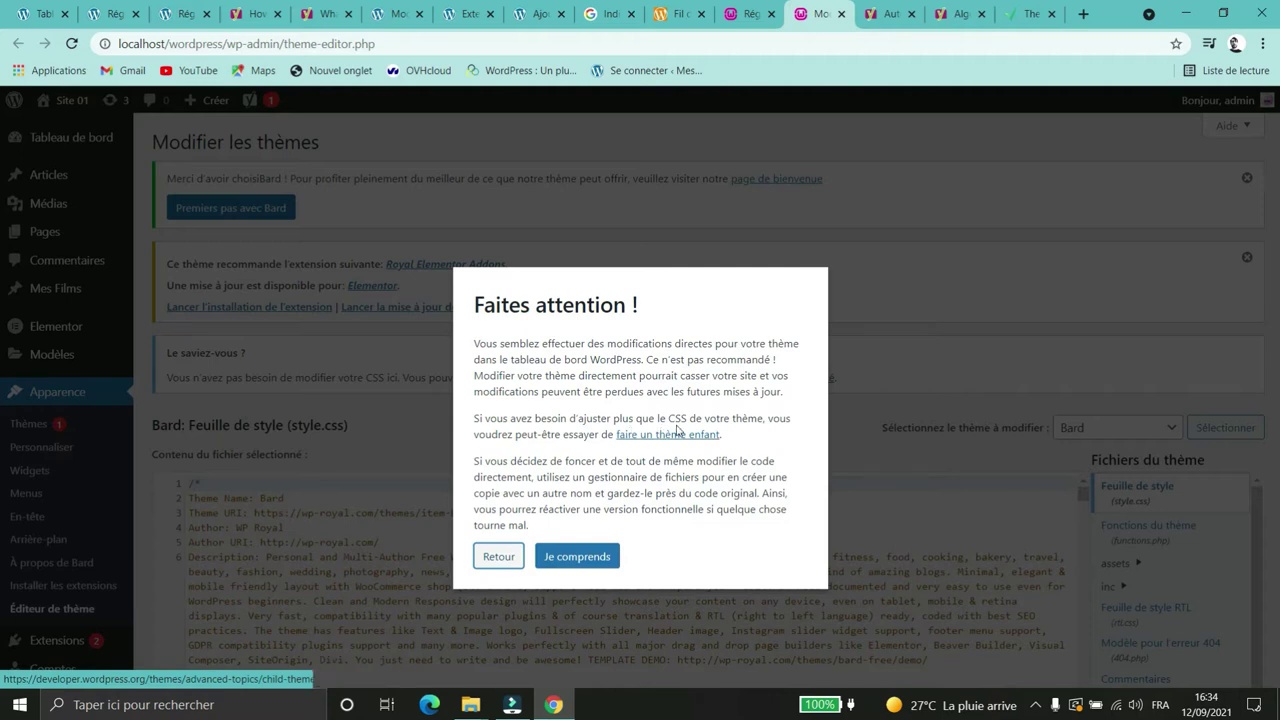
left_click(598, 563)
scroll(1130, 380, "down", 3)
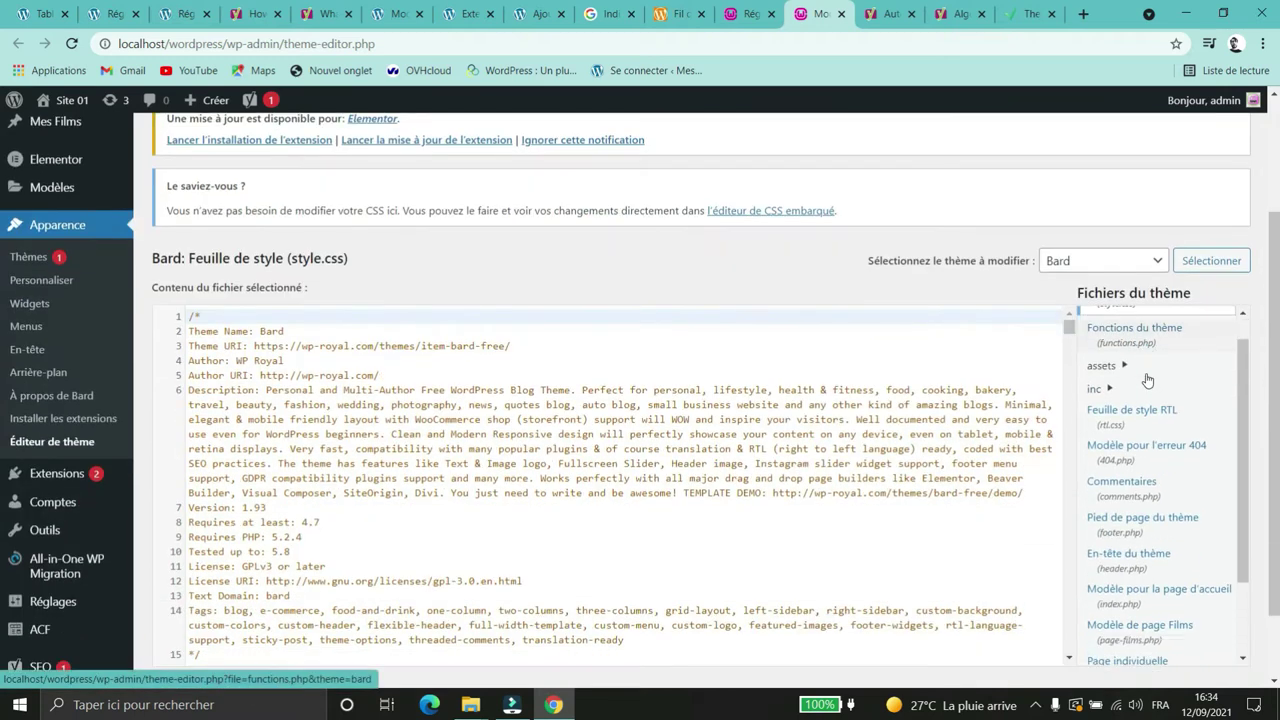
scroll(1148, 380, "down", 1)
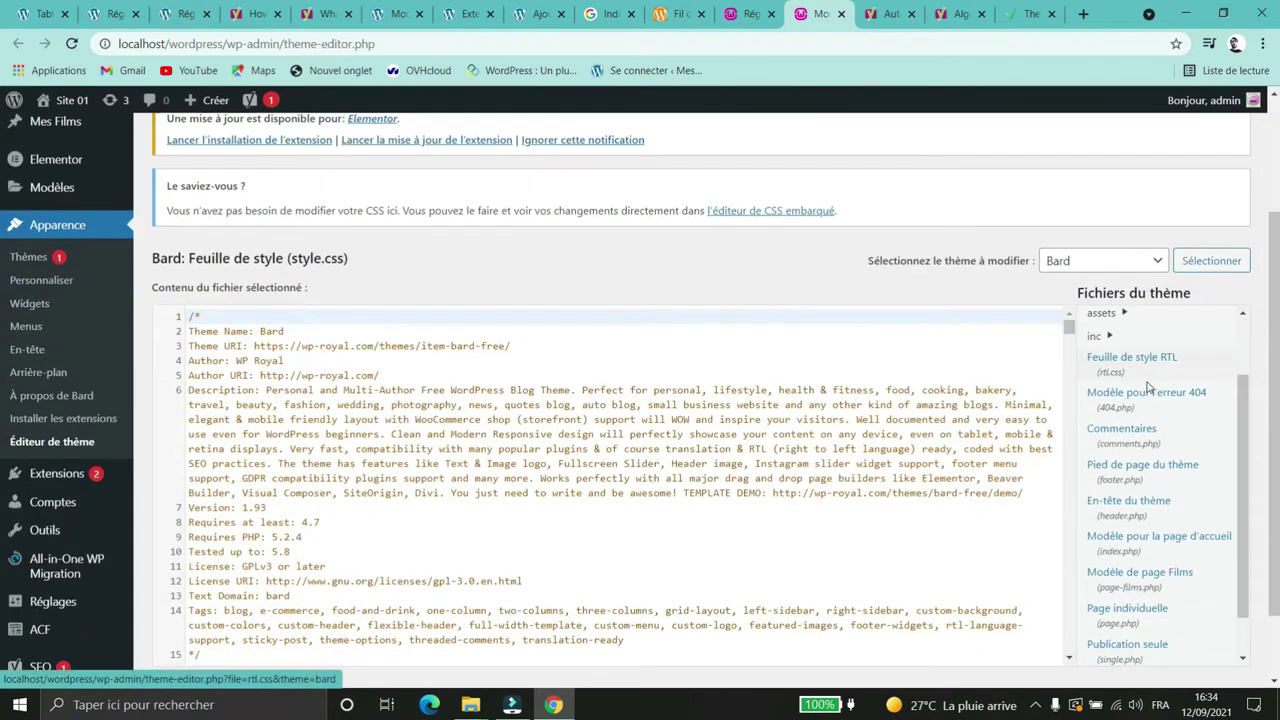
left_click(1125, 524)
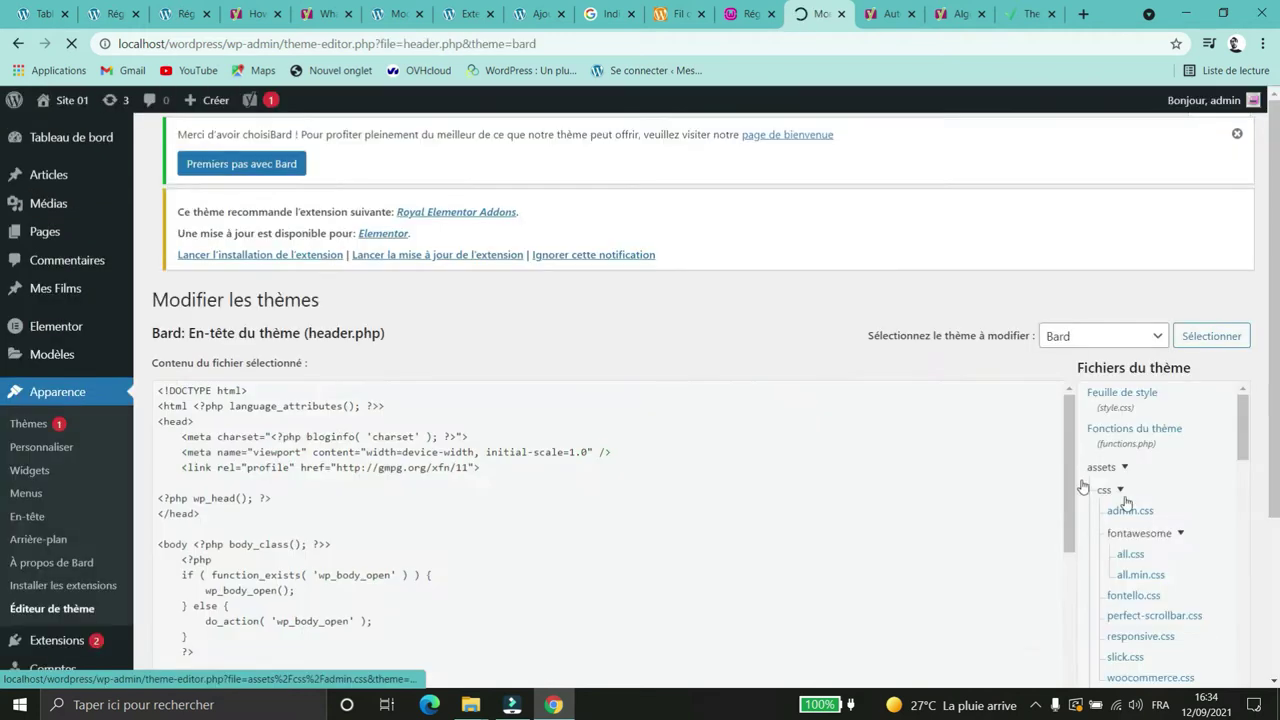
Step: Place the cursor at the end of the wp_head line inside the head section of the Bard theme's header.php
scroll(665, 437, "down", 3)
scroll(569, 476, "up", 2)
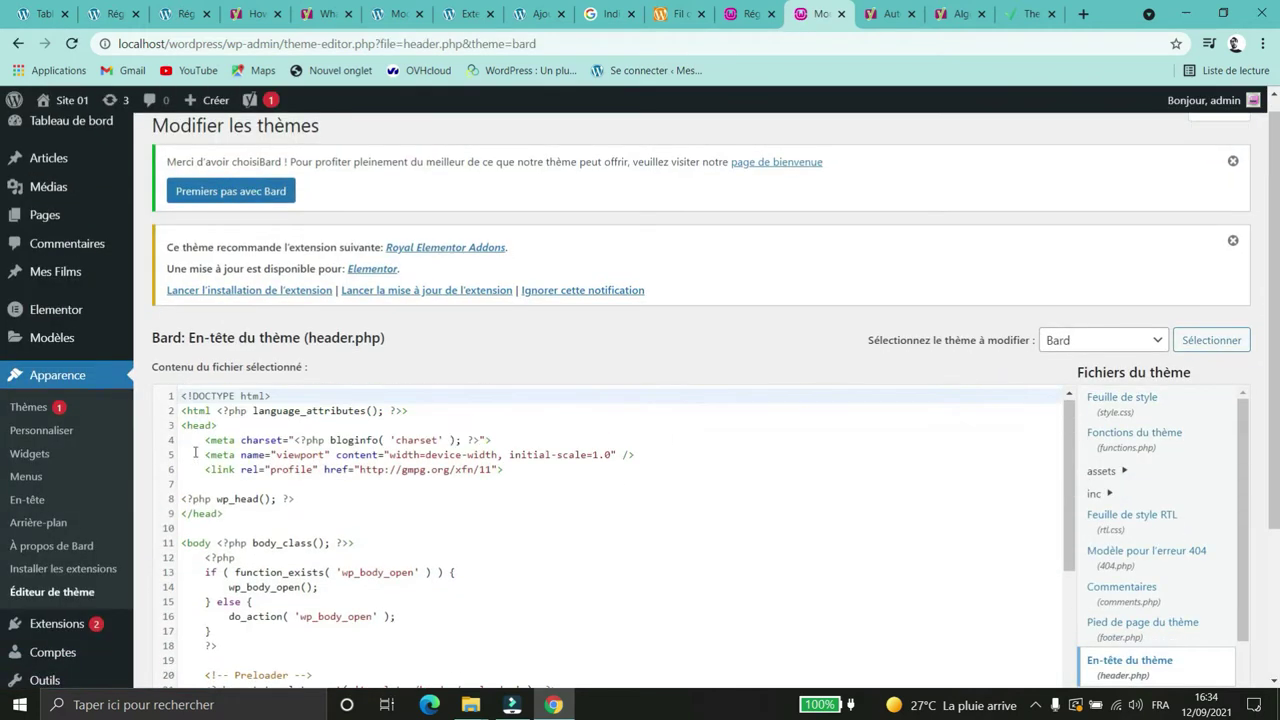
left_click(312, 500)
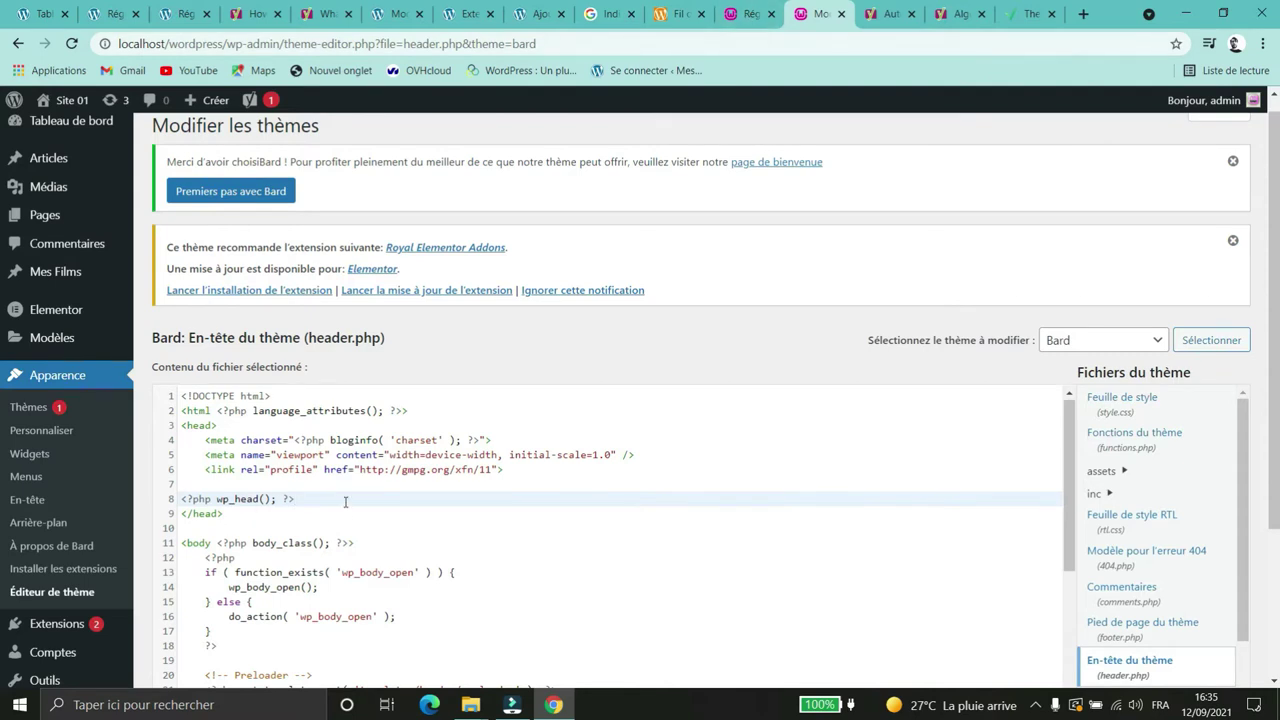
Step: Return to Yoast SEO's Outils pour les webmasters settings and point out the Google, Baidu, Yandex and Bing verification code fields
left_click(752, 20)
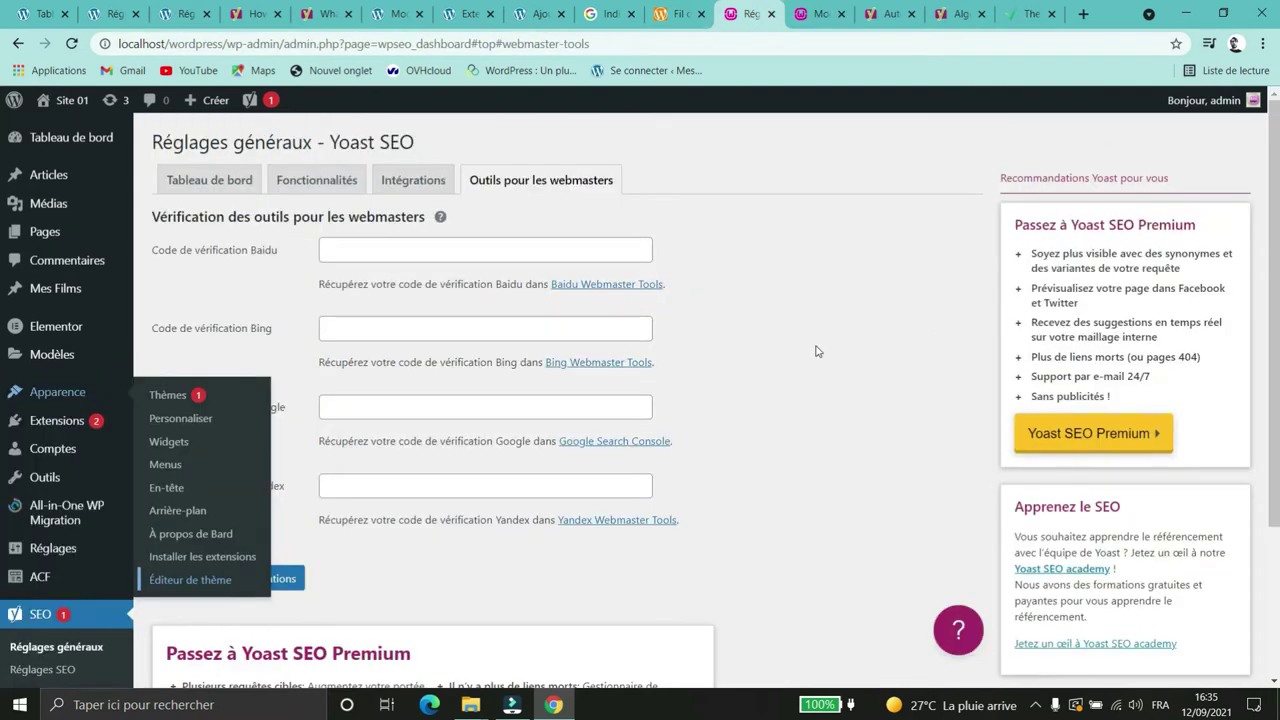
left_click(330, 404)
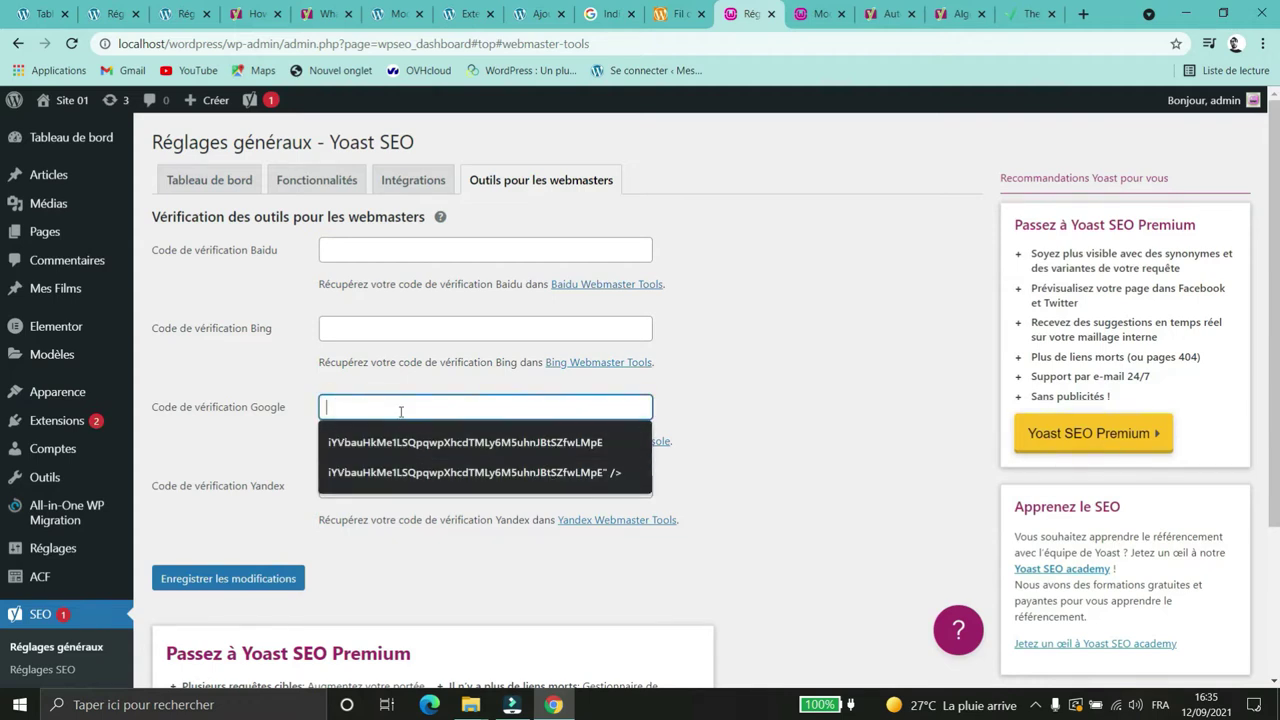
left_click(855, 372)
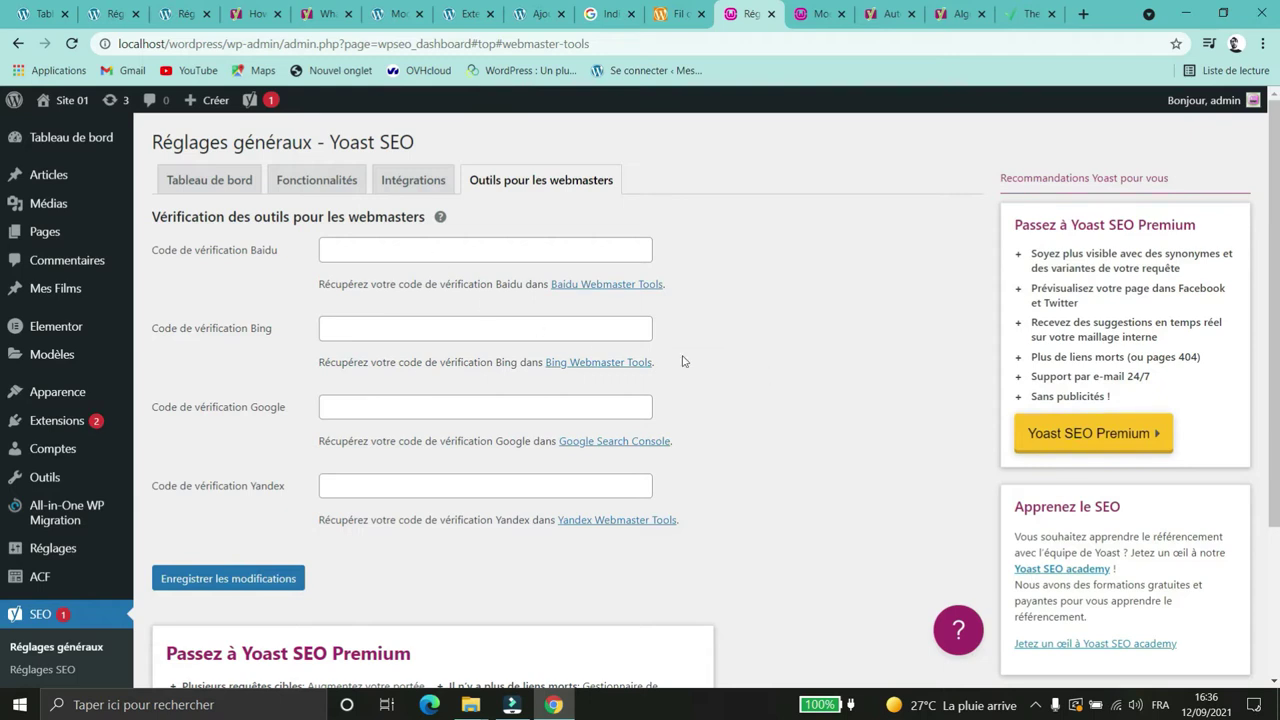
left_click(414, 250)
left_click(413, 486)
left_click(429, 332)
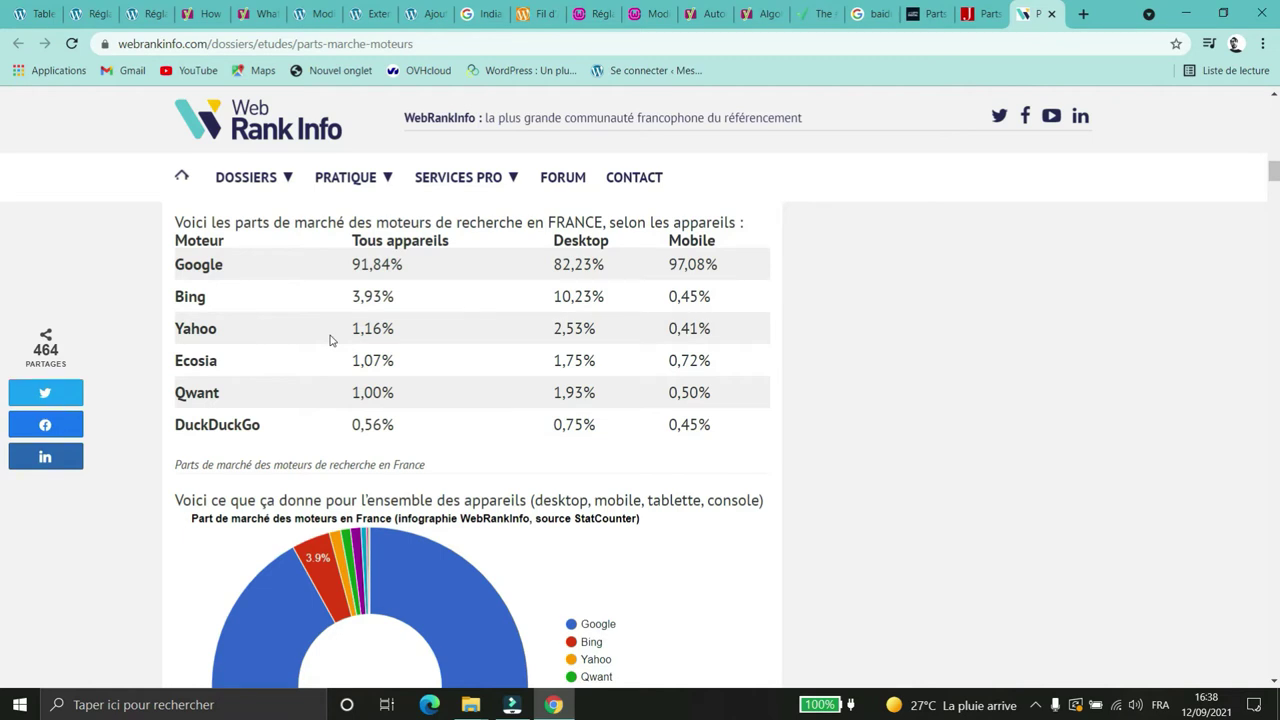
Step: Examine WebRankInfo's search engine market shares from France through the United States to the worldwide chart, including the smaller engines' slices
scroll(388, 300, "down", 10)
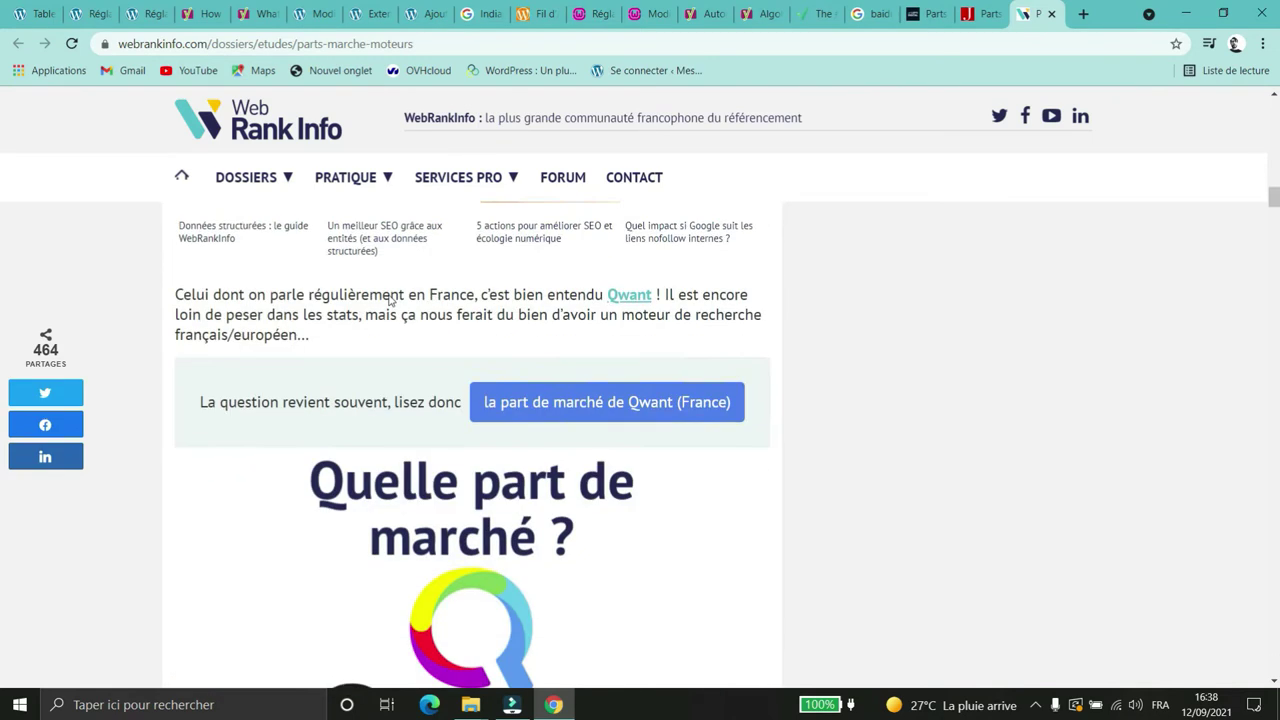
scroll(389, 300, "down", 15)
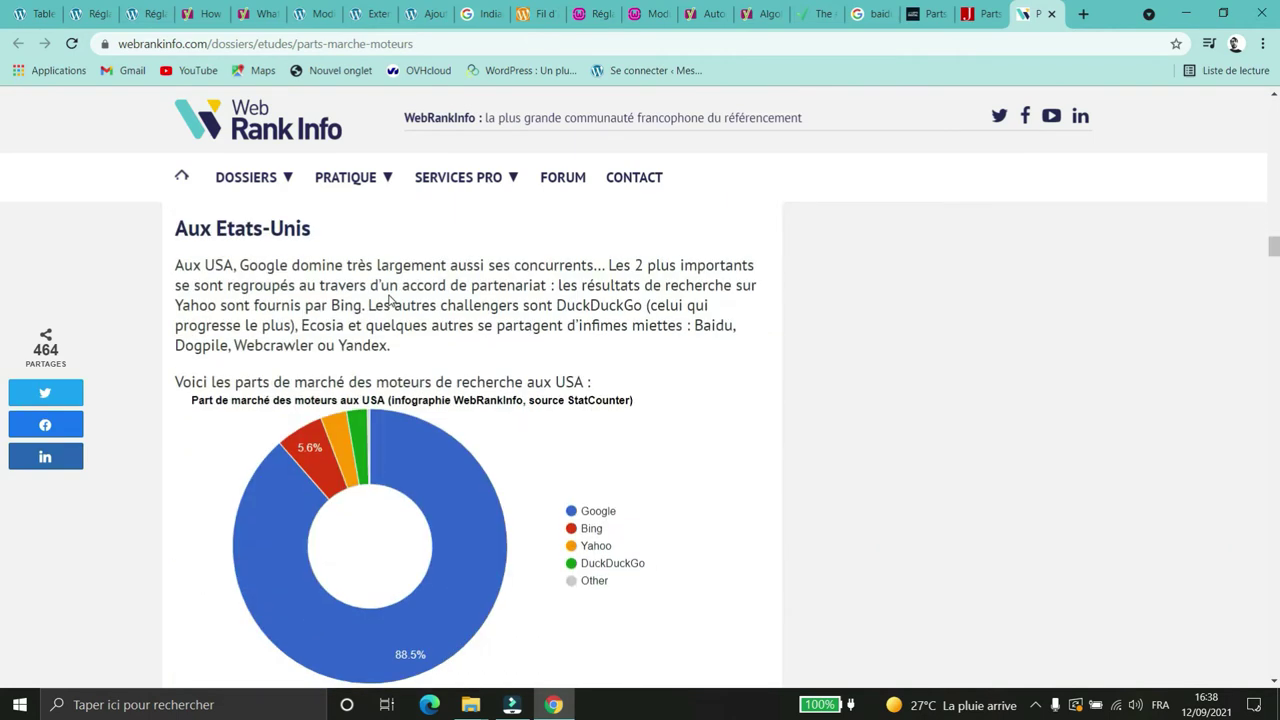
scroll(694, 380, "up", 1)
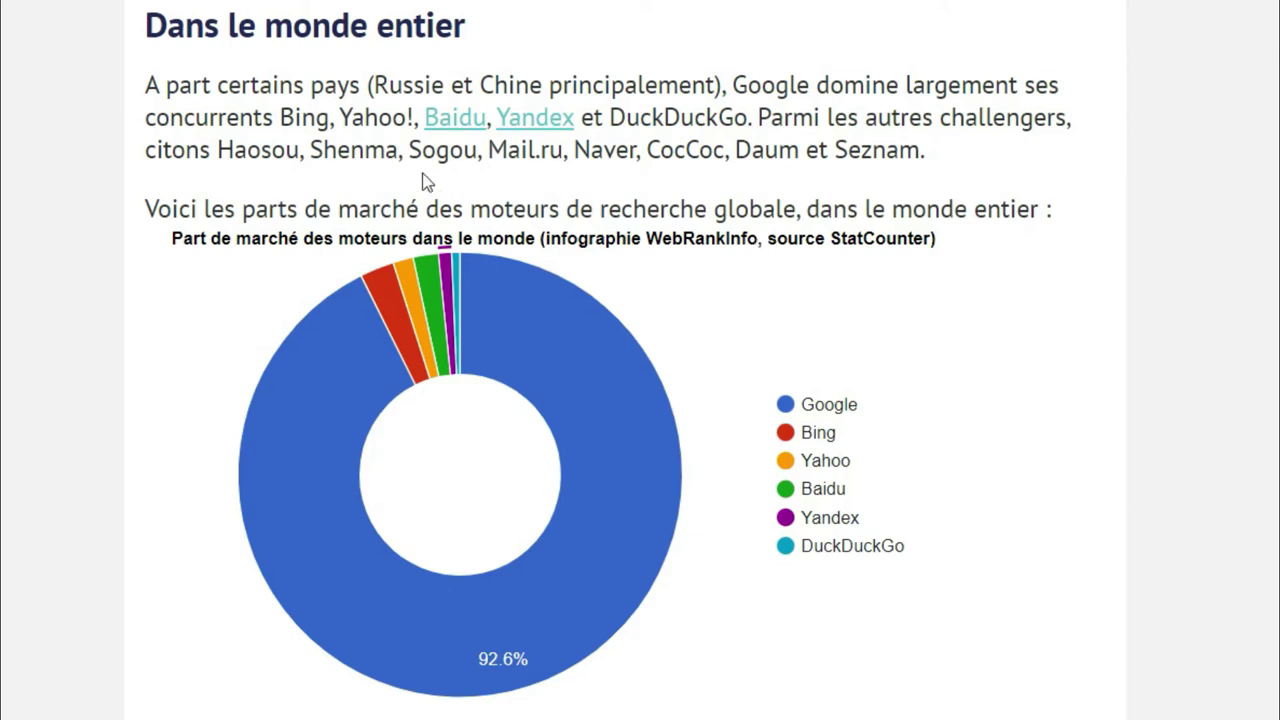
mouse_move(425, 278)
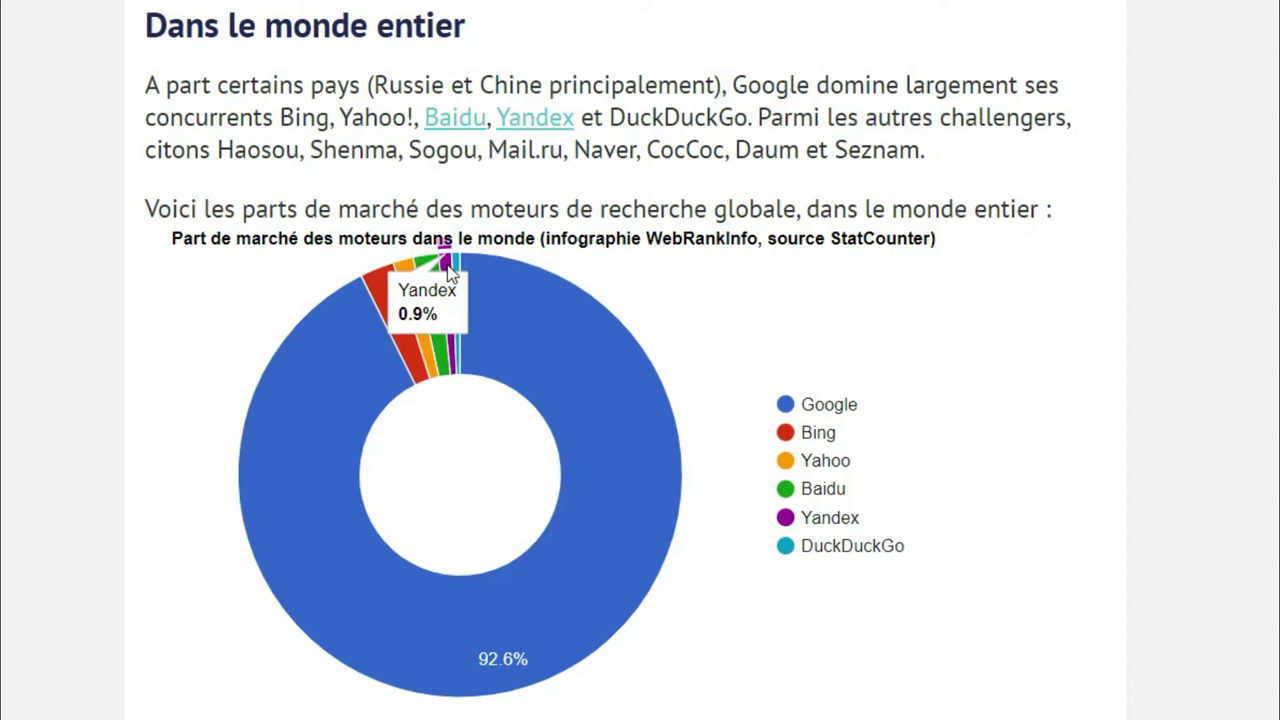
mouse_move(386, 286)
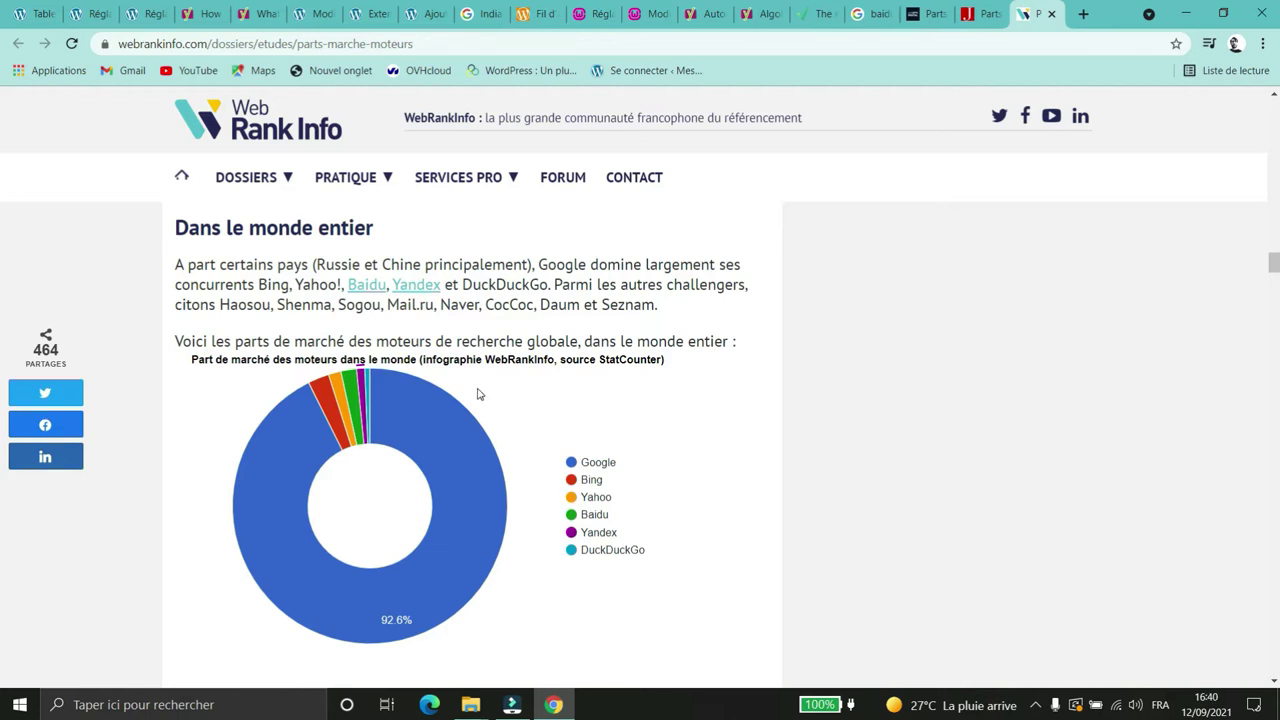
Step: Go back to the Yoast SEO webmaster verification settings and indicate the Yandex, Baidu and Bing code fields
left_click(588, 13)
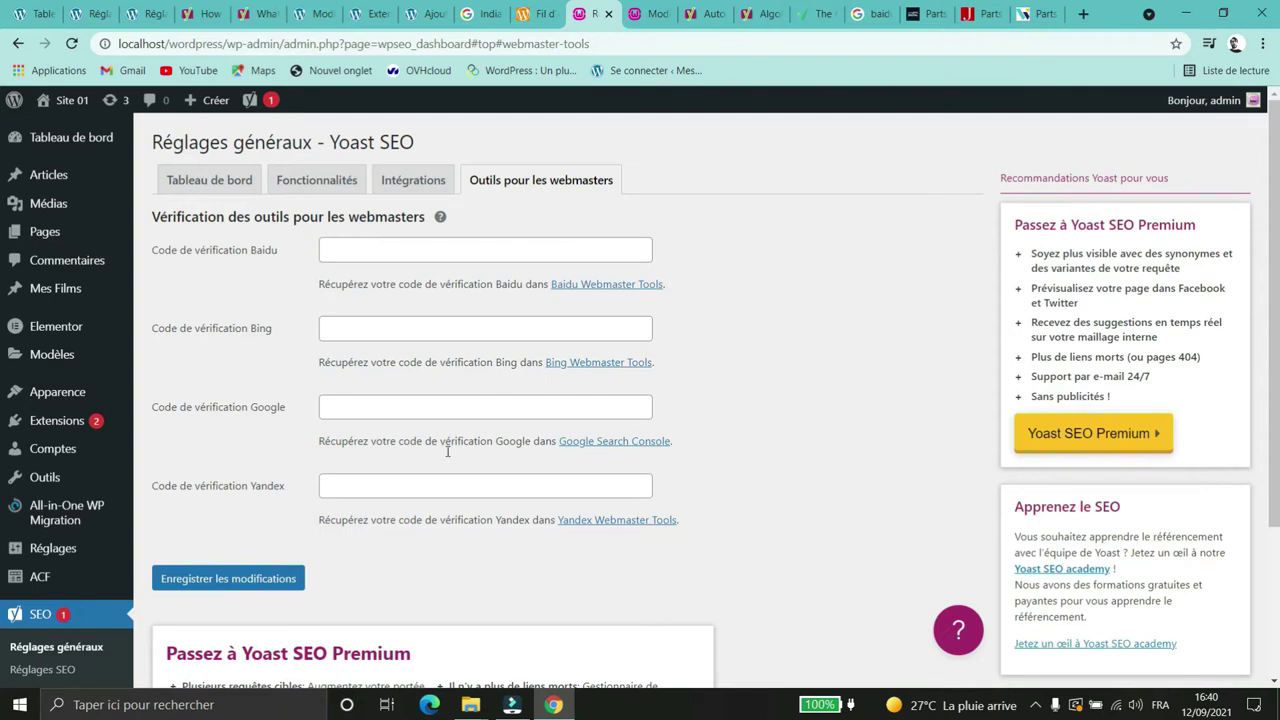
left_click(365, 487)
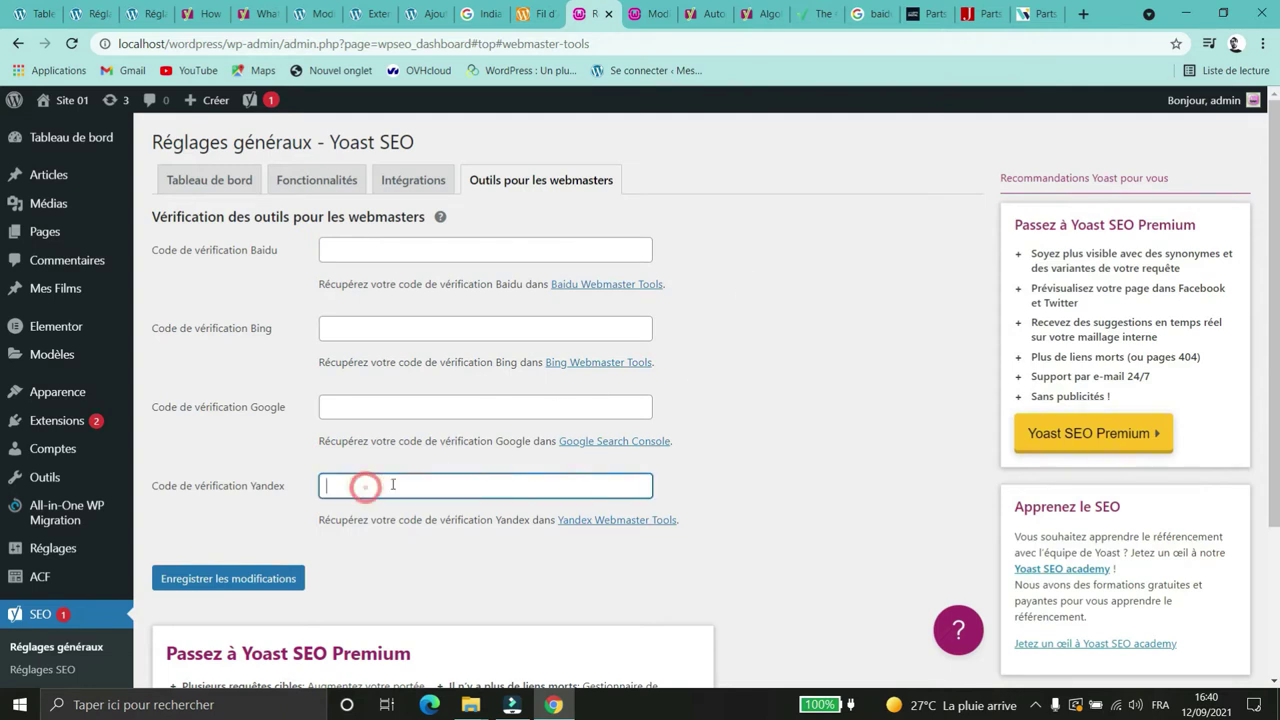
left_click(439, 250)
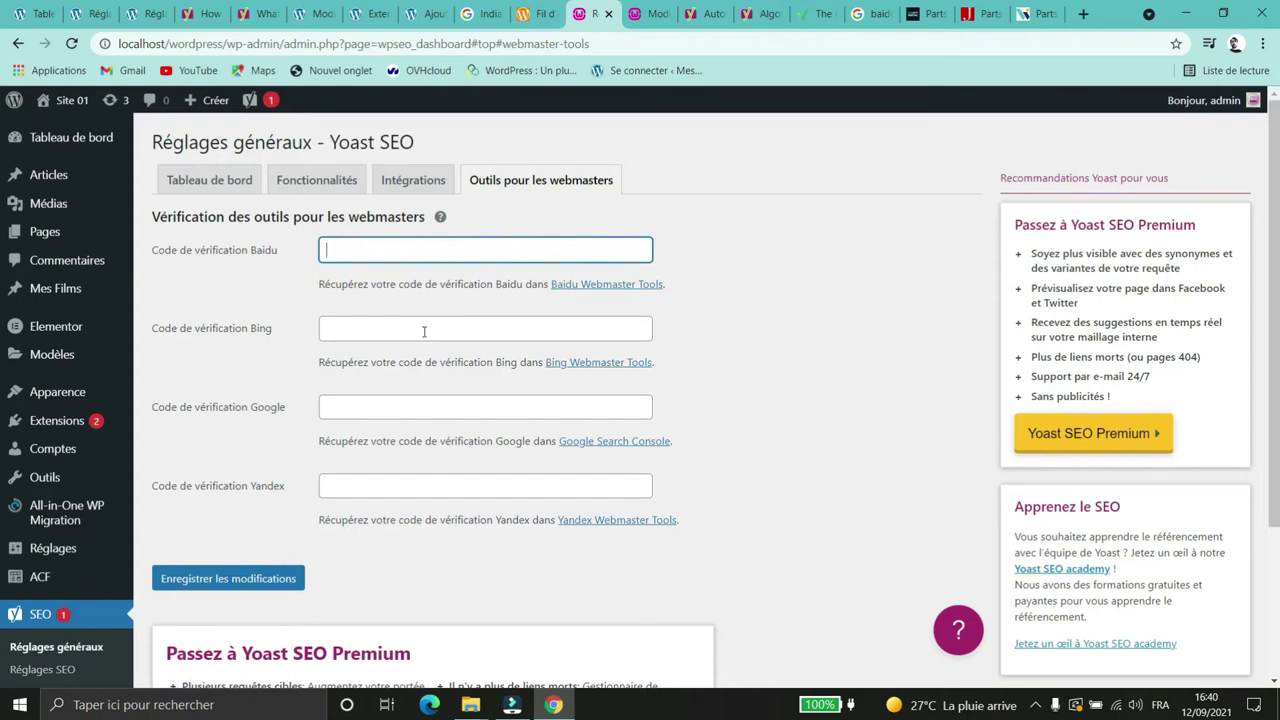
left_click(349, 332)
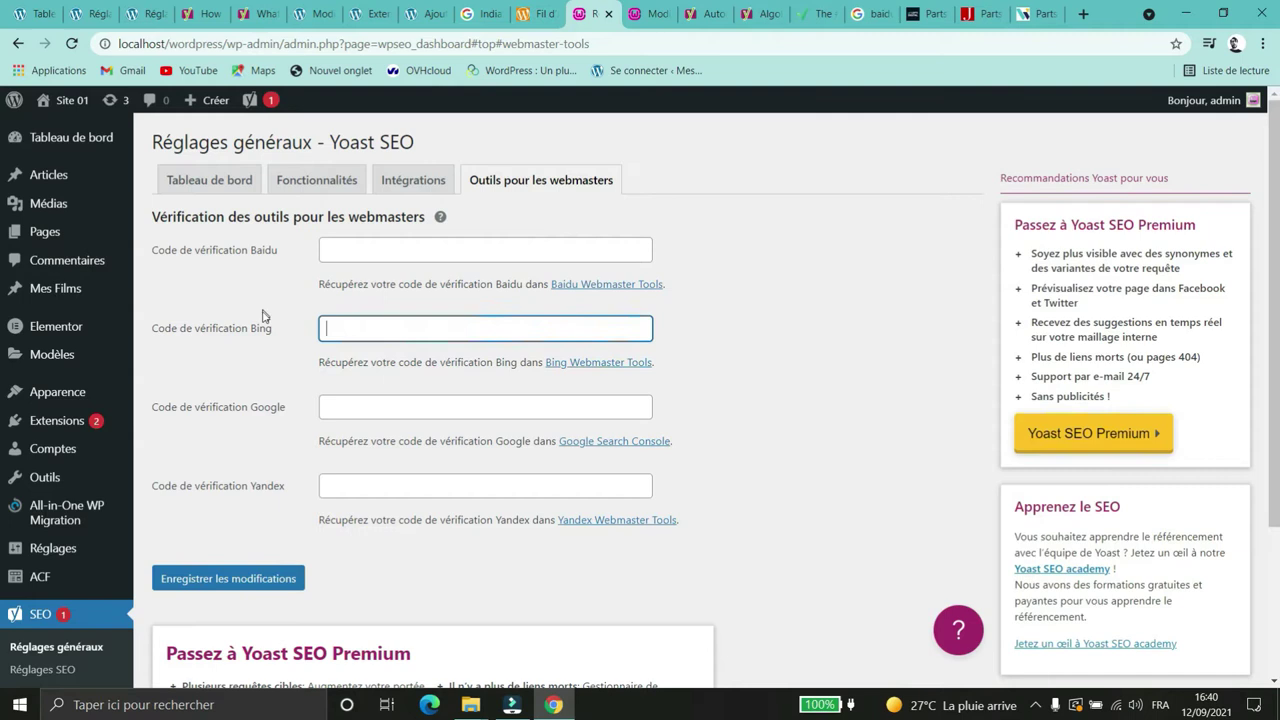
Step: Open Yoast's Réglages SEO page and highlight the Intersport result's title and description in the Google results for nike
scroll(252, 340, "down", 1)
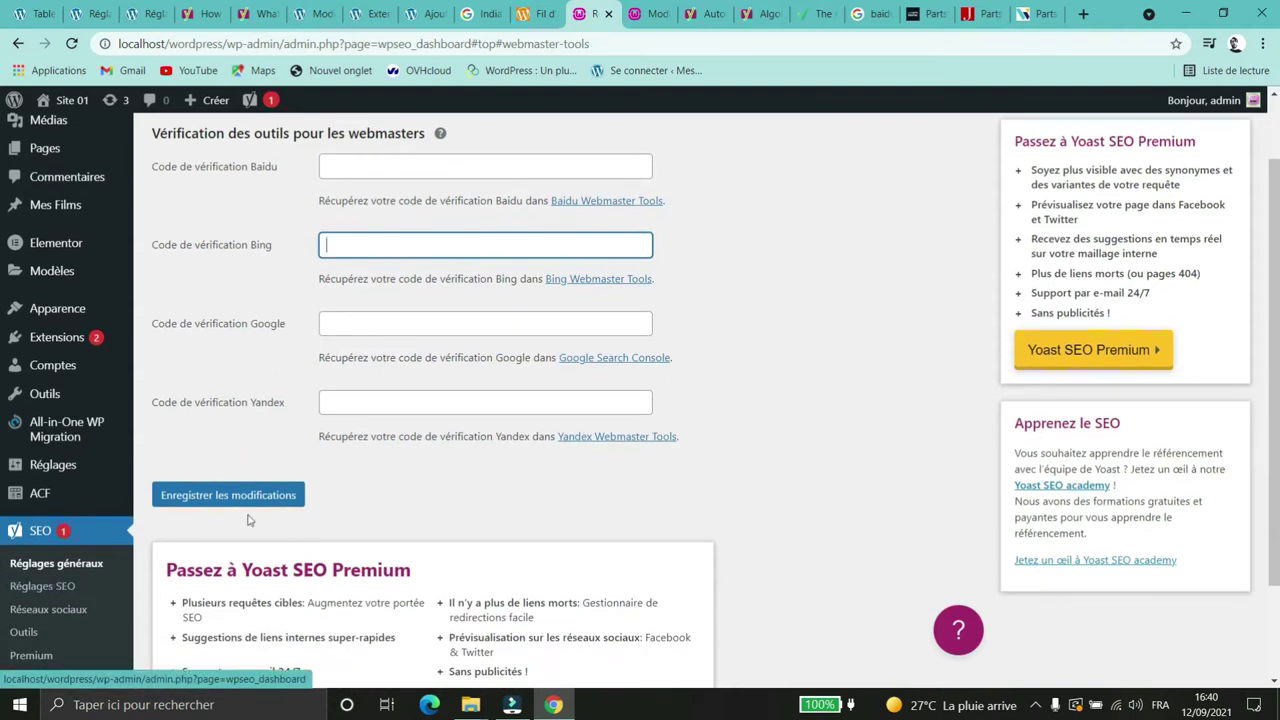
left_click(62, 592)
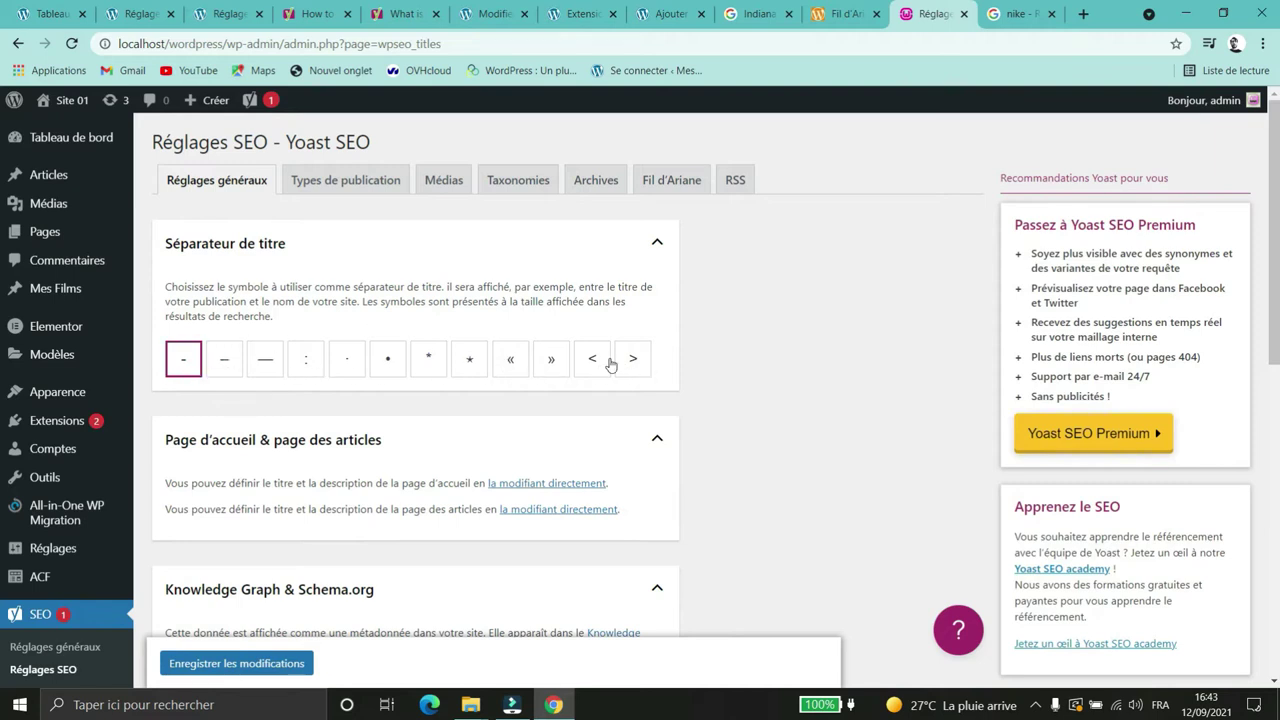
left_click(1022, 12)
scroll(648, 223, "down", 6)
scroll(648, 223, "down", 8)
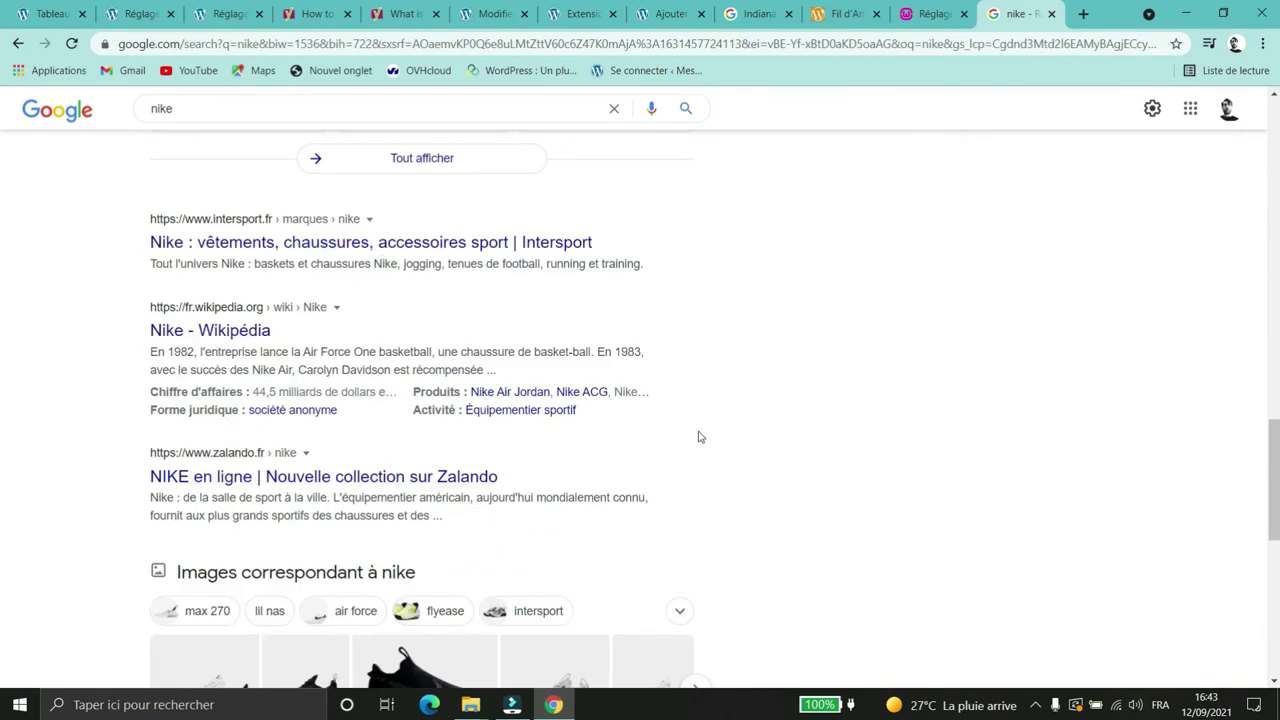
scroll(768, 420, "down", 1)
scroll(437, 390, "up", 2)
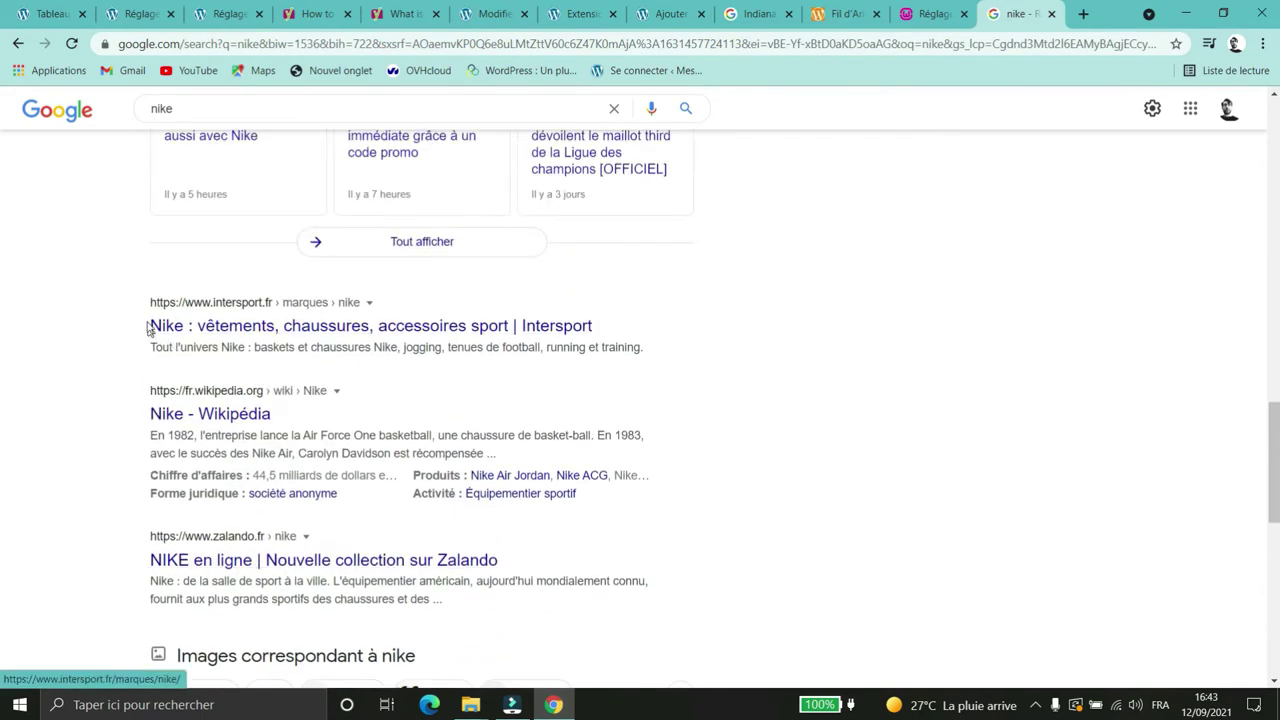
left_click_drag(144, 325, 586, 327)
left_click_drag(663, 340, 135, 349)
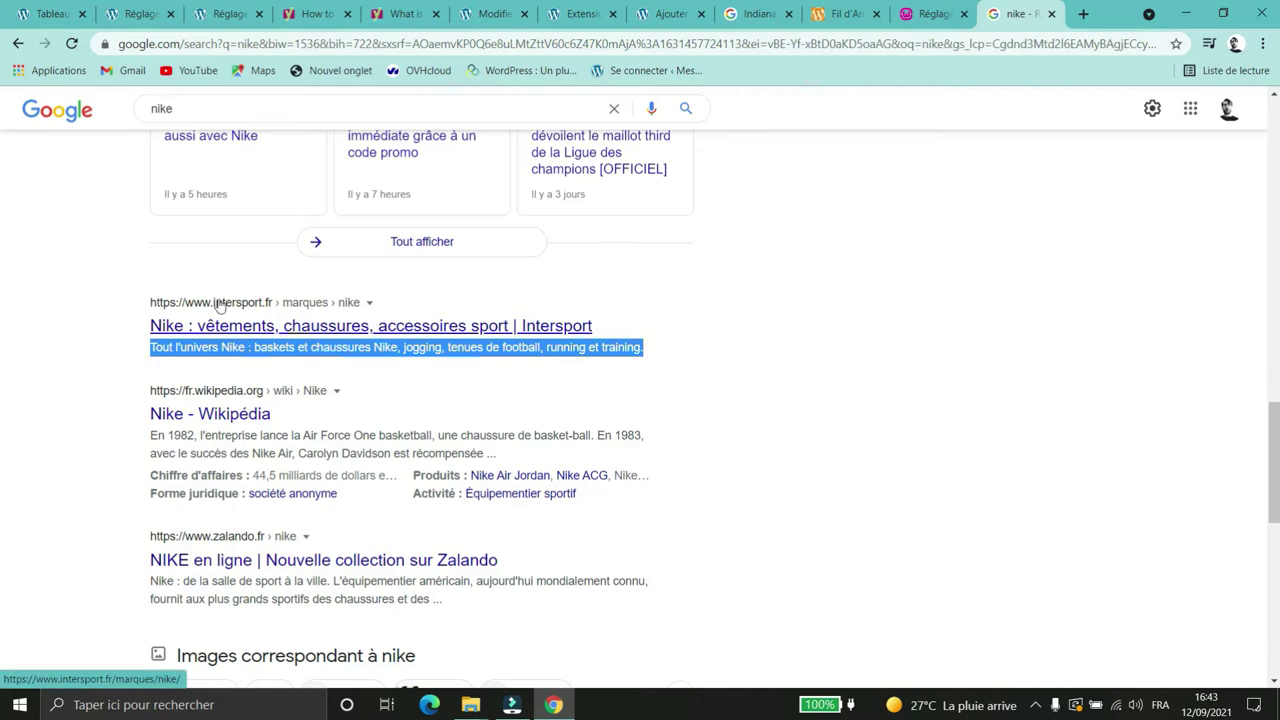
left_click(767, 364)
Step: Highlight the parts around the title separators in the Wikipédia and Zalando results for nike
scroll(762, 364, "down", 1)
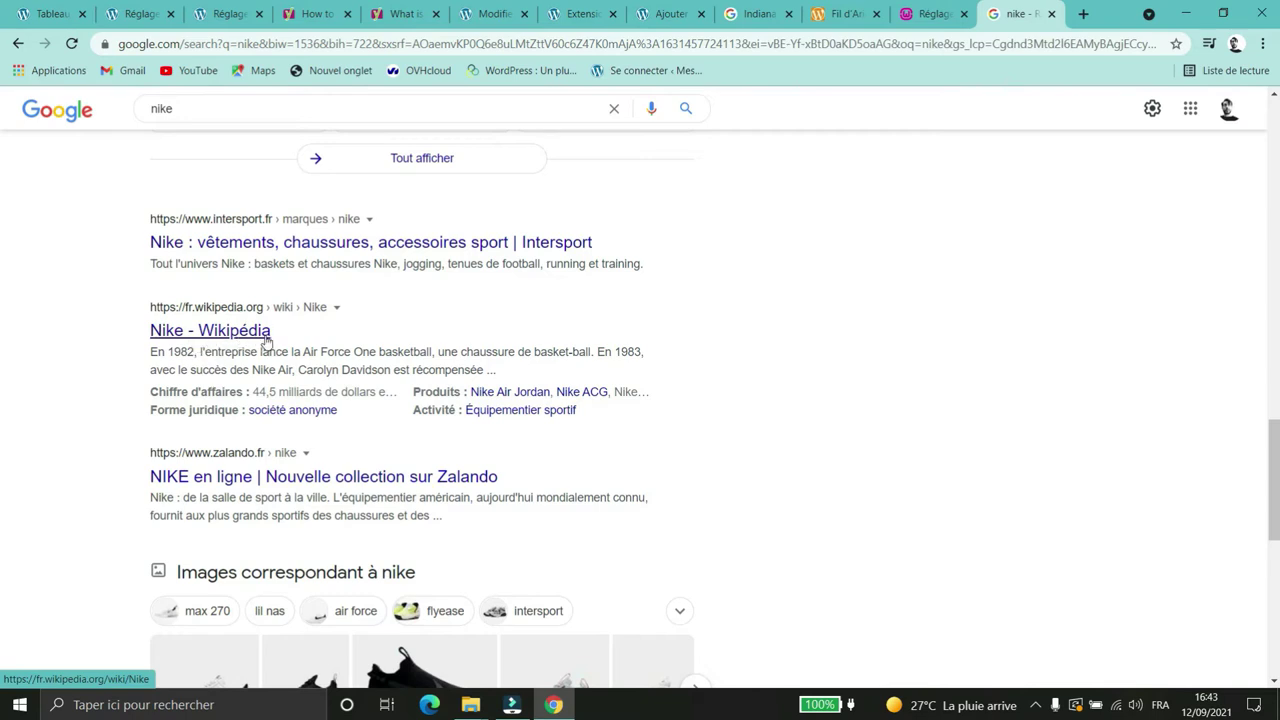
left_click_drag(145, 330, 184, 331)
left_click(286, 337)
left_click_drag(276, 331, 198, 331)
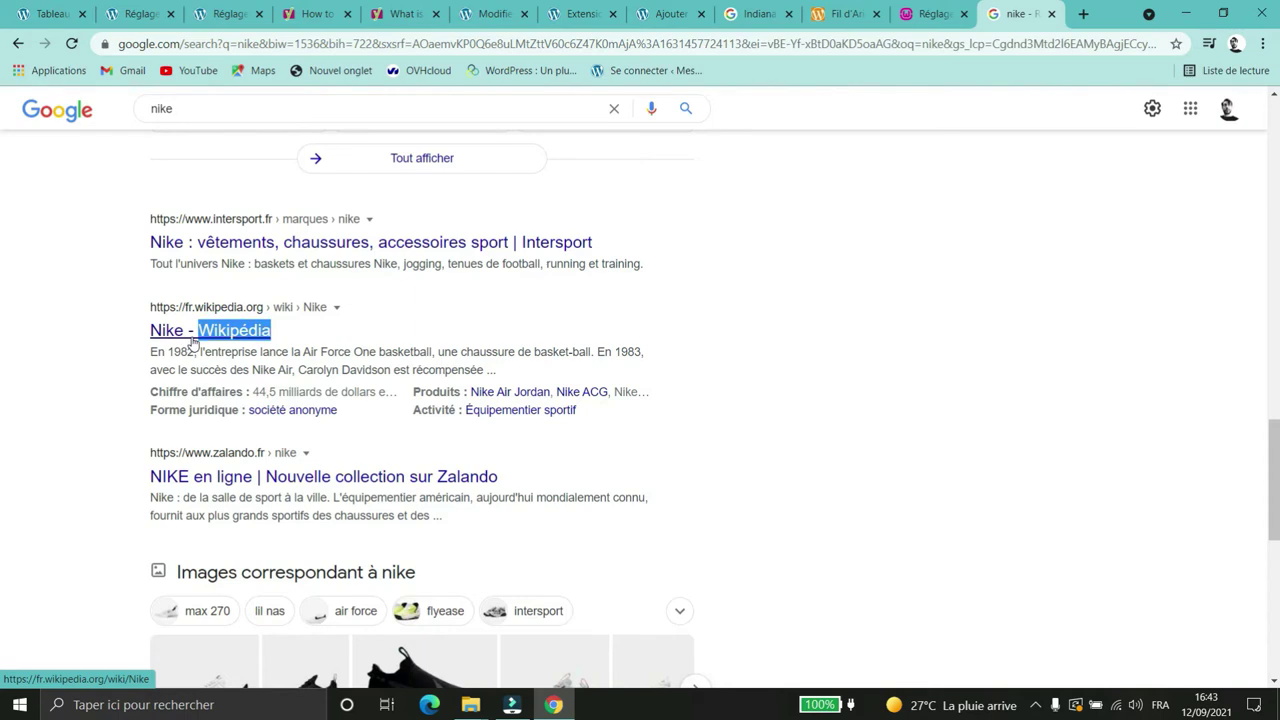
left_click(850, 420)
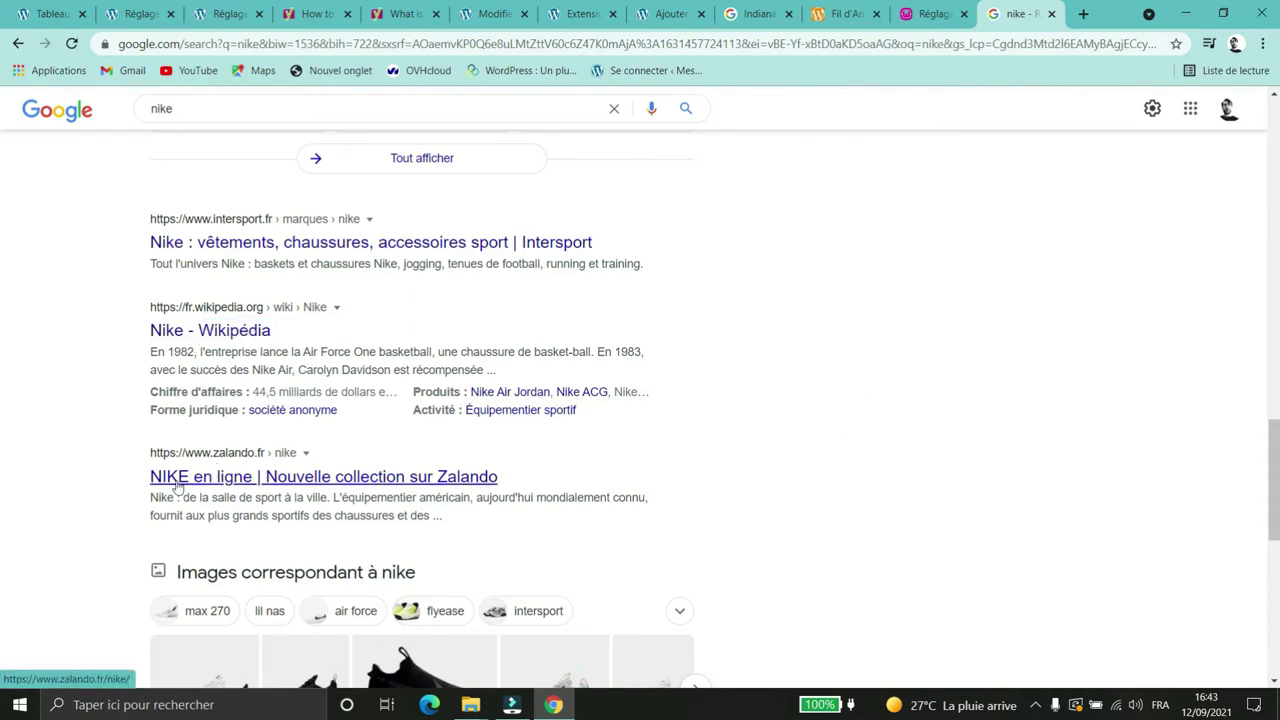
left_click_drag(144, 481, 256, 478)
left_click_drag(543, 486, 514, 491)
Step: Open the home page's editor in a new tab from Réglages SEO, and highlight the Wikipédia result's title and description on Google
left_click(928, 14)
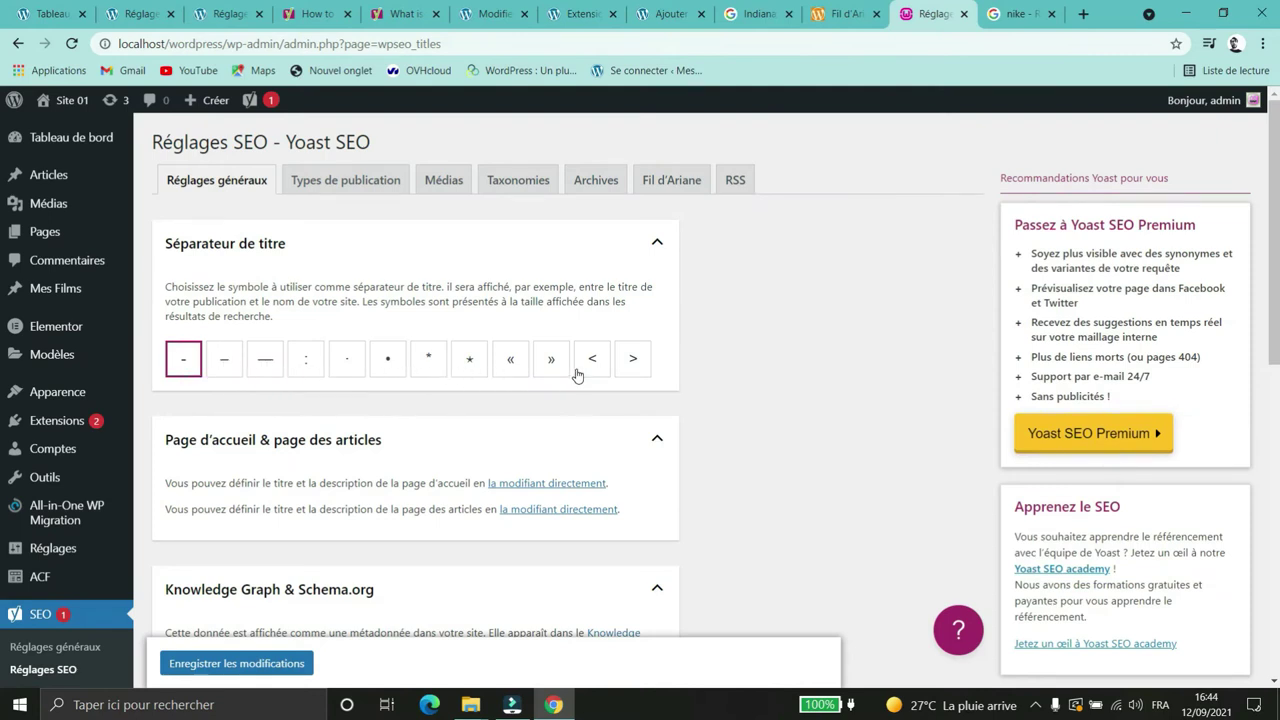
middle_click(771, 429)
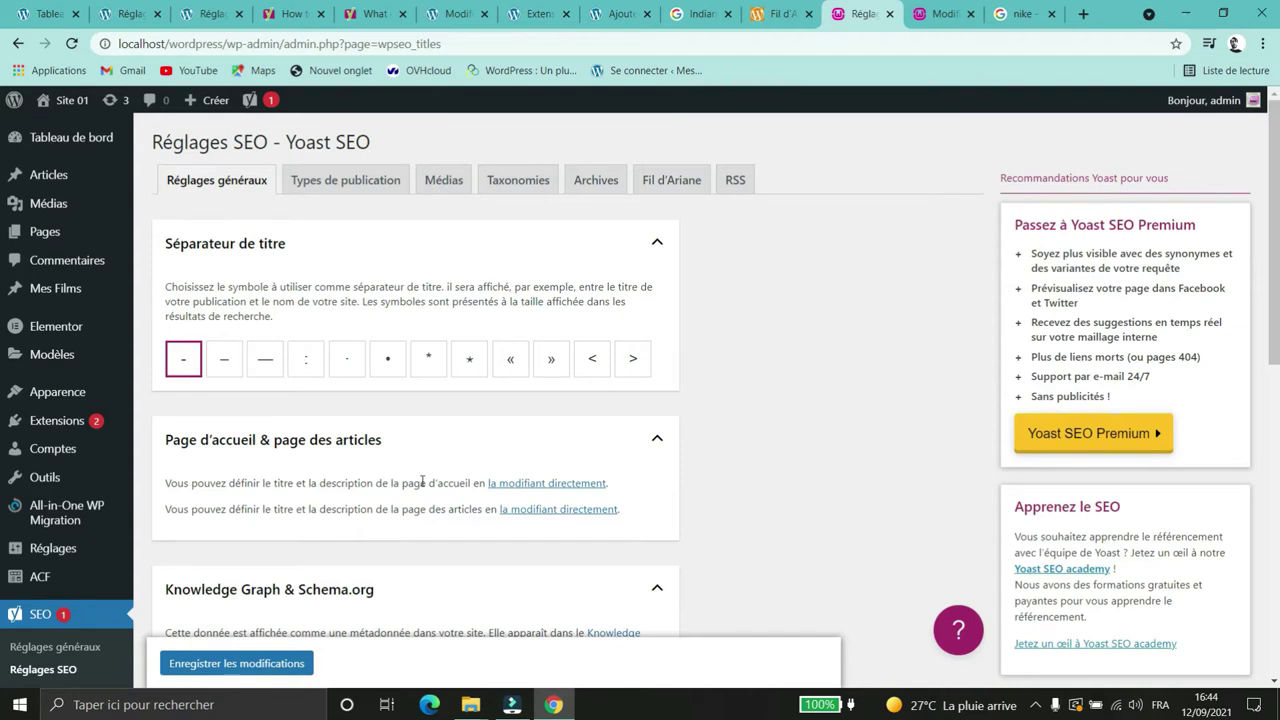
left_click(1020, 14)
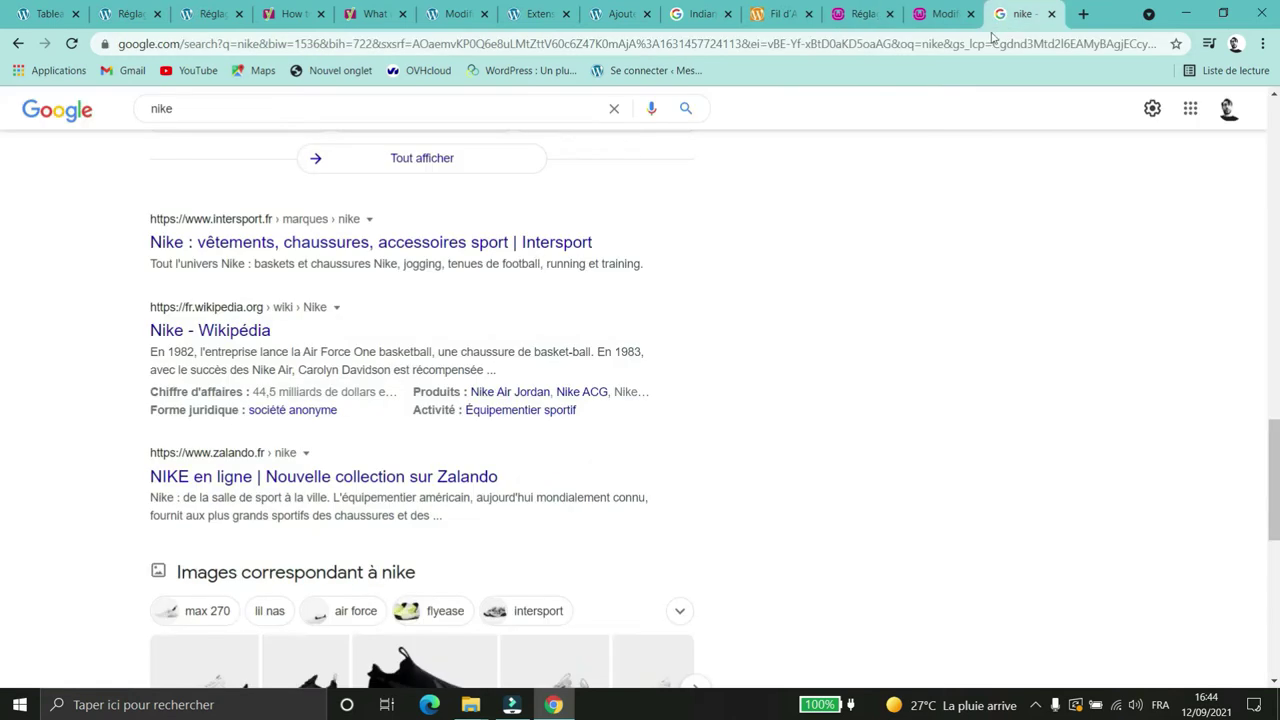
left_click(134, 331)
left_click_drag(134, 331, 280, 337)
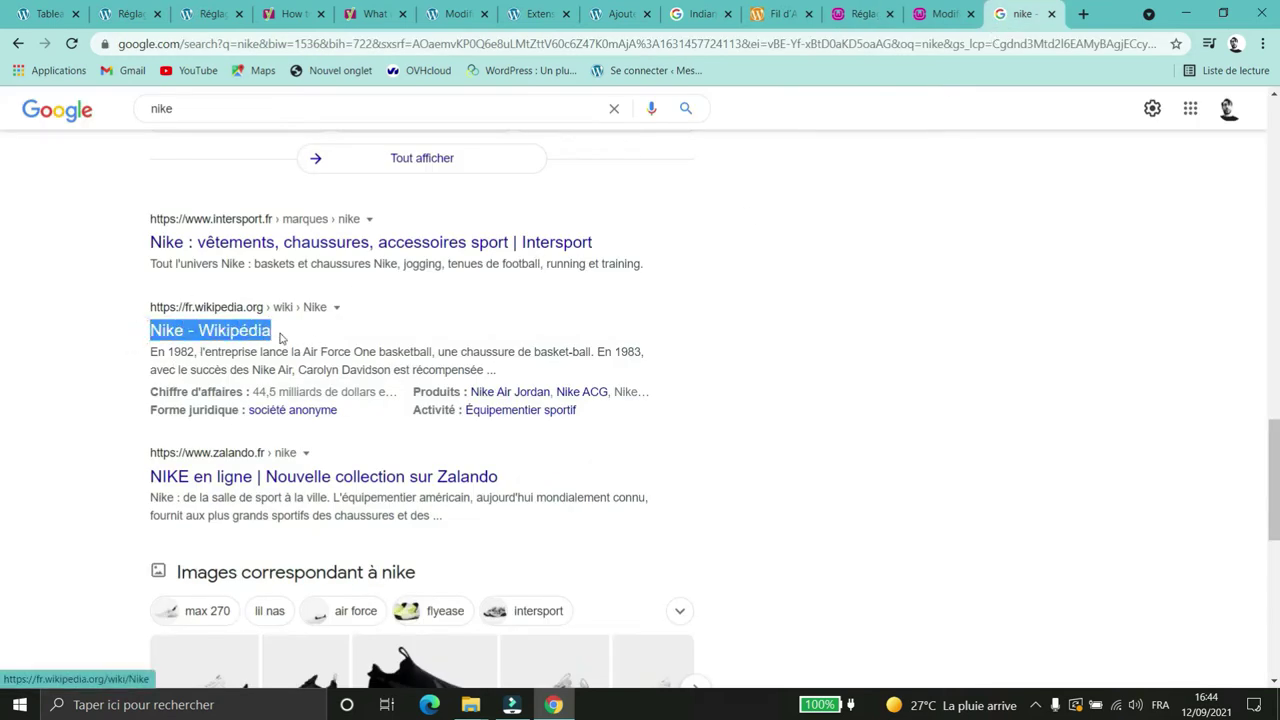
left_click(146, 352)
left_click_drag(146, 352, 495, 376)
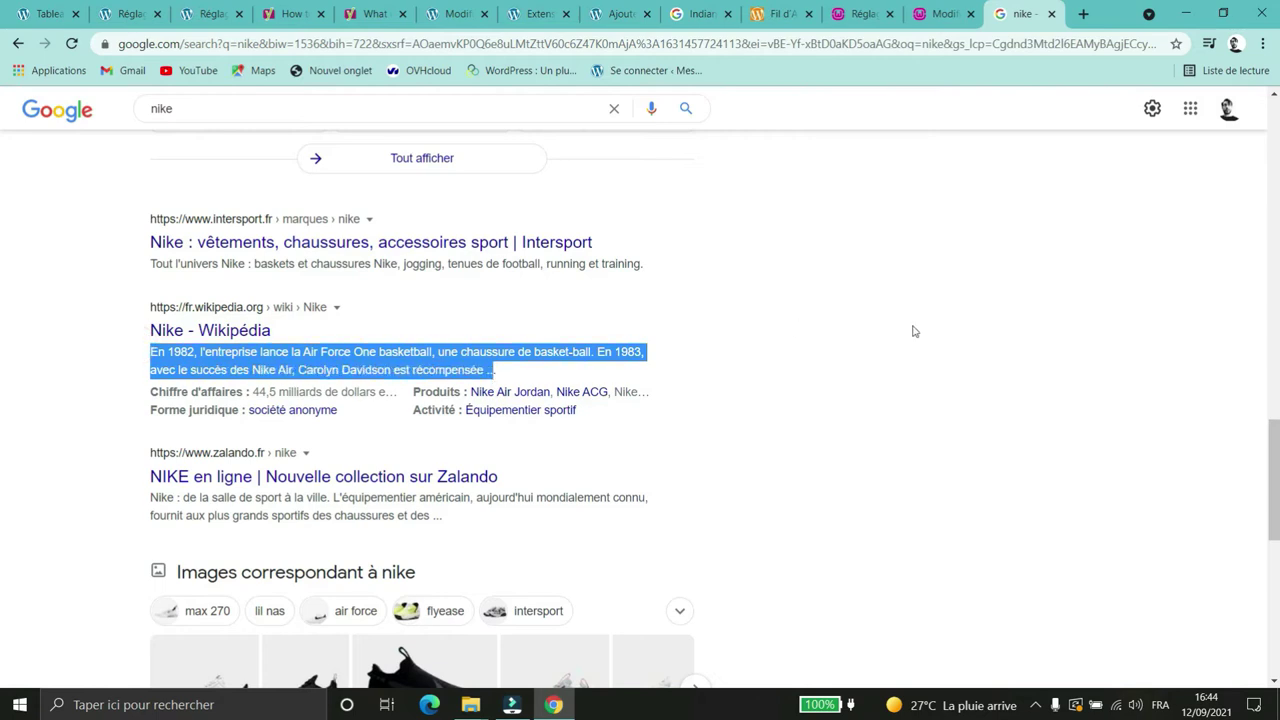
left_click(961, 453)
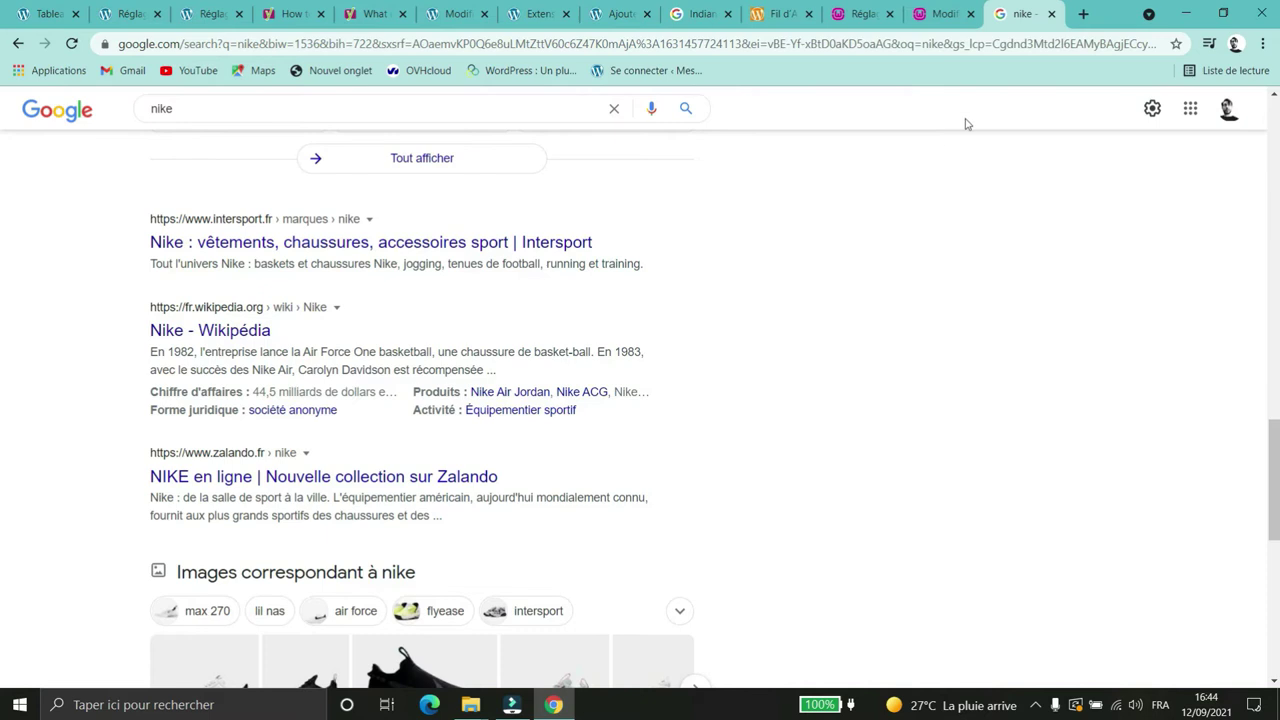
Step: Show the Yoast SEO Google preview, meta title, slug and meta description fields in the Accueil page editor
left_click(862, 14)
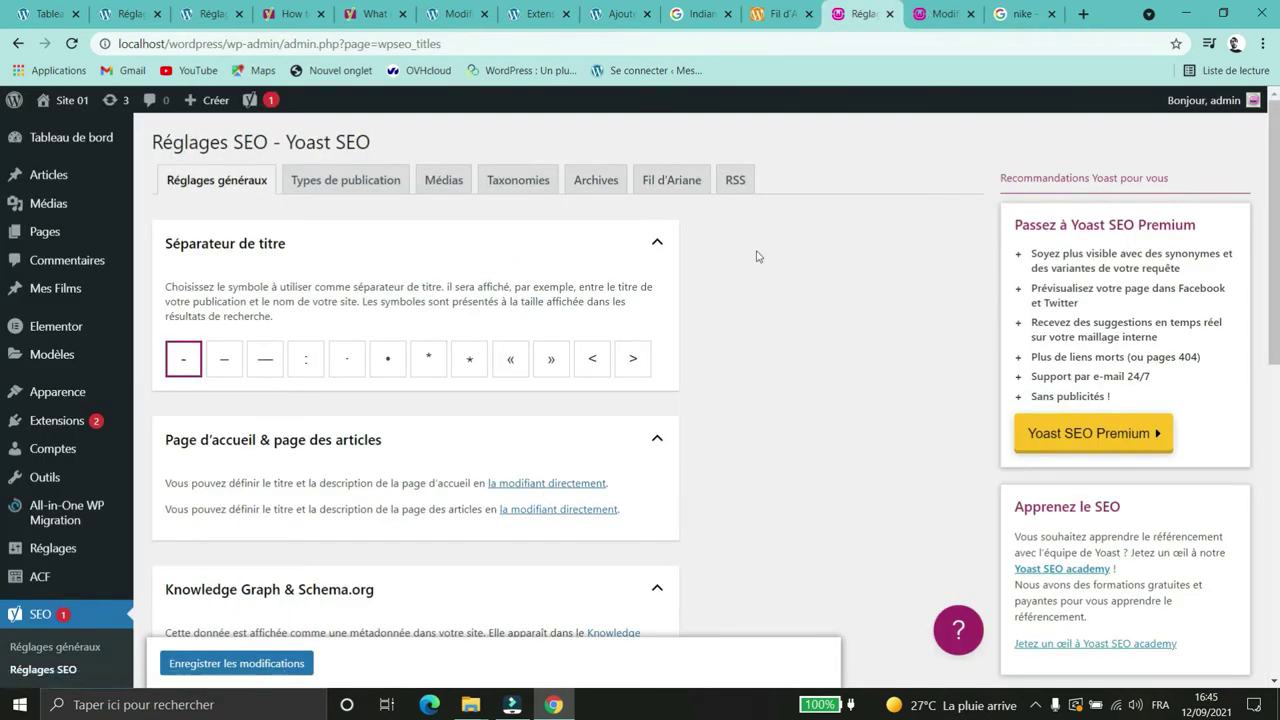
left_click(924, 22)
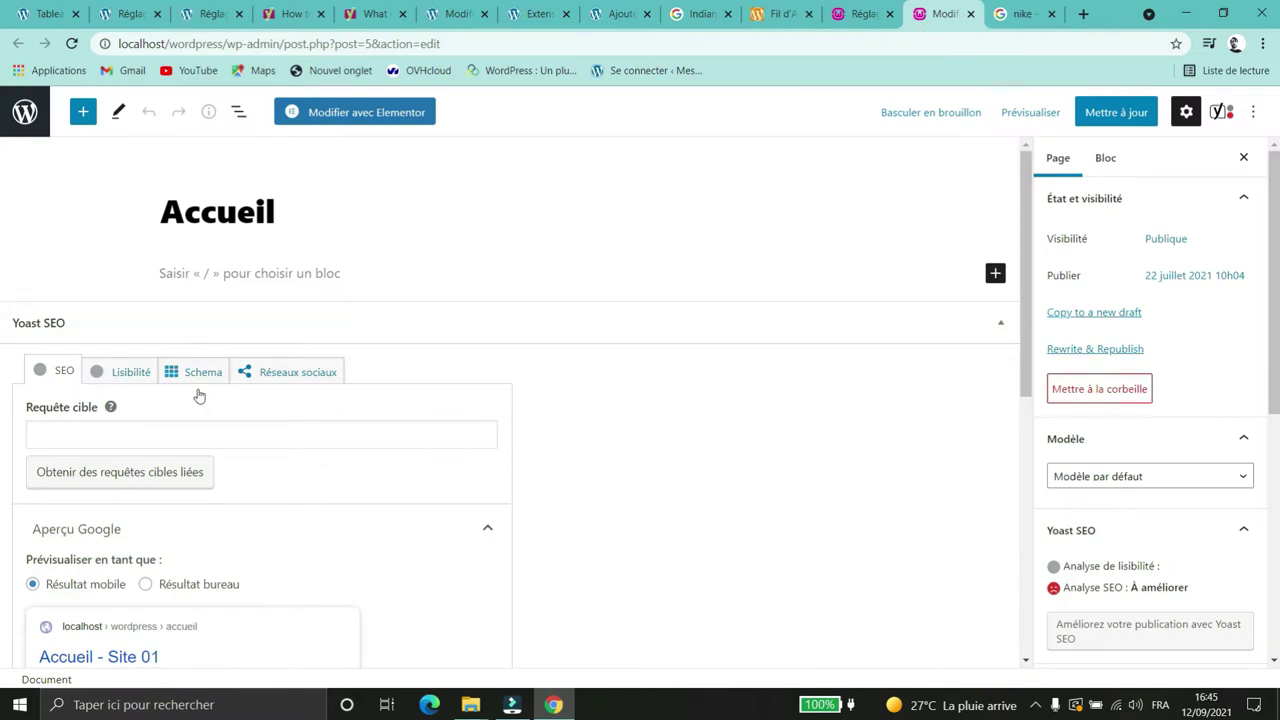
scroll(225, 470, "down", 4)
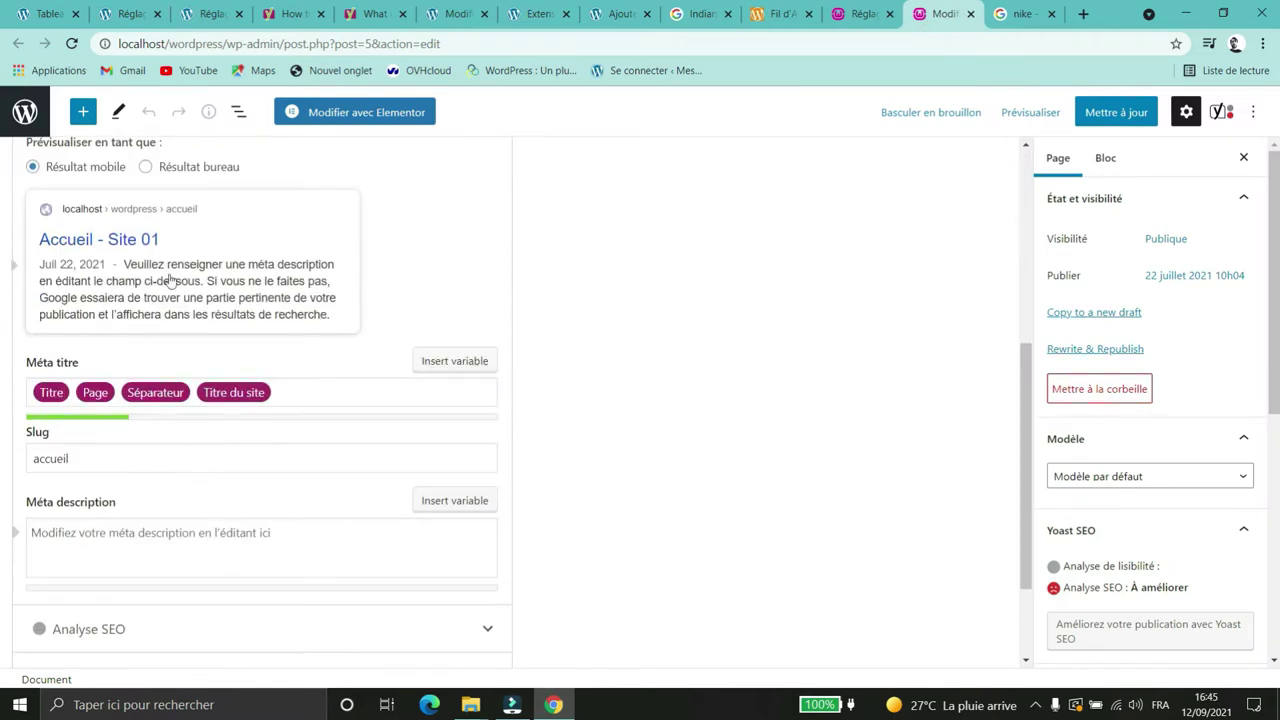
Step: Return to Yoast's Réglages SEO and display the Knowledge Graph & Schema.org organisation settings
left_click(853, 18)
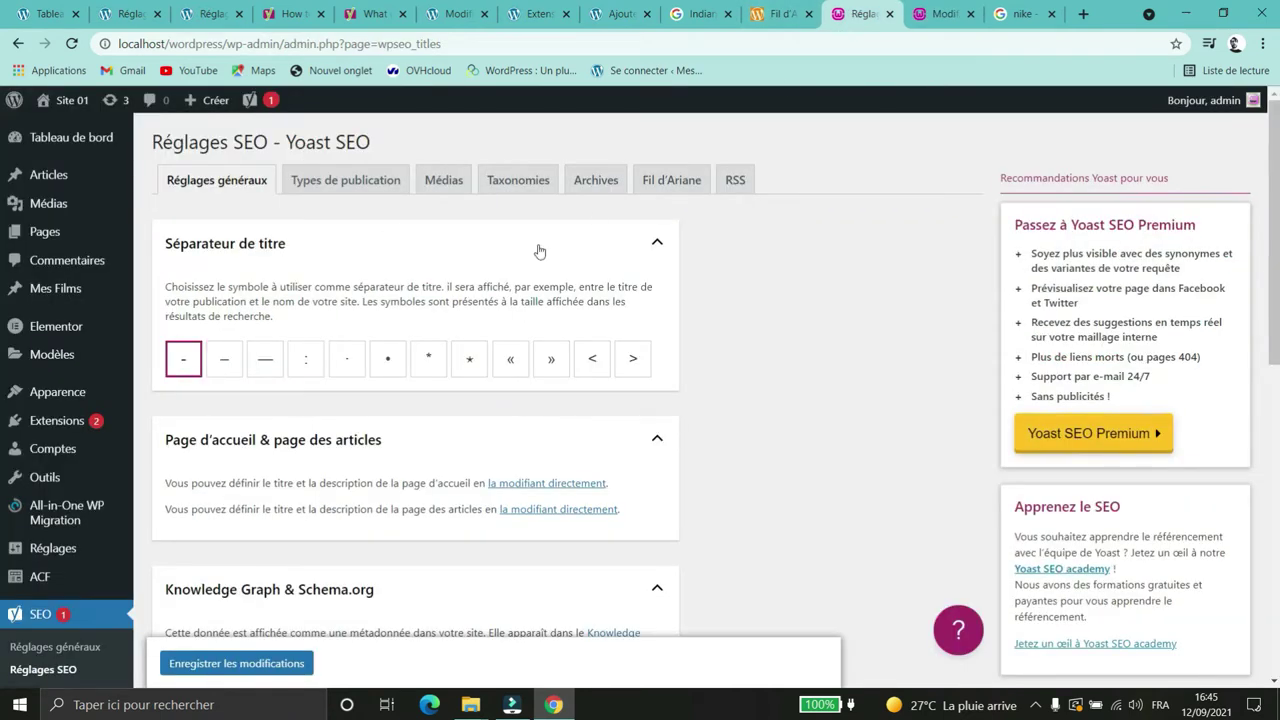
scroll(701, 372, "down", 1)
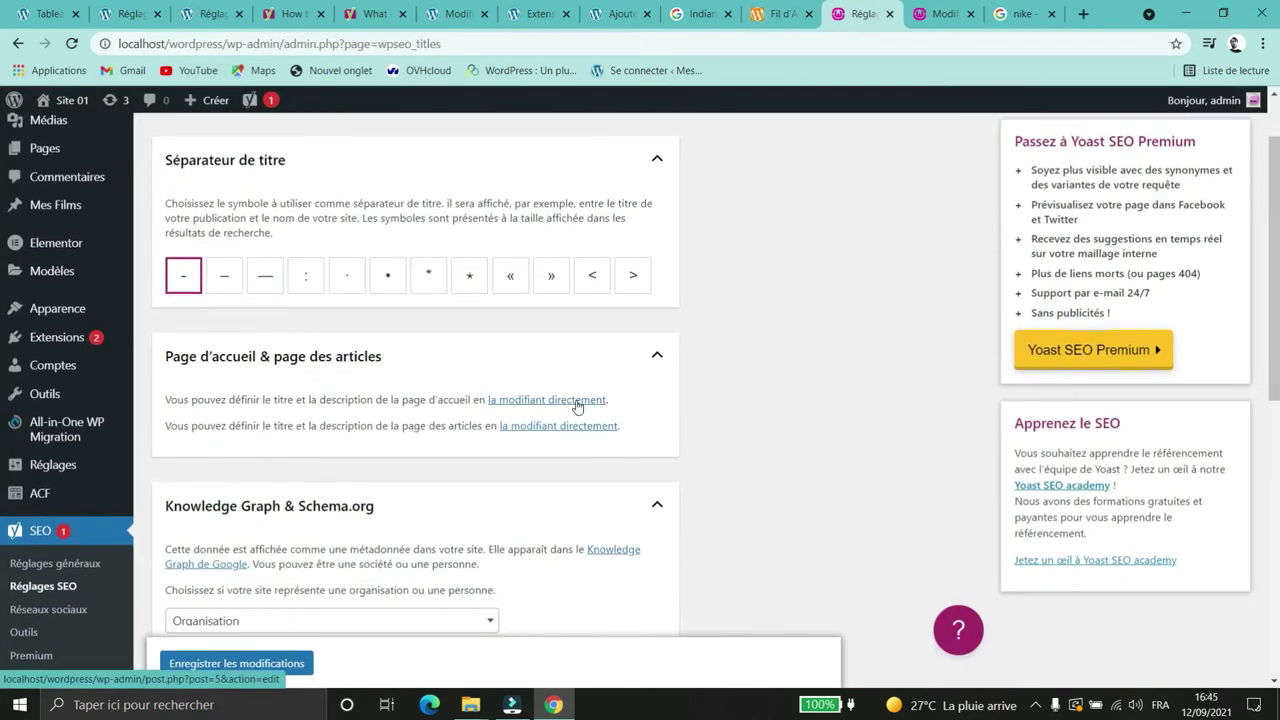
scroll(577, 407, "down", 2)
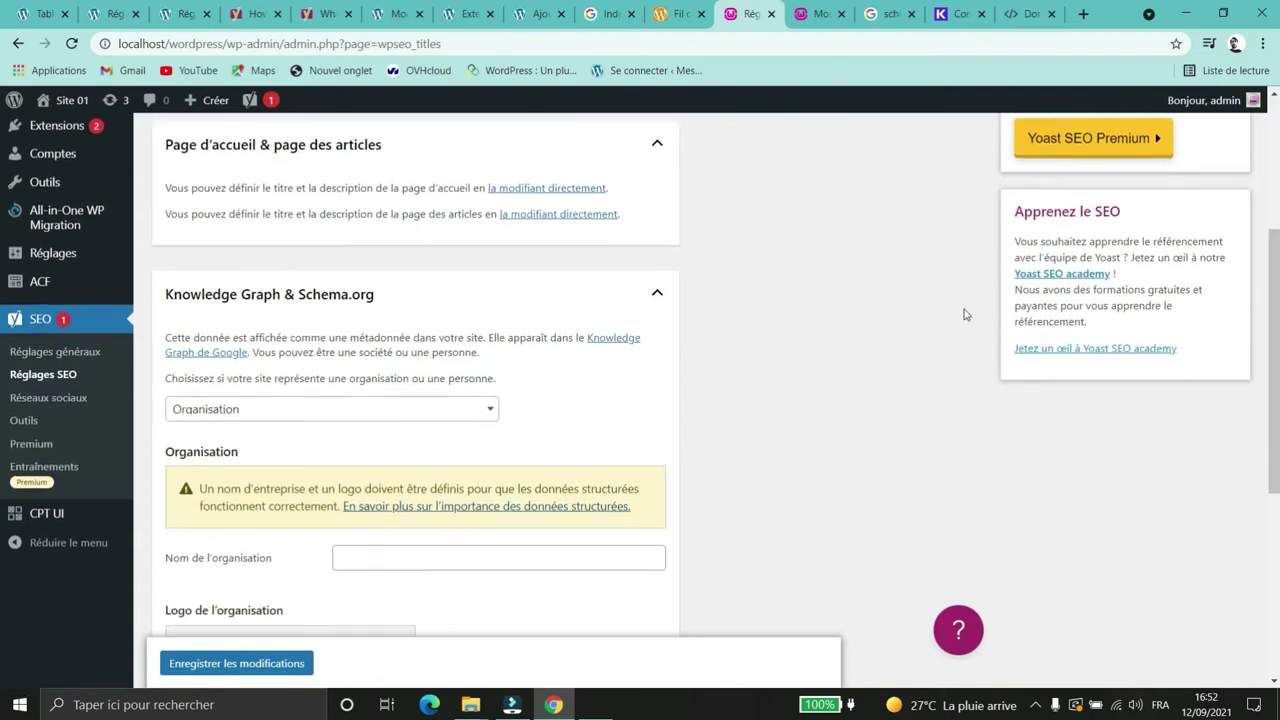
Step: Switch the Knowledge Graph site type to Personne to show its fields, and set it back to Organisation
scroll(965, 314, "down", 1)
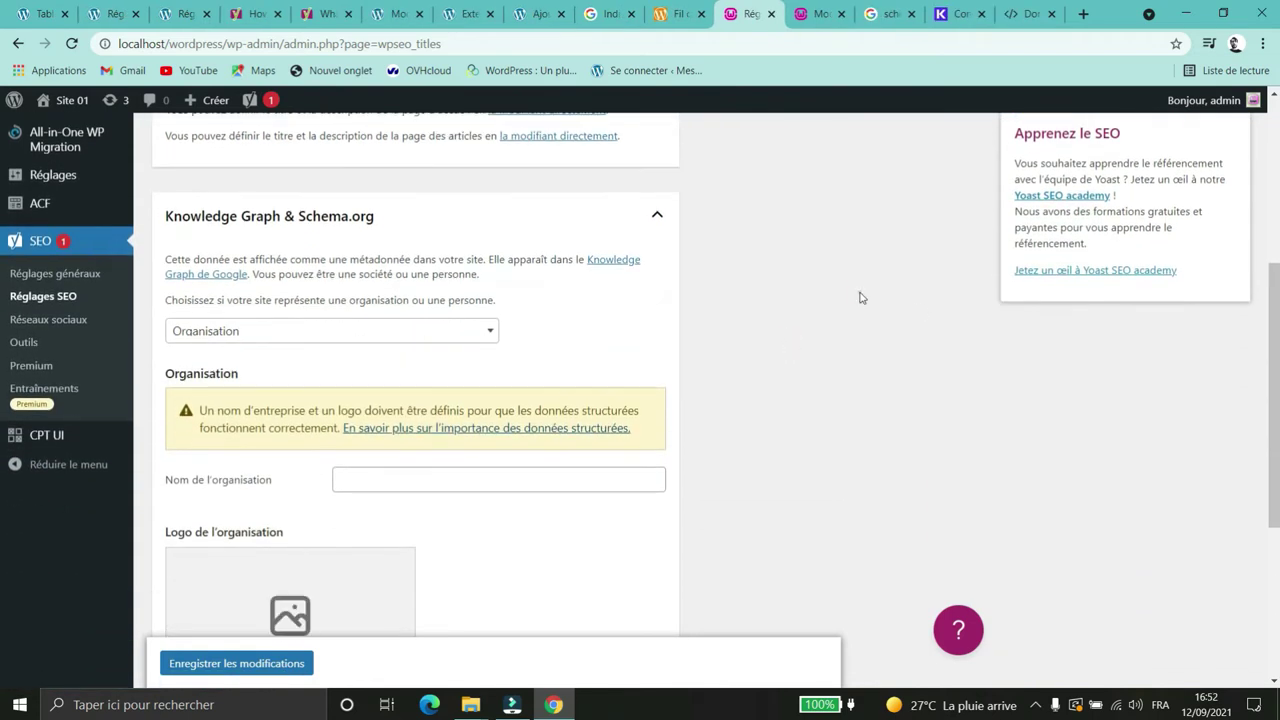
scroll(855, 295, "down", 1)
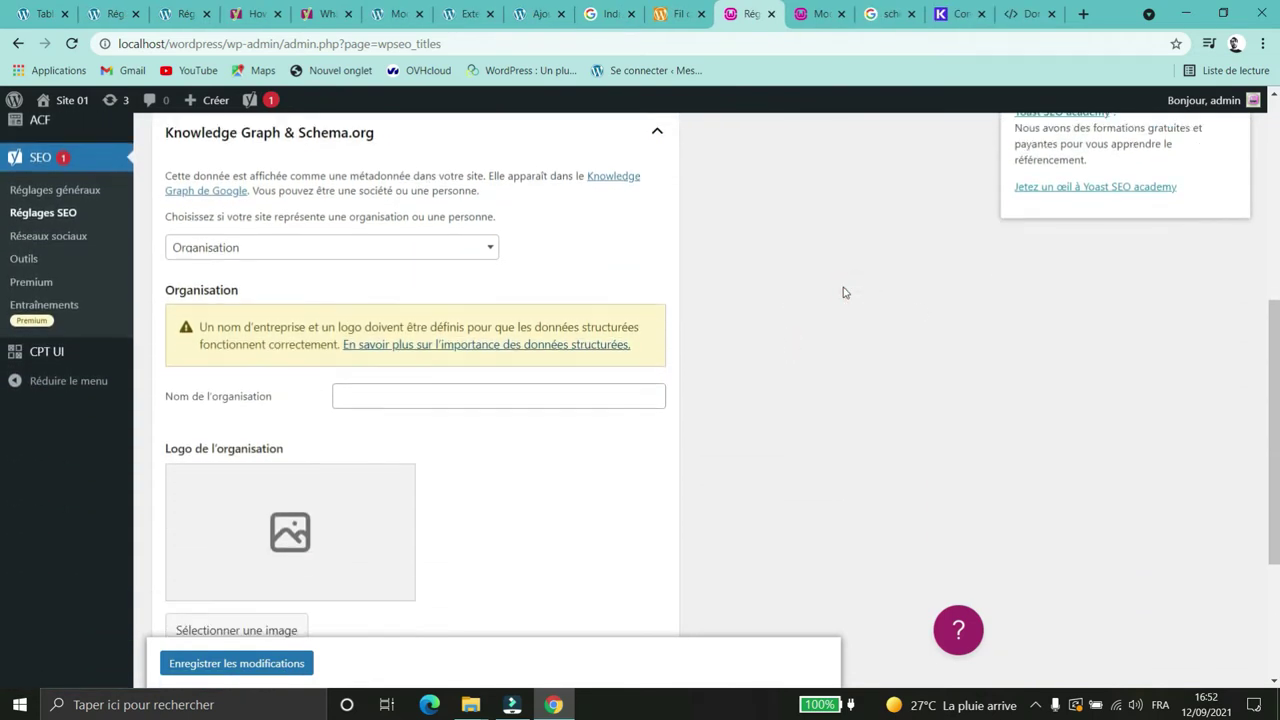
left_click(434, 249)
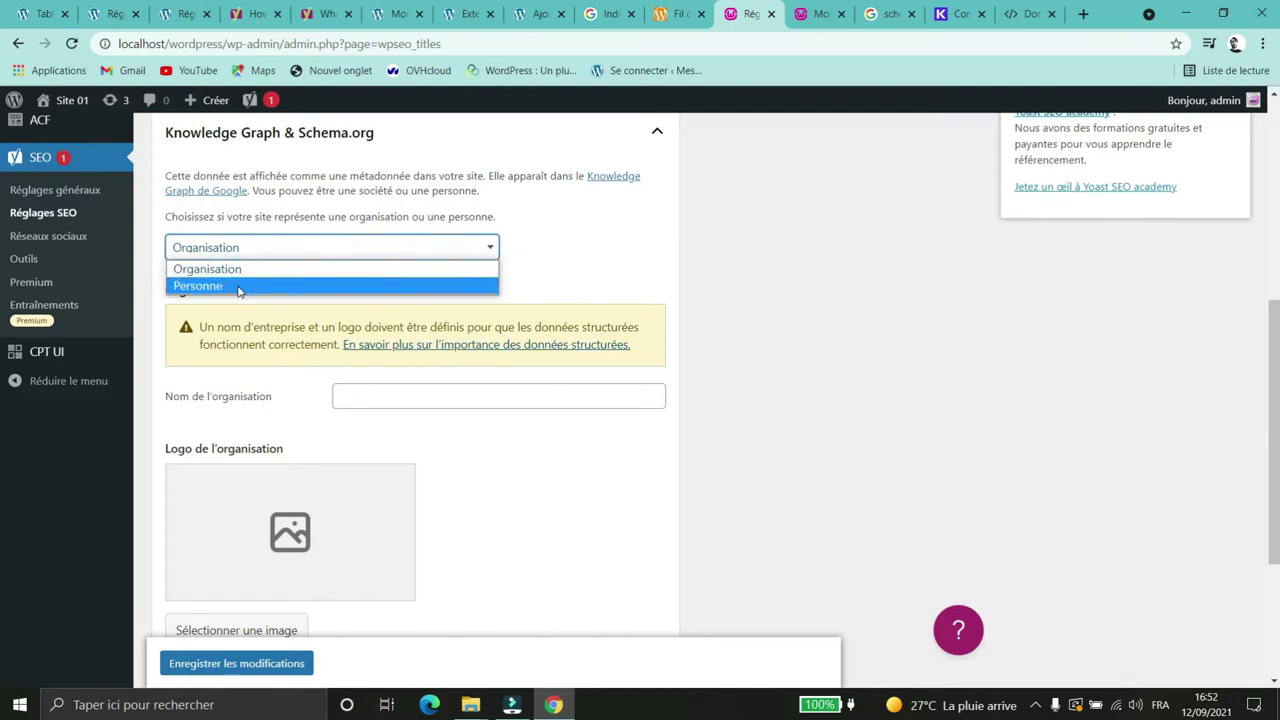
left_click(232, 286)
left_click(323, 251)
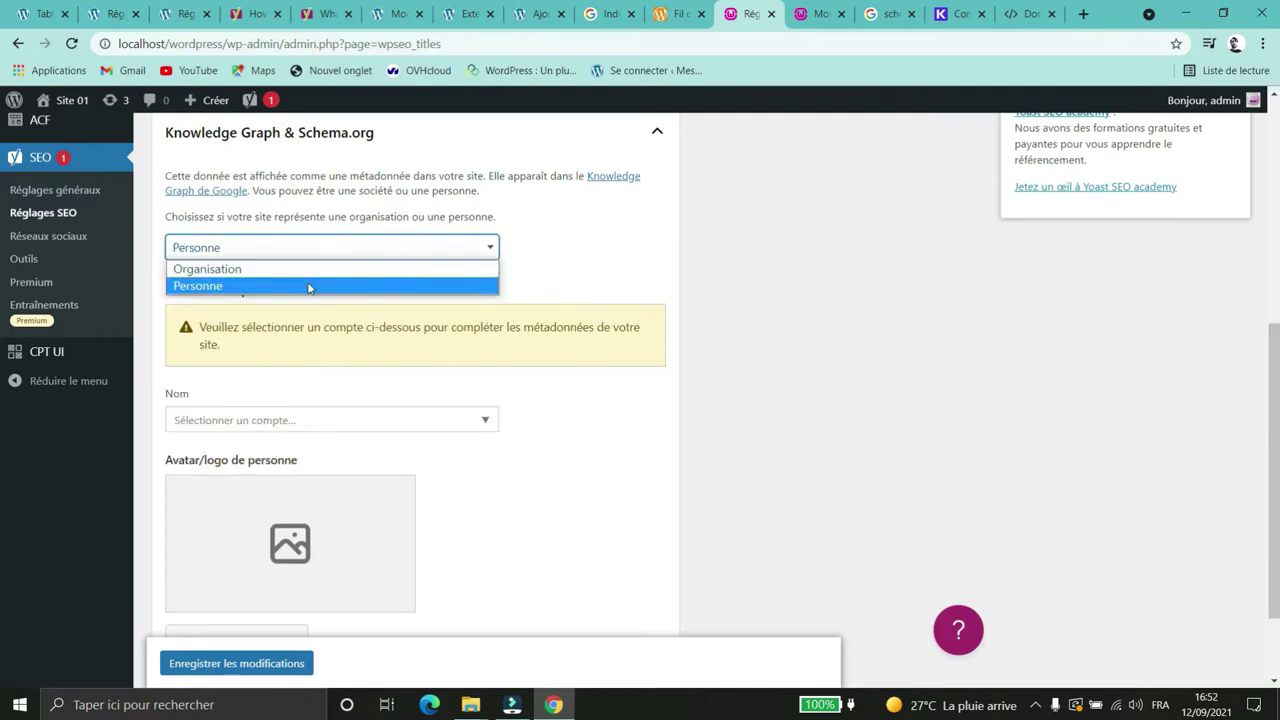
left_click(308, 270)
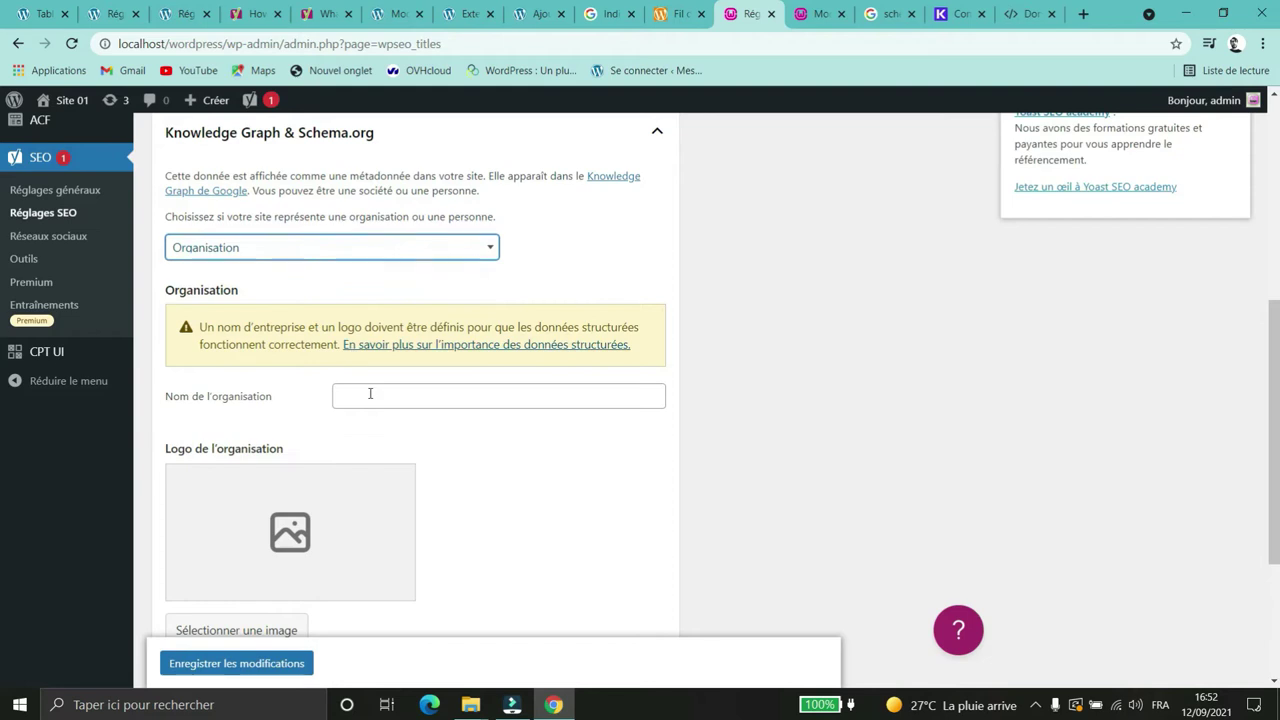
Step: Set the Knowledge Graph site type to Personne and show the account choices for Nom and the avatar/logo field
left_click(370, 394)
left_click(337, 247)
left_click(300, 286)
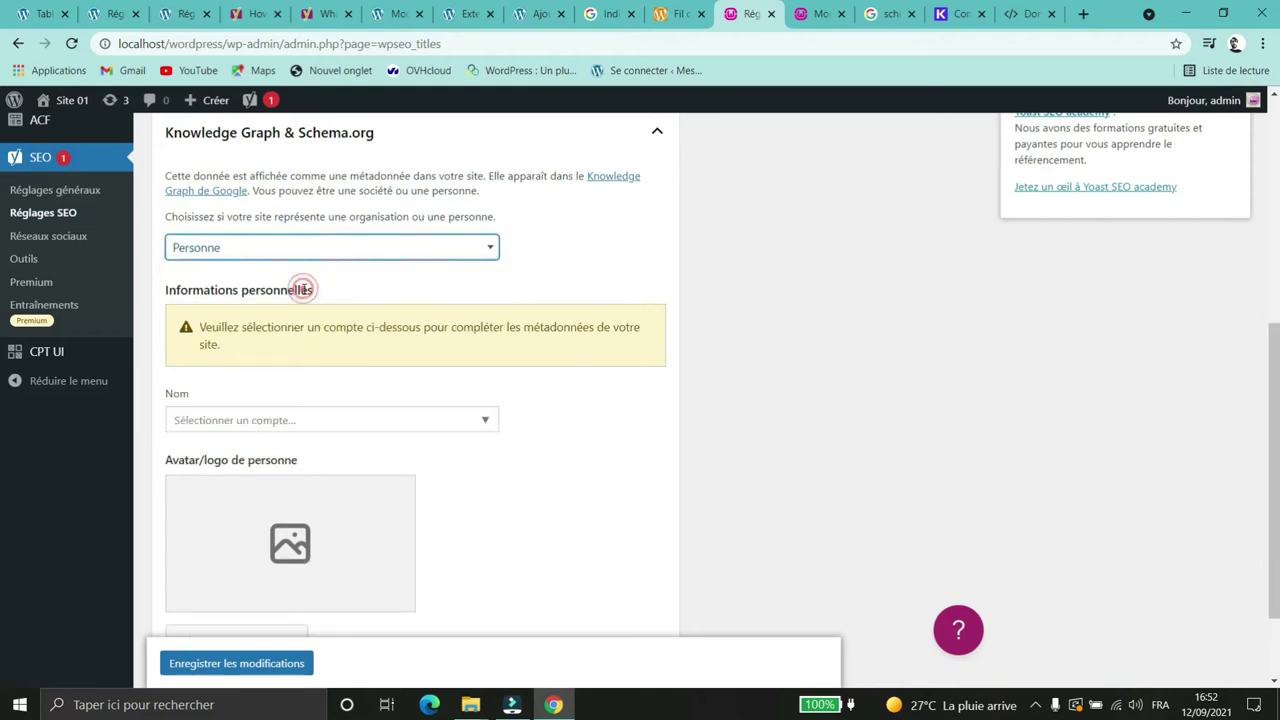
left_click(281, 421)
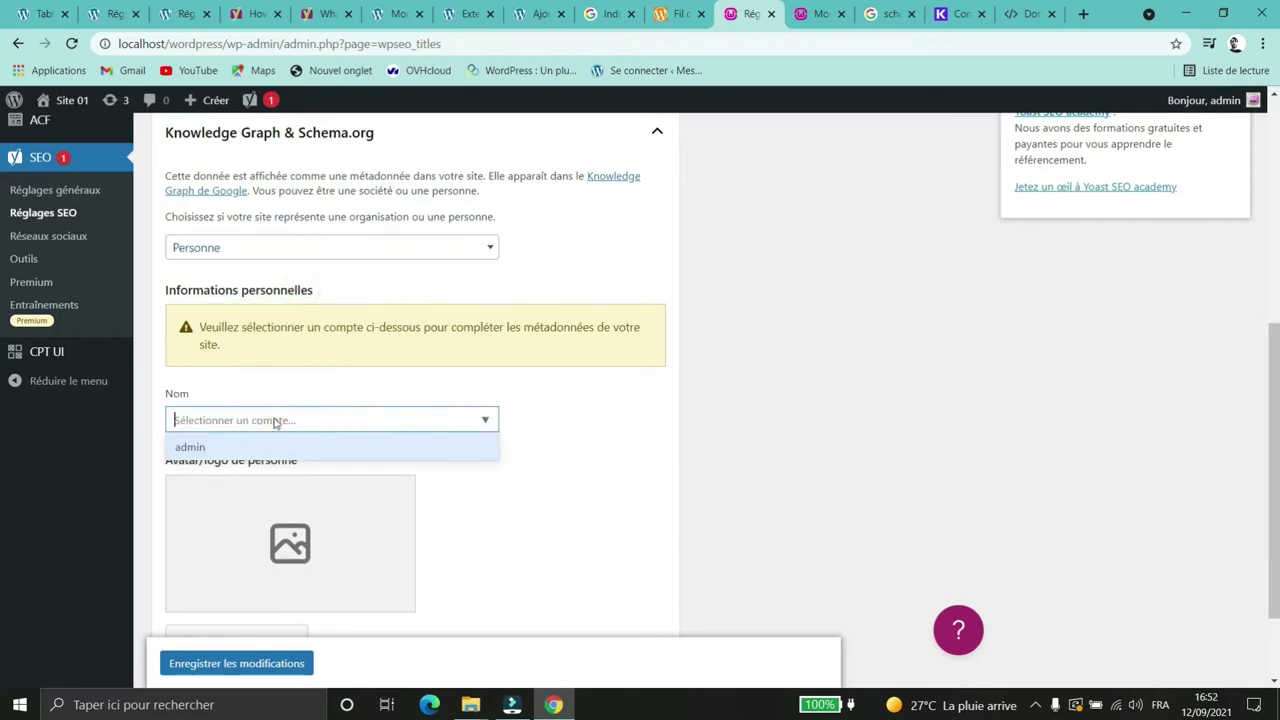
left_click(563, 509)
scroll(566, 480, "down", 2)
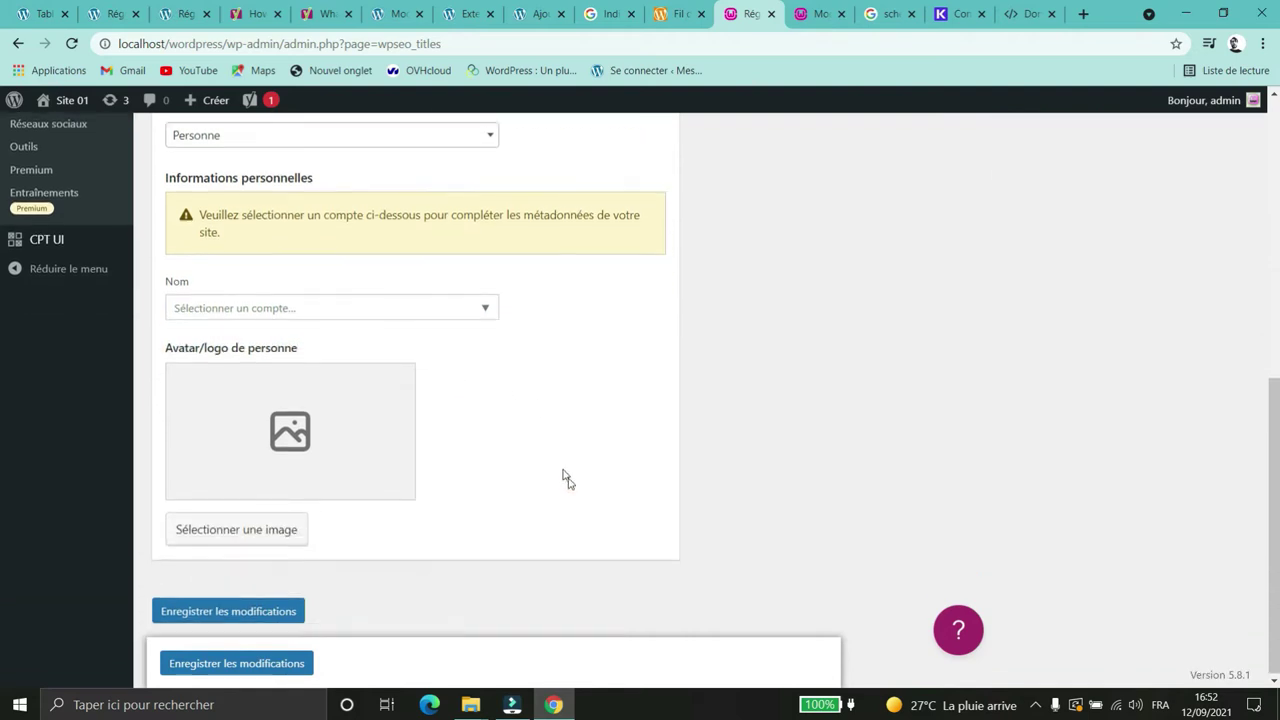
Step: Return the Knowledge Graph site type to Organisation and look over its name and logo fields
scroll(312, 429, "up", 3)
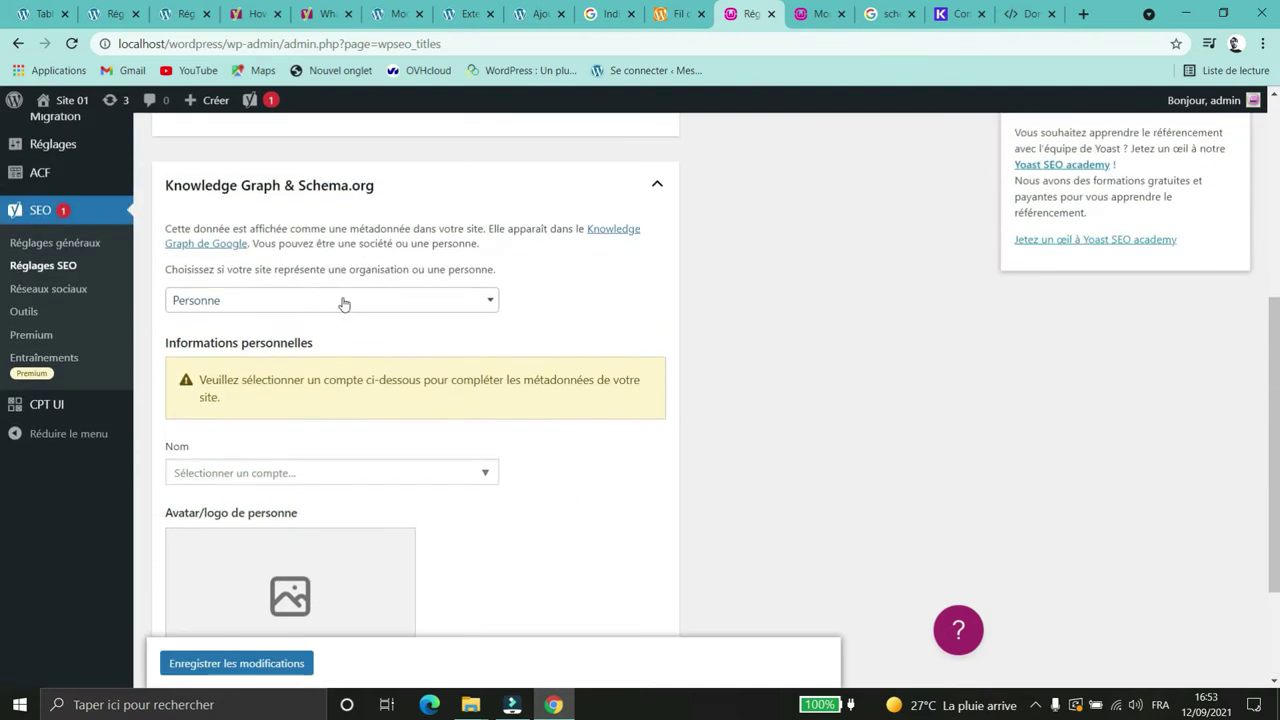
left_click(343, 299)
left_click(260, 326)
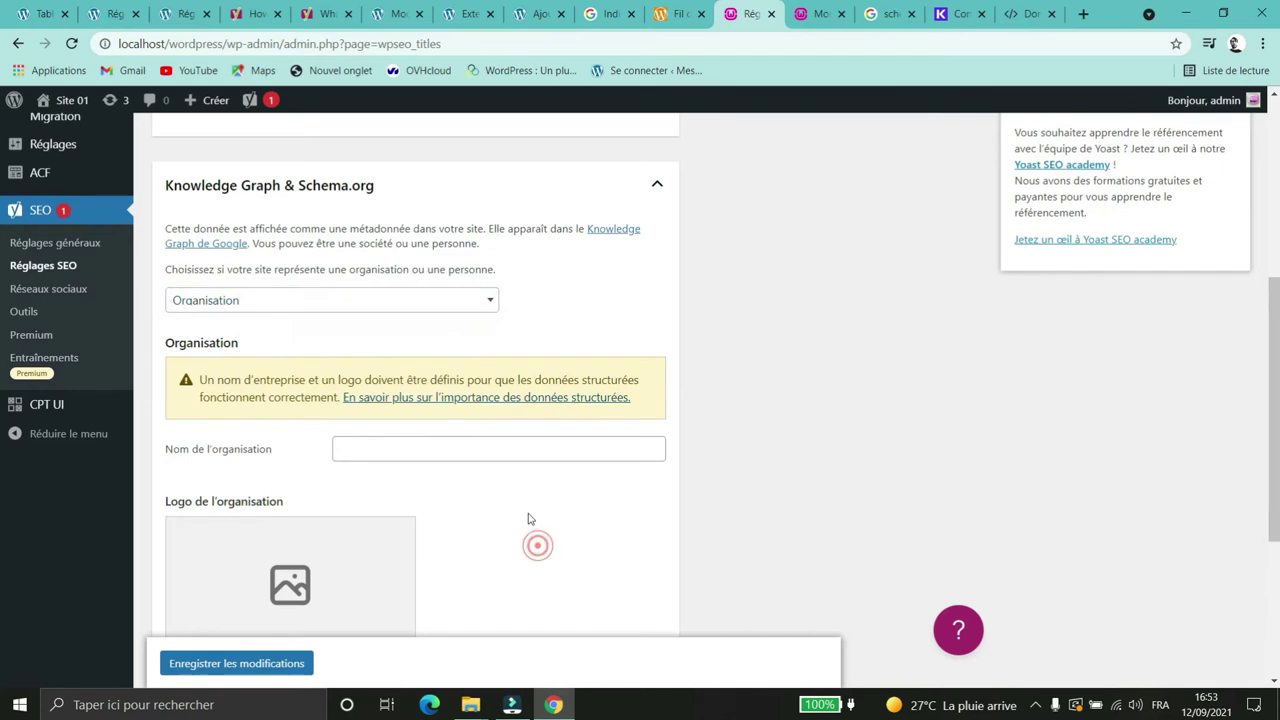
left_click(534, 543)
scroll(337, 371, "down", 4)
scroll(321, 368, "up", 3)
Step: Switch to the Indiana Jones Google results and examine the knowledge panel's images, description, details, films and cast
left_click(607, 14)
scroll(542, 275, "up", 10)
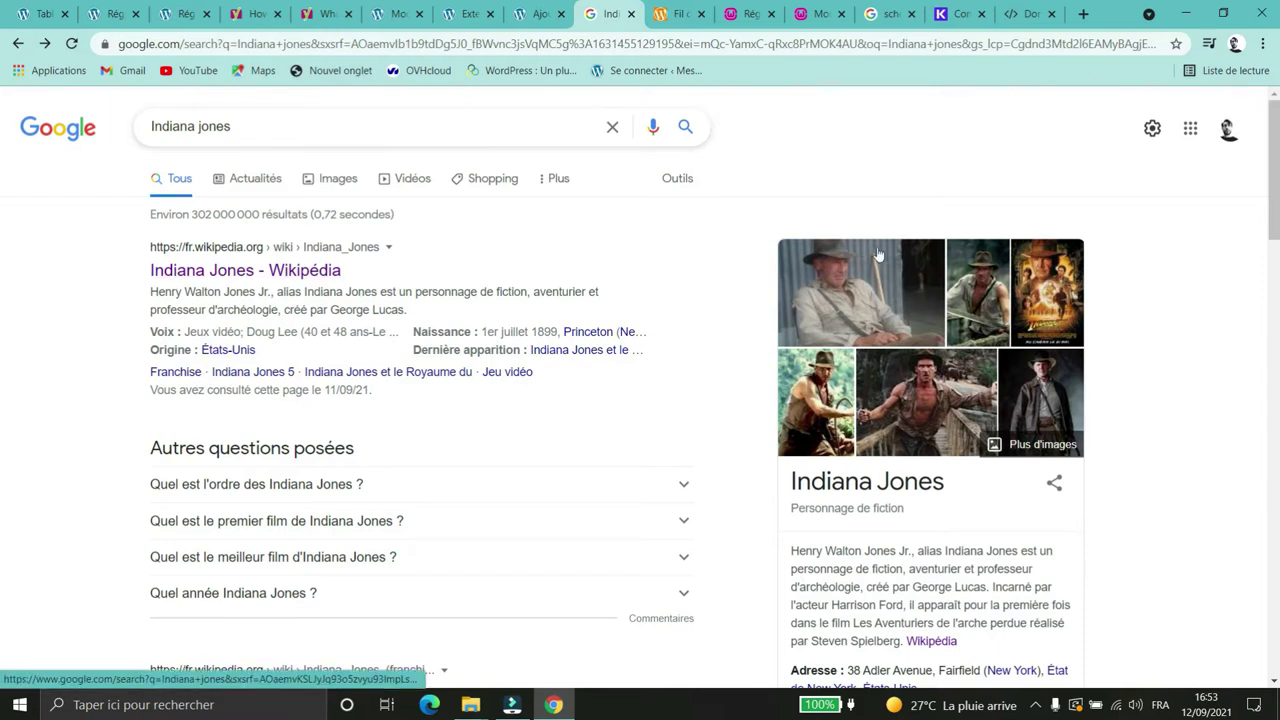
scroll(863, 208, "down", 1)
scroll(855, 289, "down", 3)
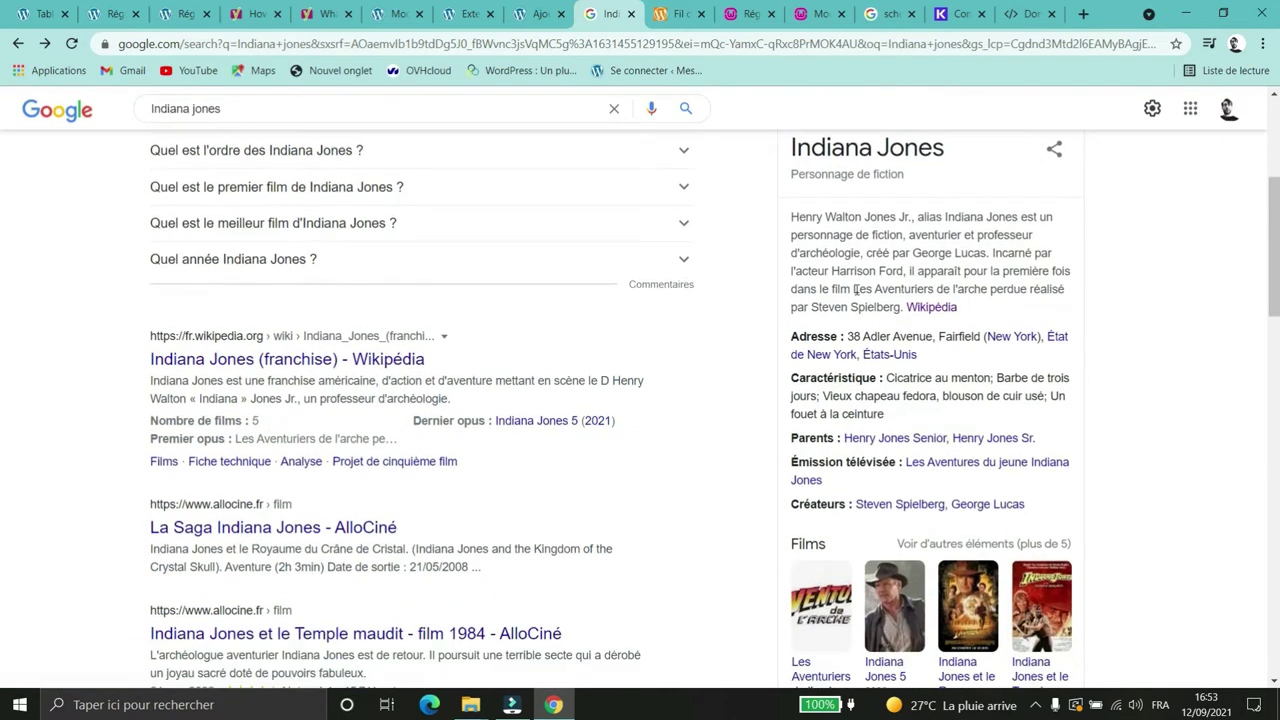
scroll(884, 230, "up", 3)
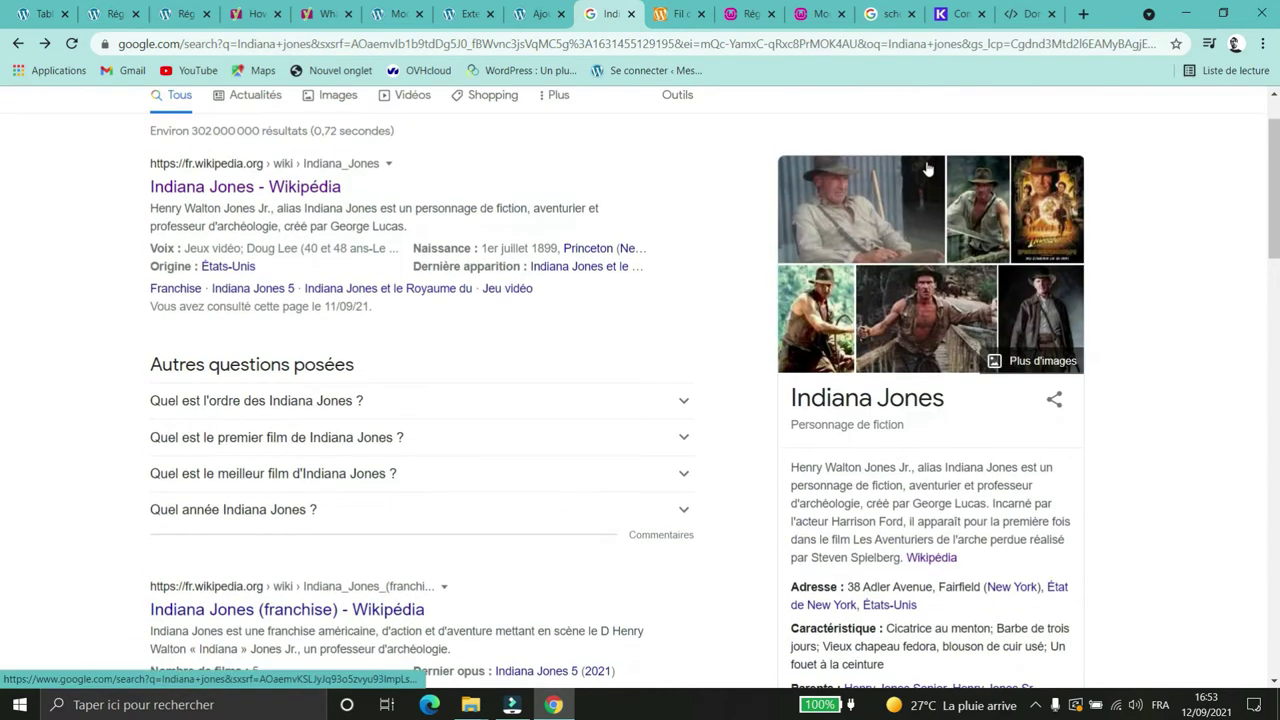
scroll(930, 205, "down", 3)
scroll(940, 291, "down", 4)
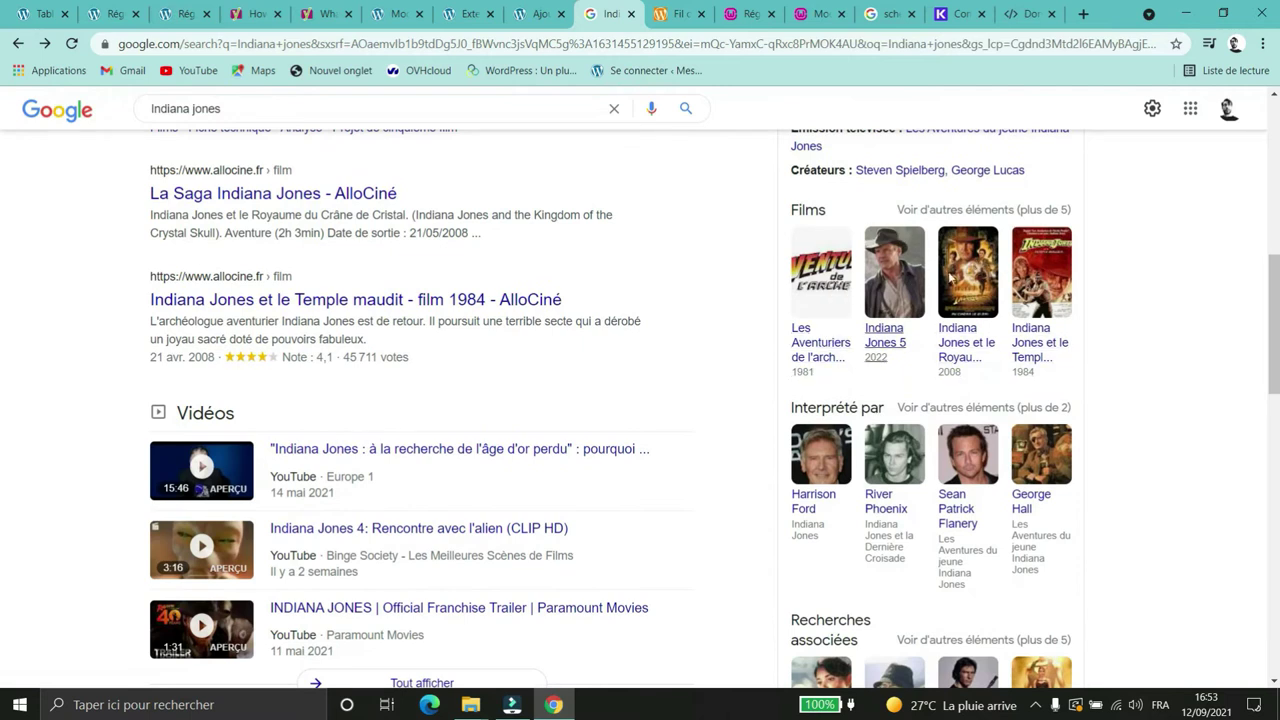
scroll(1060, 285, "down", 2)
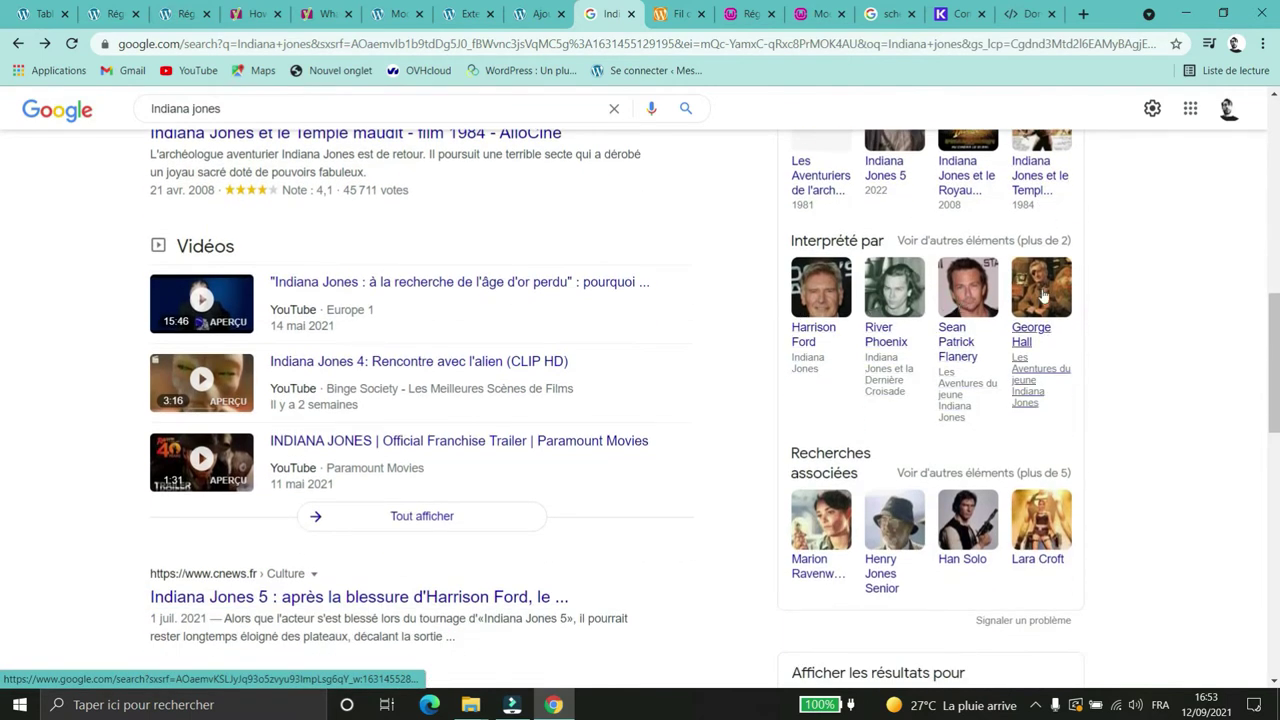
scroll(900, 224, "down", 3)
scroll(940, 260, "up", 8)
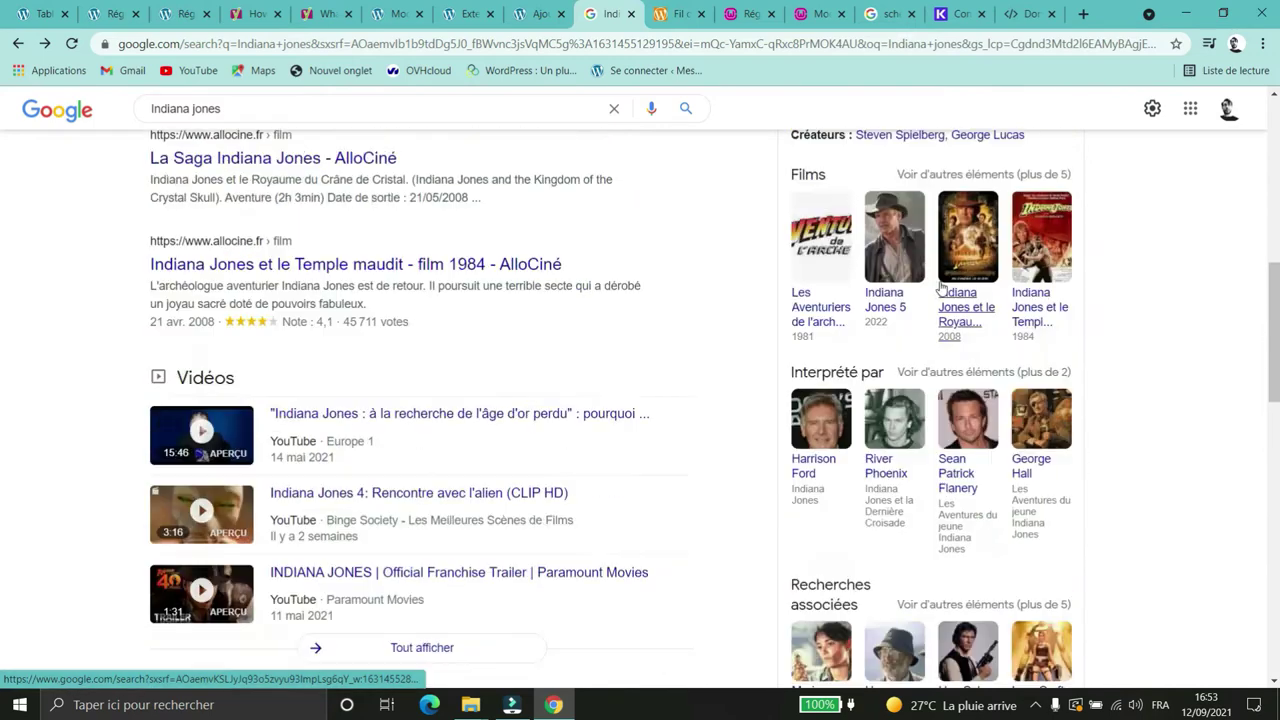
scroll(964, 270, "up", 2)
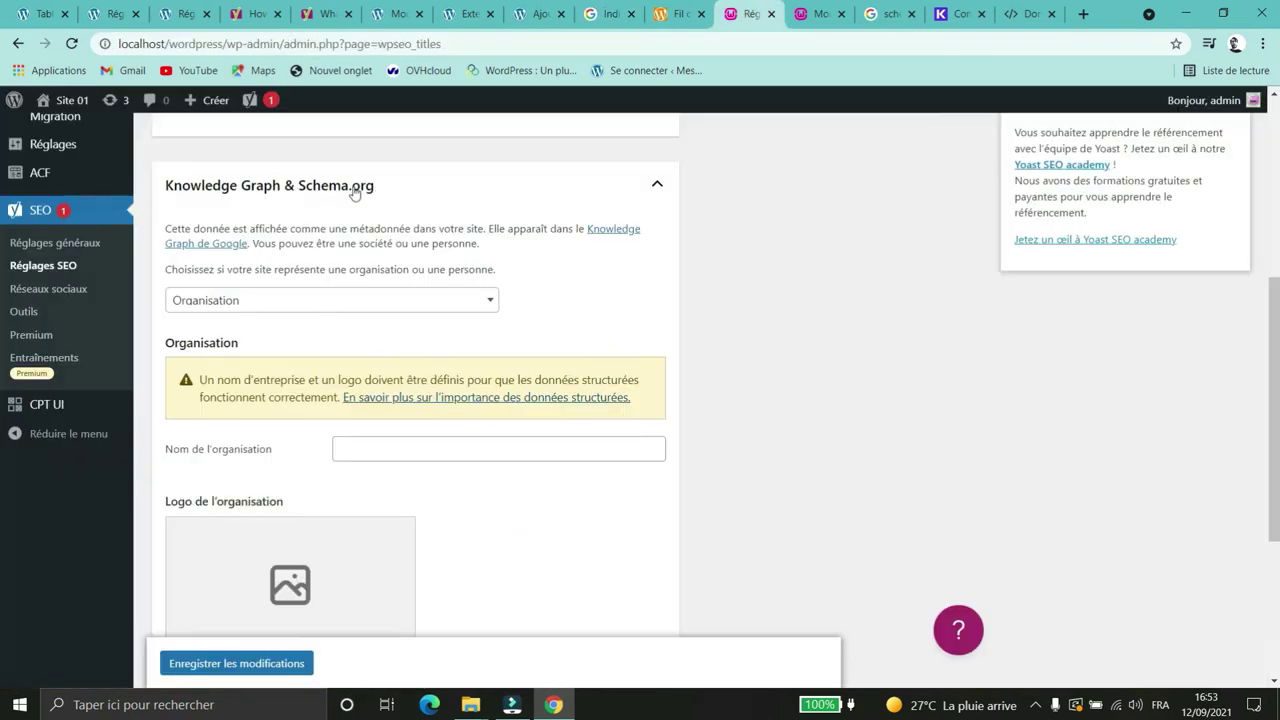
Step: Find the Amazon result in the Indiana Jones Google results and highlight its star rating and review count
left_click(612, 20)
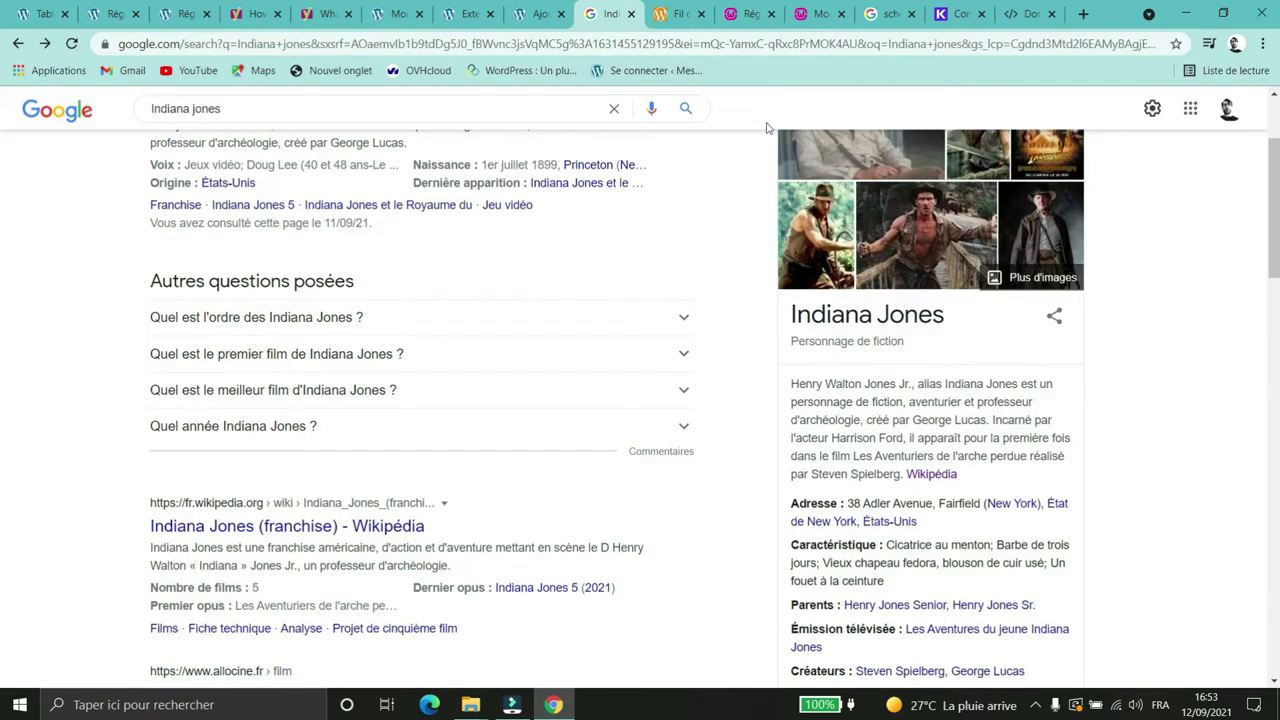
scroll(660, 229, "down", 7)
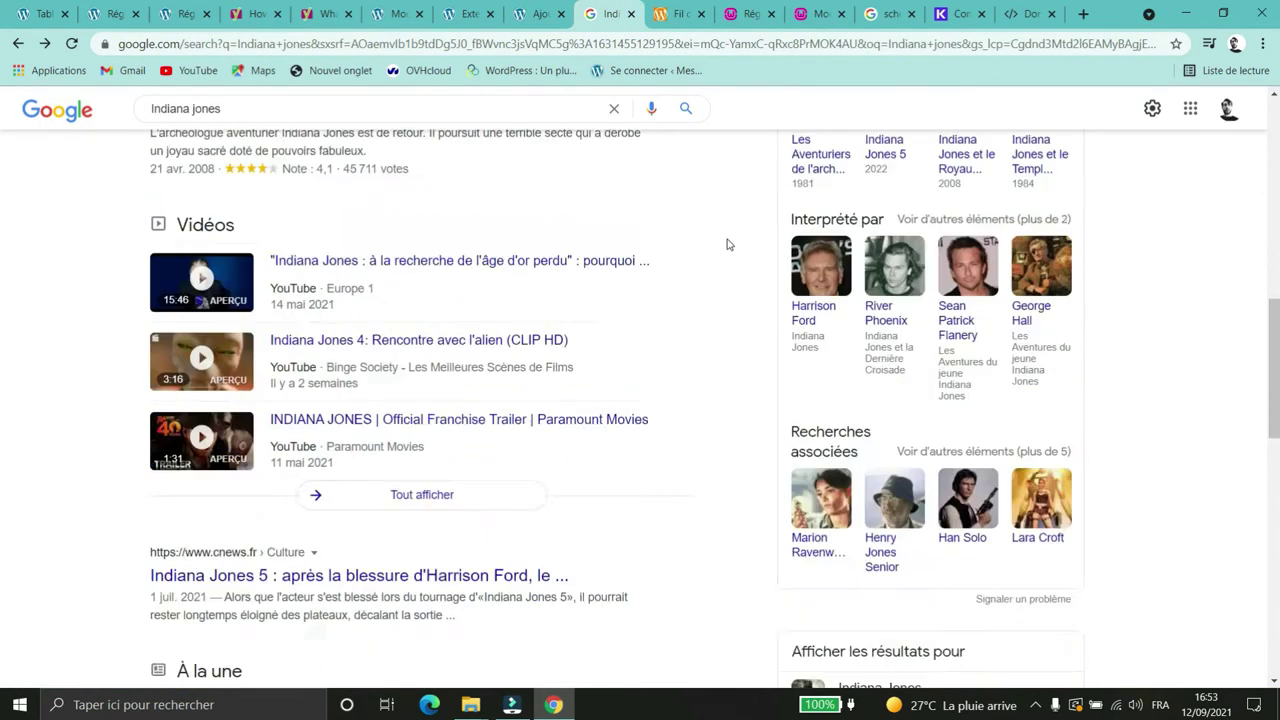
scroll(729, 244, "down", 7)
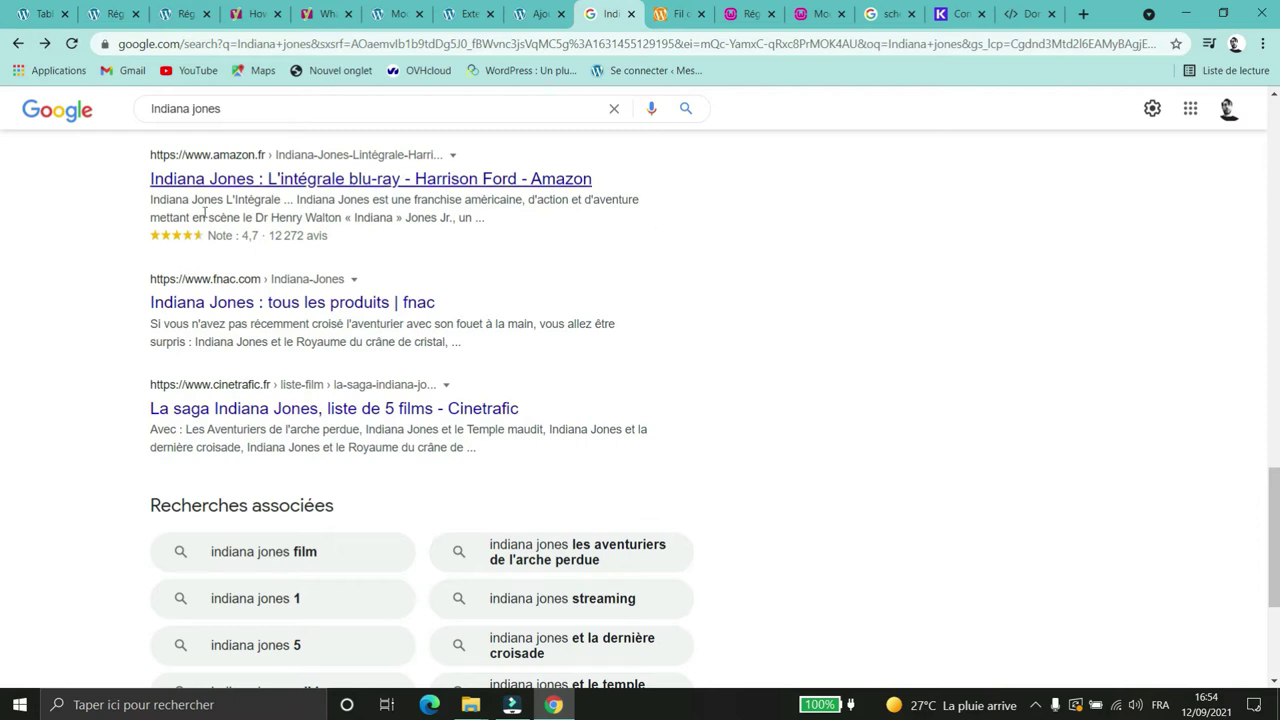
left_click_drag(142, 236, 349, 235)
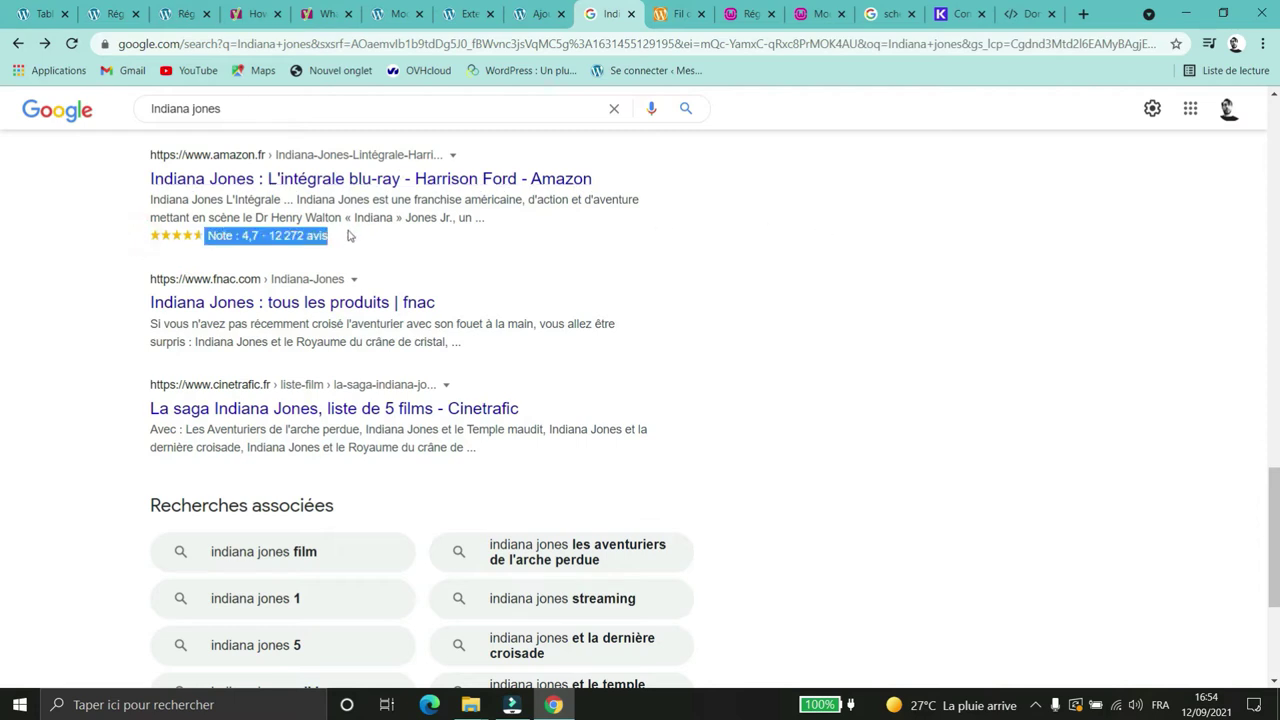
left_click(476, 256)
scroll(229, 250, "up", 1)
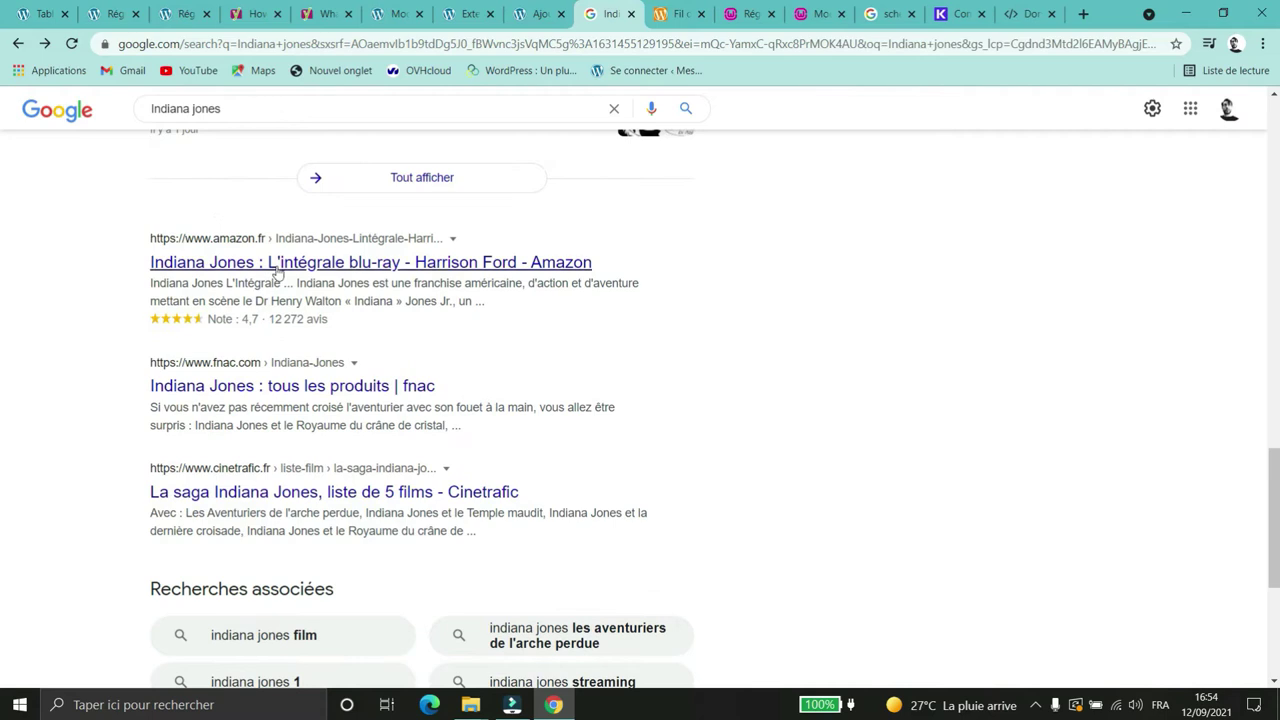
left_click(414, 334)
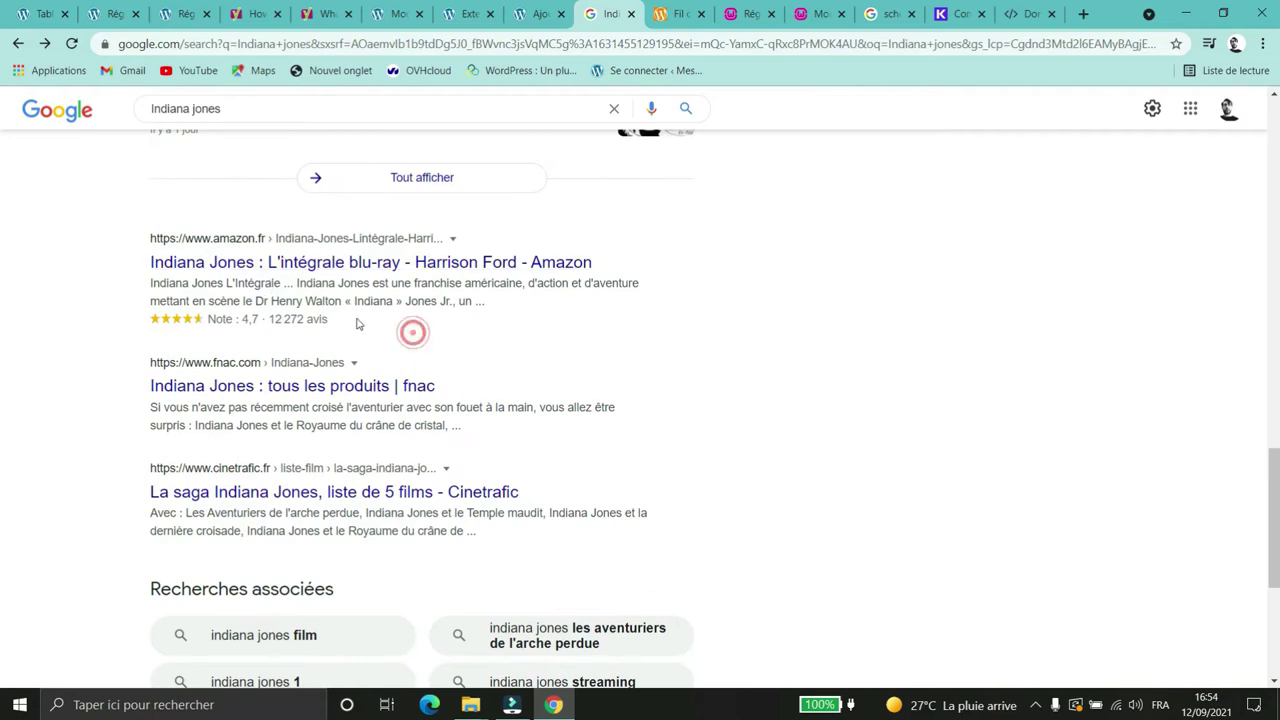
left_click_drag(146, 324, 324, 321)
left_click(343, 322)
Step: Return to Yoast's Knowledge Graph & Schema.org settings and show the organisation name and logo fields
key("ctrl+Tab")
key("ctrl+Tab")
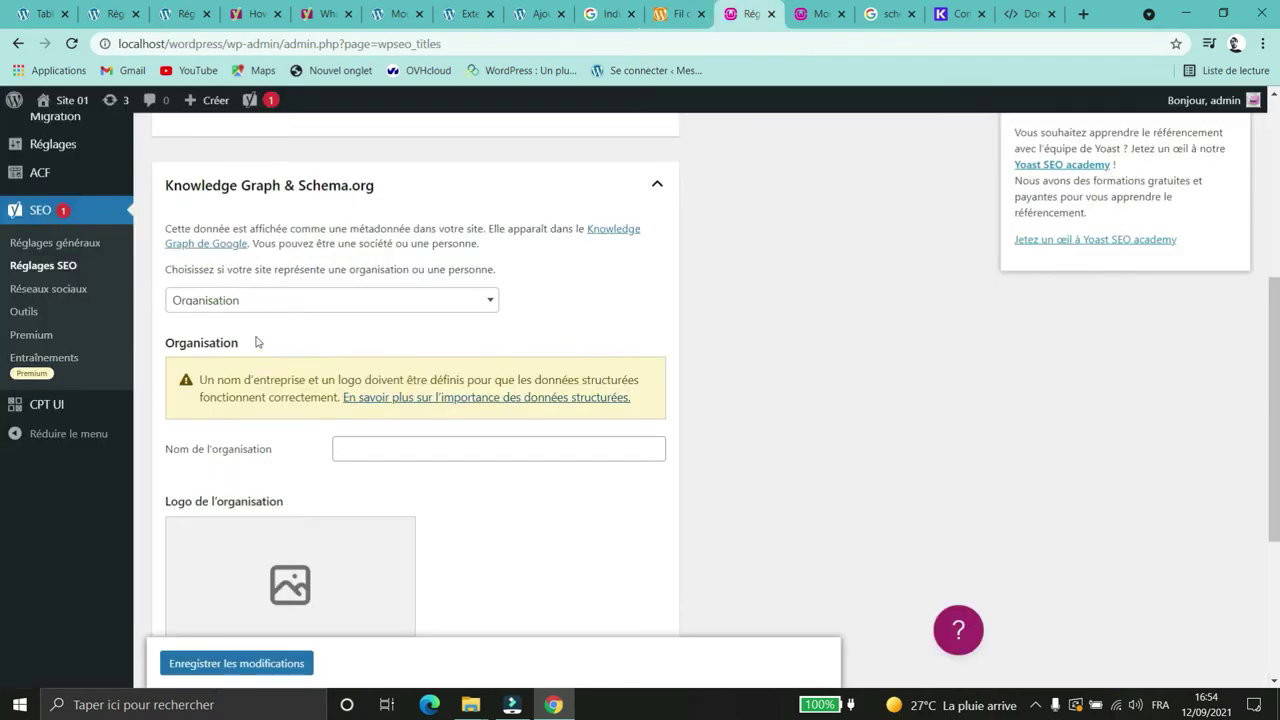
scroll(257, 415, "down", 1)
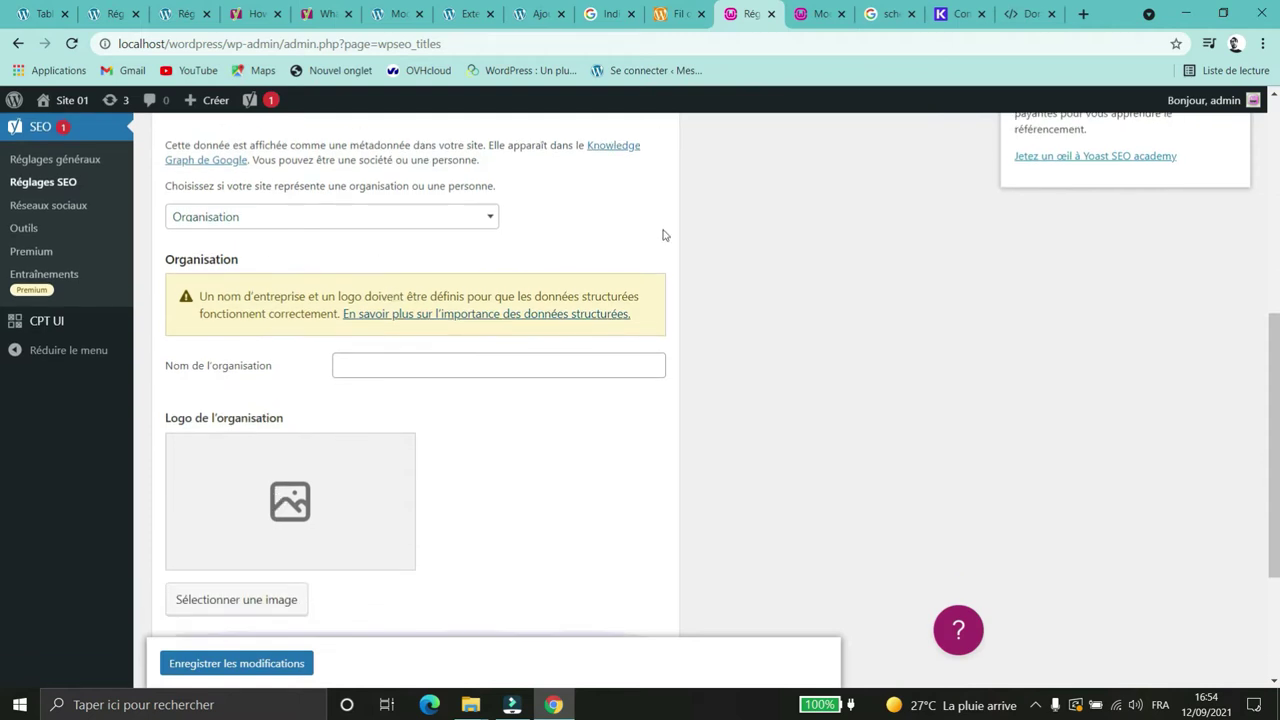
Step: Go back to the Indiana Jones Google results and review the videos, related results and knowledge panel
left_click(605, 13)
scroll(774, 314, "up", 3)
scroll(323, 537, "up", 1)
scroll(323, 537, "up", 3)
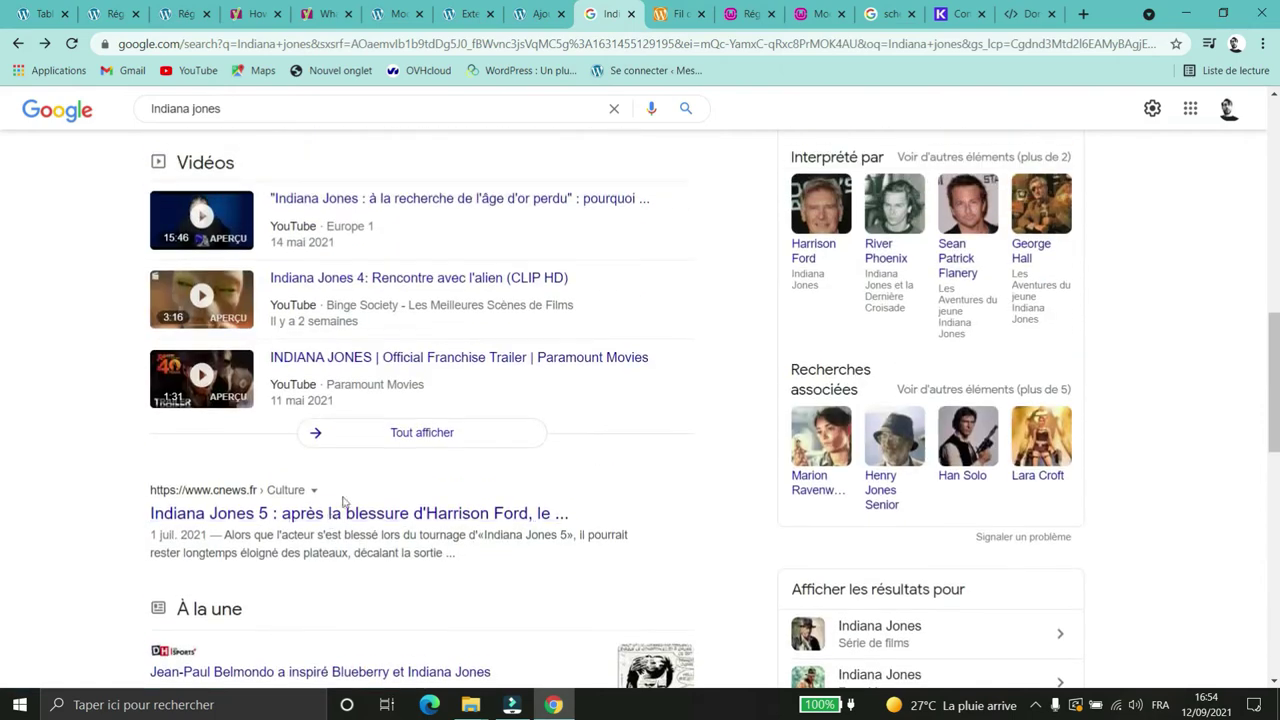
scroll(366, 508, "down", 4)
scroll(365, 499, "up", 2)
scroll(365, 499, "up", 10)
scroll(840, 333, "down", 4)
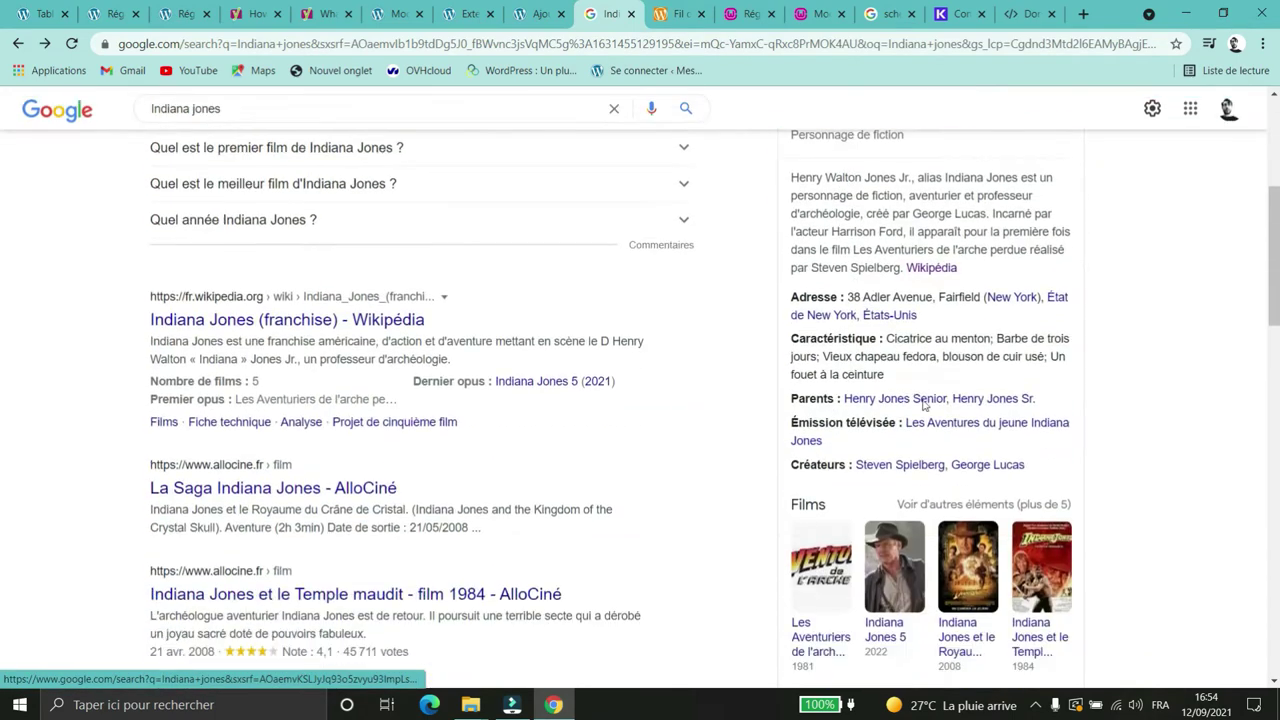
scroll(840, 333, "up", 4)
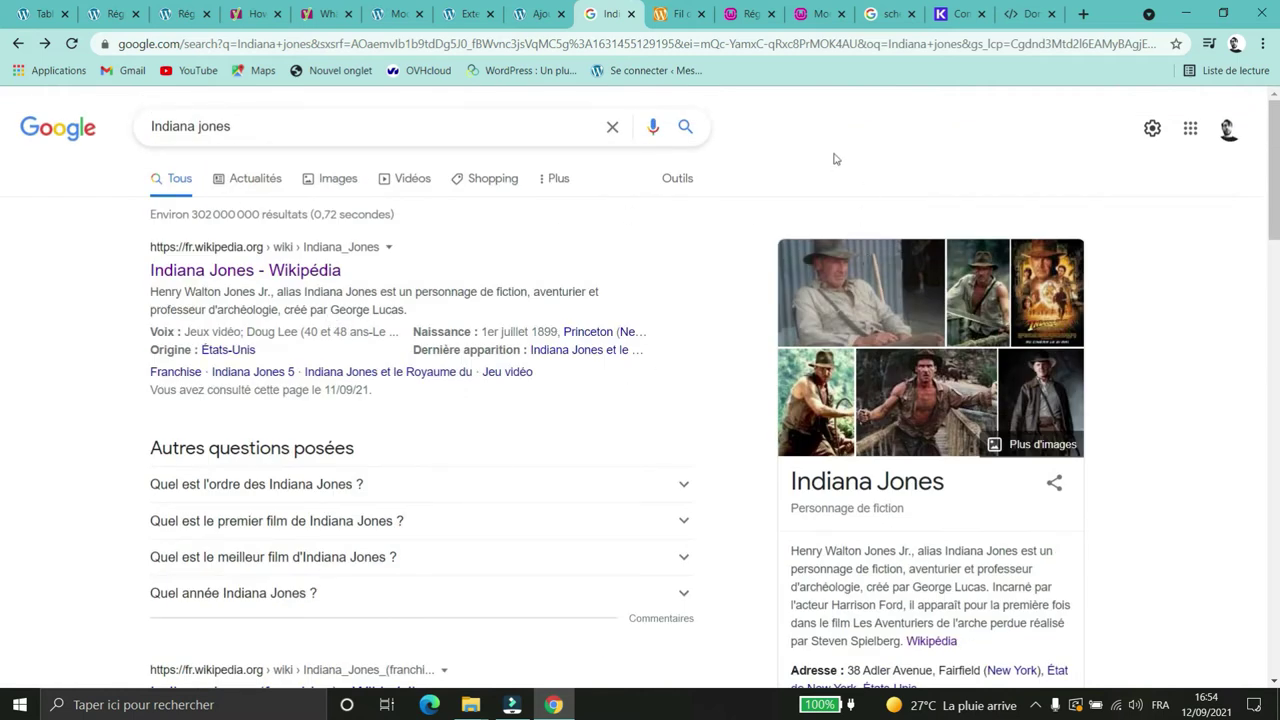
Step: Open Types de publication in Yoast's Réglages SEO and collapse the Articles section to show all the post types
left_click(735, 18)
left_click(352, 180)
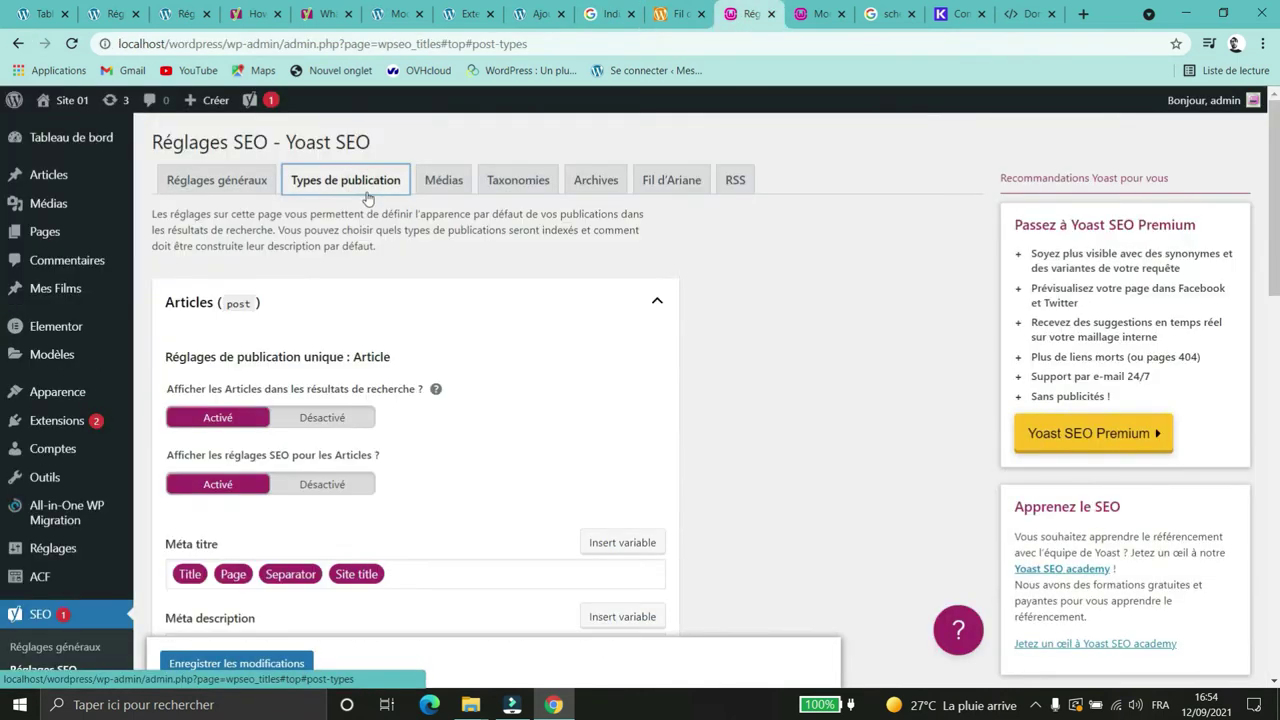
left_click(608, 299)
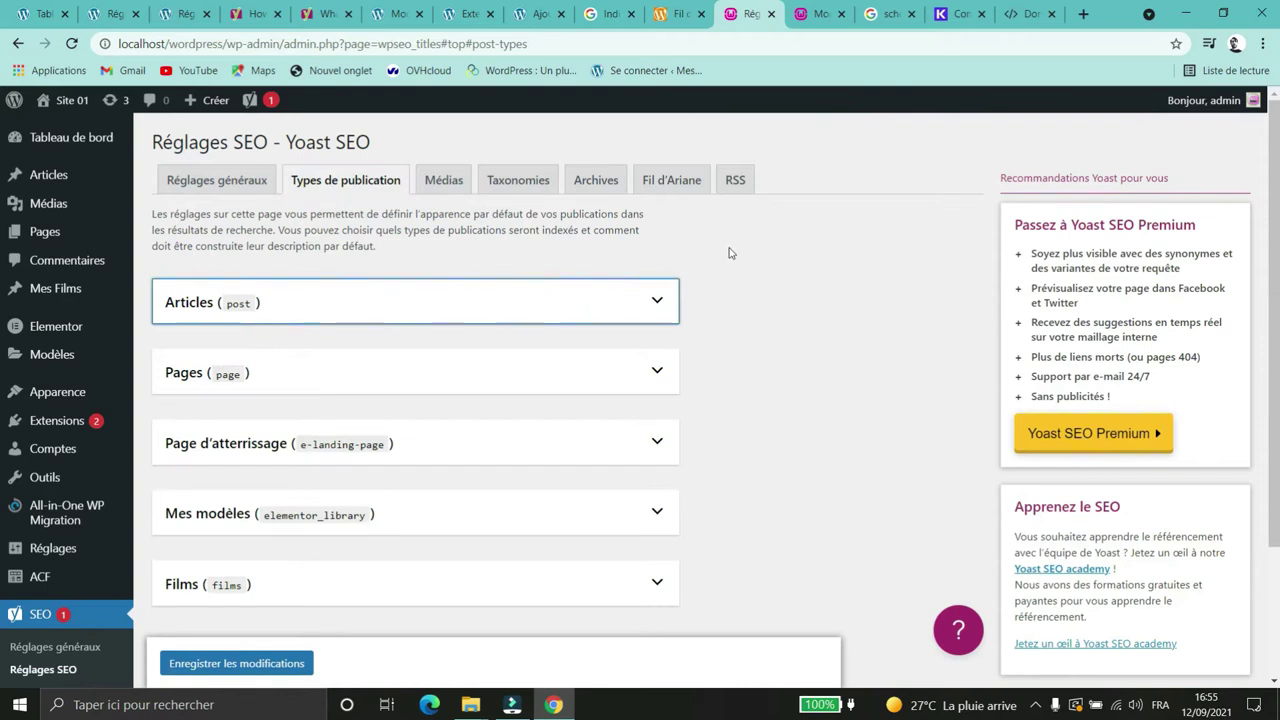
scroll(620, 249, "down", 2)
scroll(363, 426, "up", 2)
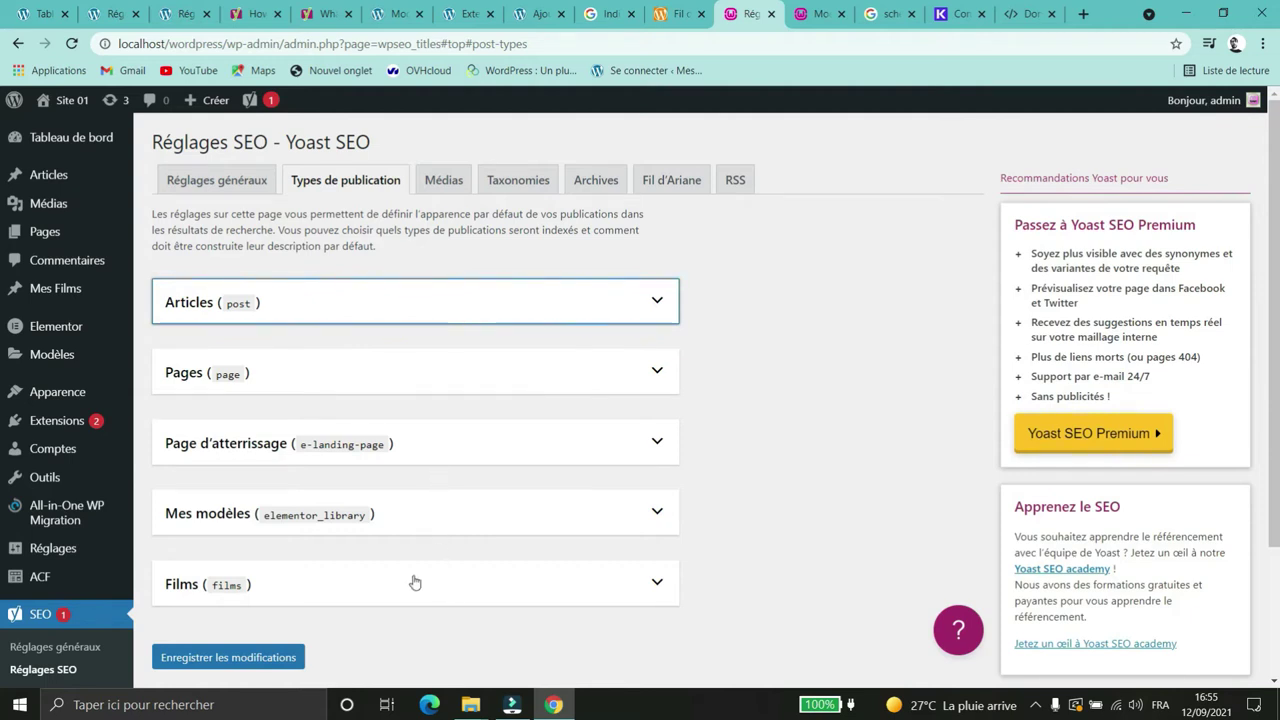
scroll(77, 540, "down", 1)
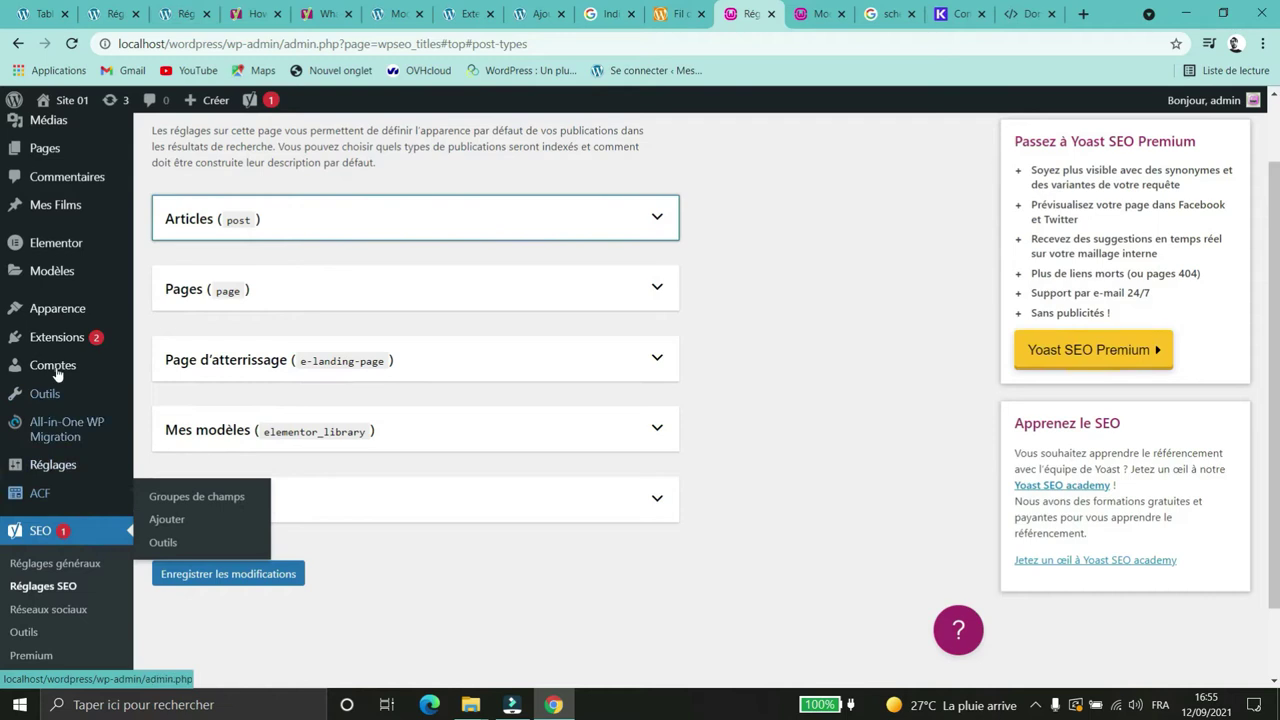
scroll(57, 373, "up", 1)
mouse_move(57, 290)
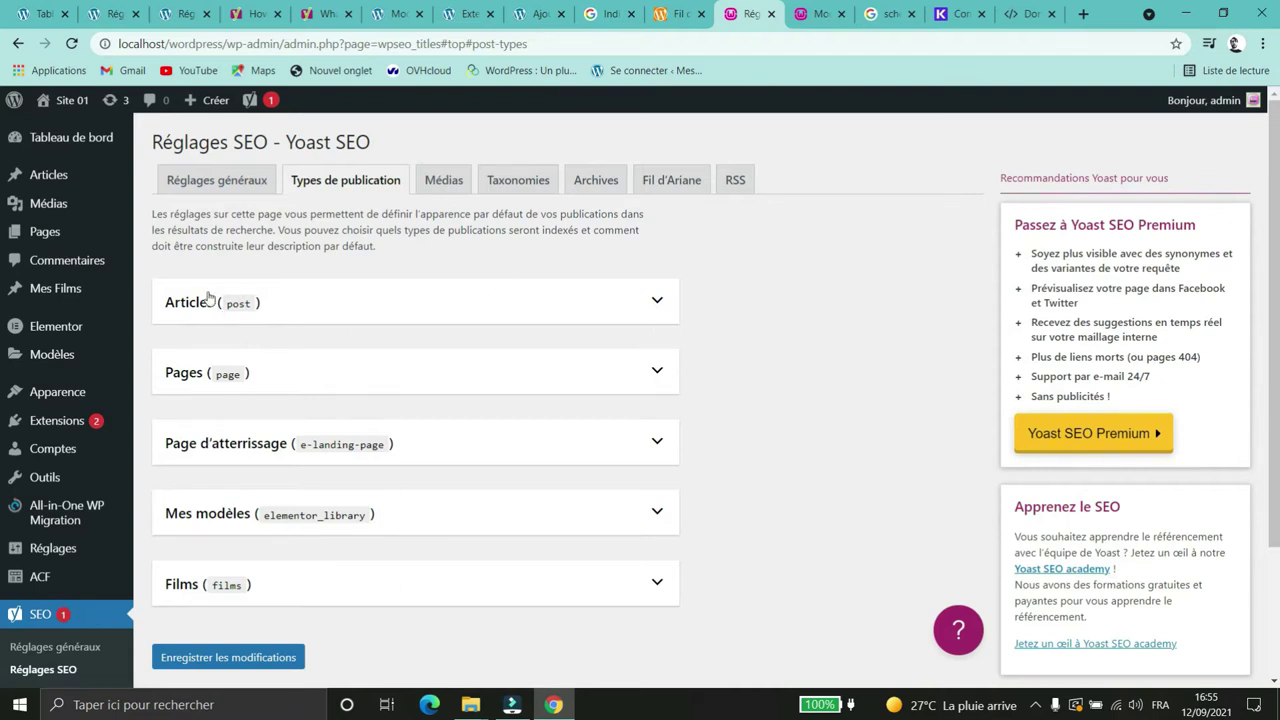
Step: Expand the Articles section in Types de publication and show its search result and SEO visibility settings
left_click(657, 312)
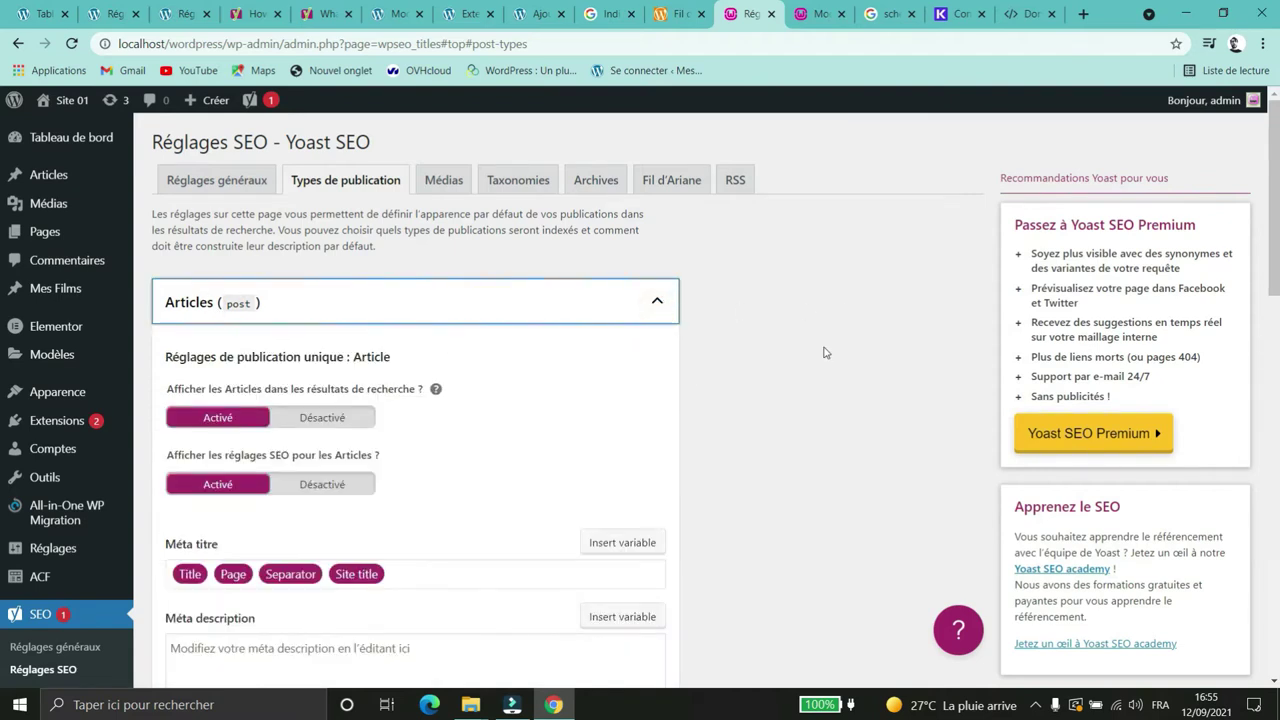
scroll(822, 346, "down", 1)
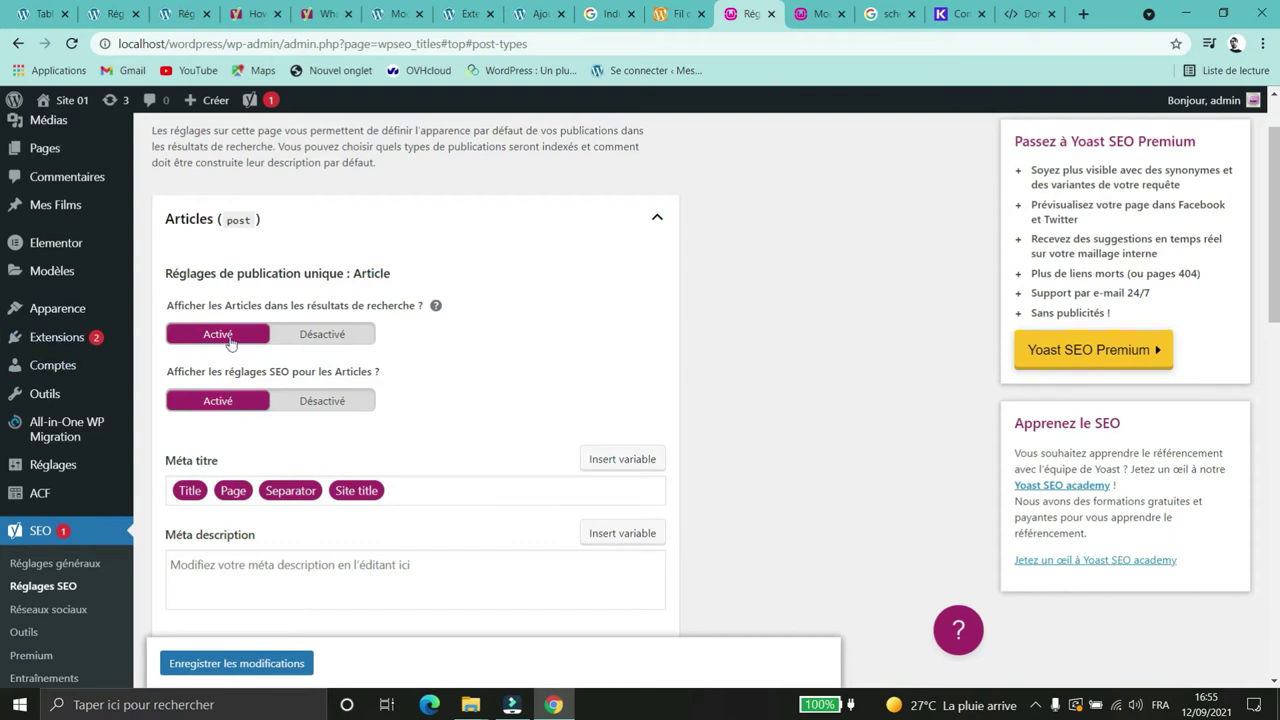
Step: Switch to the Boisson Rouge page editor and show its Yoast SEO box with the Google preview and meta title
left_click(498, 377)
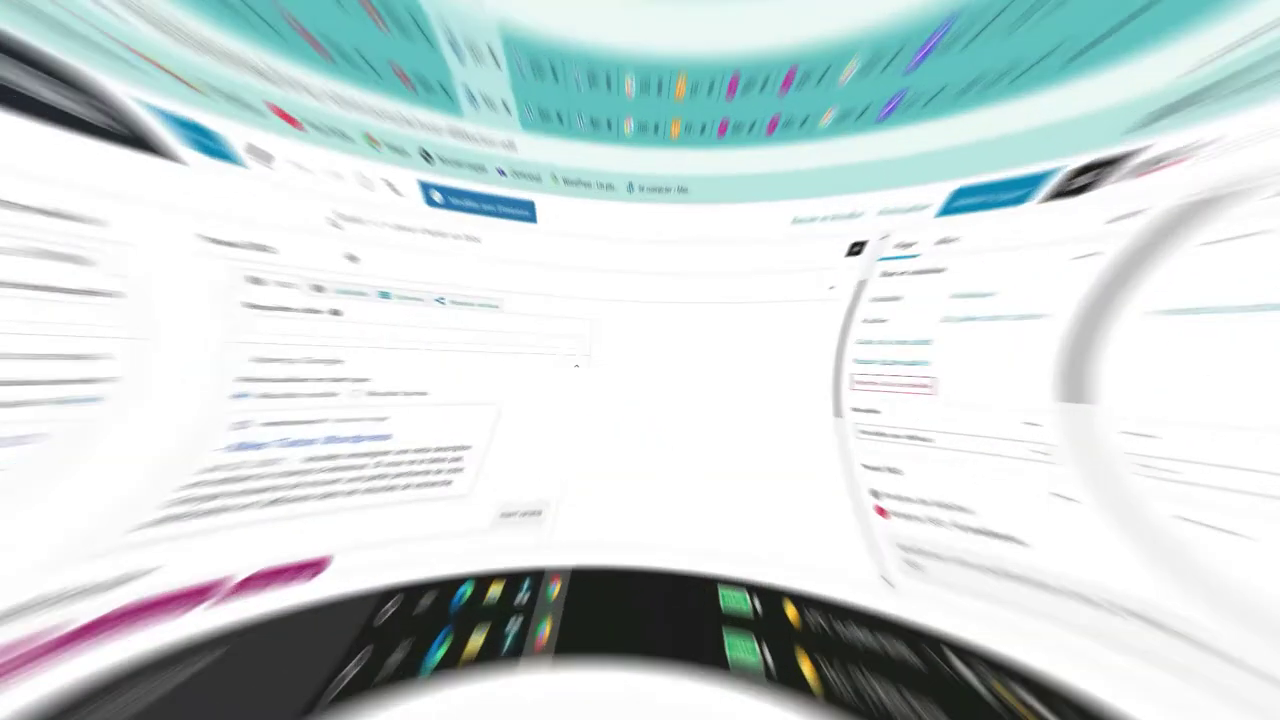
scroll(369, 290, "up", 1)
scroll(417, 266, "down", 3)
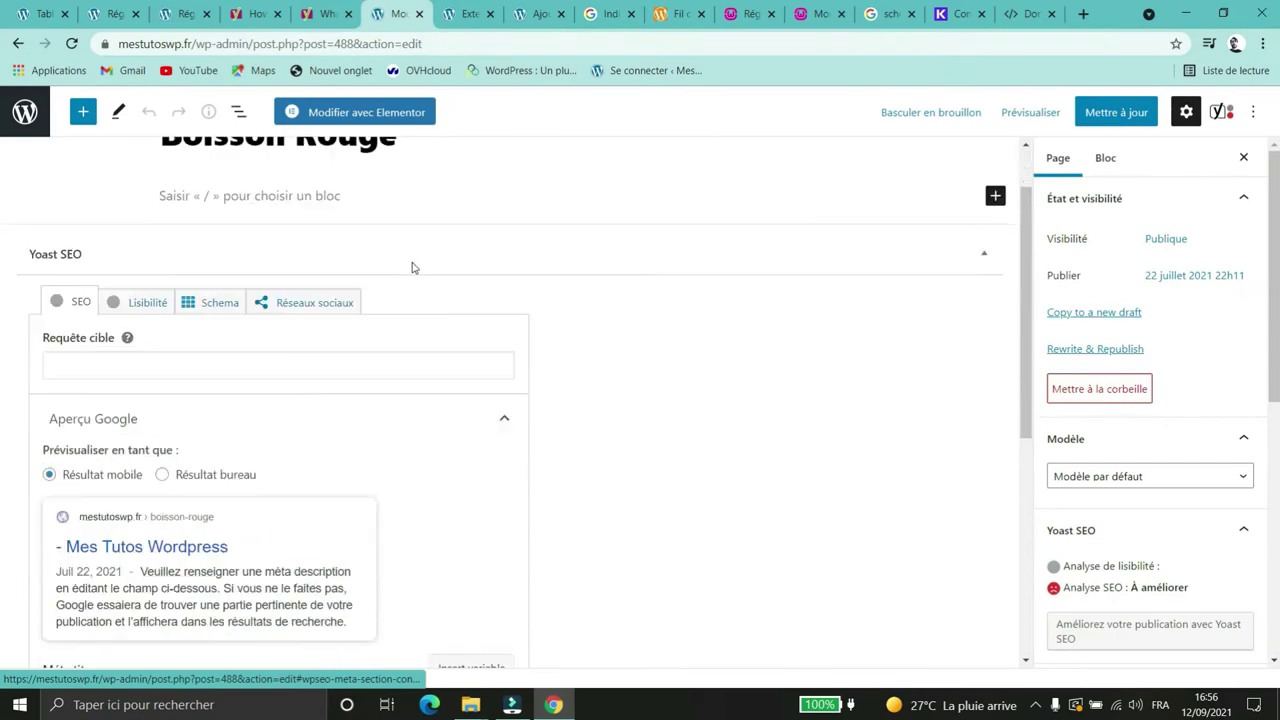
scroll(130, 165, "up", 1)
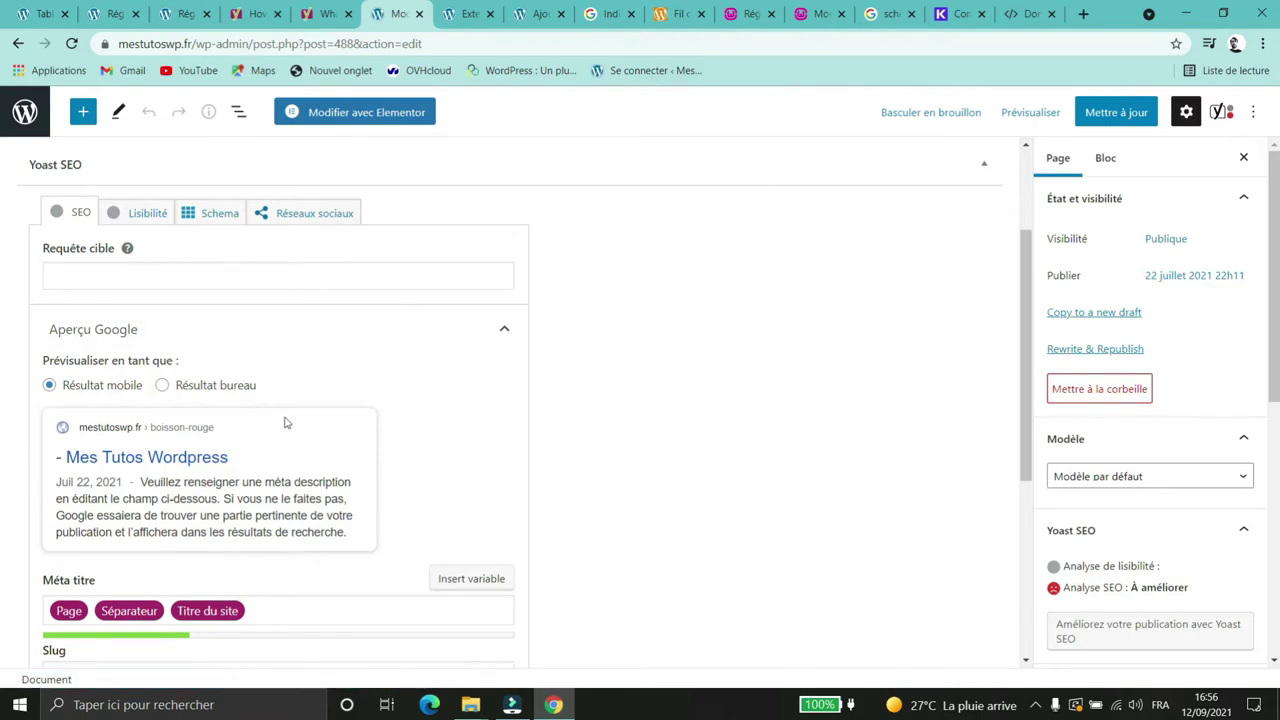
Step: Return to Yoast's Types de publication settings and show the Articles meta title and meta description fields
left_click(745, 14)
scroll(258, 352, "down", 1)
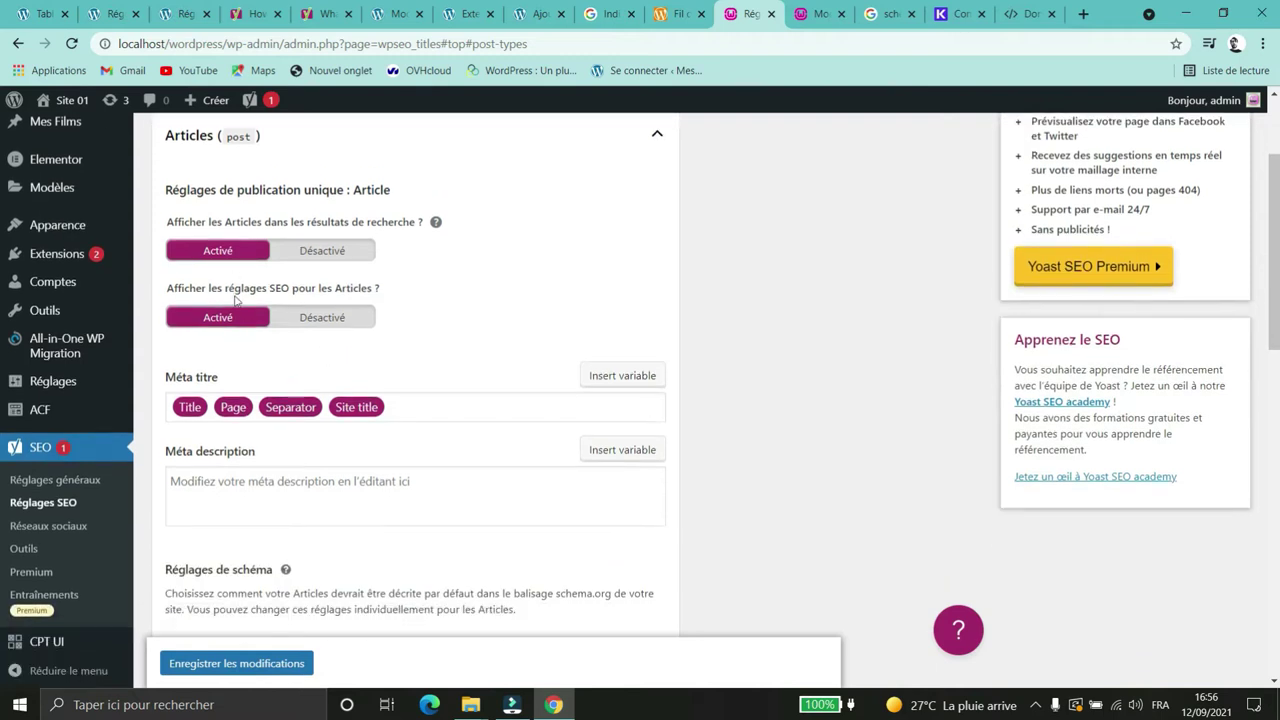
scroll(564, 292, "down", 1)
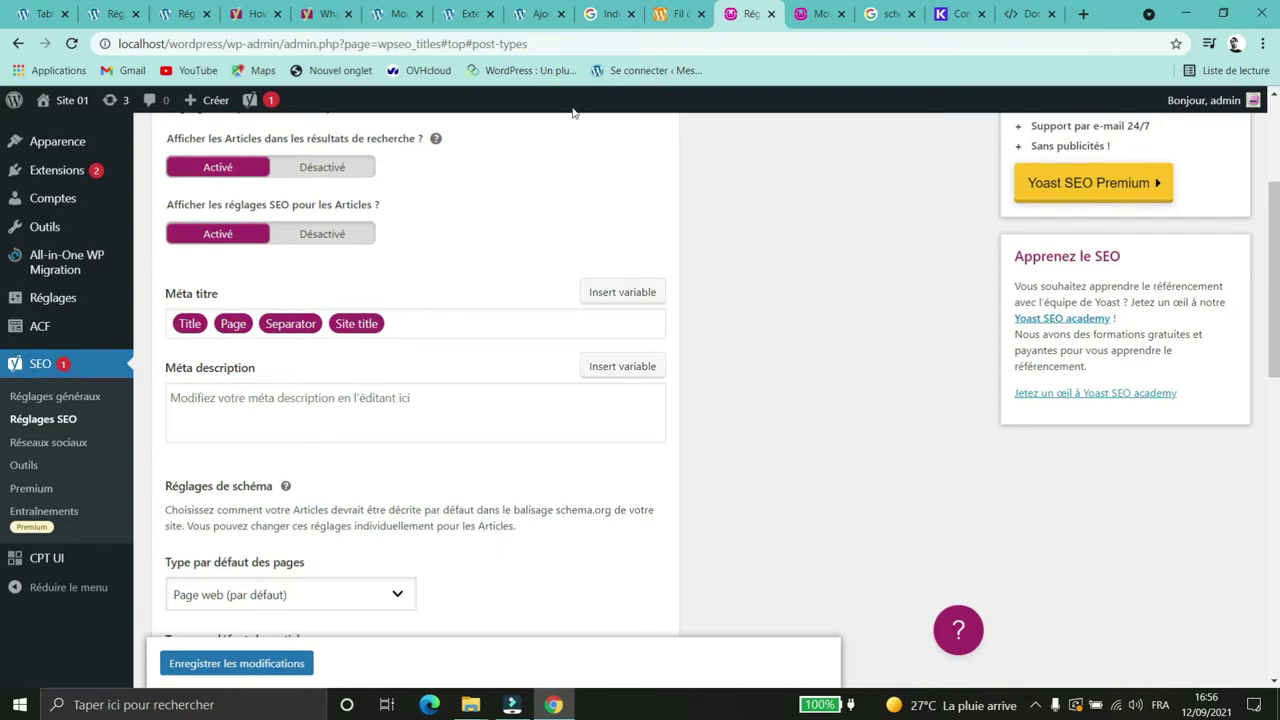
Step: Highlight "Indiana Jones" in the Wikipedia result's title on Google and return to Yoast's Articles settings
left_click(606, 13)
scroll(420, 323, "down", 1)
scroll(300, 300, "up", 1)
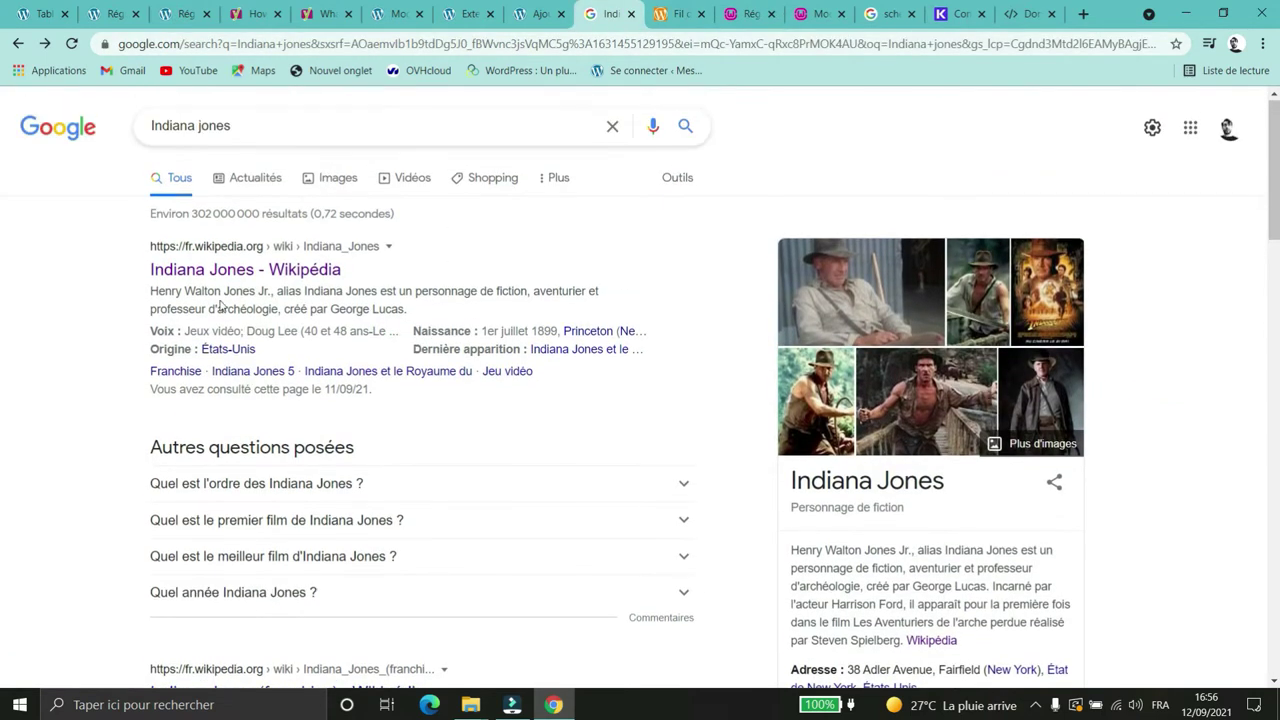
left_click_drag(132, 274, 263, 278)
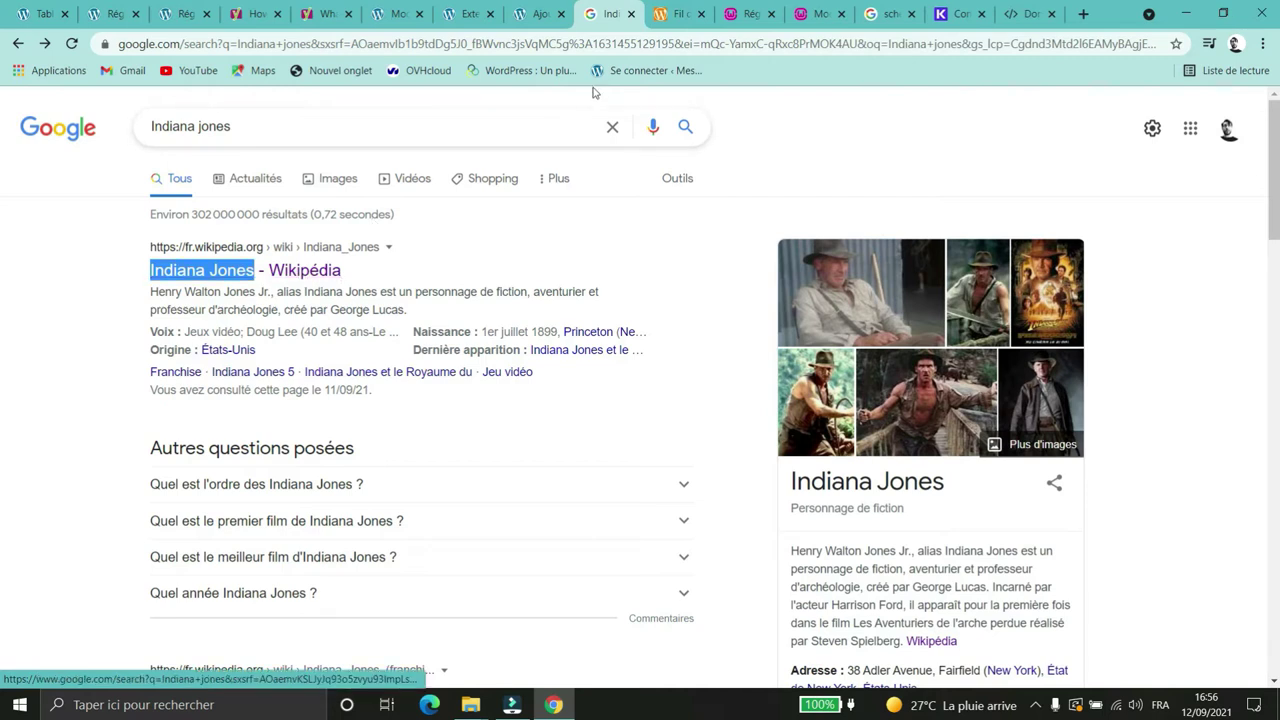
left_click(748, 14)
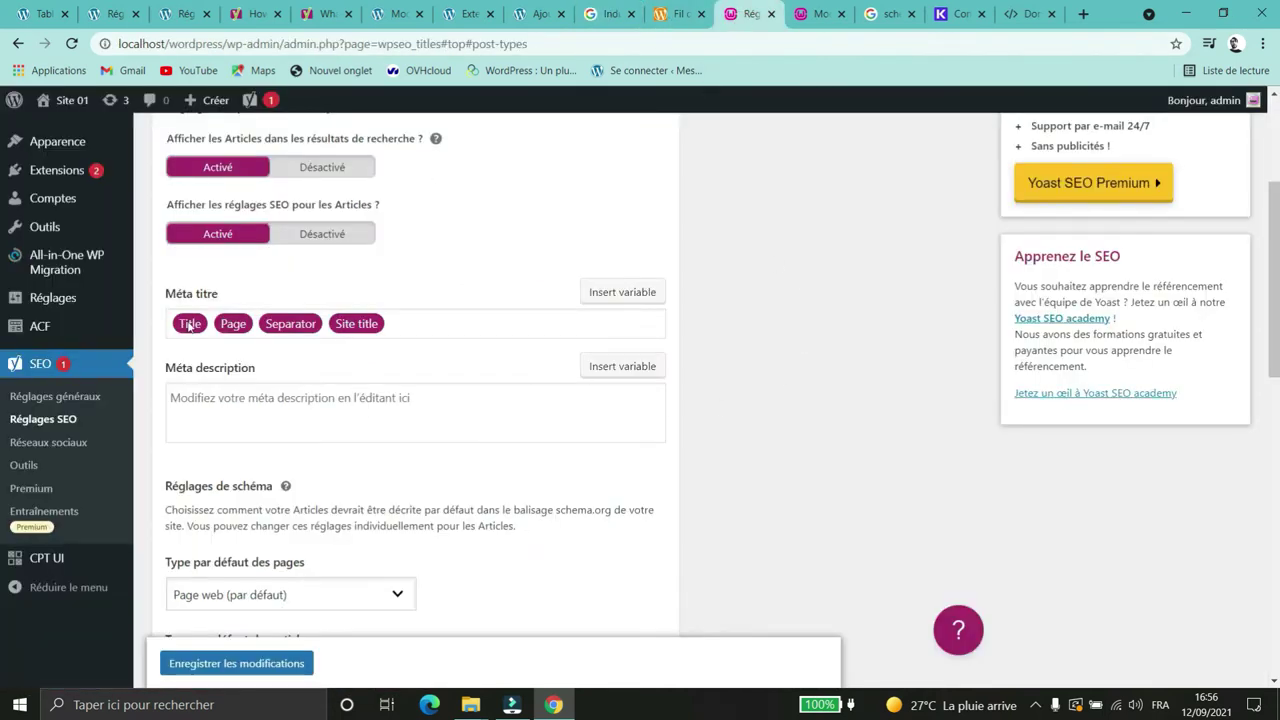
Step: Try adding the text "oabcpacbpâcb" and the variable suggestion list after Site title in the Articles meta title, and remove the added text
left_click(400, 323)
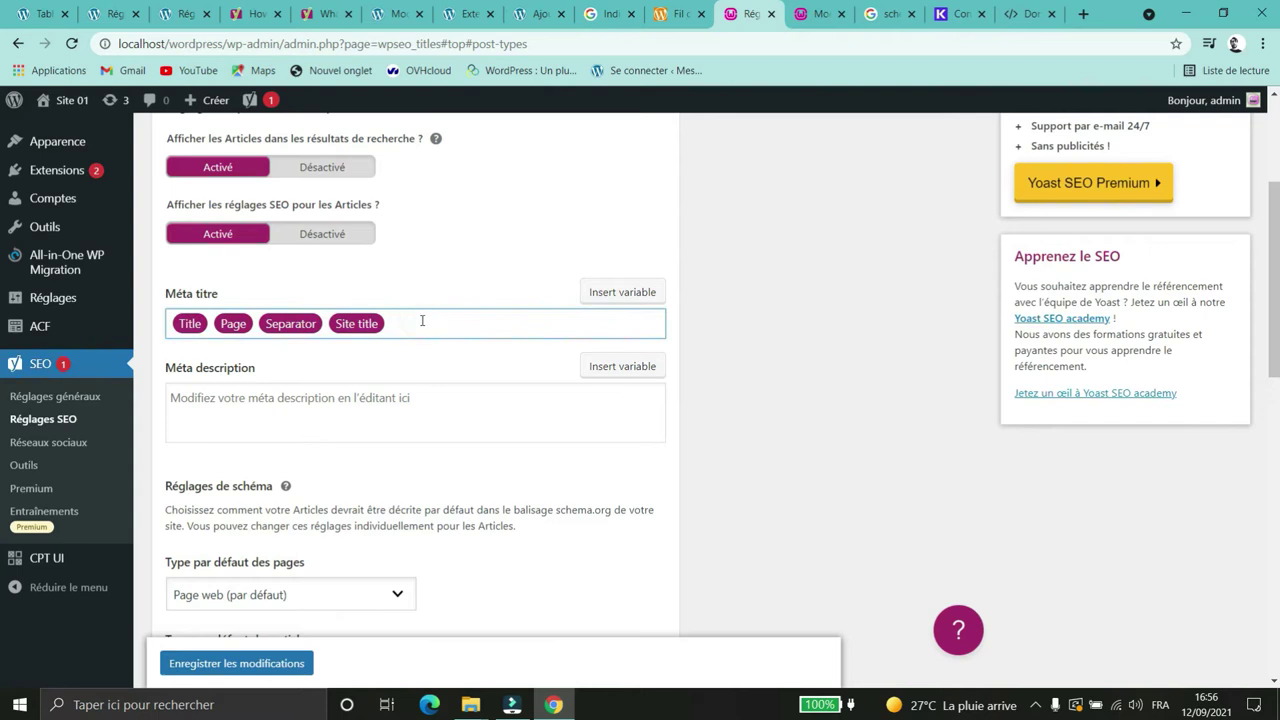
key("shift+Left")
type("oabcpacbpâcb")
left_click(655, 293)
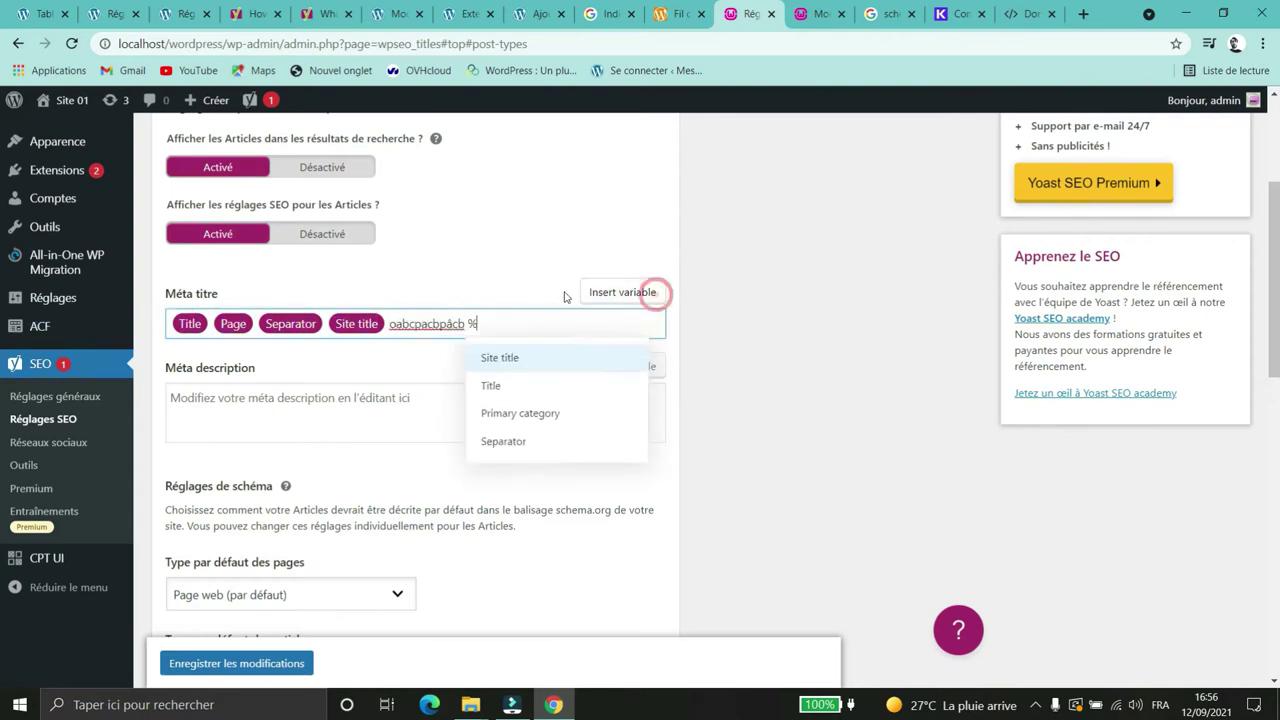
left_click(762, 352)
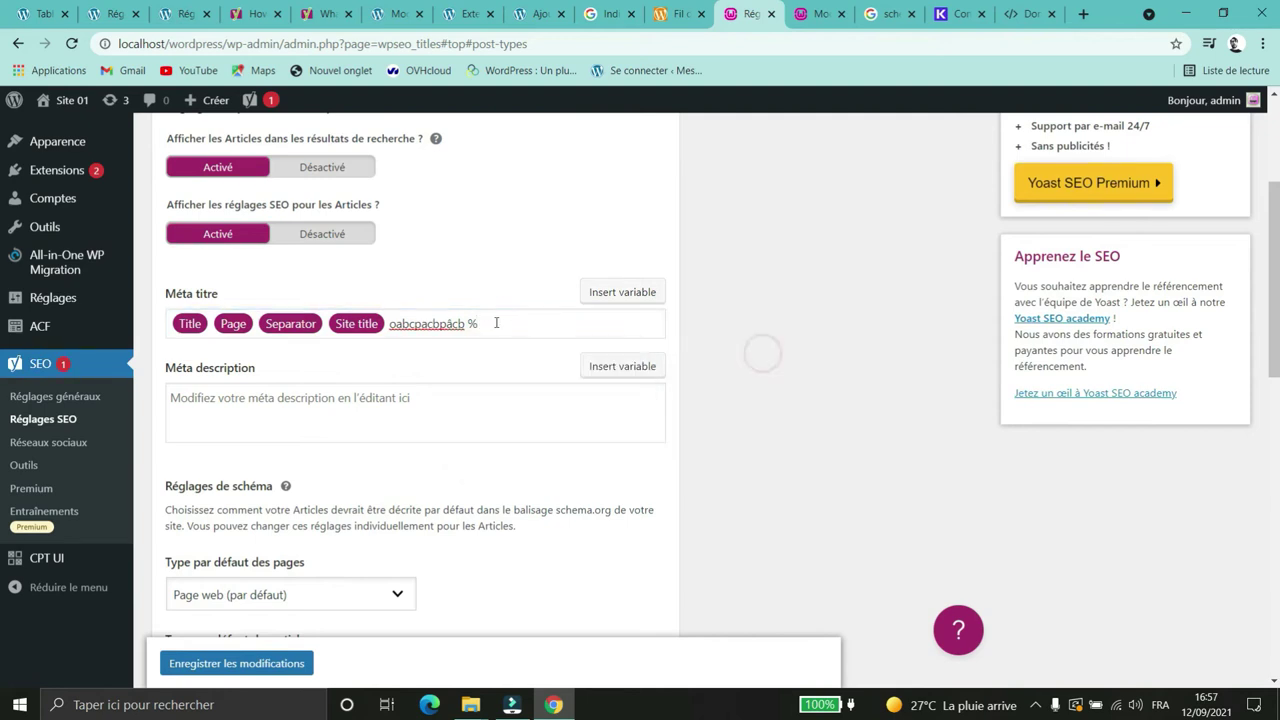
triple_click(496, 323)
key("BackSpace")
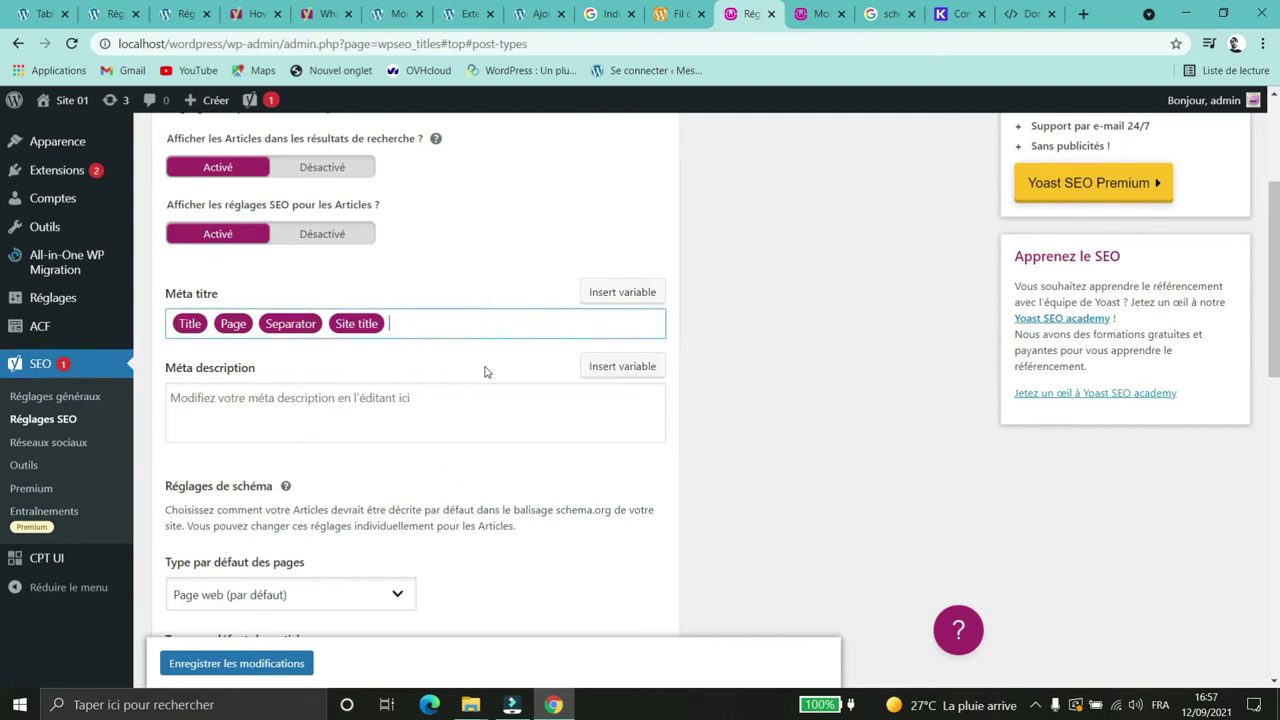
Step: Point out the Page and Separator variables in the Articles meta title and show the title separator symbols in Réglages généraux
left_click(425, 321)
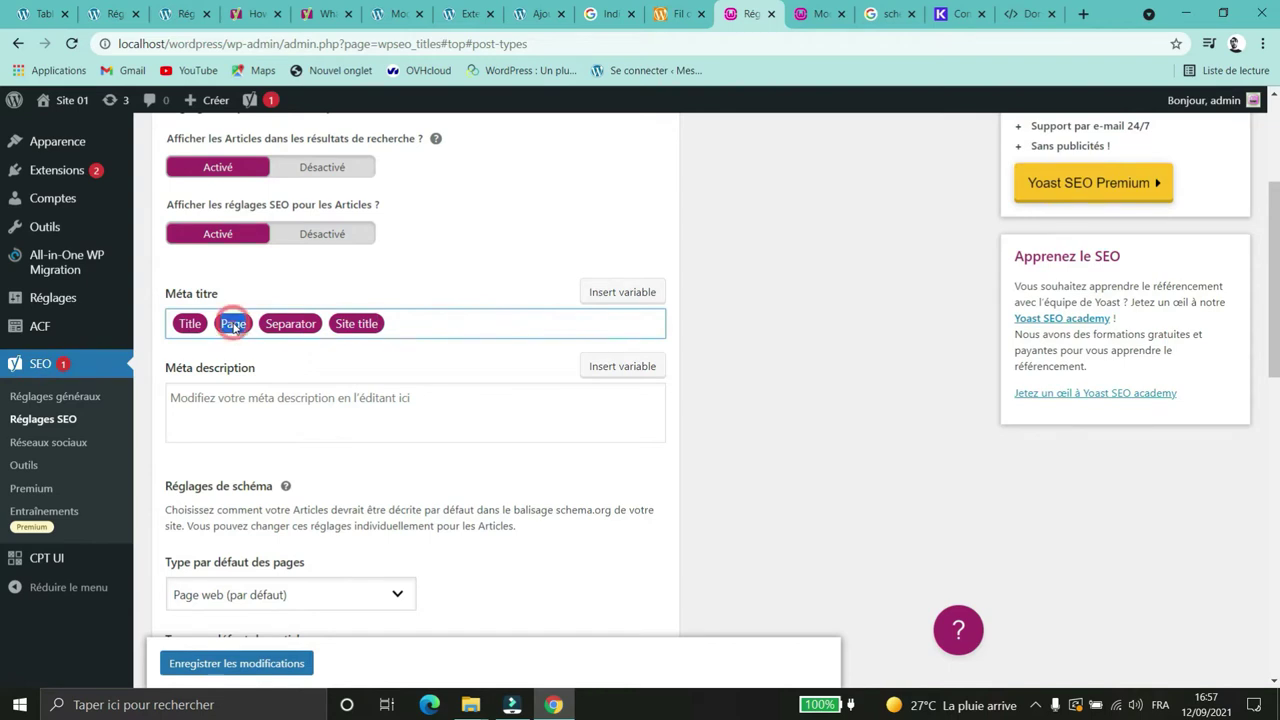
left_click(292, 324)
scroll(300, 326, "up", 3)
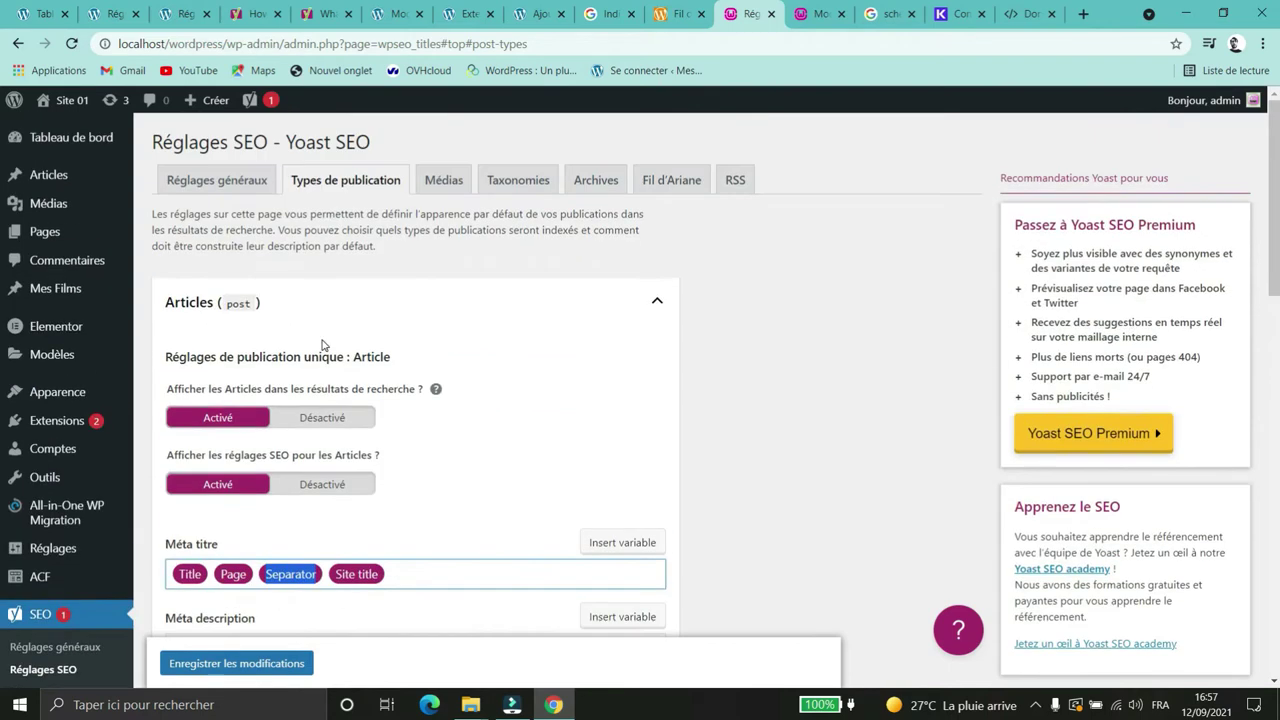
left_click(225, 180)
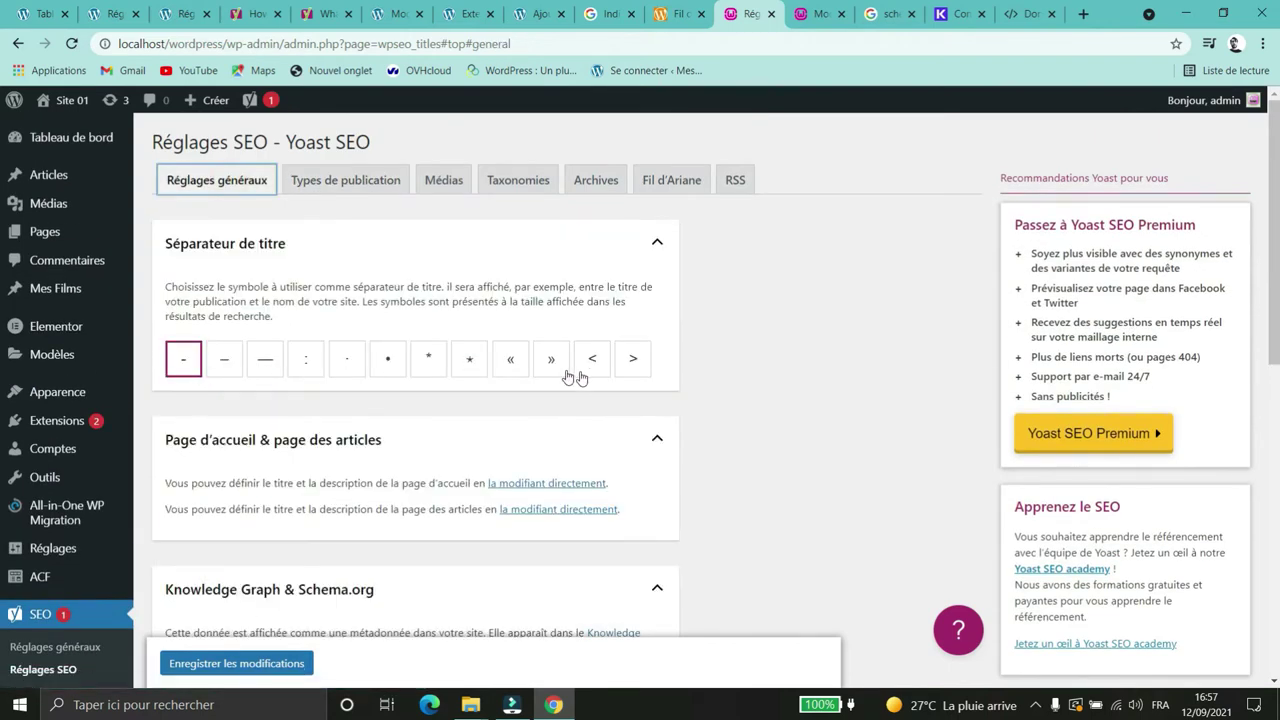
Step: Return to Types de publication and place the cursor in the Articles meta description field
left_click(348, 179)
scroll(545, 342, "down", 3)
left_click(523, 334)
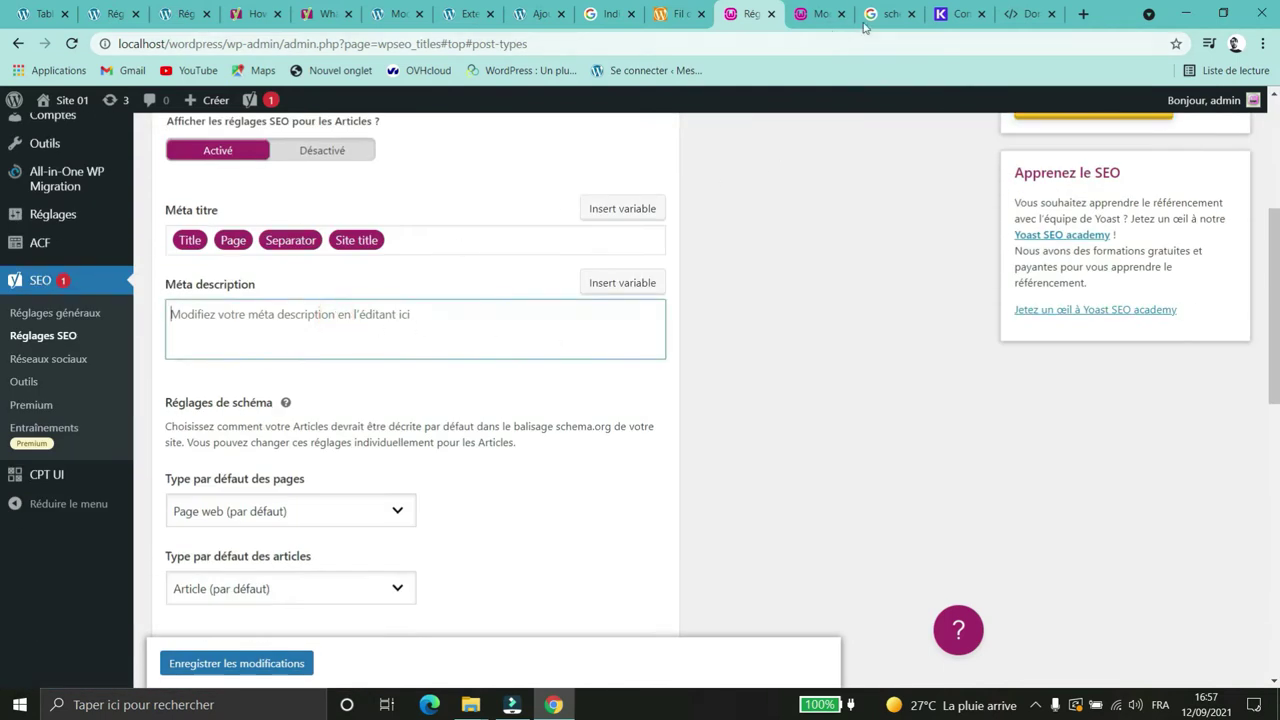
Step: Highlight the Wikipedia result's title and description text on Google and return to Yoast's Articles meta description field
left_click(604, 14)
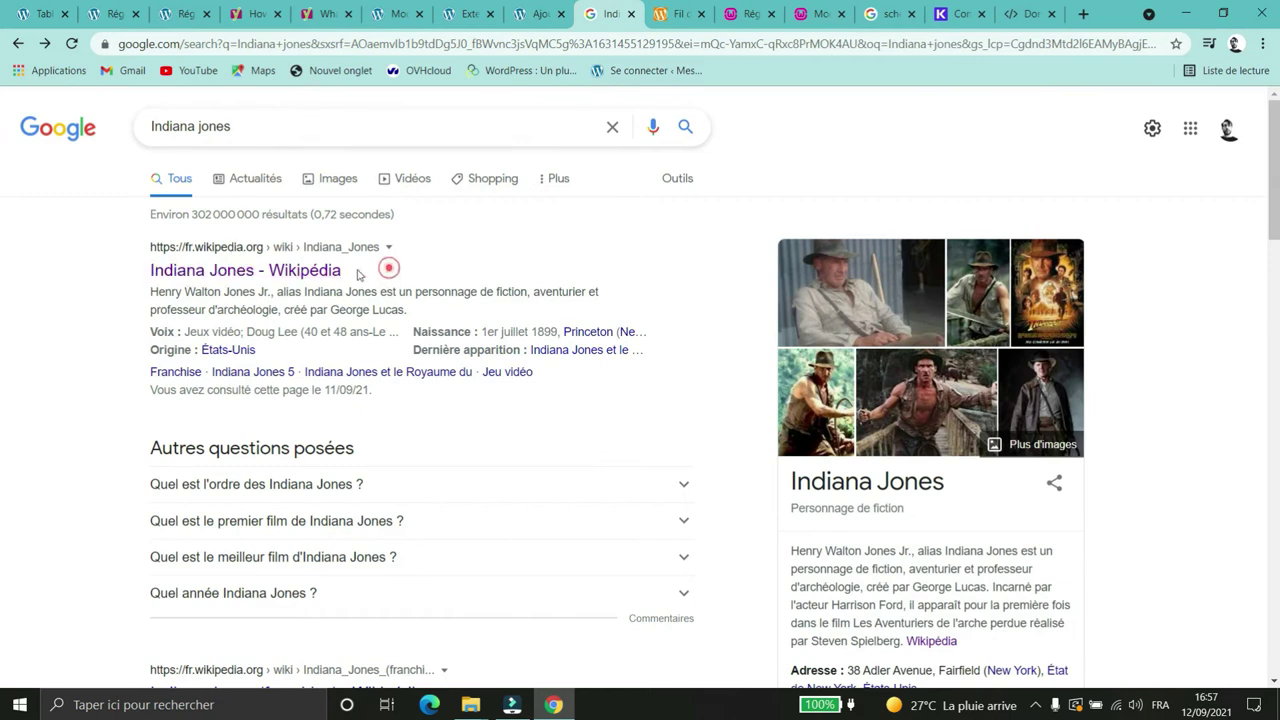
left_click_drag(390, 268, 140, 265)
left_click(445, 312)
left_click_drag(569, 390, 140, 296)
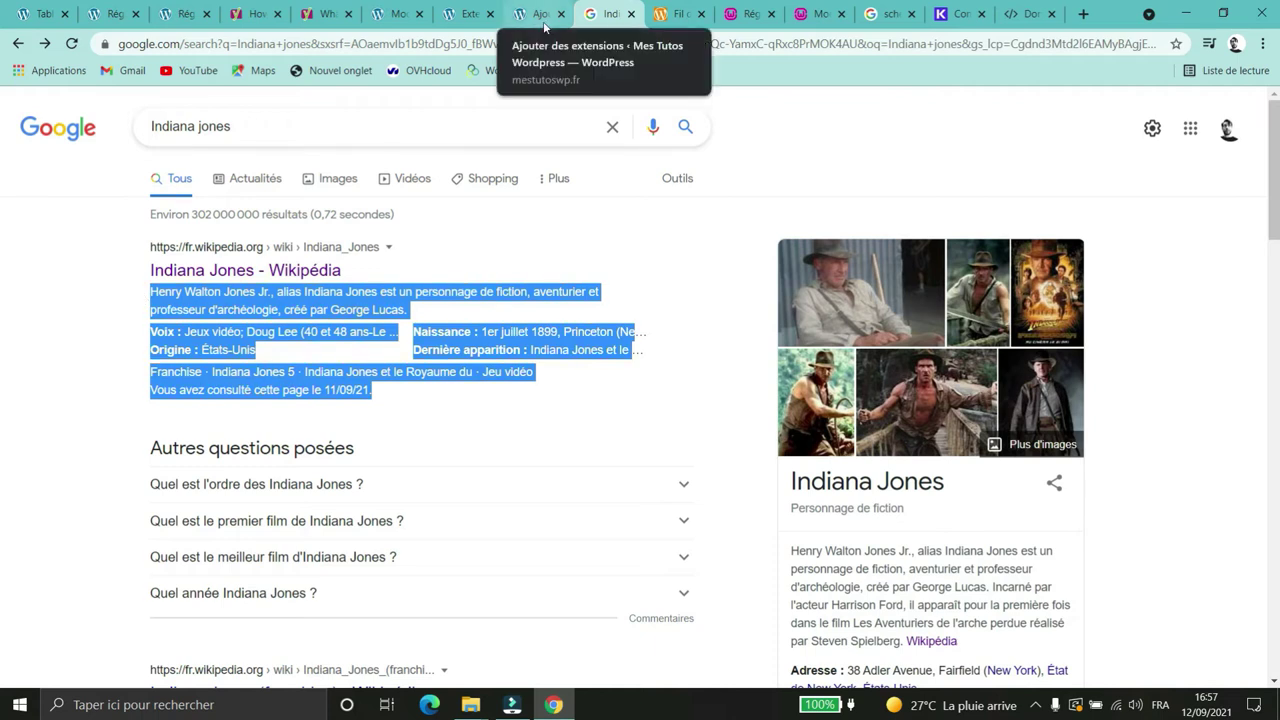
left_click(748, 14)
left_click(335, 331)
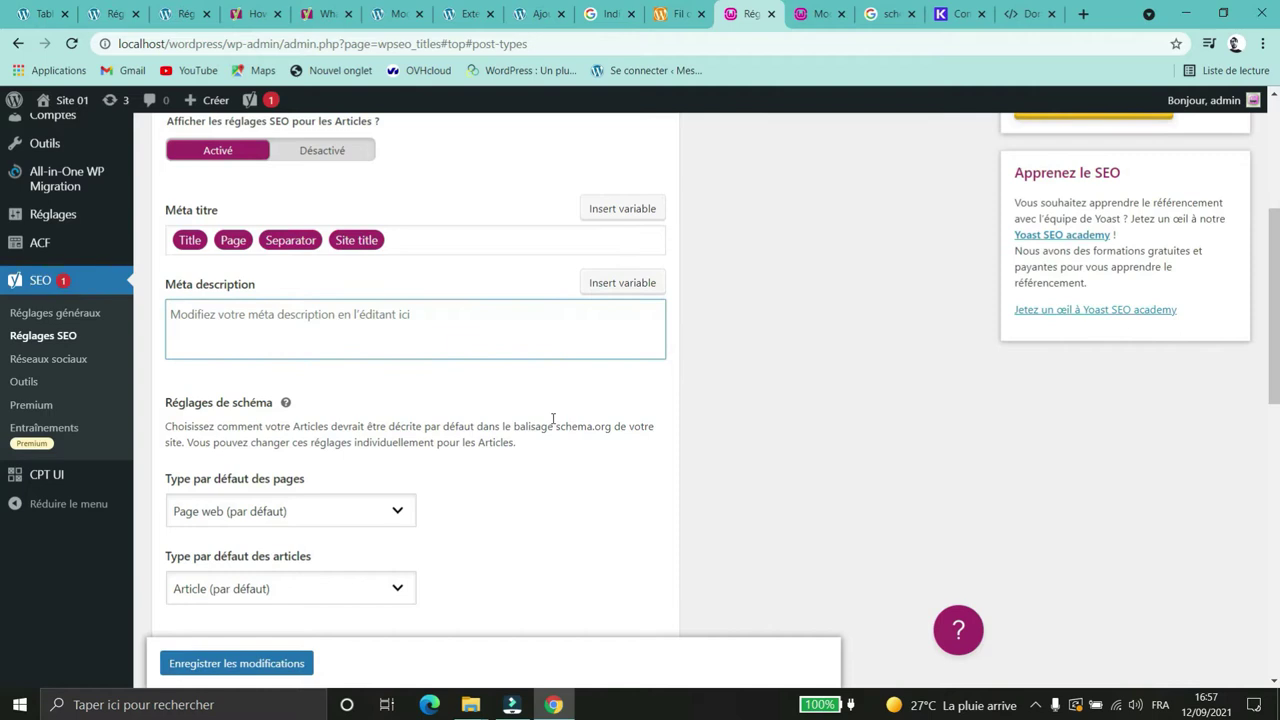
Step: Examine the default page type options in the Articles schema settings, keeping Page web (par défaut)
scroll(480, 400, "down", 1)
left_click(524, 386)
left_click(377, 427)
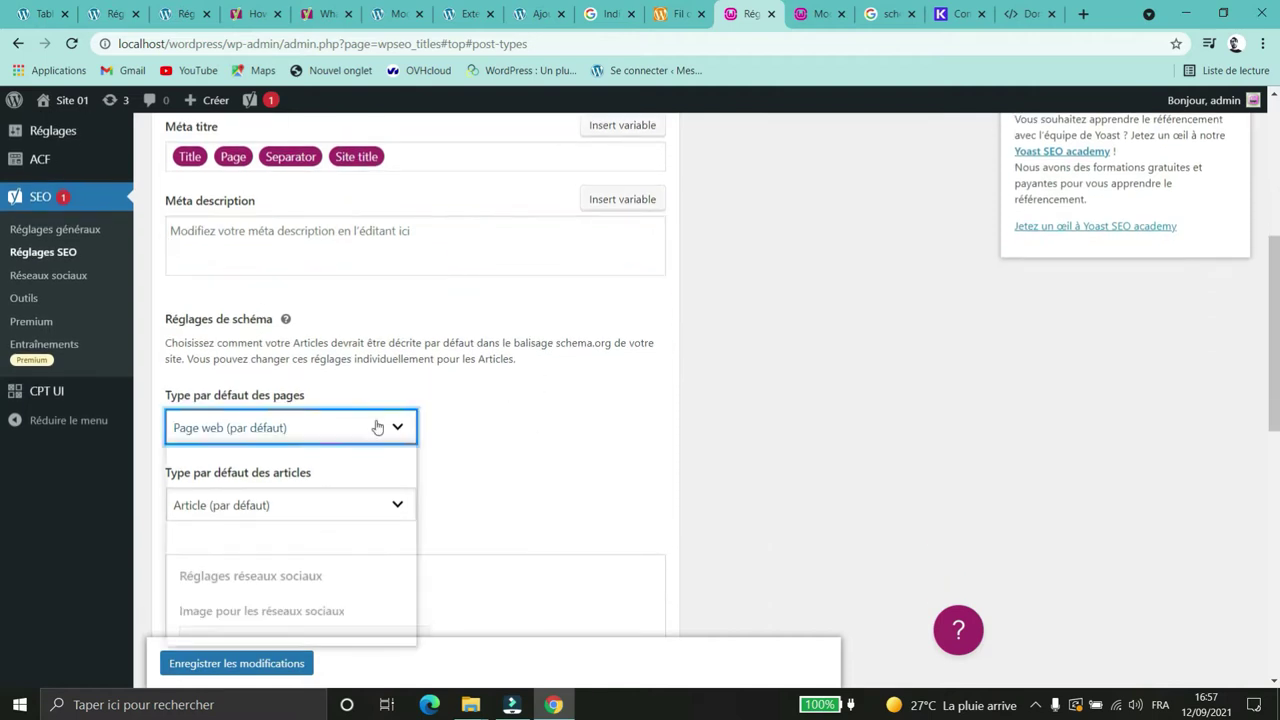
scroll(349, 397, "down", 1)
left_click(369, 347)
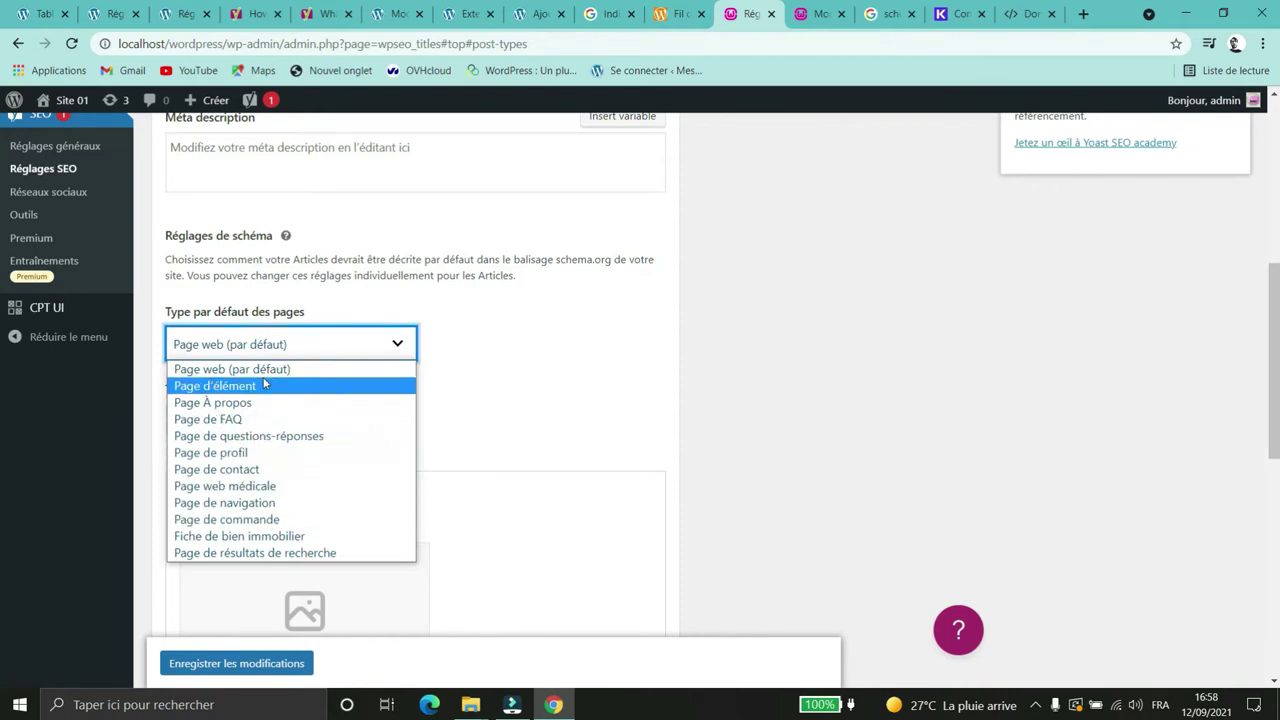
left_click(543, 359)
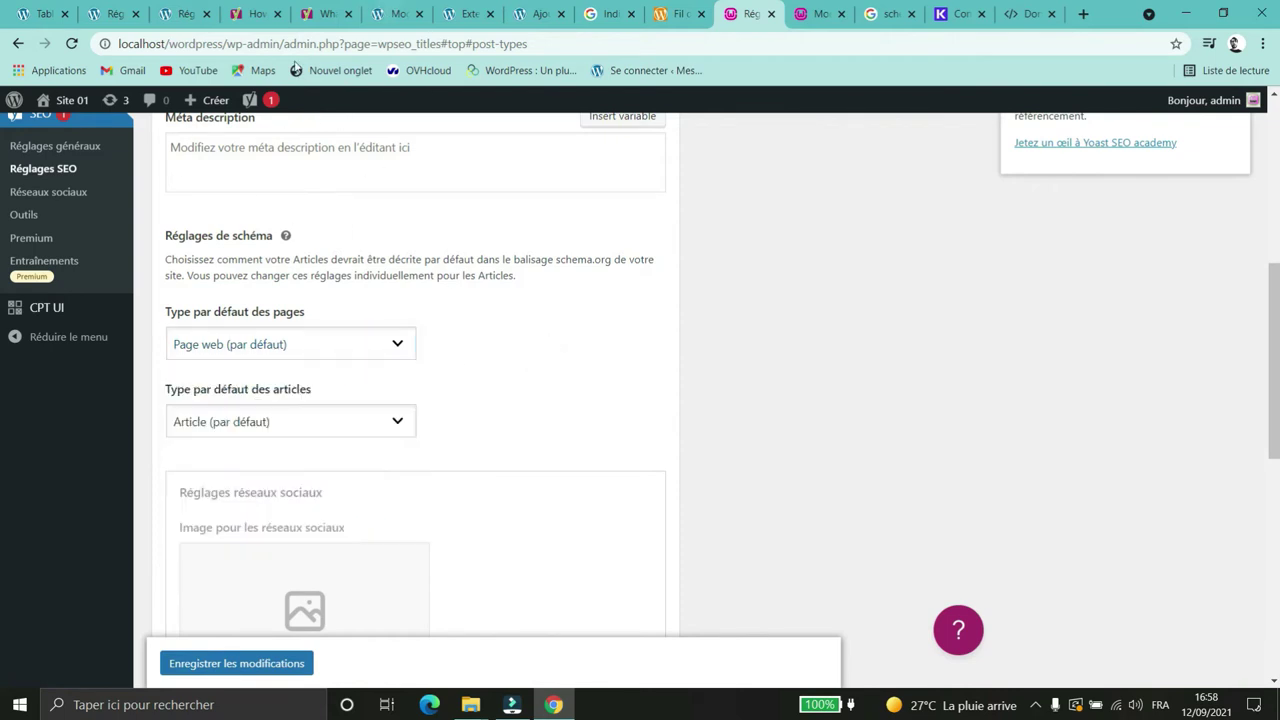
left_click(337, 350)
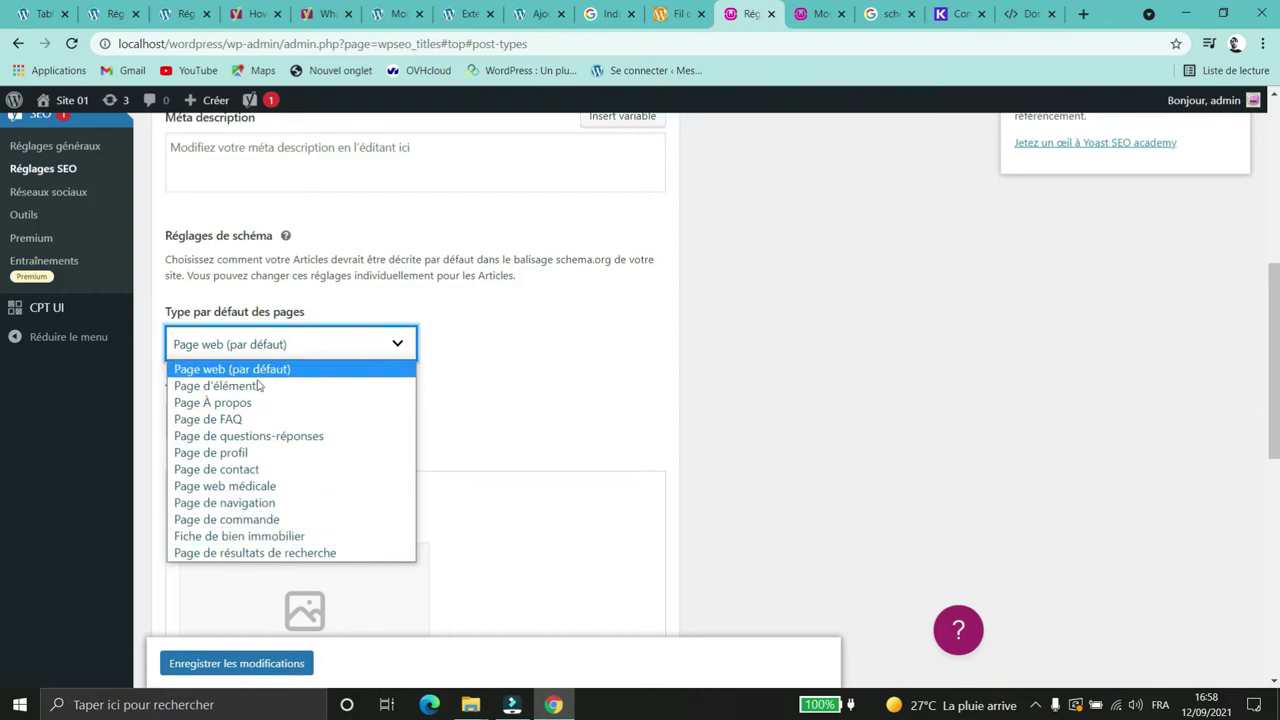
left_click(477, 391)
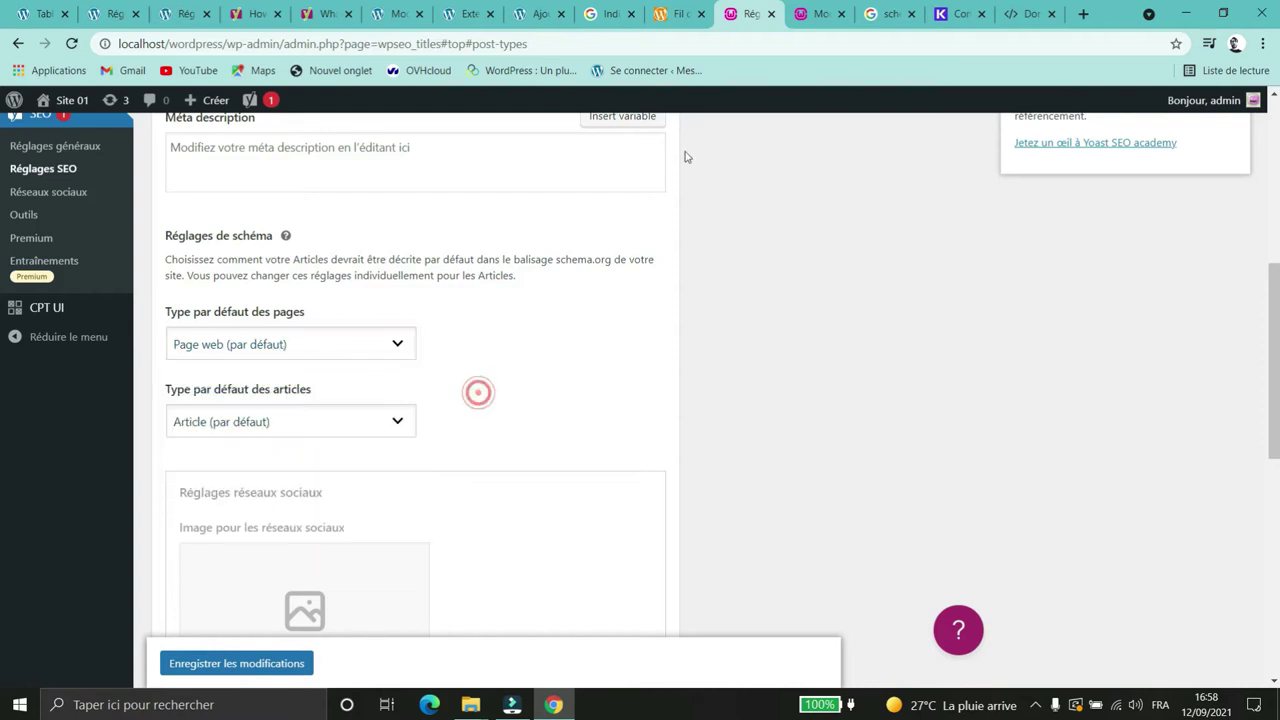
Step: Look back at the highlighted Wikipedia description on Google and return to the Articles schema settings
left_click(593, 17)
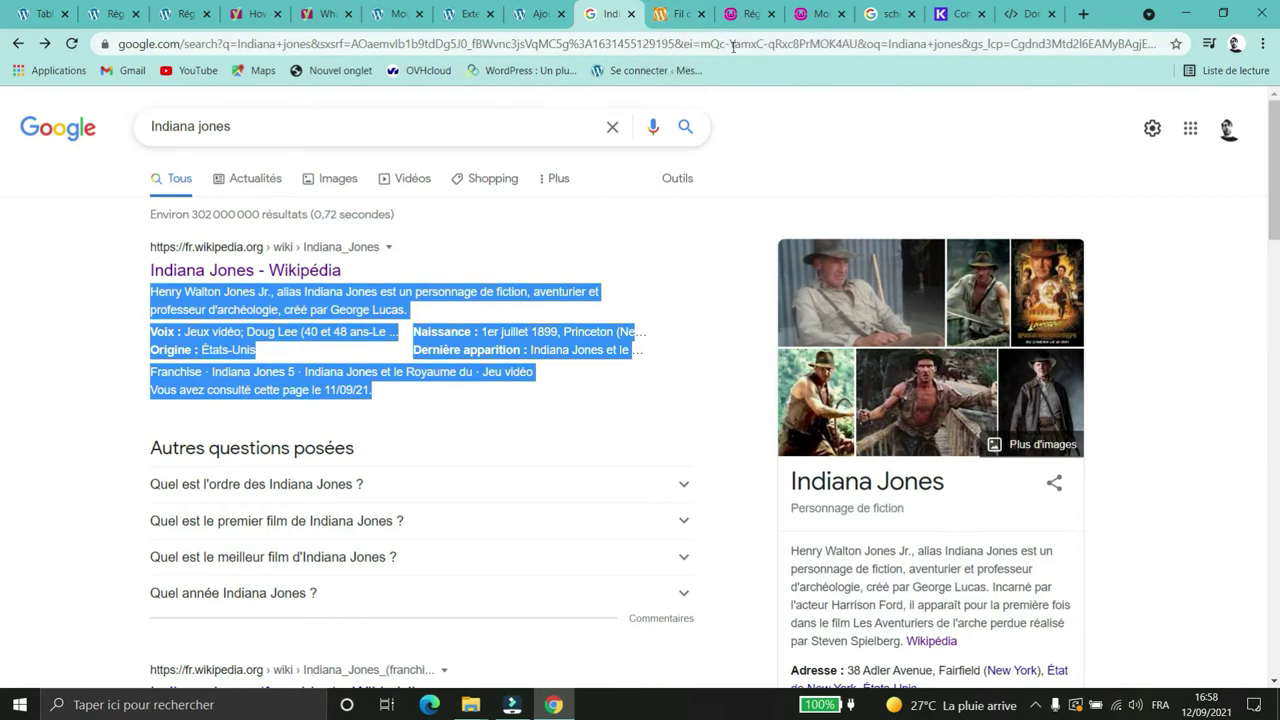
left_click(742, 14)
left_click(503, 357)
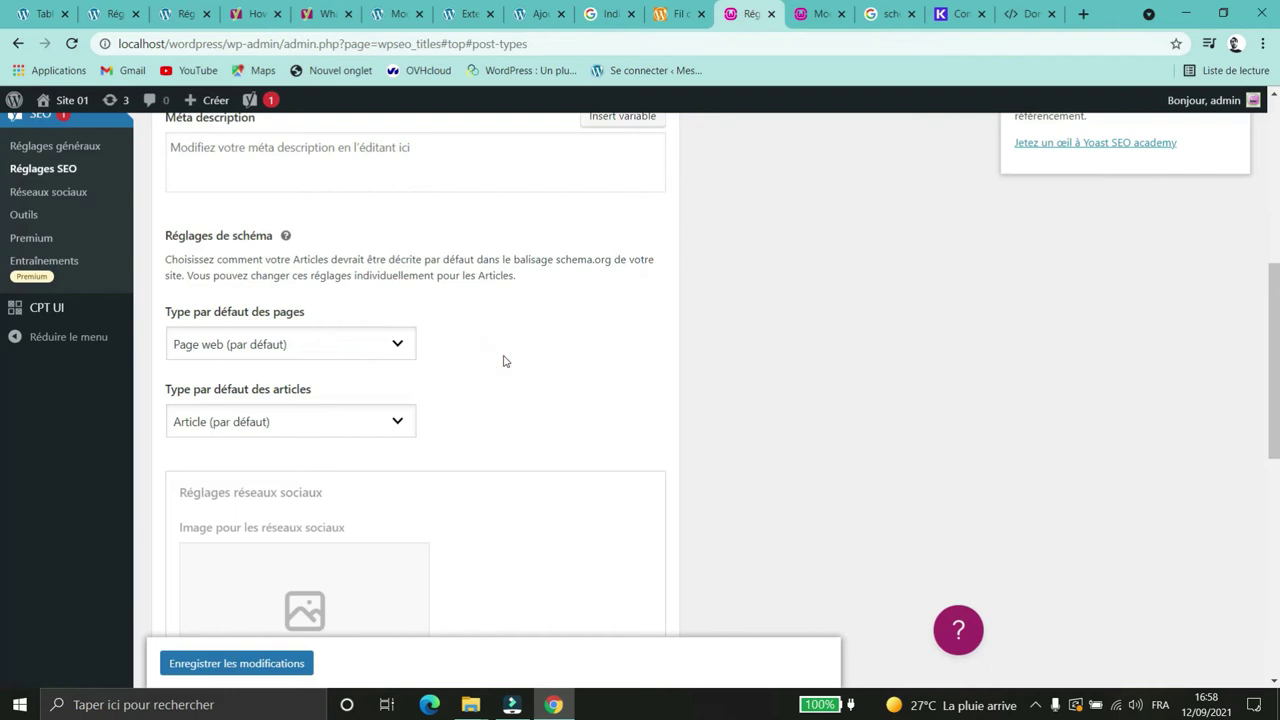
Step: Show the default article type options in the Articles schema settings, keeping Article (par défaut)
left_click(361, 337)
left_click(362, 338)
left_click(350, 421)
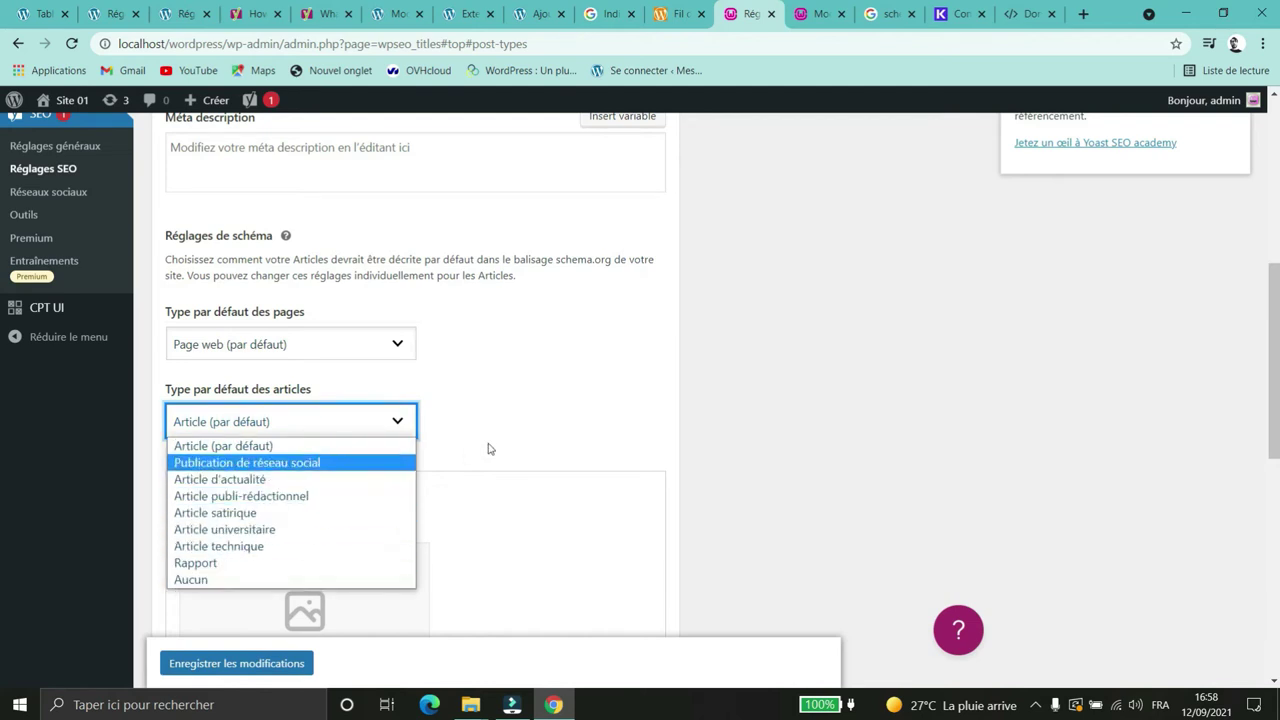
left_click(555, 420)
Step: Review the premium social network settings for Articles, covering the image, title and description fields
scroll(549, 389, "down", 3)
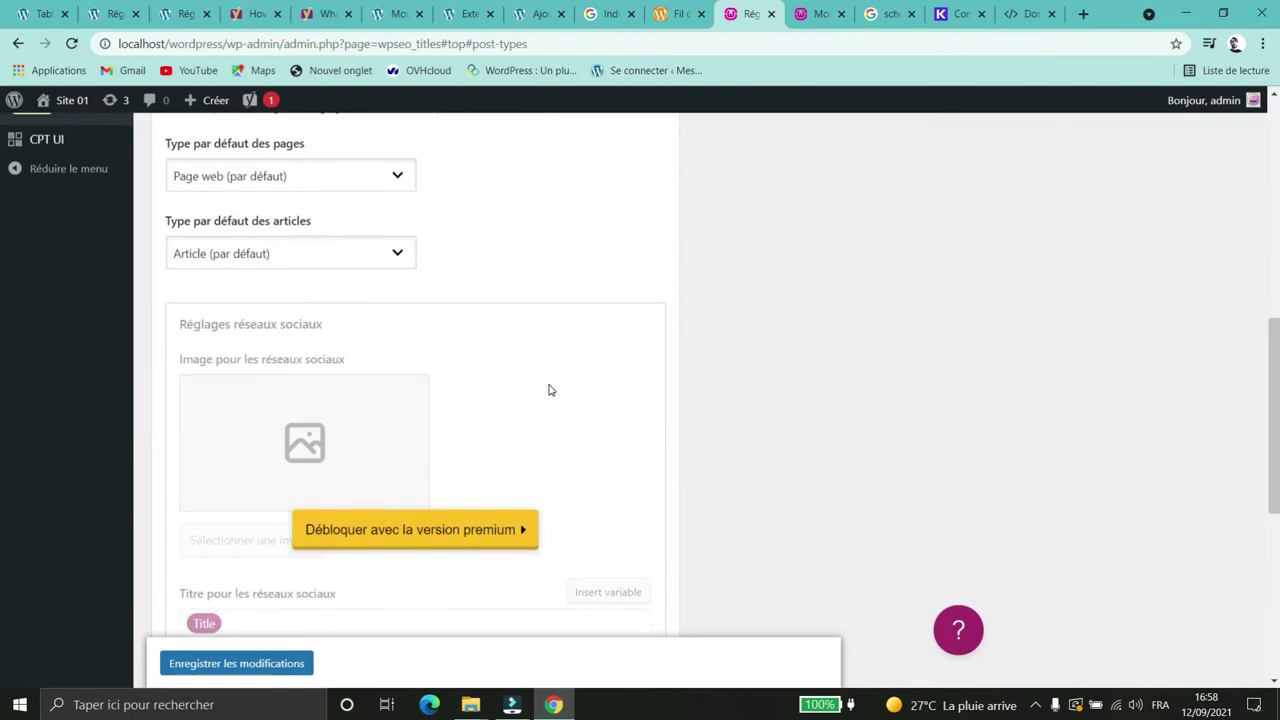
scroll(334, 440, "down", 2)
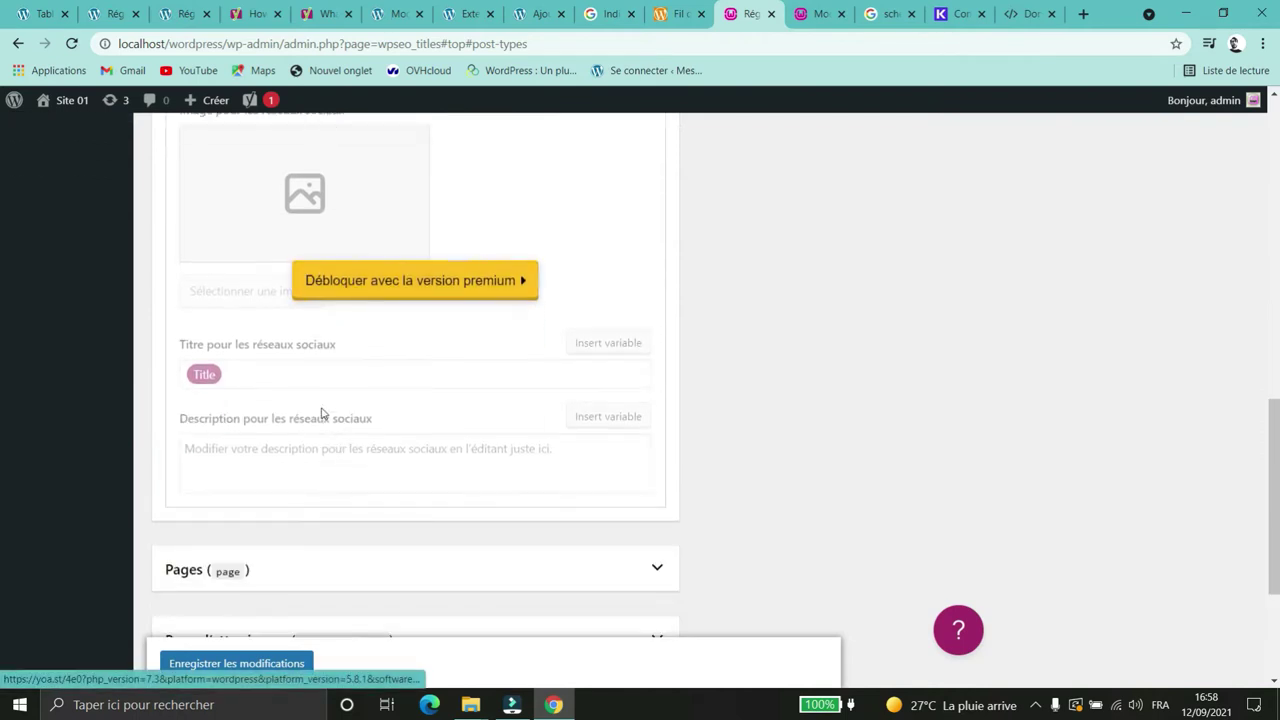
scroll(400, 350, "up", 2)
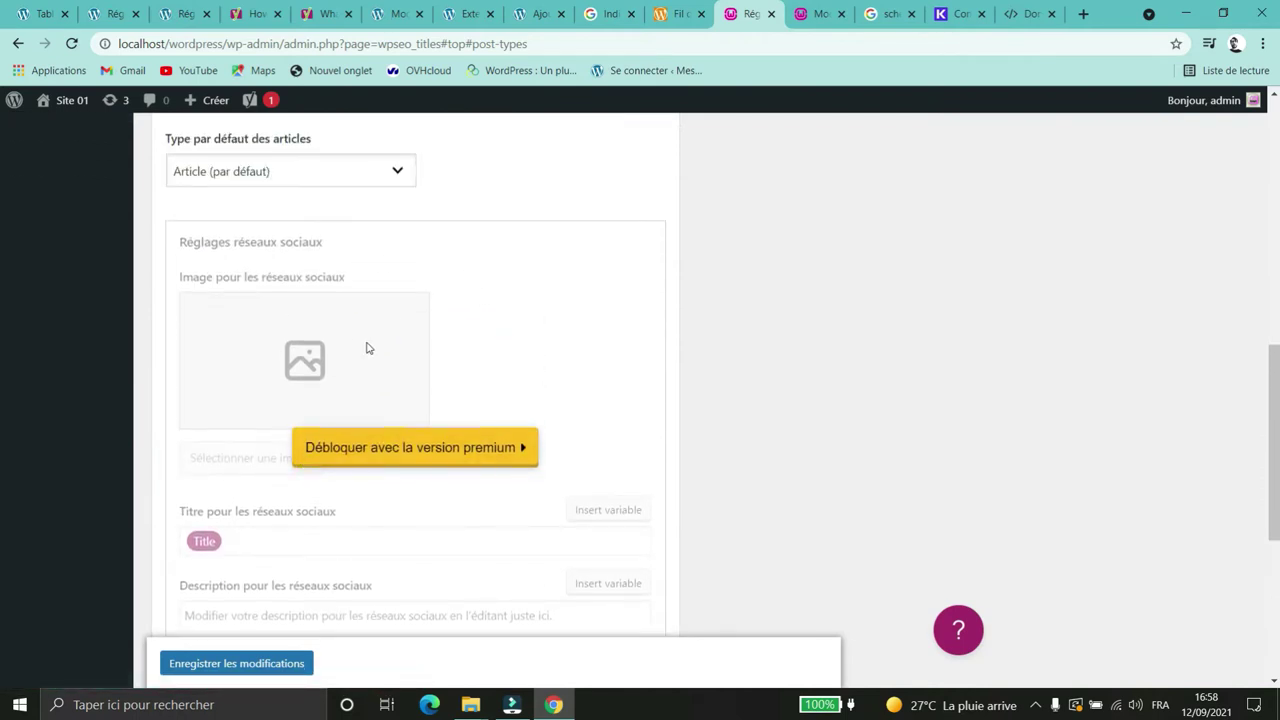
scroll(367, 348, "down", 1)
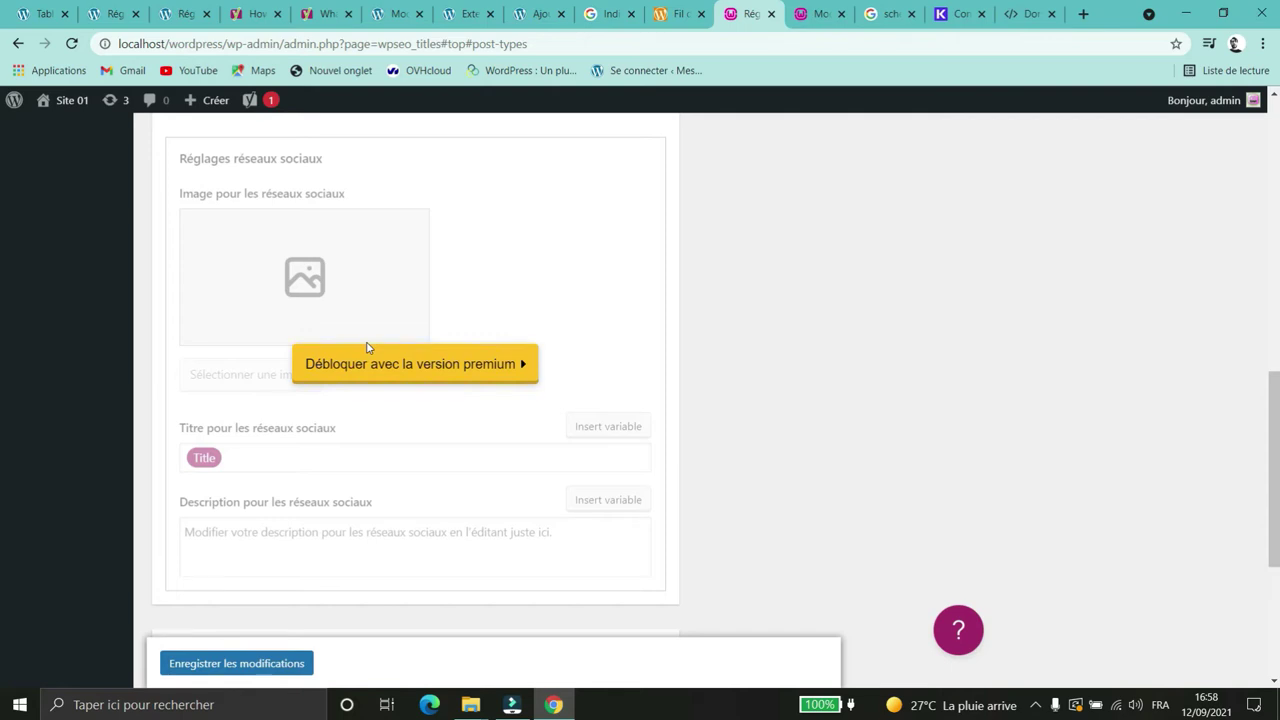
Step: Expand the Pages section in Types de publication and show its visibility, meta title and meta description settings
scroll(629, 257, "down", 3)
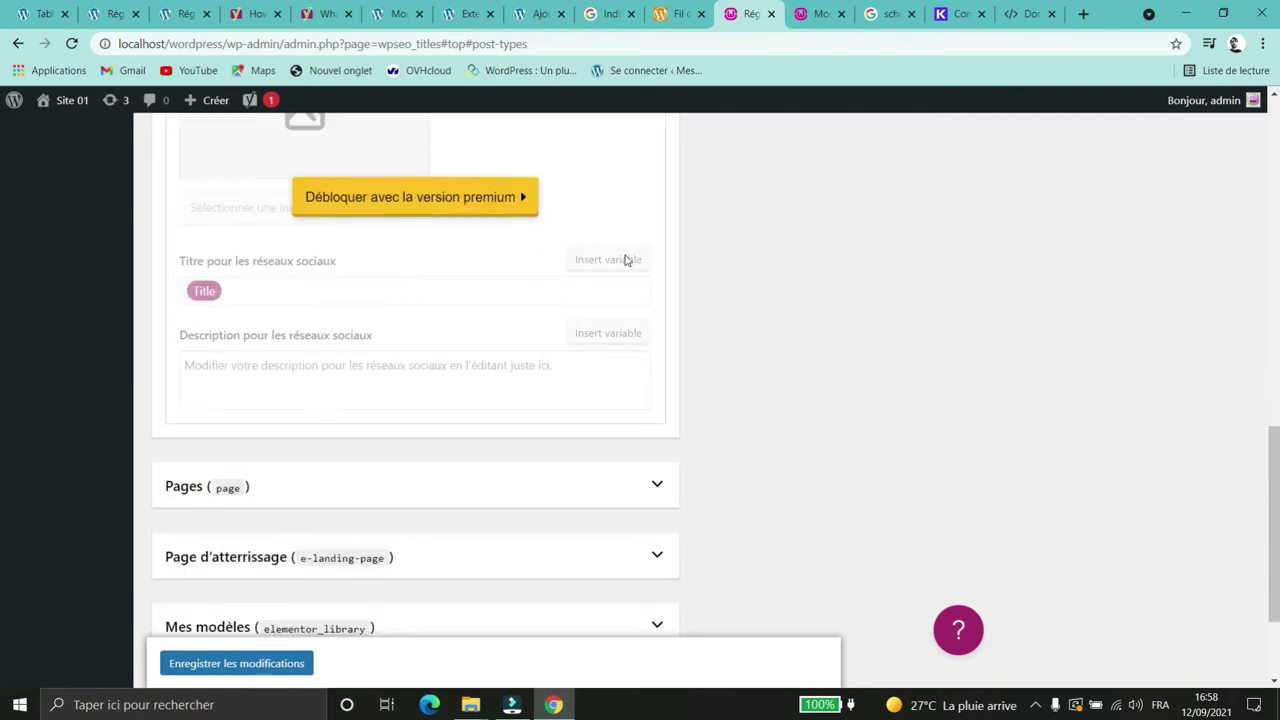
left_click(614, 329)
scroll(611, 329, "down", 7)
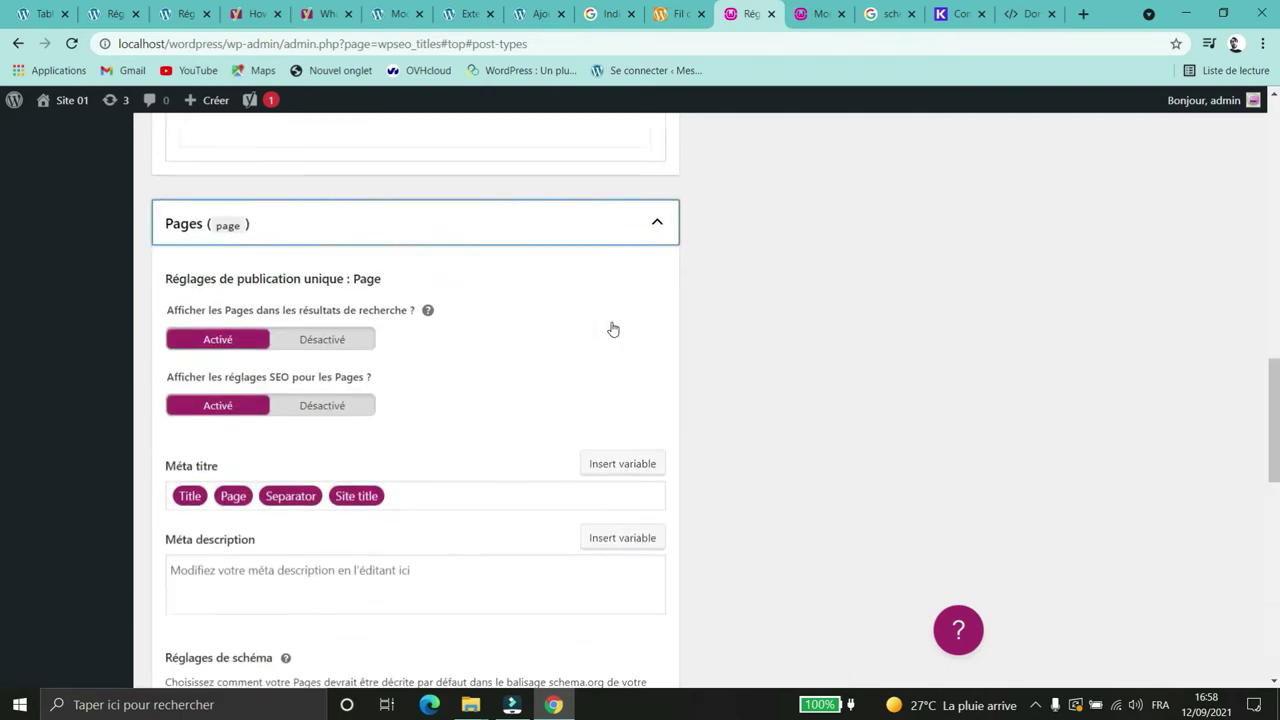
Step: Expand the Page d'atterrissage and Films sections in Types de publication, look over their settings, and collapse Films
scroll(500, 374, "down", 3)
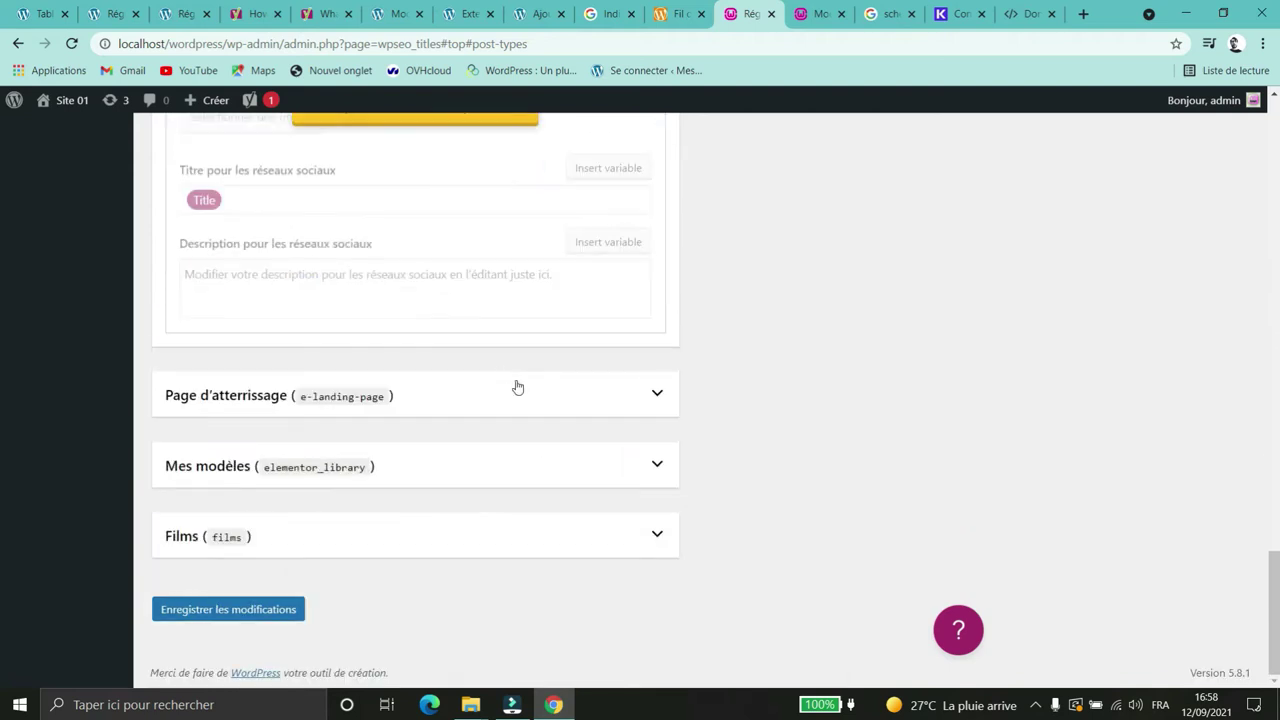
left_click(520, 386)
scroll(528, 384, "down", 4)
scroll(530, 385, "down", 5)
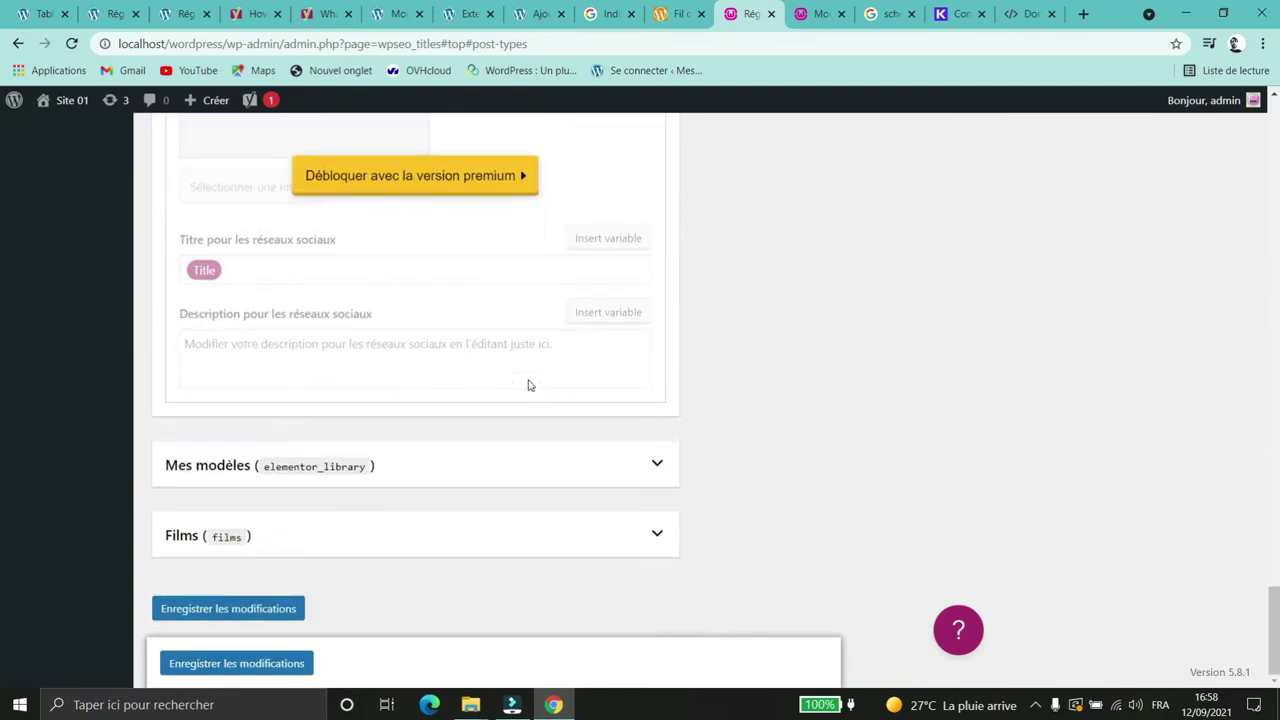
left_click(477, 522)
scroll(480, 490, "down", 4)
scroll(482, 462, "down", 4)
scroll(546, 417, "up", 6)
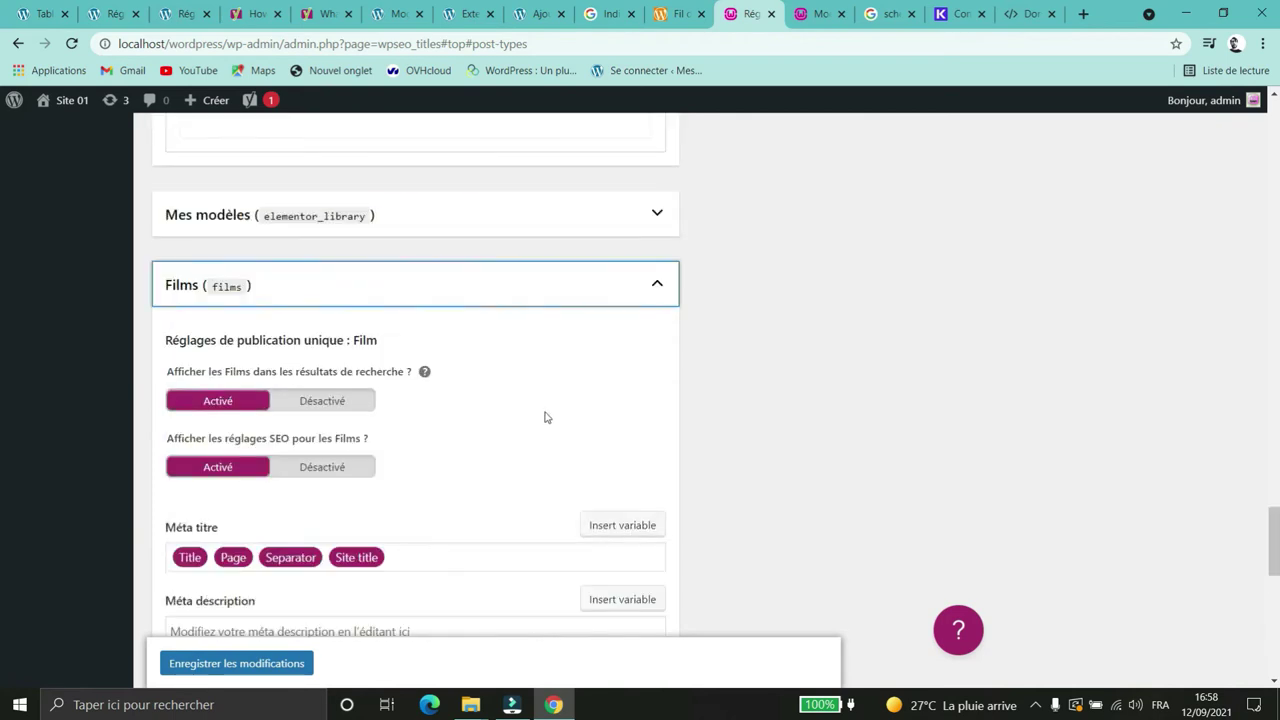
left_click(591, 287)
Step: Review the Articles section again, covering its search visibility, SEO settings, meta title and meta description options
scroll(590, 360, "up", 12)
scroll(583, 374, "down", 2)
scroll(583, 374, "up", 8)
scroll(563, 362, "up", 10)
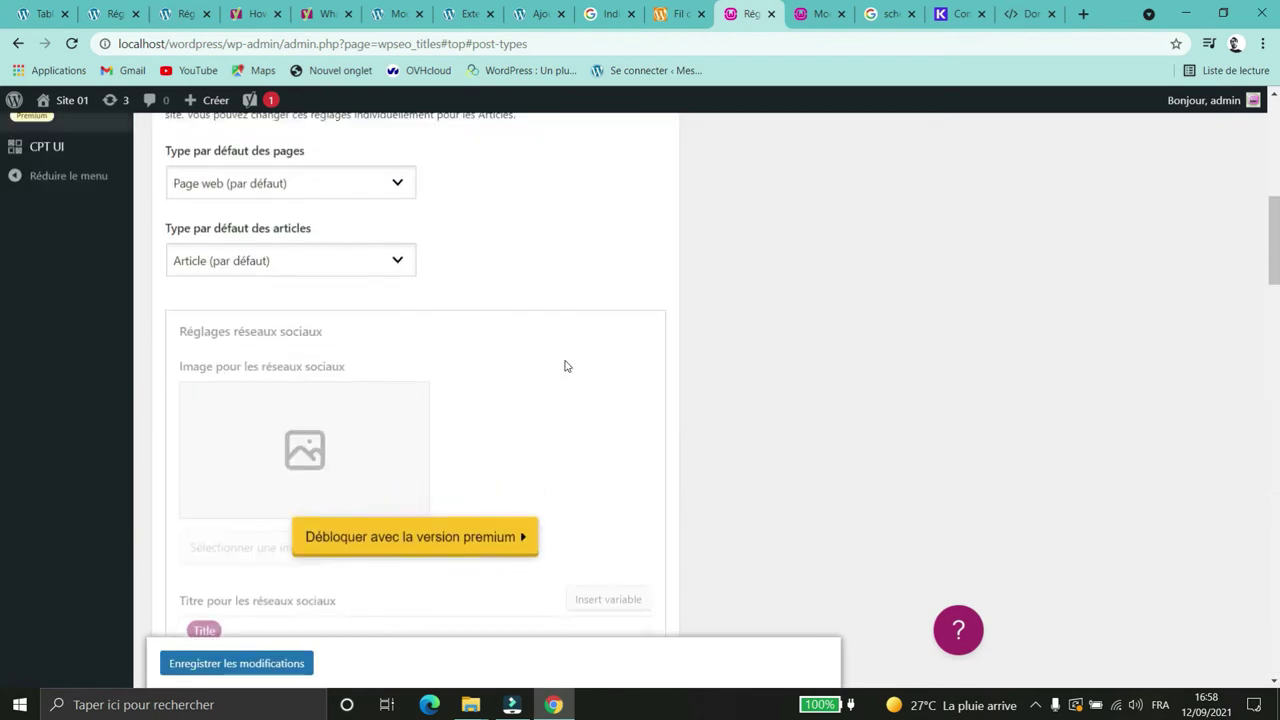
scroll(469, 309, "up", 3)
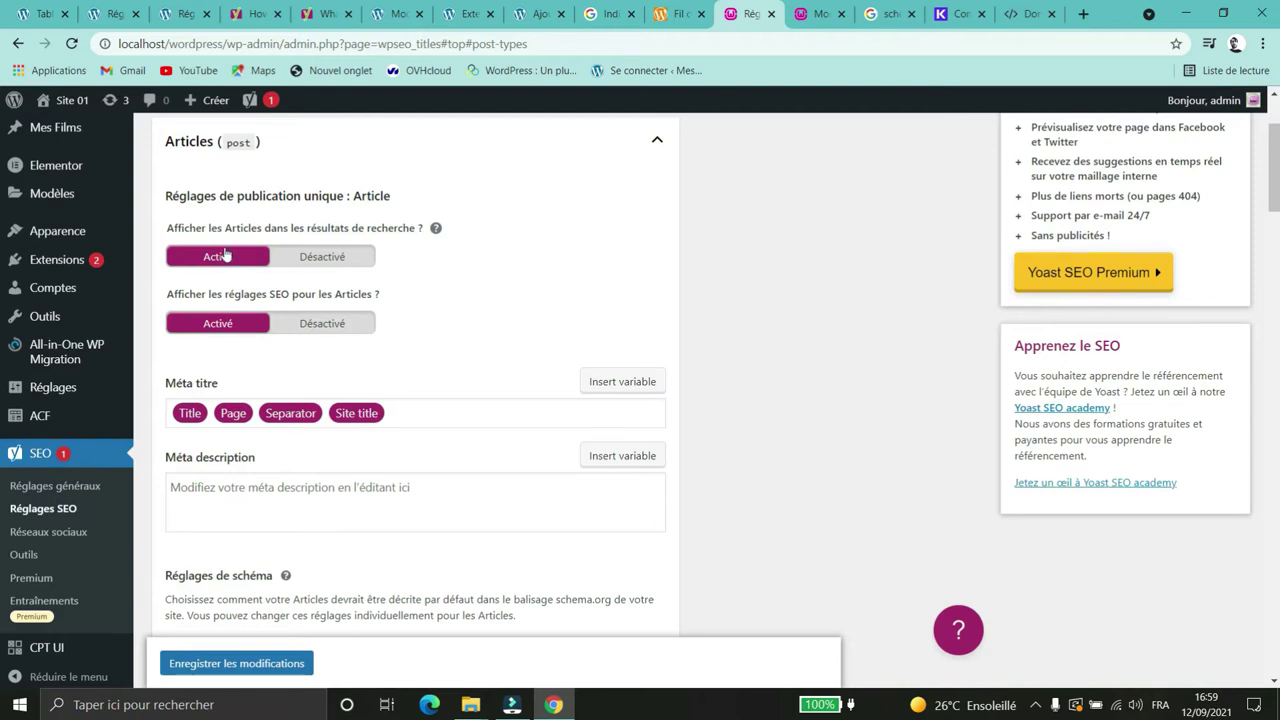
scroll(500, 242, "down", 2)
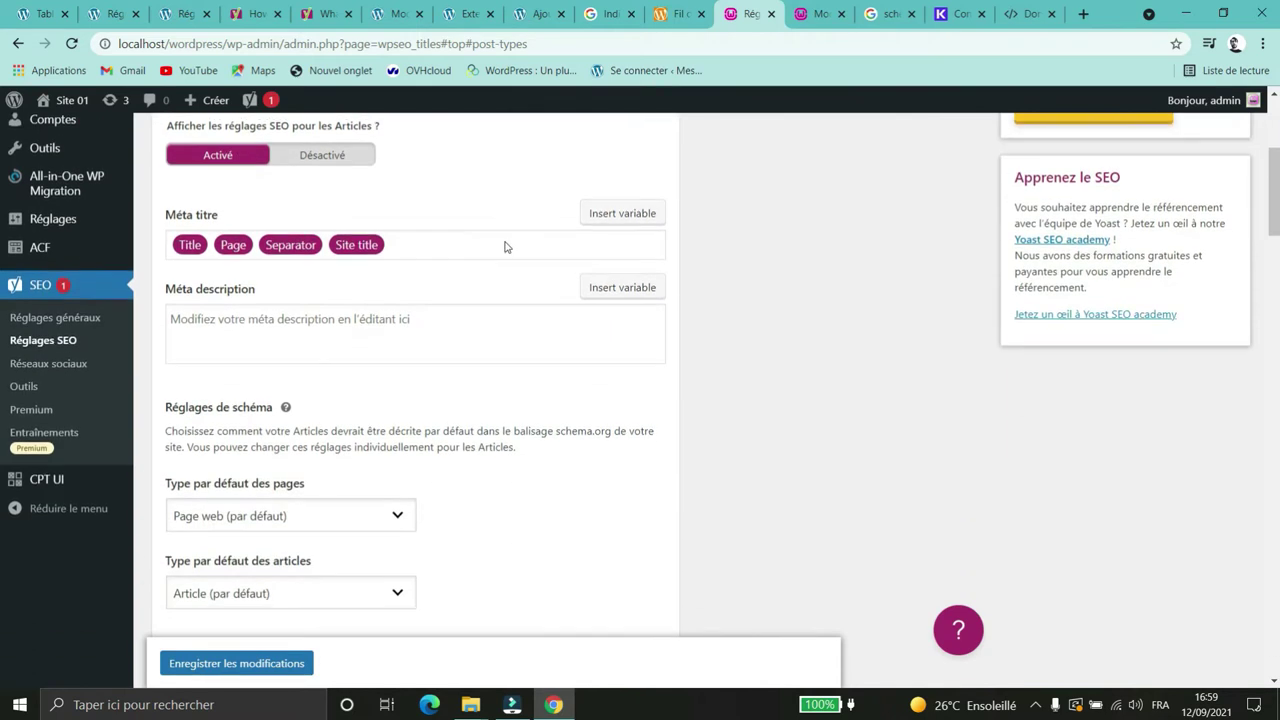
scroll(505, 247, "up", 2)
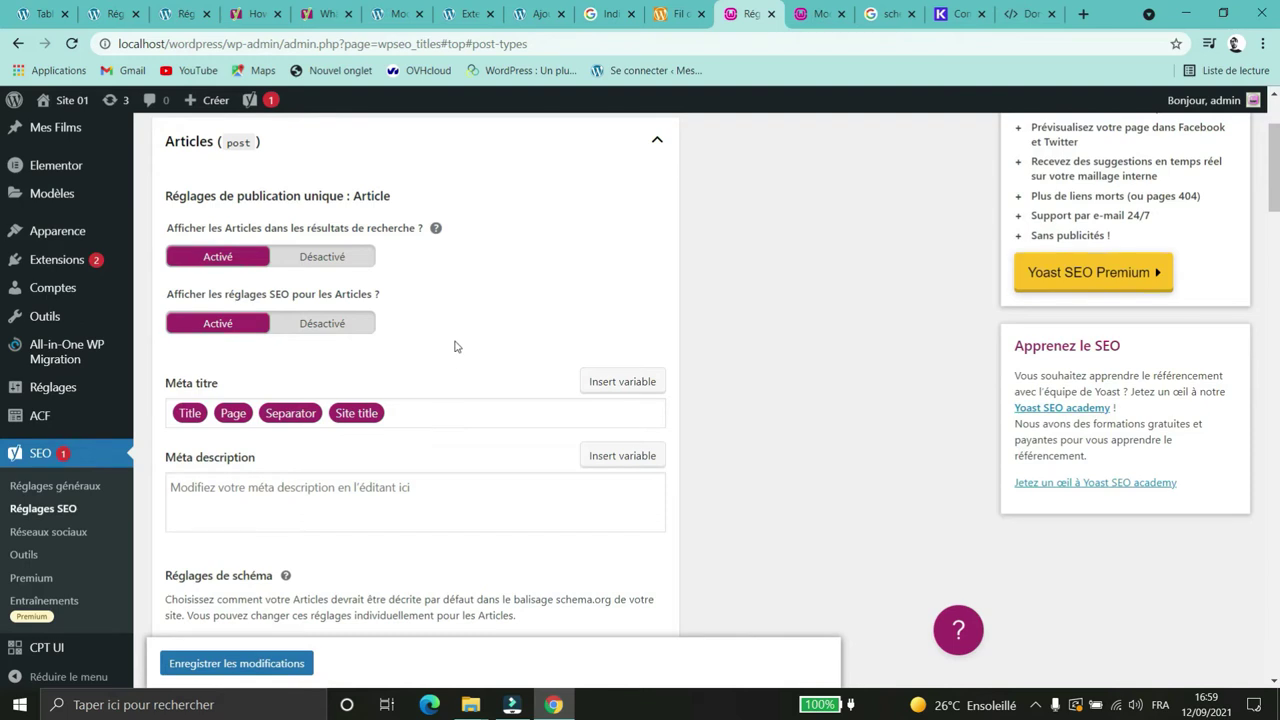
scroll(454, 346, "down", 3)
scroll(454, 346, "up", 2)
left_click(340, 432)
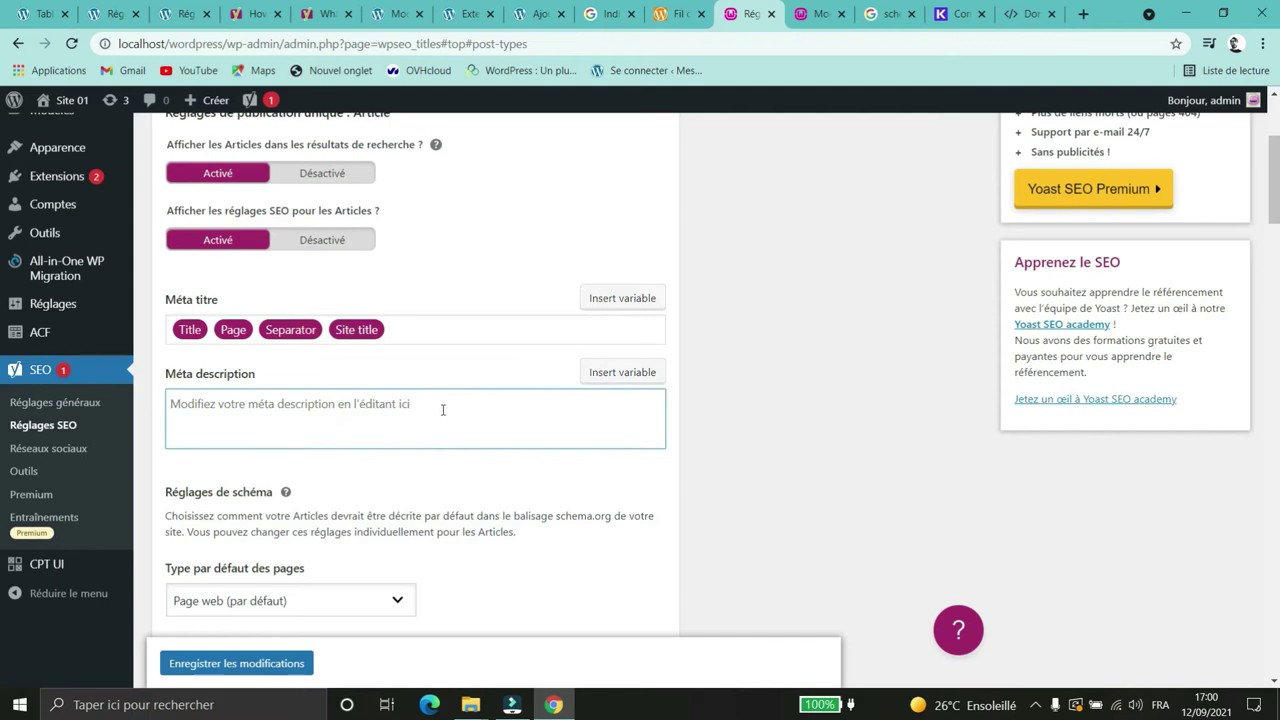
scroll(443, 415, "up", 2)
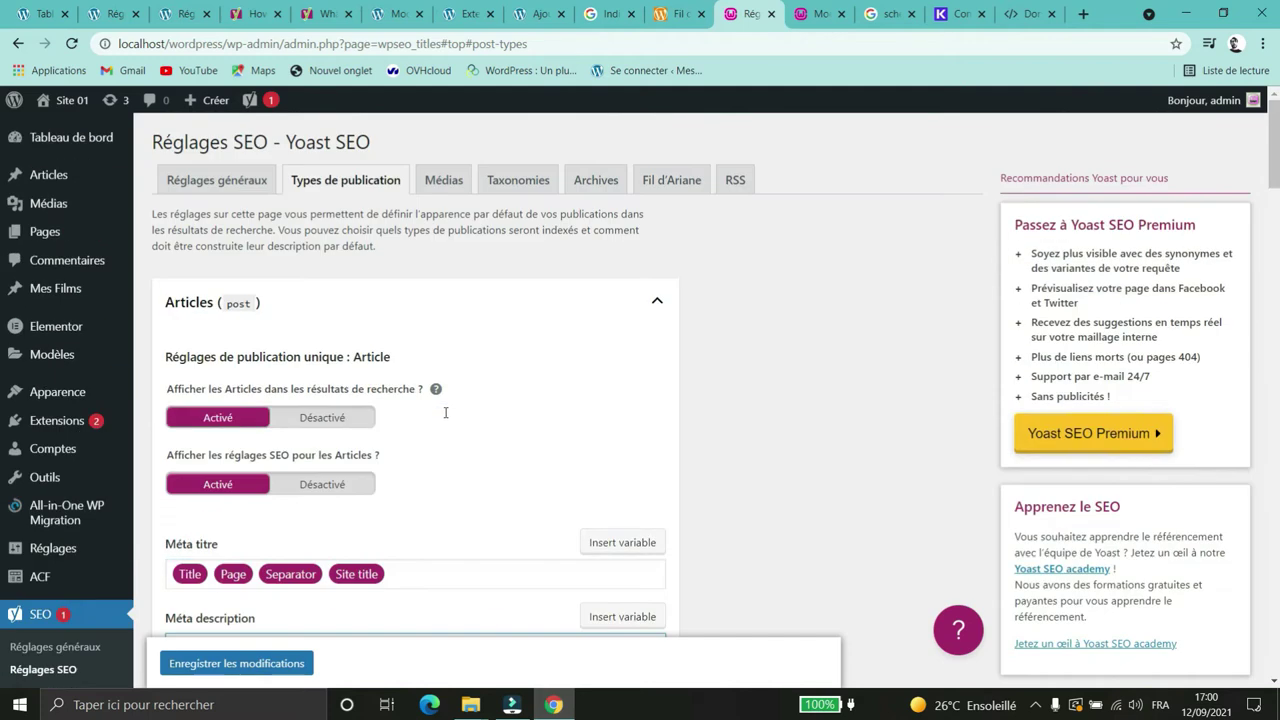
Step: Show the Médias settings for redirecting attachment URLs to the media files, keeping Oui
left_click(445, 182)
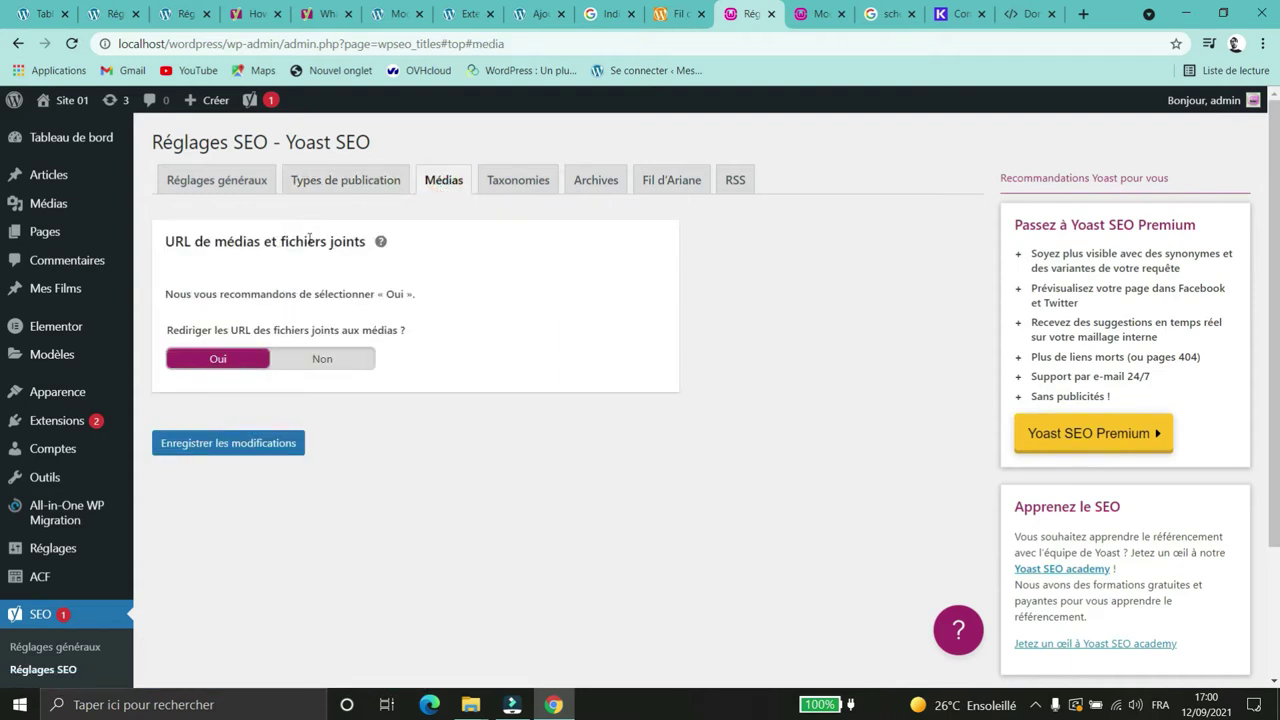
left_click(440, 499)
left_click(642, 421)
Step: Open the Taxonomies settings and collapse the Catégories section
left_click(535, 185)
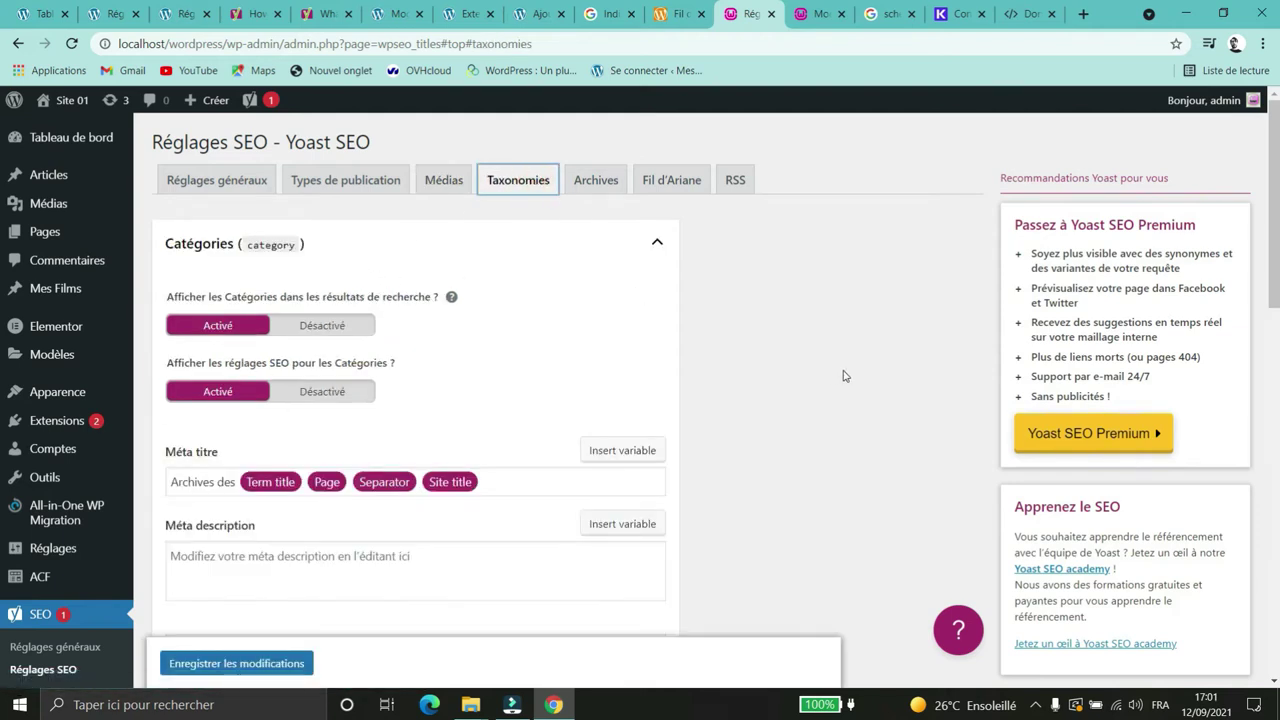
left_click(628, 249)
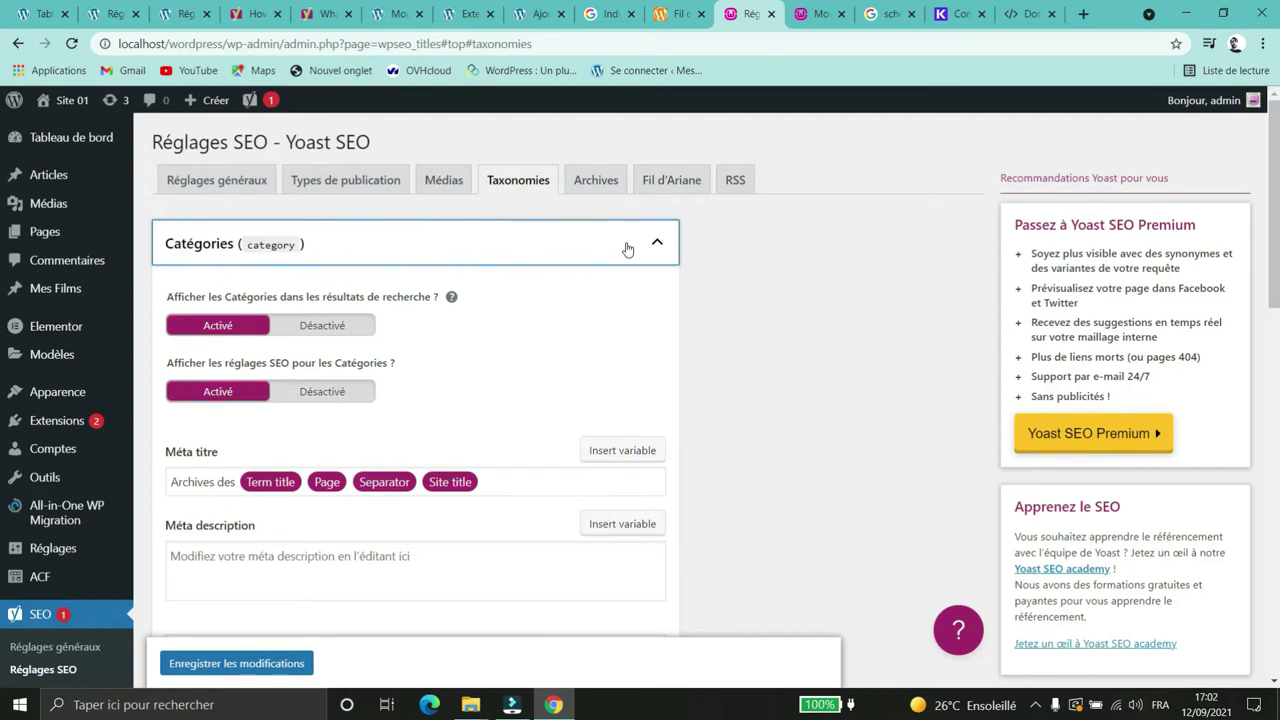
left_click(628, 249)
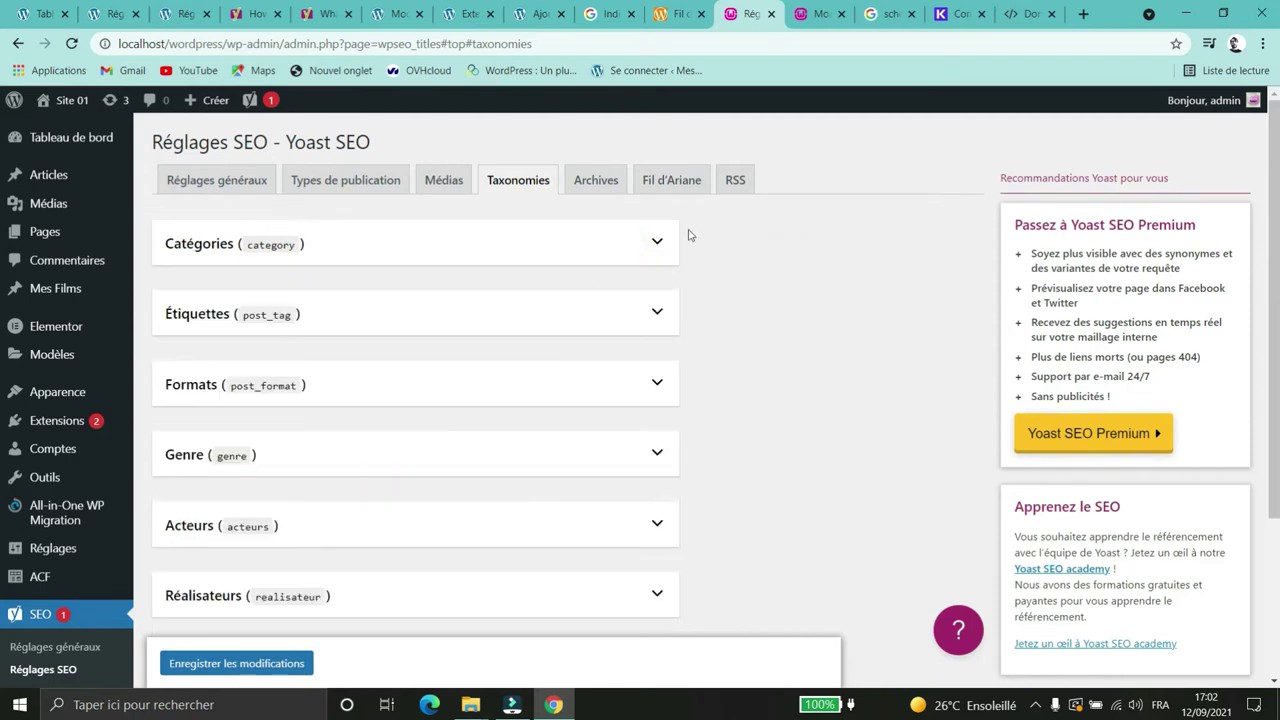
Step: Look through the list of taxonomies, from Catégories and Étiquettes to Dates de Sortie
scroll(651, 242, "down", 1)
scroll(640, 300, "down", 2)
scroll(646, 349, "up", 2)
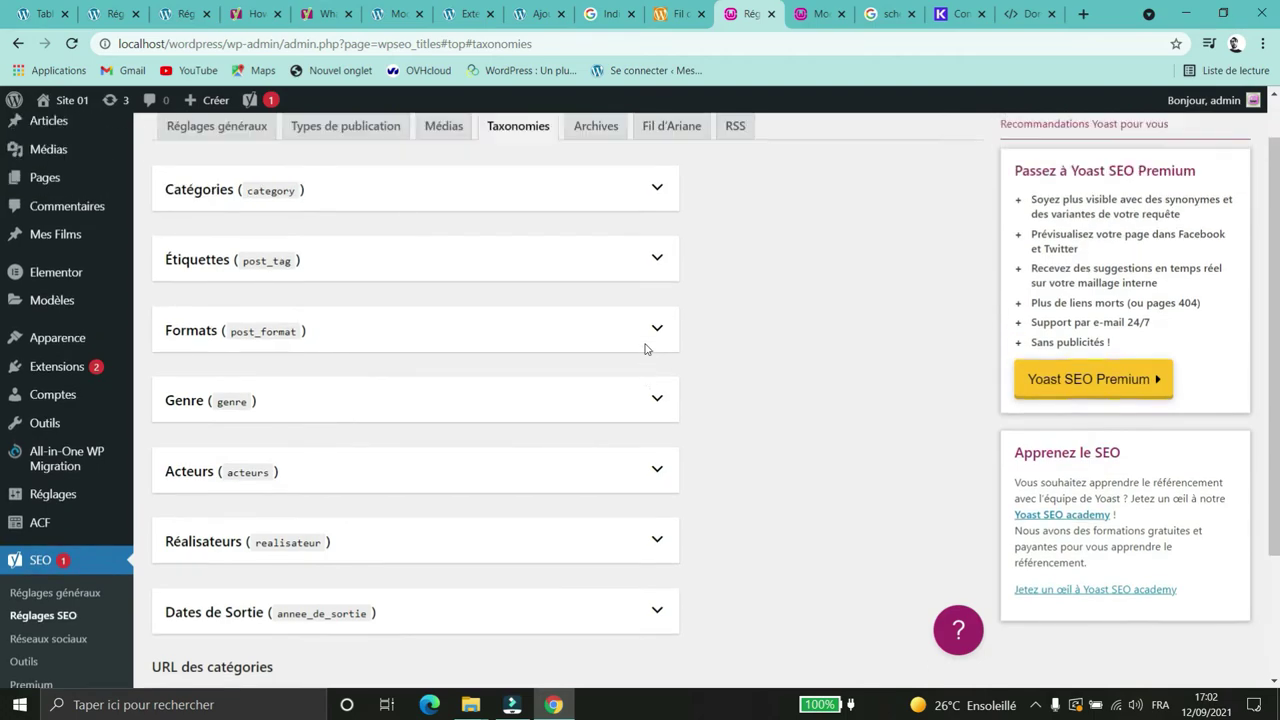
scroll(645, 349, "down", 1)
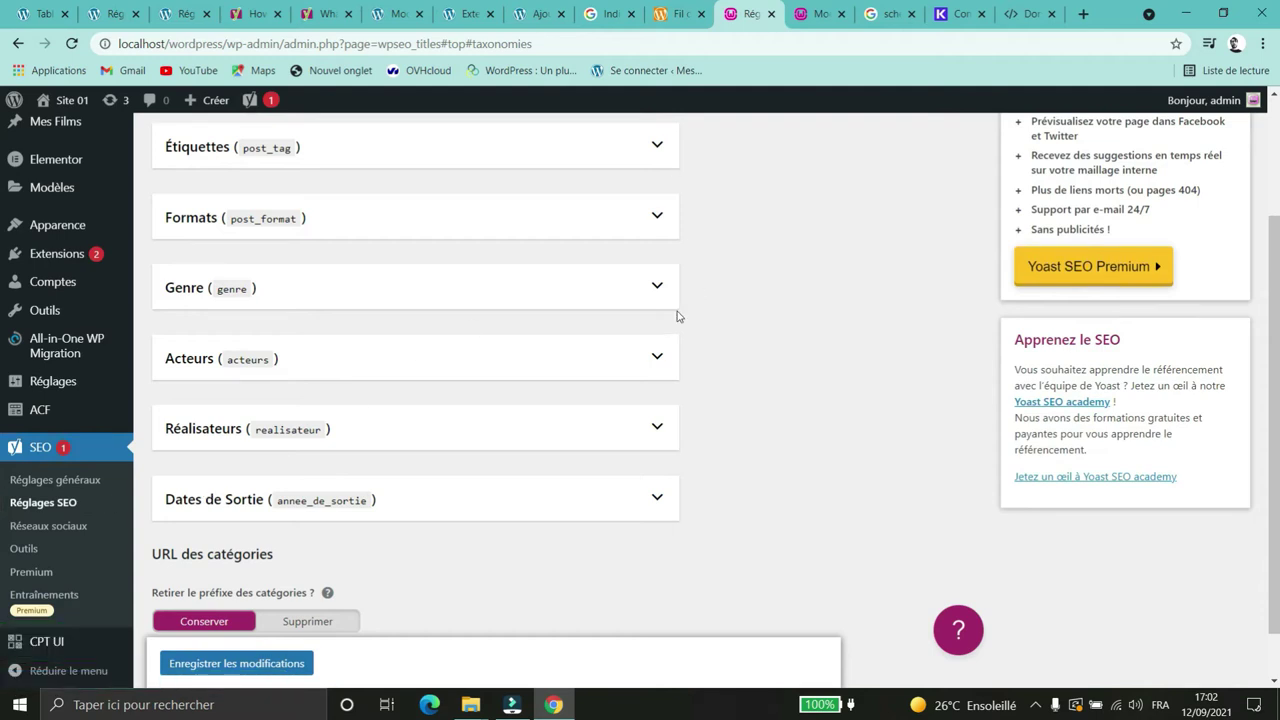
scroll(423, 423, "up", 3)
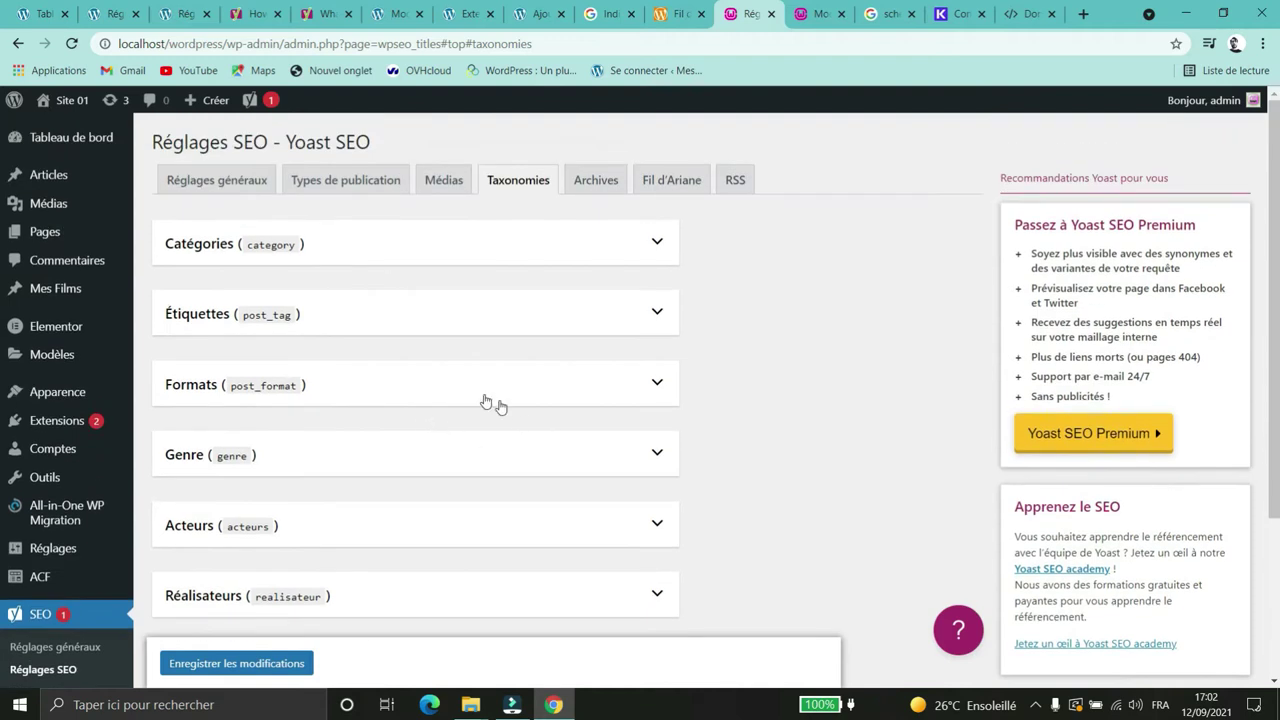
mouse_move(46, 184)
scroll(634, 309, "down", 2)
scroll(776, 512, "up", 2)
scroll(309, 463, "down", 1)
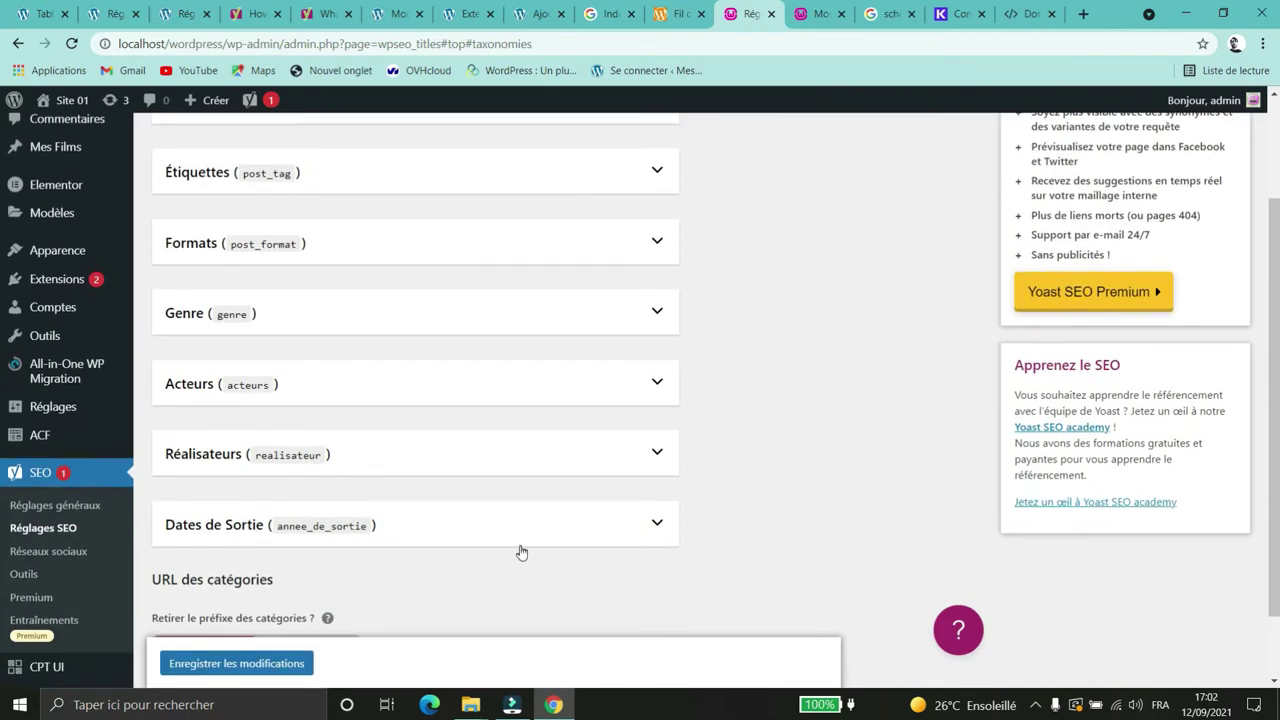
Step: Briefly expand and collapse the taxonomy sections one after another, leaving the Catégories section expanded
double_click(628, 520)
left_click(593, 467)
left_click(593, 467)
double_click(557, 366)
scroll(659, 262, "up", 2)
left_click(658, 259)
left_click(658, 254)
left_click(639, 314)
left_click(637, 311)
left_click(594, 381)
left_click(595, 381)
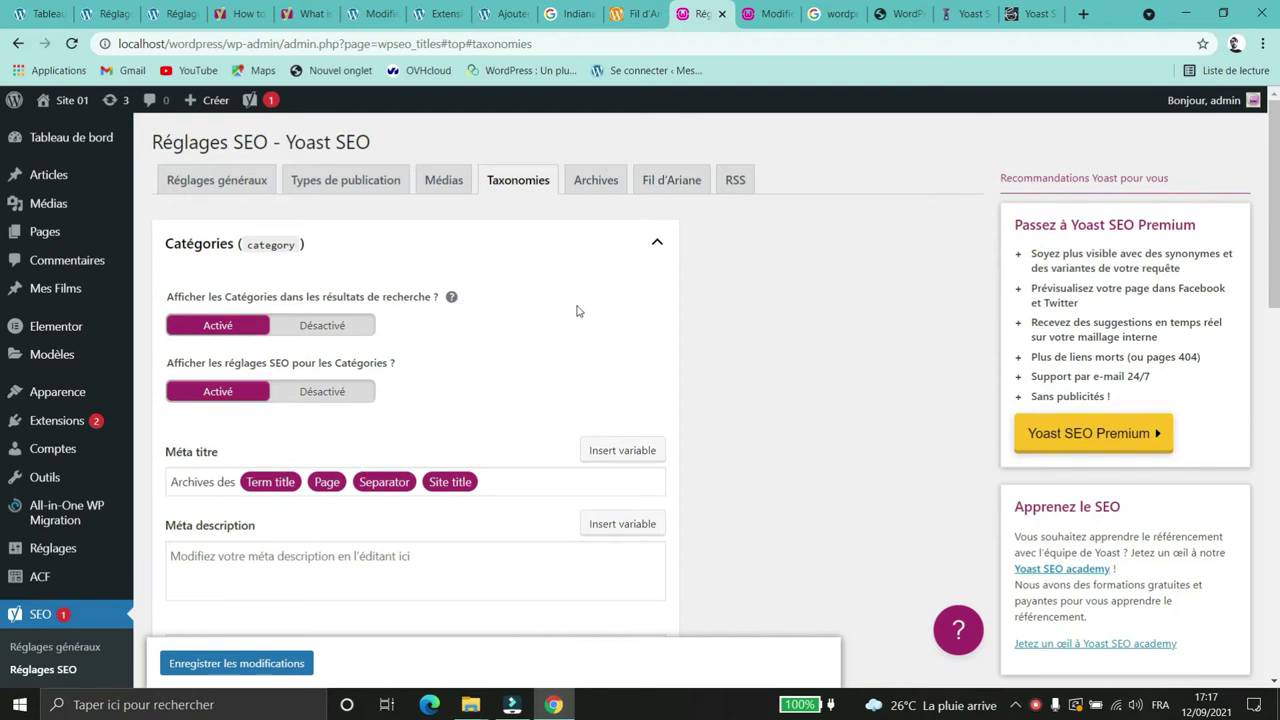
left_click(619, 249)
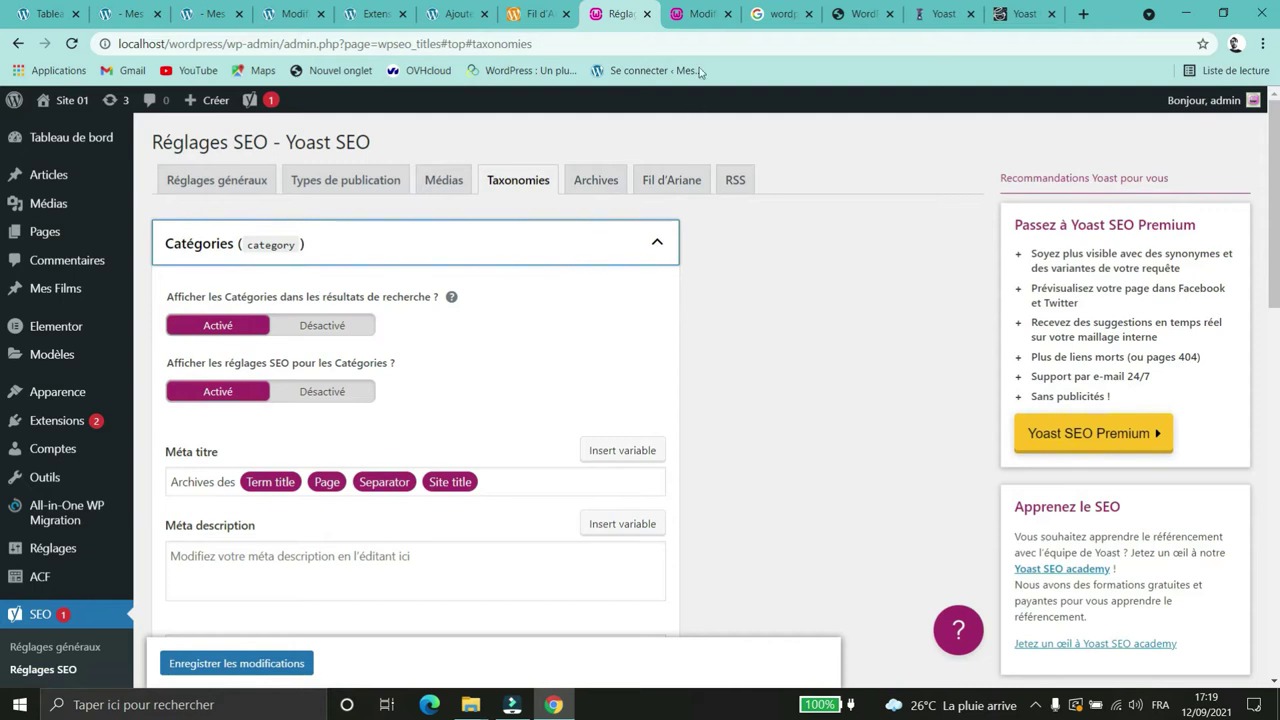
Step: Open the Le Cocktail Faux-Jito article from the example site's blog and show its Soft category archive page
left_click(768, 16)
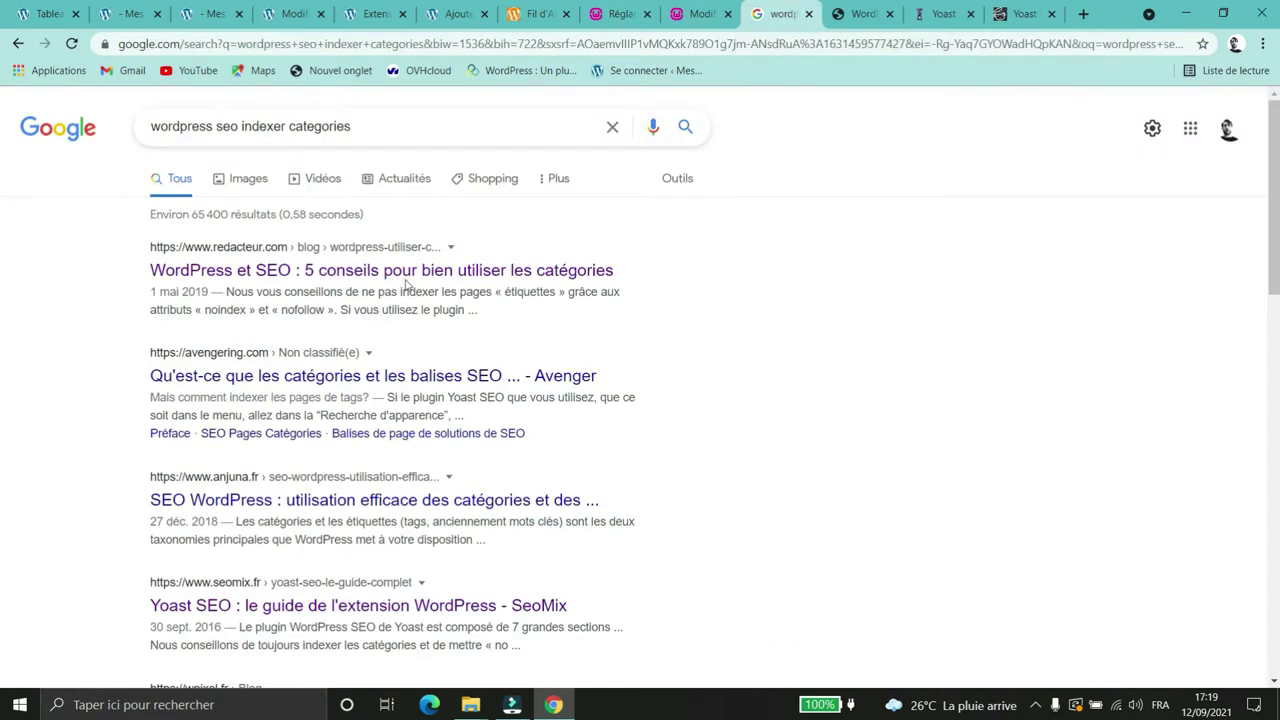
left_click(205, 14)
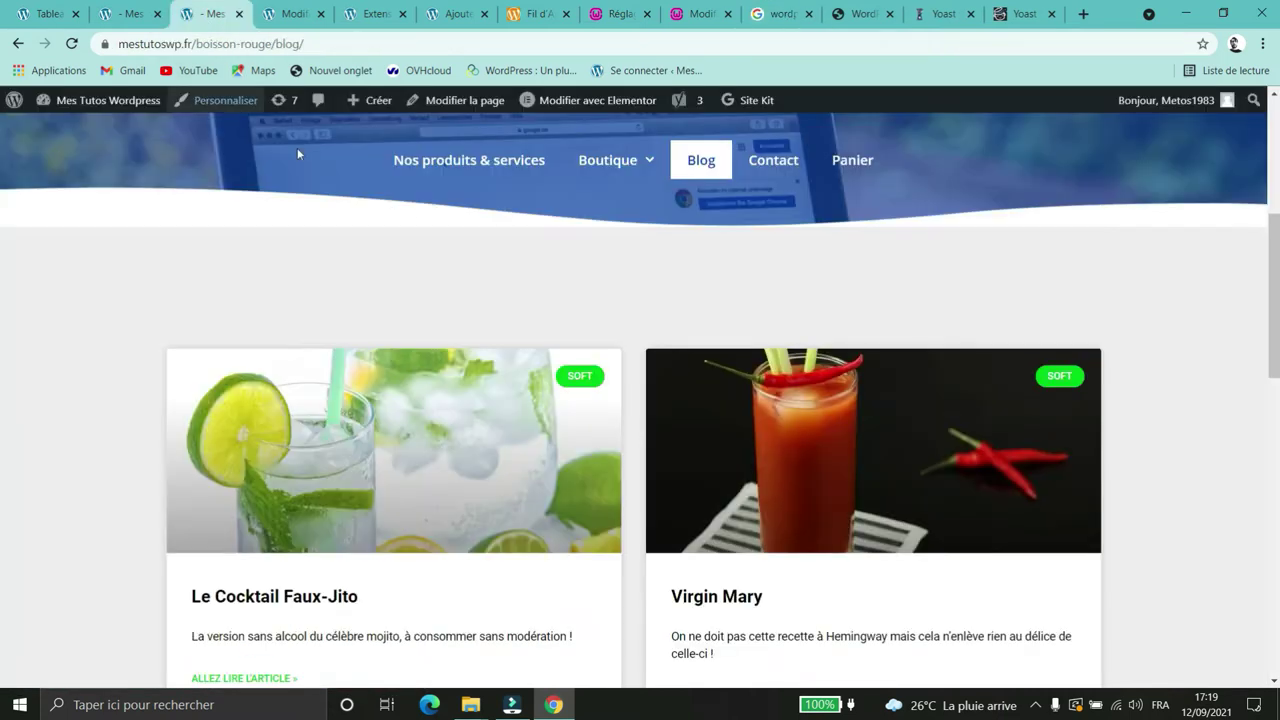
scroll(243, 529, "down", 2)
left_click(247, 429)
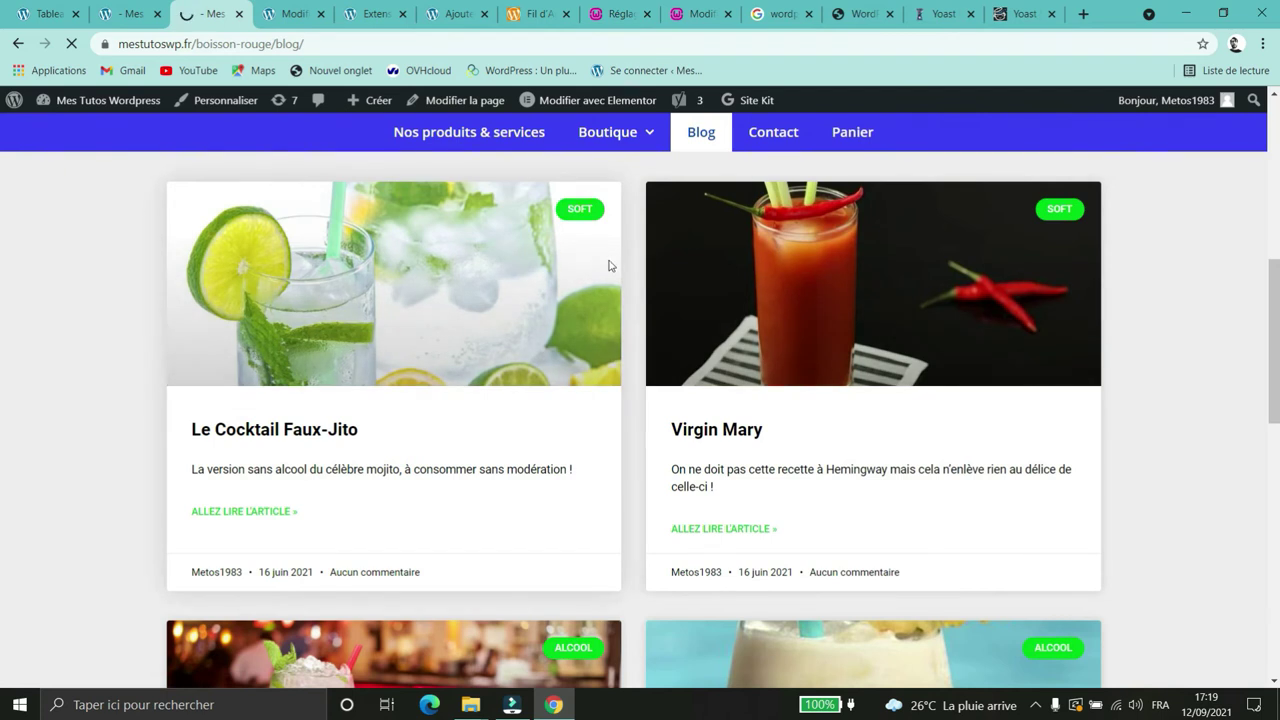
scroll(937, 371, "down", 8)
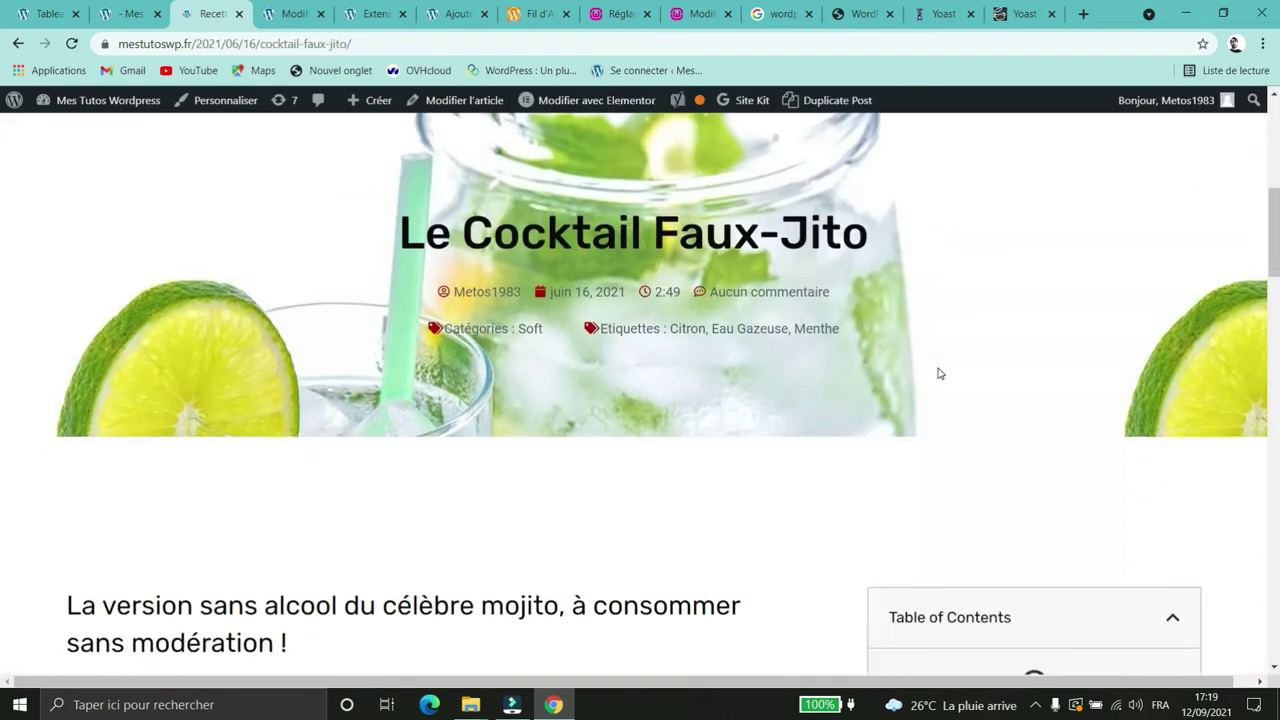
scroll(609, 396, "up", 2)
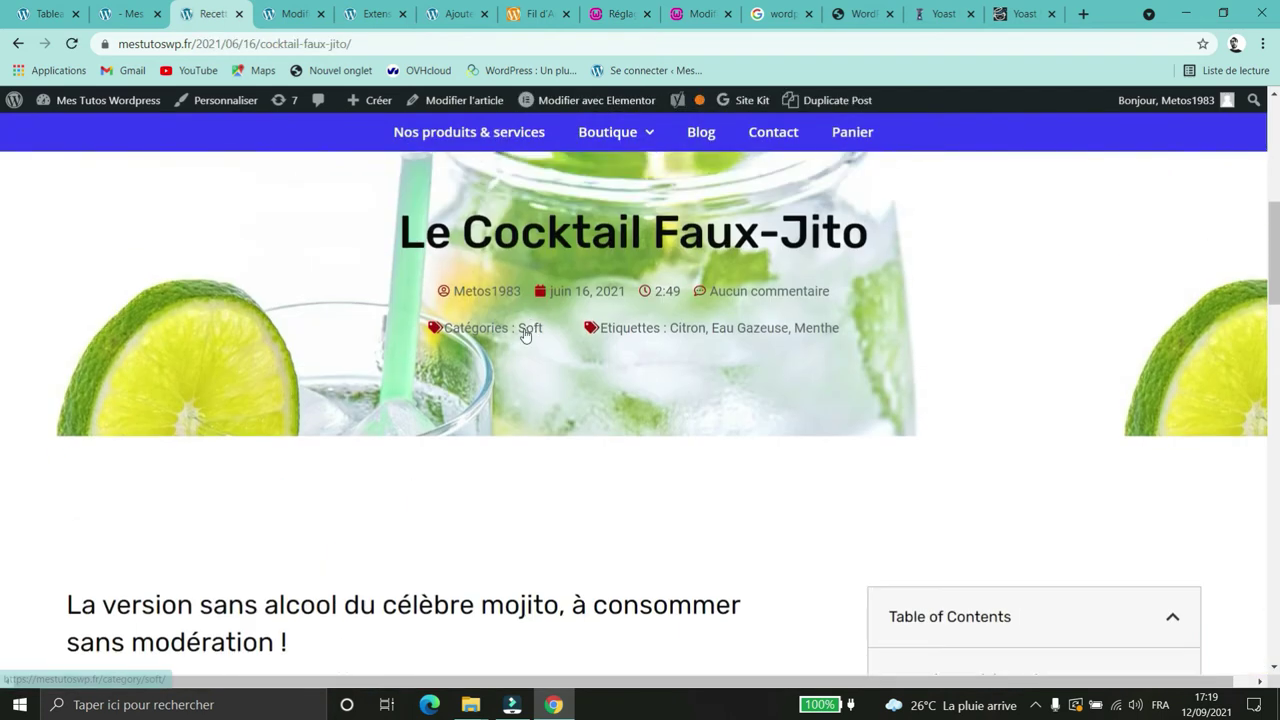
left_click(524, 331)
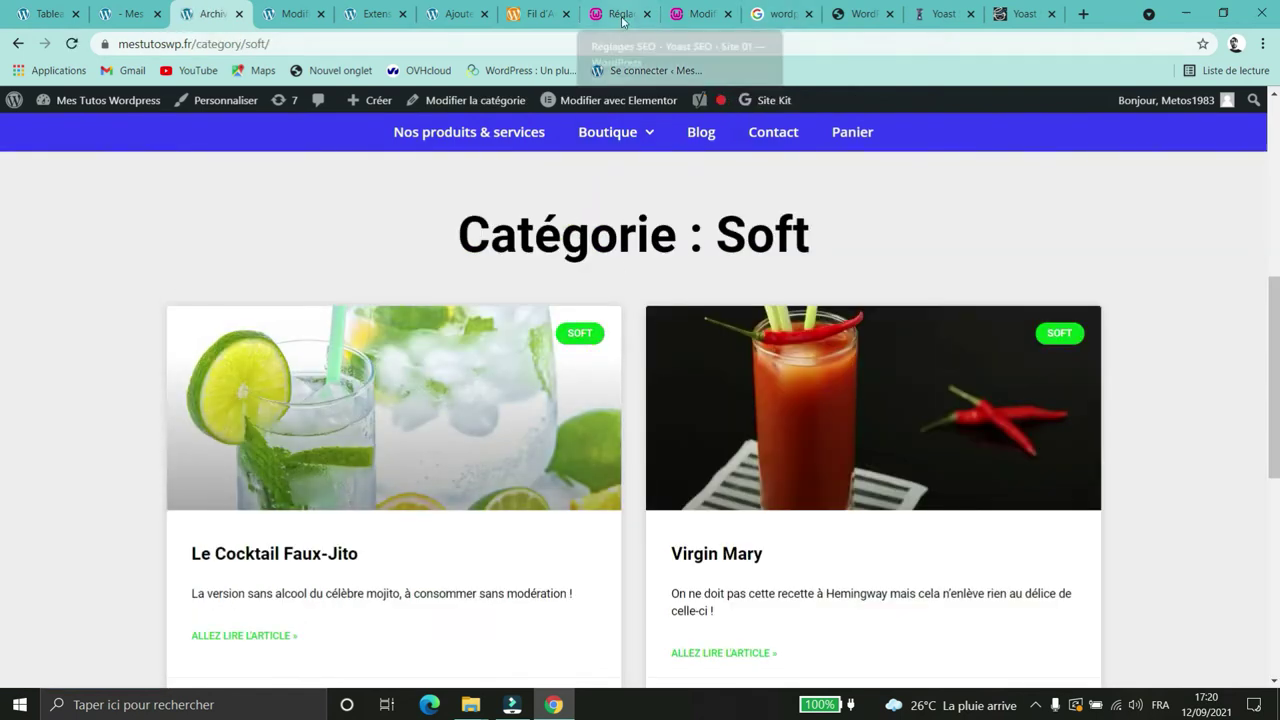
Step: Return to the Yoast Taxonomies settings and switch the SEO settings for Catégories off and back to Activé
left_click(620, 14)
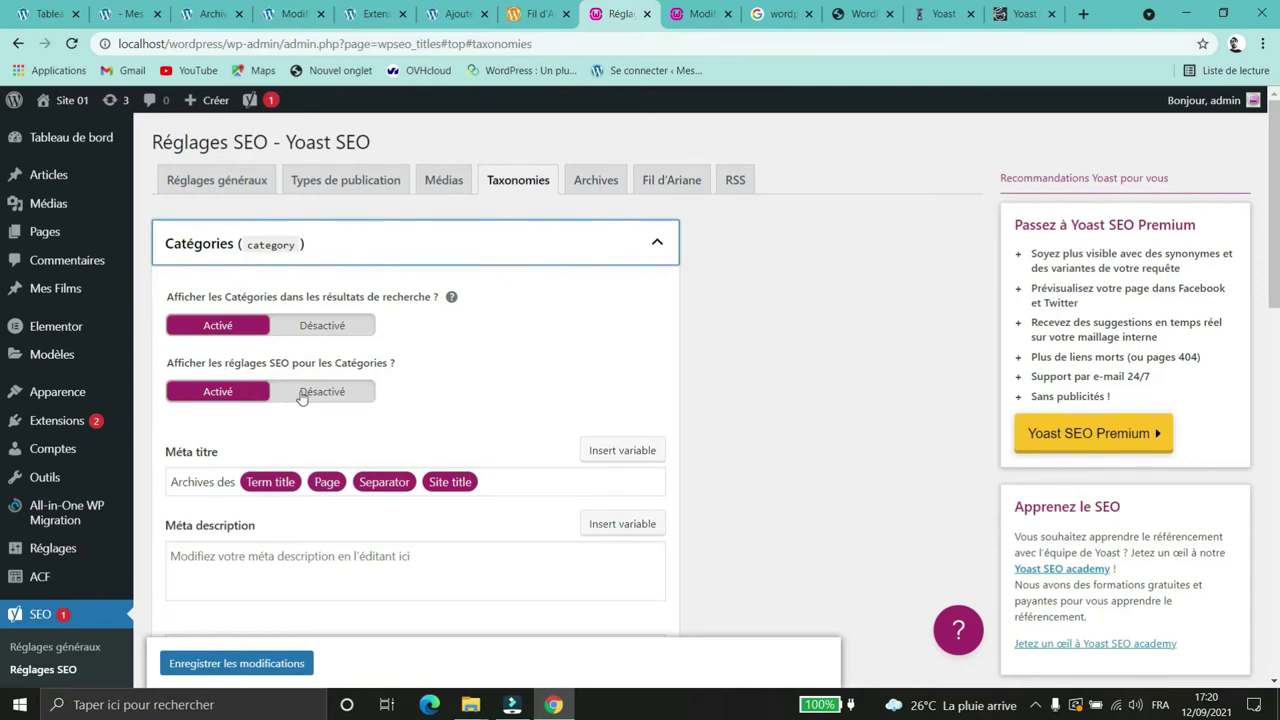
left_click(303, 396)
left_click(203, 389)
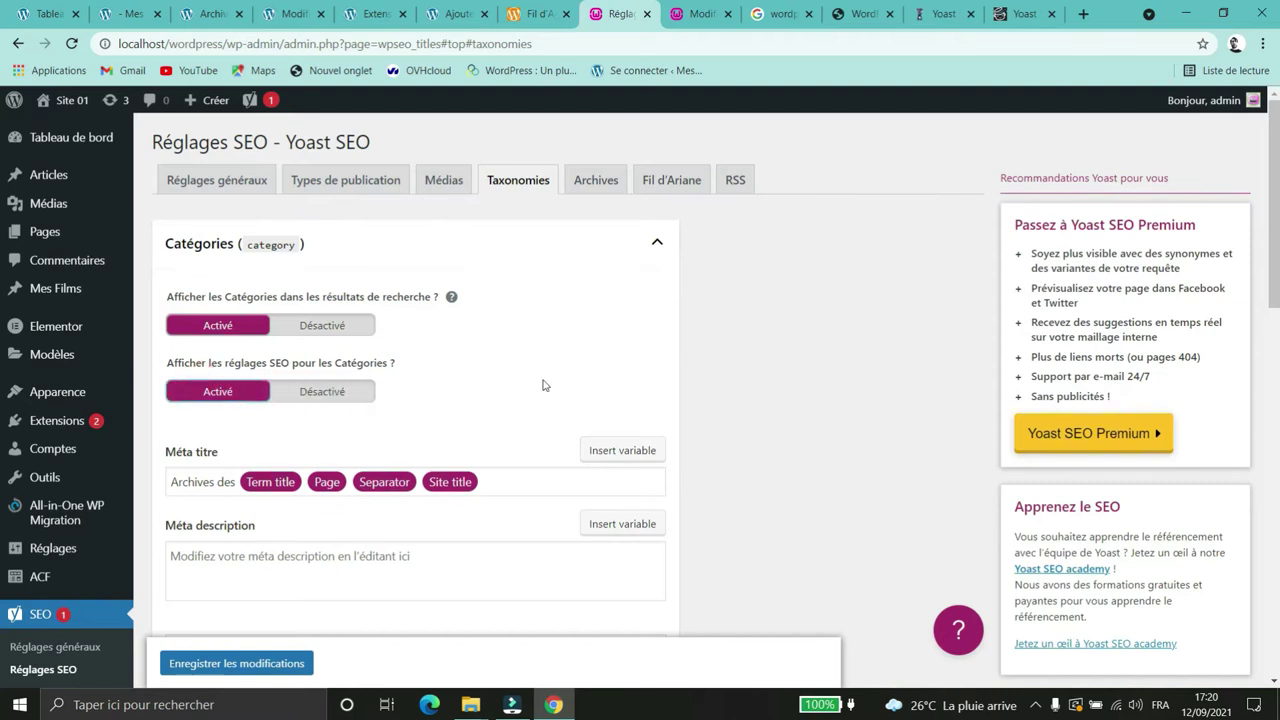
Step: Review the Catégories meta title with its Archives des prefix, the meta description and the premium social network settings
scroll(567, 375, "down", 1)
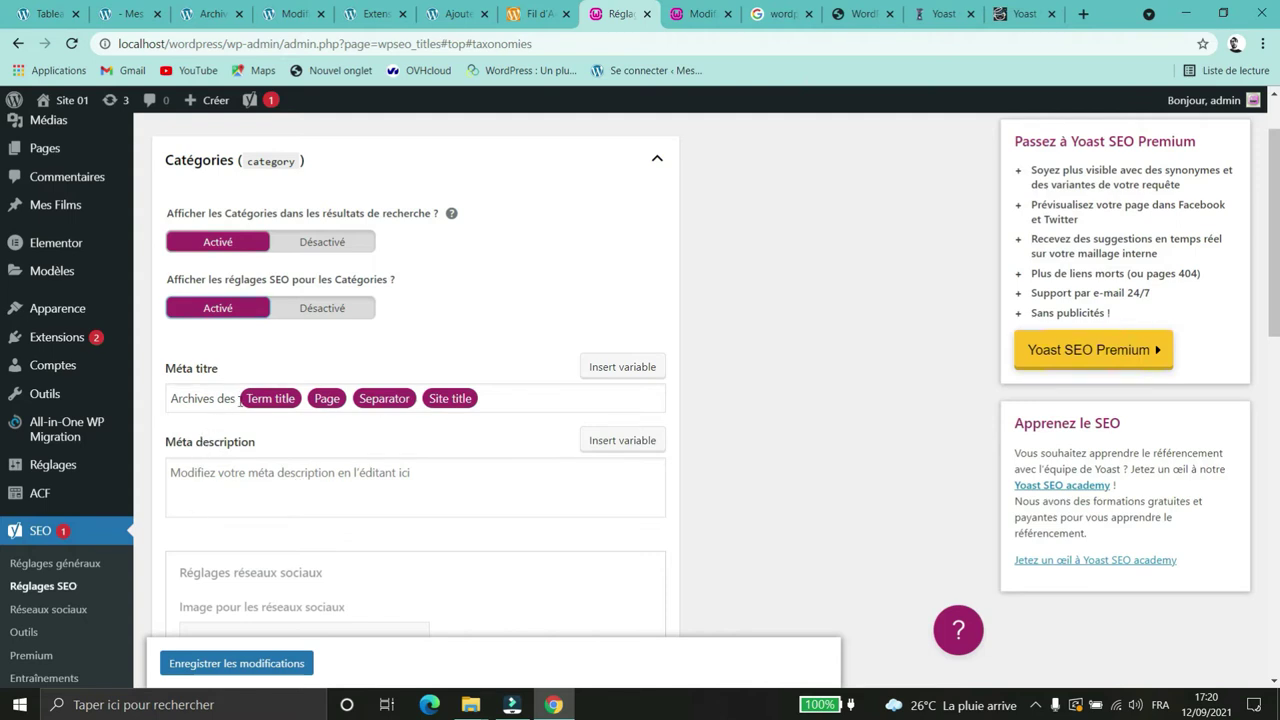
left_click_drag(178, 398, 214, 398)
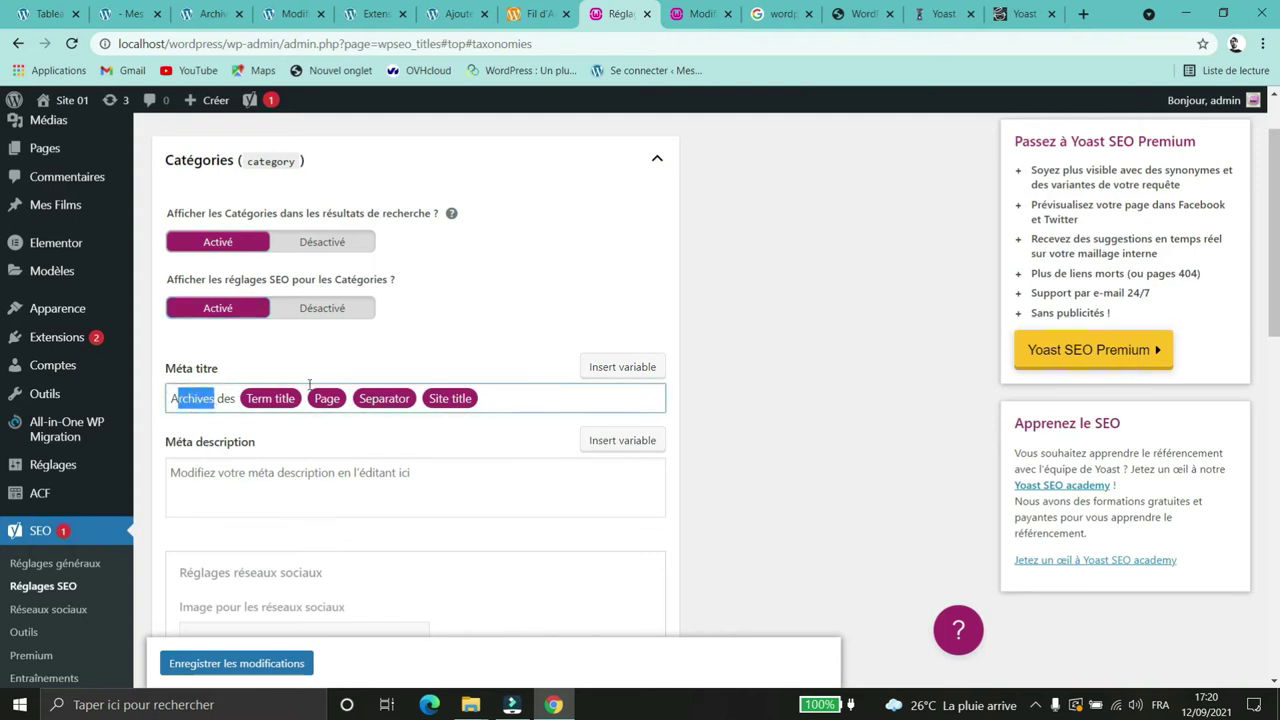
left_click(260, 492)
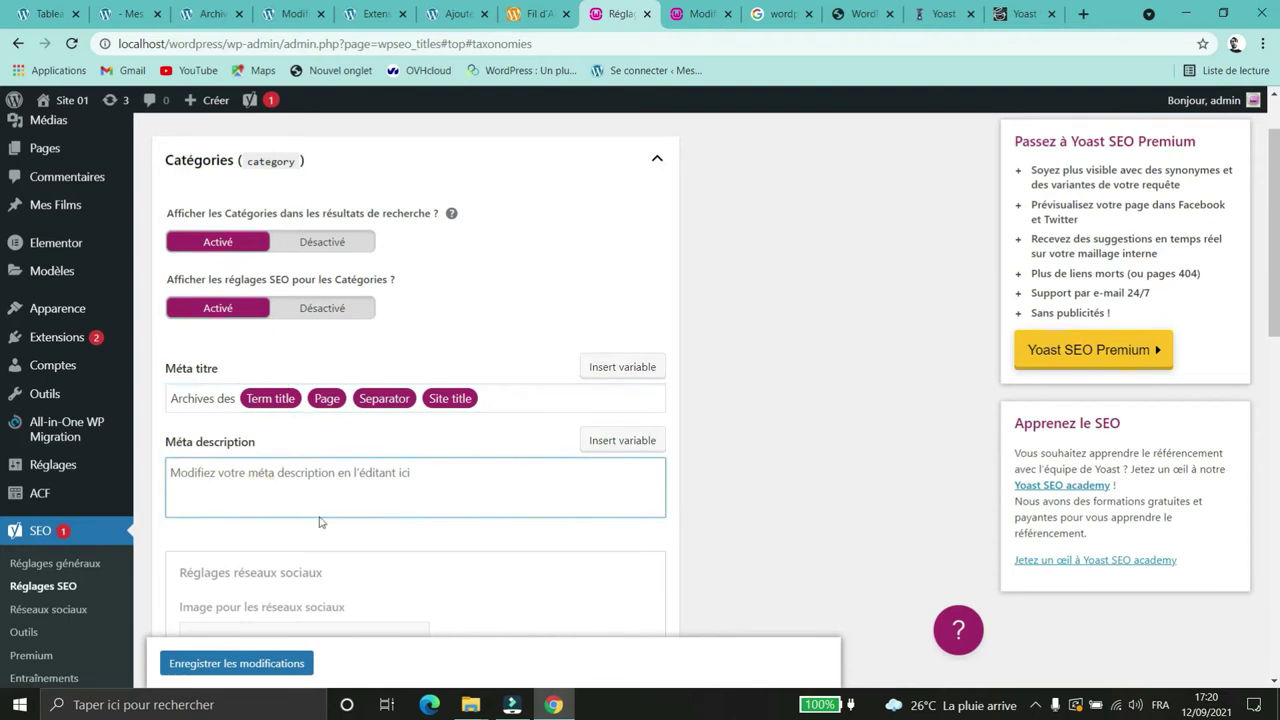
scroll(434, 457, "down", 1)
scroll(517, 412, "down", 2)
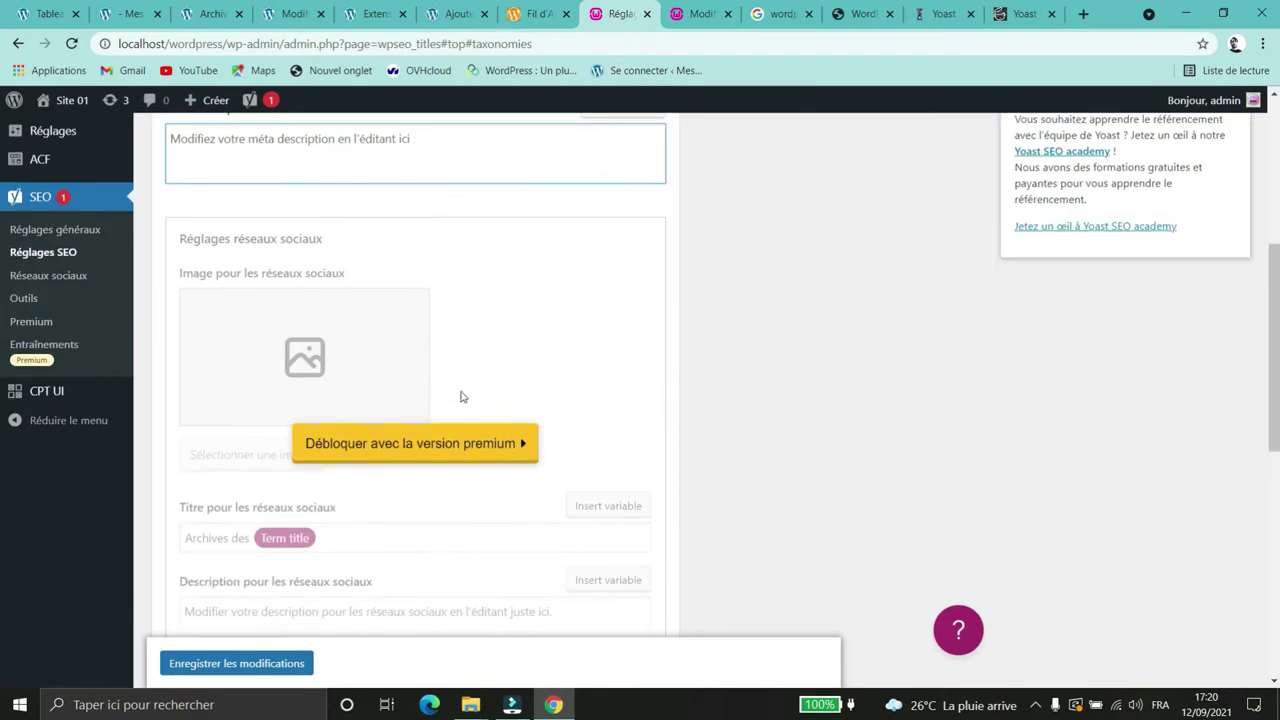
scroll(462, 397, "up", 4)
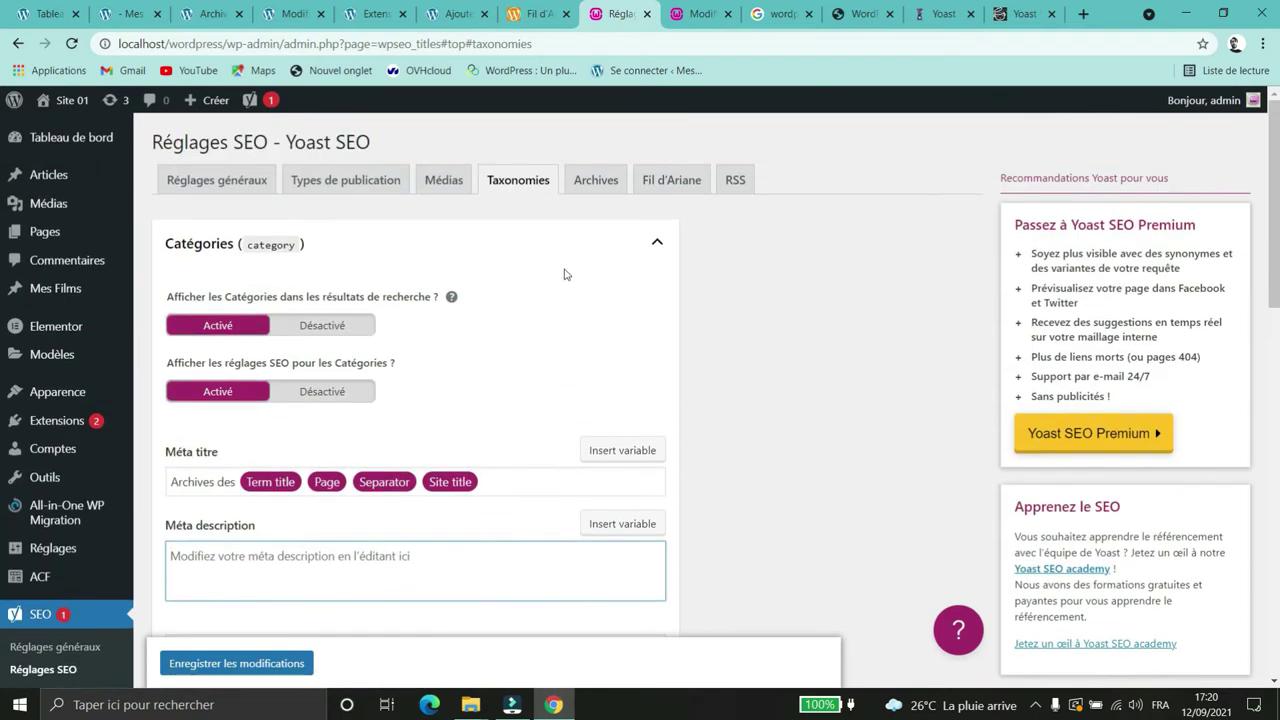
Step: Collapse Catégories, briefly show the Étiquettes settings, and look over the remaining taxonomies
left_click(650, 246)
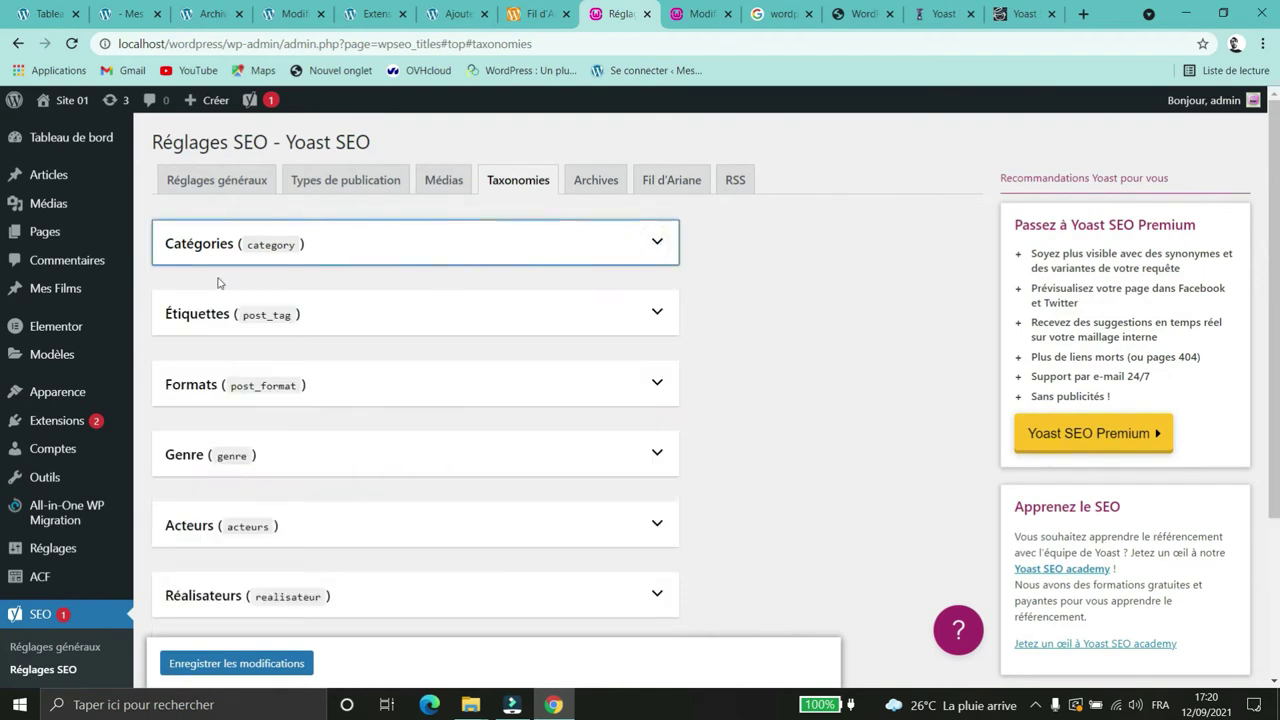
left_click(214, 328)
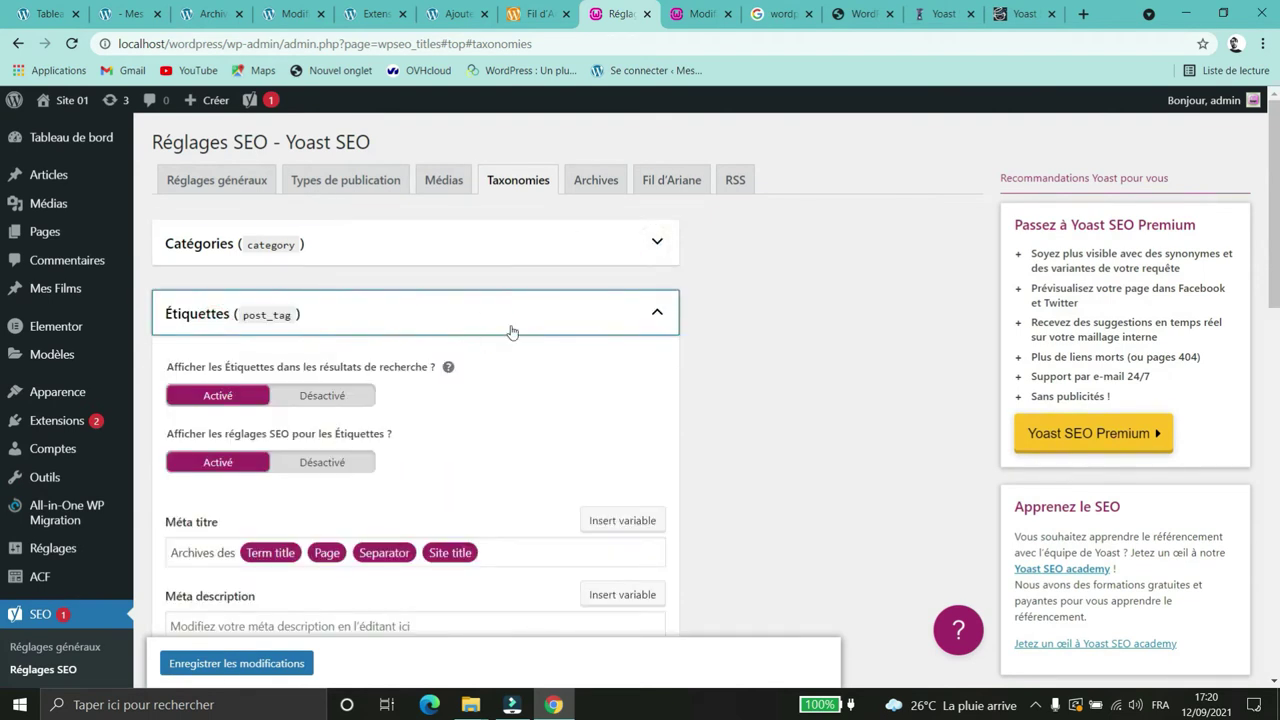
left_click(511, 331)
scroll(275, 442, "down", 2)
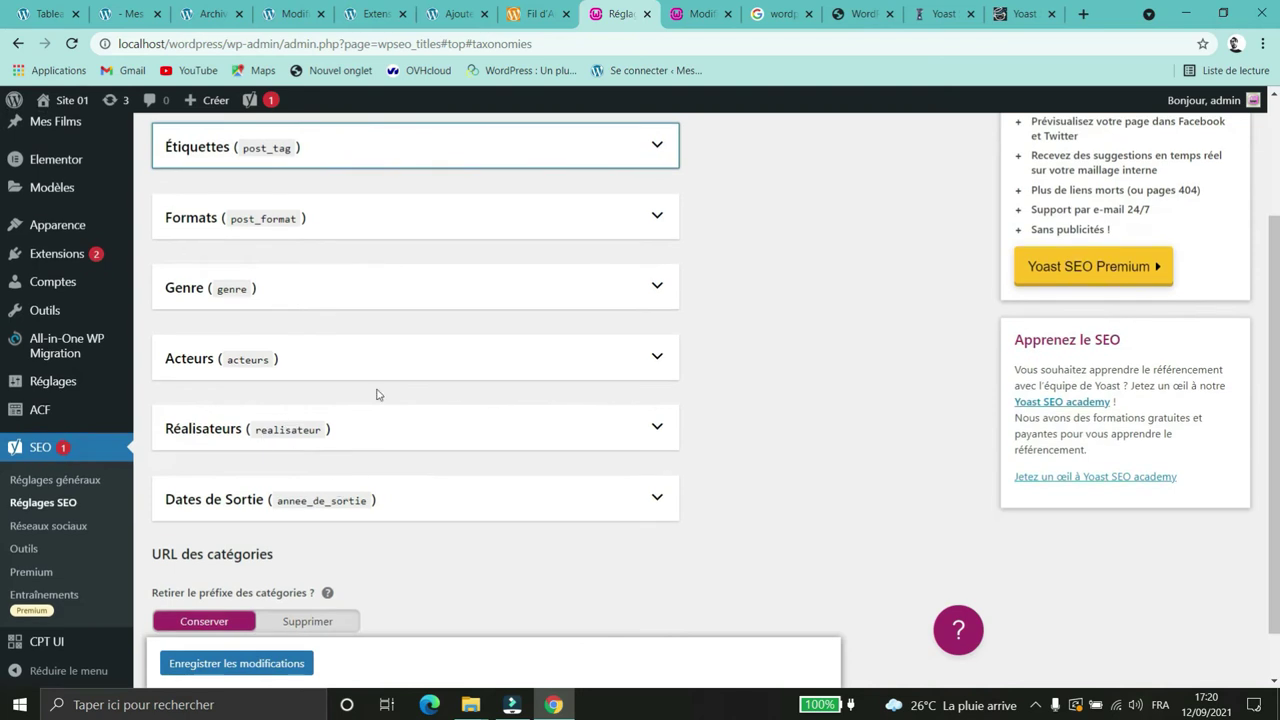
Step: Briefly show the Catégories settings, set the display of Étiquettes in search results to Désactivé, and collapse Étiquettes
scroll(405, 329, "up", 1)
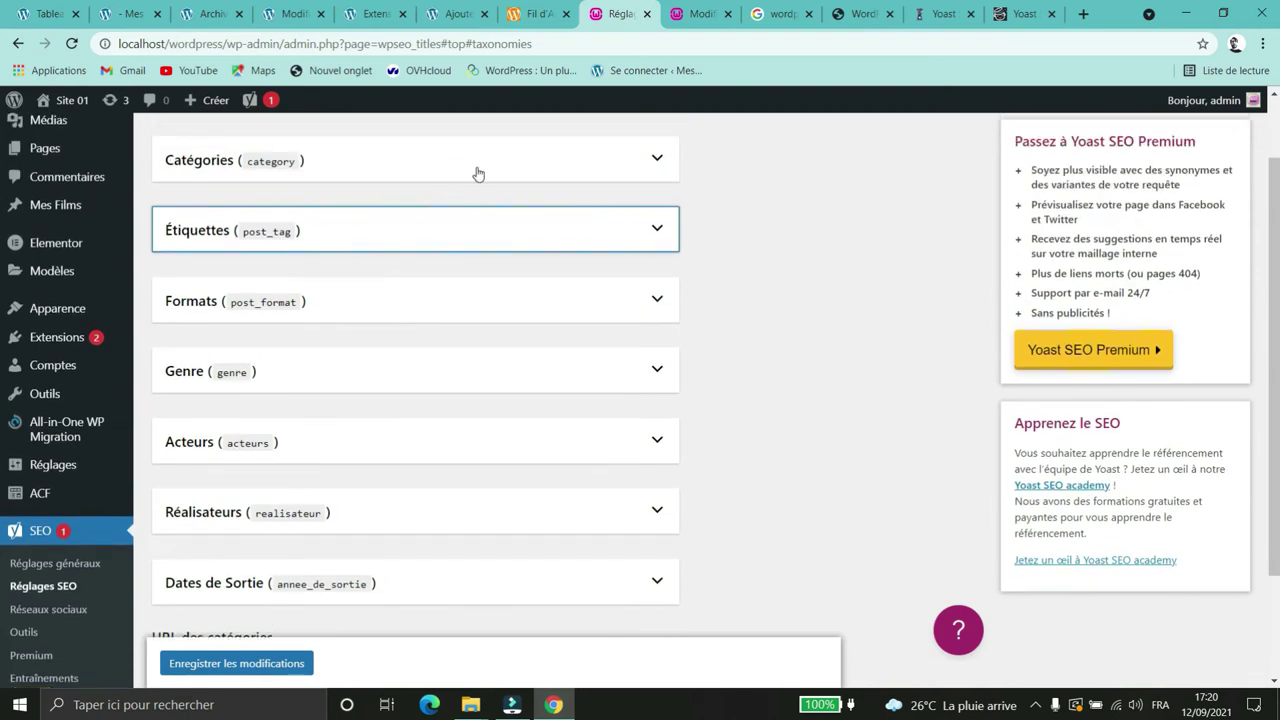
left_click(478, 174)
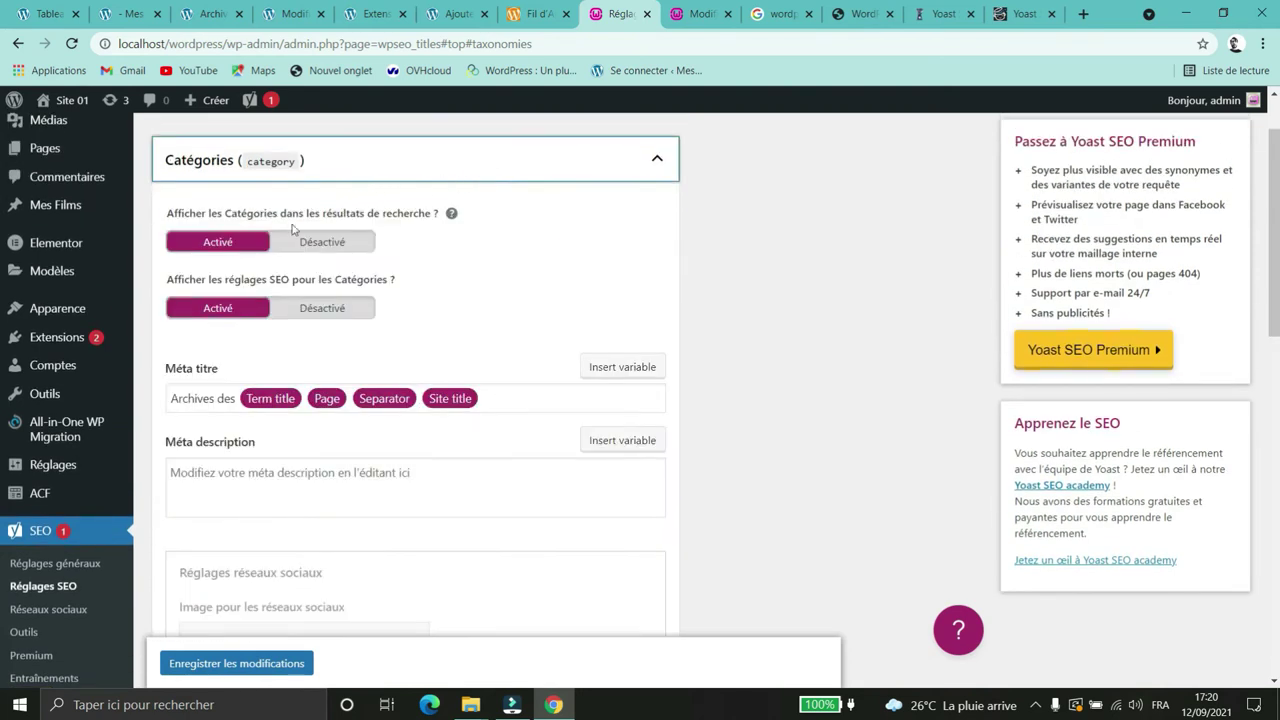
left_click(456, 166)
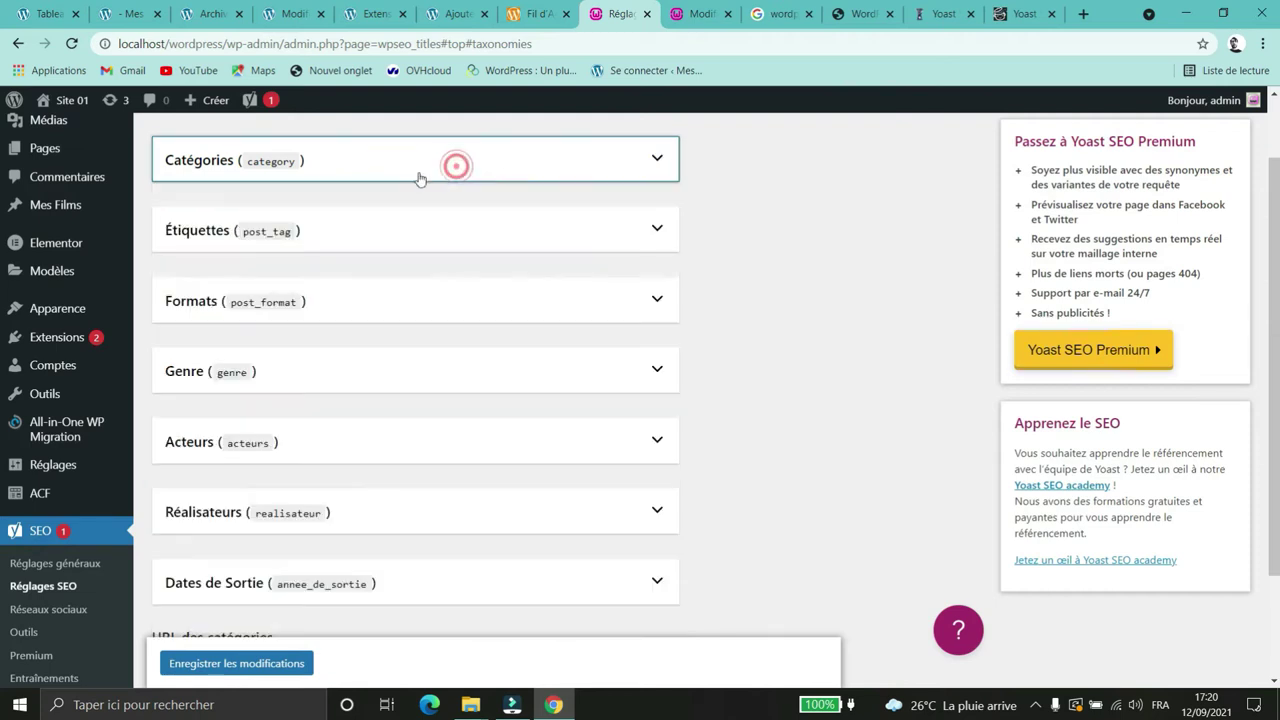
left_click(408, 231)
left_click(321, 312)
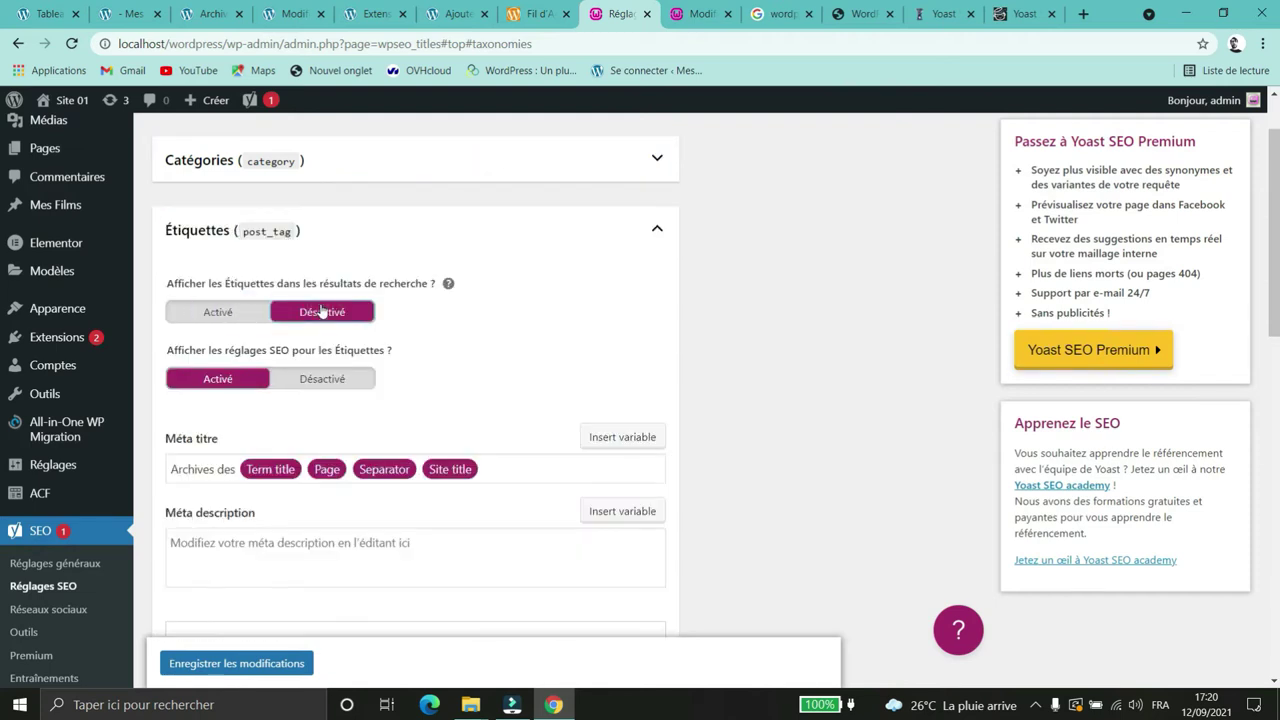
left_click(397, 249)
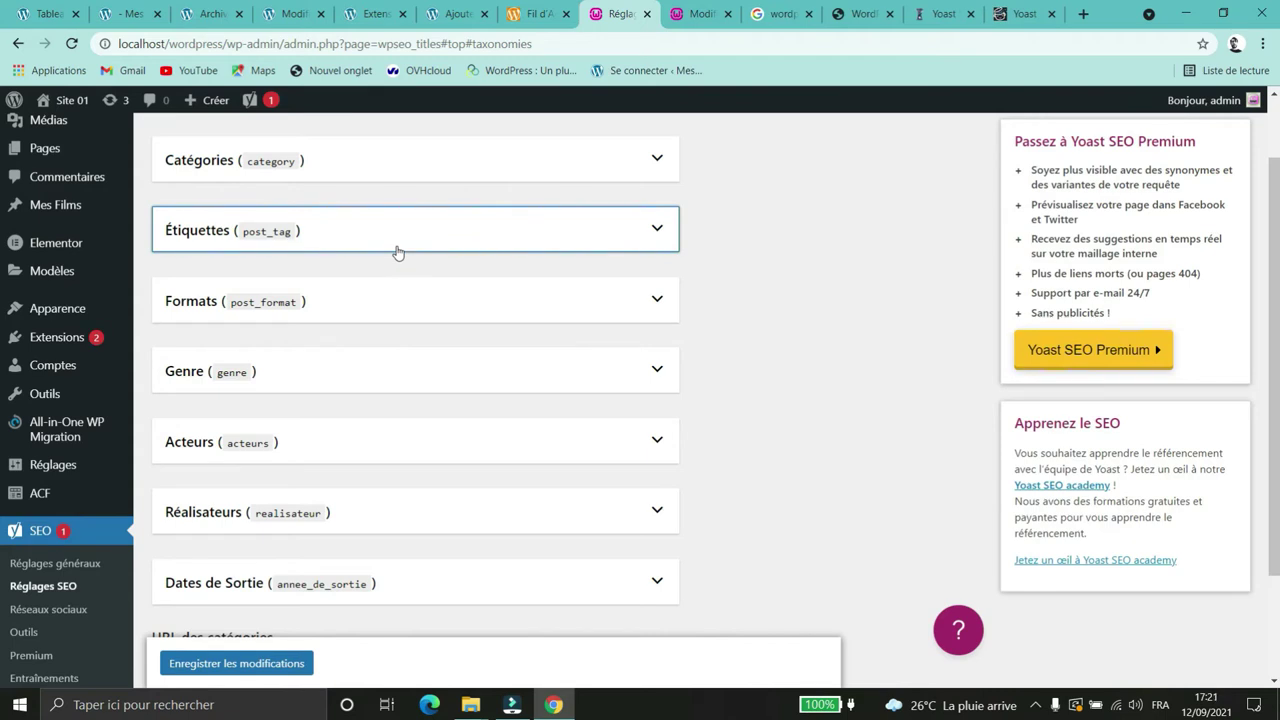
Step: Look over the Soft category archive on the example site and go back to the blog page
left_click(213, 14)
scroll(360, 325, "down", 1)
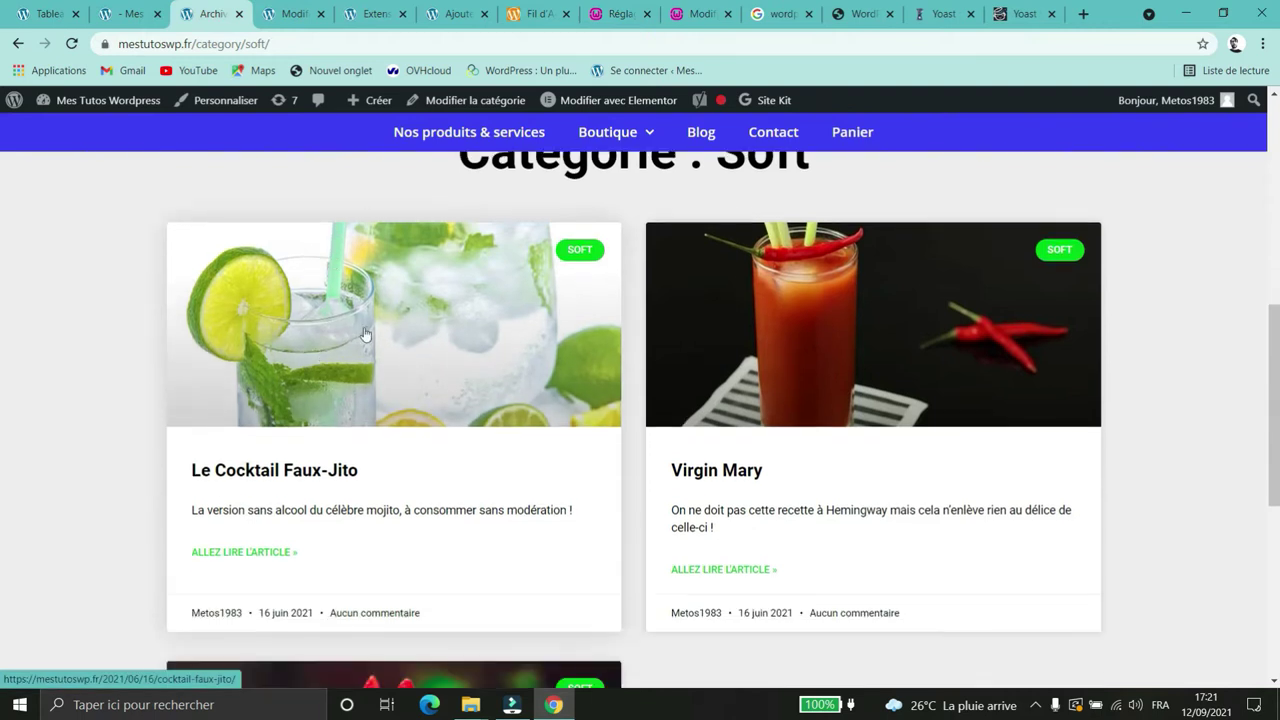
scroll(503, 300, "down", 3)
scroll(500, 320, "up", 3)
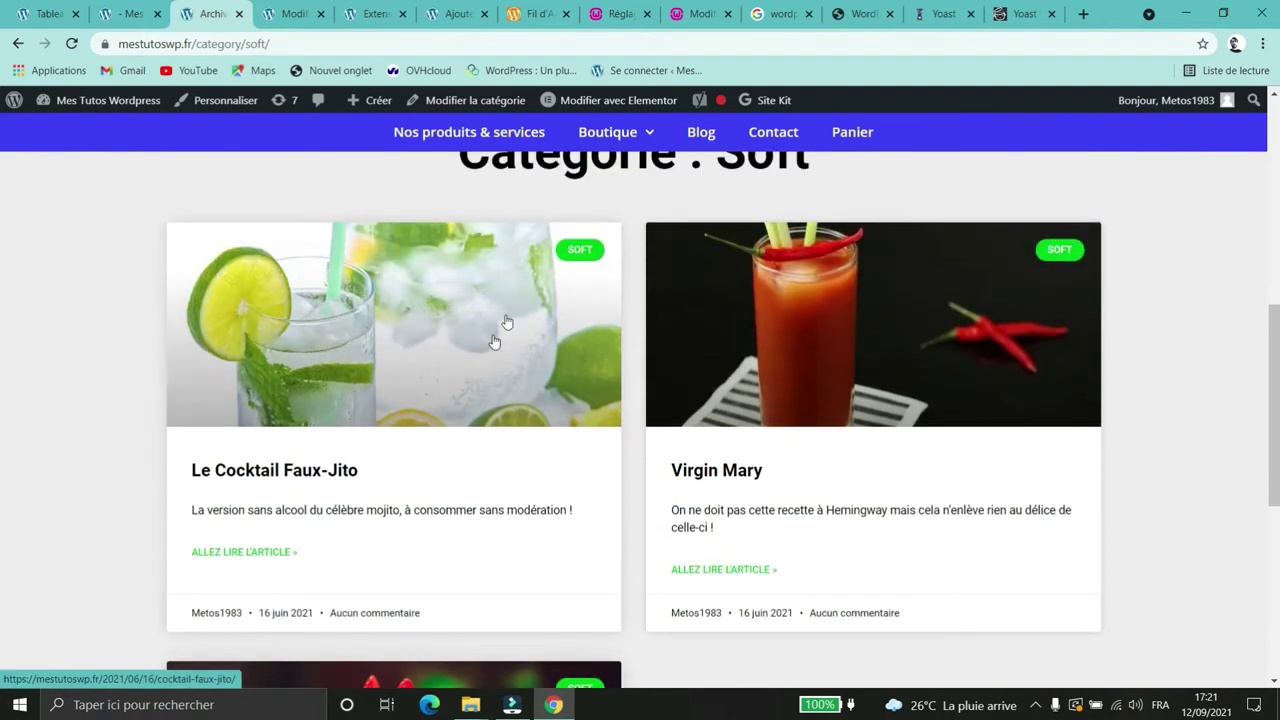
left_click(487, 275)
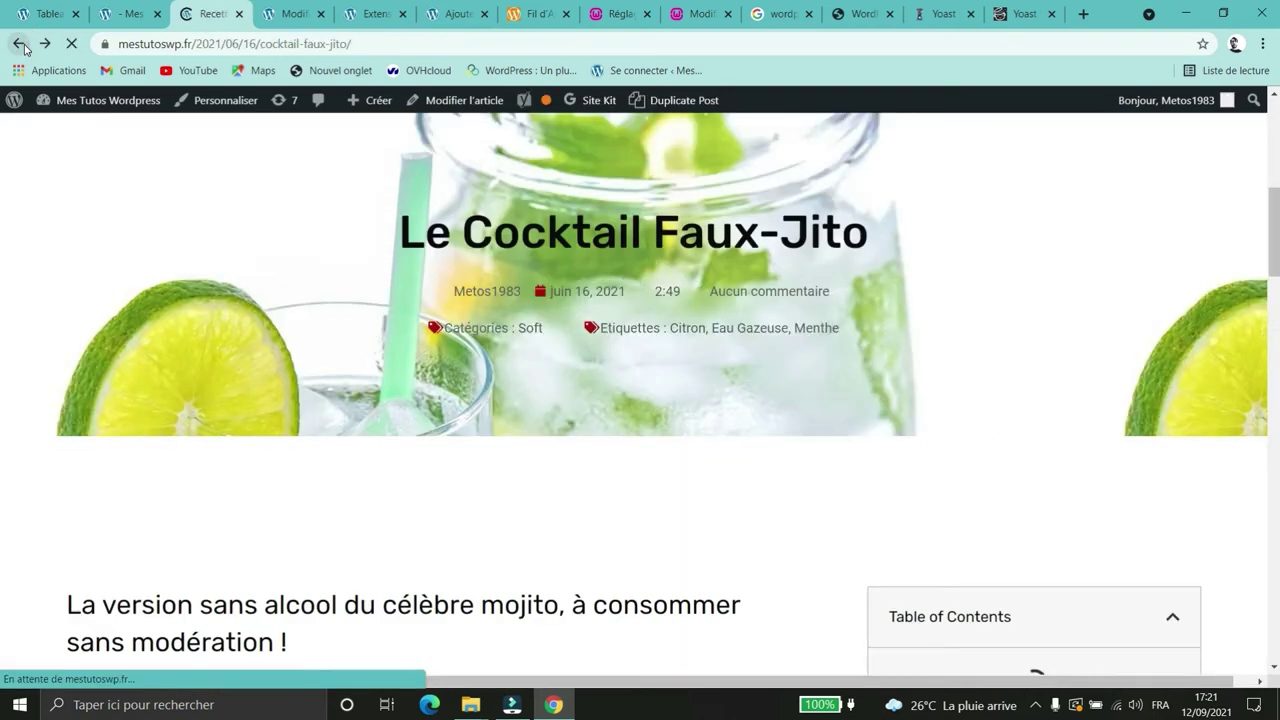
left_click(20, 45)
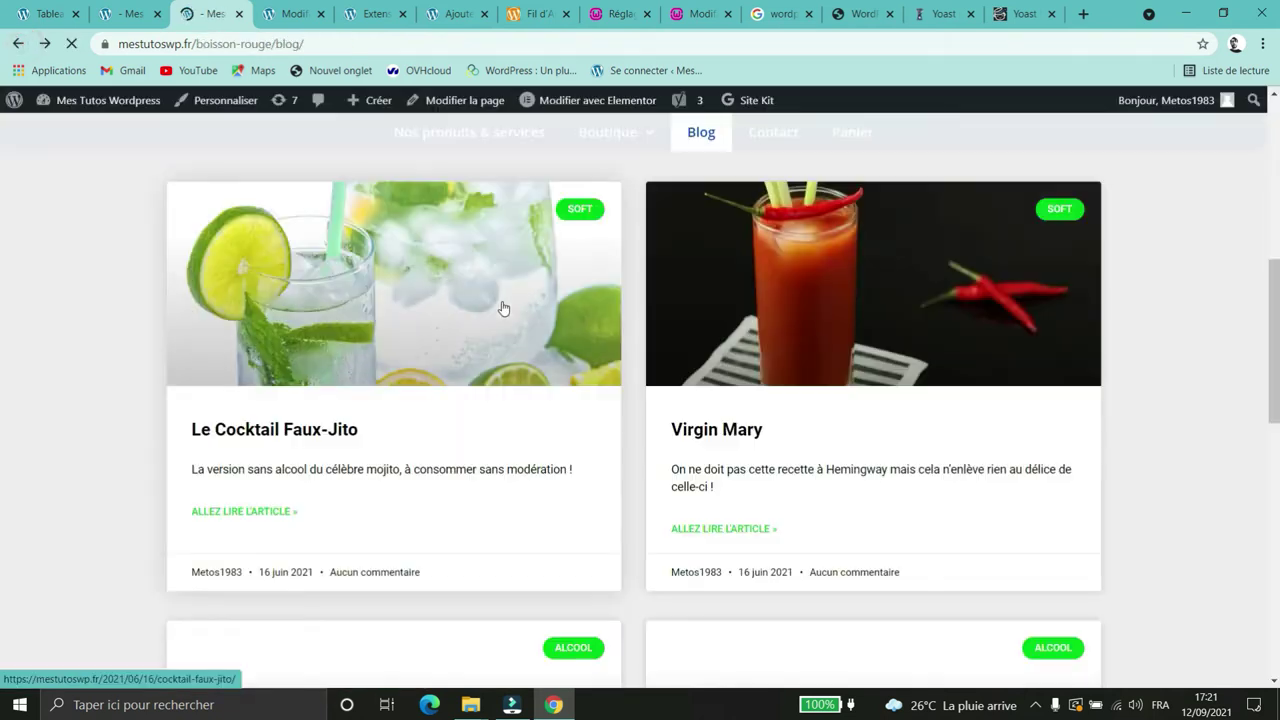
Step: Open the Le Cocktail Faux-Jito article from the blog and show its Citron tag archive page
scroll(386, 302, "down", 3)
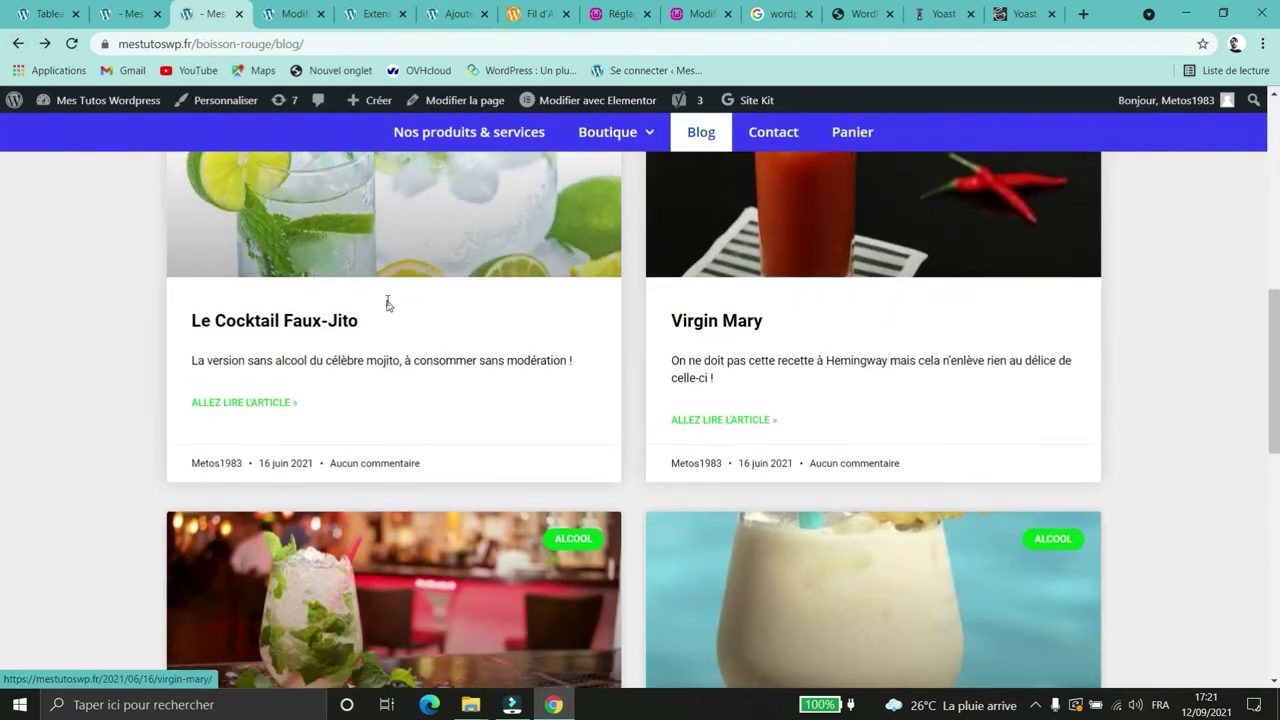
scroll(386, 302, "up", 3)
left_click(290, 429)
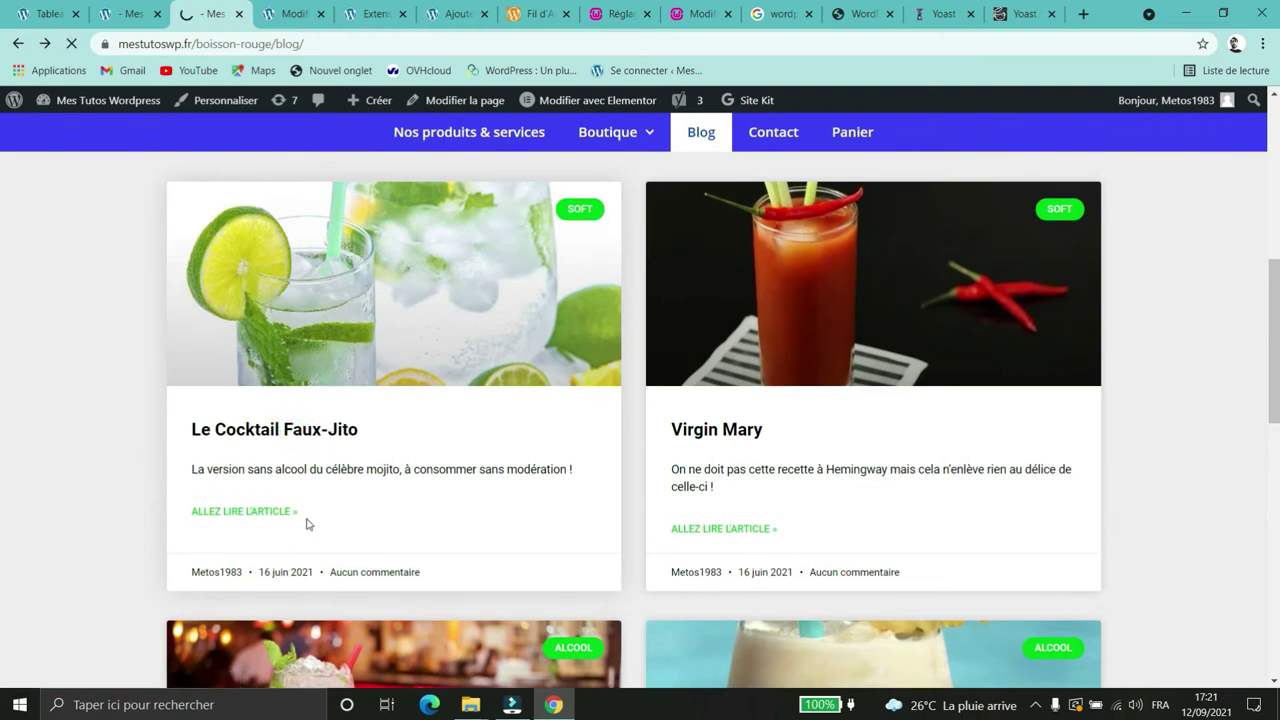
scroll(629, 405, "down", 2)
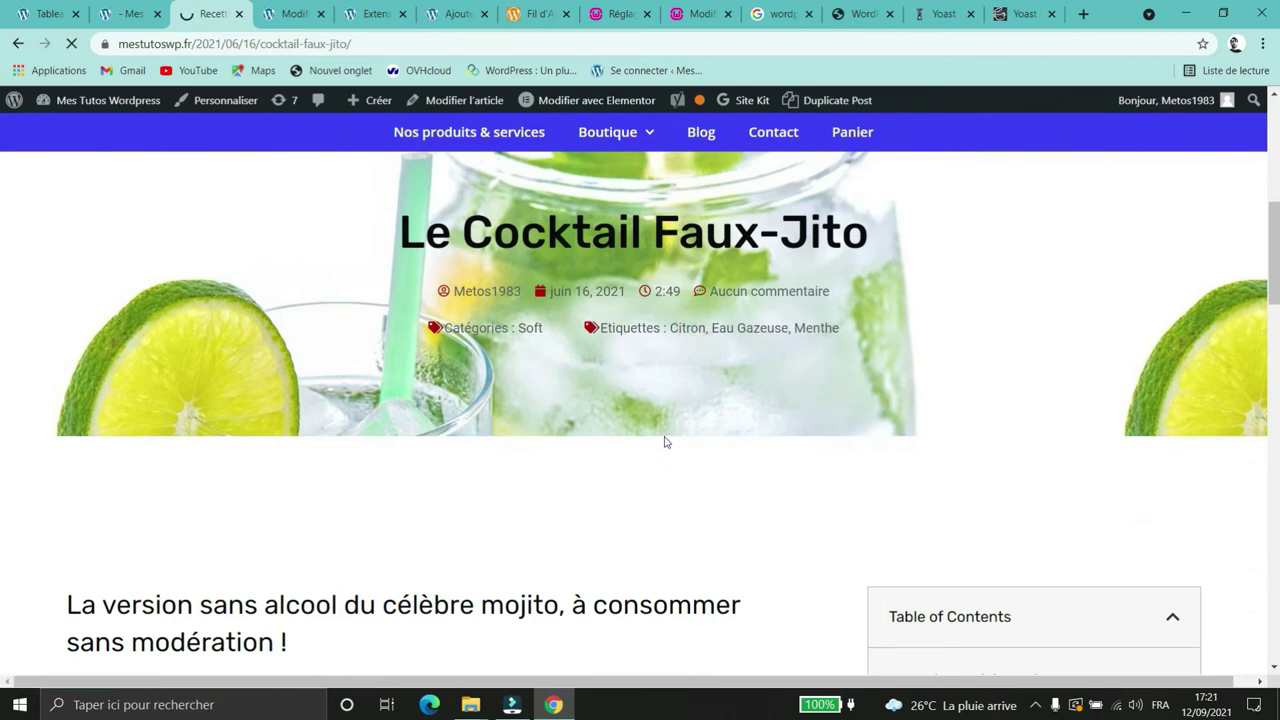
scroll(486, 314, "down", 4)
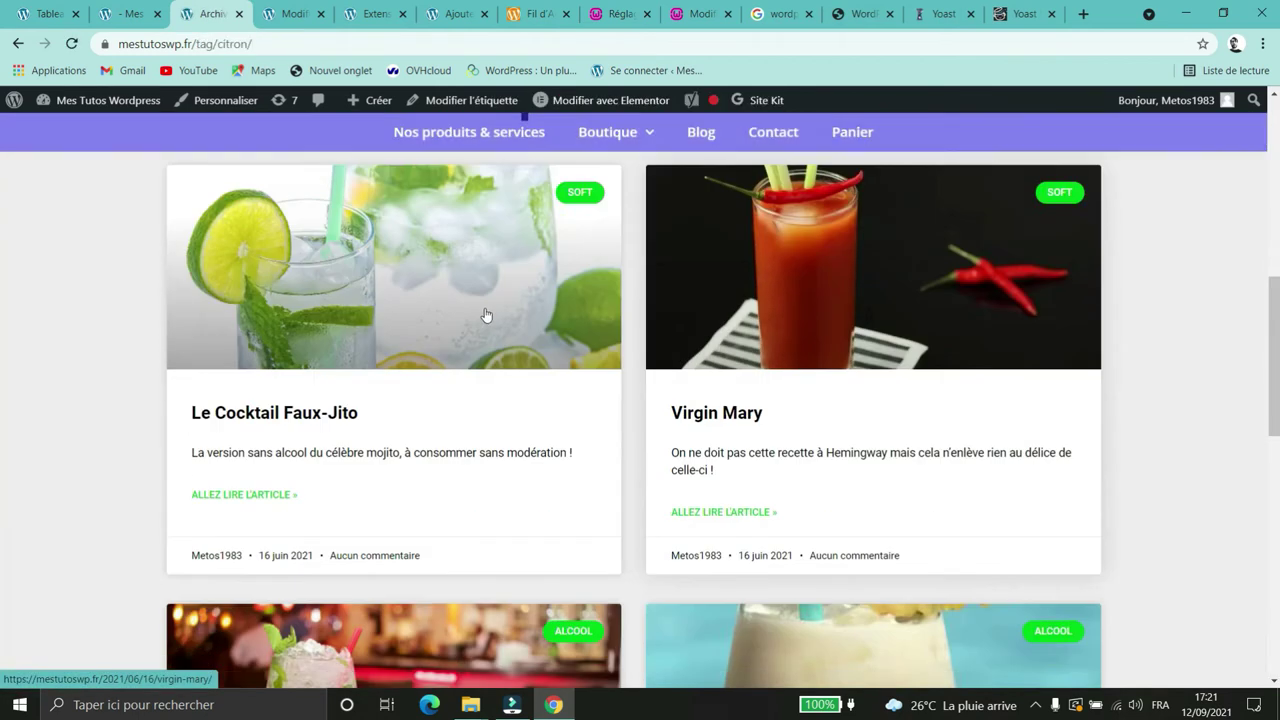
Step: Show the Eau Gazeuse tag archive from the Le Cocktail Faux-Jito article and reopen the article
scroll(443, 271, "up", 2)
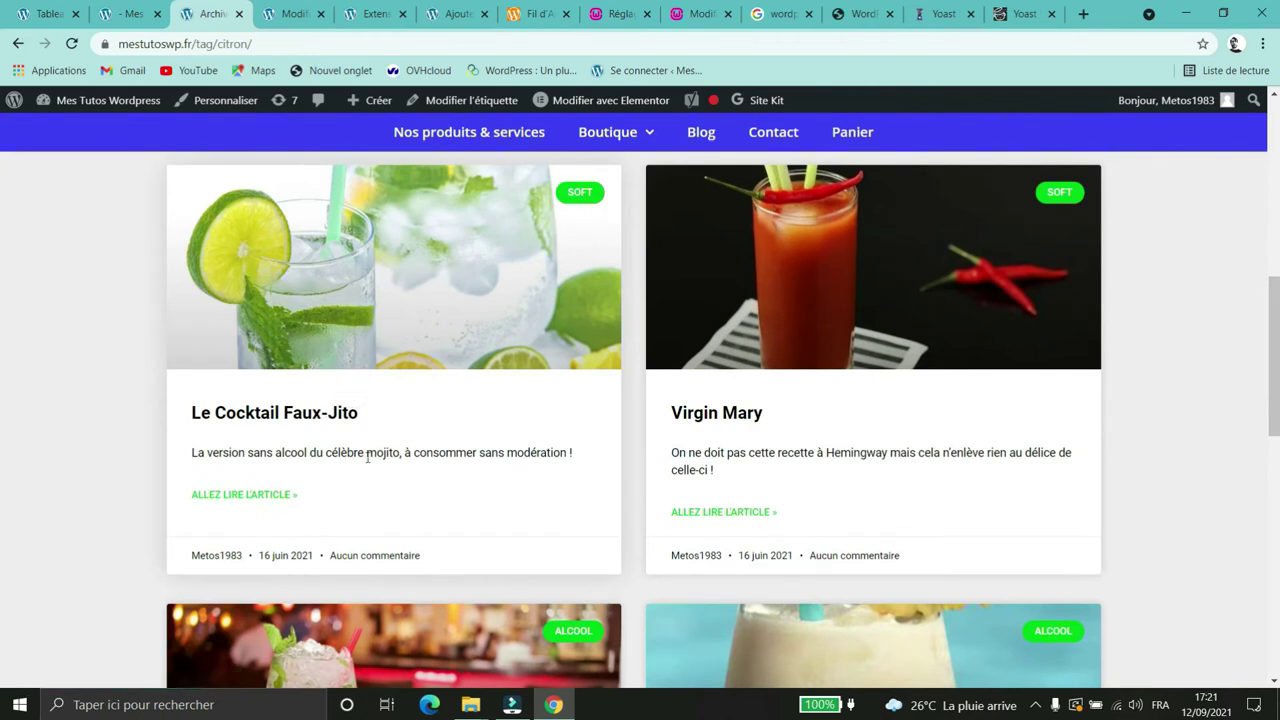
left_click(267, 494)
scroll(275, 505, "down", 4)
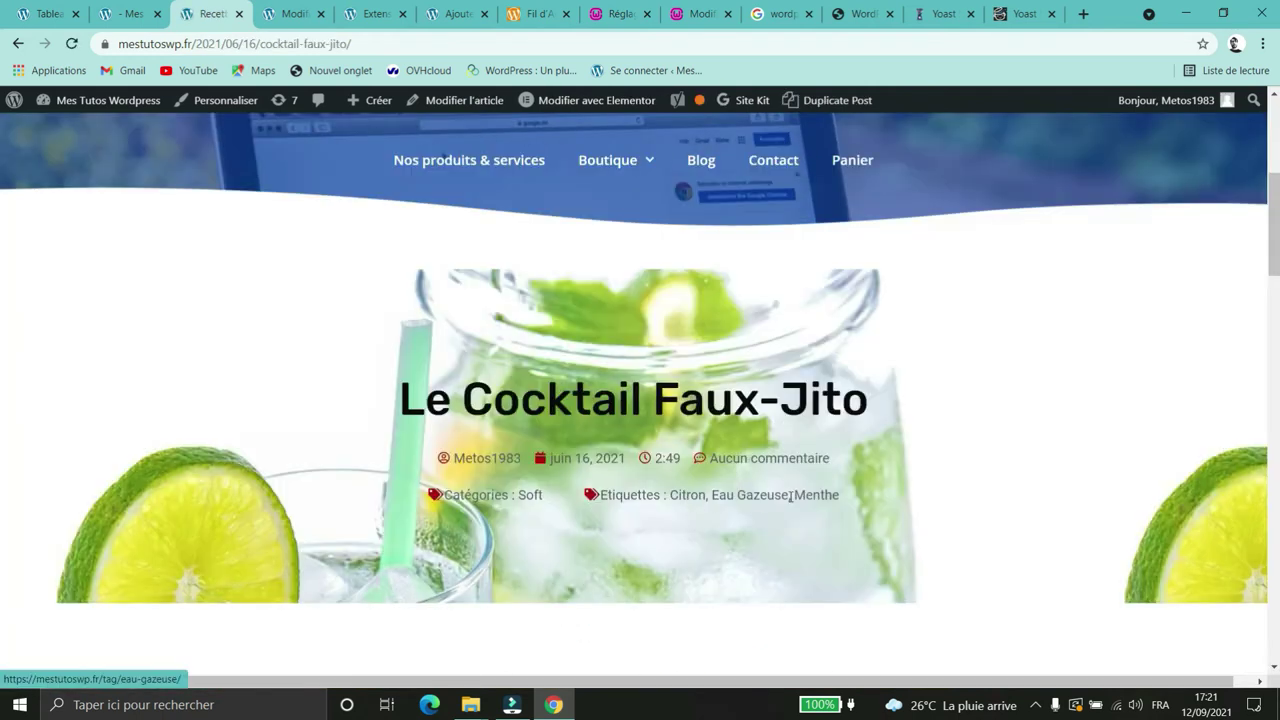
left_click(748, 494)
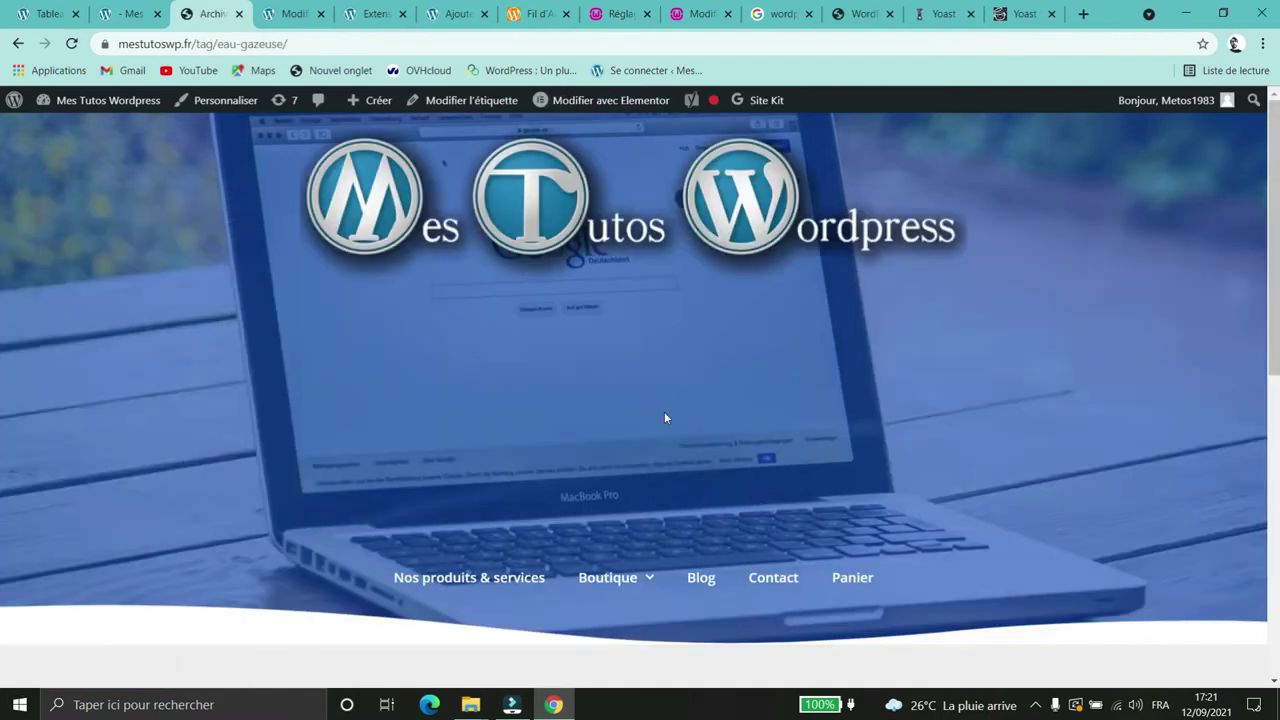
scroll(665, 418, "down", 5)
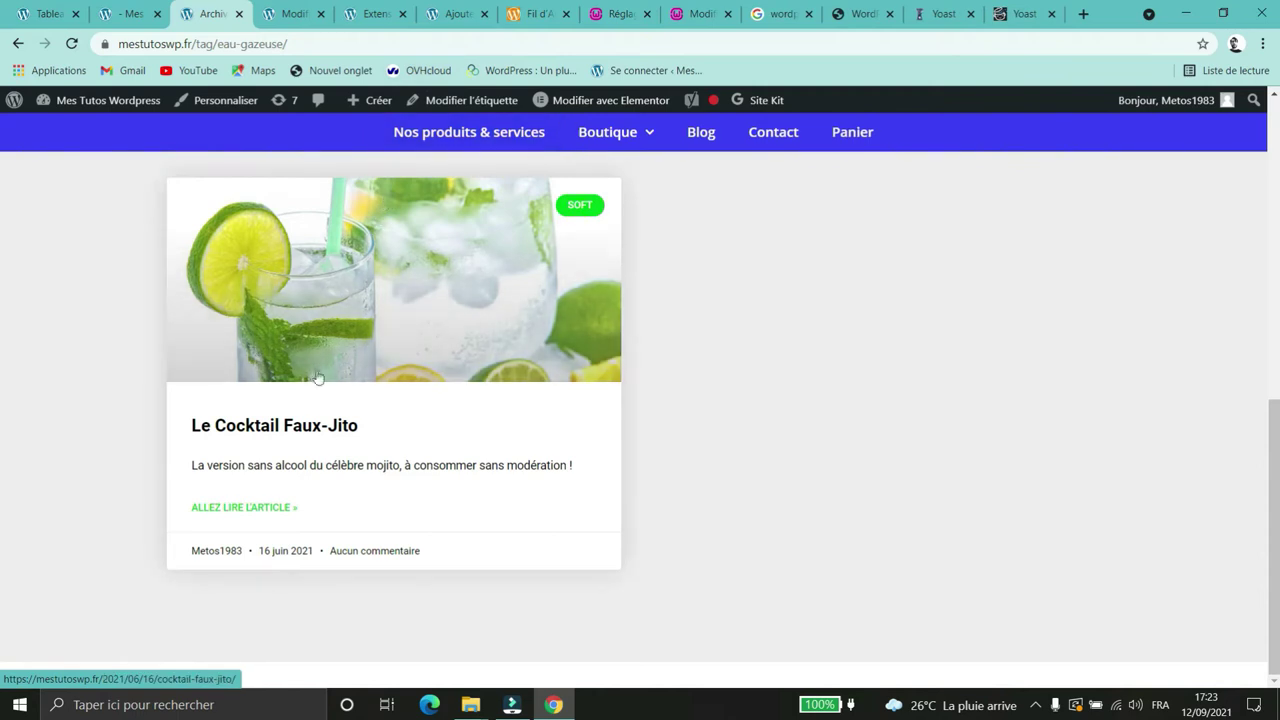
left_click(306, 432)
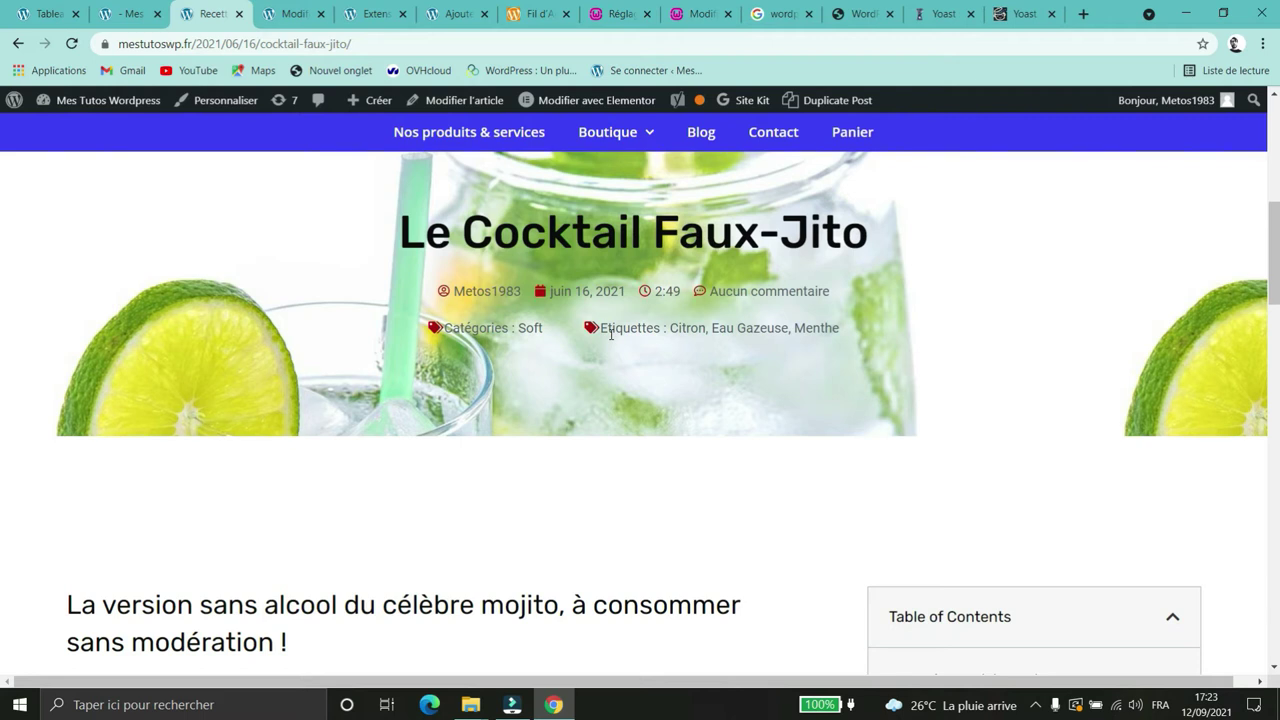
Step: Return to the Yoast Taxonomies settings, briefly check Catégories, and expand the Étiquettes settings
left_click(611, 14)
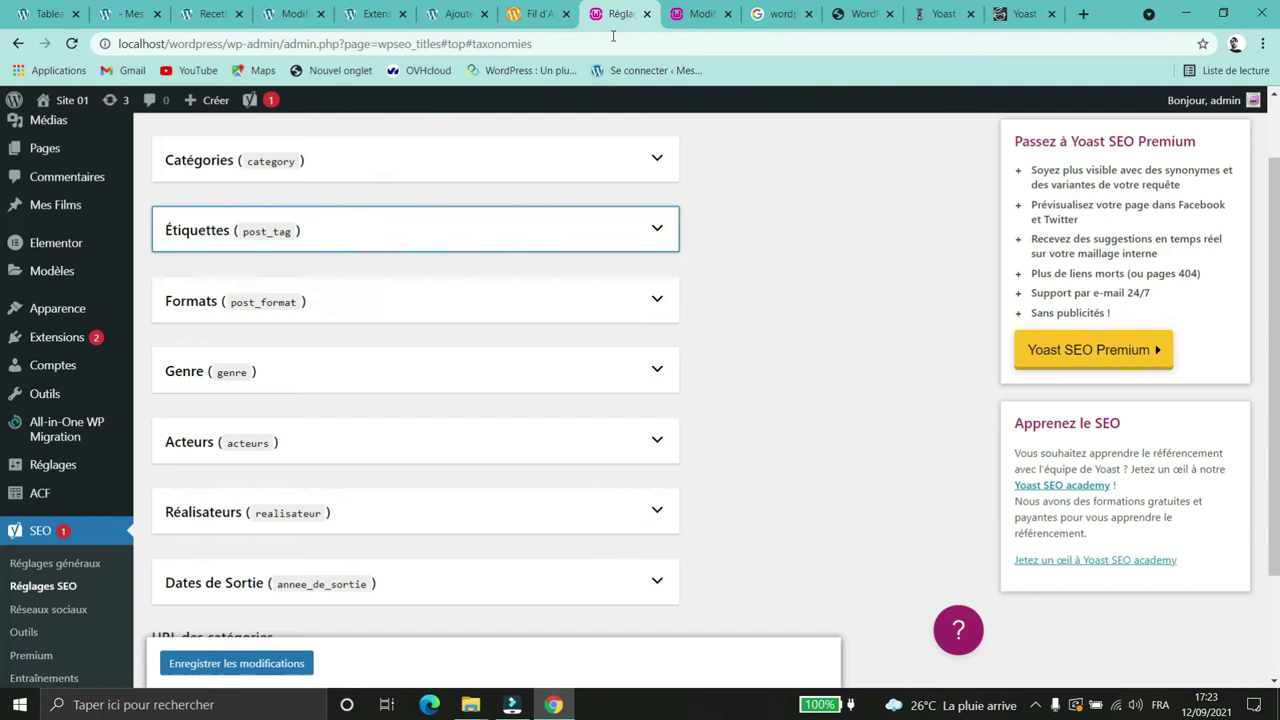
left_click(381, 177)
left_click(380, 174)
left_click(346, 231)
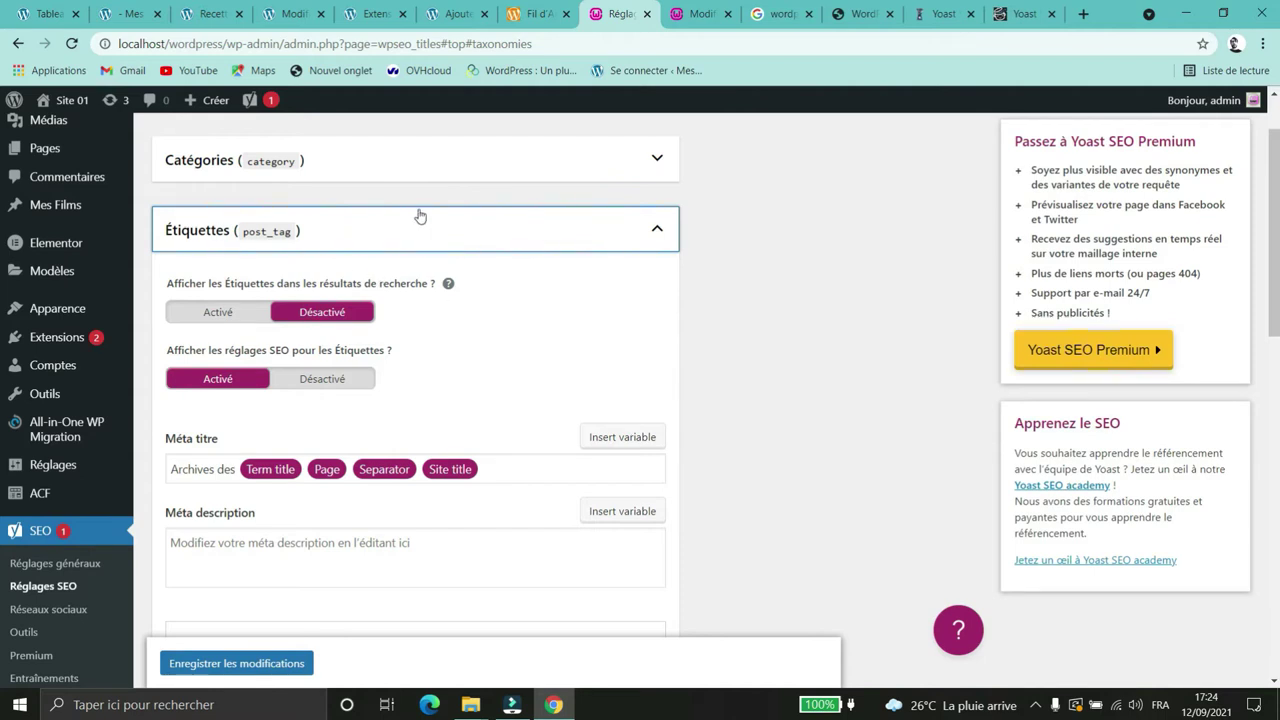
Step: Open the Archives settings, preview the author, Archives par date and Pages spéciales sections, and leave Archives d'auteur/autrice expanded
scroll(505, 378, "up", 1)
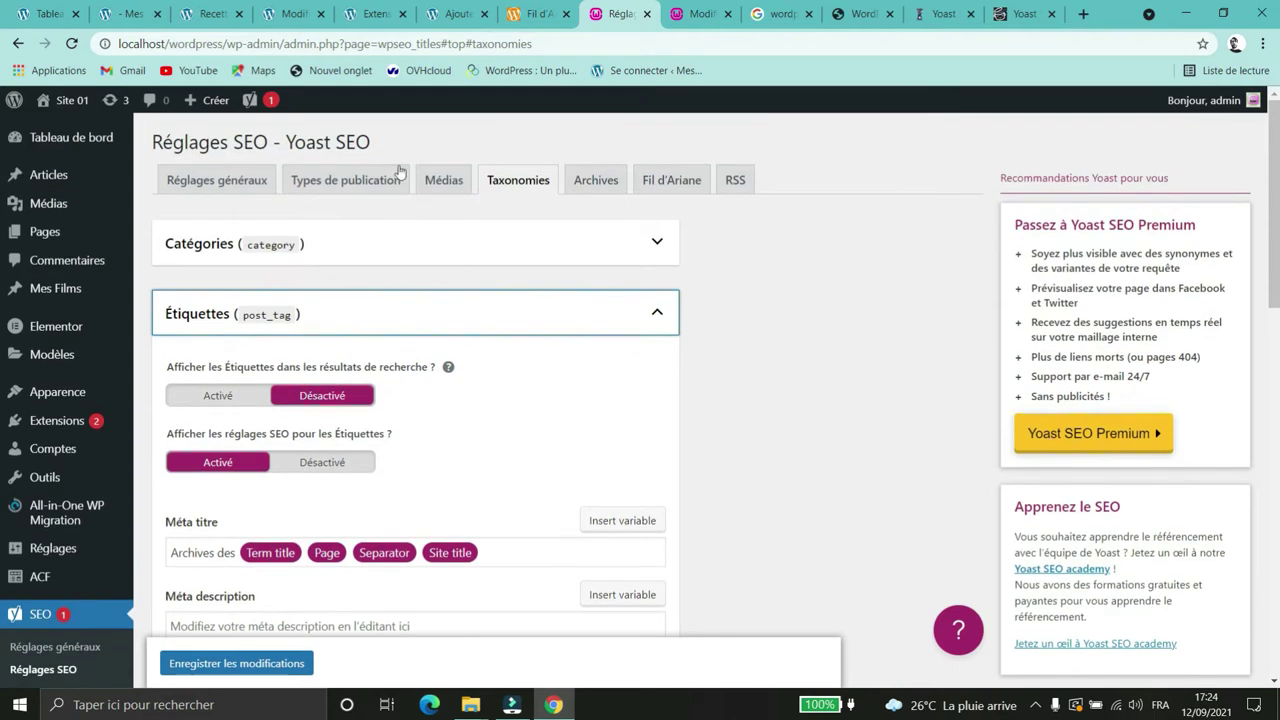
left_click(591, 186)
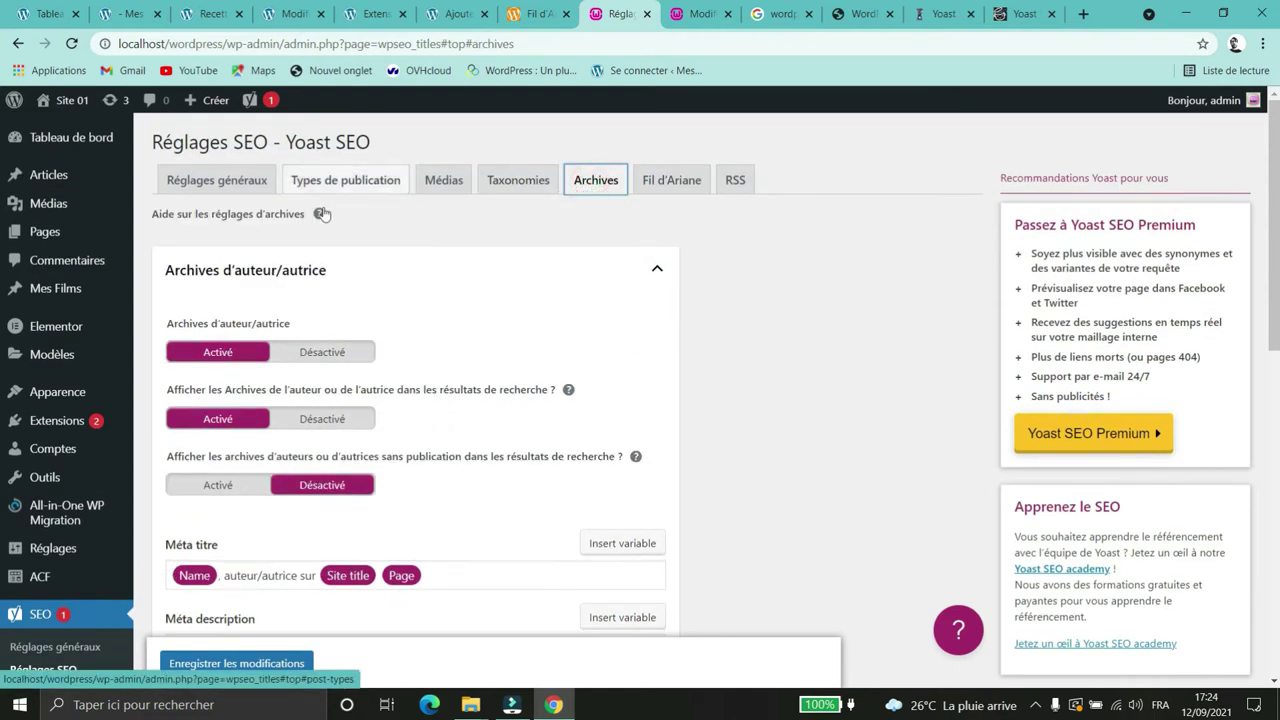
left_click(276, 275)
left_click(297, 274)
left_click(297, 270)
left_click(266, 352)
left_click(268, 350)
left_click(281, 417)
left_click(283, 415)
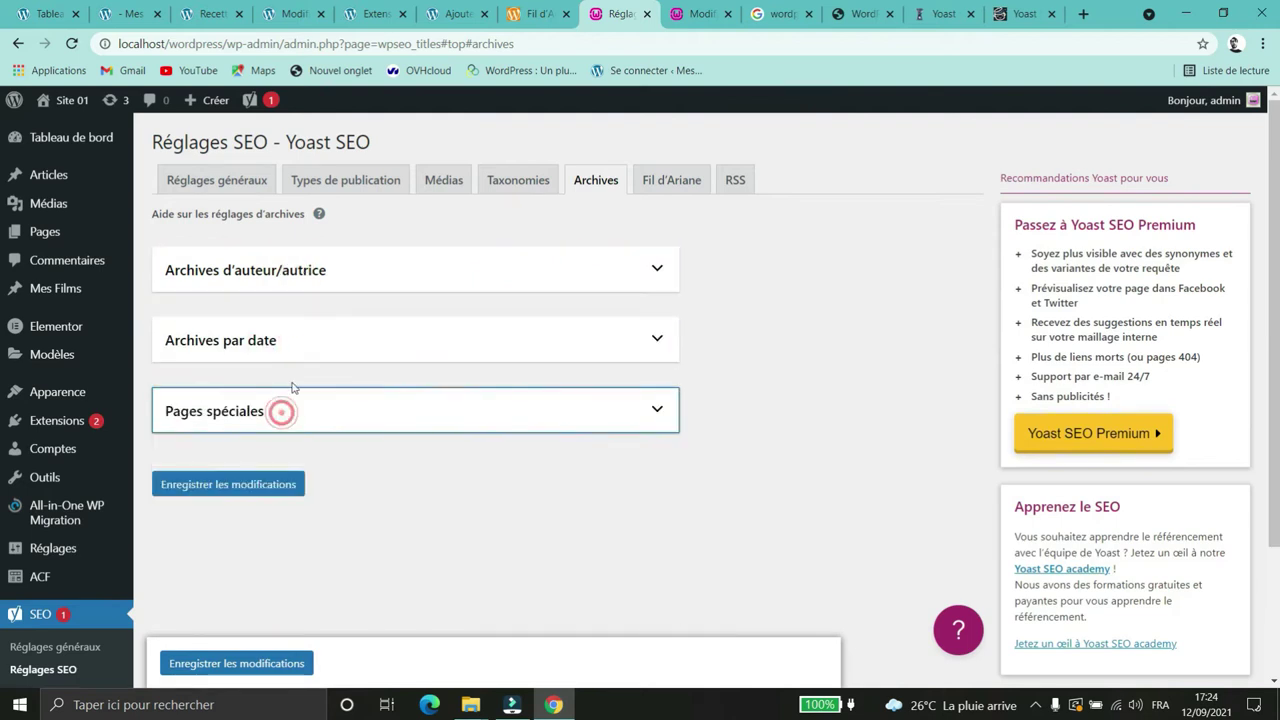
left_click(306, 343)
left_click(310, 340)
left_click(340, 280)
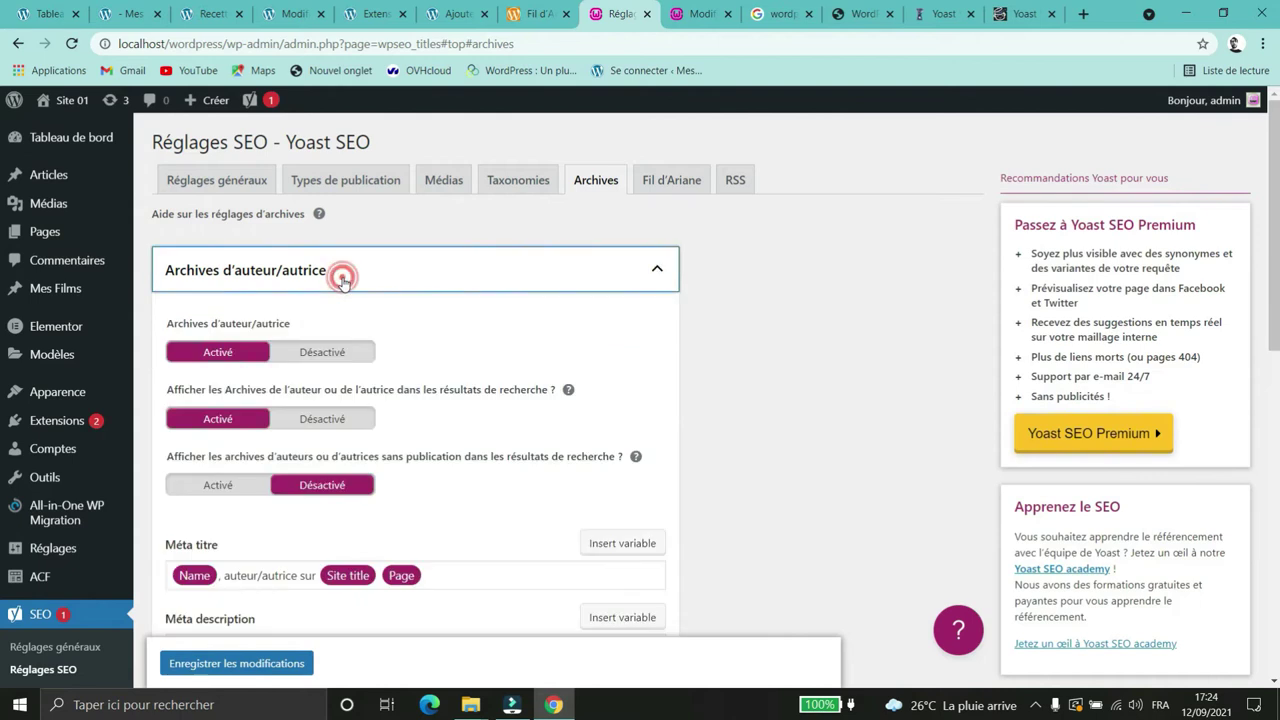
Step: Switch Archives d'auteur/autrice and their display in search results off and back to Activé
left_click(322, 355)
left_click(322, 352)
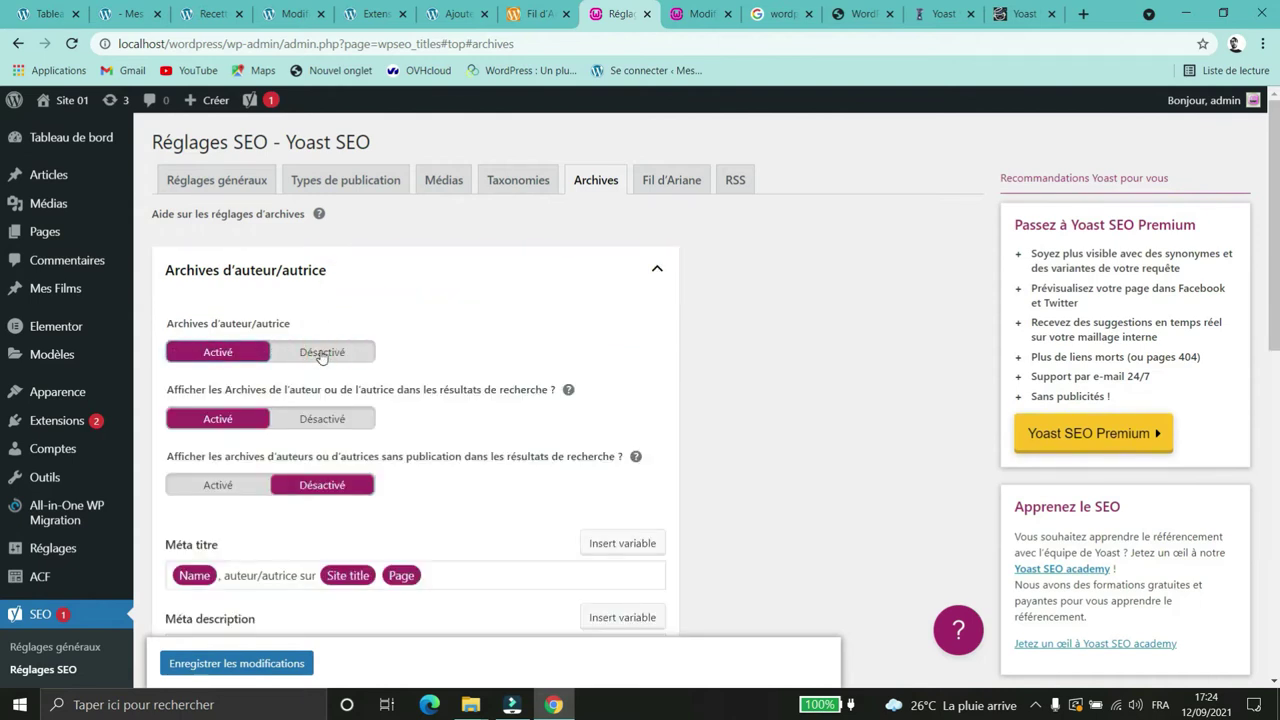
left_click(322, 354)
left_click(322, 354)
left_click(310, 420)
left_click(308, 419)
left_click(410, 314)
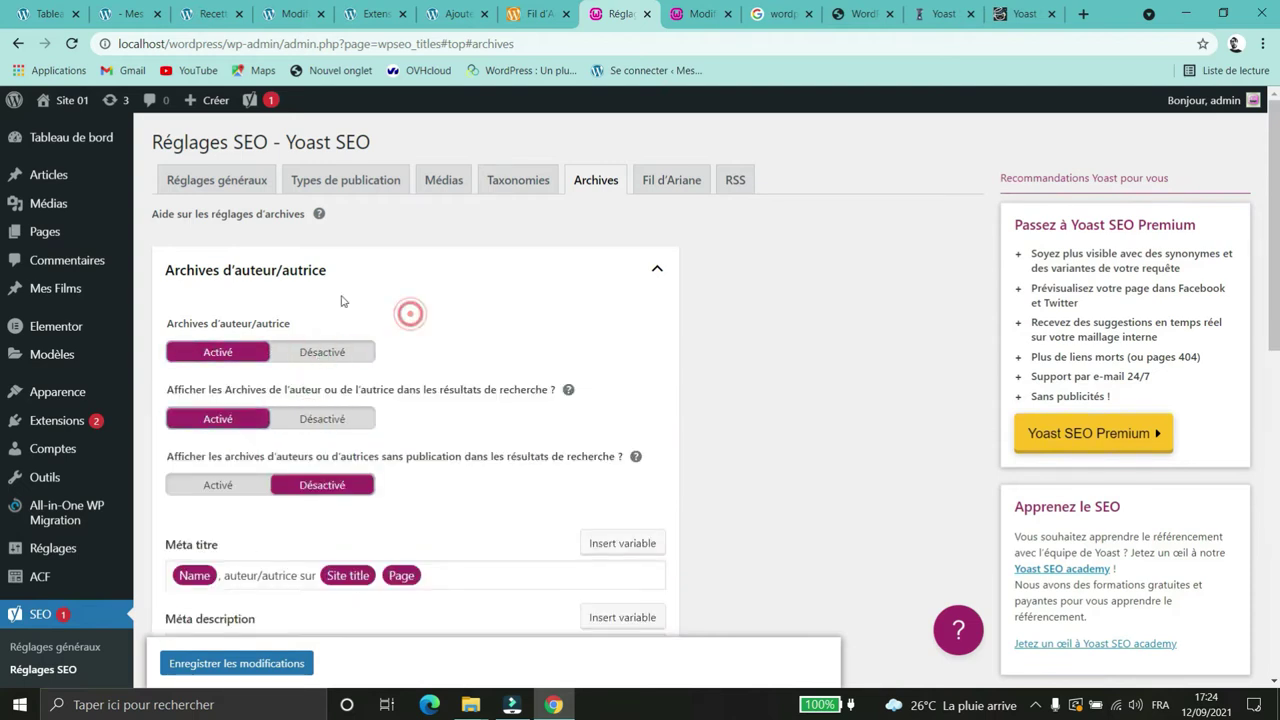
left_click(326, 356)
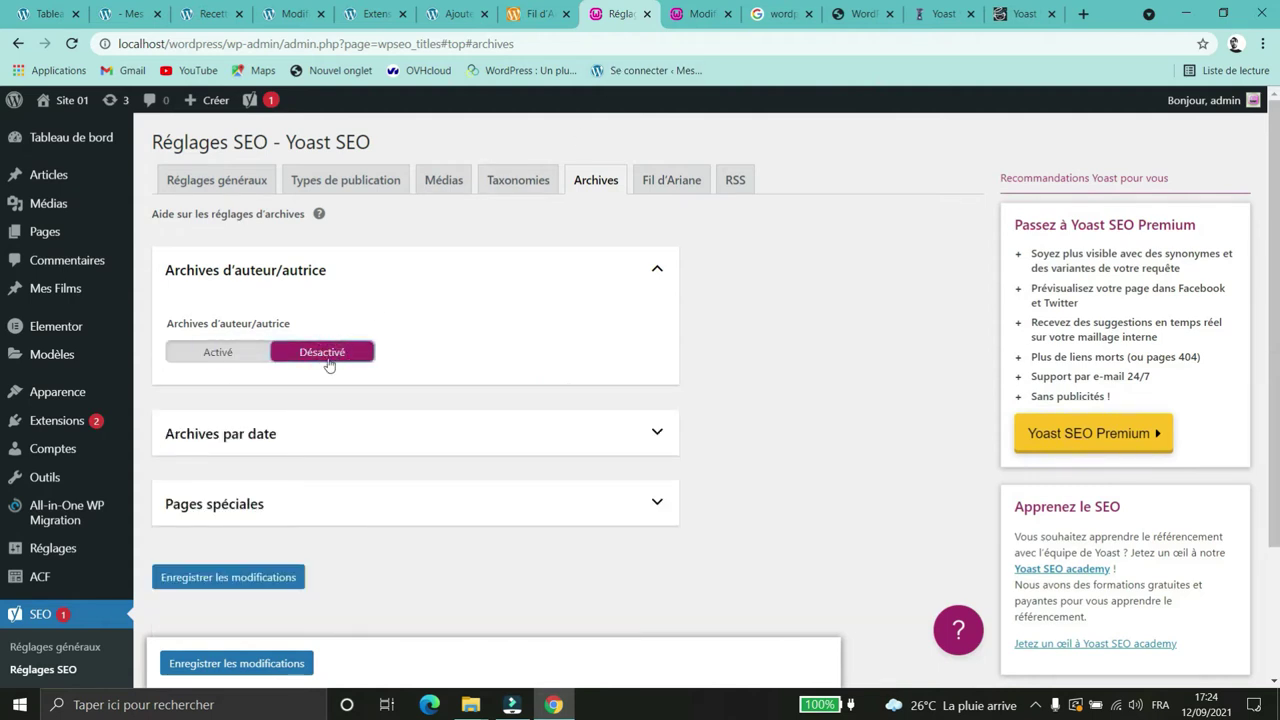
left_click(322, 360)
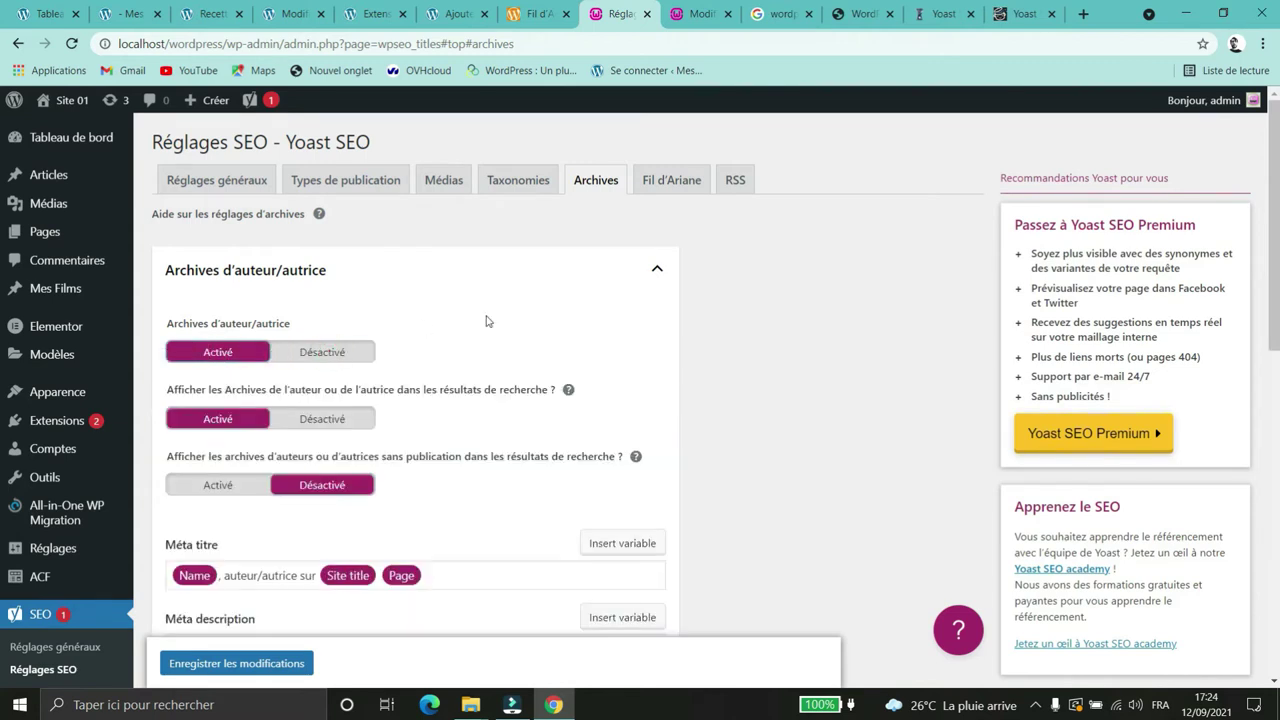
left_click(332, 420)
left_click(332, 420)
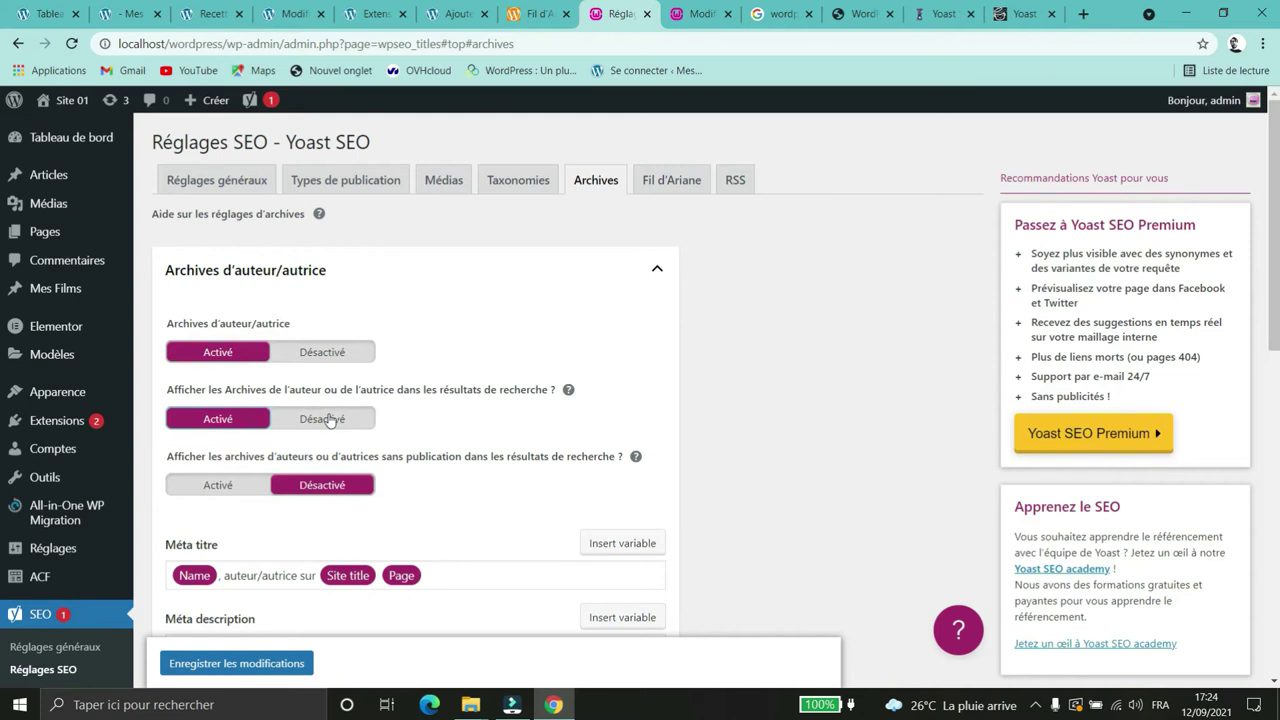
Step: Set the display of author archives in search results to Désactivé, with Archives d'auteur/autrice left at Activé
scroll(330, 420, "down", 2)
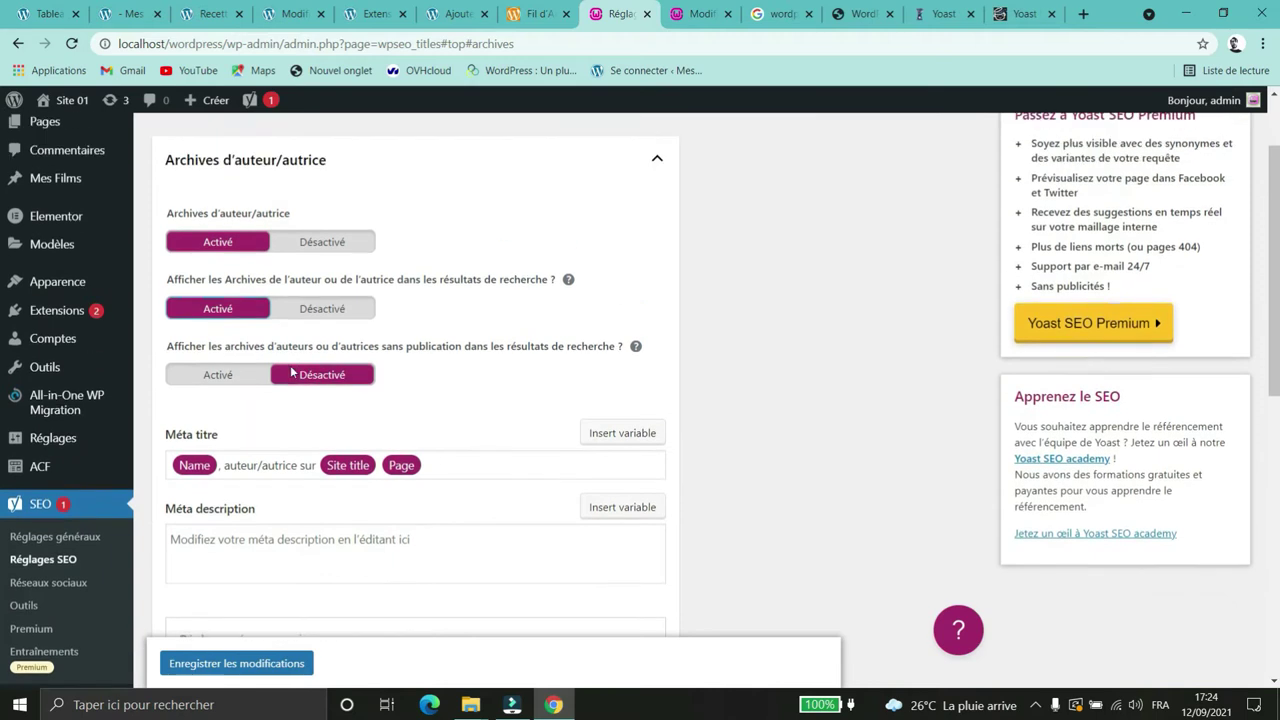
scroll(291, 372, "up", 2)
left_click(330, 421)
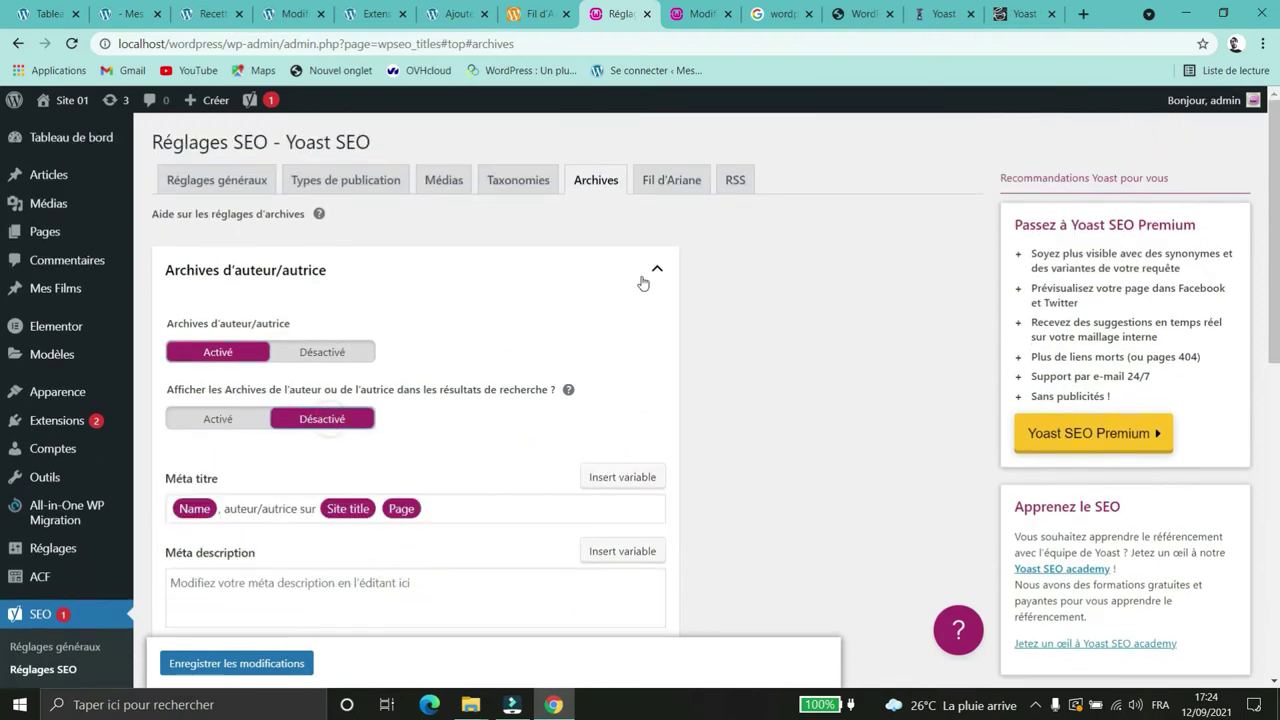
left_click(350, 352)
left_click(220, 353)
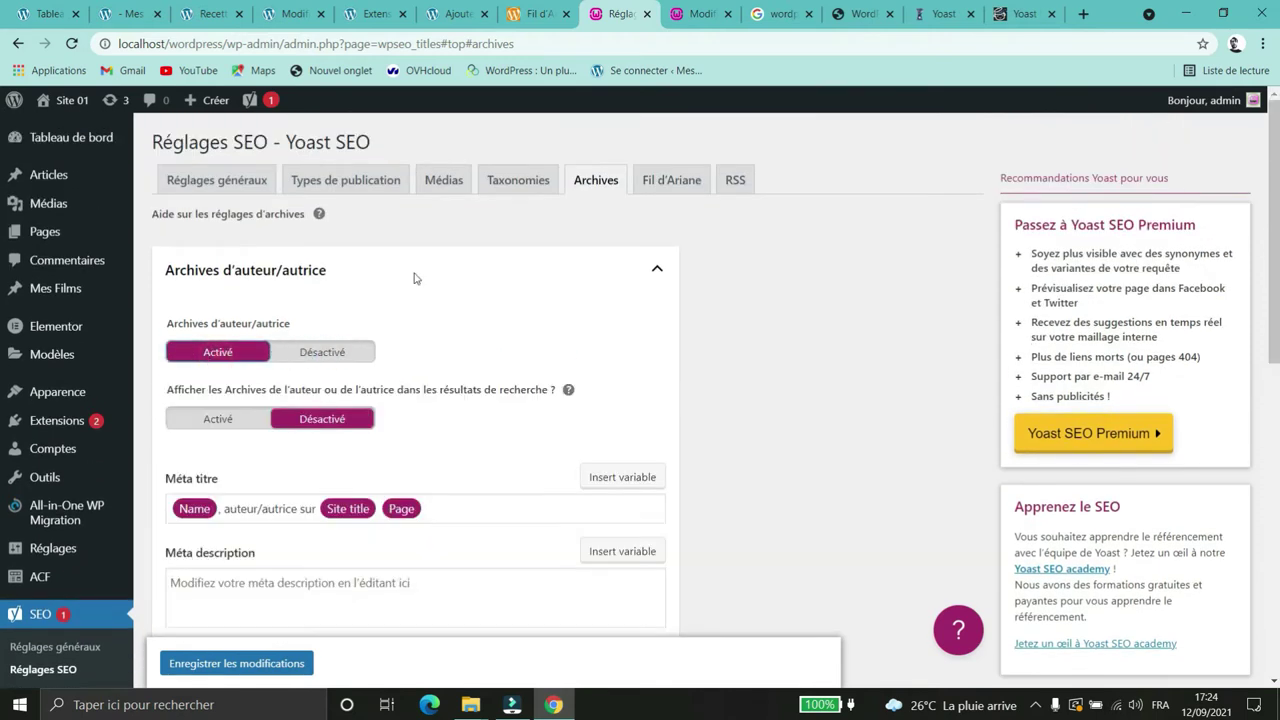
Step: Open the Fil d'Ariane settings and review the breadcrumb options down to the theme activation setting
left_click(671, 180)
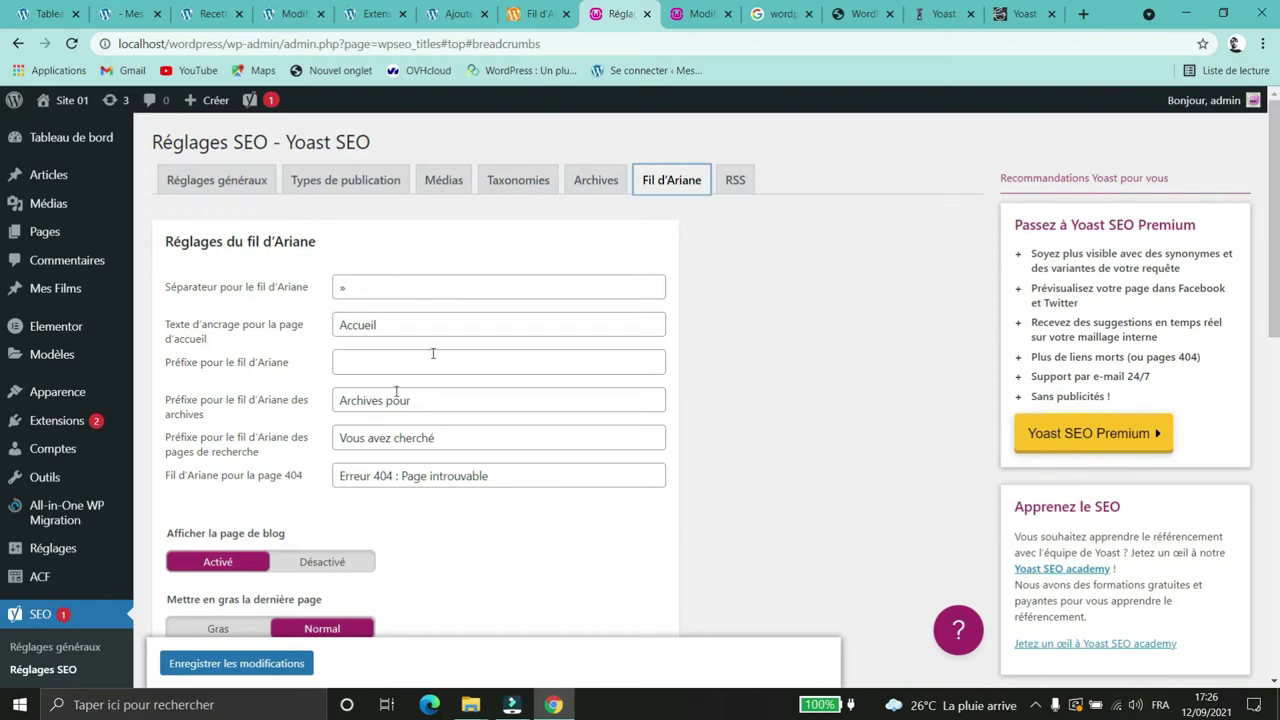
scroll(685, 233, "down", 3)
scroll(470, 224, "down", 4)
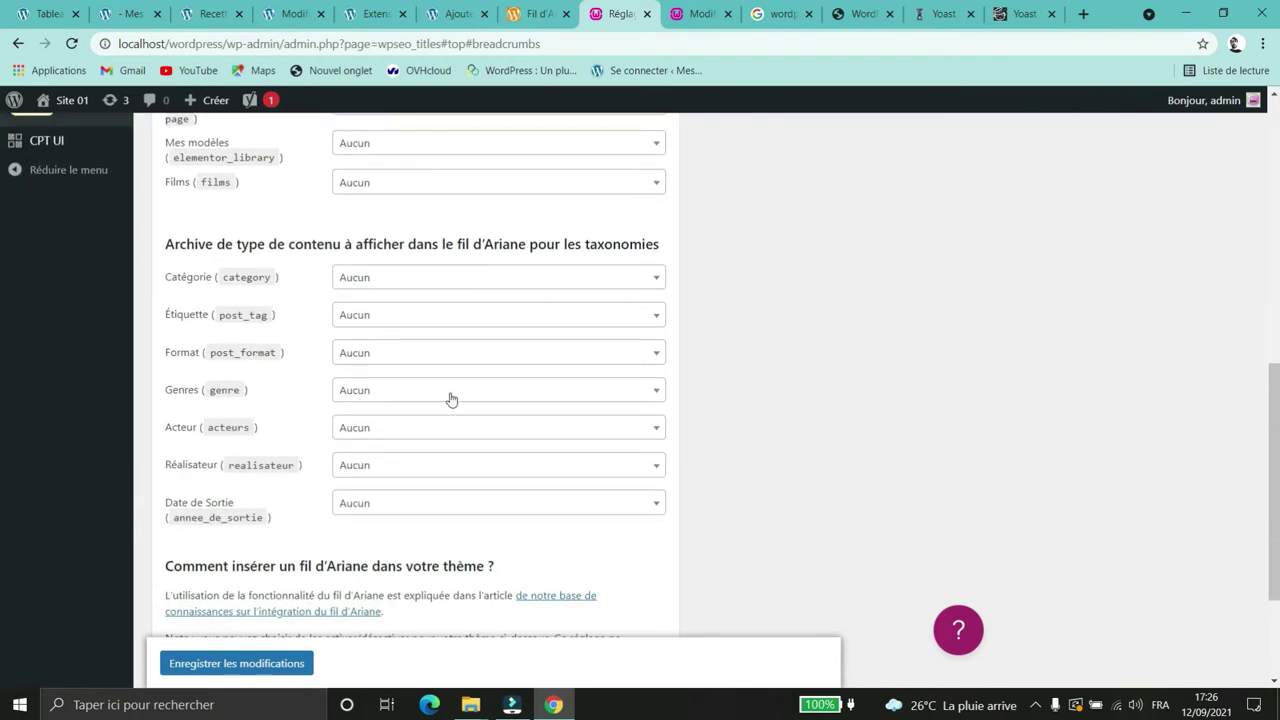
scroll(446, 431, "down", 2)
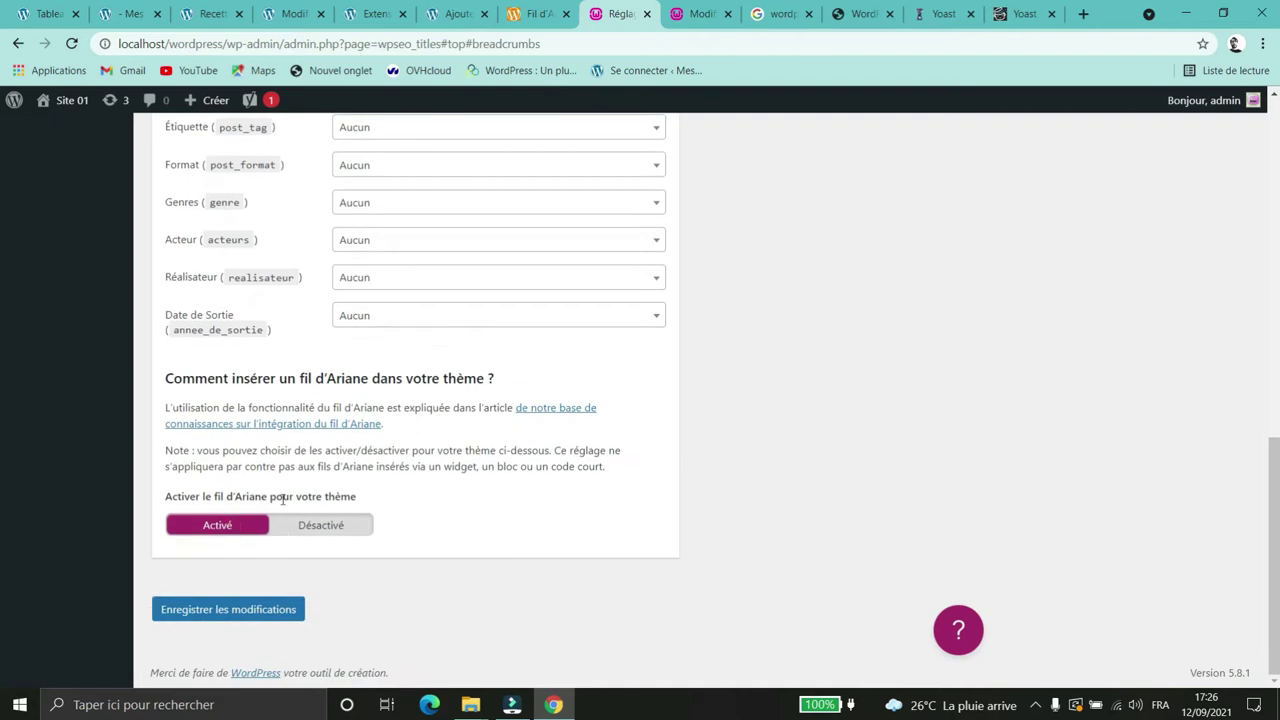
Step: Try to copy the yoast_breadcrumb PHP snippet from Étape 3 of the open wpformation breadcrumb article
scroll(525, 455, "up", 10)
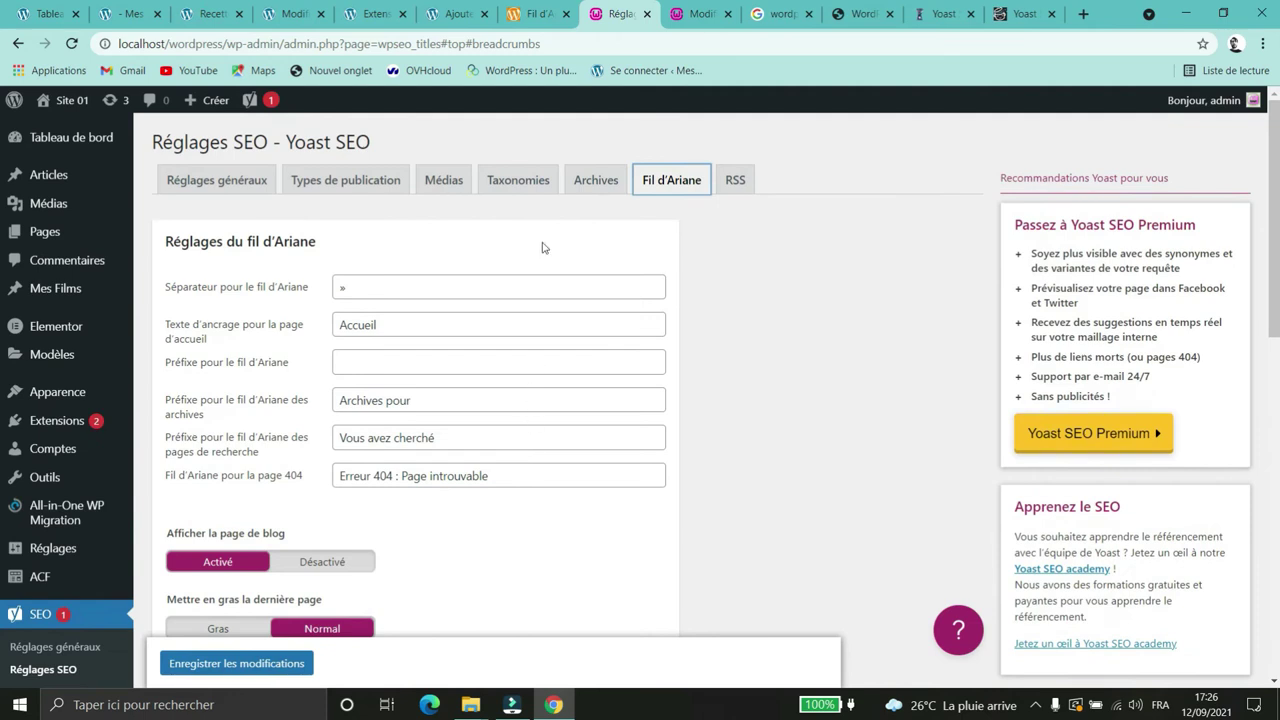
left_click(531, 18)
scroll(532, 292, "down", 1)
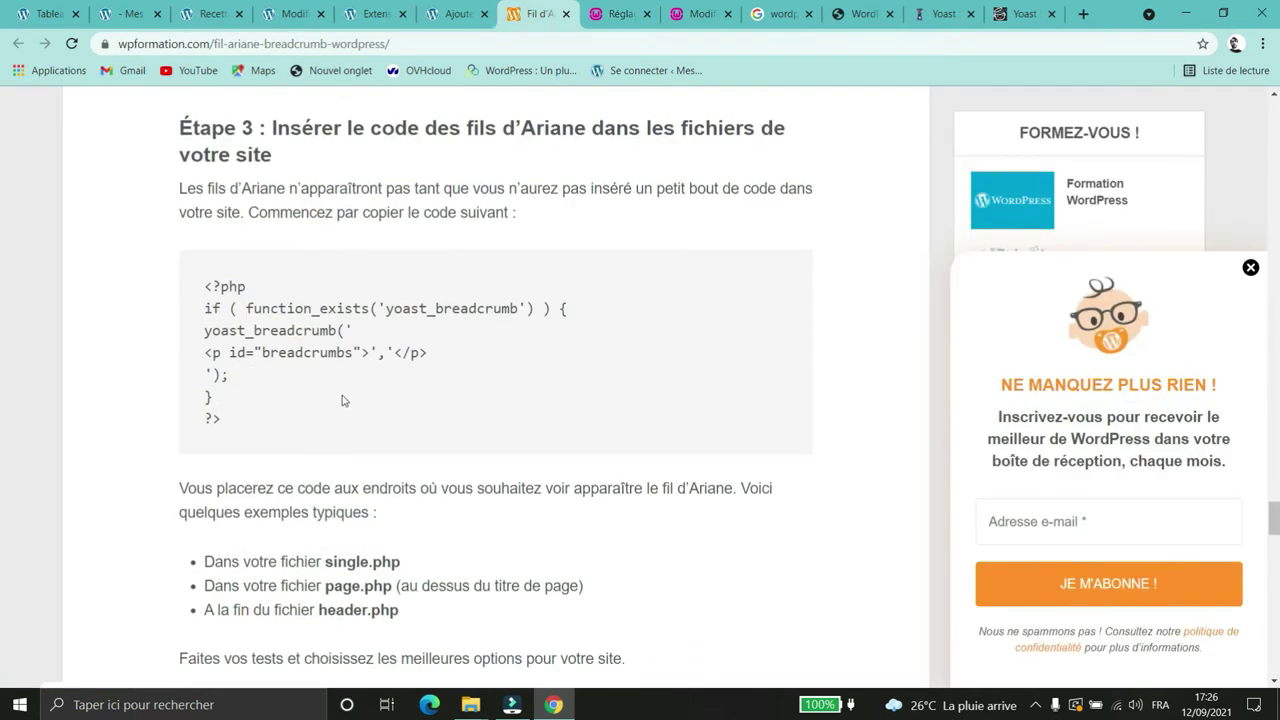
left_click_drag(232, 421, 205, 287)
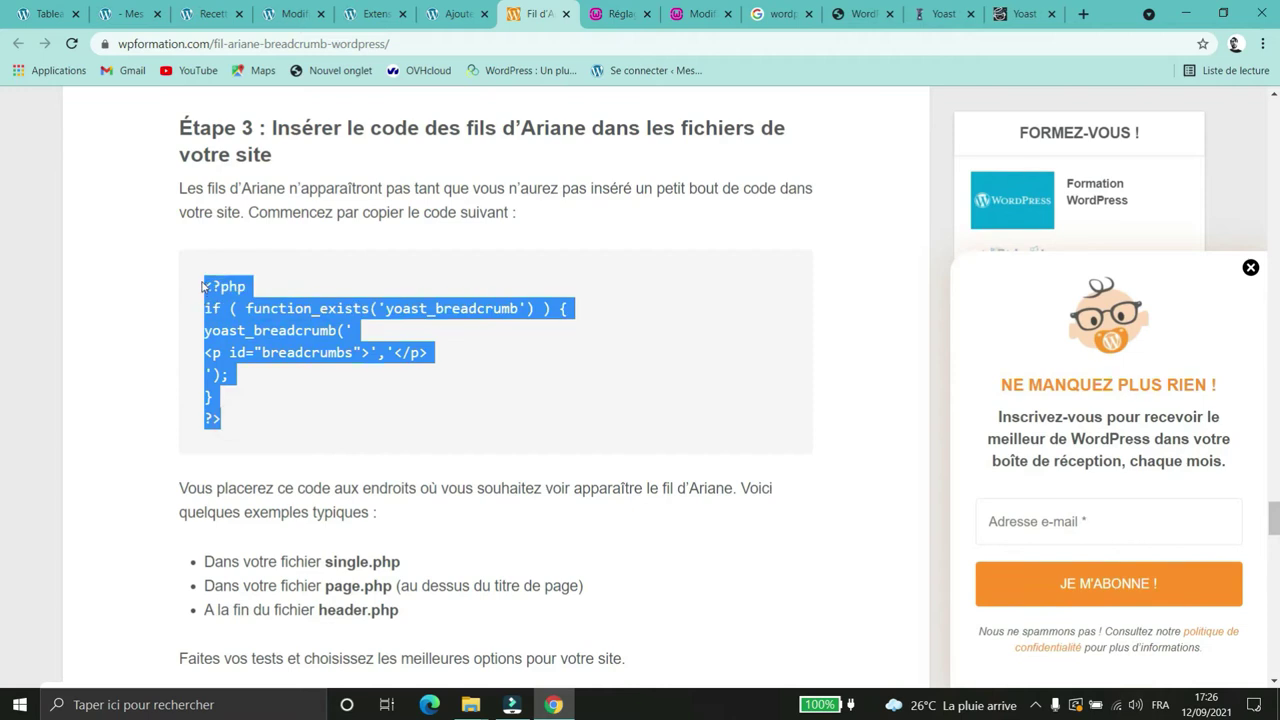
right_click(310, 336)
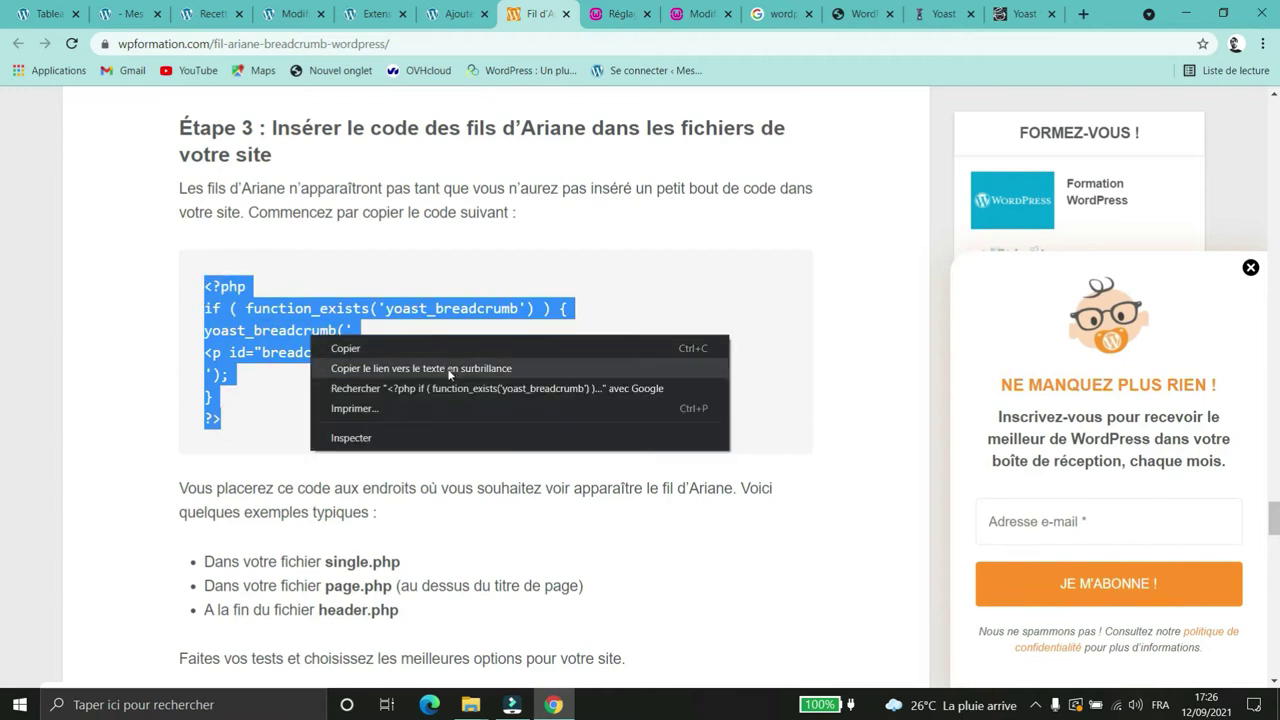
left_click(397, 370)
left_click(543, 395)
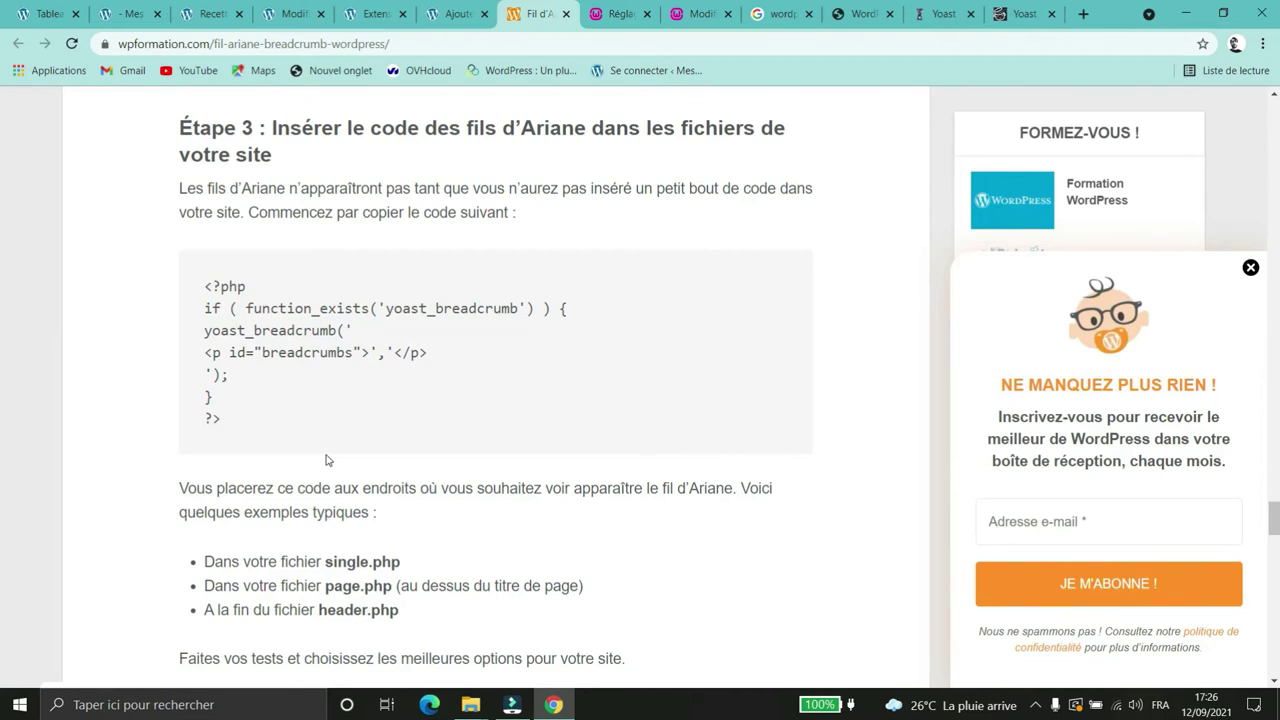
Step: Open WampServer's www directory and browse to the astra theme folder in wordpress\wp-content\themes
key("ctrl+Tab")
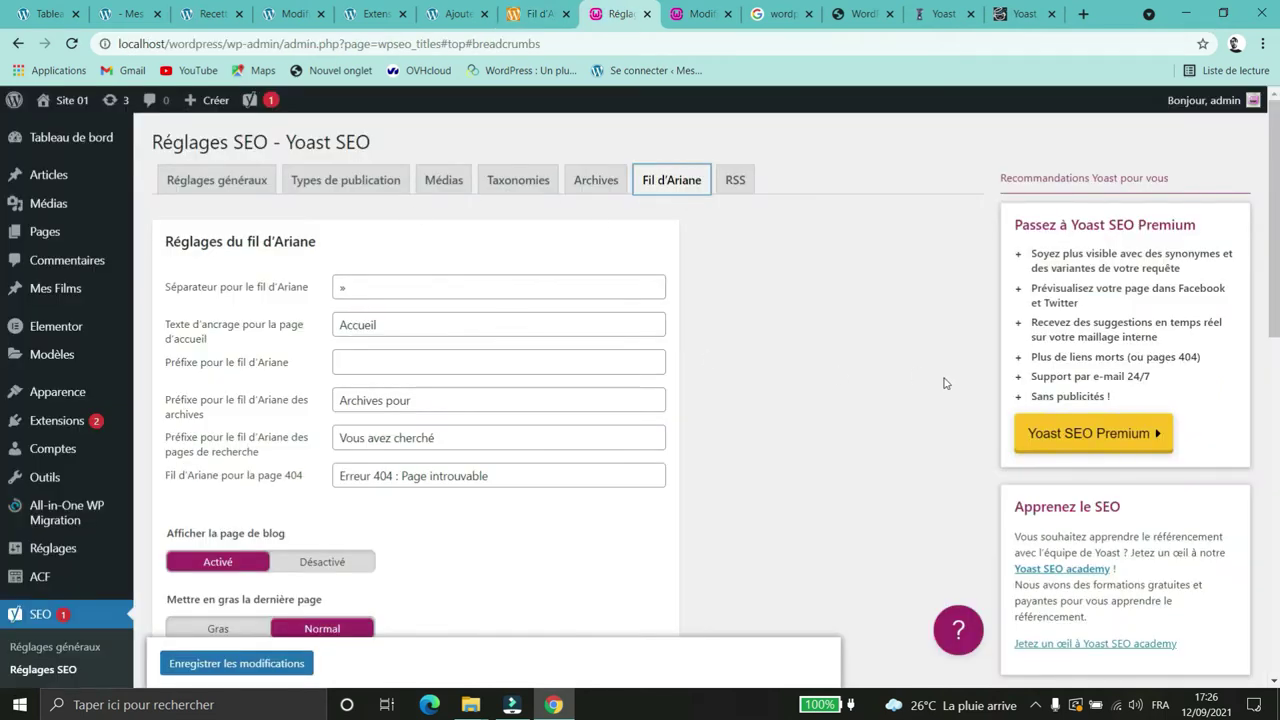
left_click(1035, 705)
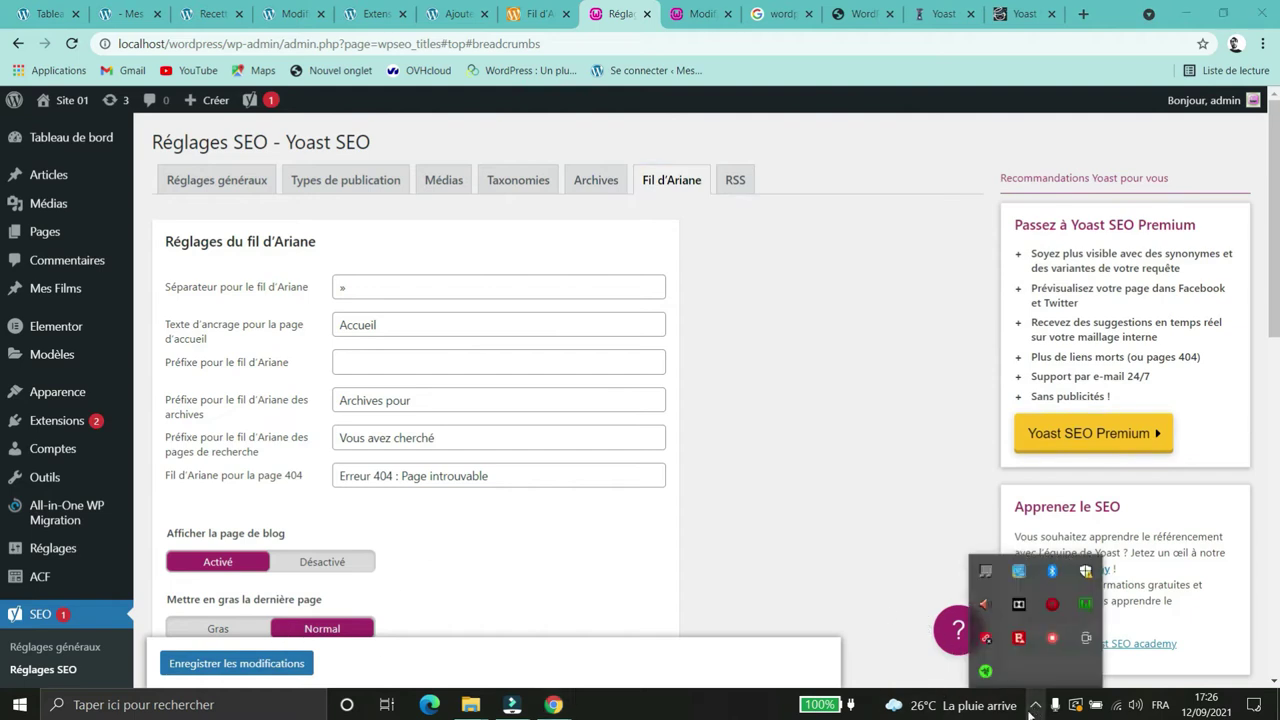
left_click(1088, 611)
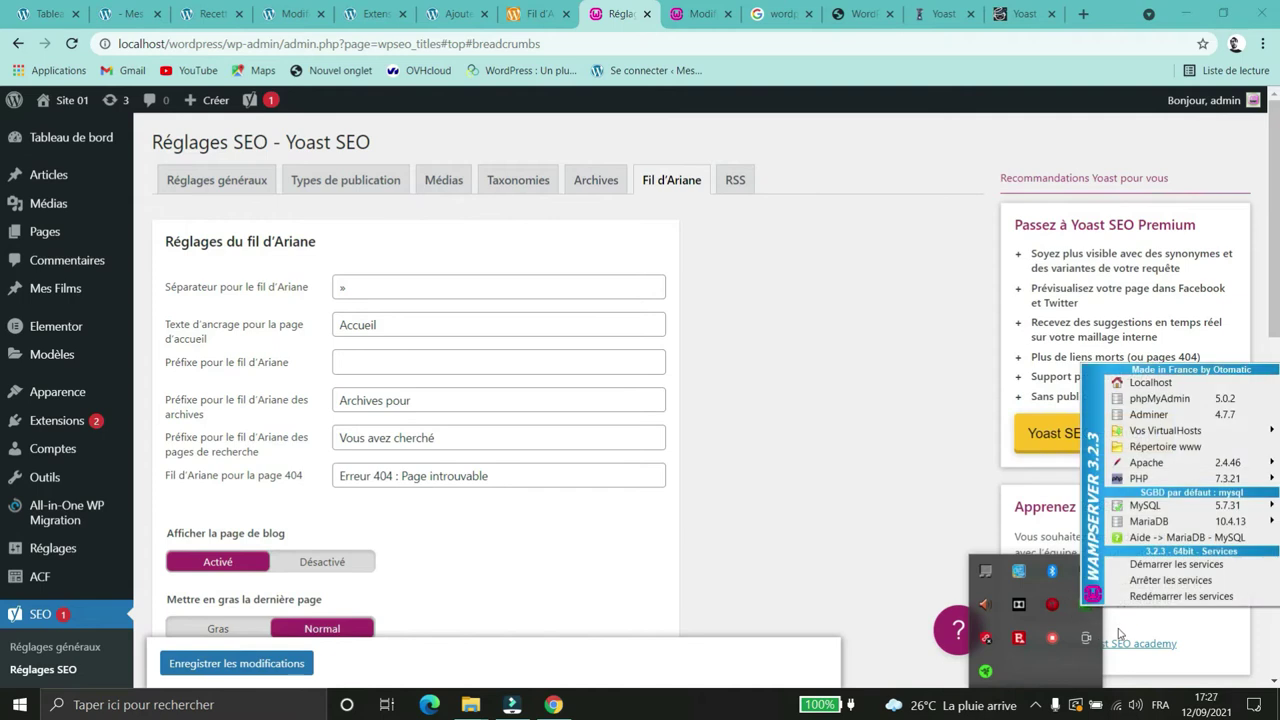
left_click(1170, 447)
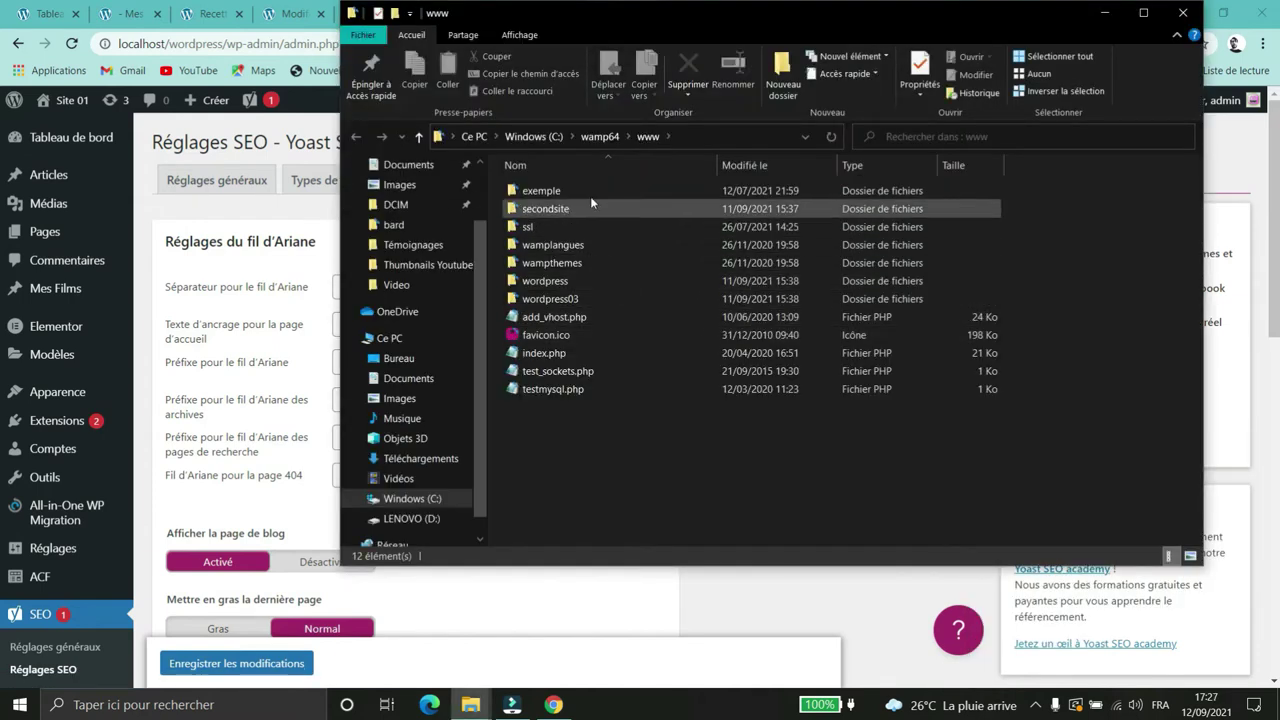
double_click(560, 281)
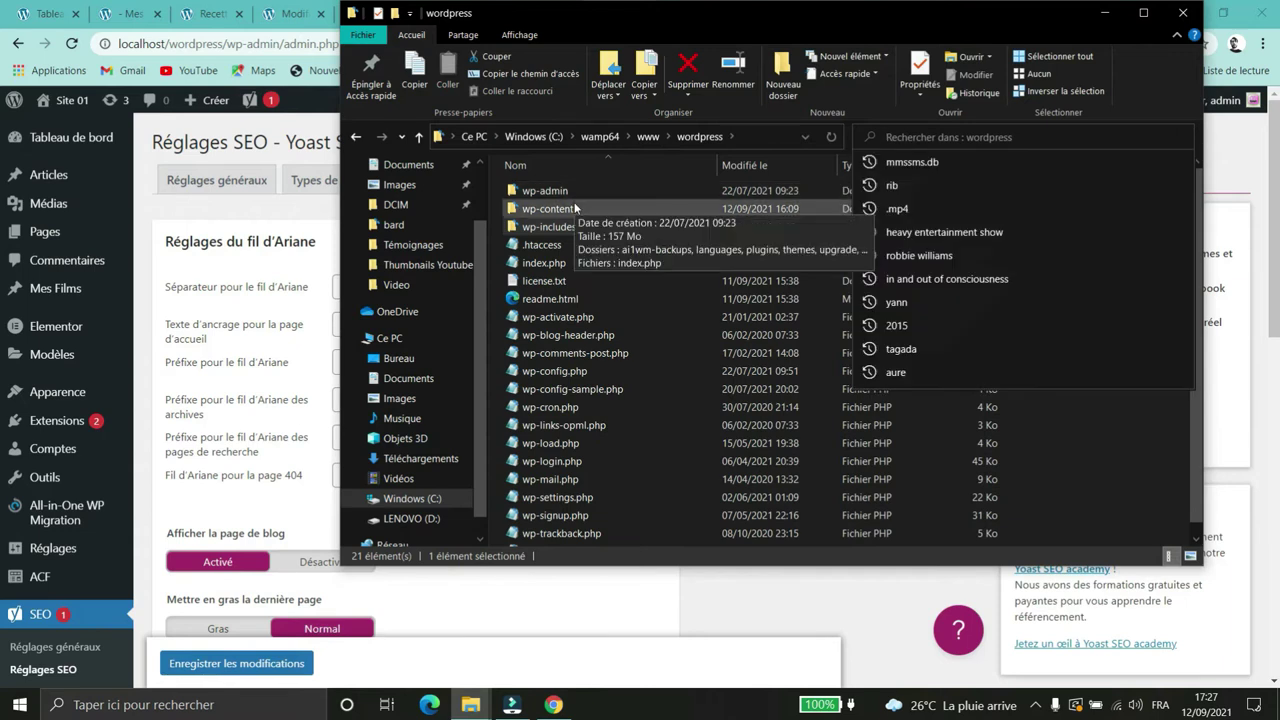
double_click(564, 207)
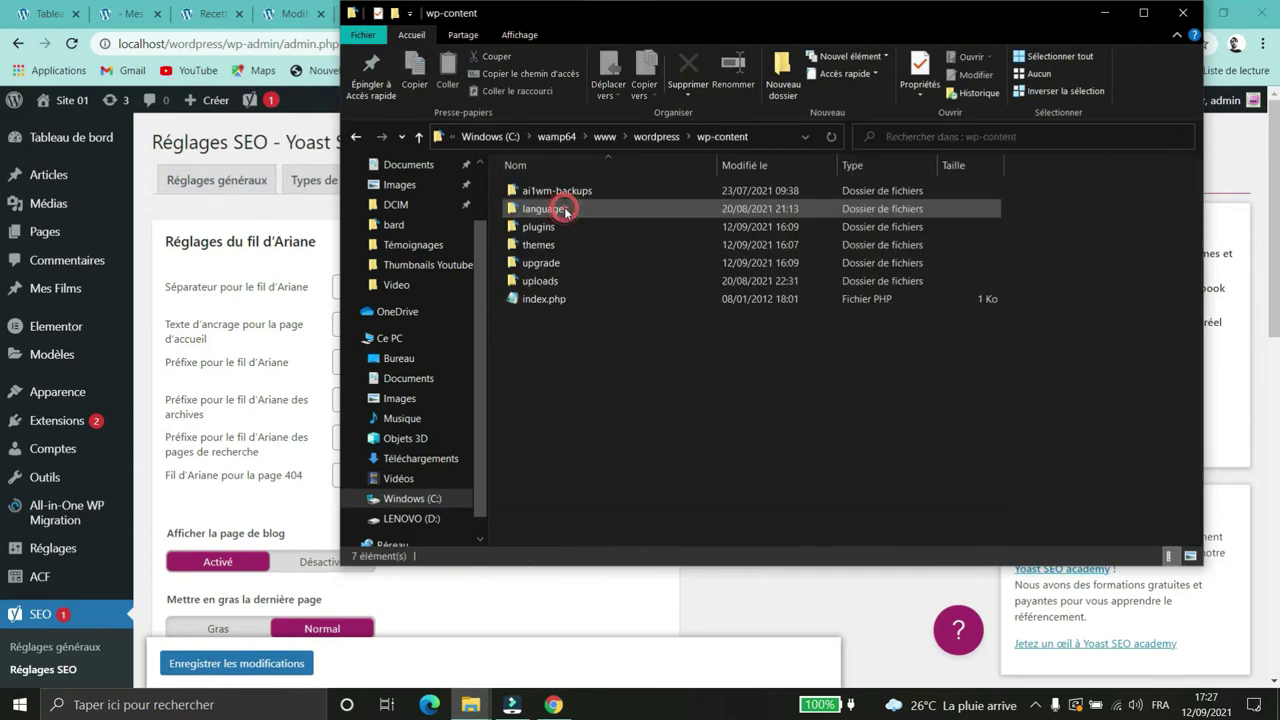
double_click(541, 245)
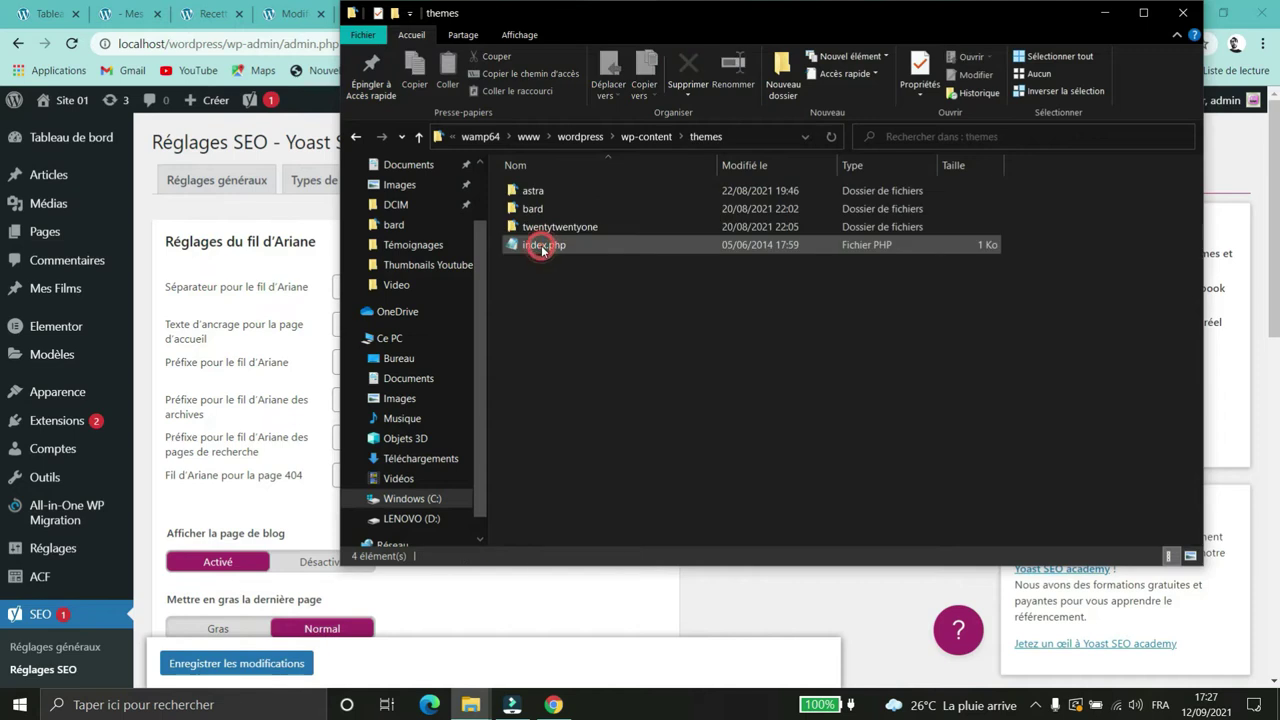
left_click(545, 196)
double_click(545, 196)
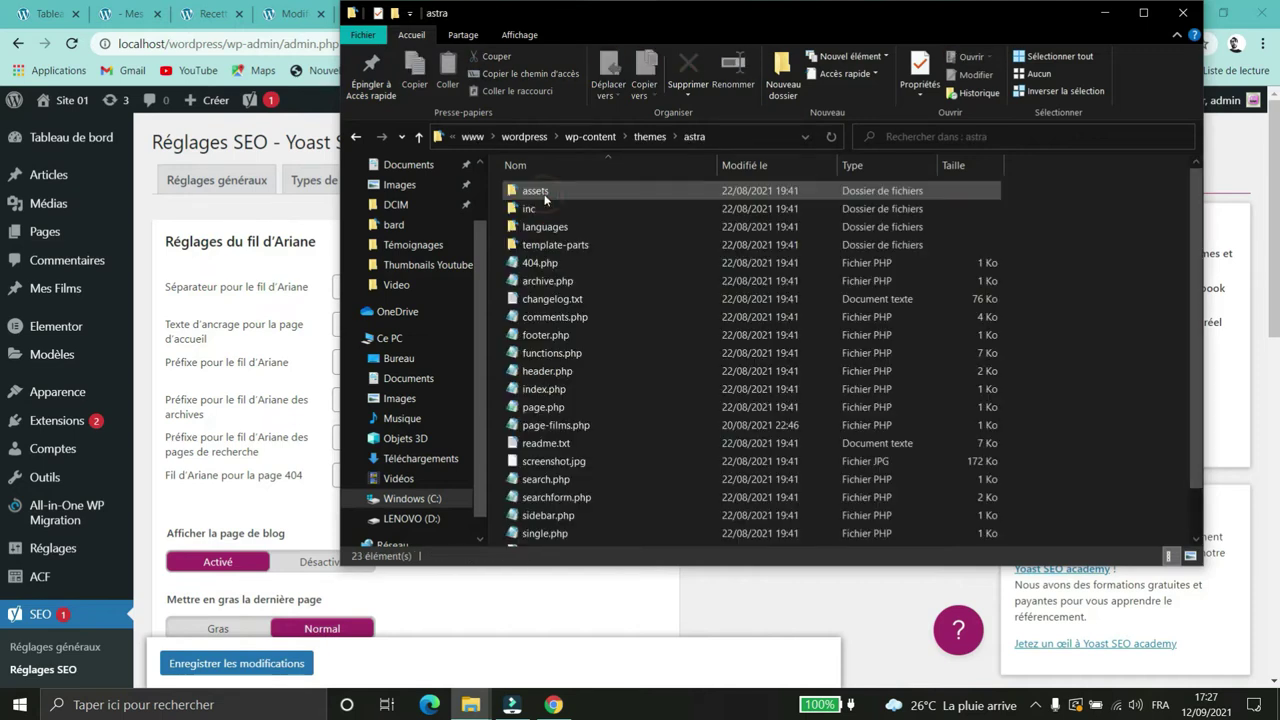
left_click(549, 410)
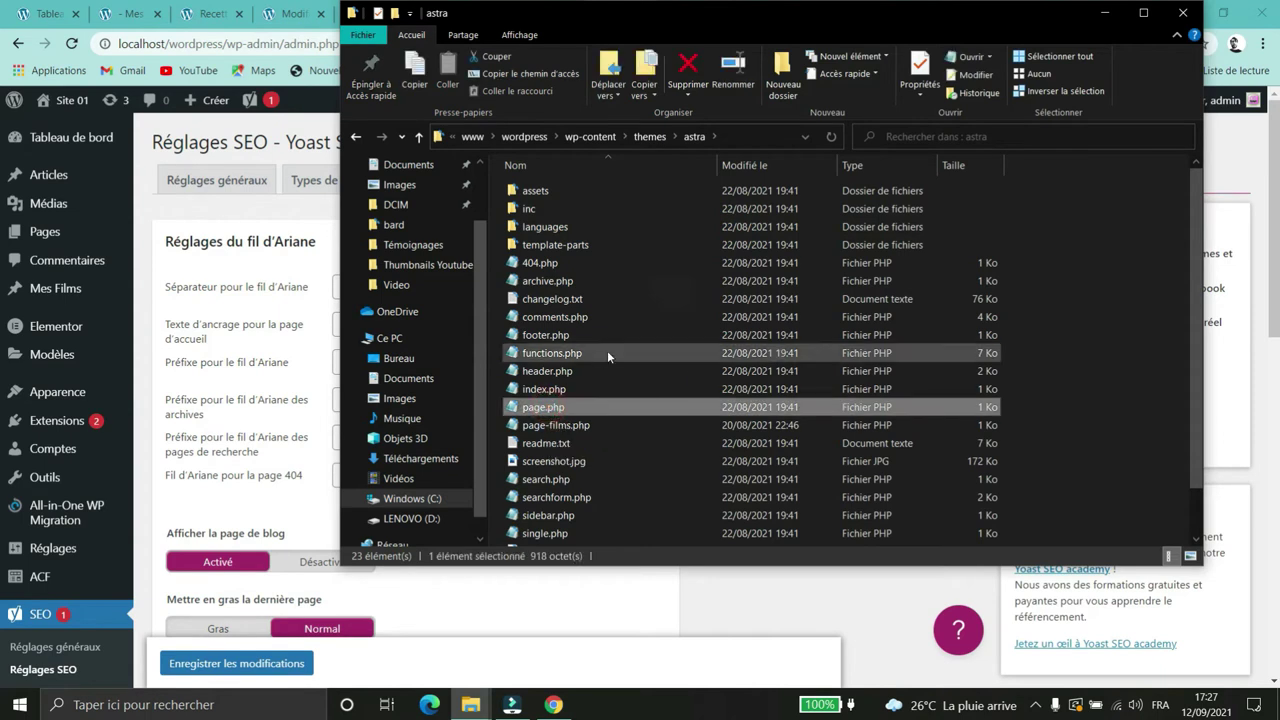
scroll(636, 336, "down", 1)
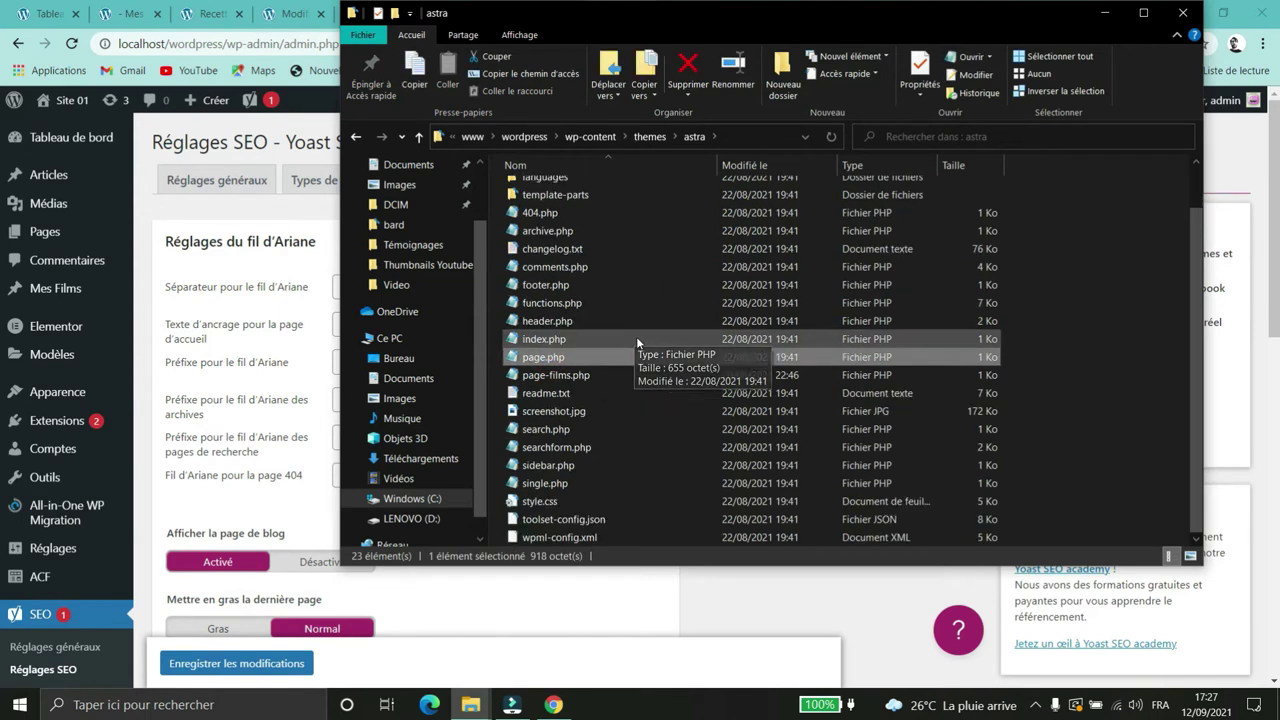
Step: Try pasting the breadcrumb code inside the sidebar-main div of sidebar.php, undo it and close the file without saving
double_click(560, 465)
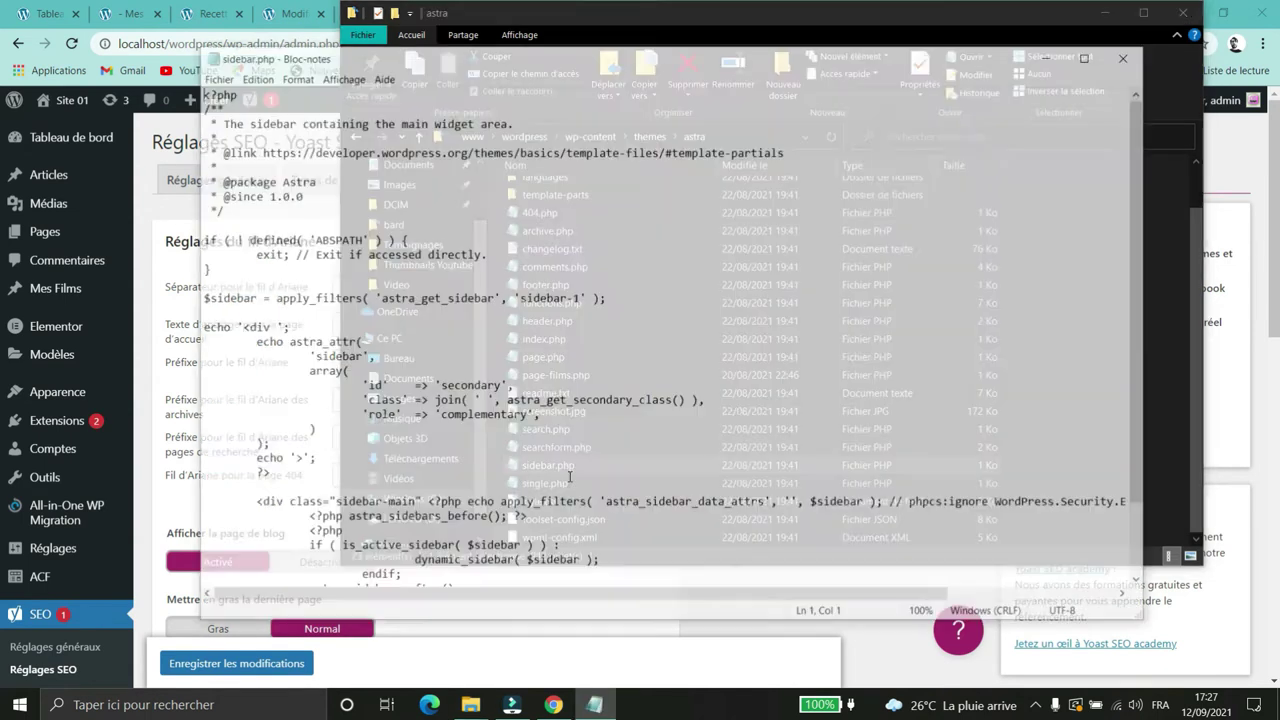
left_click(336, 216)
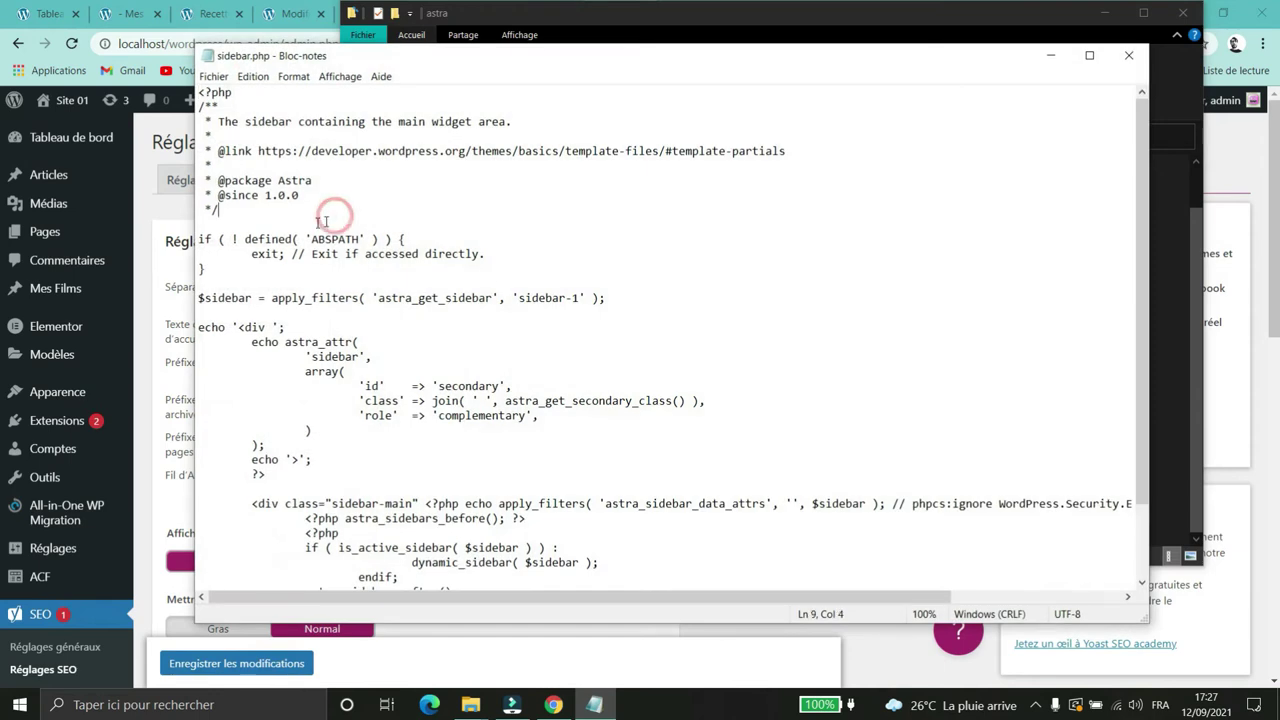
scroll(417, 262, "down", 2)
left_click(502, 520)
key("Return")
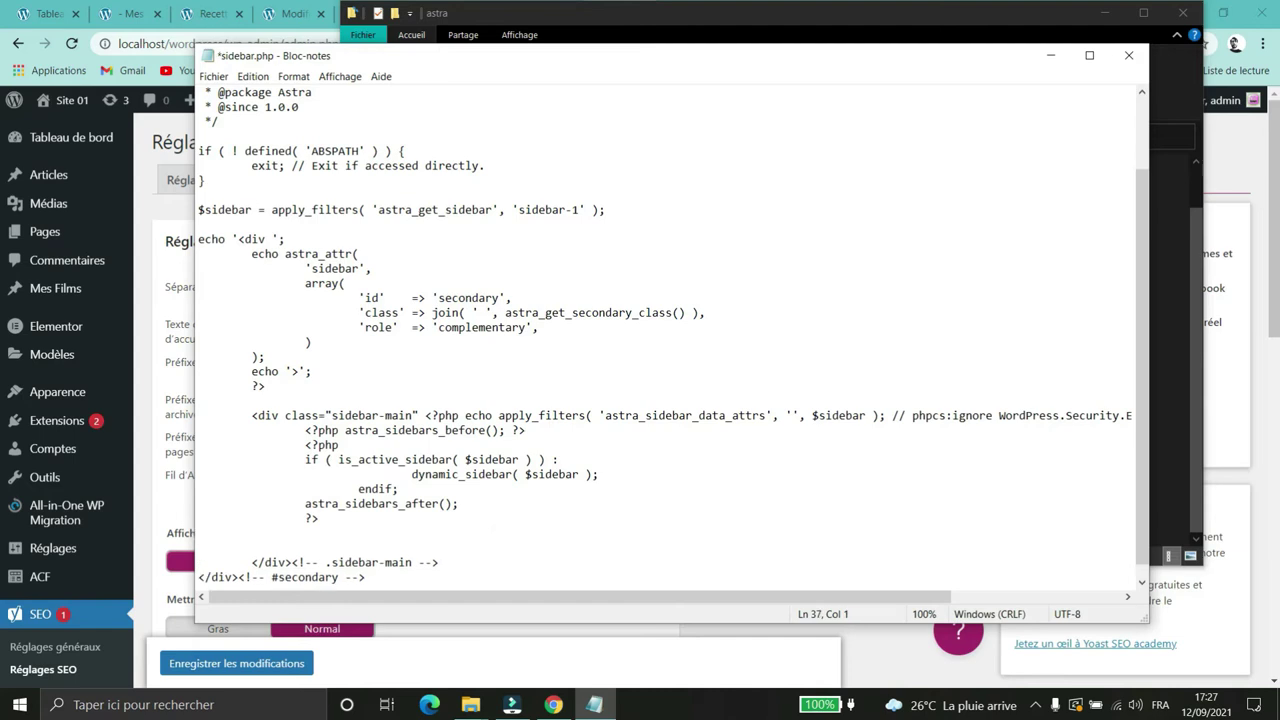
key("ctrl+v")
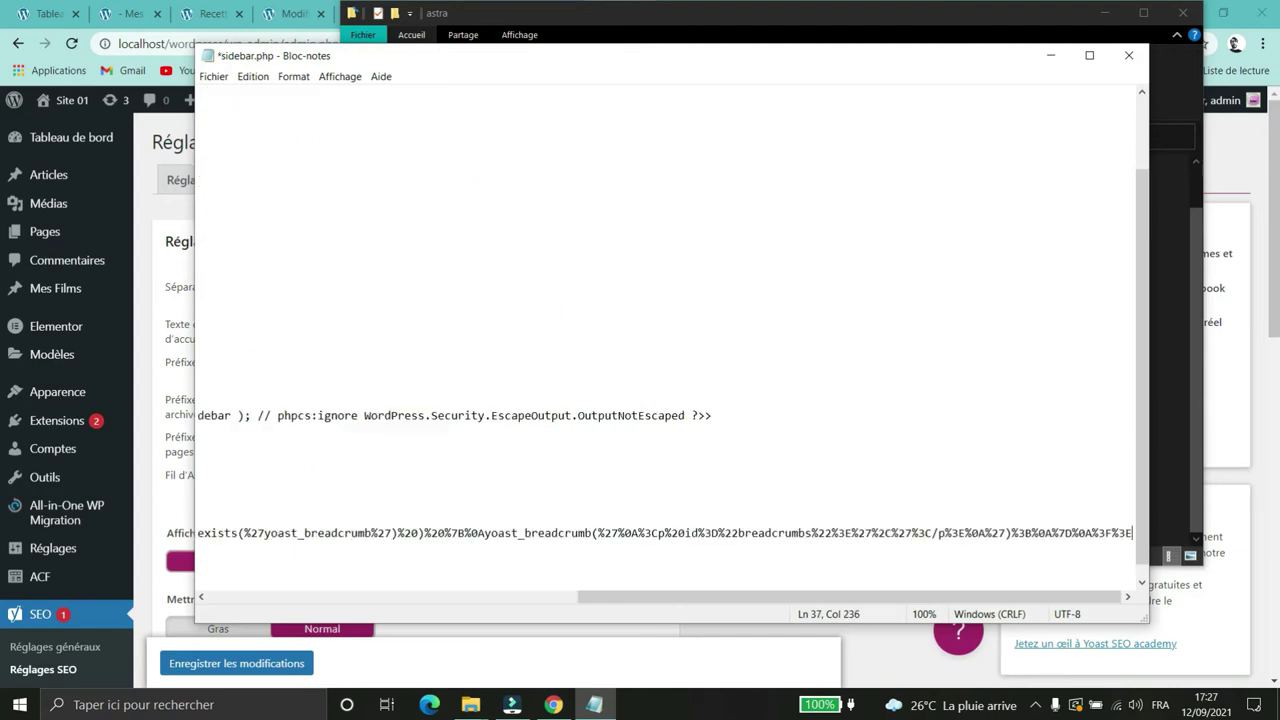
key("ctrl+z")
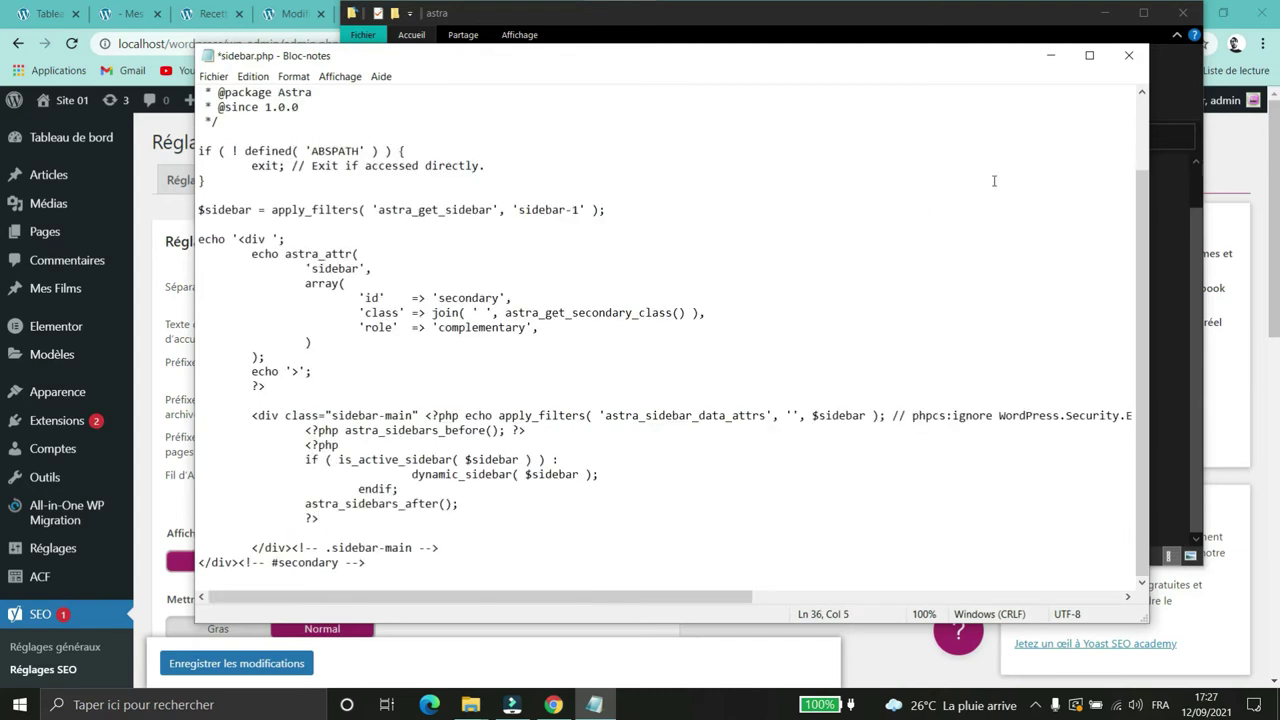
left_click(1128, 55)
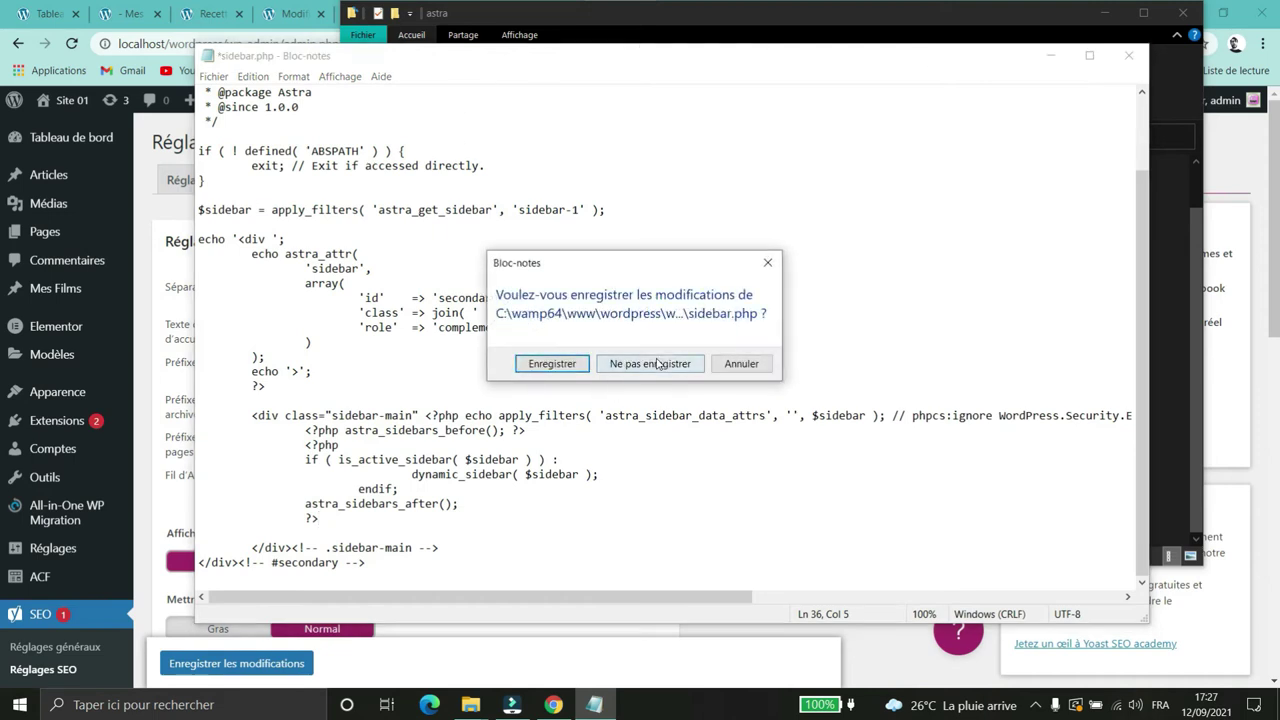
left_click(651, 364)
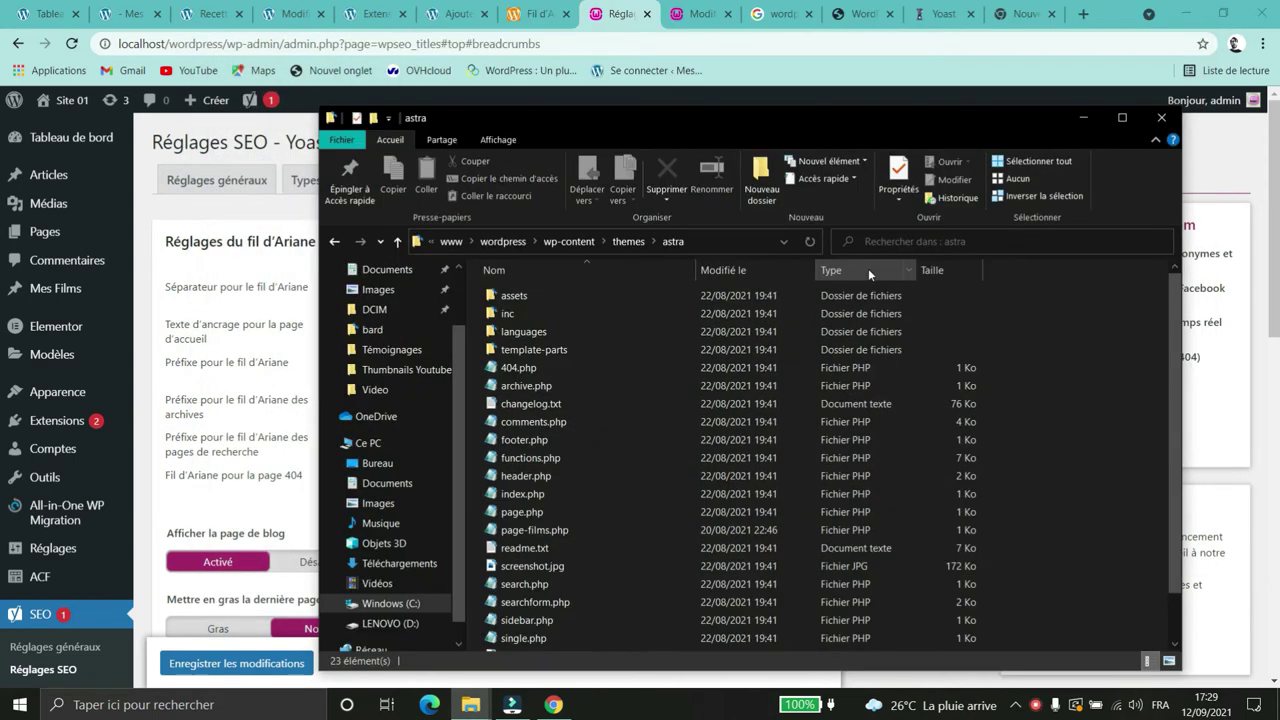
Step: Locate header.php, page.php and single.php in the astra theme folder as places for the breadcrumb code
left_click(525, 476)
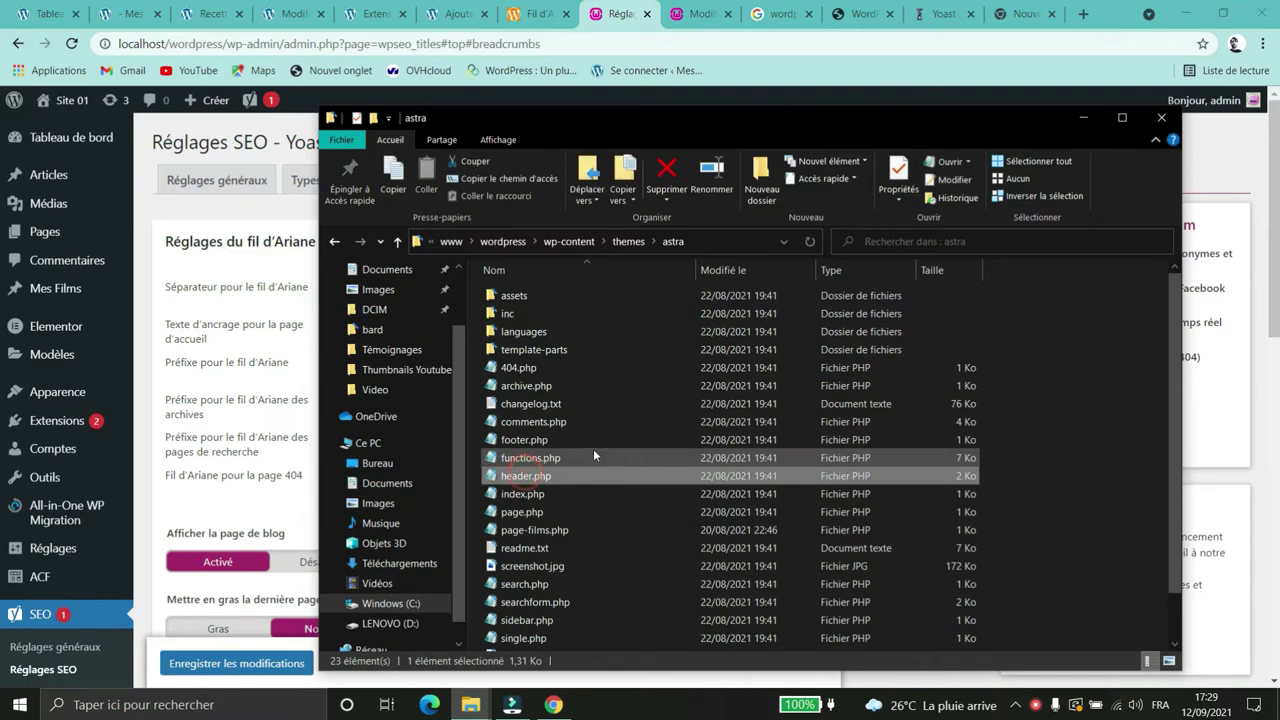
left_click(541, 512)
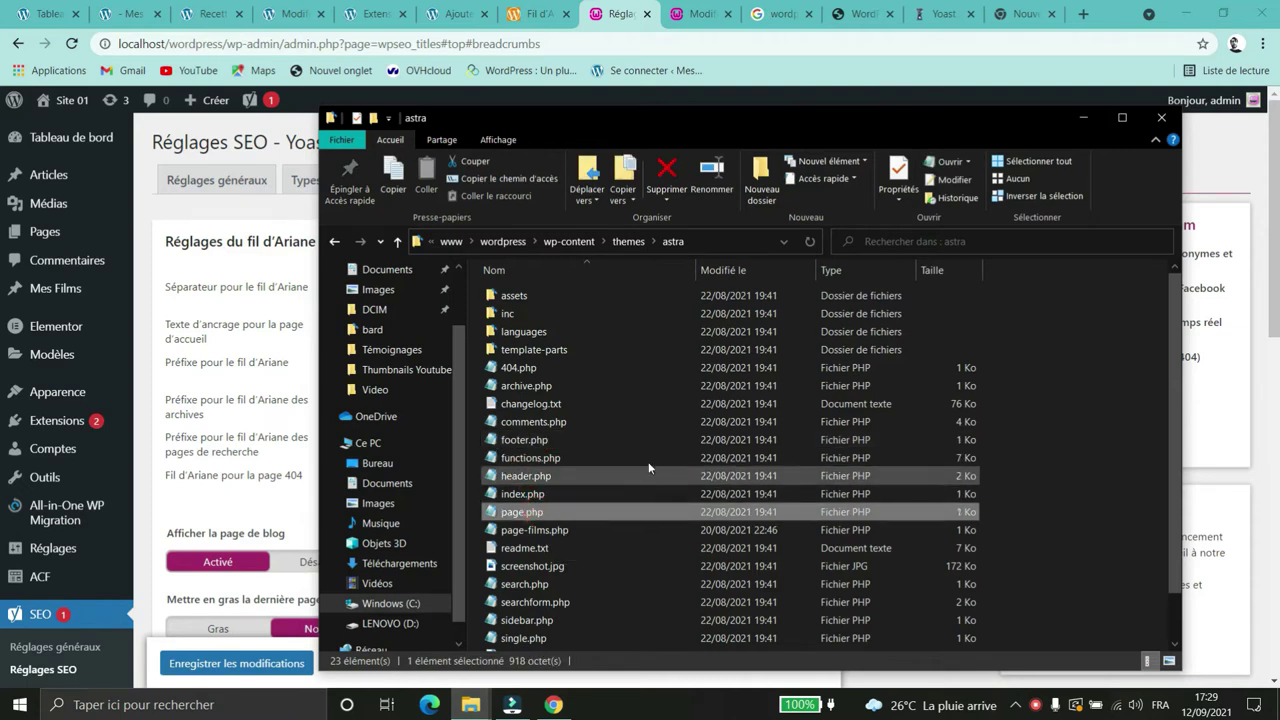
scroll(651, 464, "down", 1)
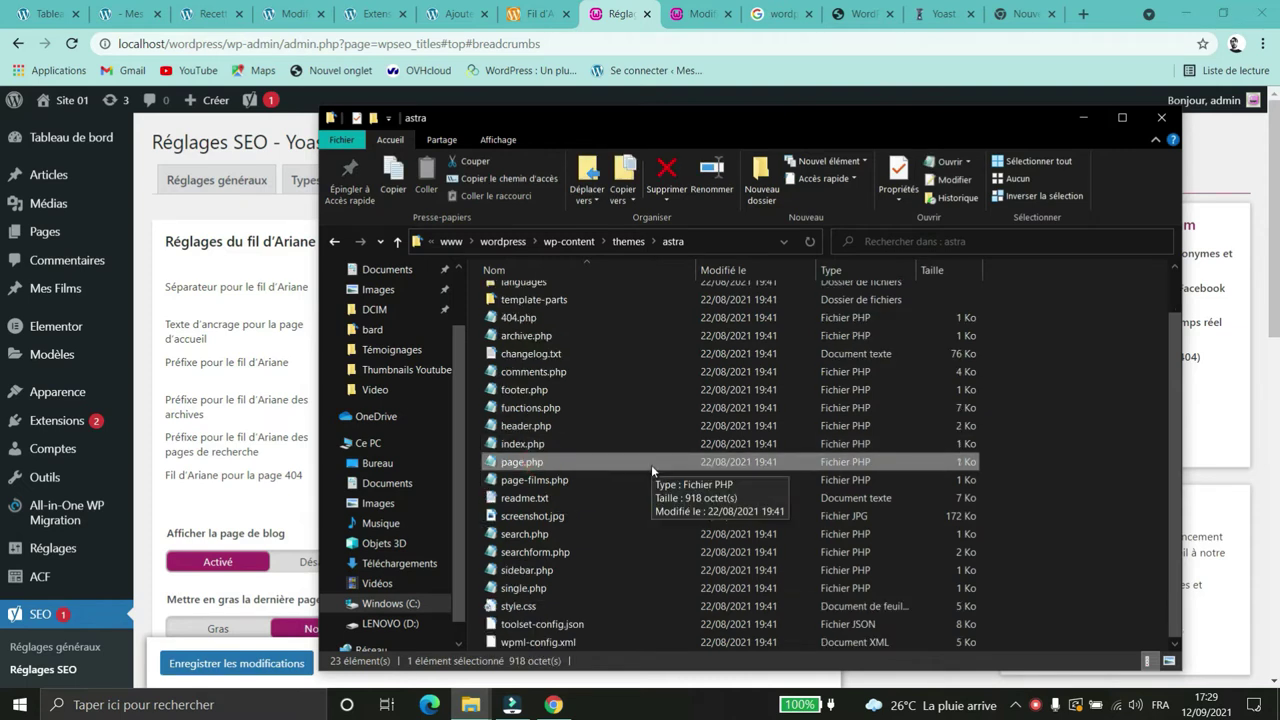
left_click(541, 589)
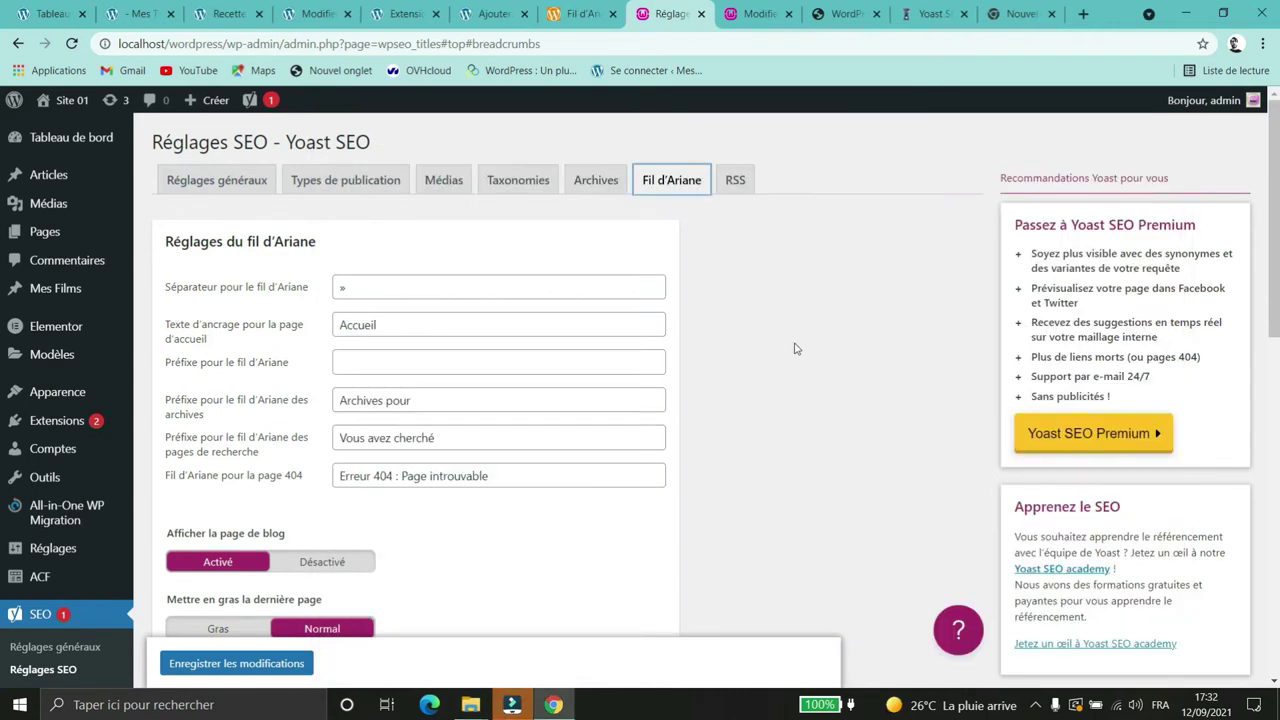
Step: Set Mettre en gras la dernière page to Gras, switching Afficher la page de blog off and back to Activé
left_click(830, 325)
scroll(850, 280, "down", 2)
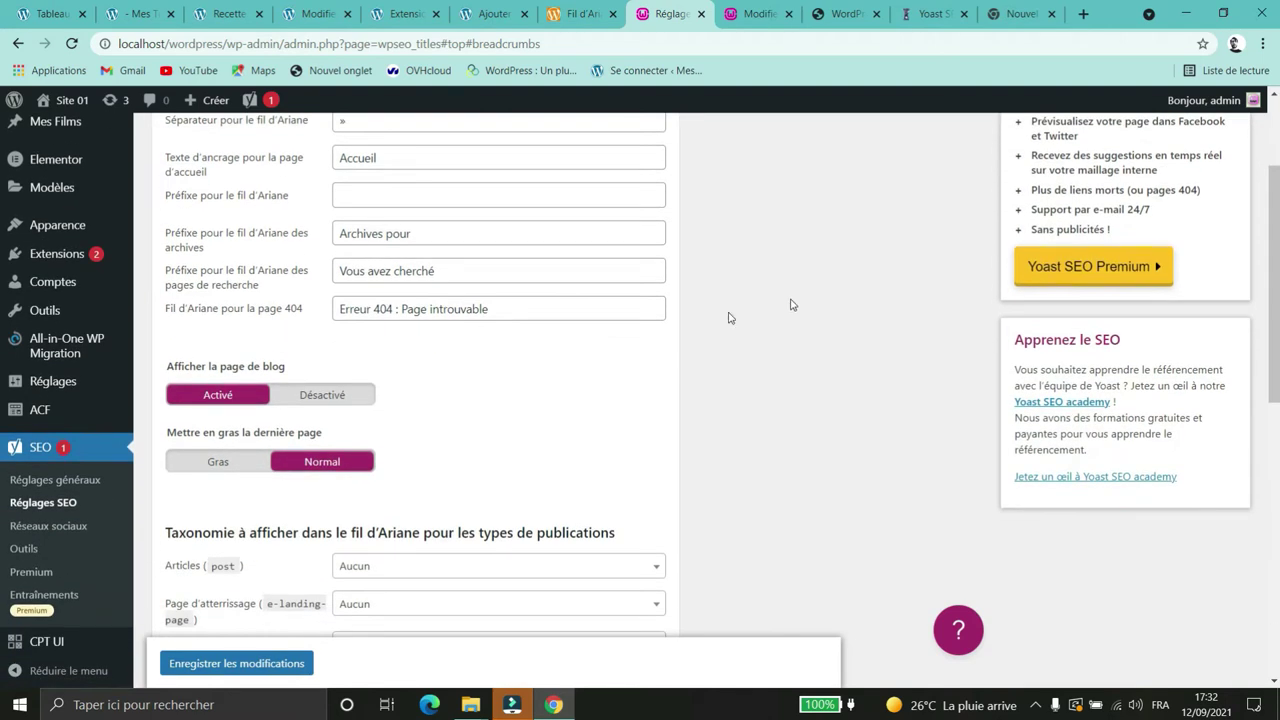
left_click(208, 466)
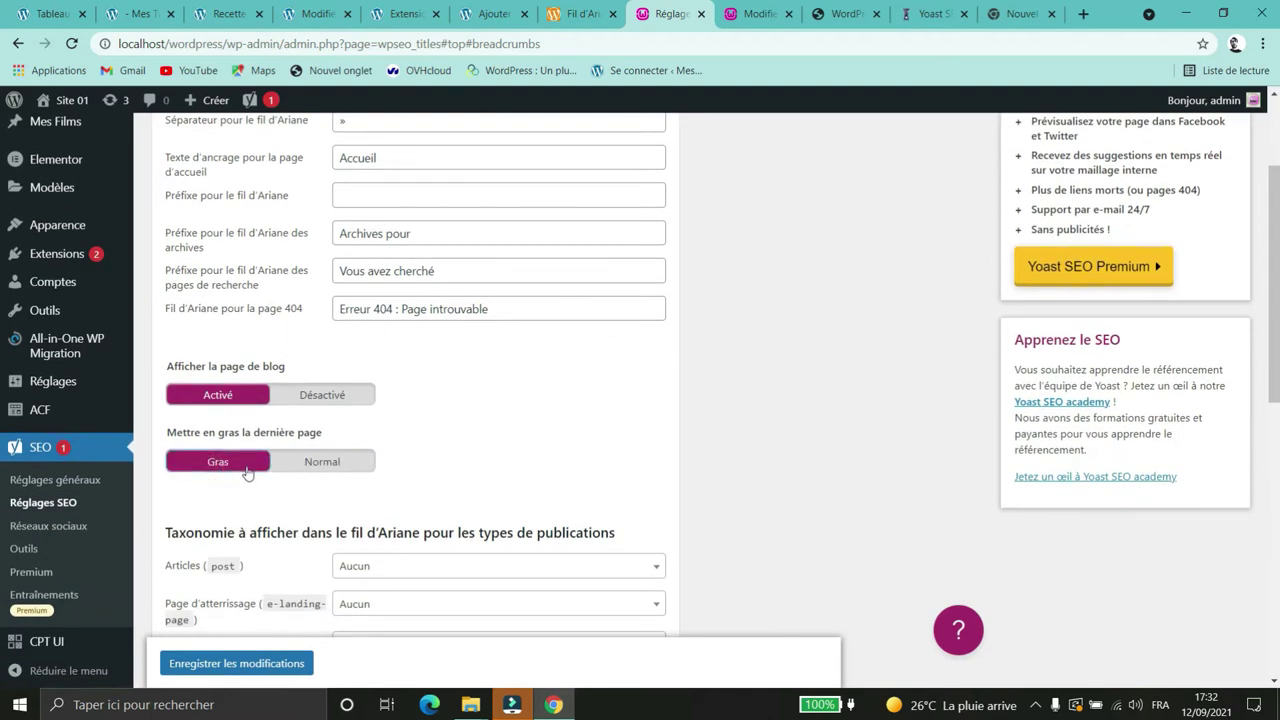
left_click(330, 460)
left_click(320, 394)
left_click(236, 396)
left_click(217, 460)
scroll(284, 183, "down", 5)
scroll(284, 183, "down", 3)
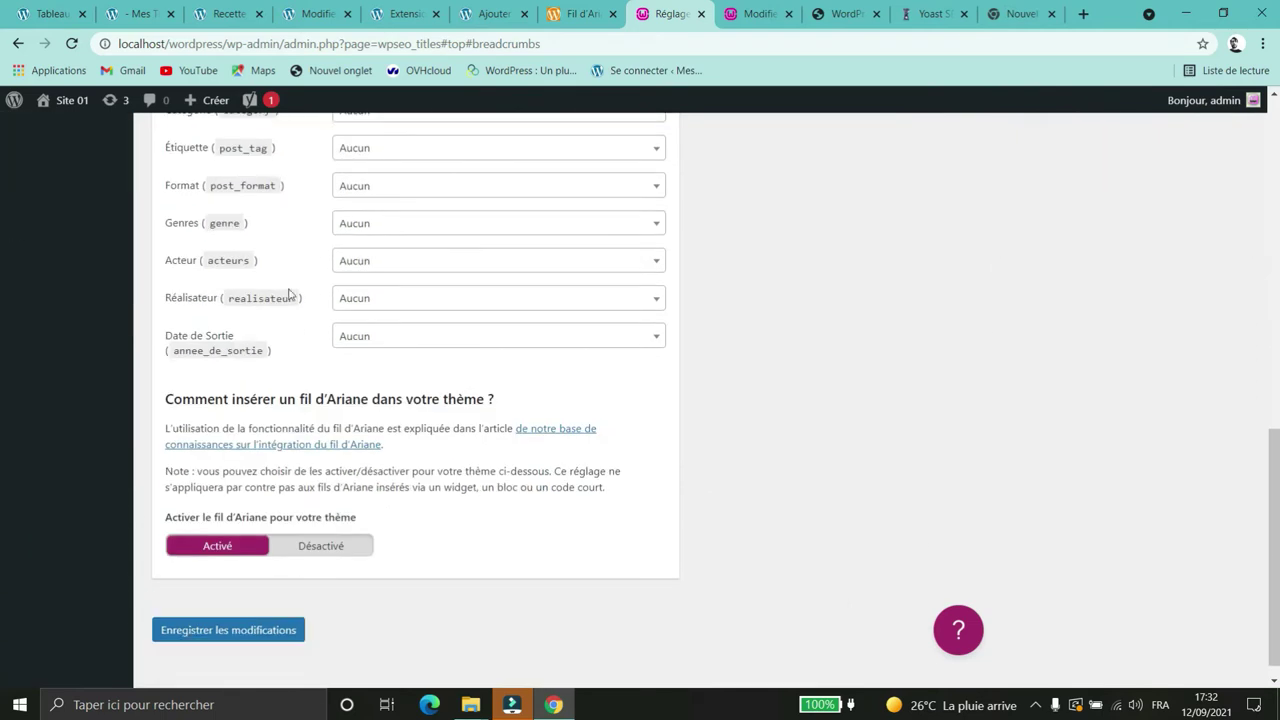
Step: Open the RSS settings, and find Courrier international's RSS page by searching Google in a new tab for "courrier international rss"
scroll(294, 294, "up", 10)
left_click(737, 181)
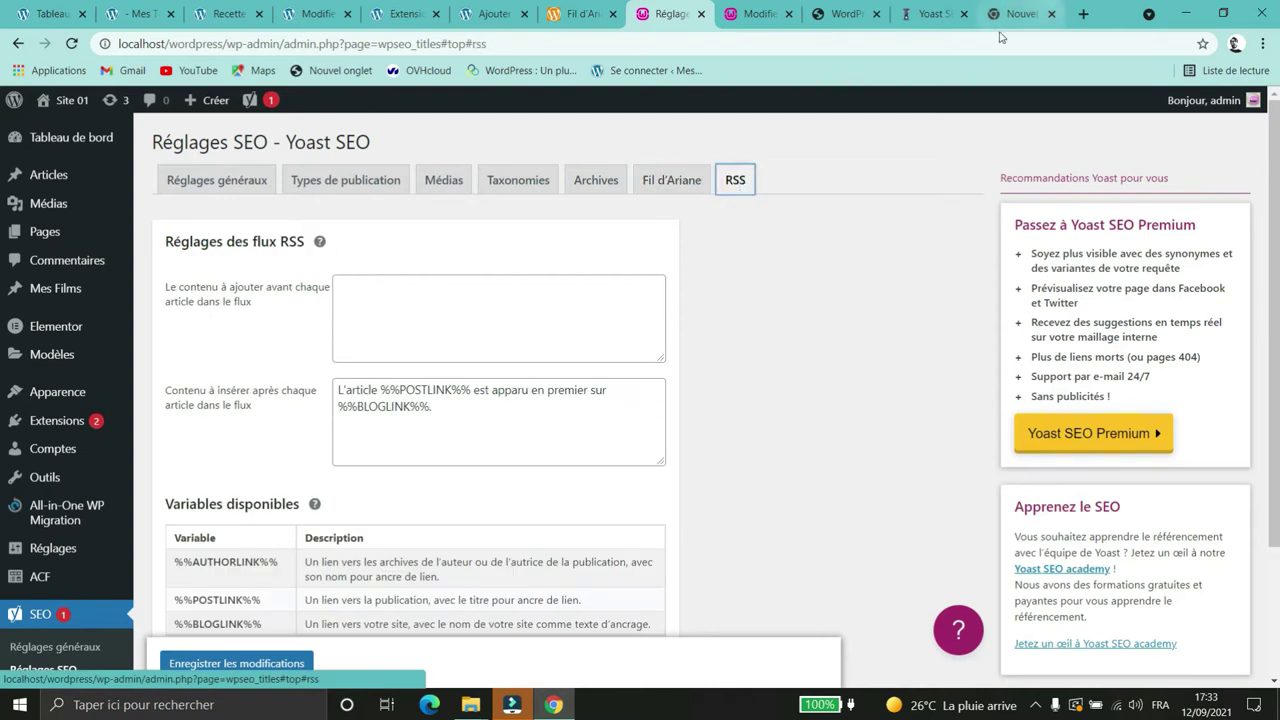
left_click(1083, 13)
left_click(563, 359)
type("courrier international")
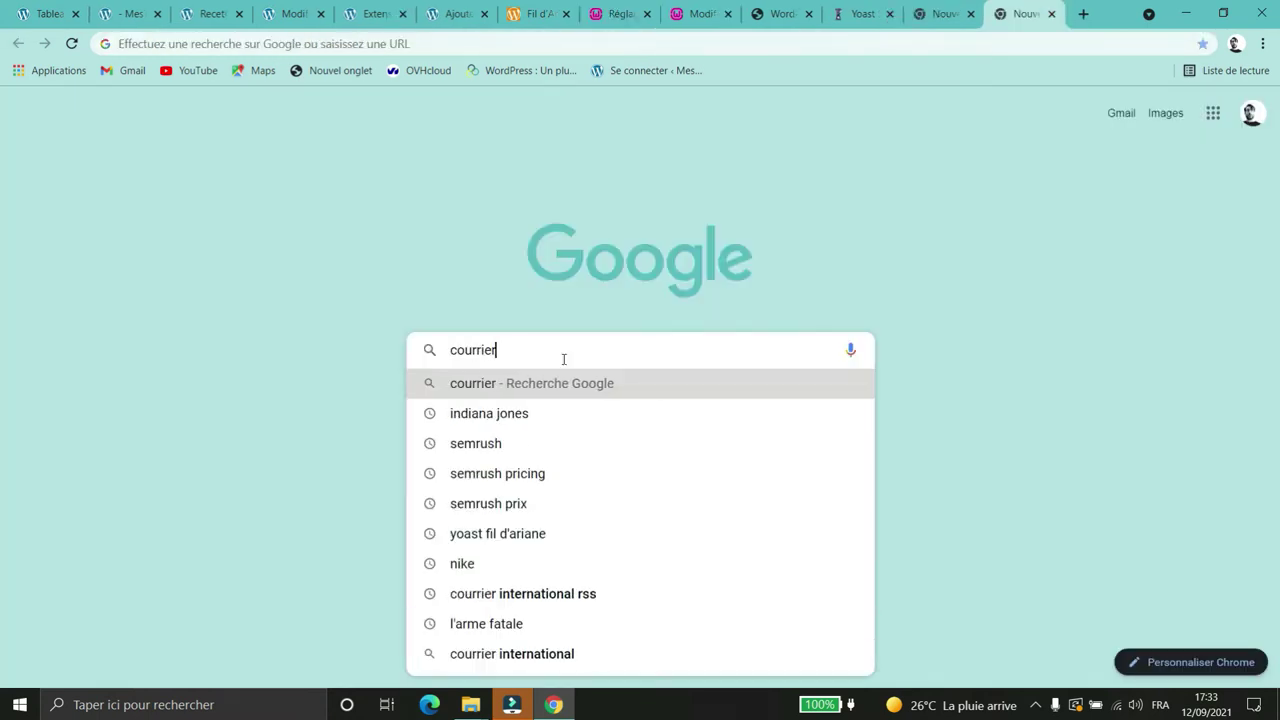
type(" rss")
key("Return")
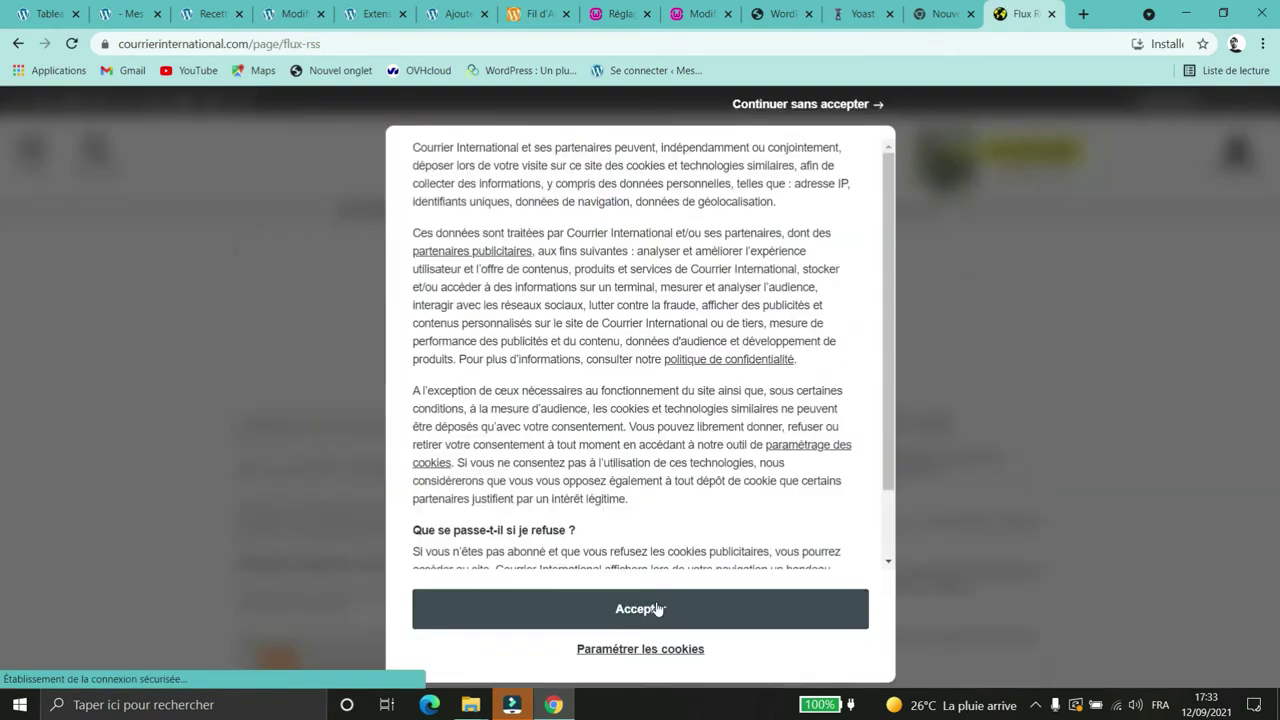
Step: Accept the Courrier international cookies and look through the list of RSS feeds by category
left_click(652, 608)
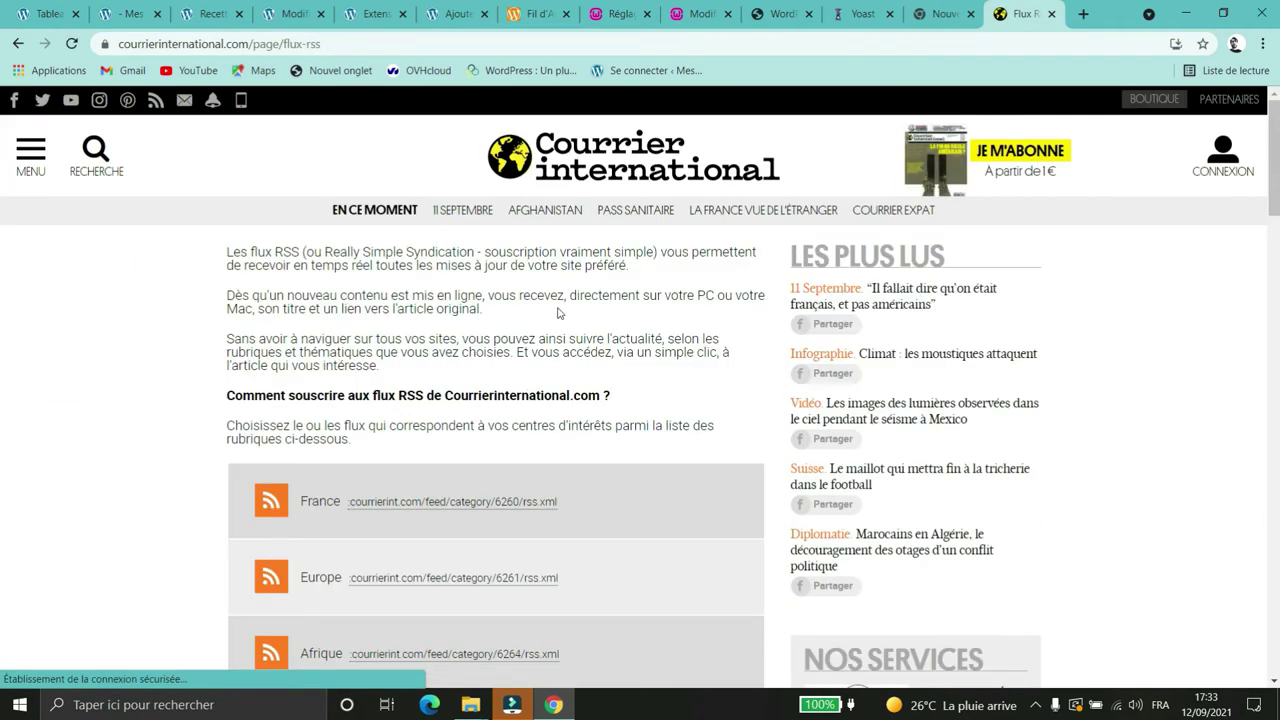
scroll(558, 313, "down", 3)
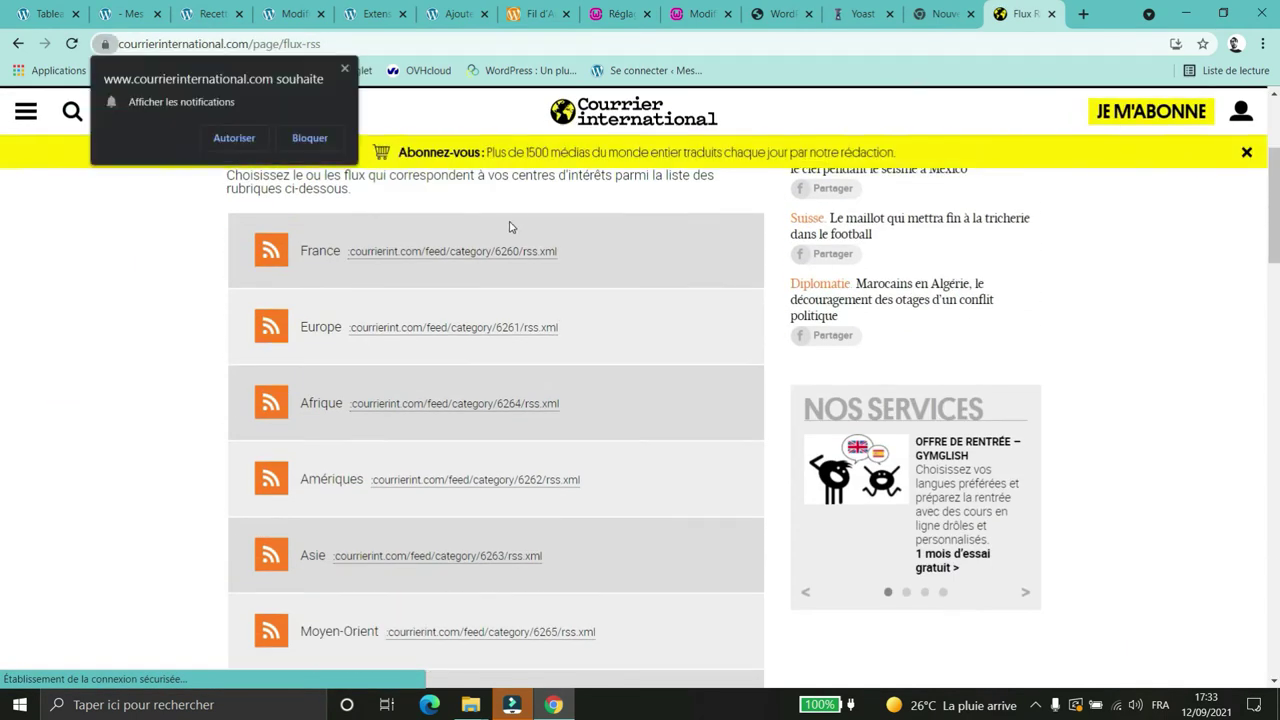
scroll(418, 244, "down", 3)
scroll(418, 244, "down", 3)
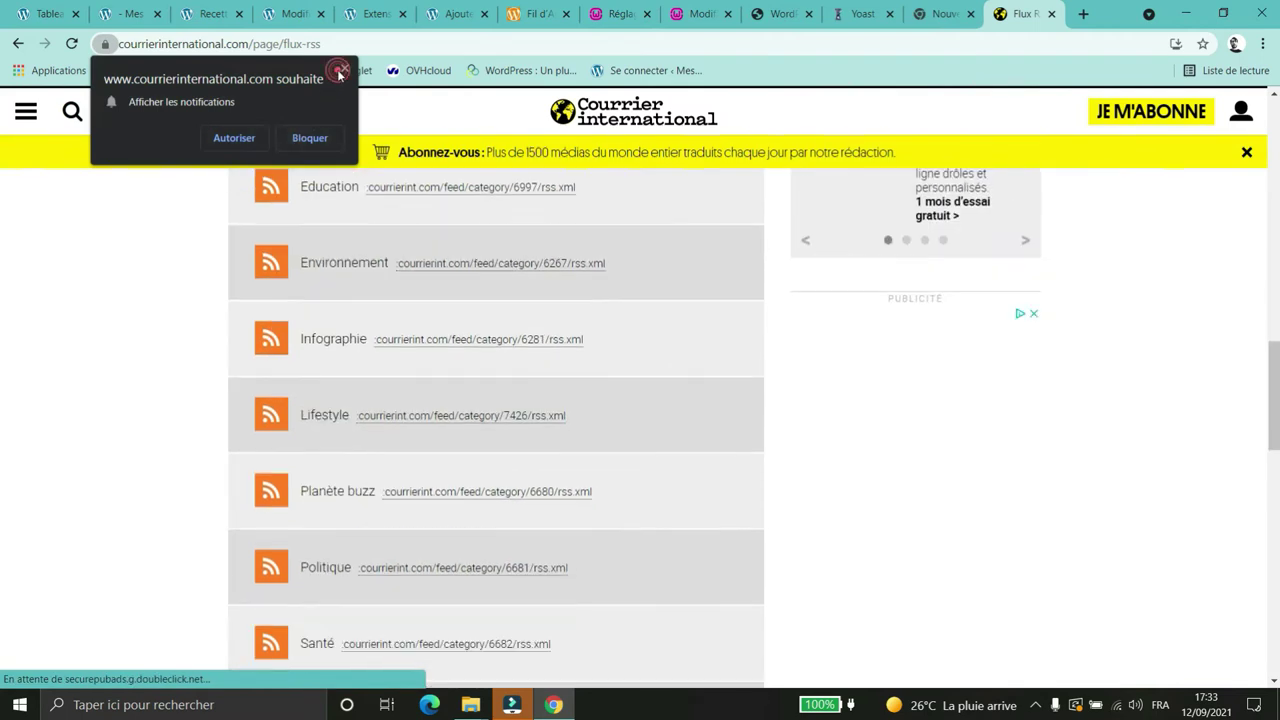
Step: Look through the rest of Courrier international's RSS category list and open the Histoire feed
scroll(460, 273, "down", 5)
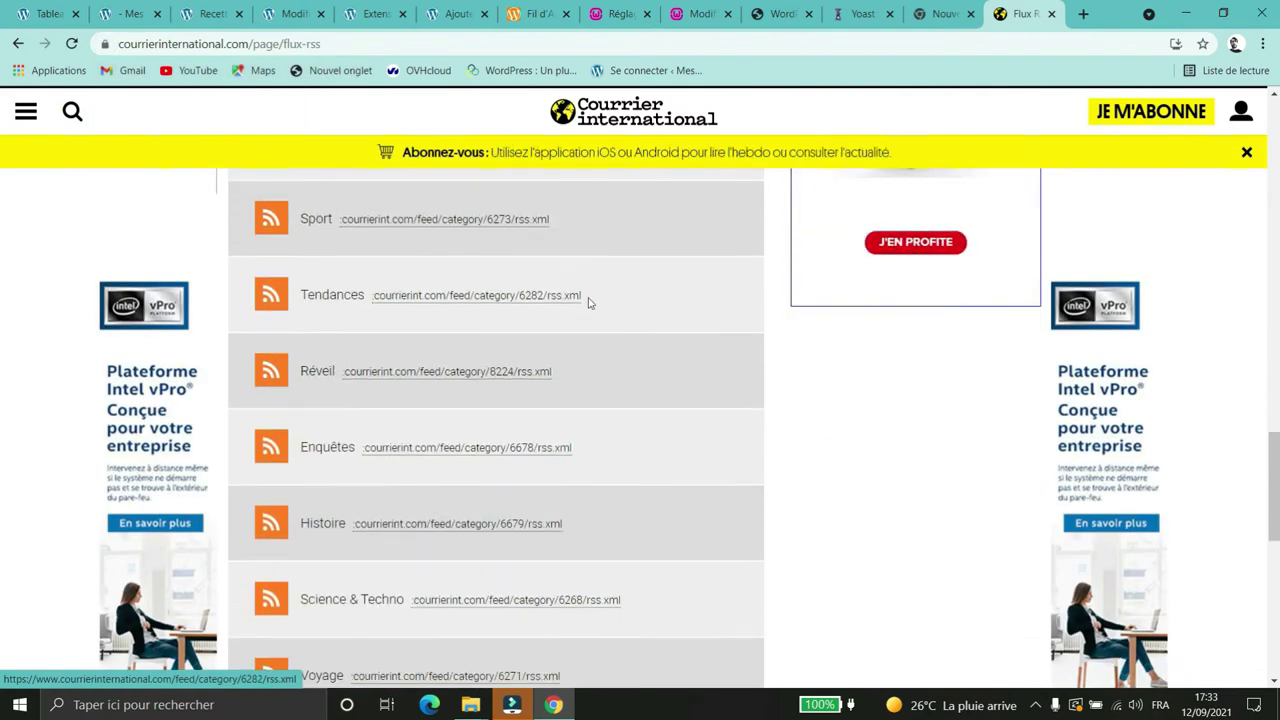
scroll(557, 309, "down", 2)
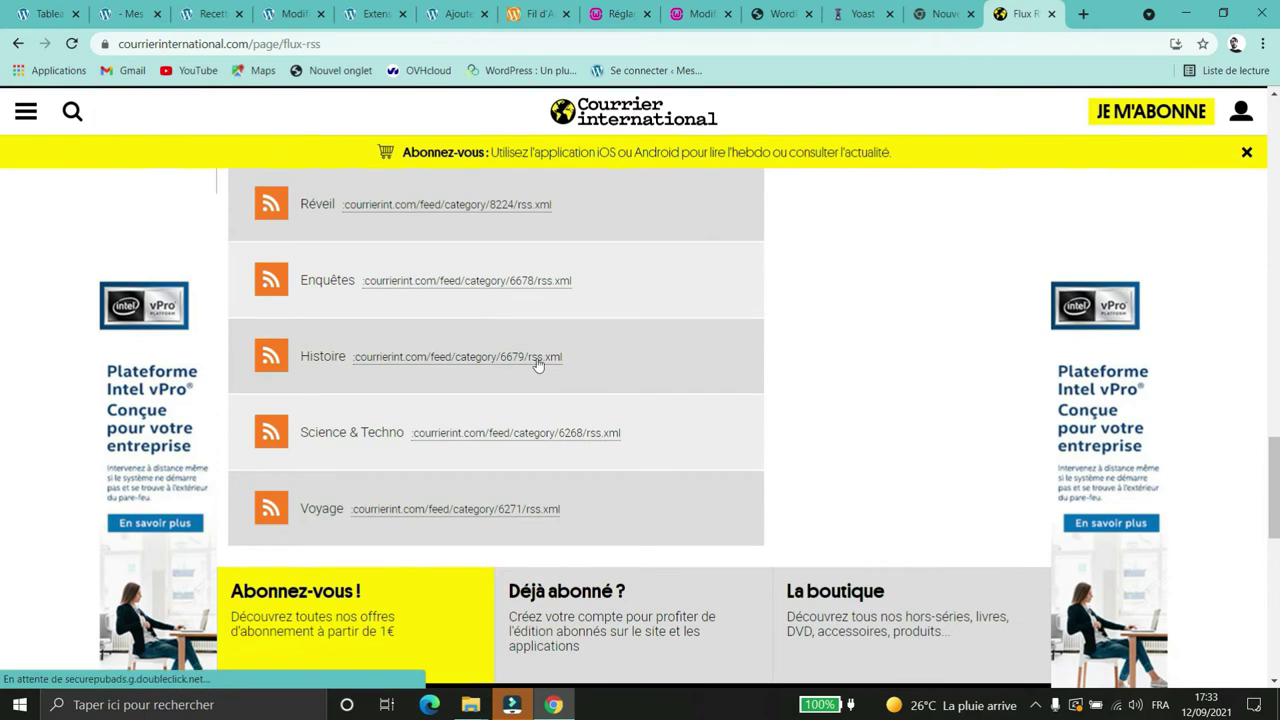
scroll(596, 448, "up", 1)
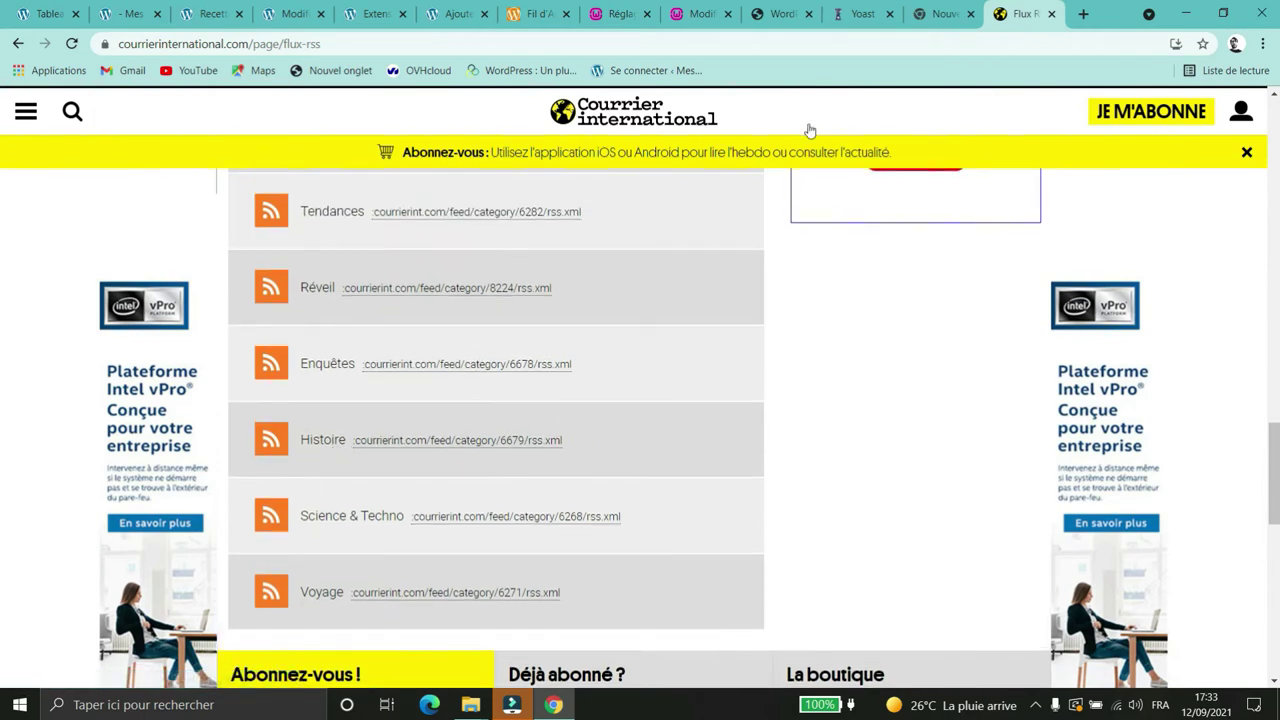
left_click(572, 441)
left_click_drag(530, 442, 352, 442)
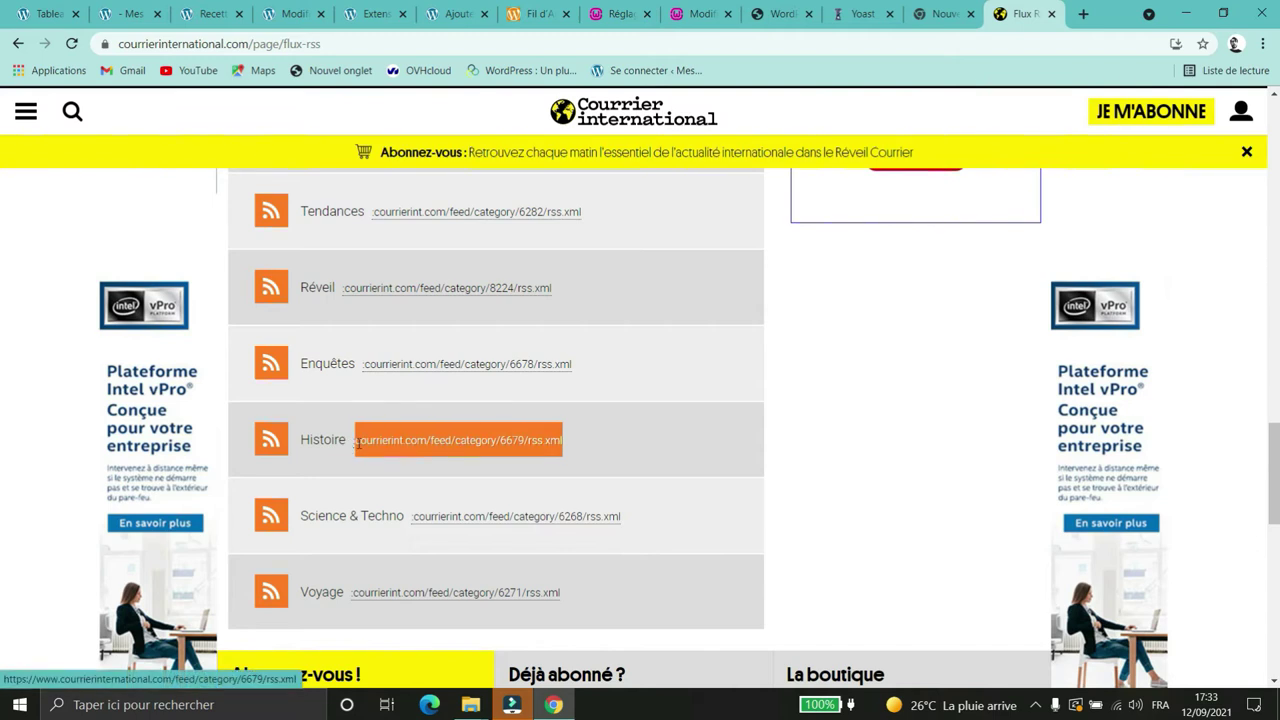
left_click(519, 449)
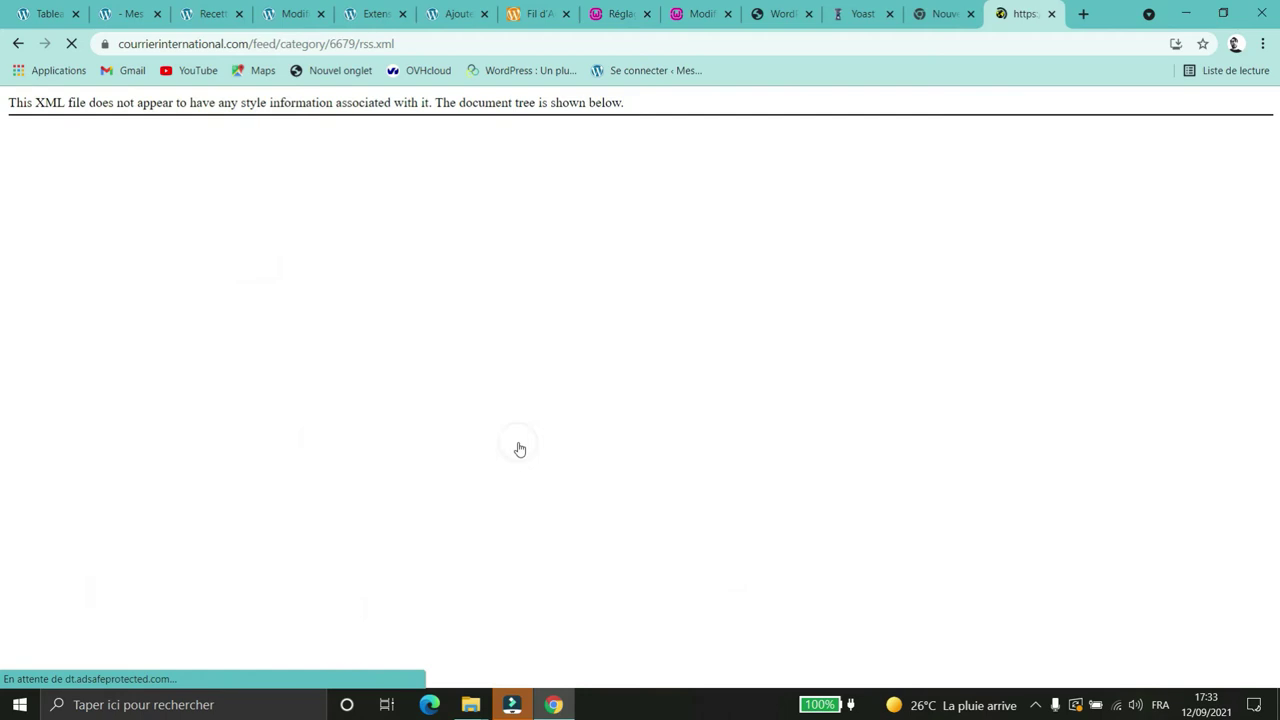
Step: Examine how articles are structured as item blocks in the Histoire XML feed, highlighting examples, and close its tab
scroll(268, 200, "down", 3)
scroll(270, 207, "down", 10)
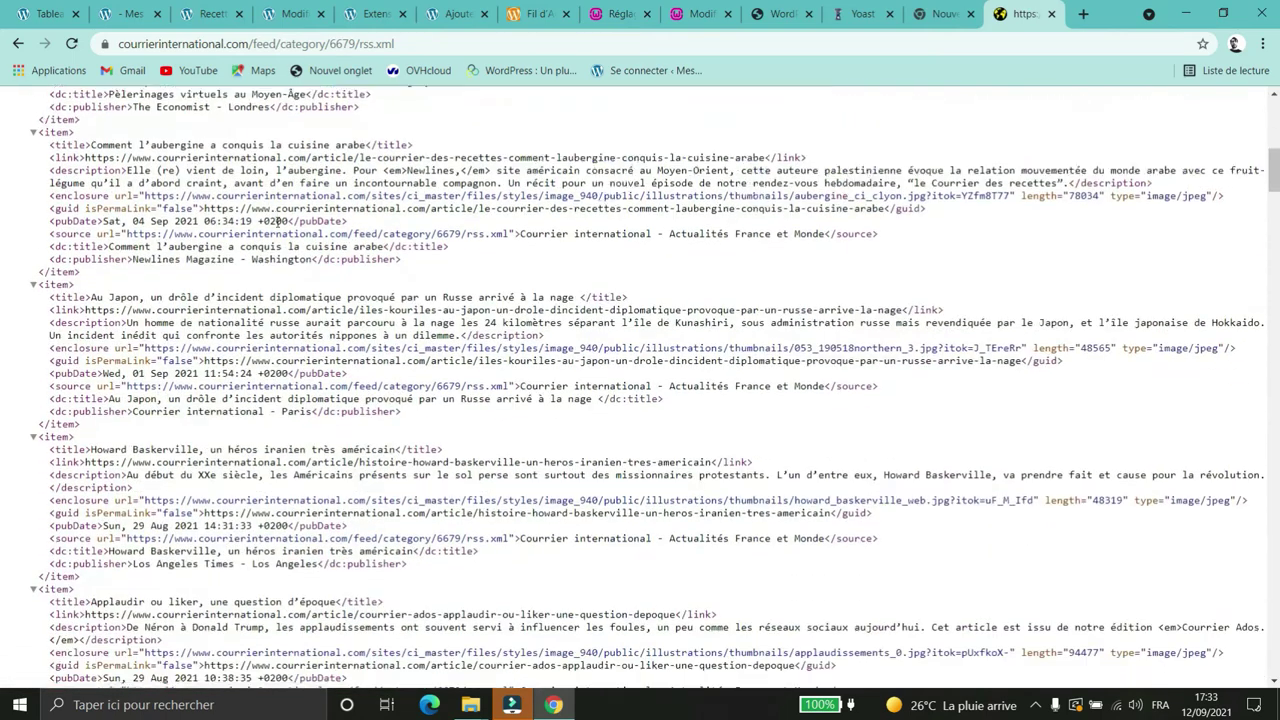
left_click_drag(134, 148, 453, 273)
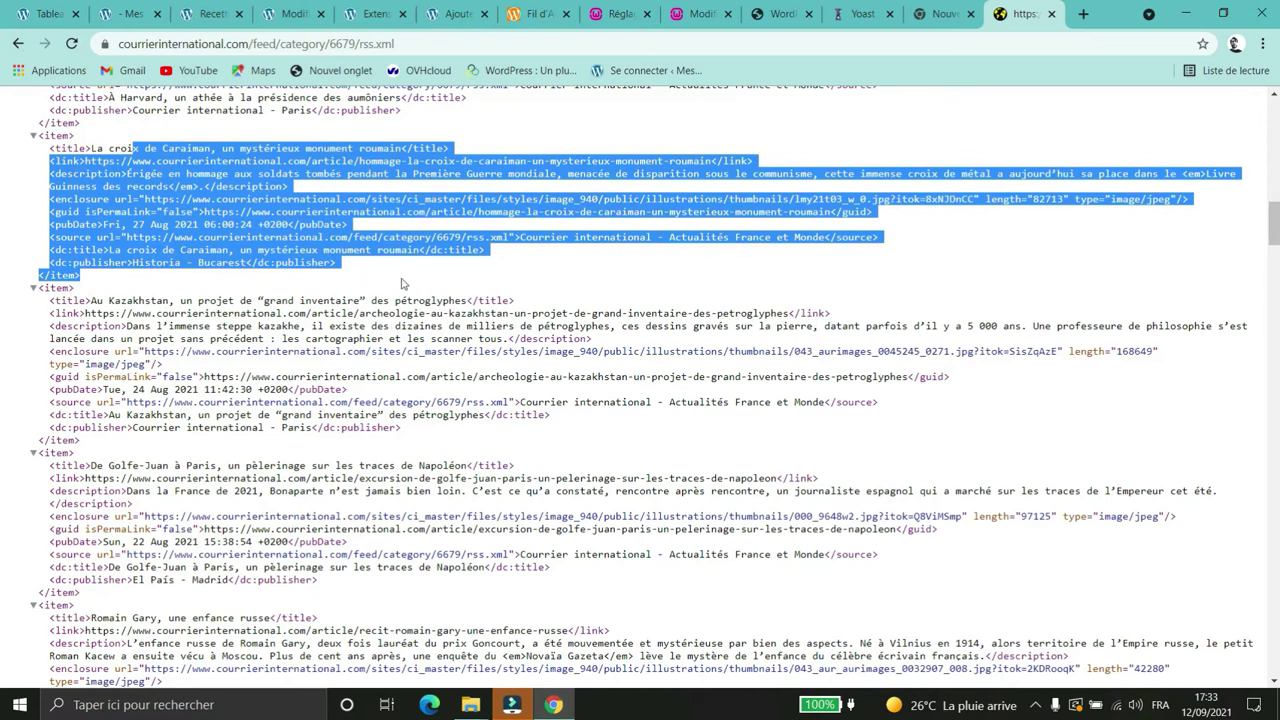
left_click(410, 289)
left_click_drag(62, 290, 397, 427)
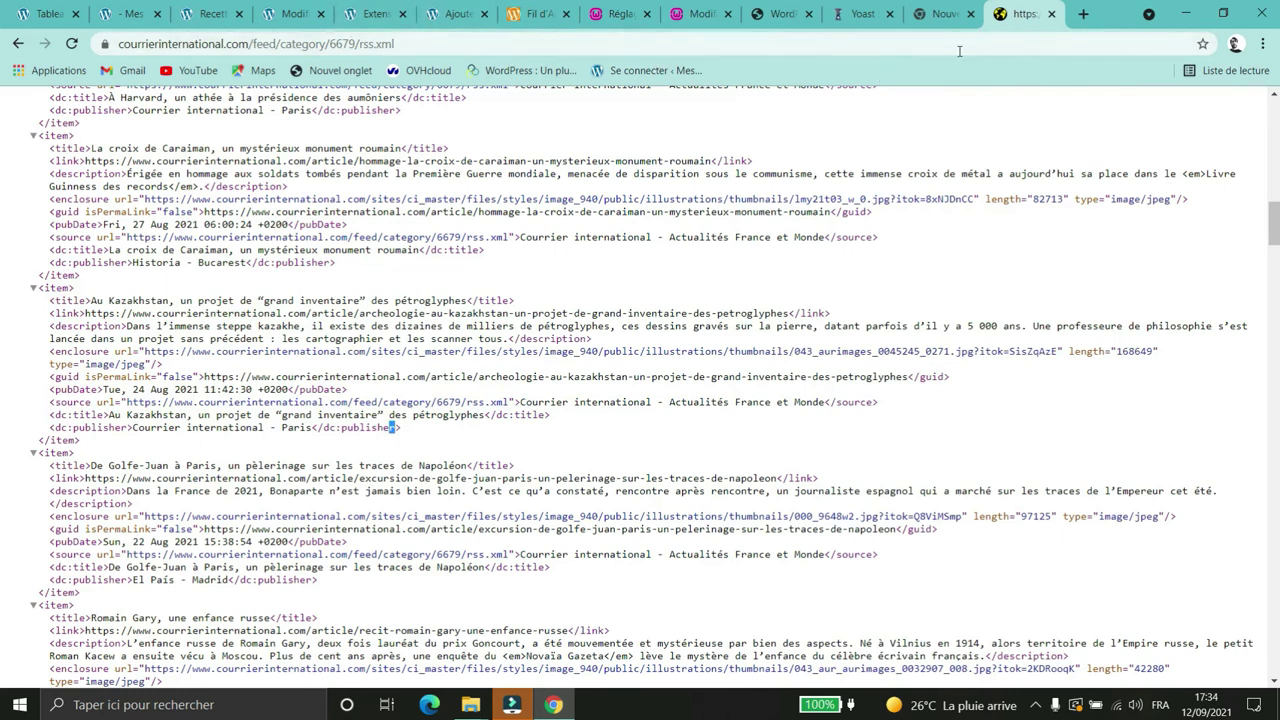
left_click(1051, 14)
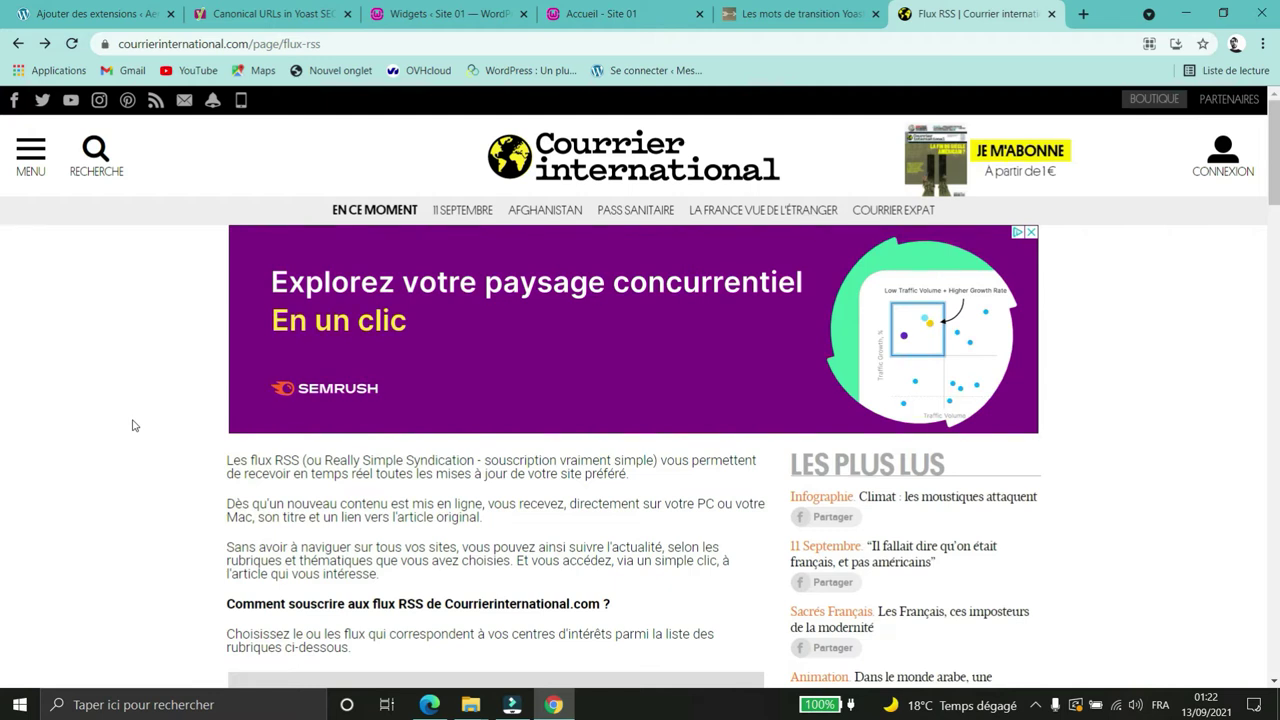
Step: Go through the feed categories on Courrier international's Flux RSS page again, from France to Voyage, and reopen the Histoire feed
scroll(140, 424, "down", 4)
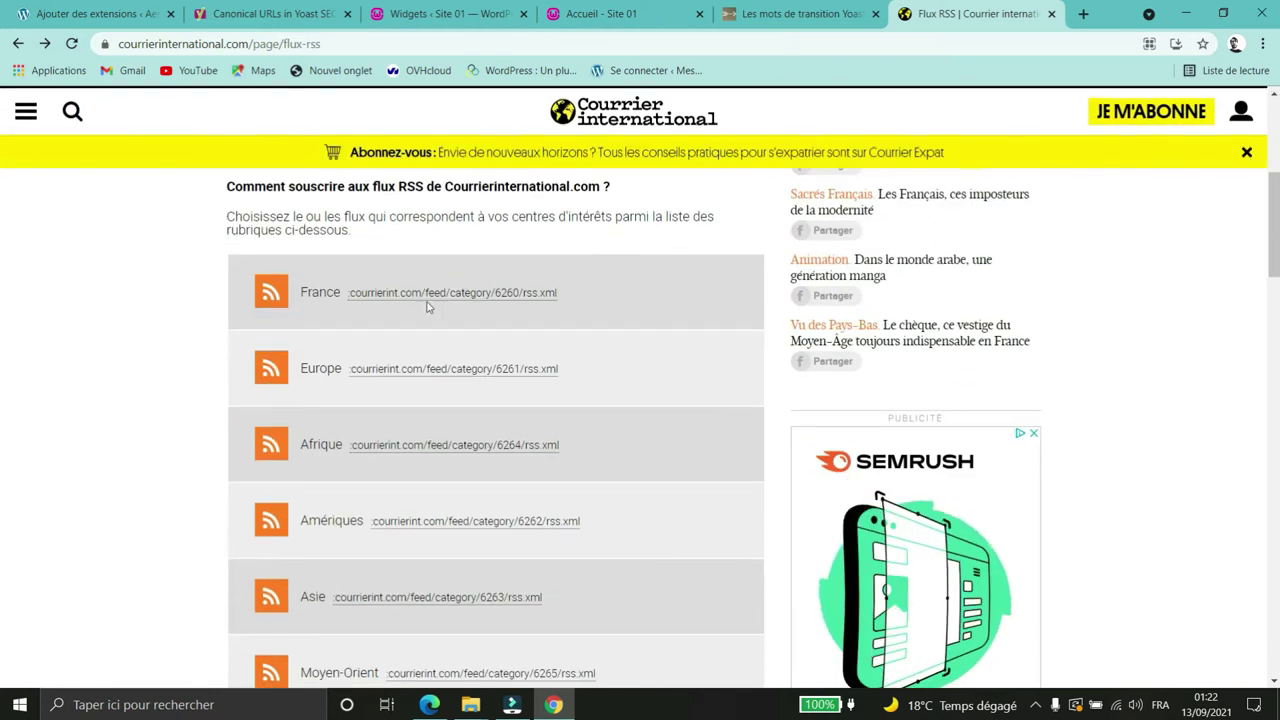
scroll(427, 307, "down", 3)
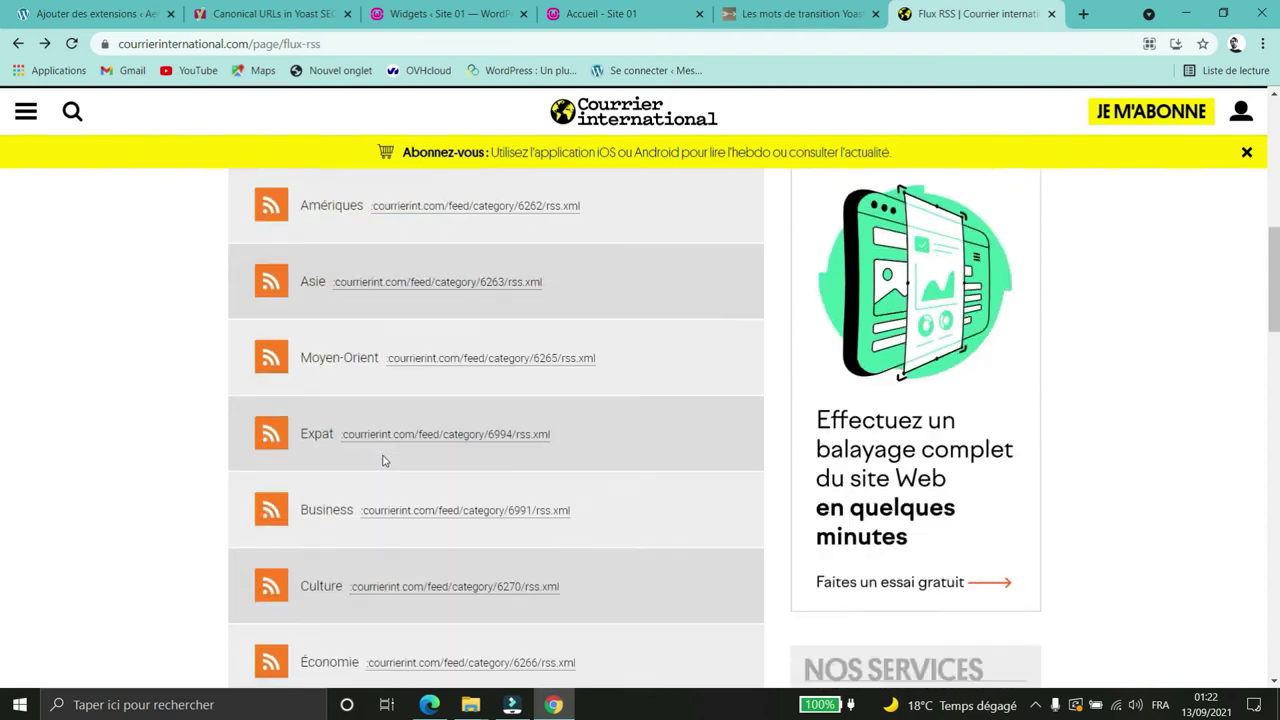
scroll(383, 460, "down", 4)
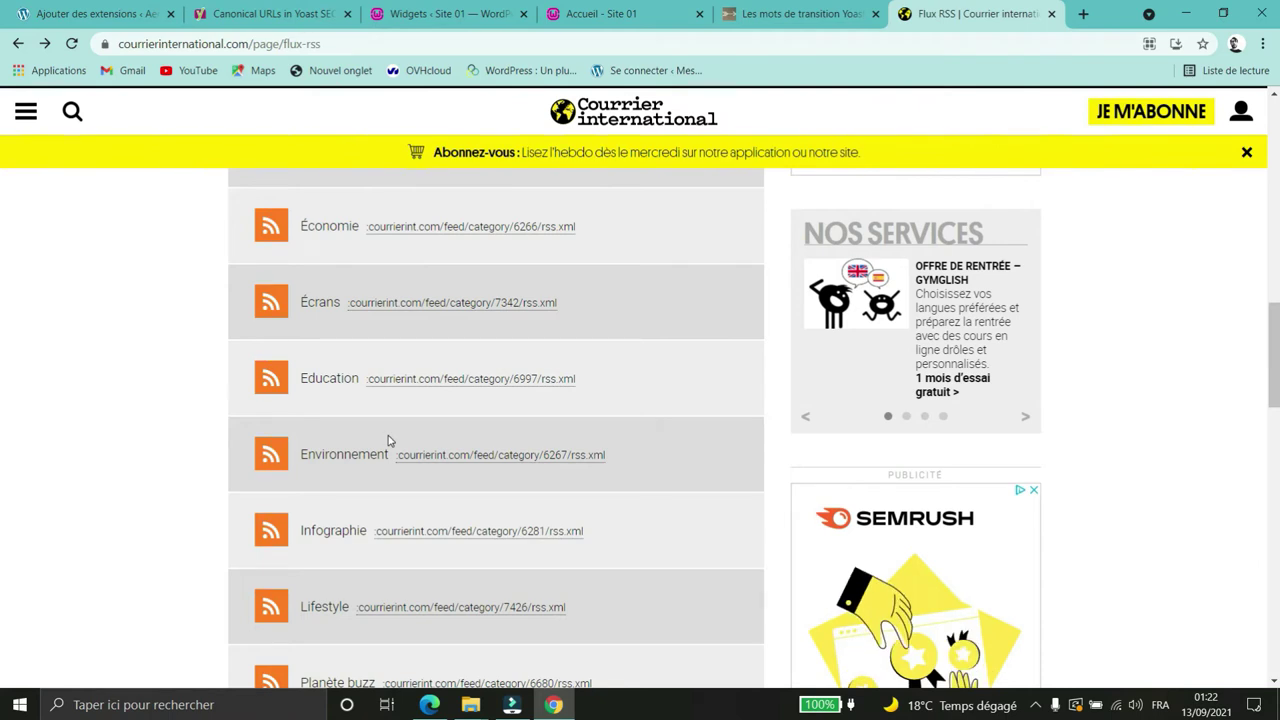
scroll(420, 405, "down", 3)
scroll(420, 413, "down", 3)
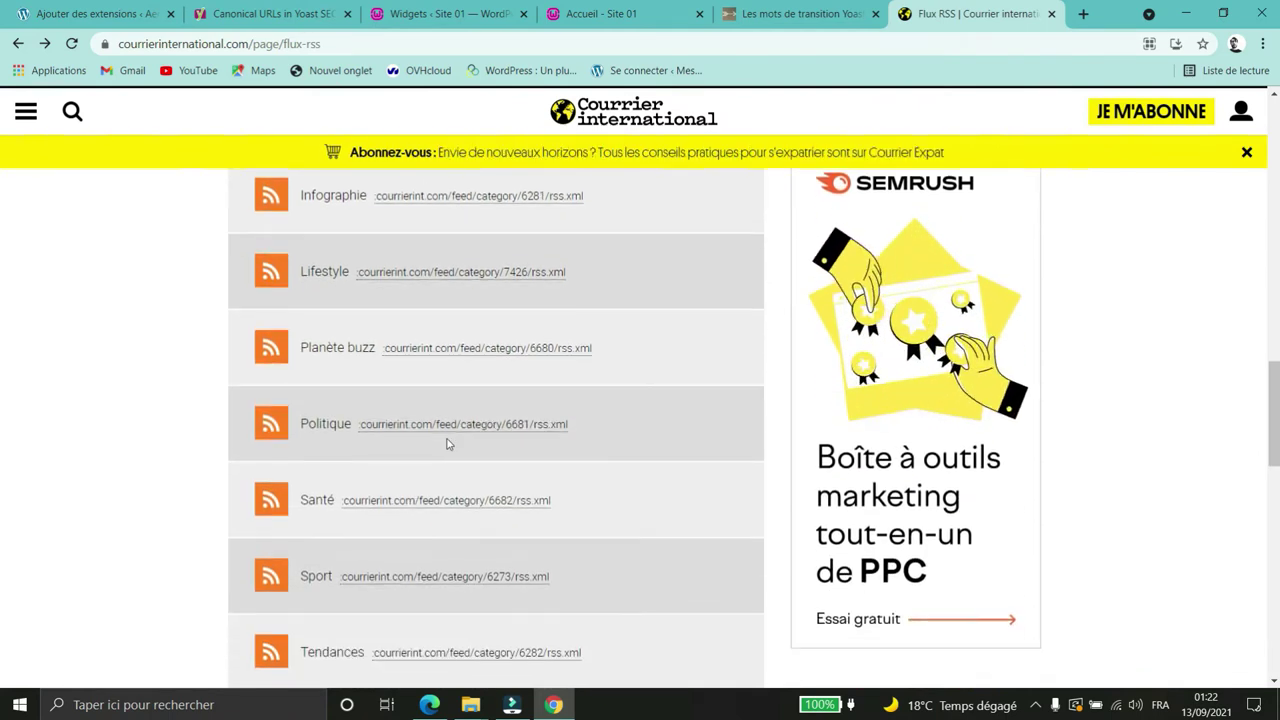
scroll(460, 414, "down", 2)
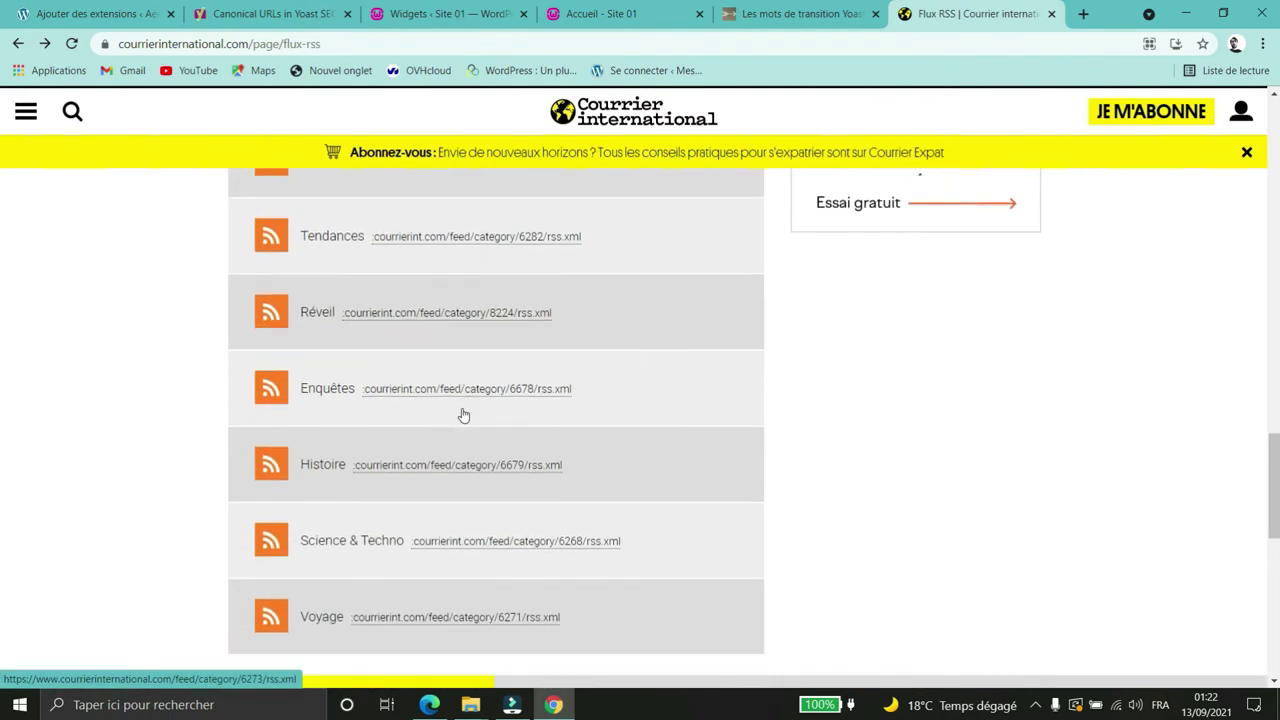
scroll(450, 420, "down", 1)
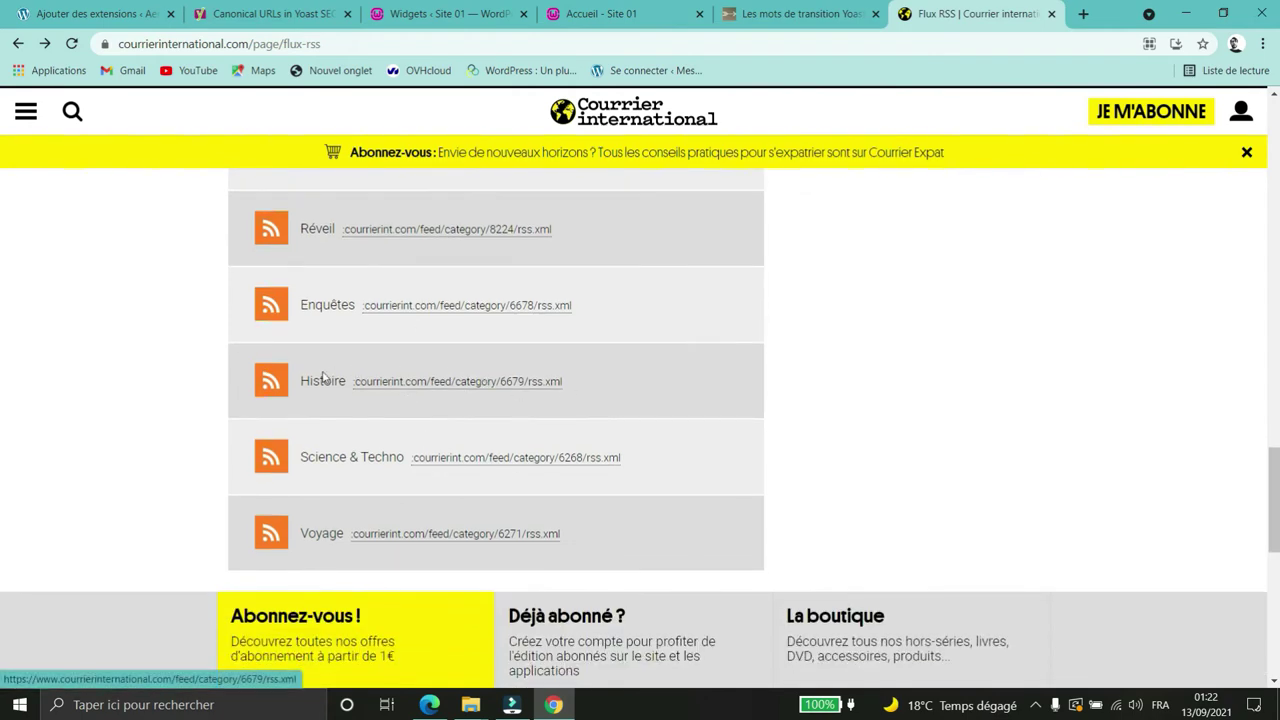
left_click(433, 386)
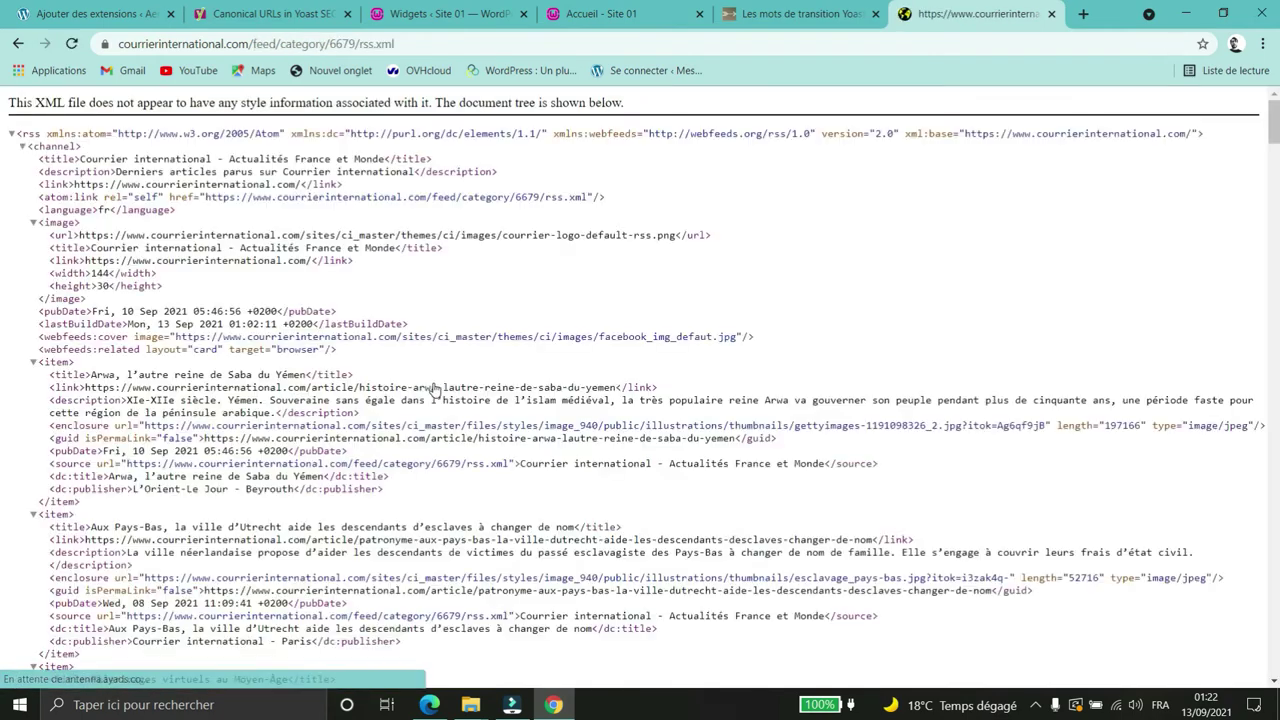
scroll(280, 280, "down", 4)
scroll(310, 204, "up", 3)
scroll(310, 204, "up", 1)
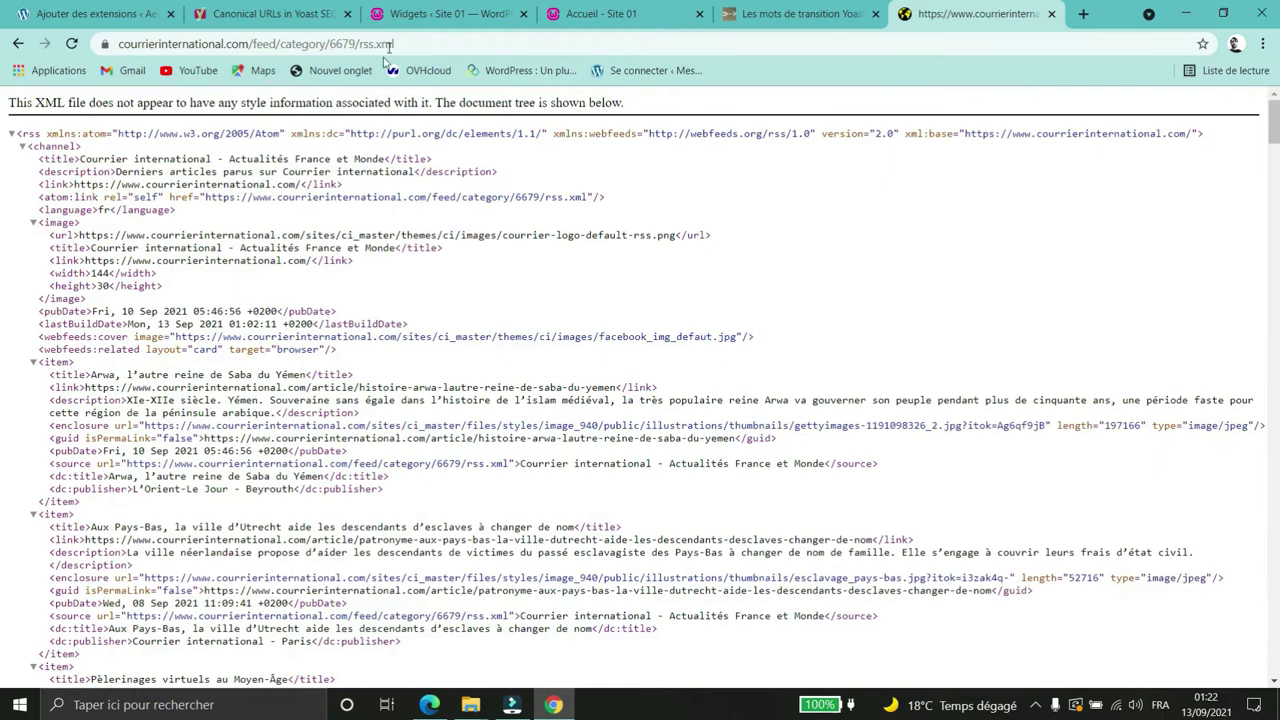
left_click_drag(396, 44, 105, 50)
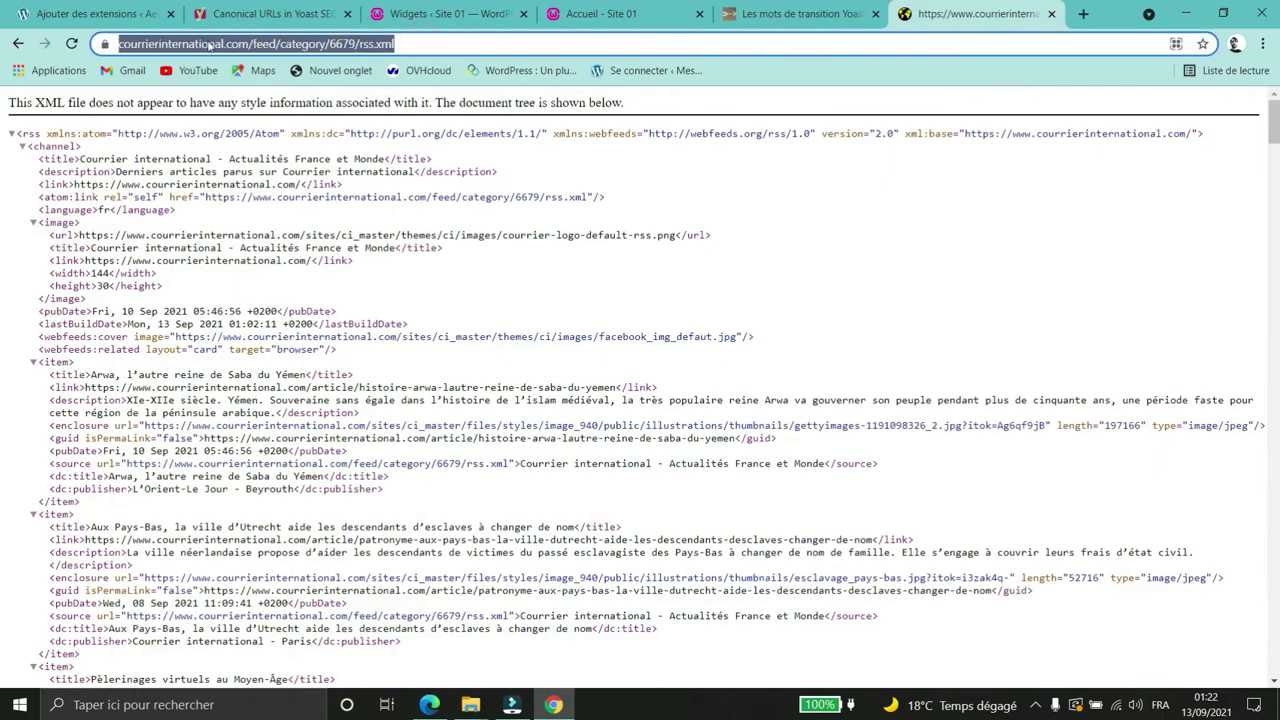
left_click(286, 44)
left_click_drag(468, 46, 116, 44)
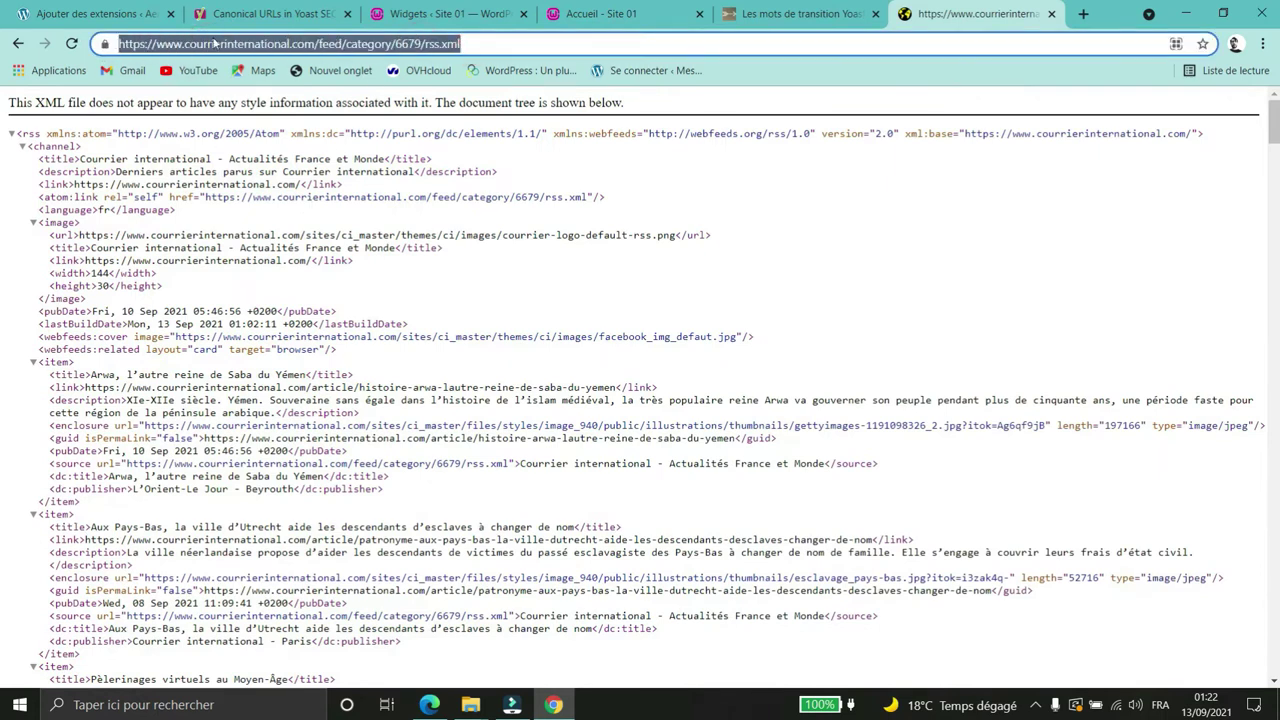
right_click(224, 48)
left_click(282, 137)
Step: Switch to the WordPress Widgets page of Site 01 and select the Colonne latérale droite widget area
left_click(466, 15)
left_click(240, 212)
left_click(31, 306)
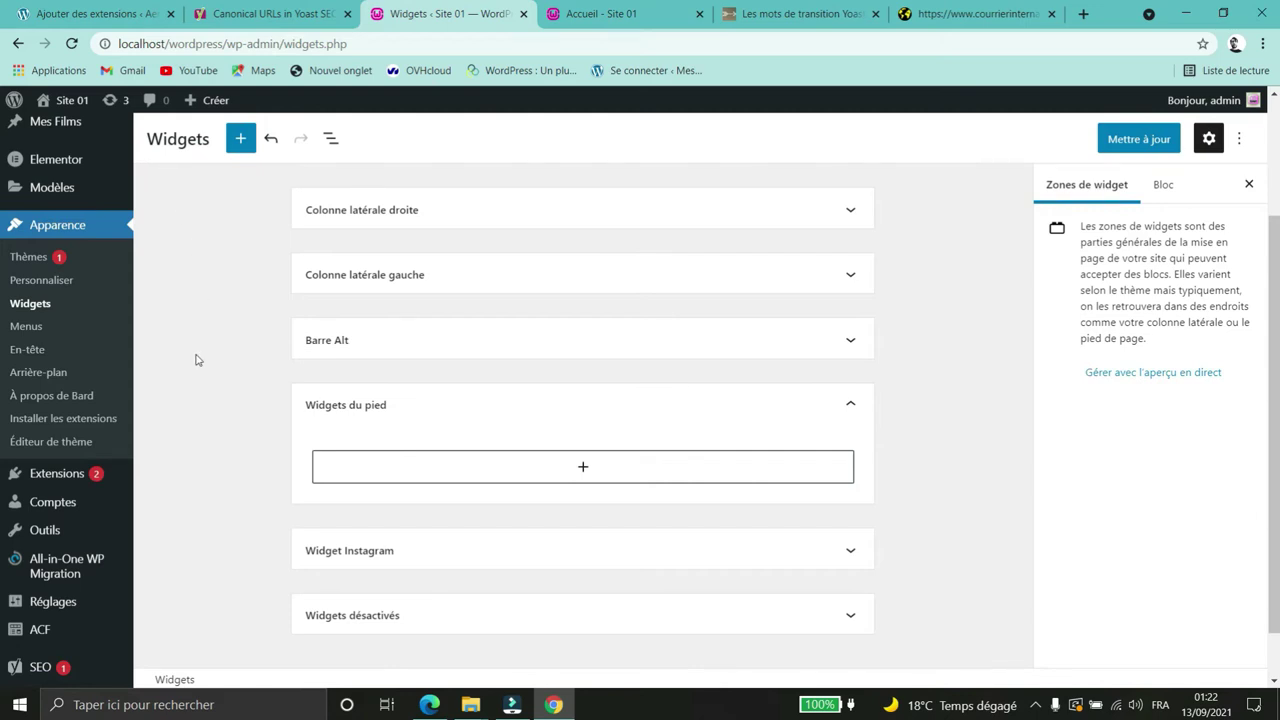
scroll(224, 307, "down", 1)
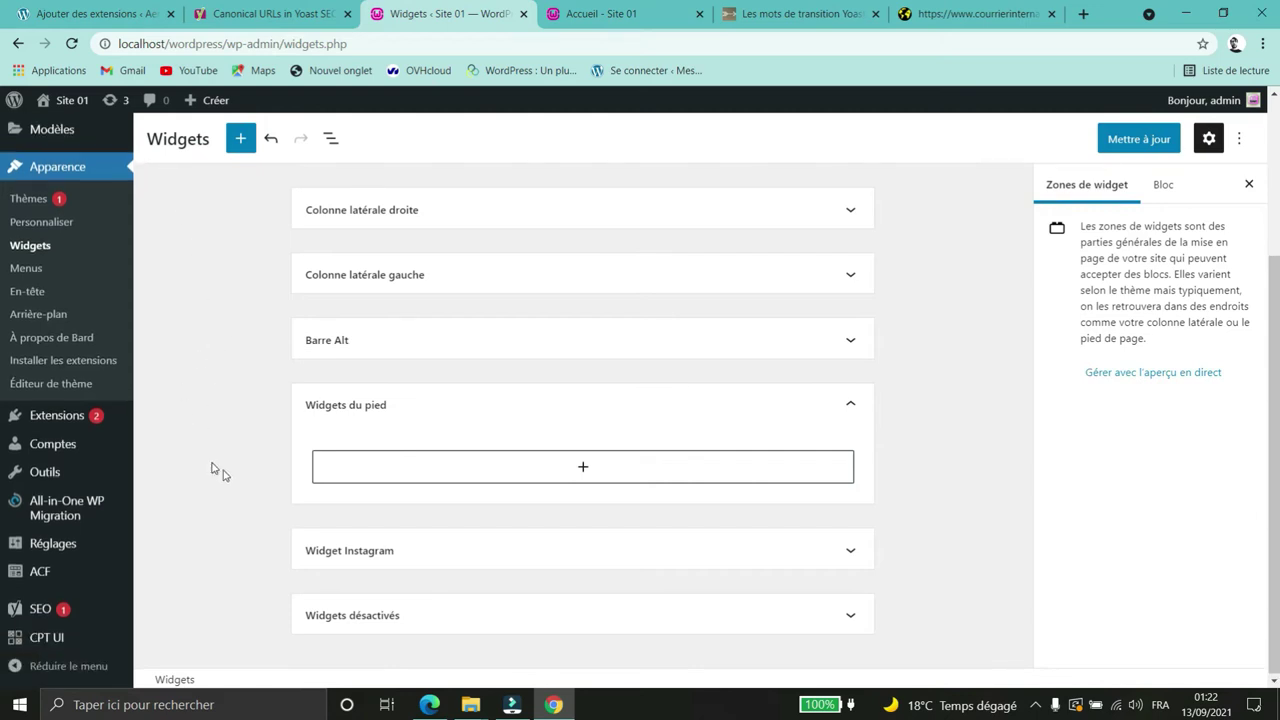
scroll(211, 470, "up", 1)
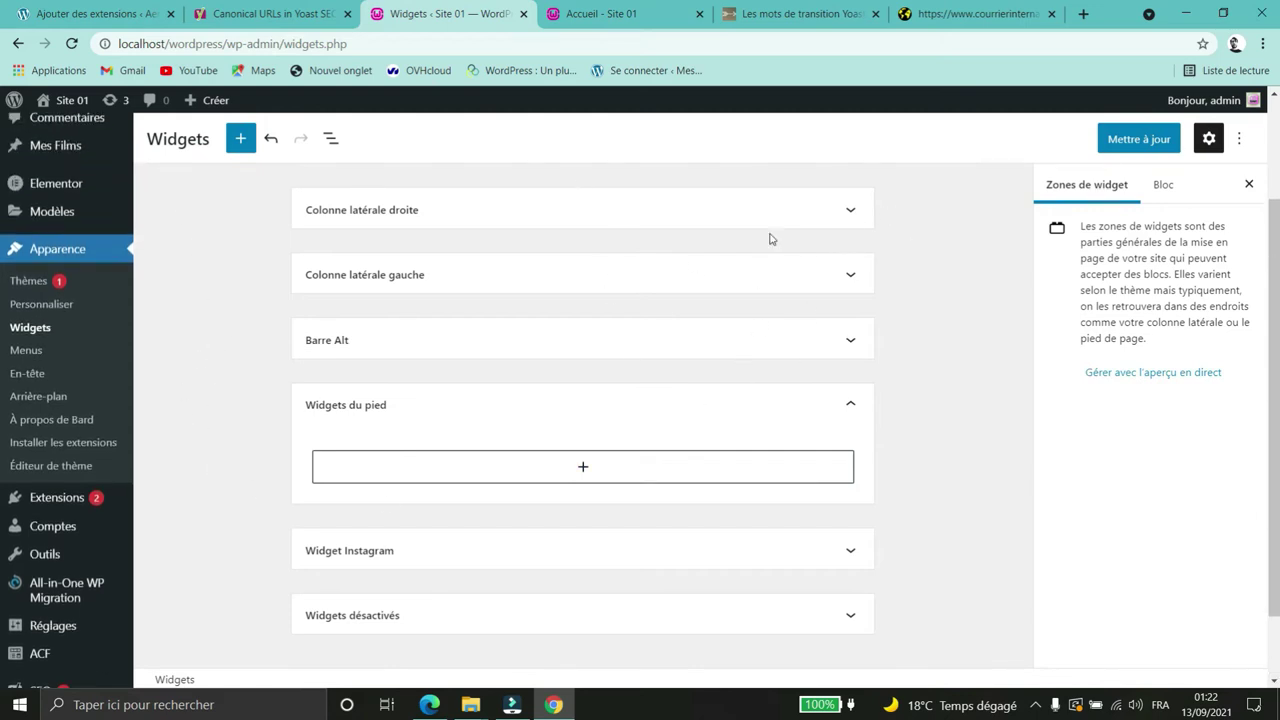
left_click(806, 214)
left_click(840, 204)
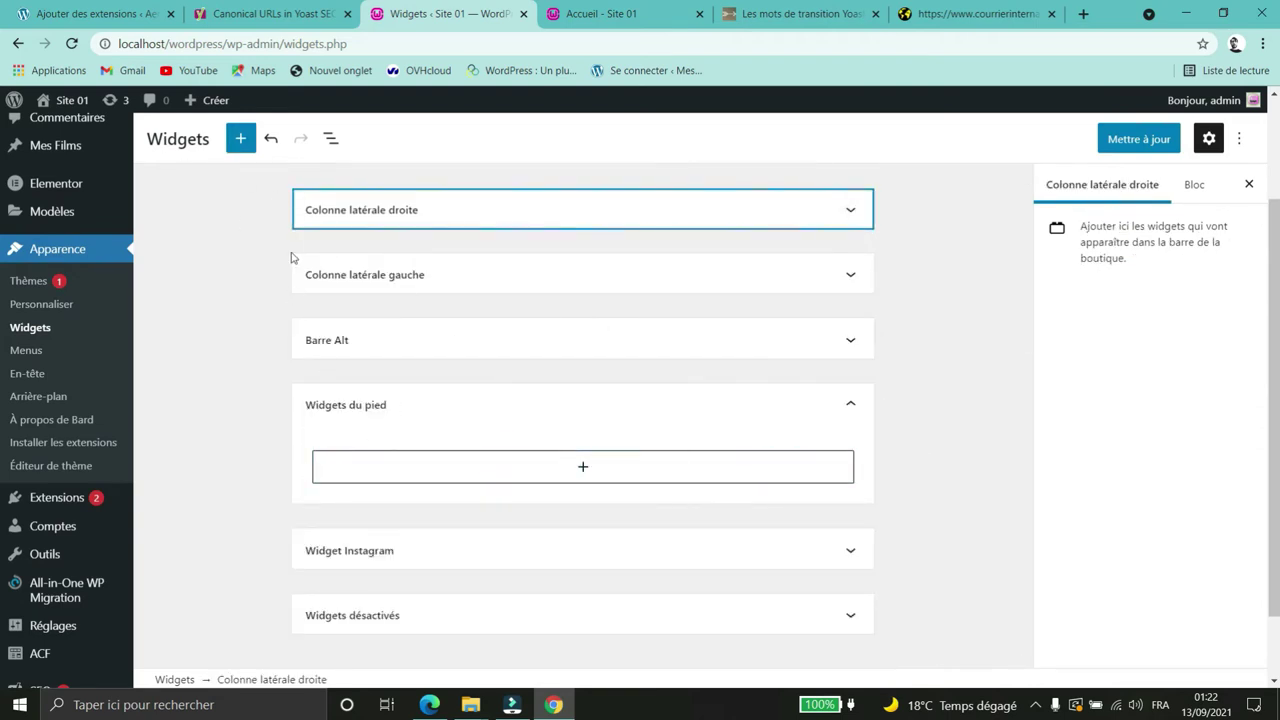
left_click(582, 470)
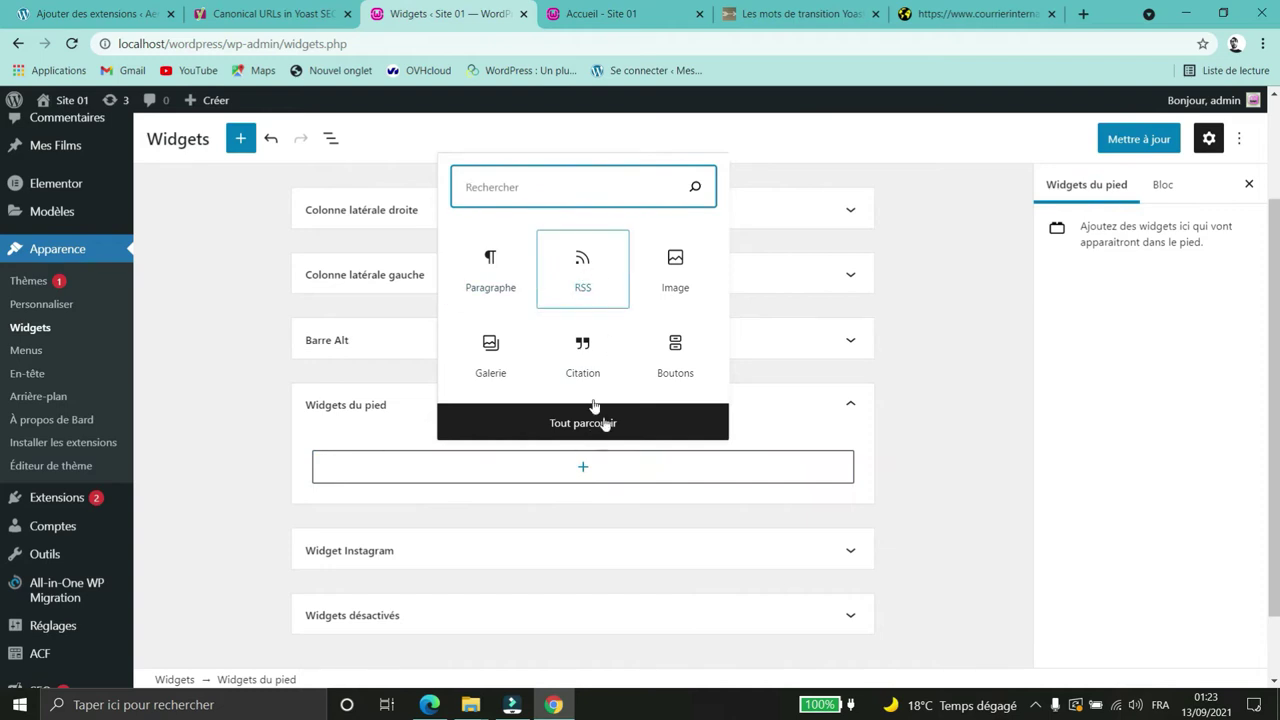
left_click(600, 423)
scroll(331, 310, "down", 3)
scroll(331, 312, "down", 6)
left_click_drag(355, 430, 704, 457)
left_click(512, 568)
key("ctrl+v")
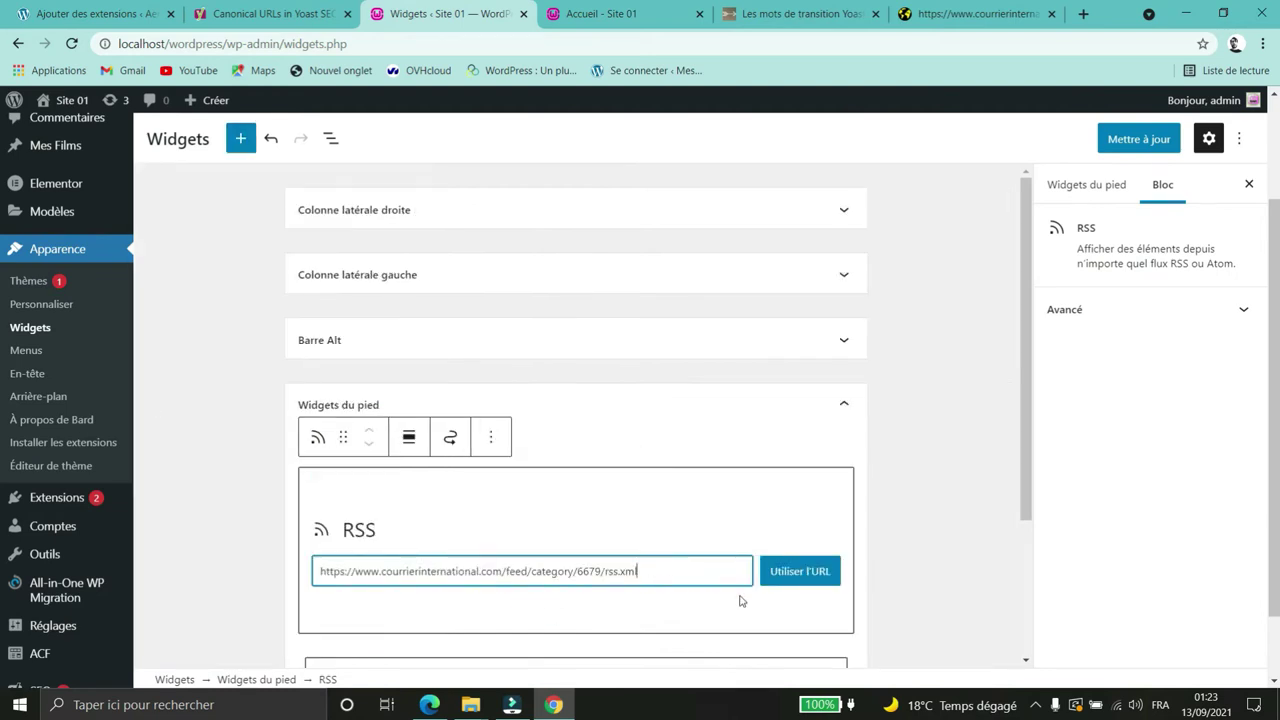
left_click(807, 577)
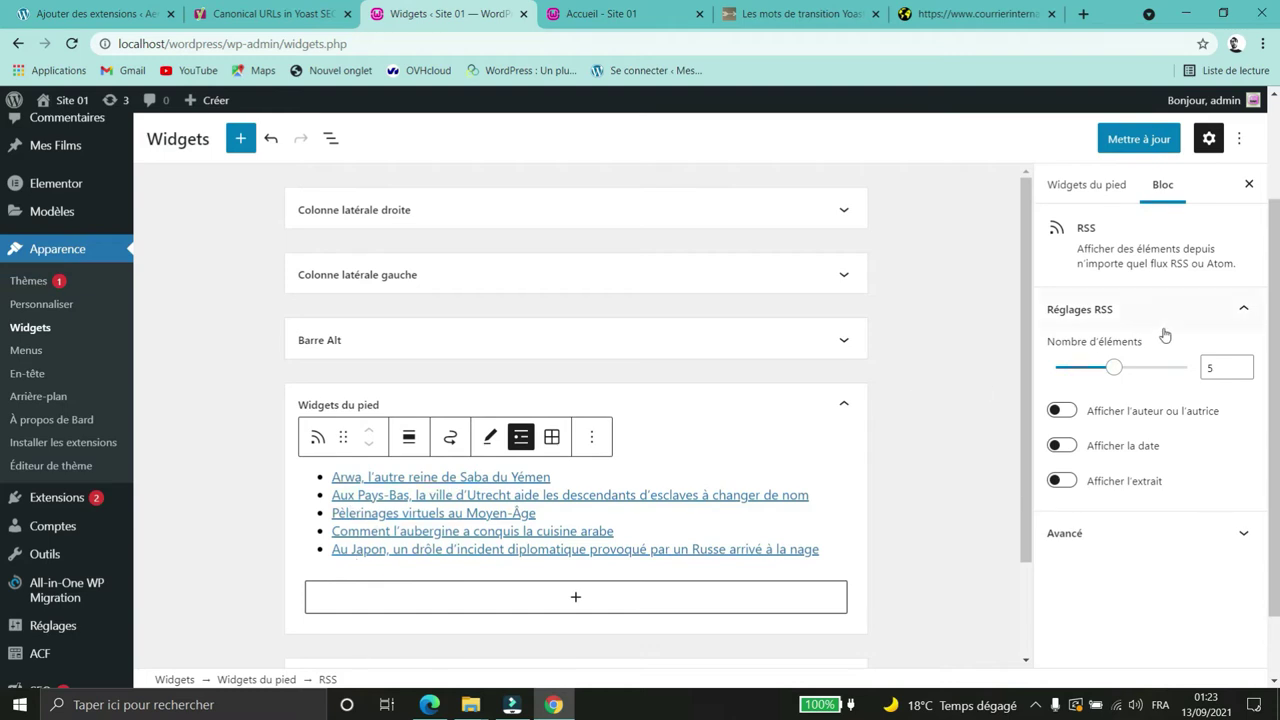
Step: Set the RSS block to 4 items, enable the author, date and excerpt, and switch its layout to grid view
mouse_move(1116, 370)
left_mouse_down()
mouse_move(1157, 372)
mouse_move(1099, 372)
left_mouse_up()
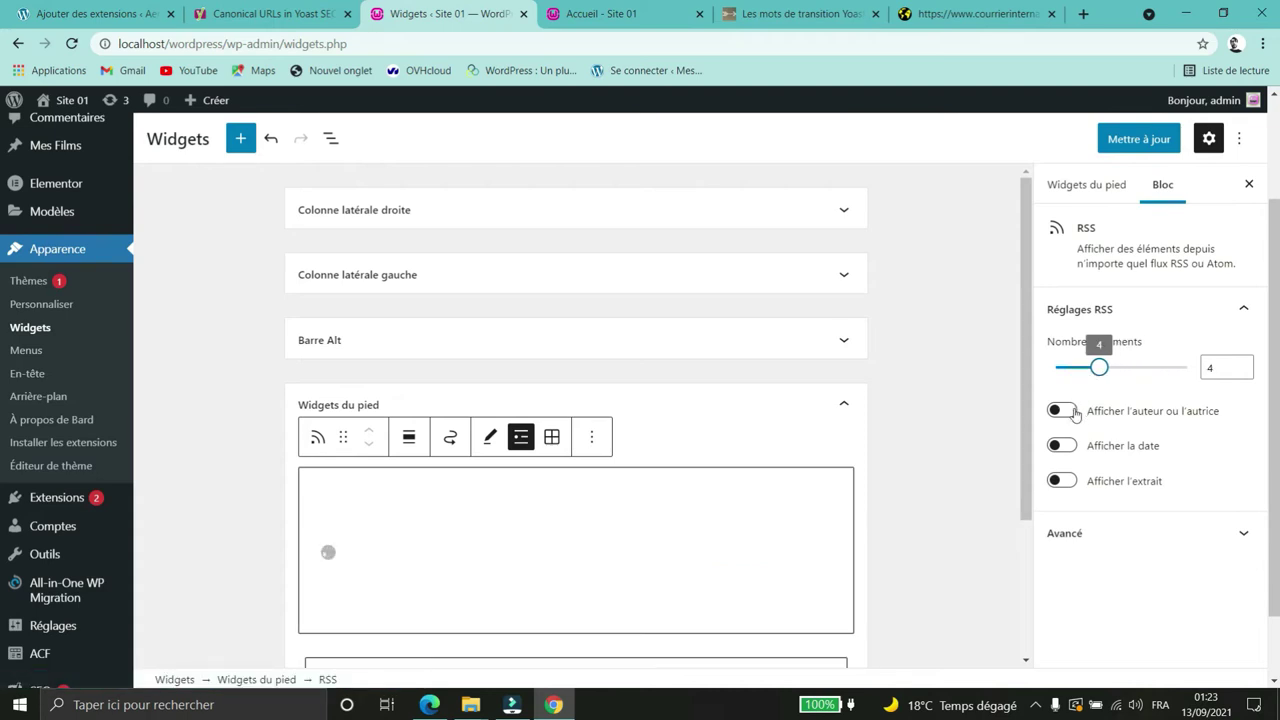
left_click(1068, 411)
left_click(1064, 481)
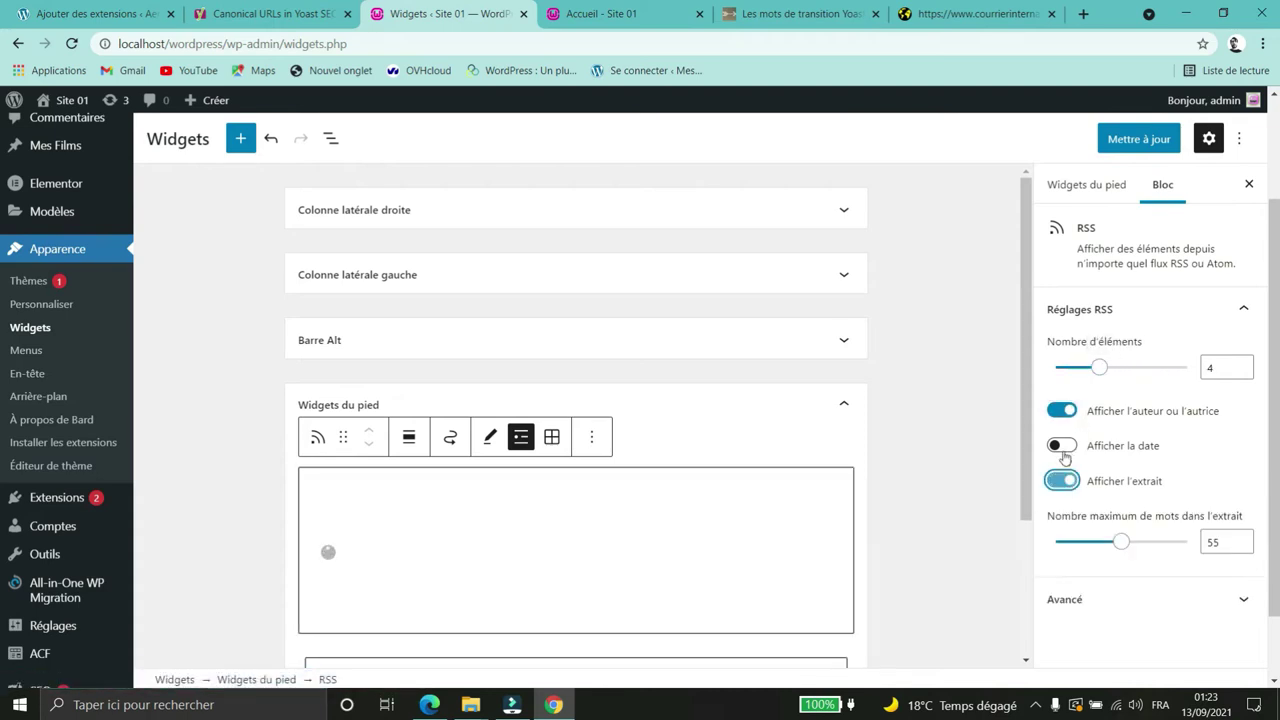
left_click(1063, 447)
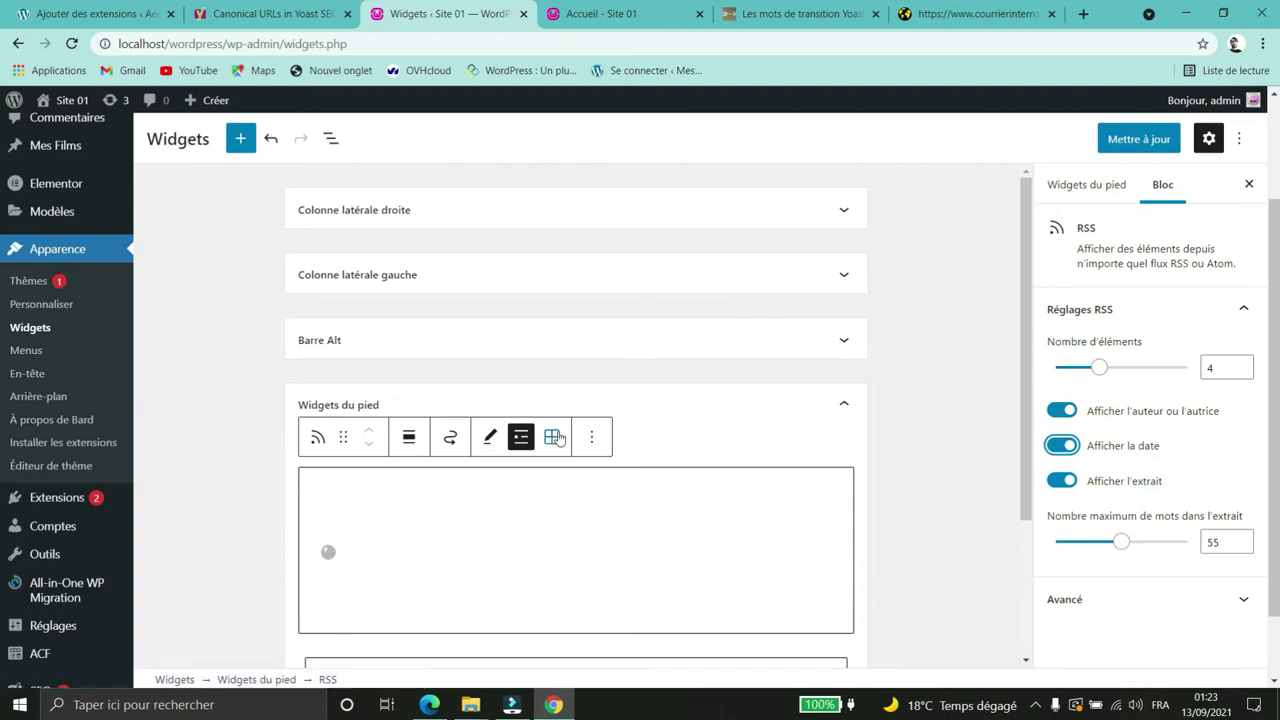
left_click(553, 437)
scroll(614, 443, "down", 2)
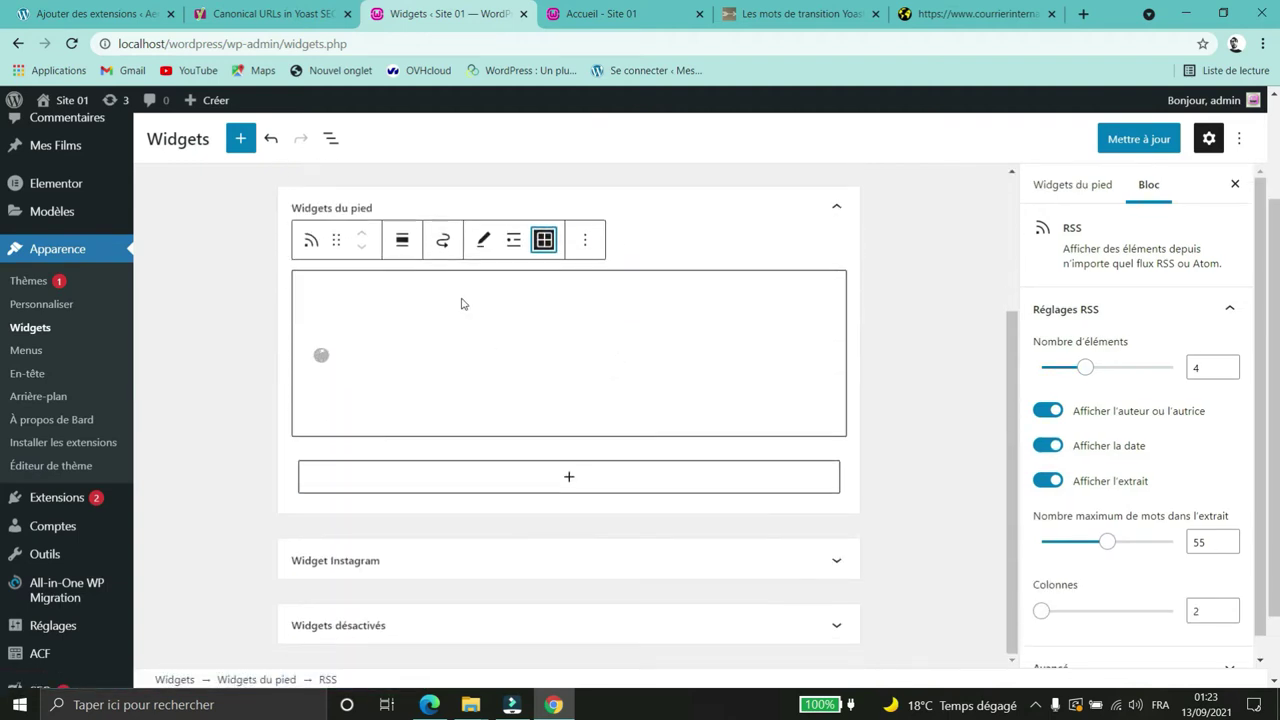
scroll(700, 508, "down", 2)
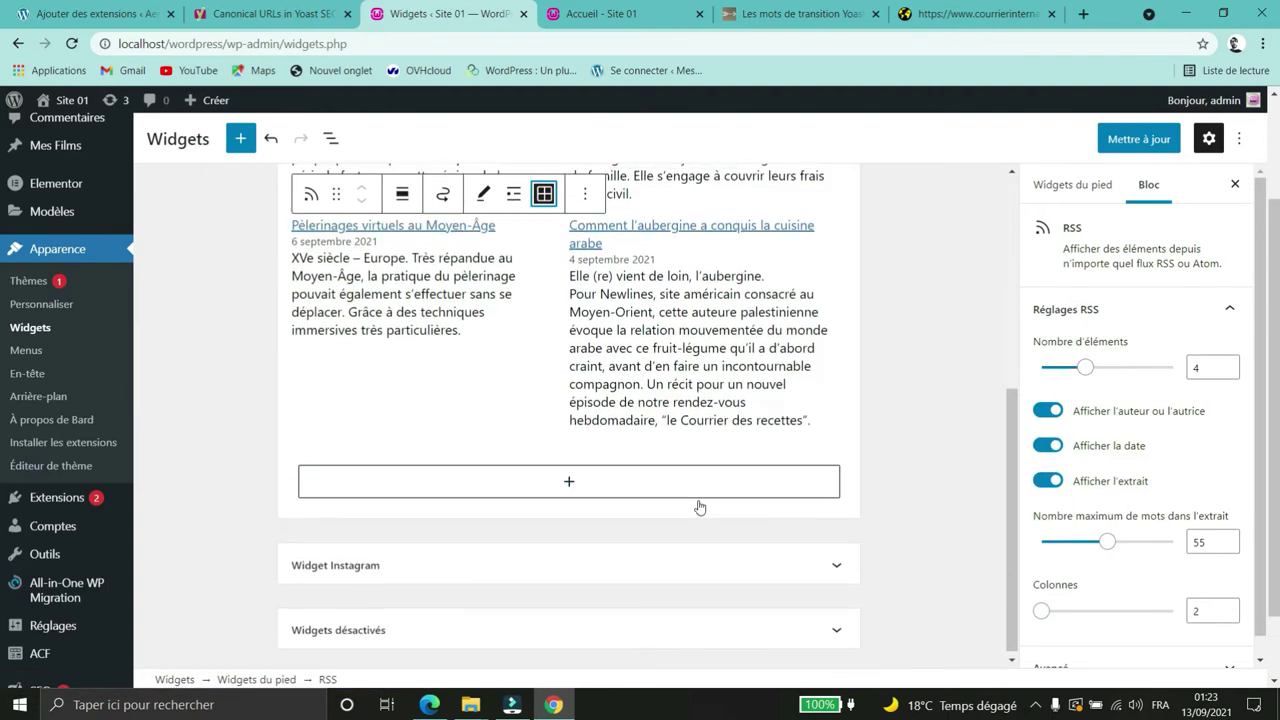
scroll(760, 508, "up", 3)
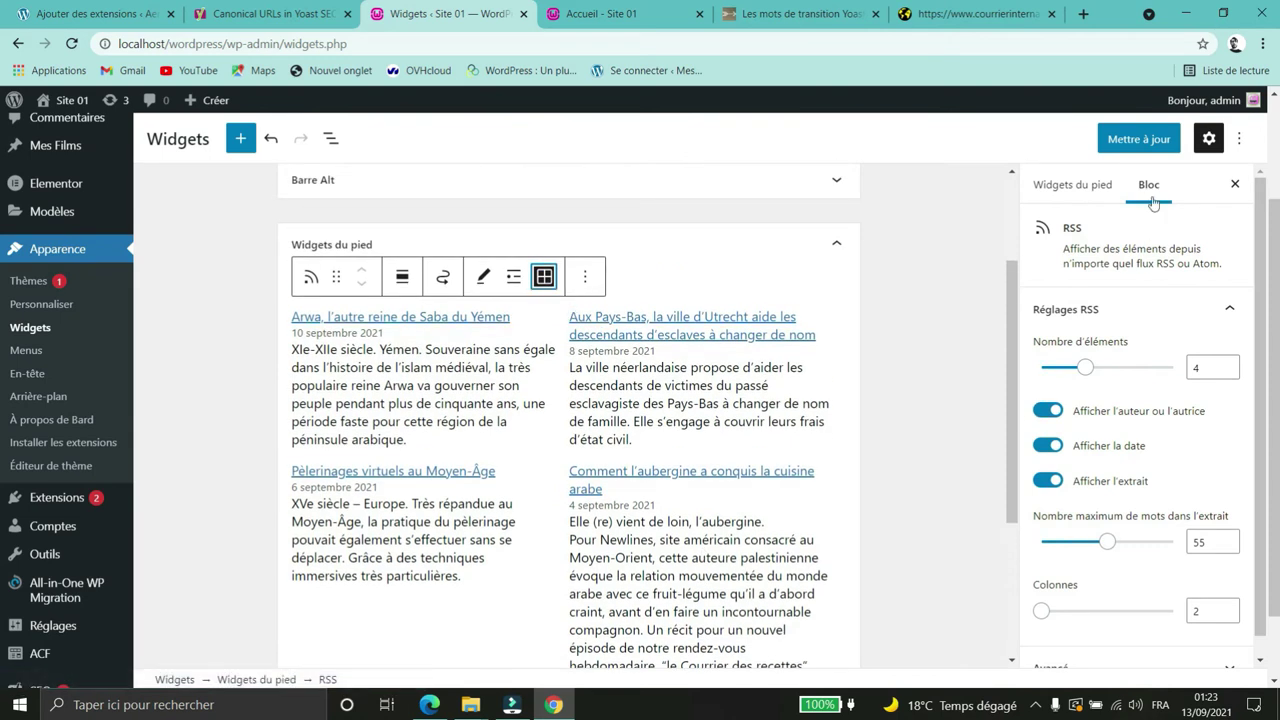
Step: Save the widget changes and open the Site 01 home page in a new tab to check the footer RSS block
left_click(1139, 138)
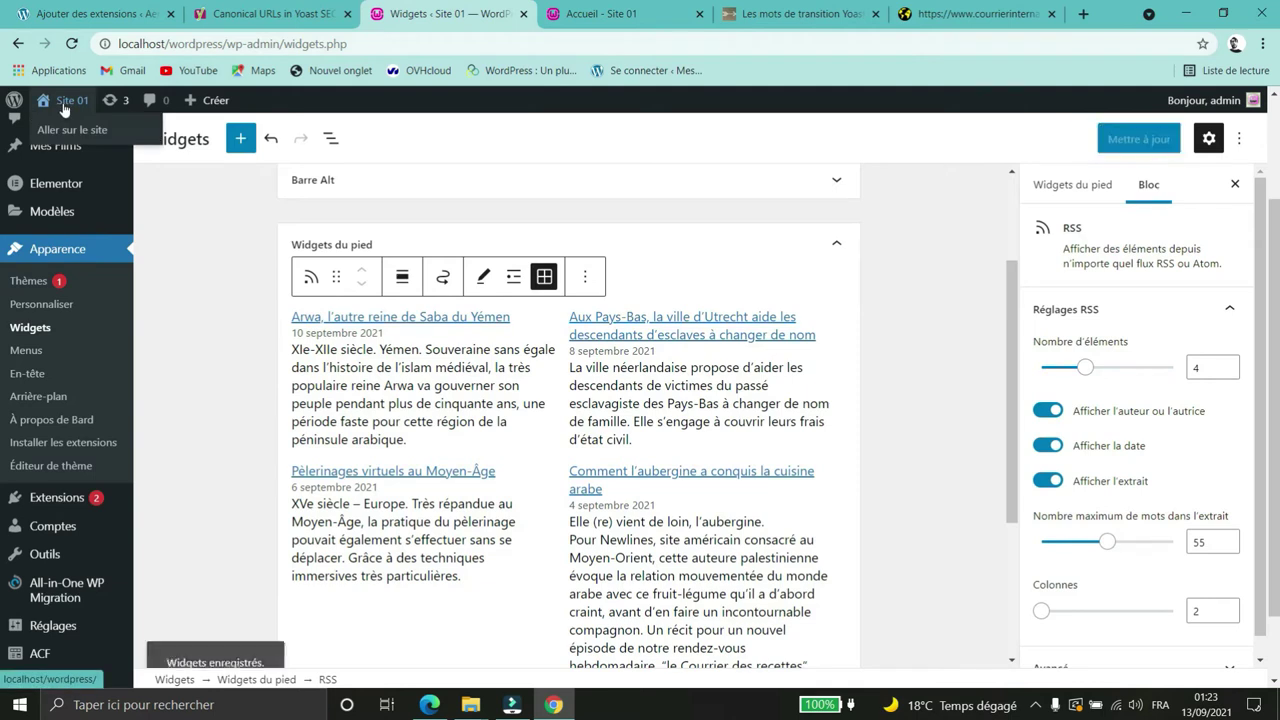
middle_click(62, 102)
left_click(530, 14)
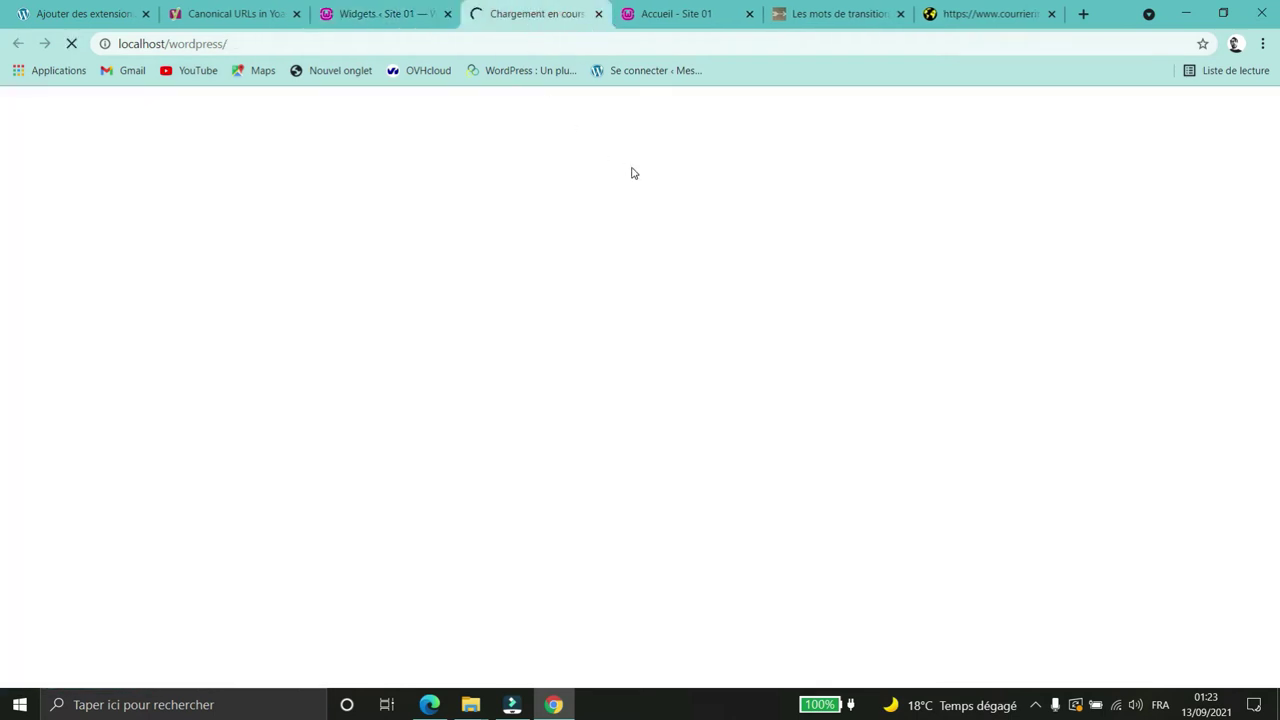
scroll(631, 174, "down", 3)
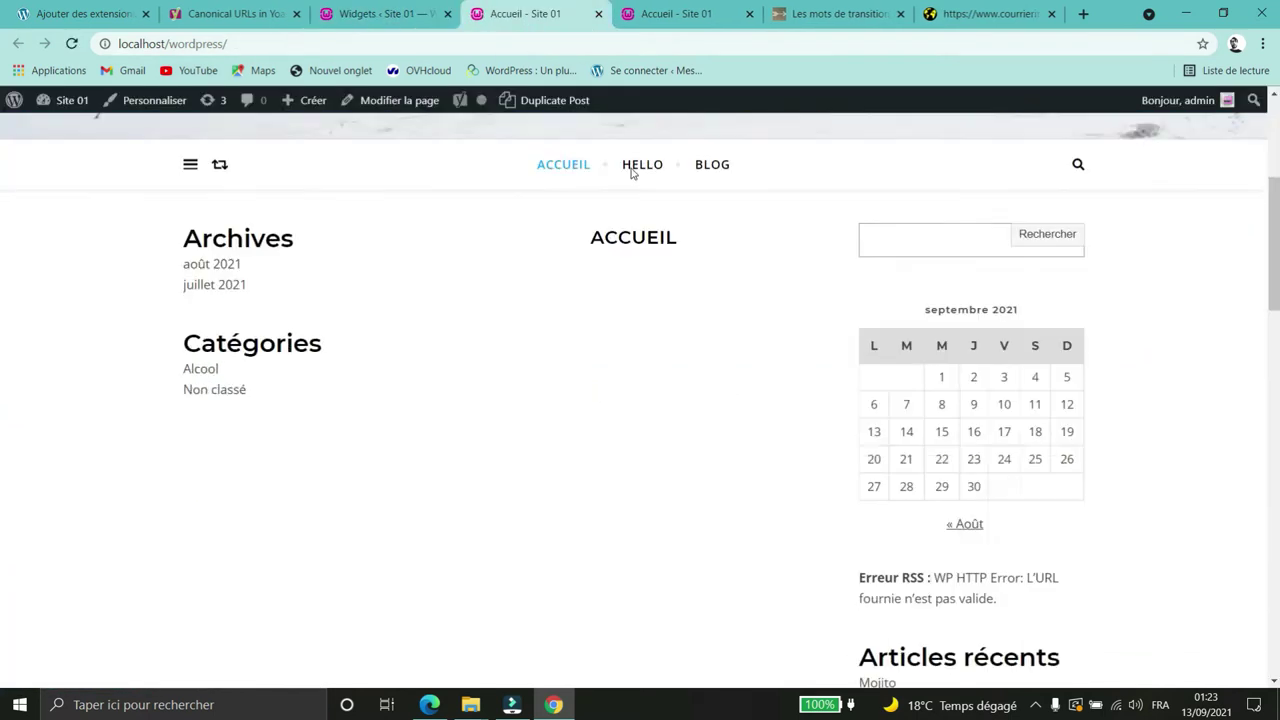
scroll(631, 174, "down", 8)
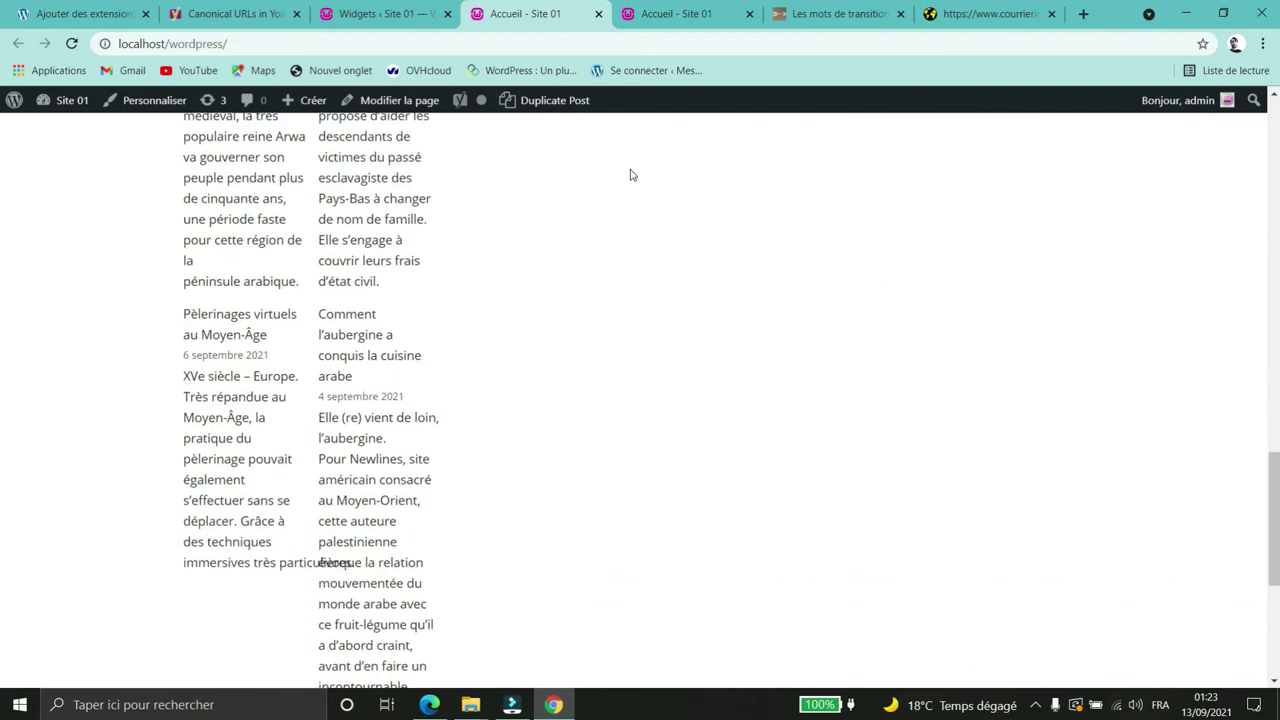
scroll(631, 175, "down", 2)
scroll(378, 418, "up", 7)
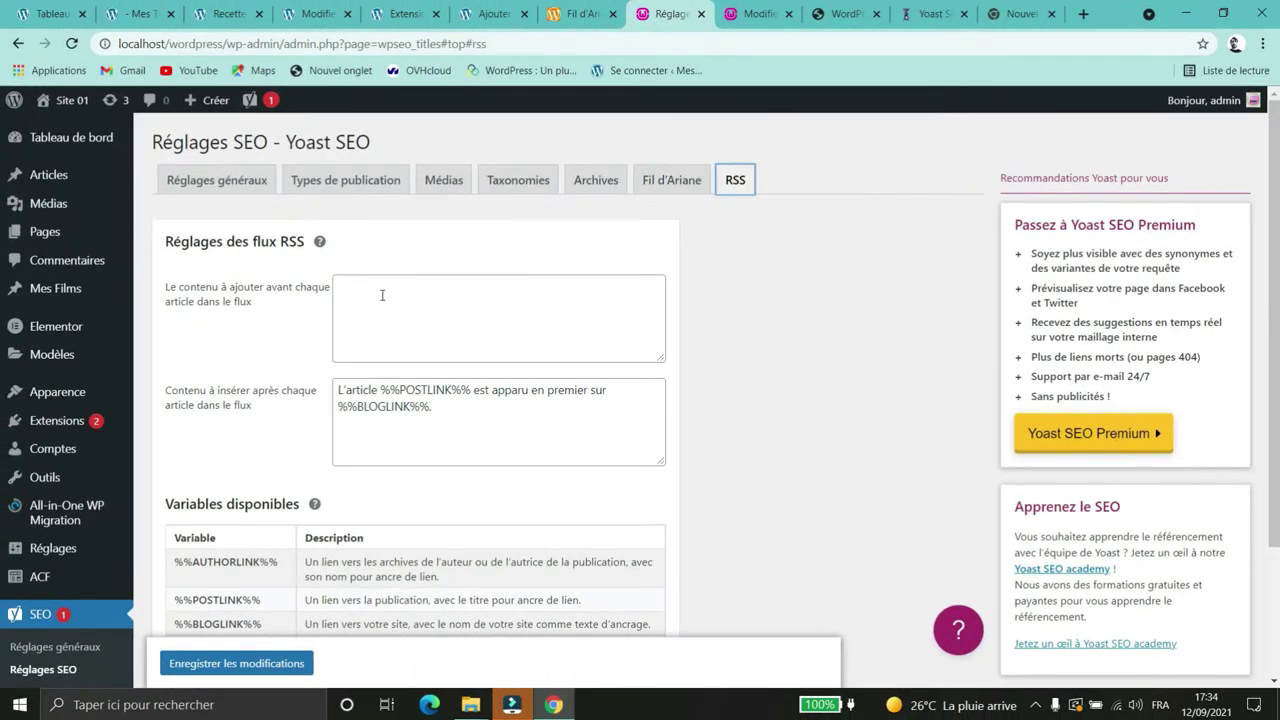
Step: Examine the RSS feed fields for content before and after each article, including the %%POSTLINK%% and %%BLOGLINK%% variables
left_click(382, 295)
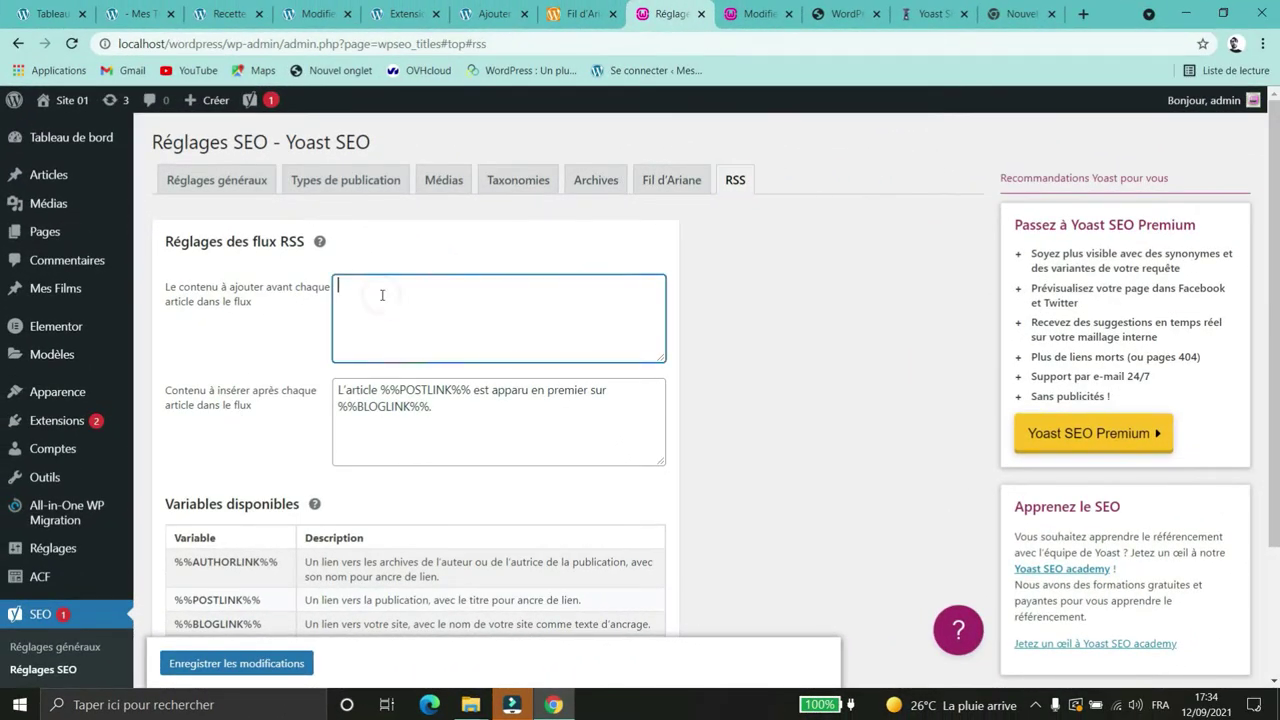
left_click(446, 439)
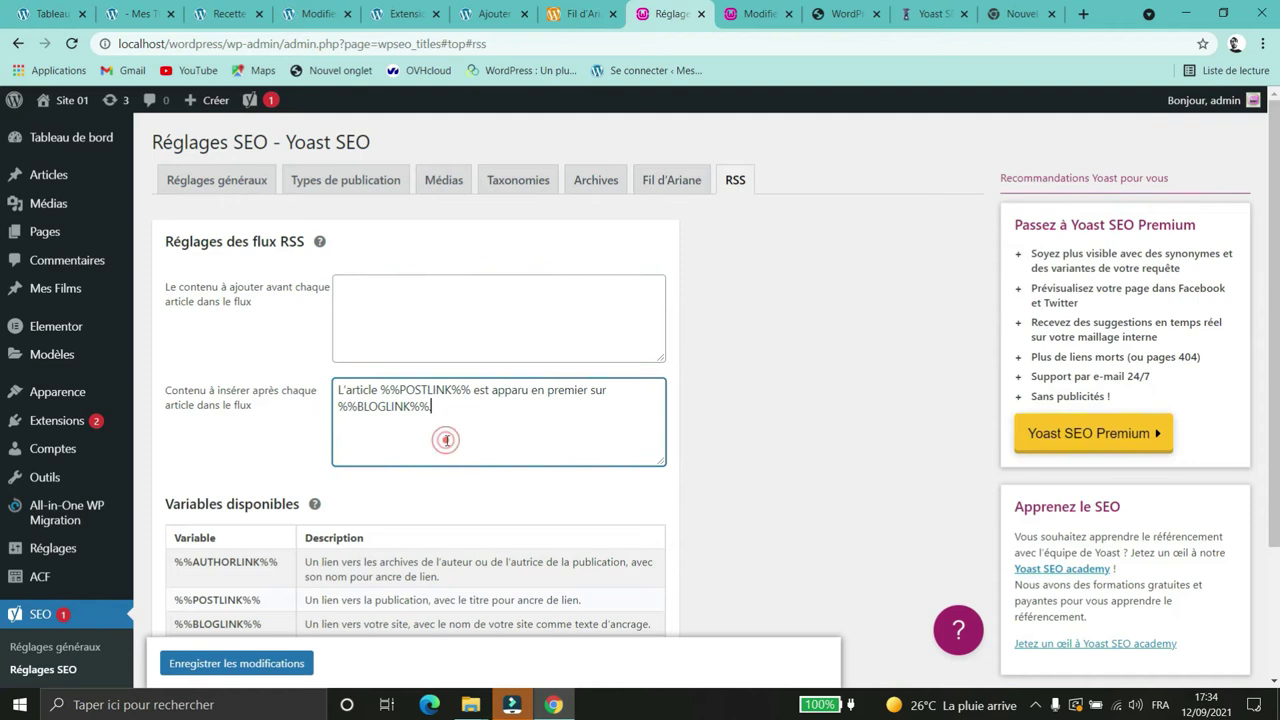
left_click(470, 424)
left_click(378, 390)
left_click(347, 391)
left_click_drag(381, 390, 462, 390)
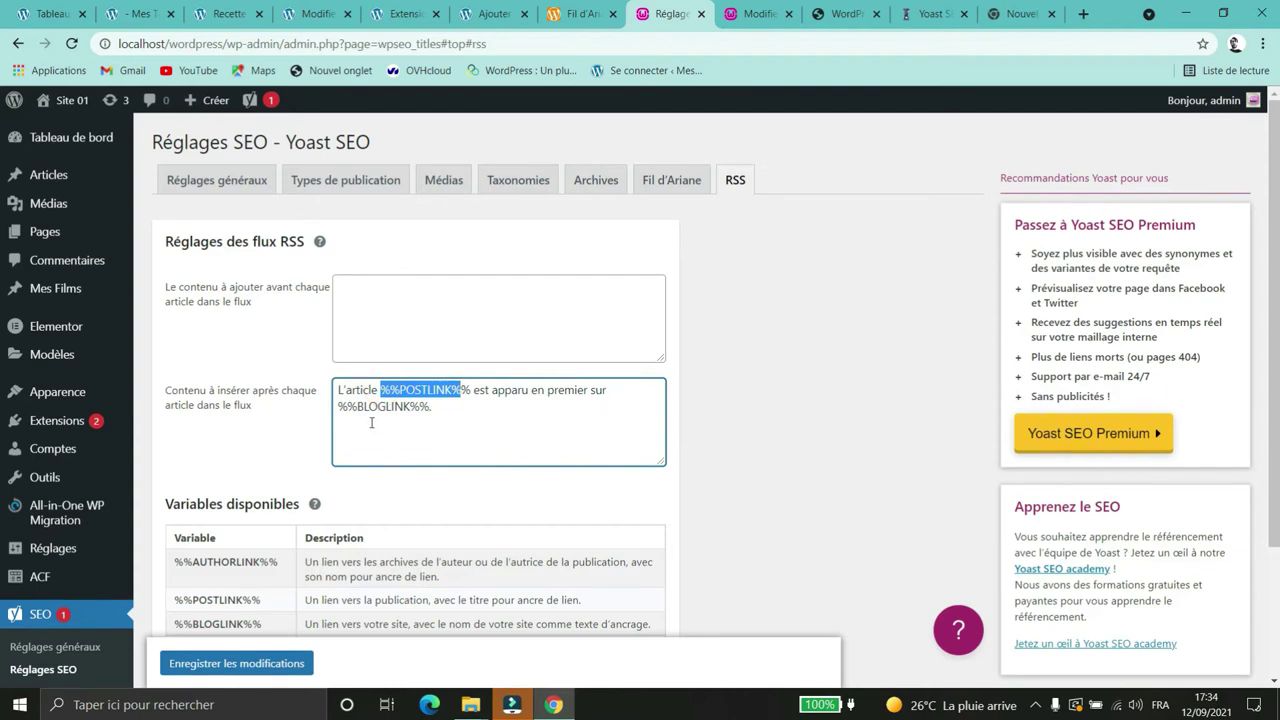
left_click_drag(471, 390, 338, 407)
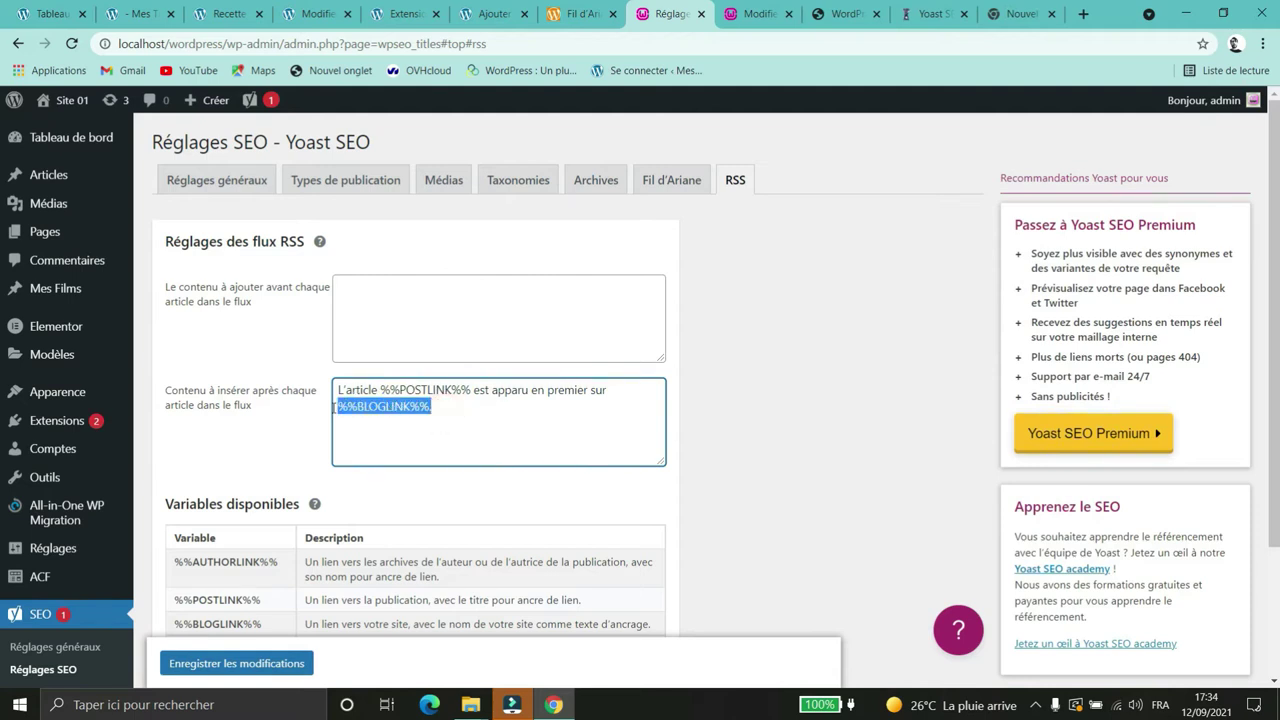
left_click(462, 408)
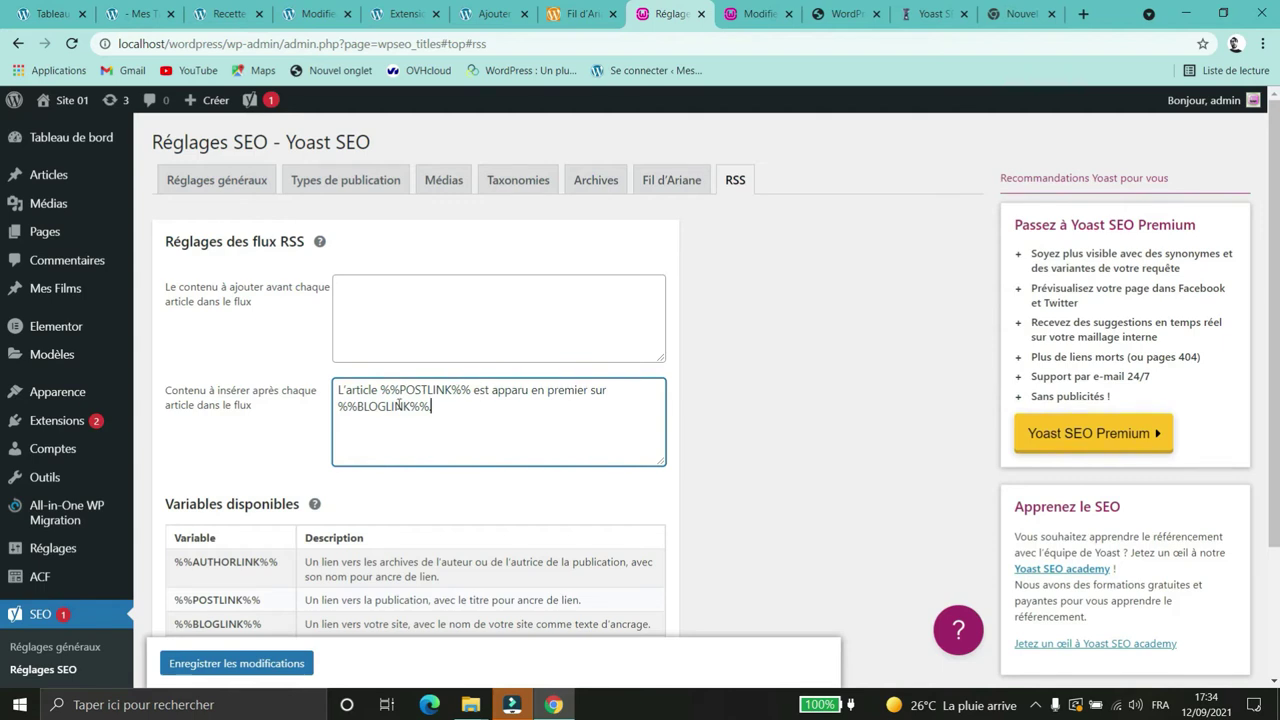
Step: Review the available RSS variables and save the feed settings with the sentence after each article ending in a period
type(".")
scroll(530, 405, "down", 2)
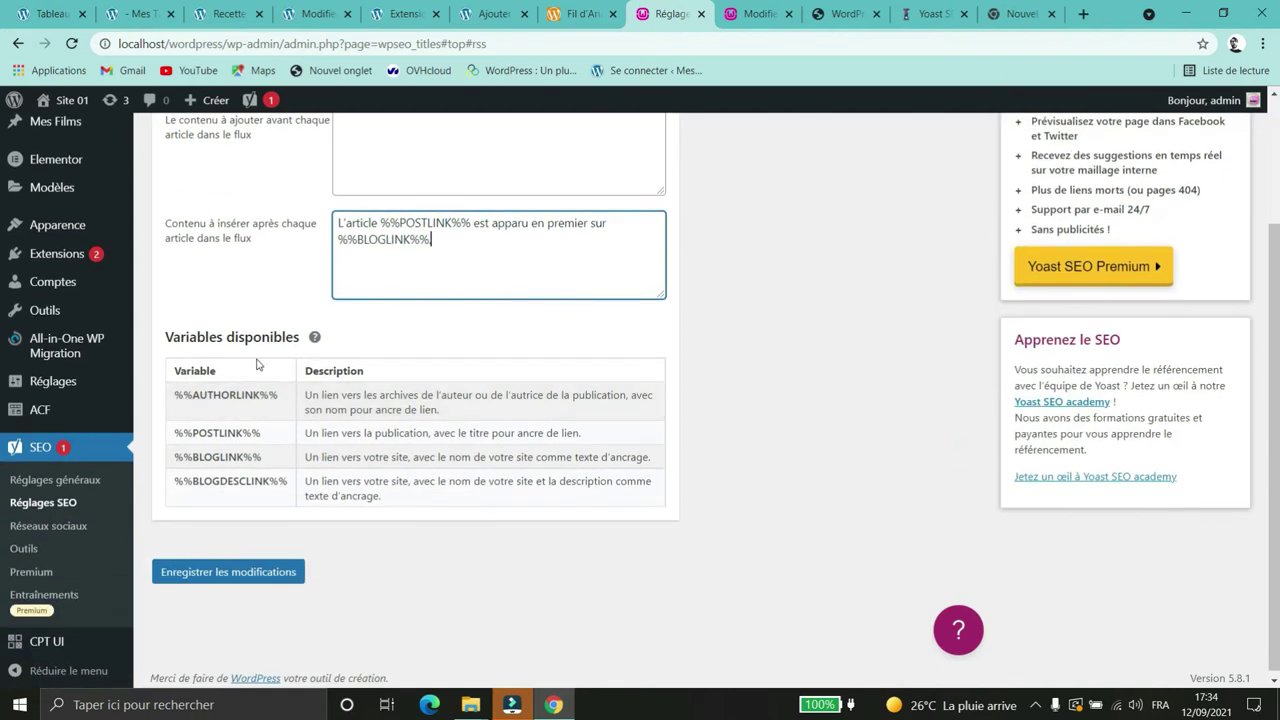
scroll(457, 365, "up", 1)
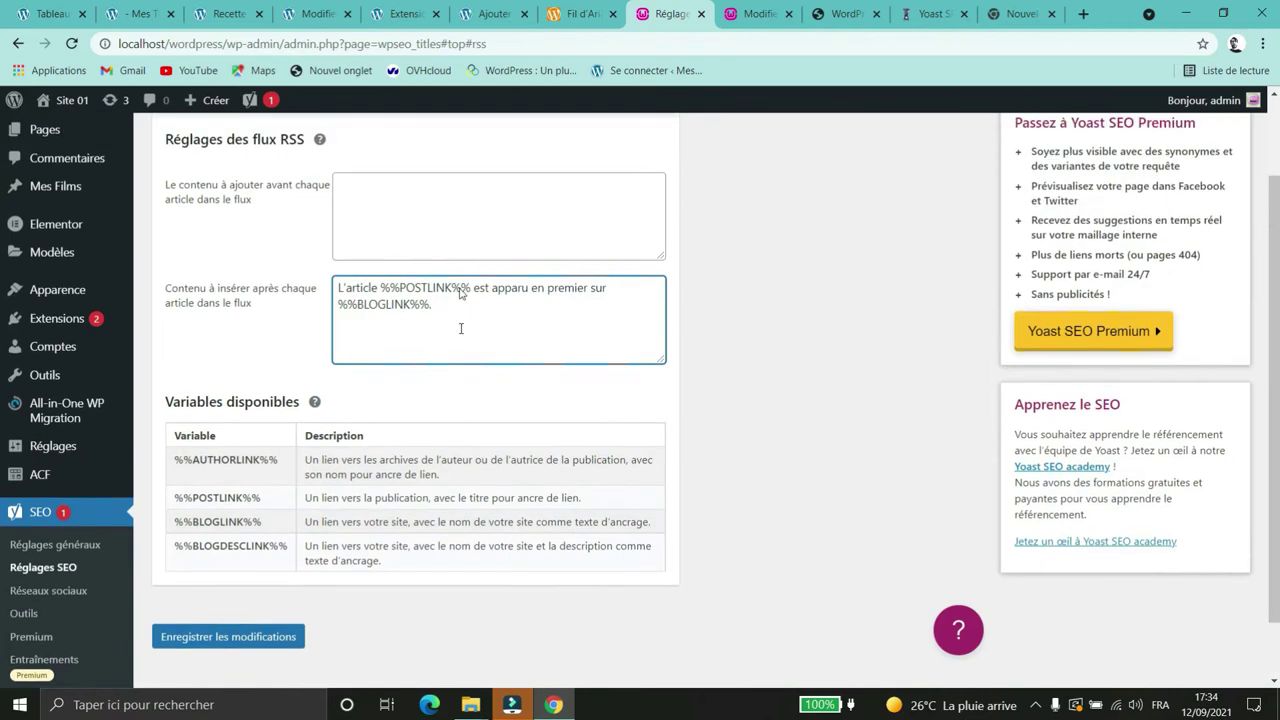
key("BackSpace")
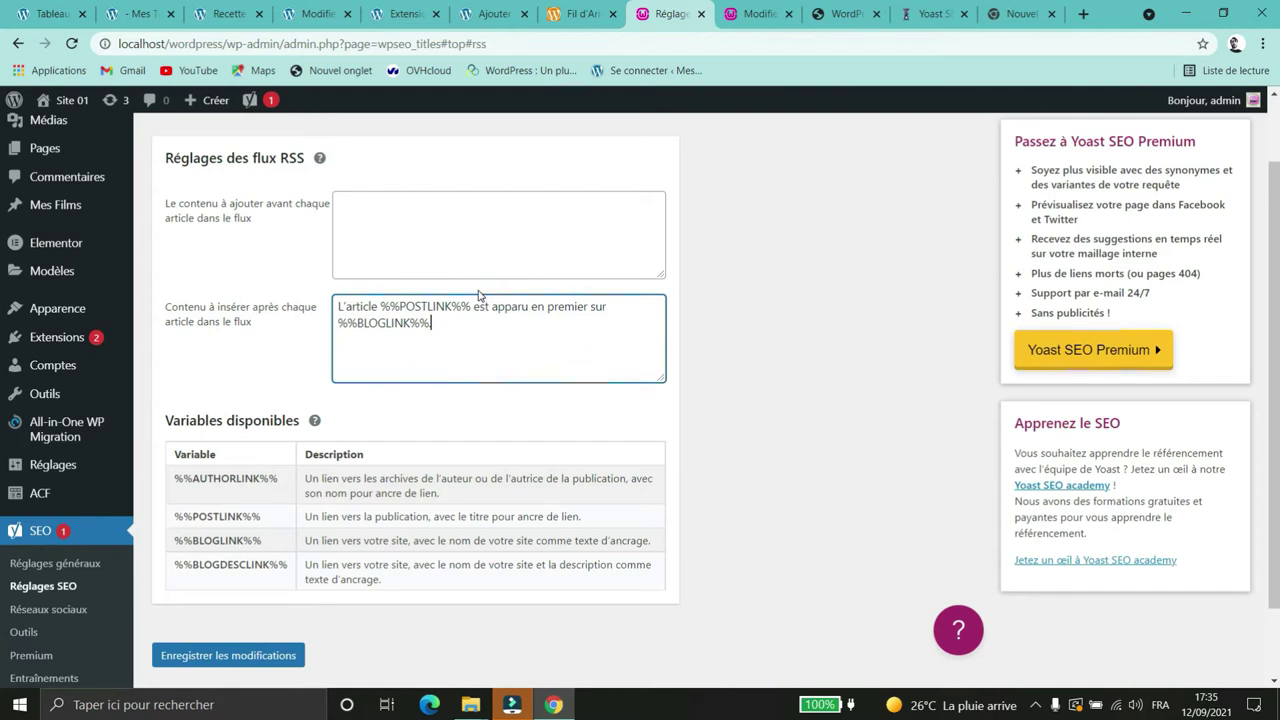
scroll(519, 349, "up", 1)
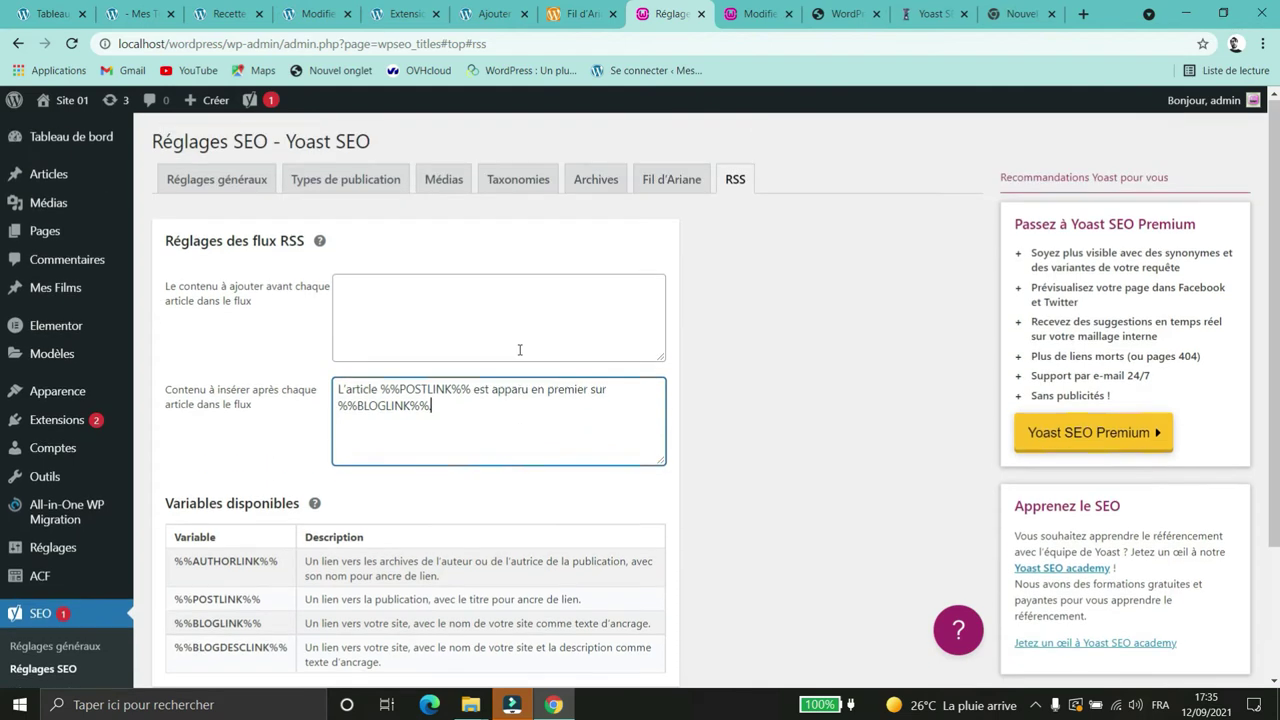
type(".")
scroll(534, 351, "down", 2)
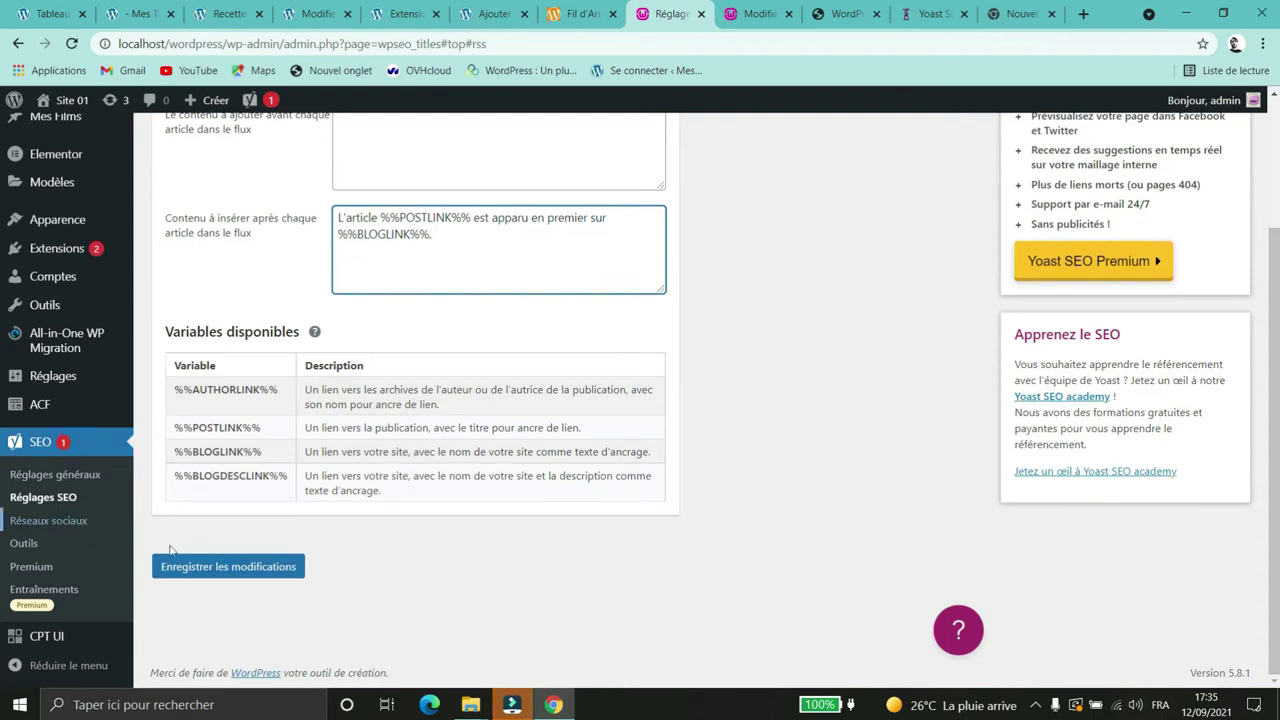
left_click(220, 567)
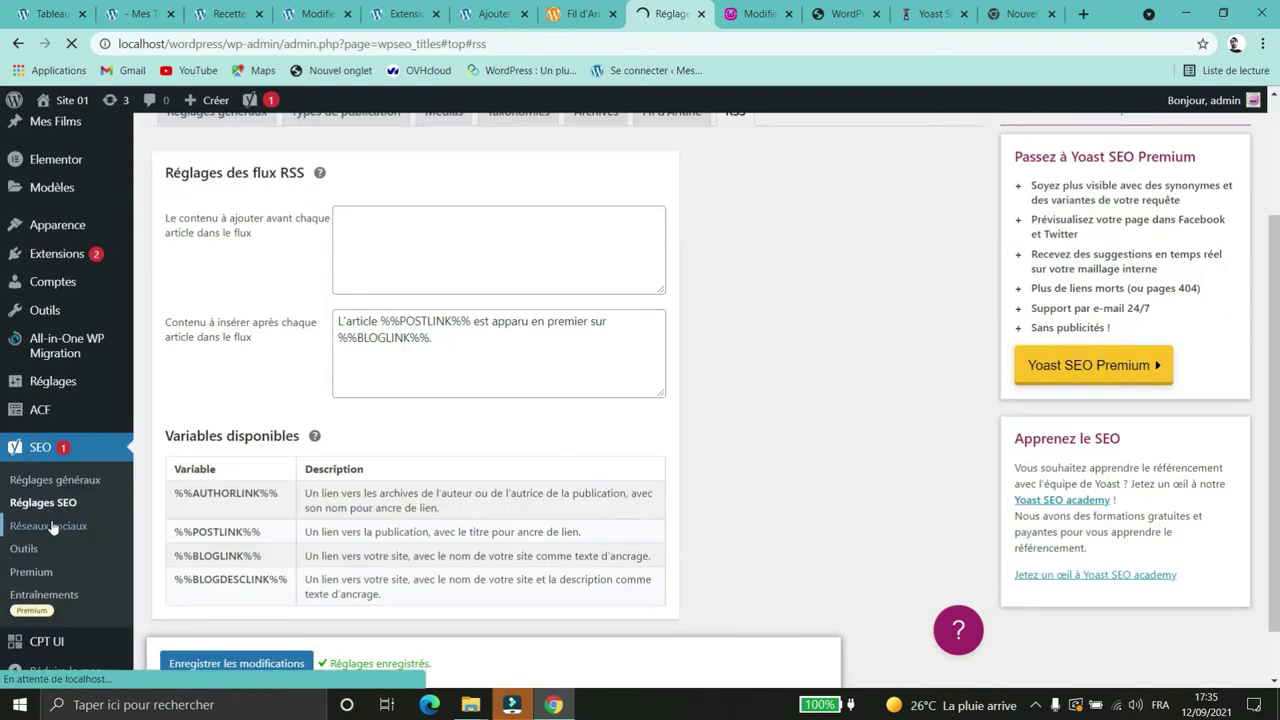
Step: Open Yoast's Réseaux sociaux settings and examine the organisation's social profile fields, from the Facebook page URL to Wikipédia
left_click(45, 521)
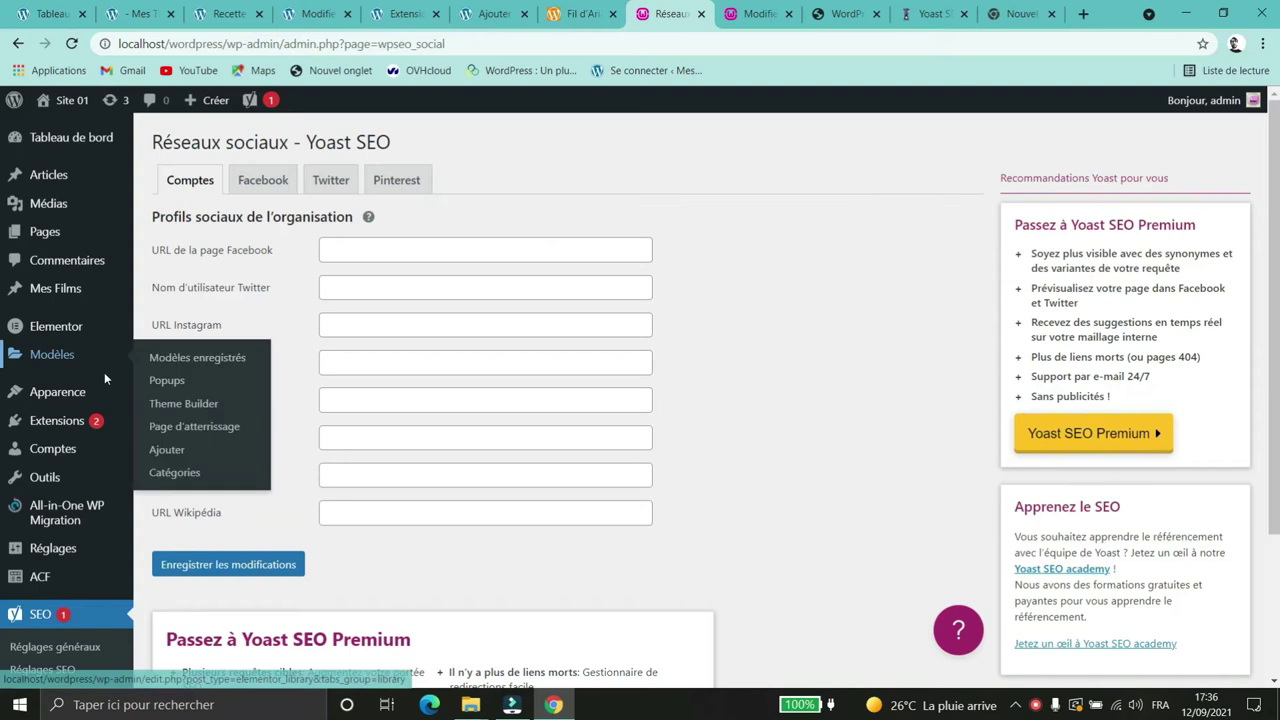
scroll(229, 300, "down", 1)
scroll(343, 311, "up", 1)
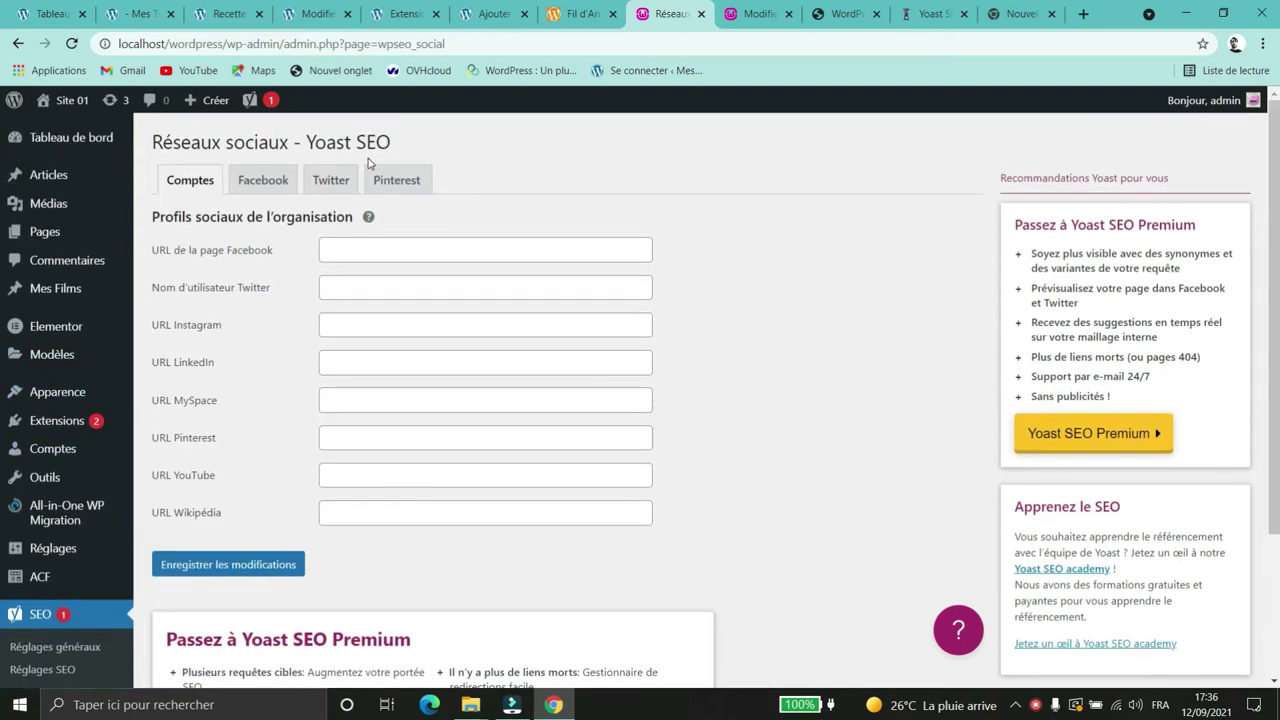
left_click(739, 366)
left_click(360, 254)
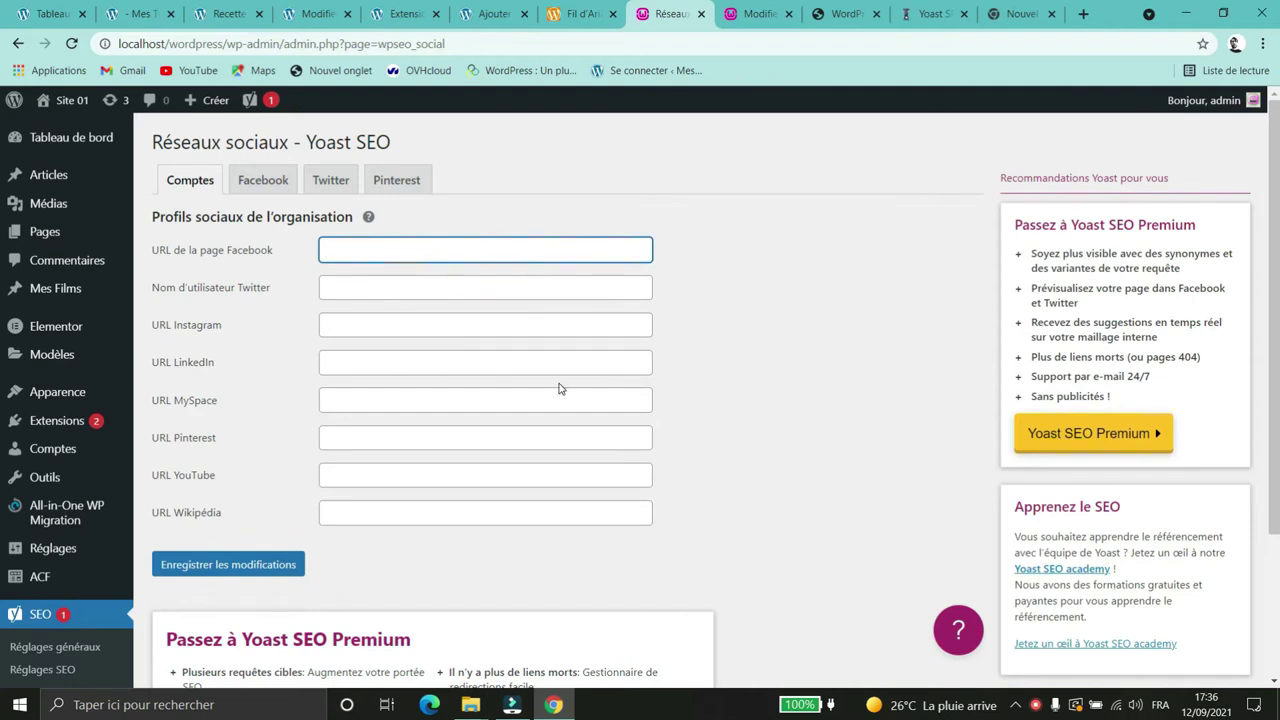
scroll(560, 388, "down", 2)
scroll(578, 380, "up", 2)
scroll(421, 334, "down", 1)
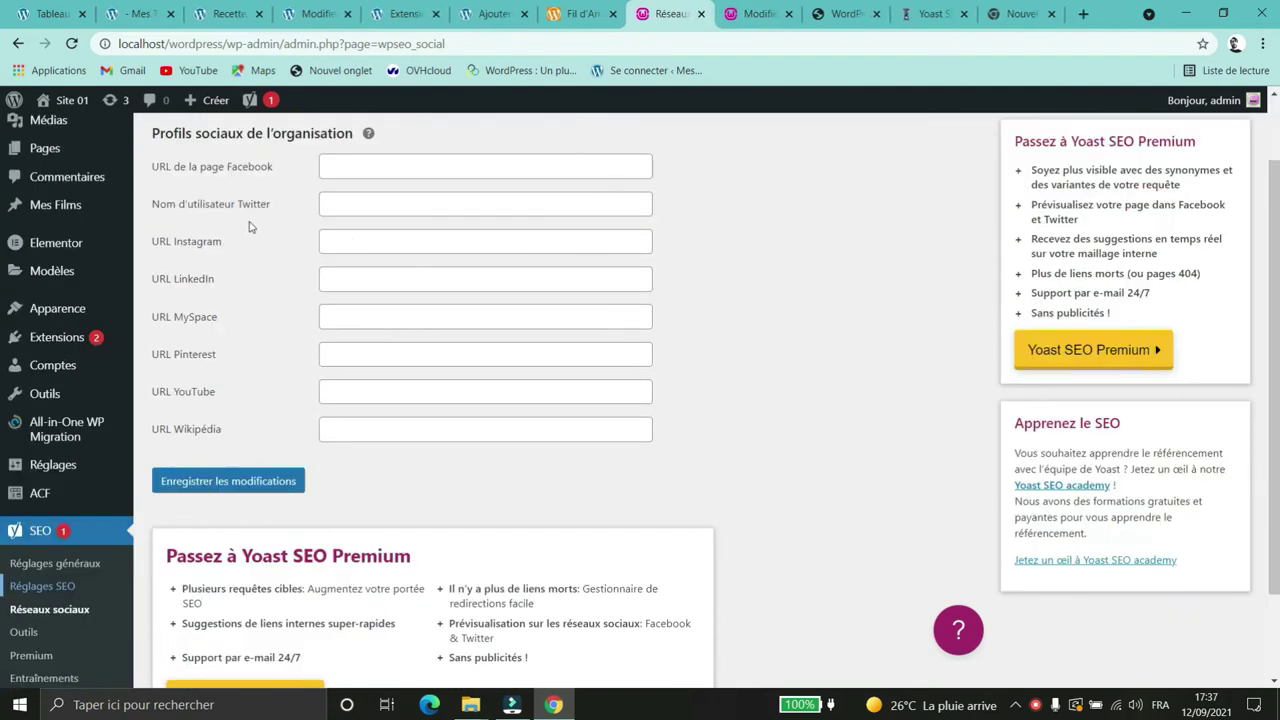
scroll(269, 243, "up", 1)
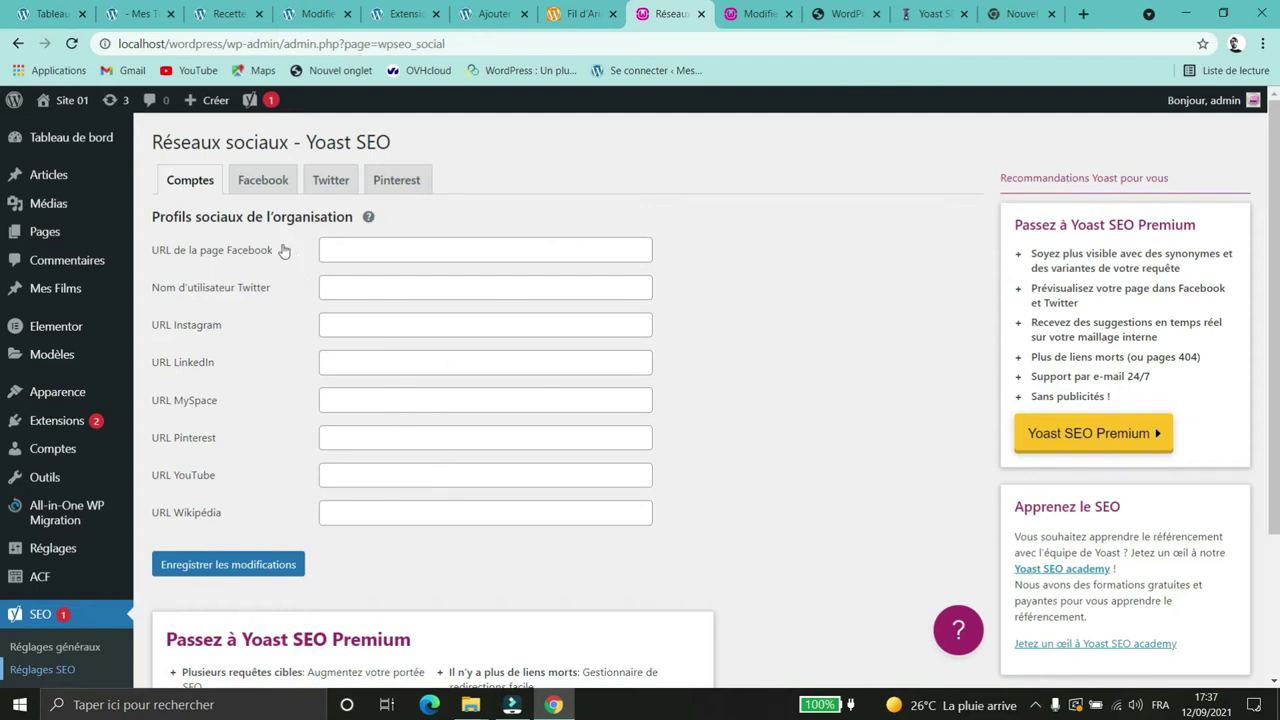
Step: Show the Facebook settings of Réseaux sociaux to examine the OpenGraph metadata and default image options
left_click(265, 193)
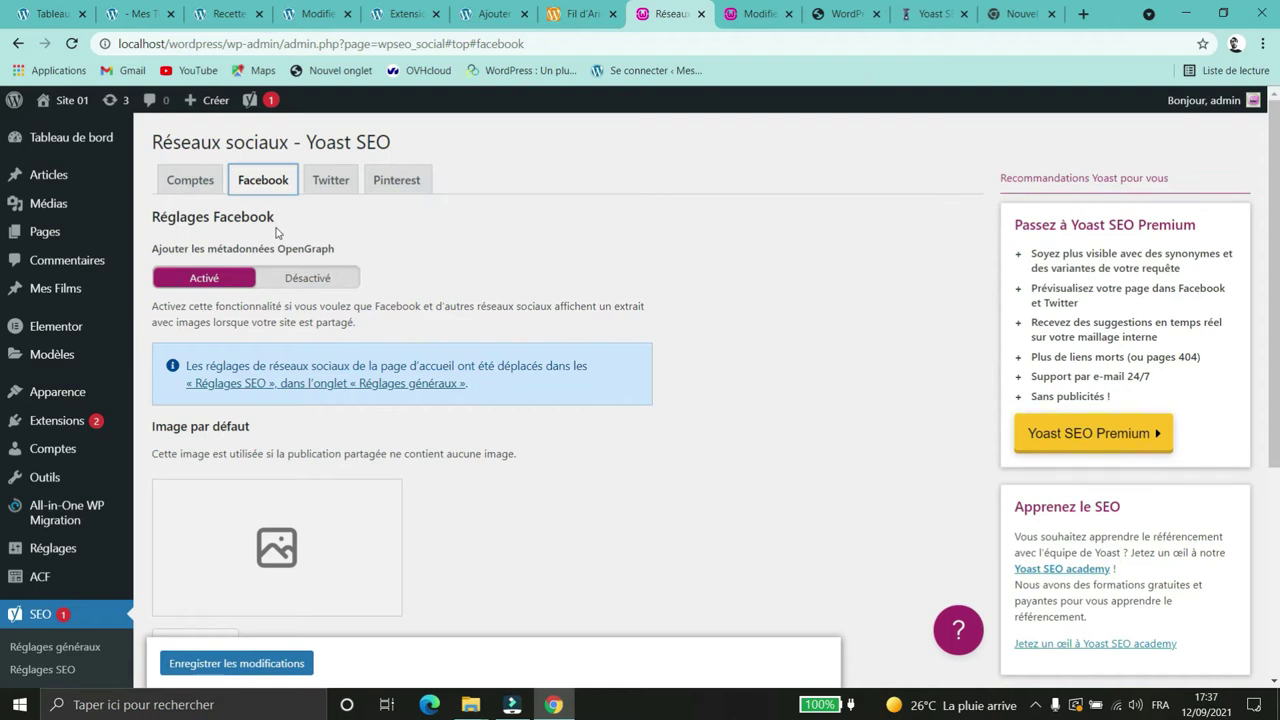
Step: Review the Facebook settings for social networks, including the OpenGraph metadata and default image options
scroll(383, 273, "down", 1)
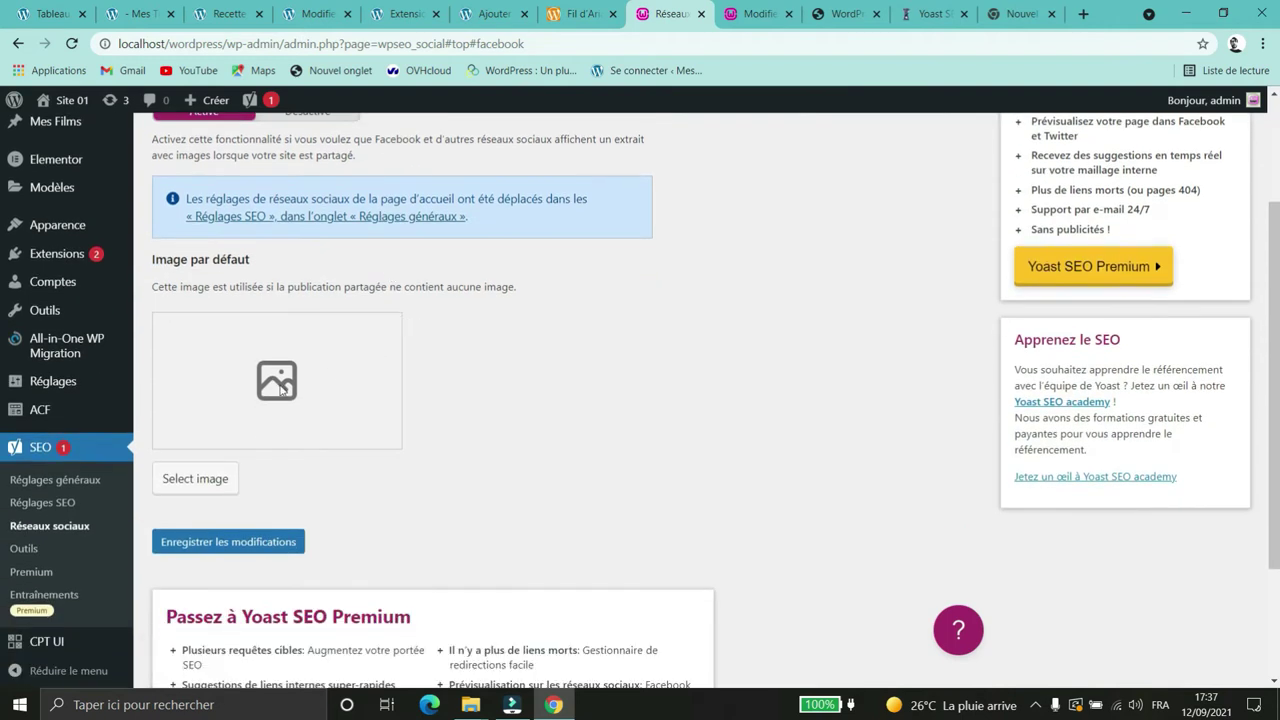
left_click(209, 479)
scroll(403, 409, "down", 2)
scroll(405, 410, "up", 4)
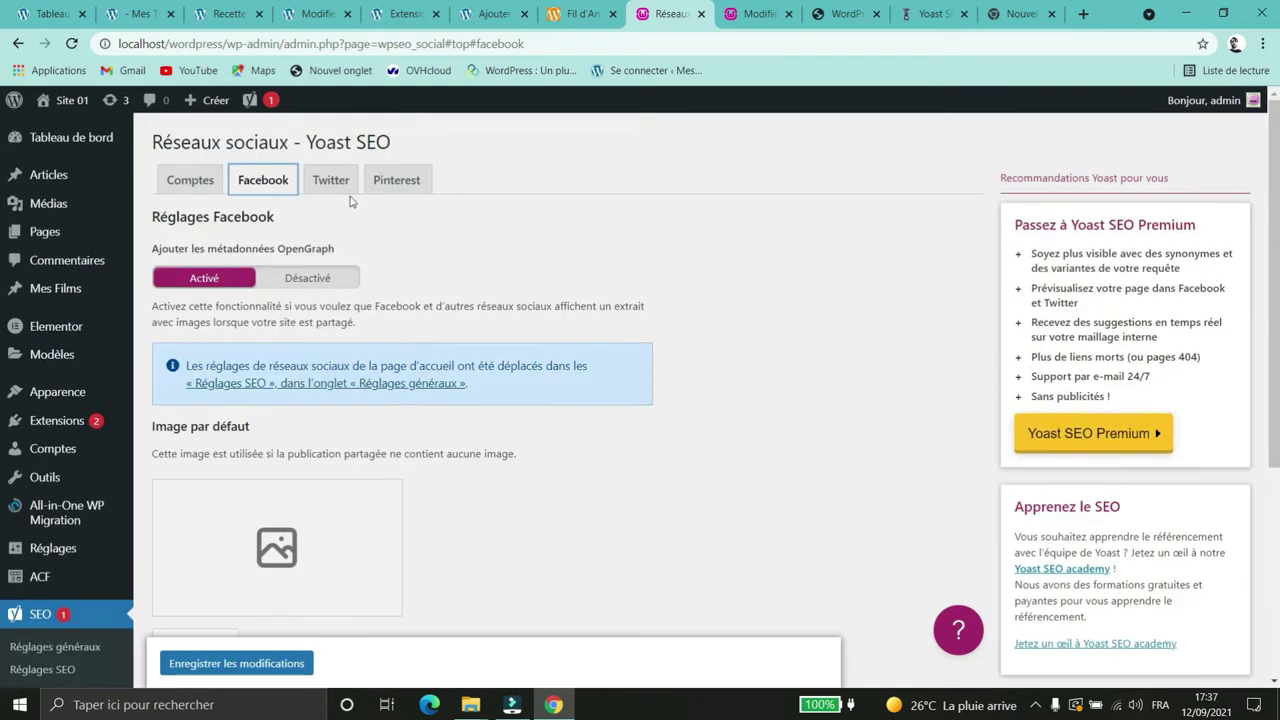
Step: Show the Twitter settings and inspect the choices for the default card type without changing it
left_click(331, 182)
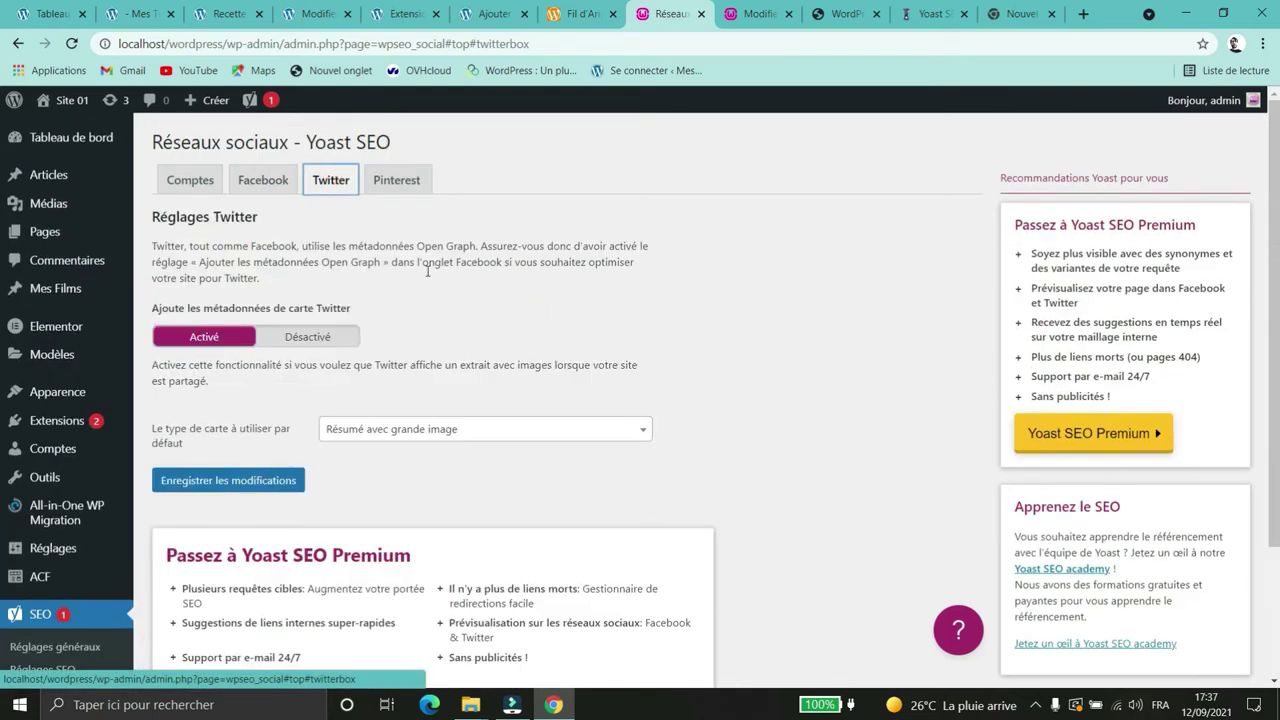
left_click(595, 430)
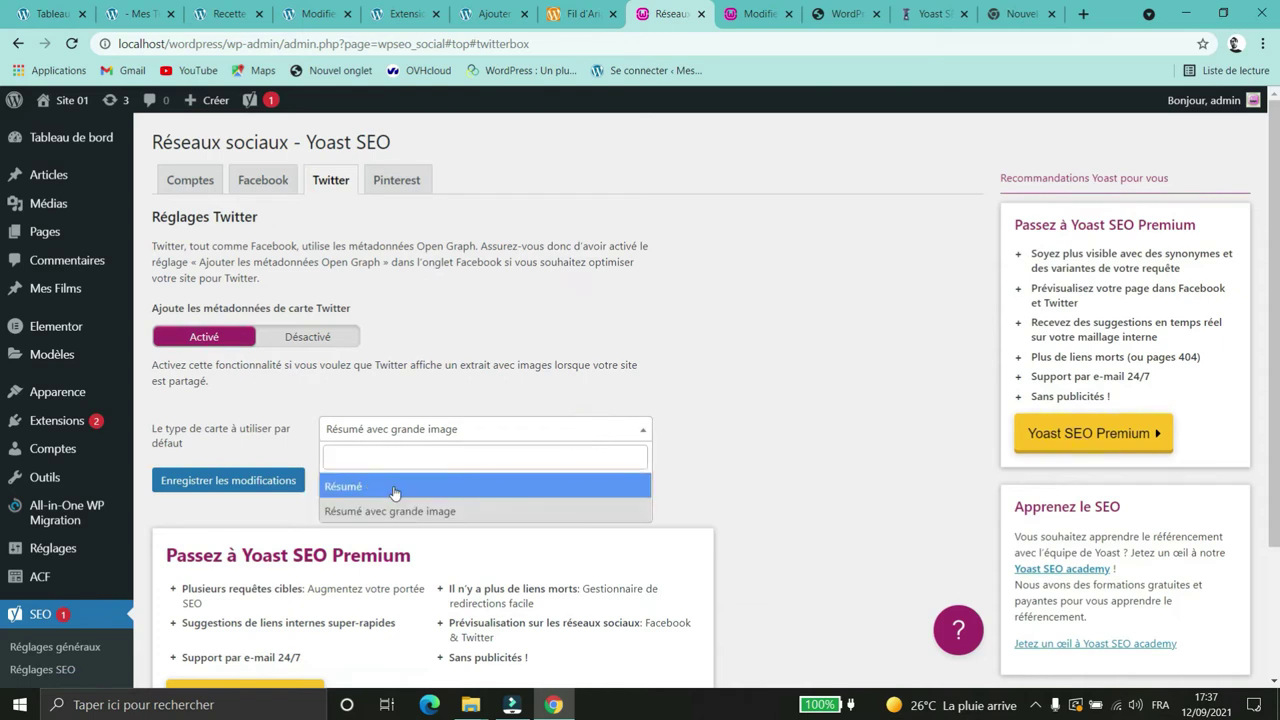
left_click(723, 386)
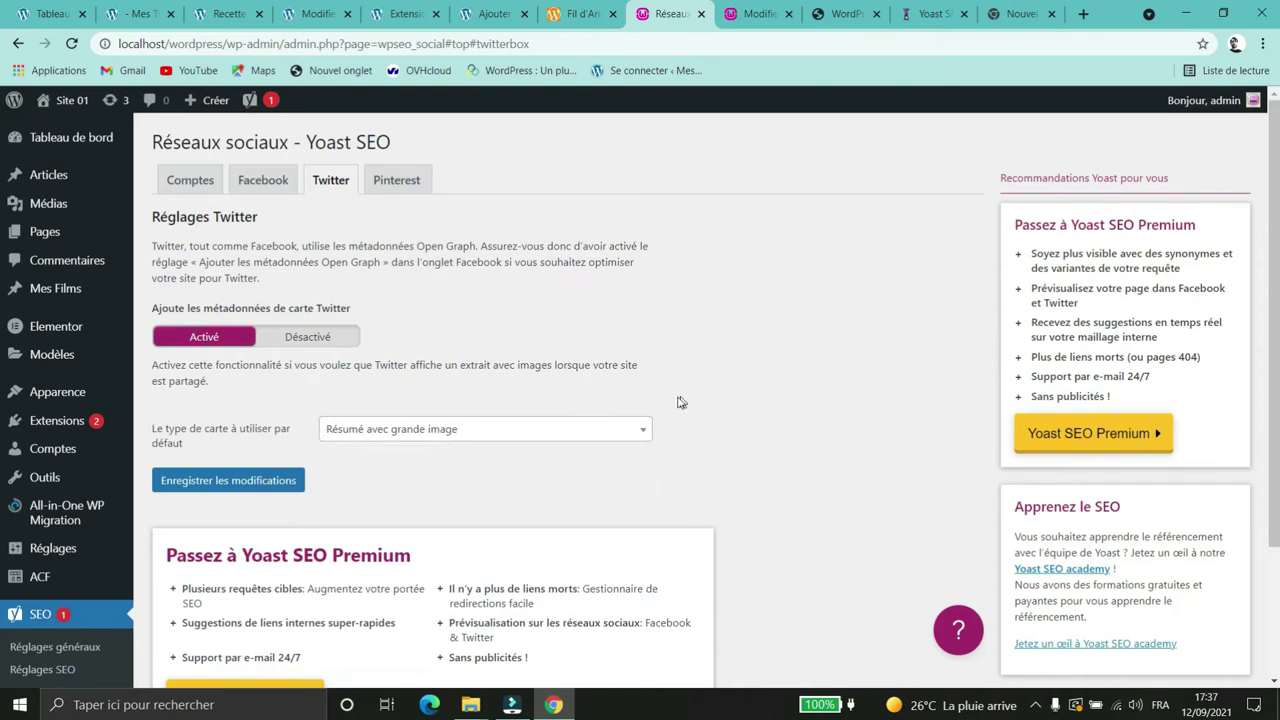
scroll(630, 397, "down", 1)
scroll(386, 348, "down", 1)
scroll(386, 351, "up", 3)
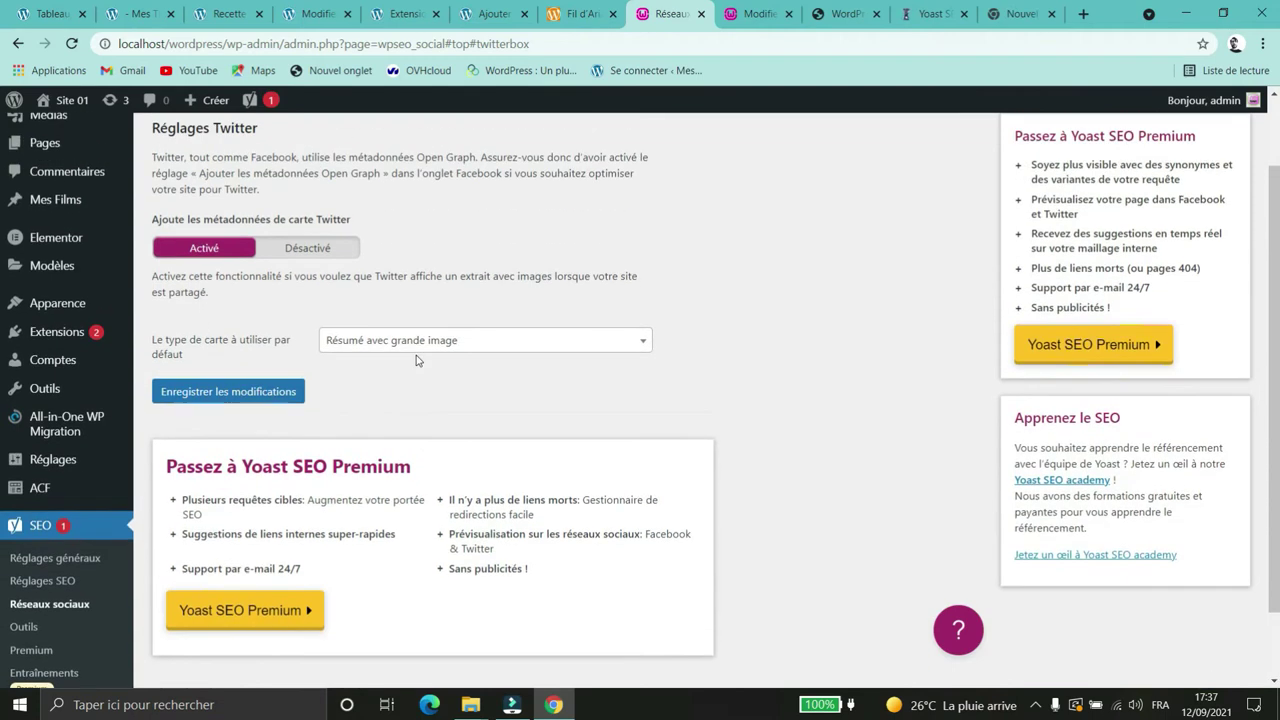
Step: Show the Pinterest settings and examine the verification field and the note on Open Graph metadata
left_click(397, 181)
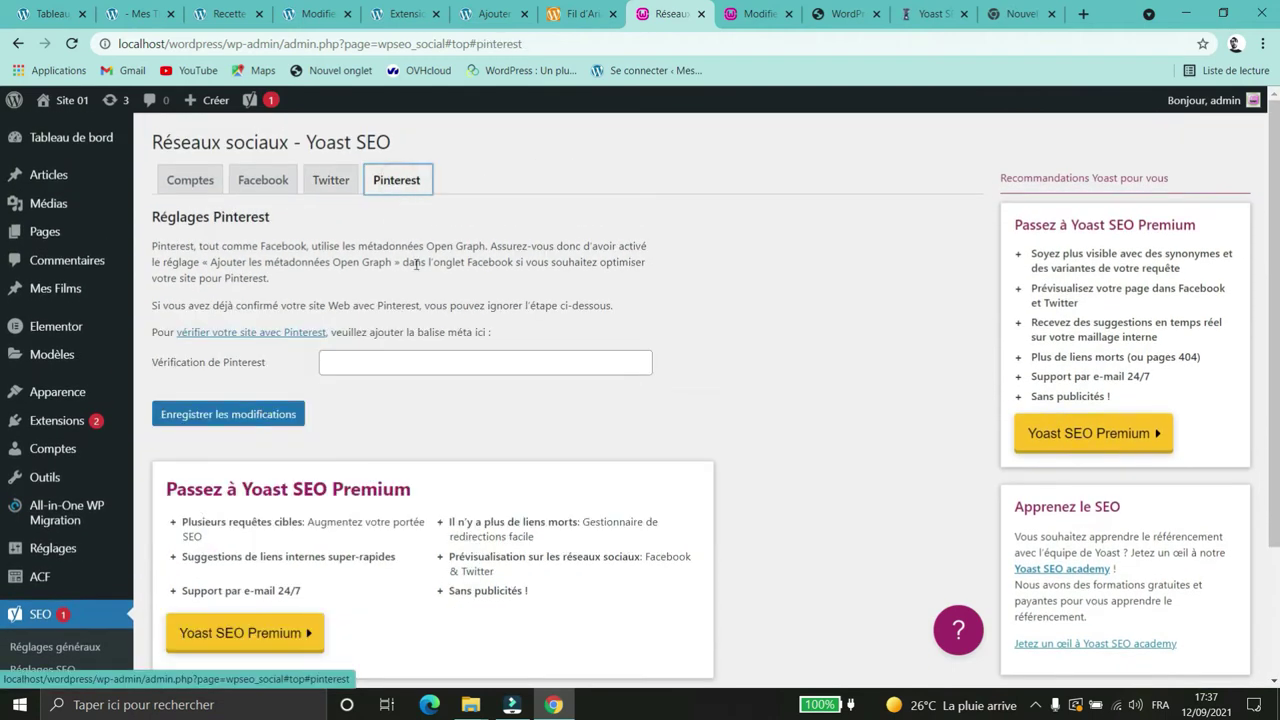
left_click(344, 361)
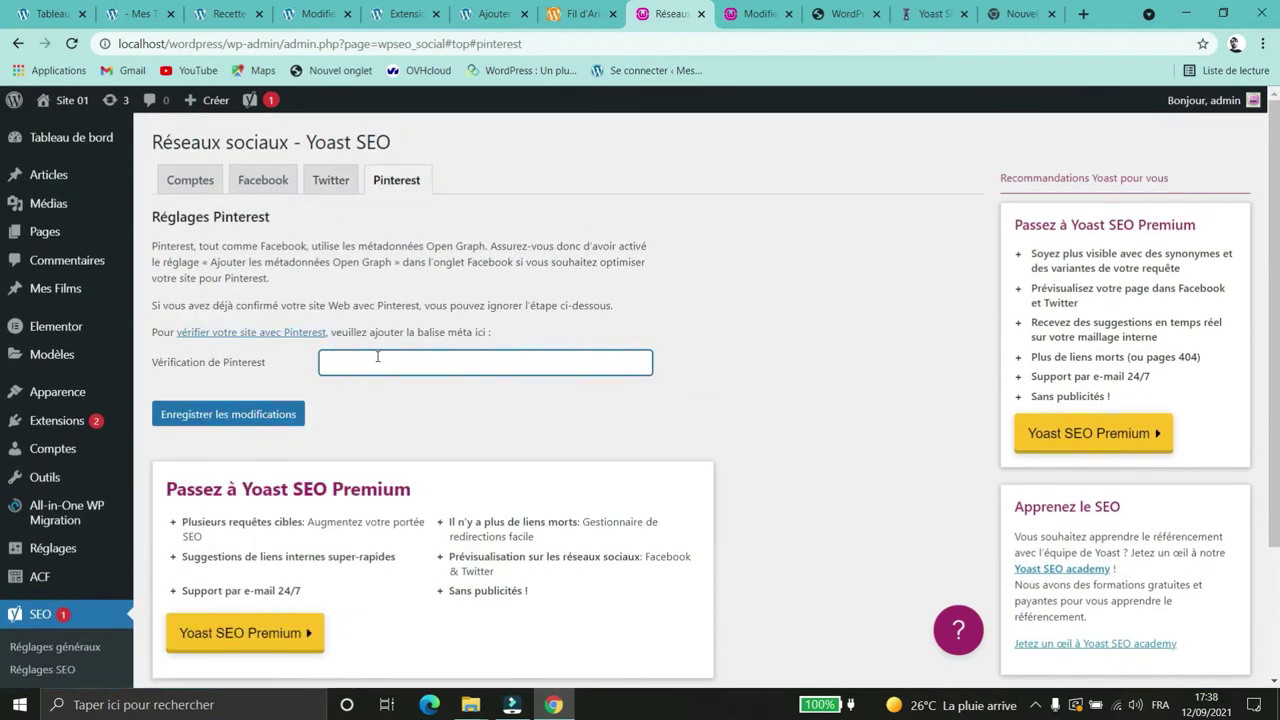
left_click(805, 285)
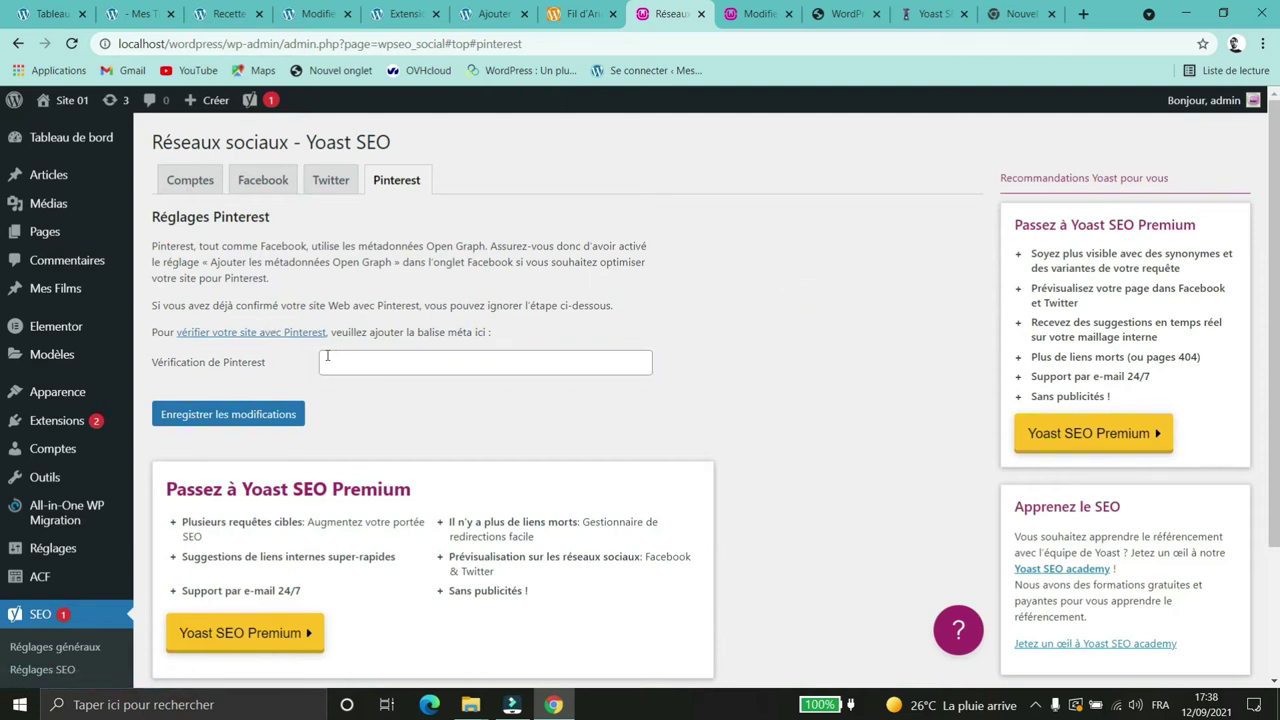
left_click(303, 280)
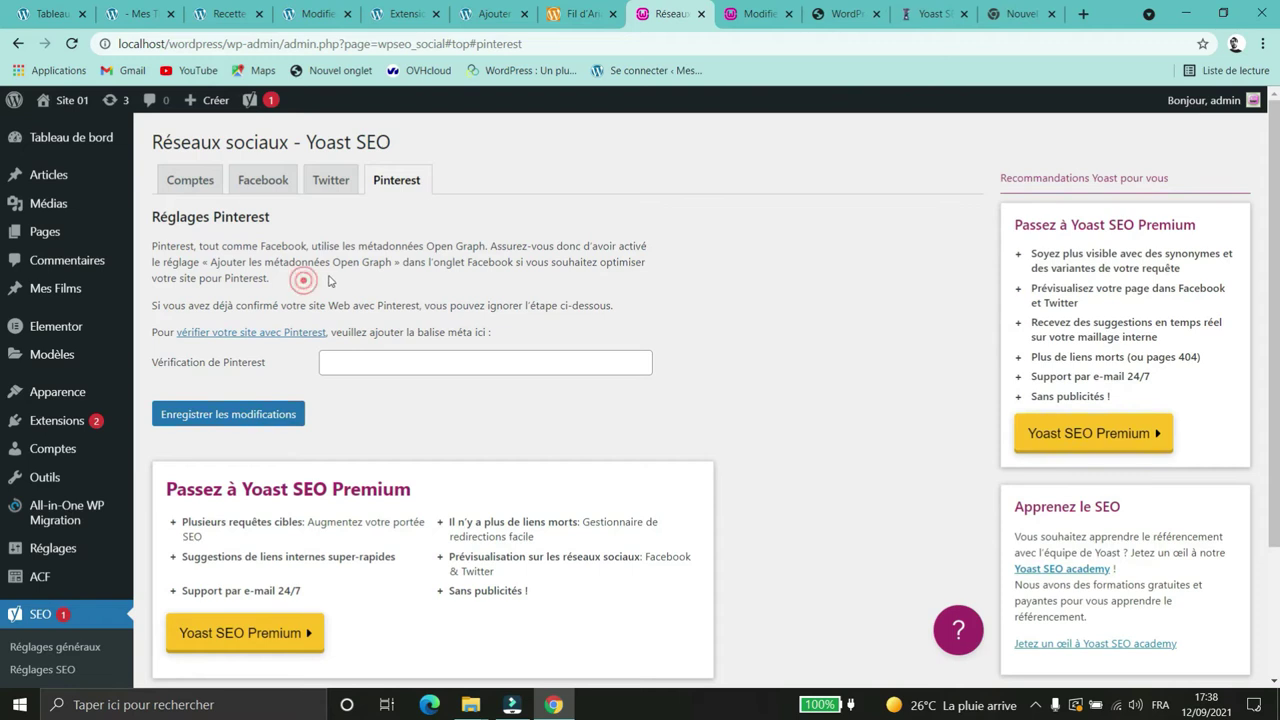
left_click(398, 261, "shift")
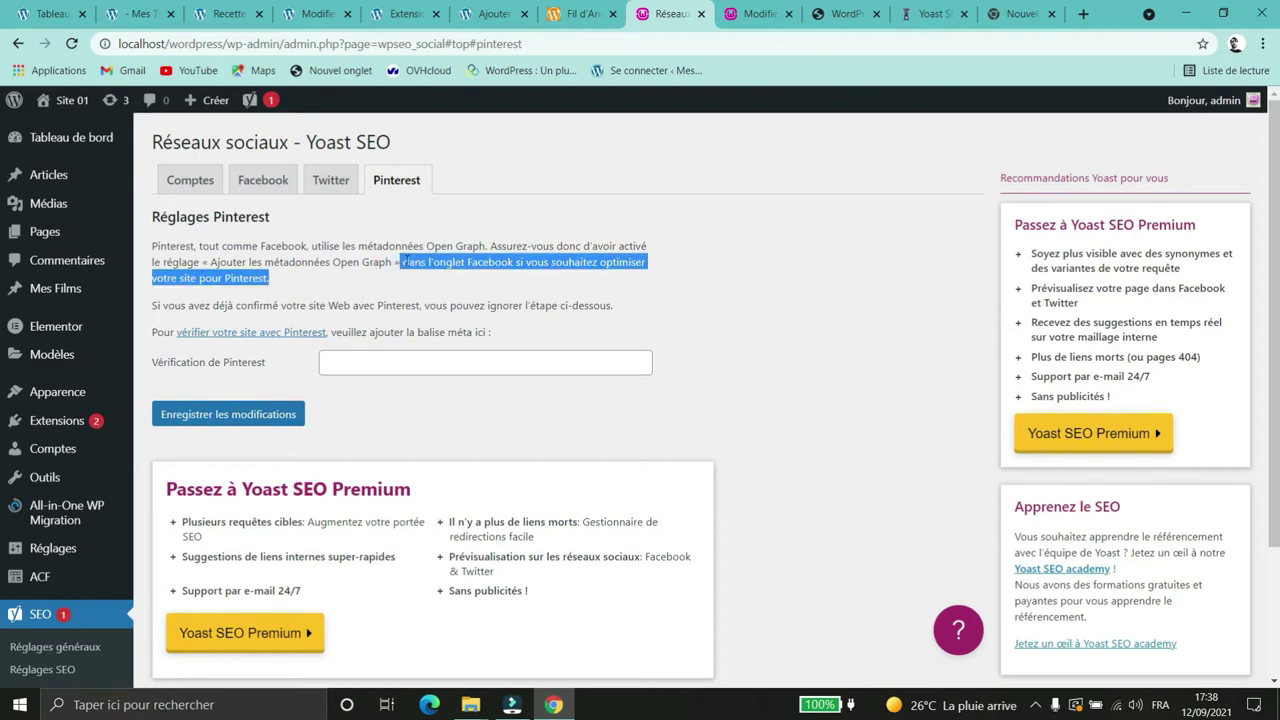
left_click(497, 280)
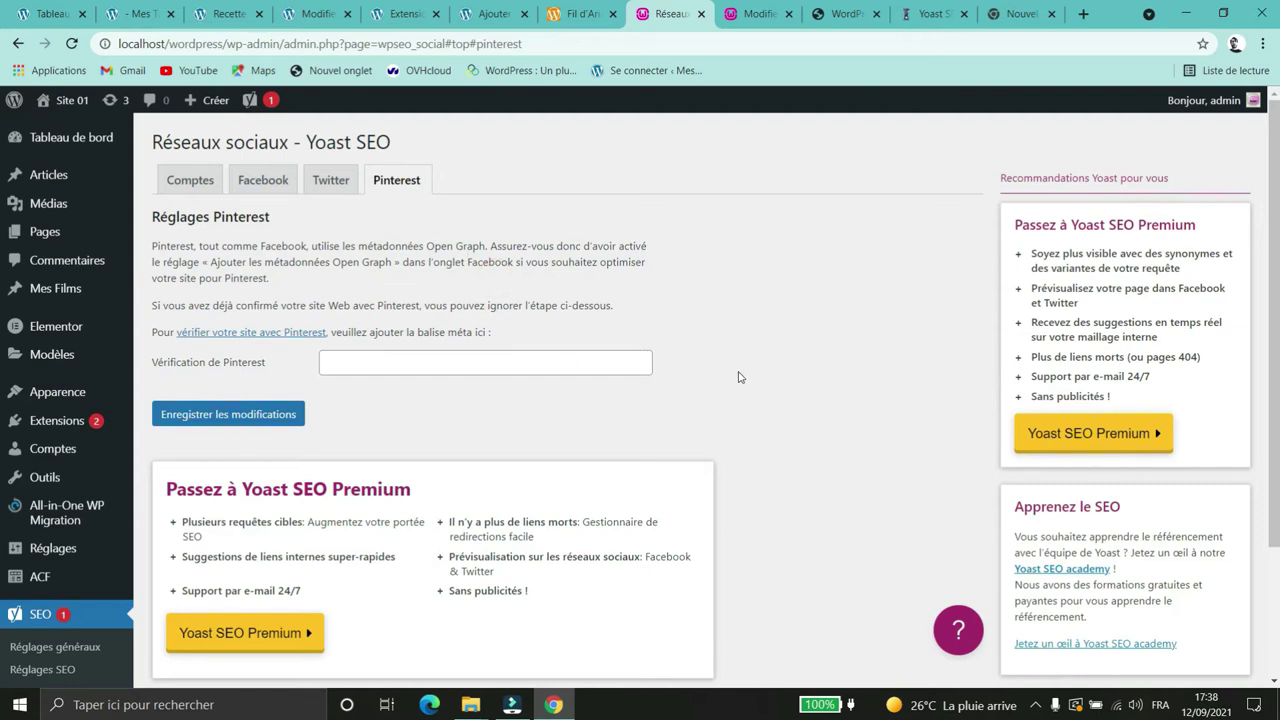
Step: Open the bulk editor (Éditeur par lot) from the Yoast SEO tools and look through its list of page titles
scroll(400, 352, "down", 2)
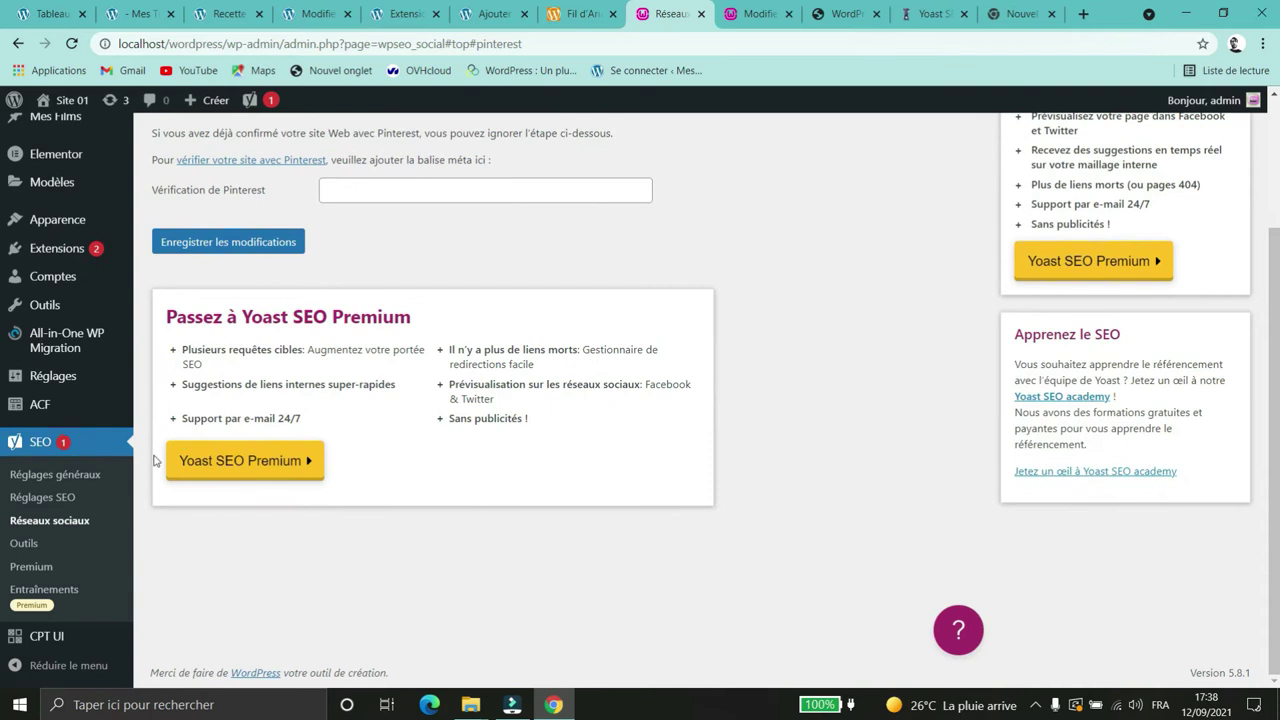
left_click(19, 545)
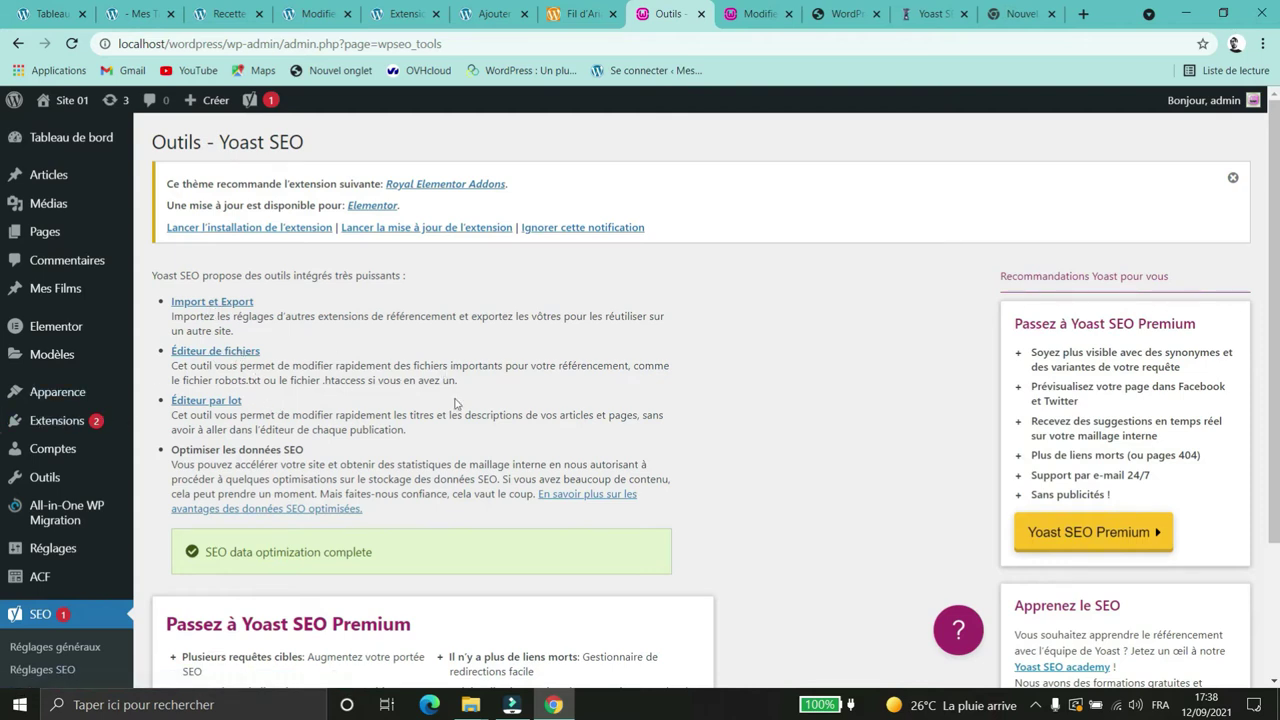
left_click(204, 402)
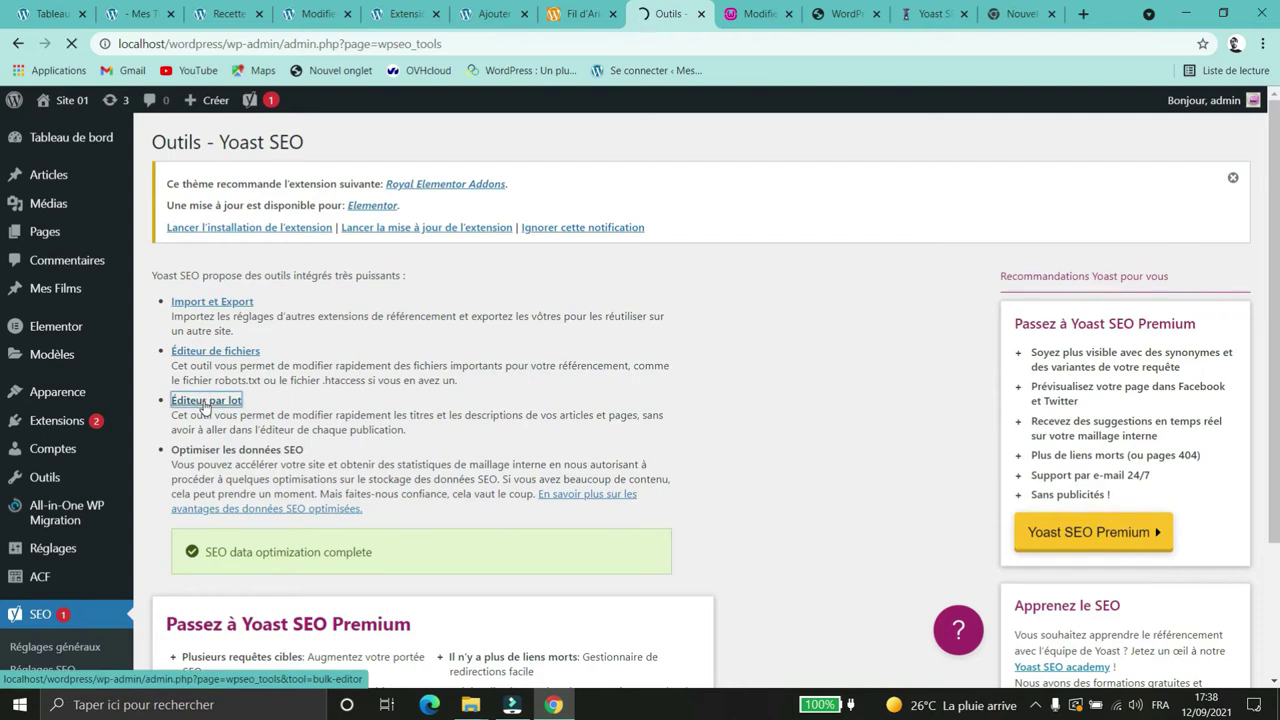
scroll(338, 343, "down", 2)
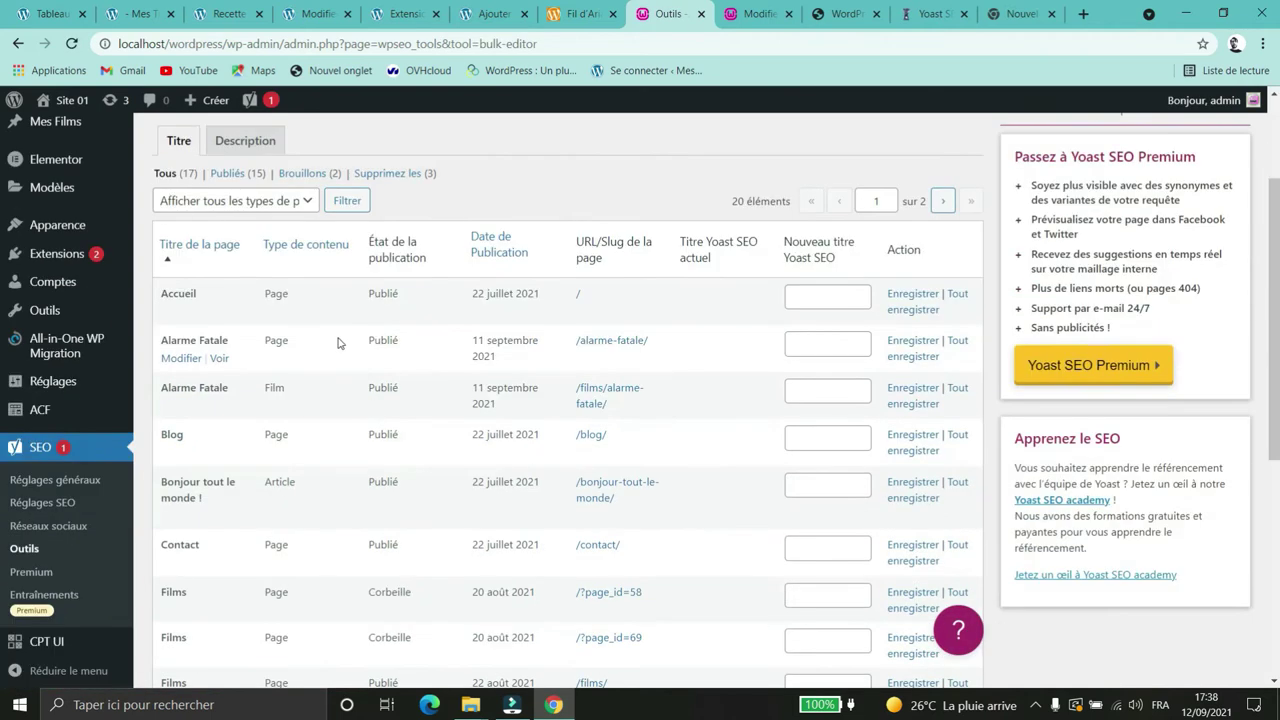
scroll(830, 350, "down", 3)
scroll(853, 409, "up", 3)
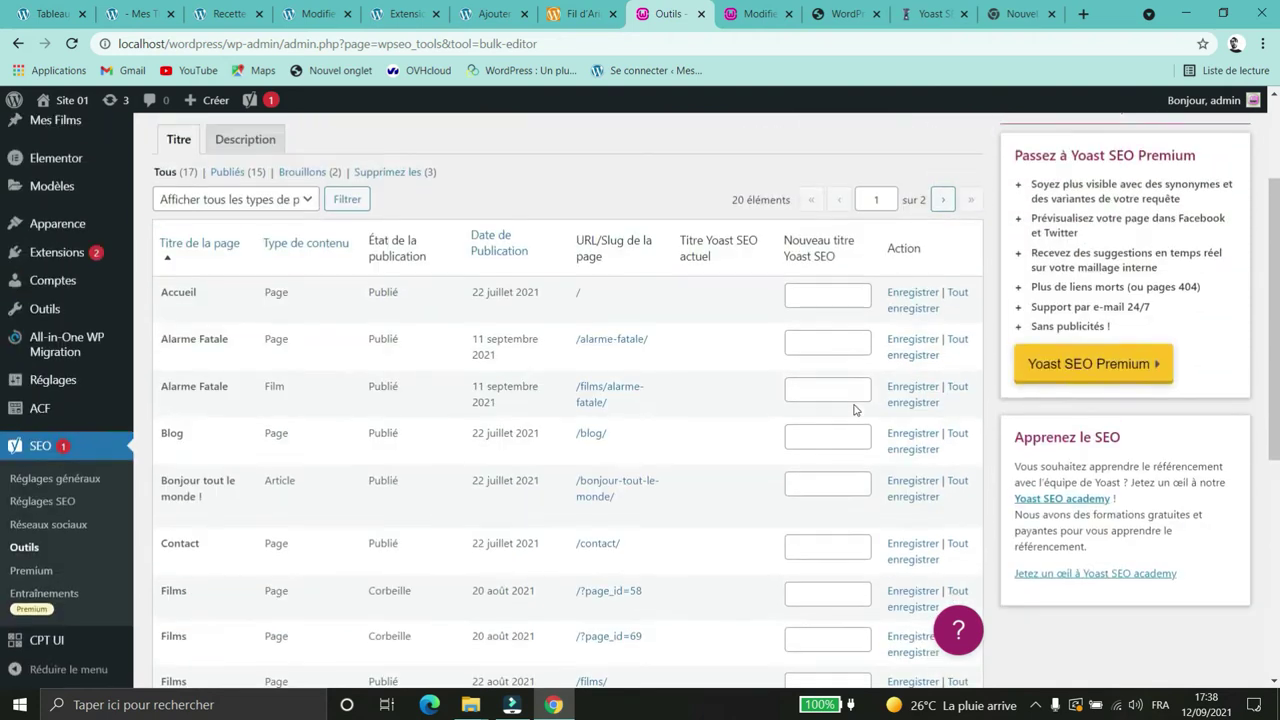
scroll(852, 407, "up", 1)
scroll(852, 407, "down", 3)
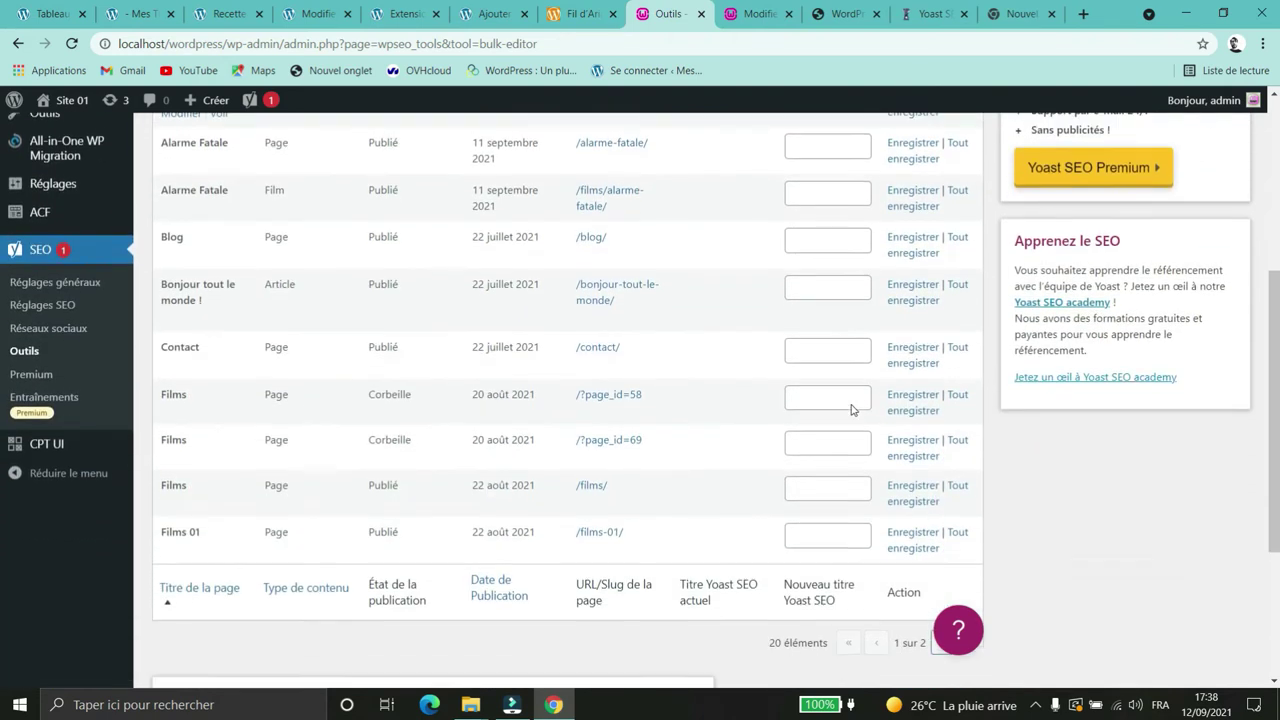
scroll(852, 409, "down", 1)
scroll(840, 440, "up", 3)
Step: Inspect the new Yoast SEO title fields from Accueil to Contact, and return to the Yoast SEO tools overview
left_click(822, 297)
left_click(818, 343)
left_click(818, 390)
left_click(816, 437)
left_click(811, 487)
left_click(817, 550)
key("alt+Left")
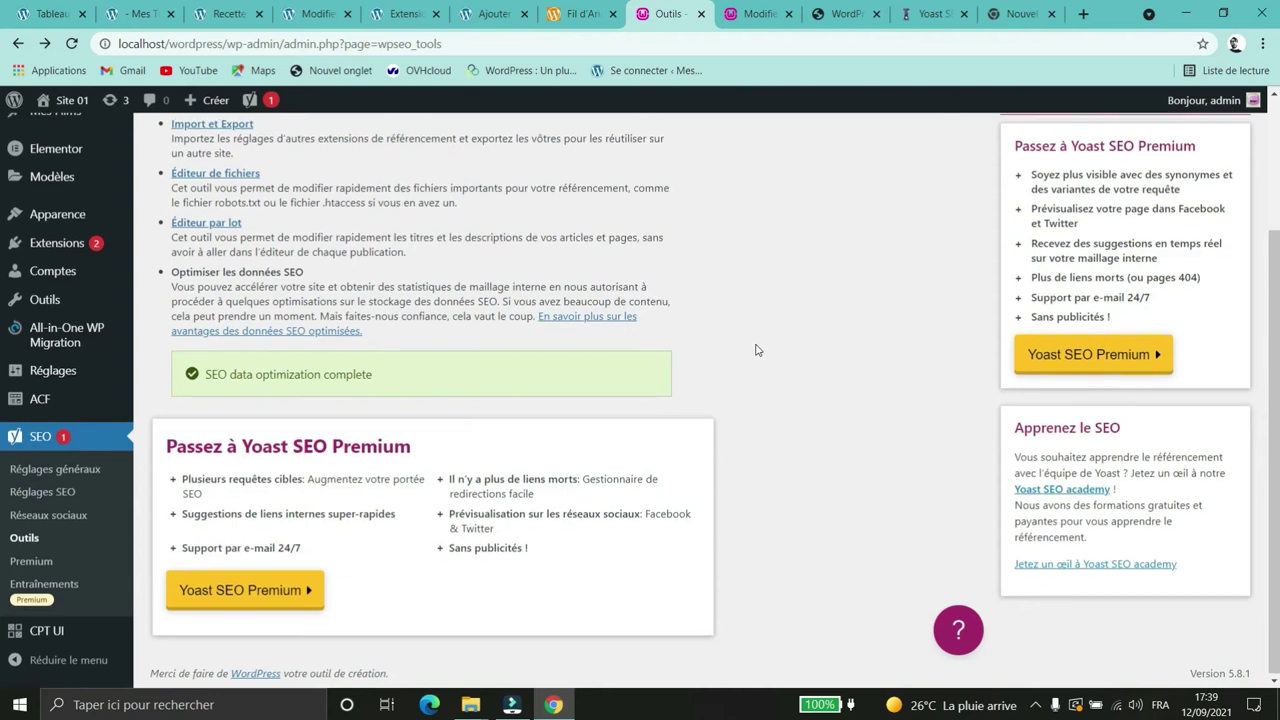
scroll(757, 350, "up", 2)
scroll(306, 406, "down", 1)
scroll(437, 465, "up", 1)
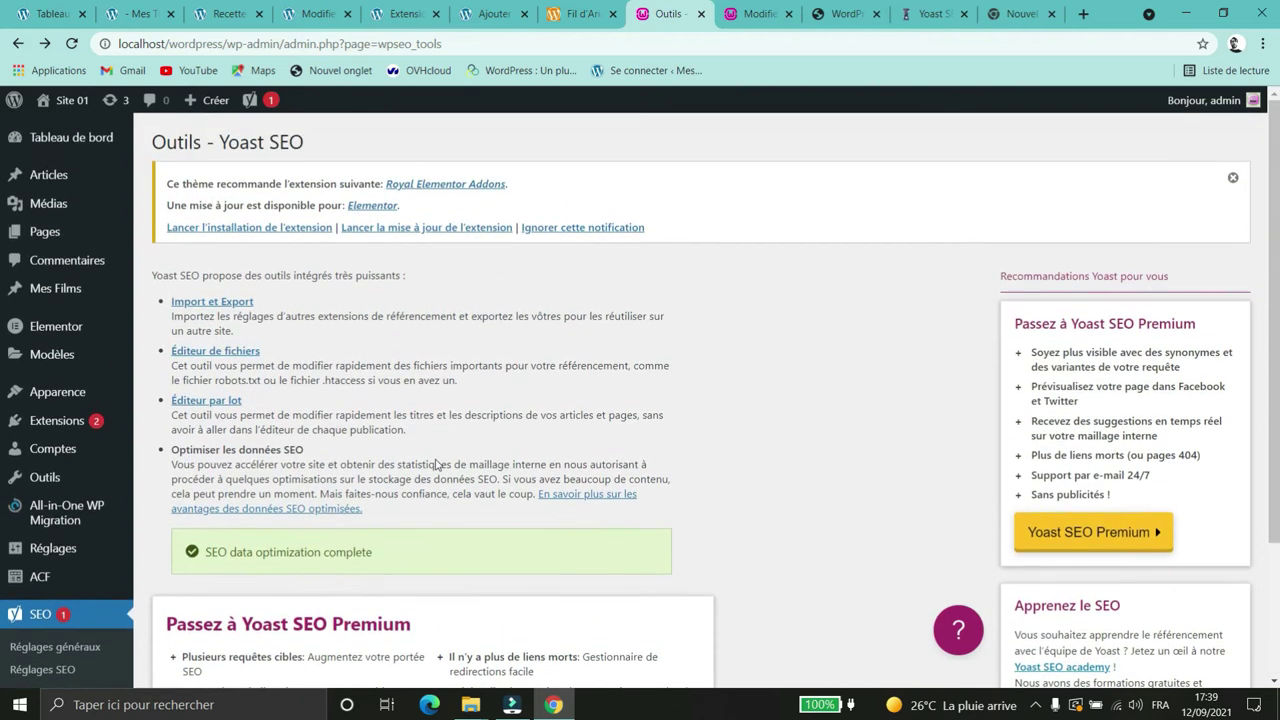
Step: Open the Yoast SEO Premium page and read the premium features, including the social network preview, and the extensions offered
scroll(129, 425, "down", 3)
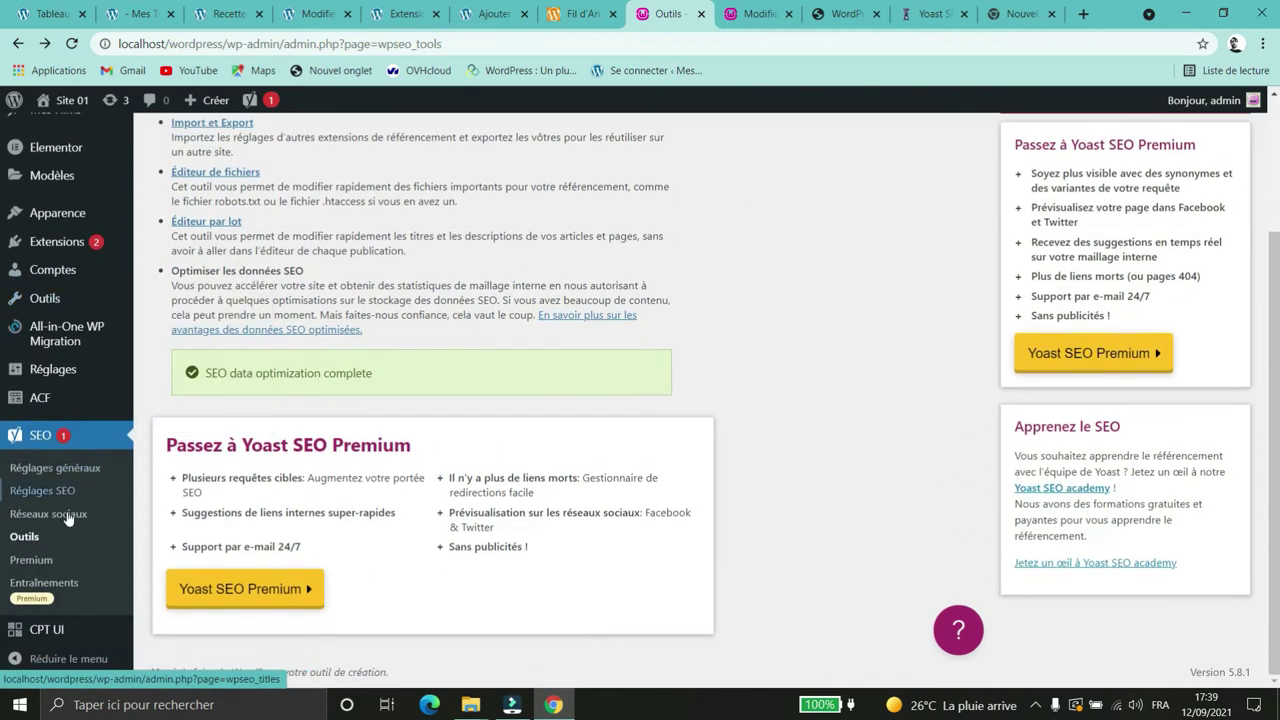
left_click(33, 564)
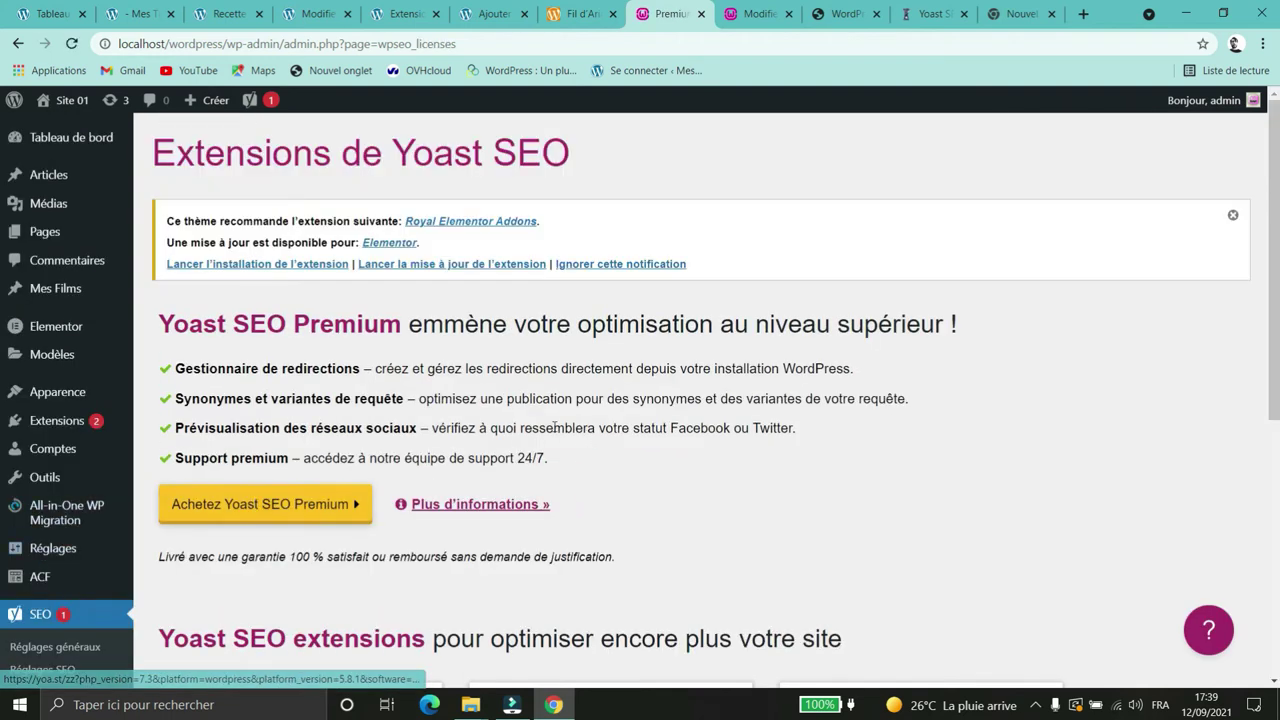
triple_click(563, 356)
left_click(600, 368)
left_click_drag(802, 334, 437, 331)
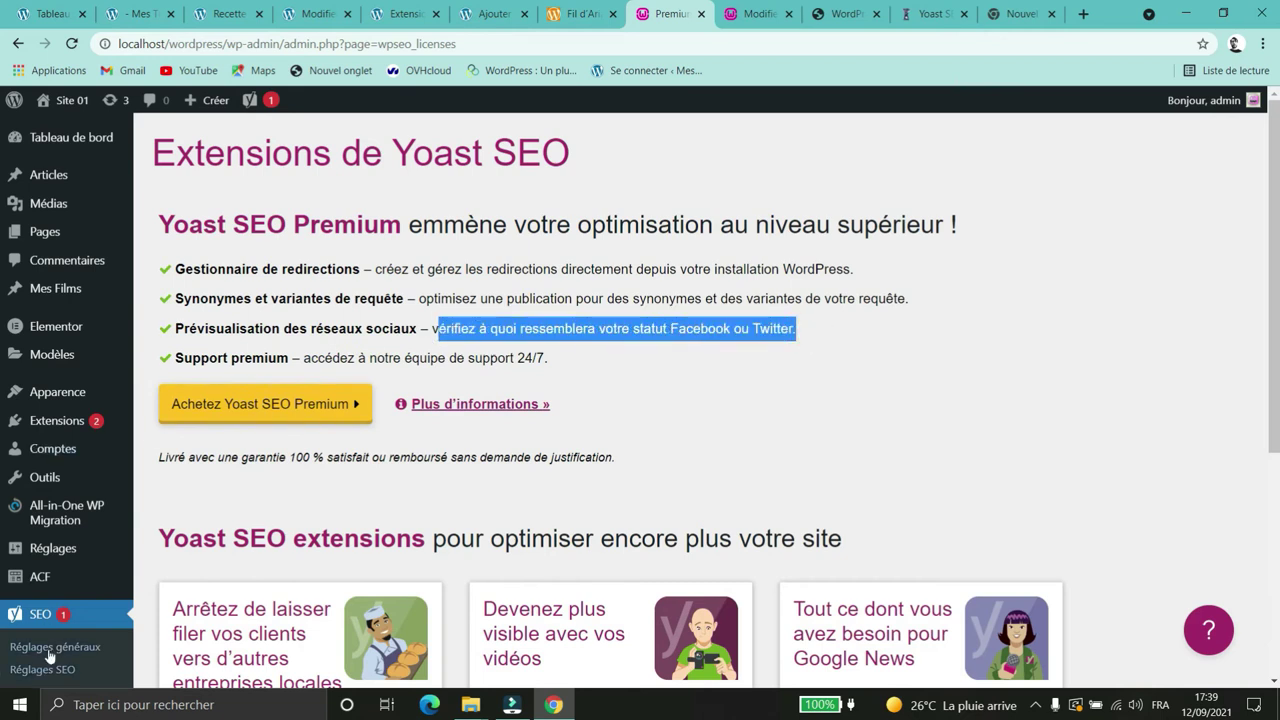
left_click(855, 329)
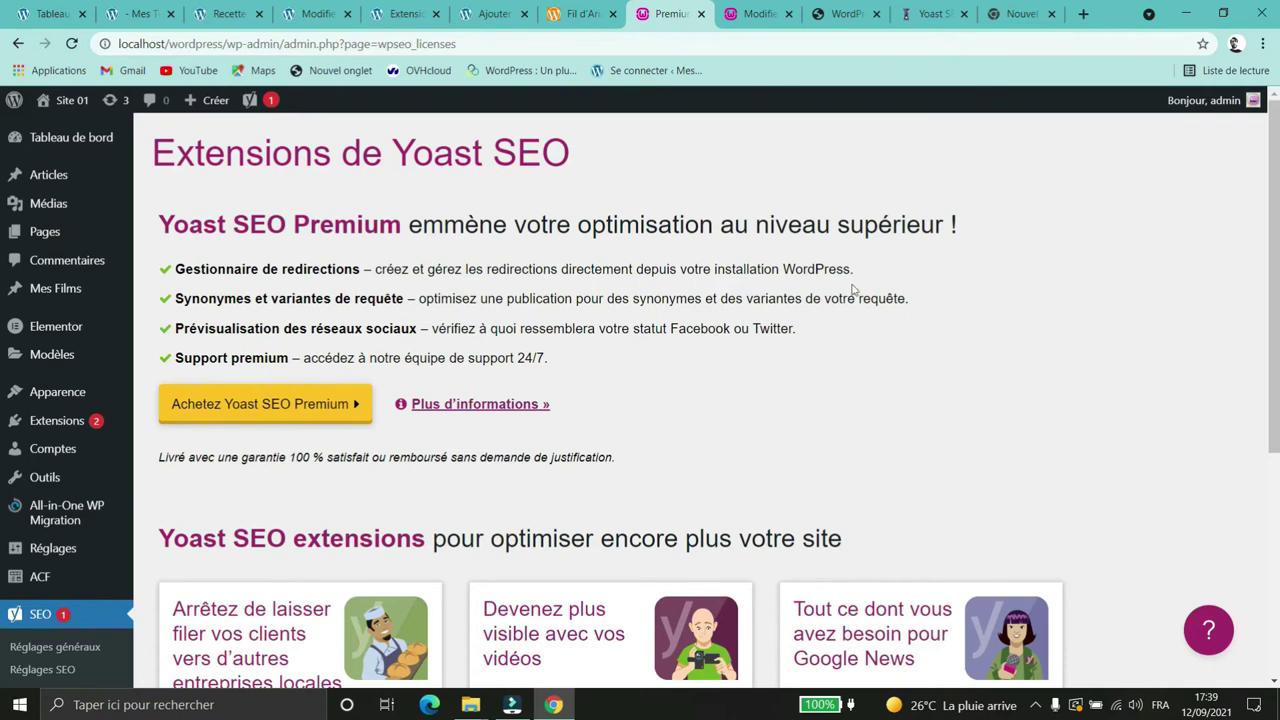
left_click_drag(914, 304, 452, 318)
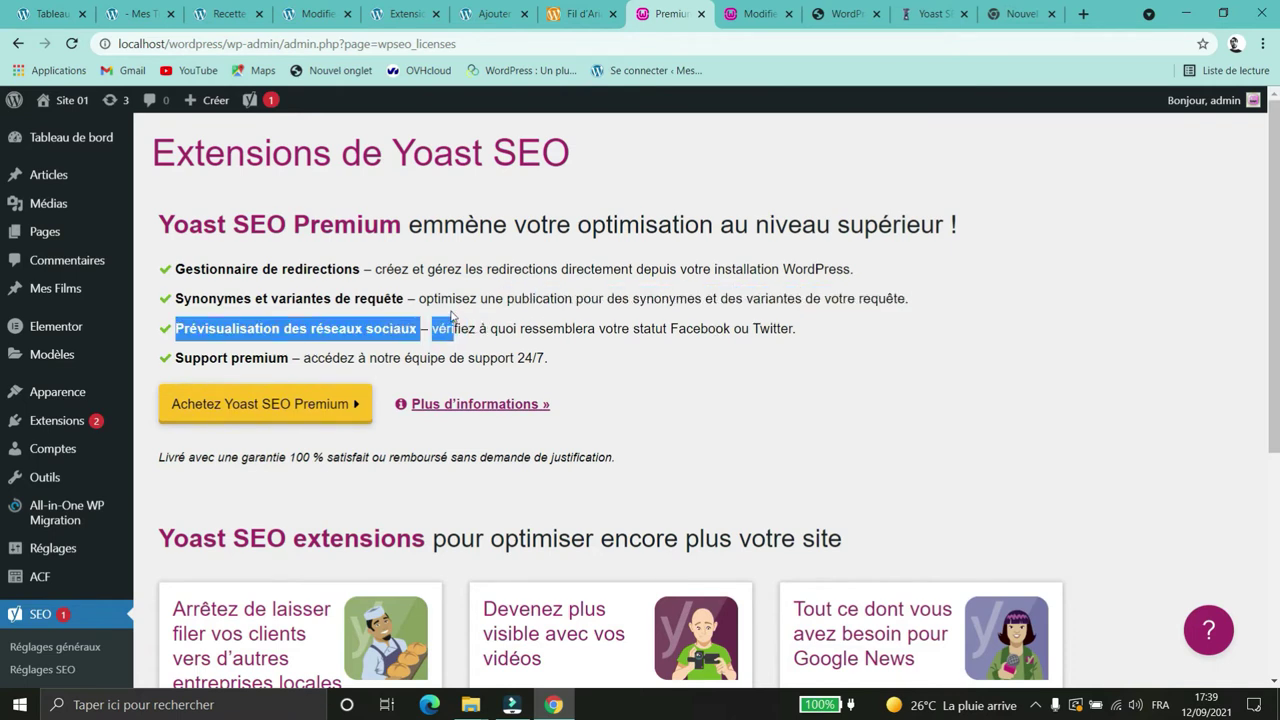
left_click(1040, 287)
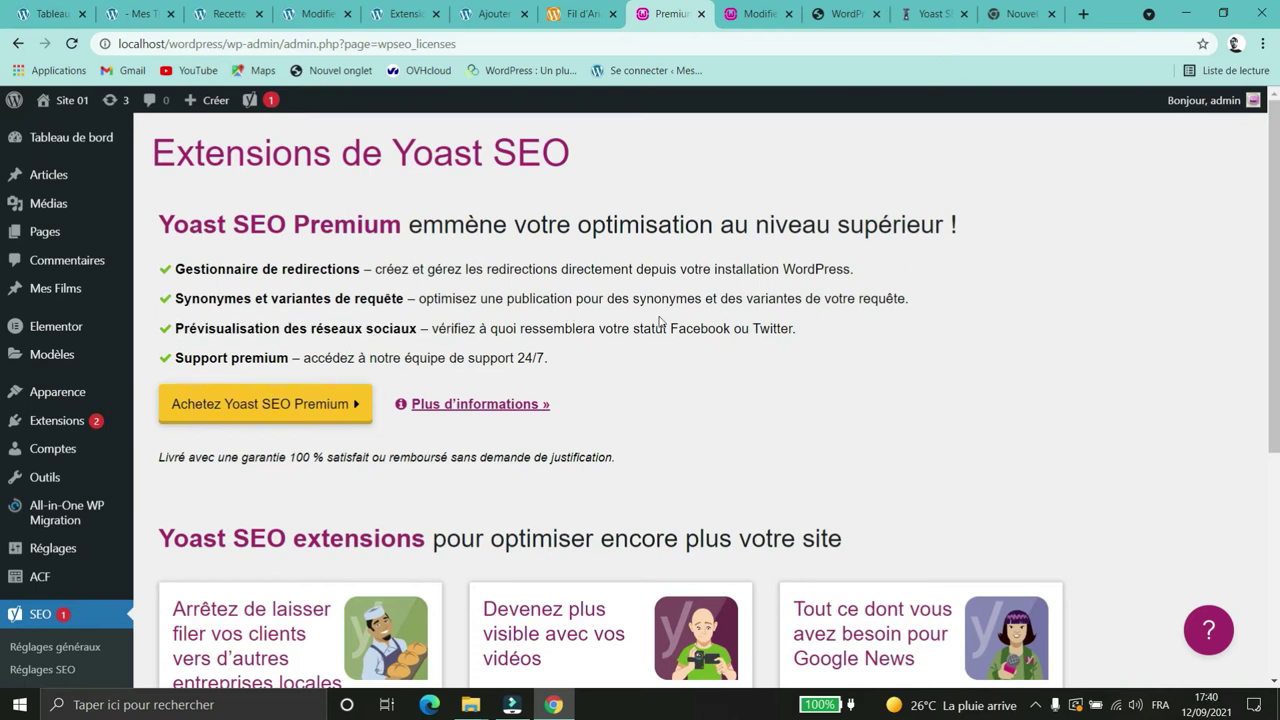
scroll(855, 350, "down", 2)
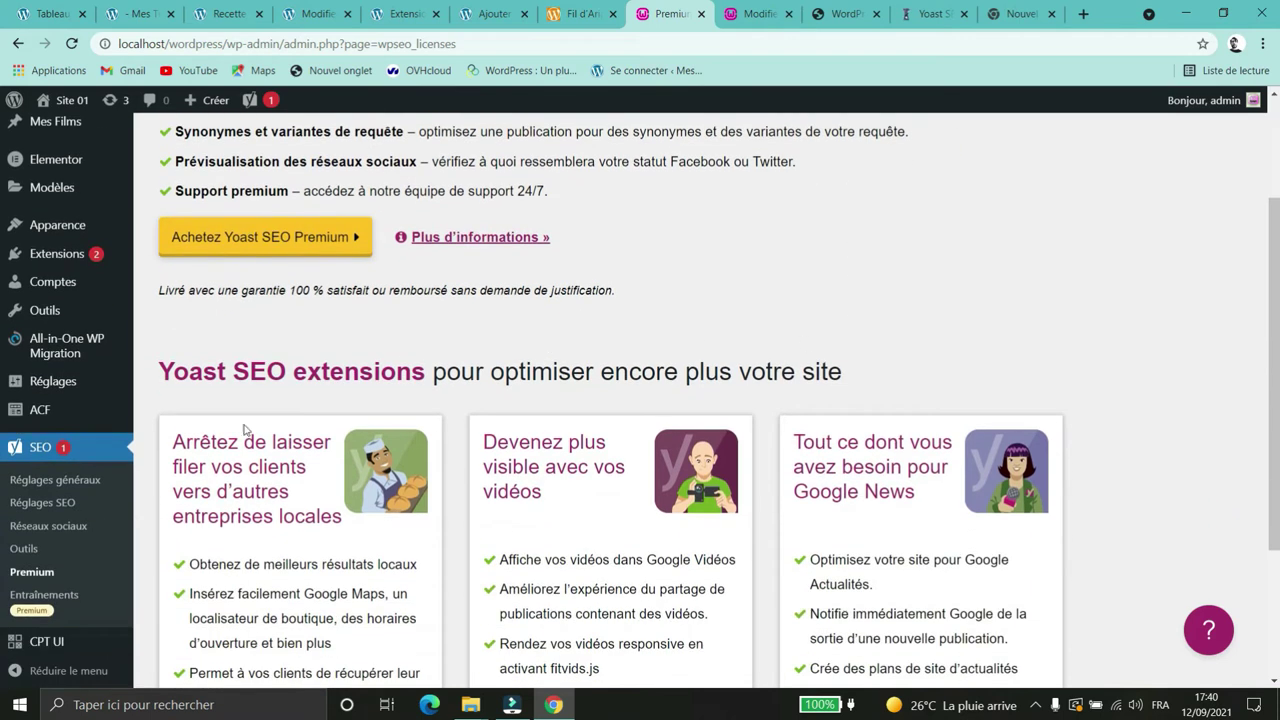
Step: Open the SEO workouts (Entraînements) page and read through the steps of the Cornerstone approach
left_click(72, 599)
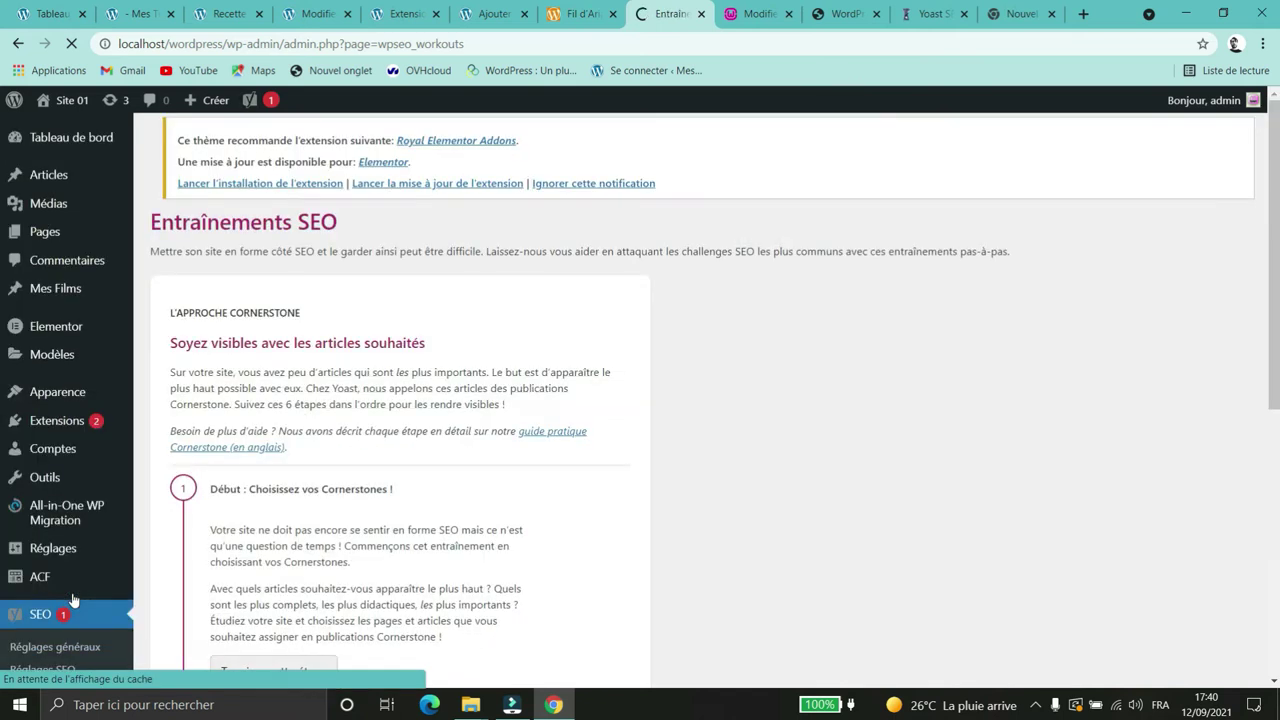
scroll(509, 394, "down", 3)
left_click_drag(402, 320, 247, 321)
left_click(766, 377)
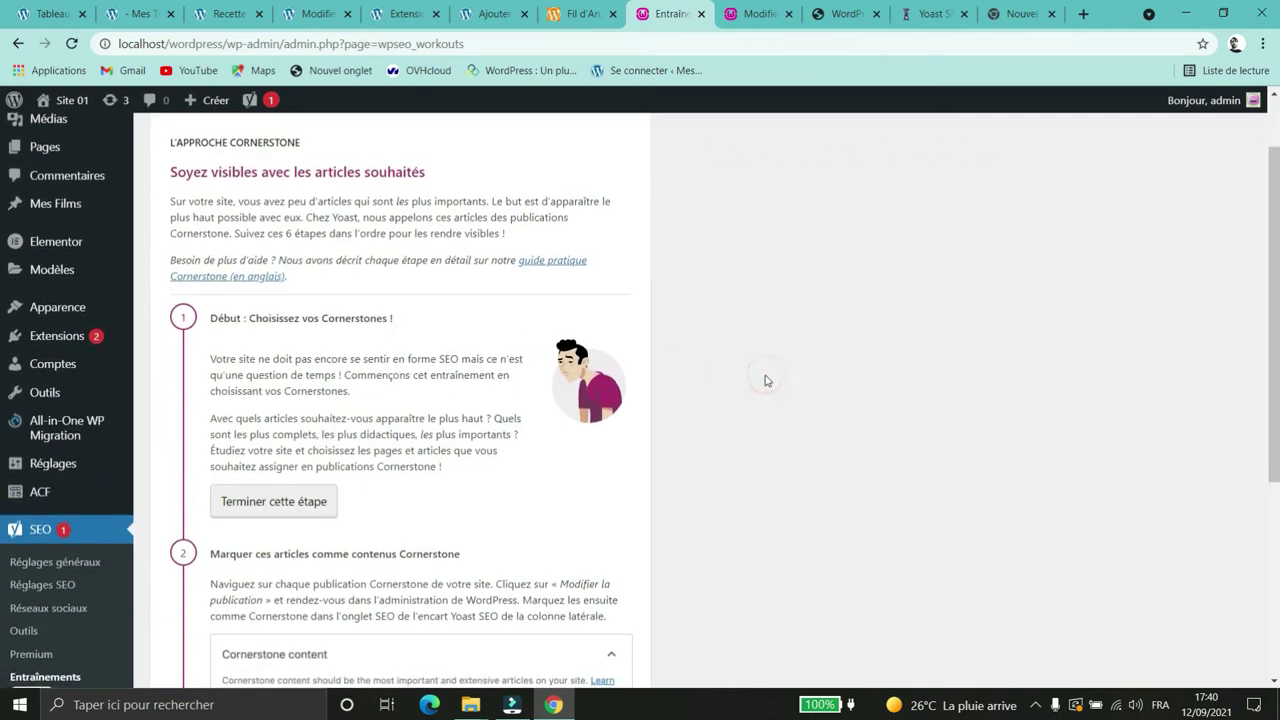
scroll(409, 409, "down", 3)
scroll(734, 429, "down", 3)
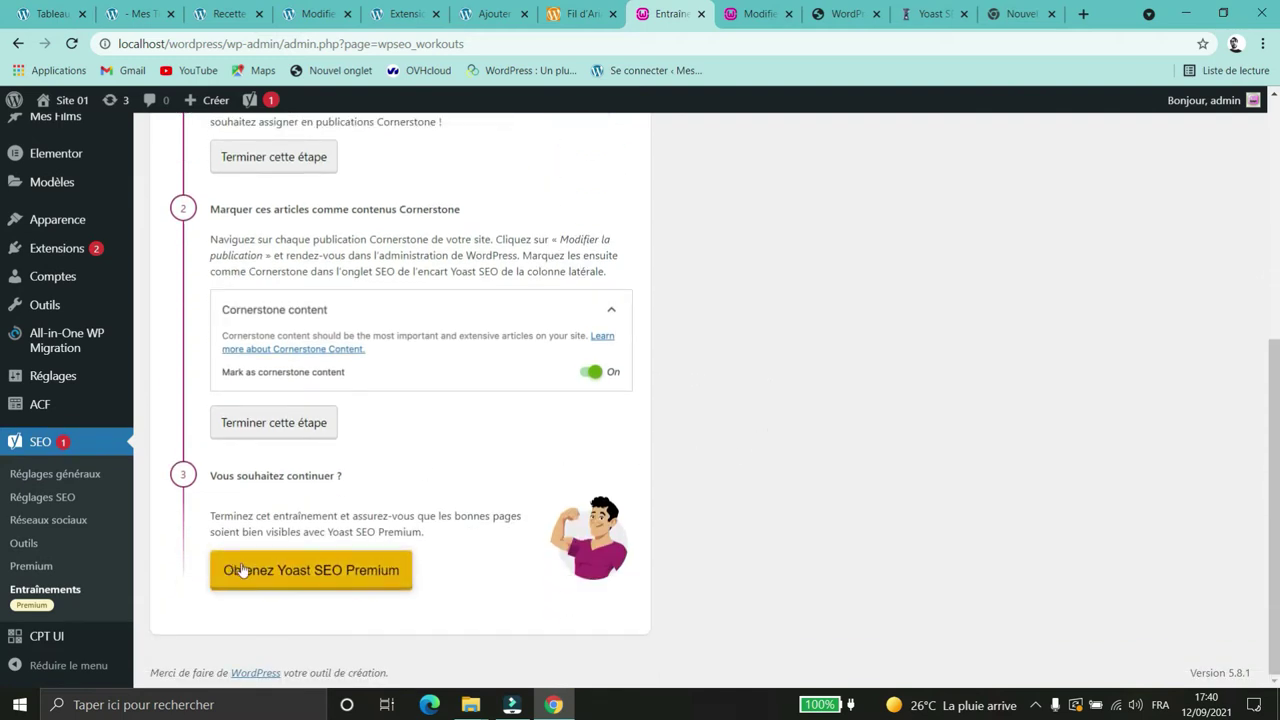
scroll(669, 517, "up", 6)
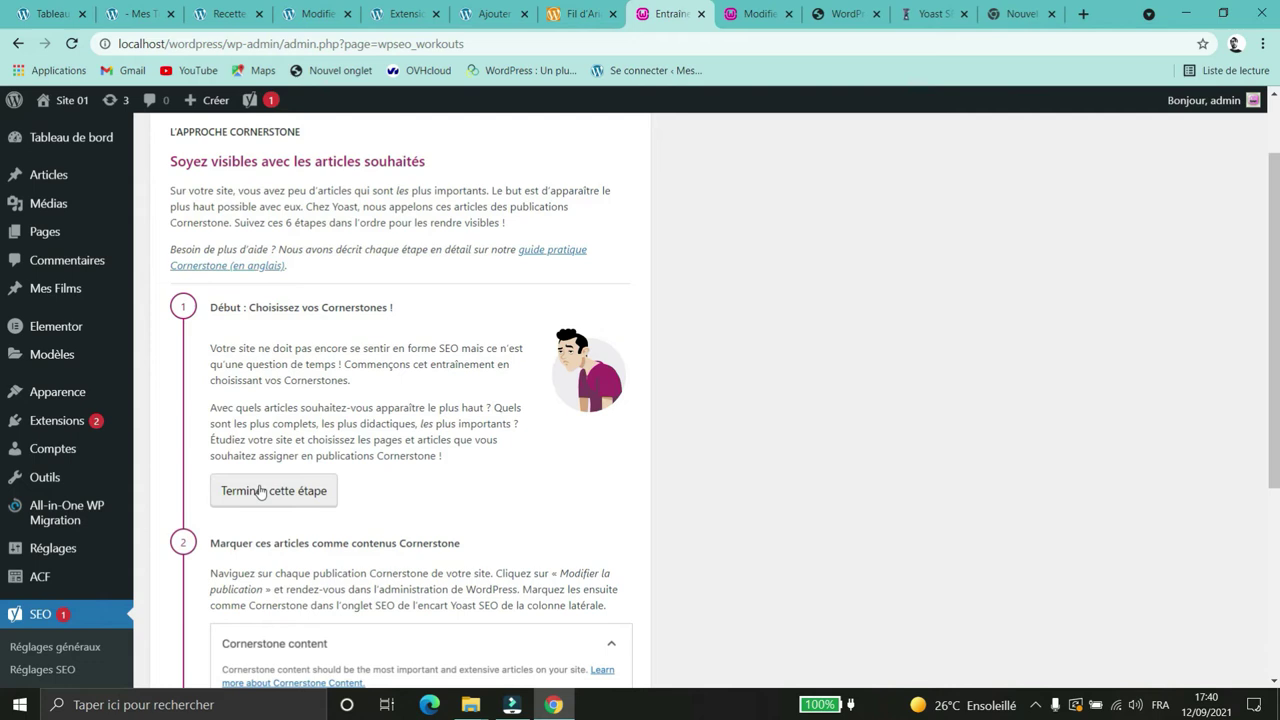
Step: Examine the SEO score, readability and link columns in the Pages list of the Aenigma site
mouse_move(60, 393)
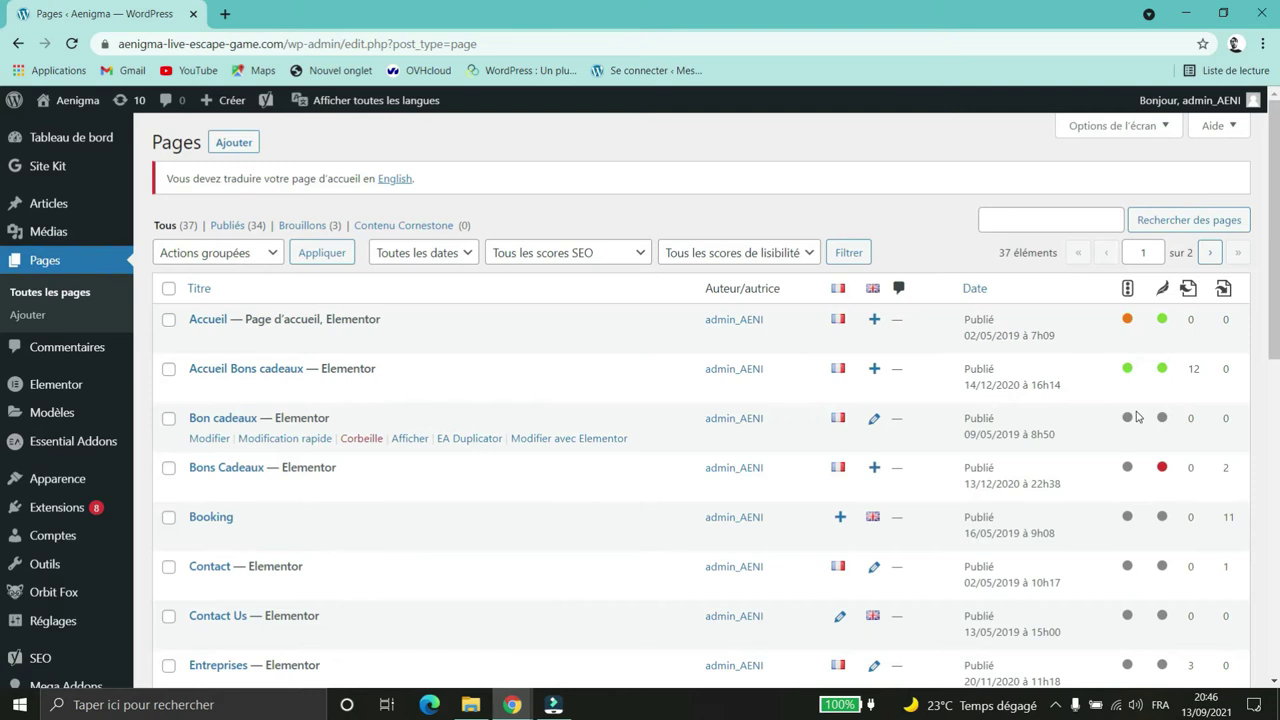
scroll(1136, 418, "down", 7)
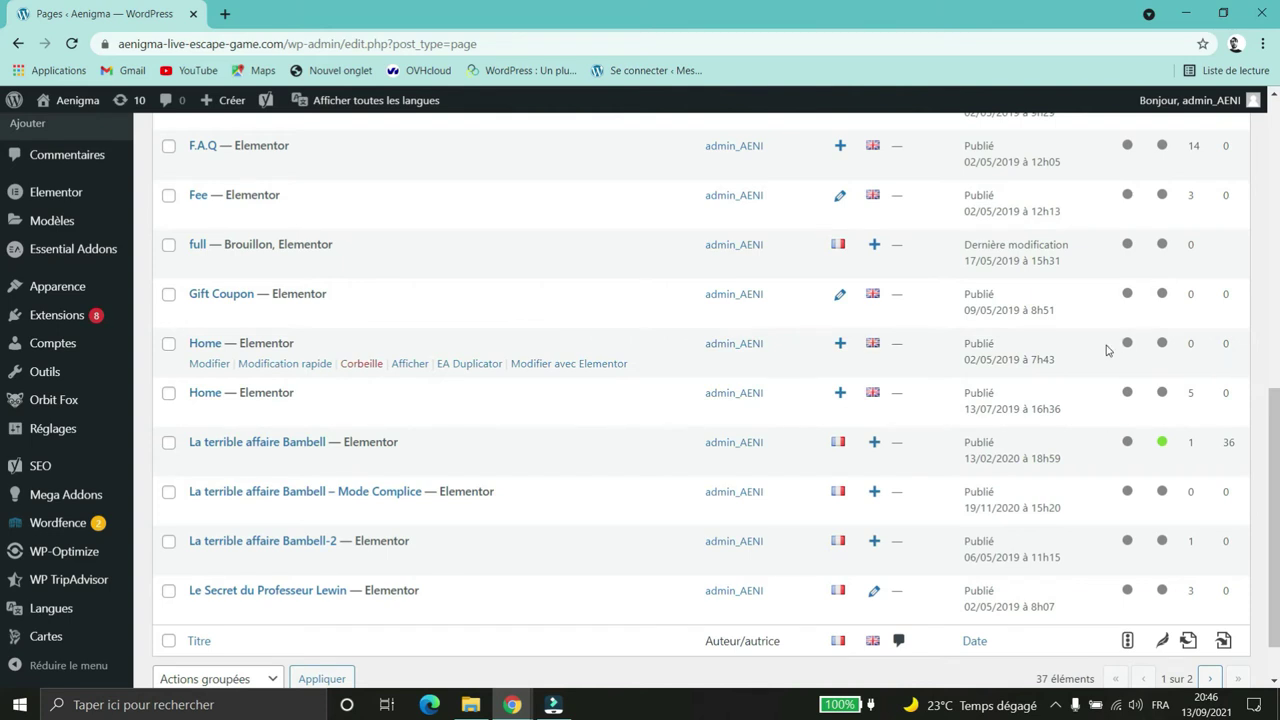
scroll(1106, 349, "up", 1)
scroll(1116, 365, "up", 6)
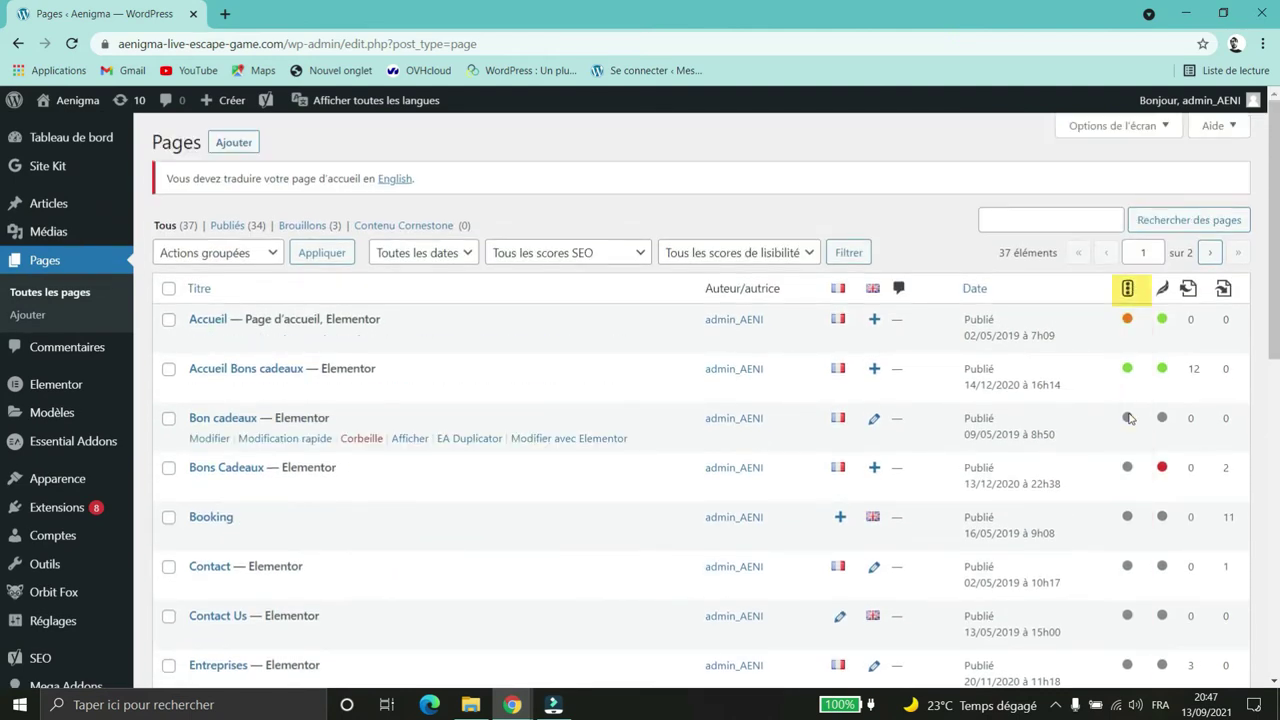
mouse_move(1130, 418)
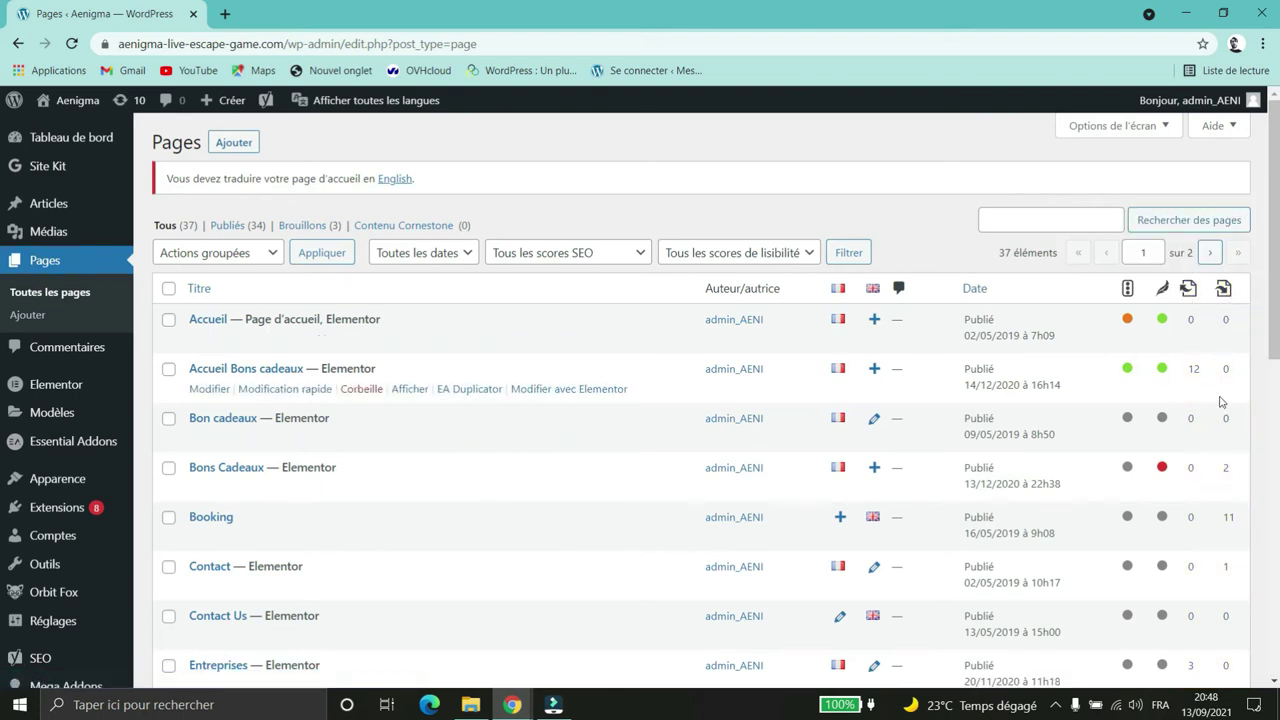
Step: Examine the two internal link counts of the Accueil Bons cadeaux page in the Pages list
double_click(1196, 369)
left_click(1192, 394)
double_click(1226, 369)
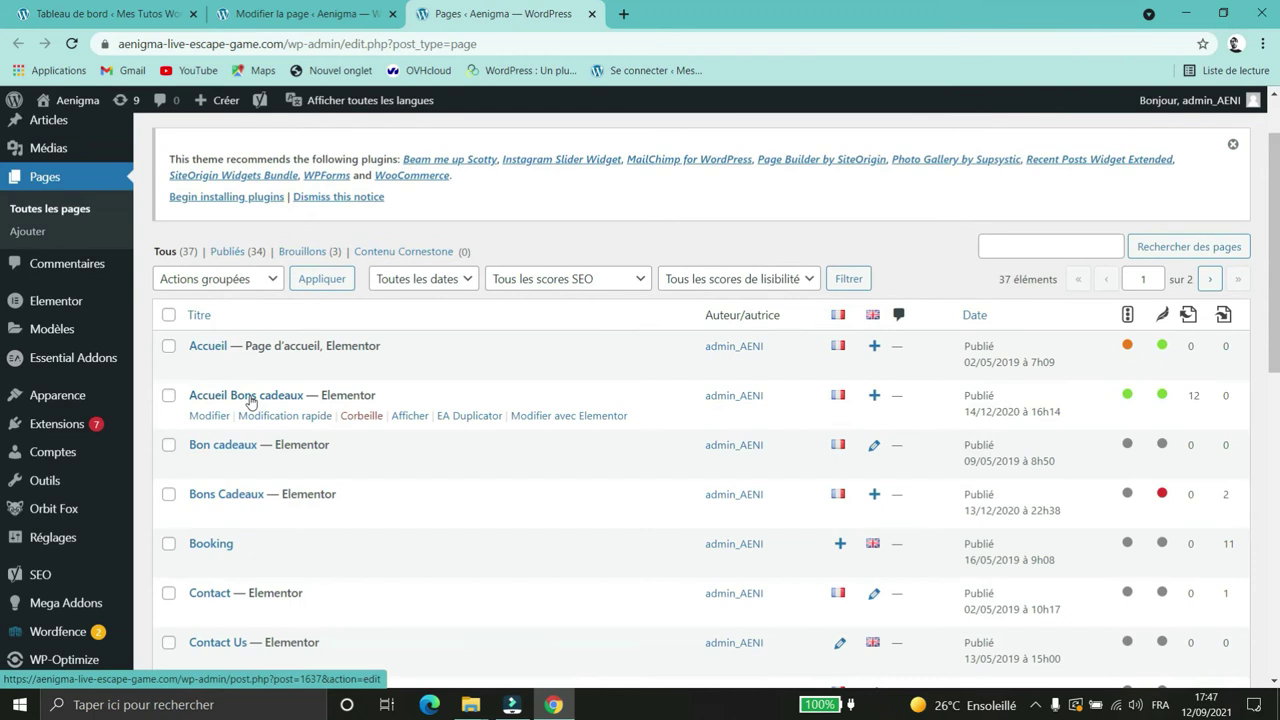
Step: Open the Accueil Bons cadeaux page for editing in new browser tabs, keeping the Pages list open beside them
right_click(250, 401)
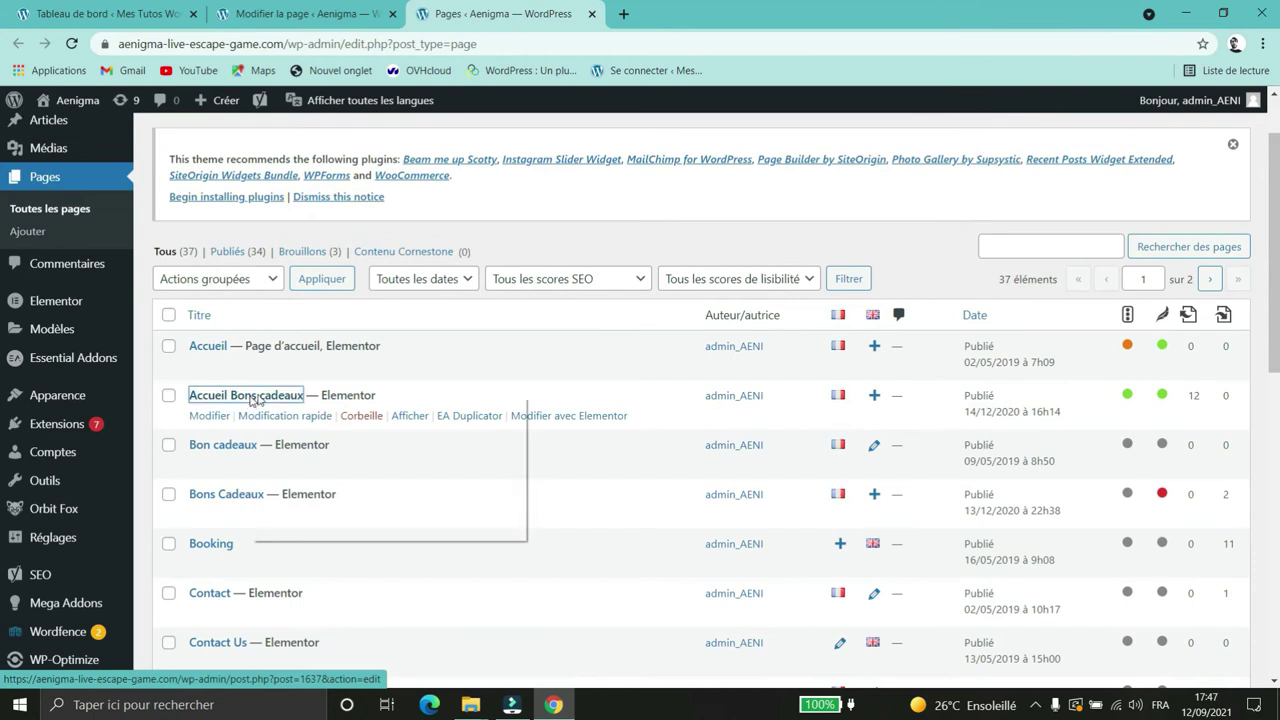
left_click(318, 409)
left_click_drag(487, 14, 300, 14)
left_click(505, 14)
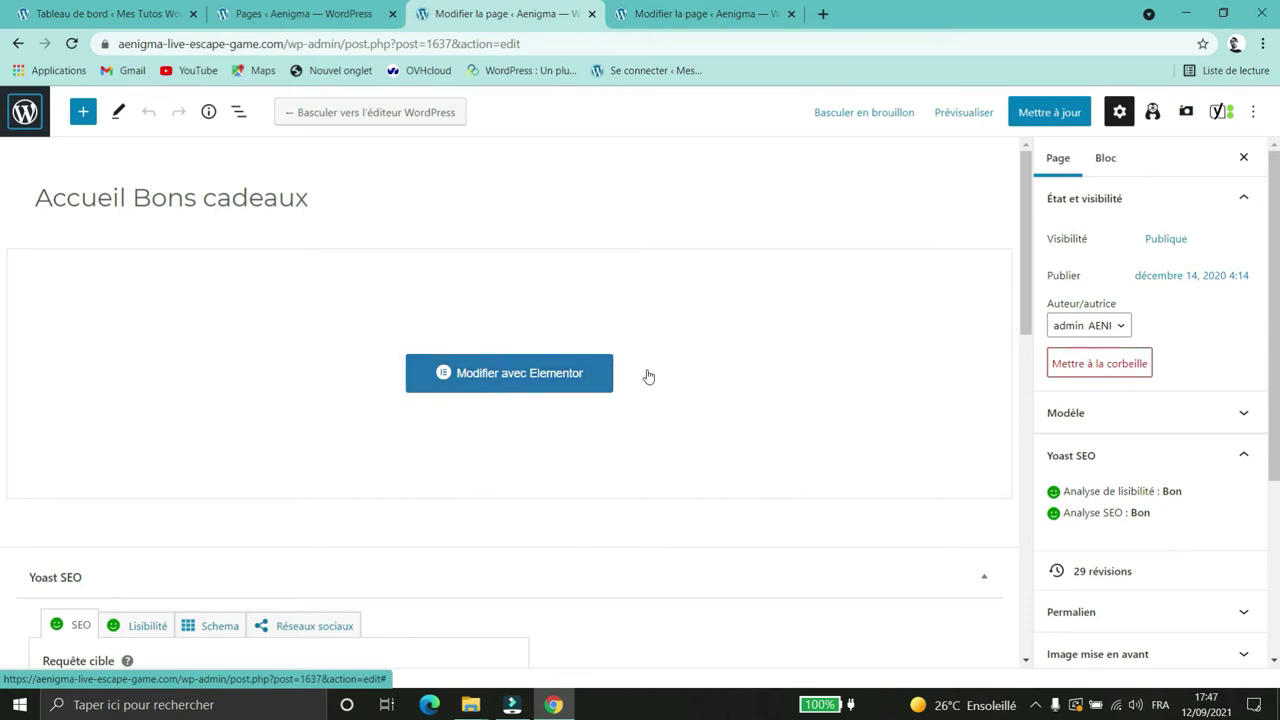
Step: Expand the page's permalink settings (Permalien) and open the published page from its link
left_click(605, 368)
scroll(1170, 480, "down", 2)
left_click(1160, 527)
left_click(1105, 630)
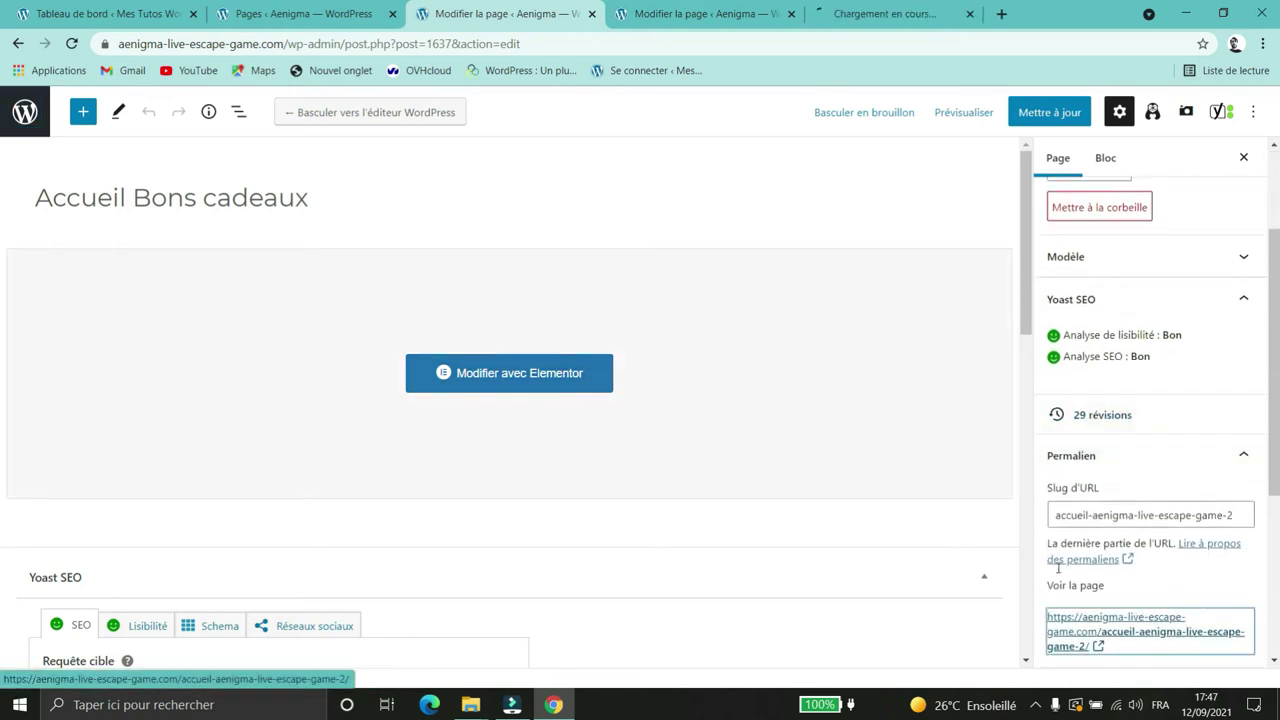
scroll(491, 330, "down", 3)
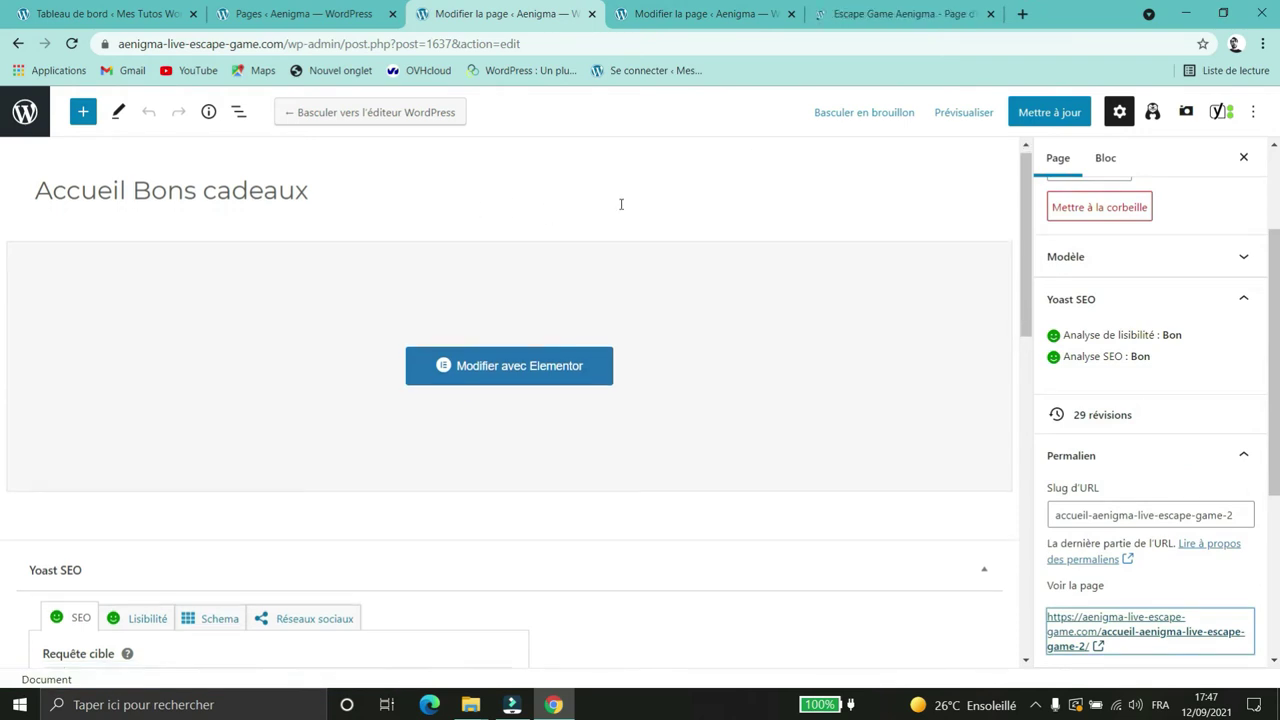
Step: Unfold the Yoast SEO box below the page content and look over its SEO settings
left_click(491, 330)
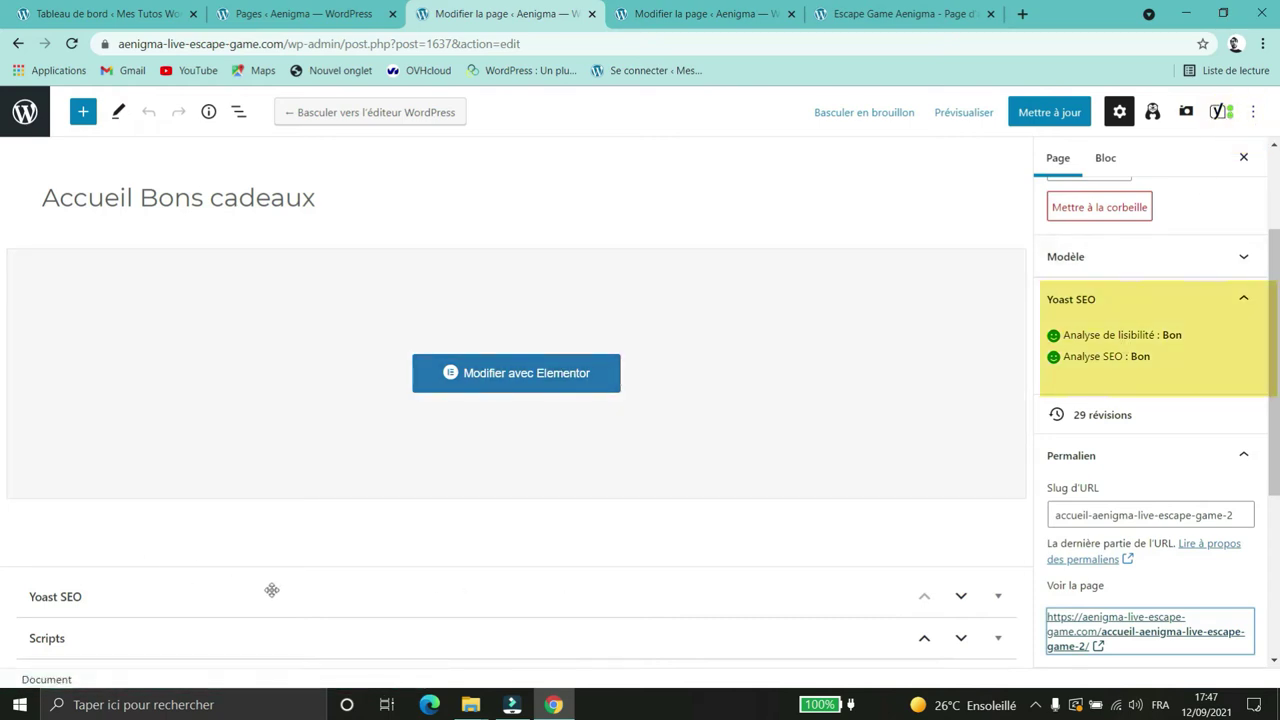
left_click(997, 596)
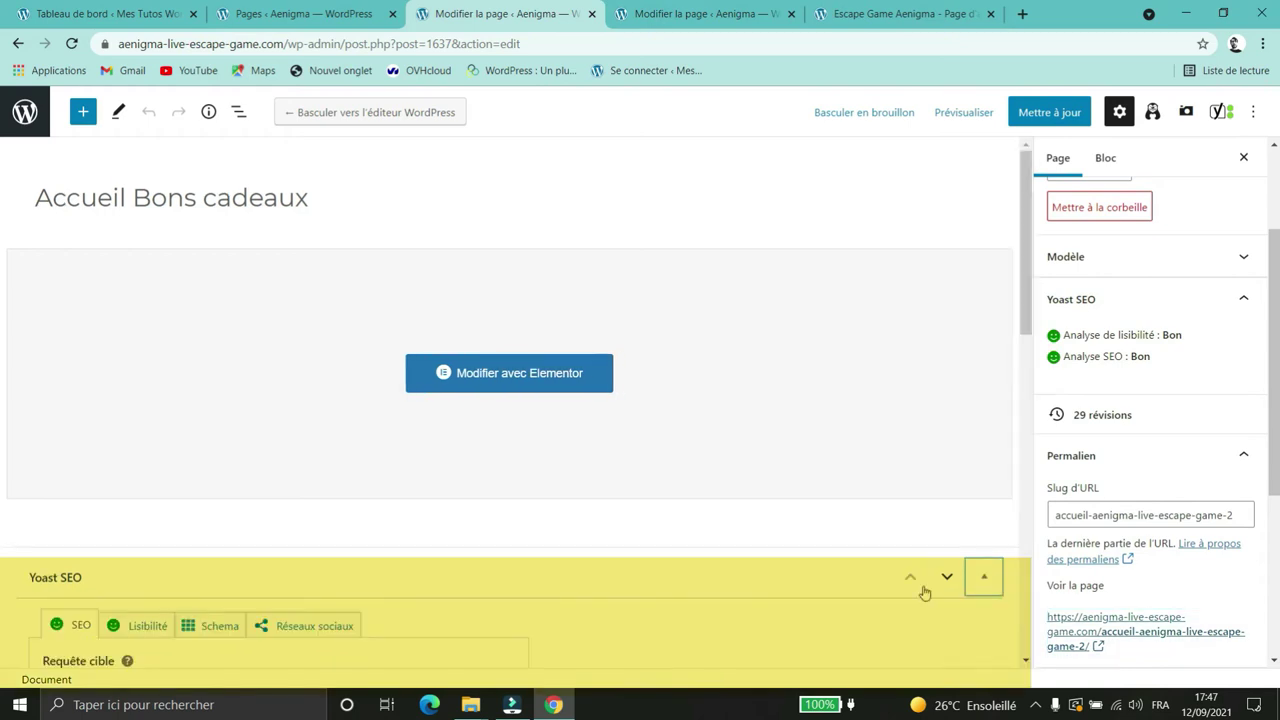
scroll(690, 505, "down", 3)
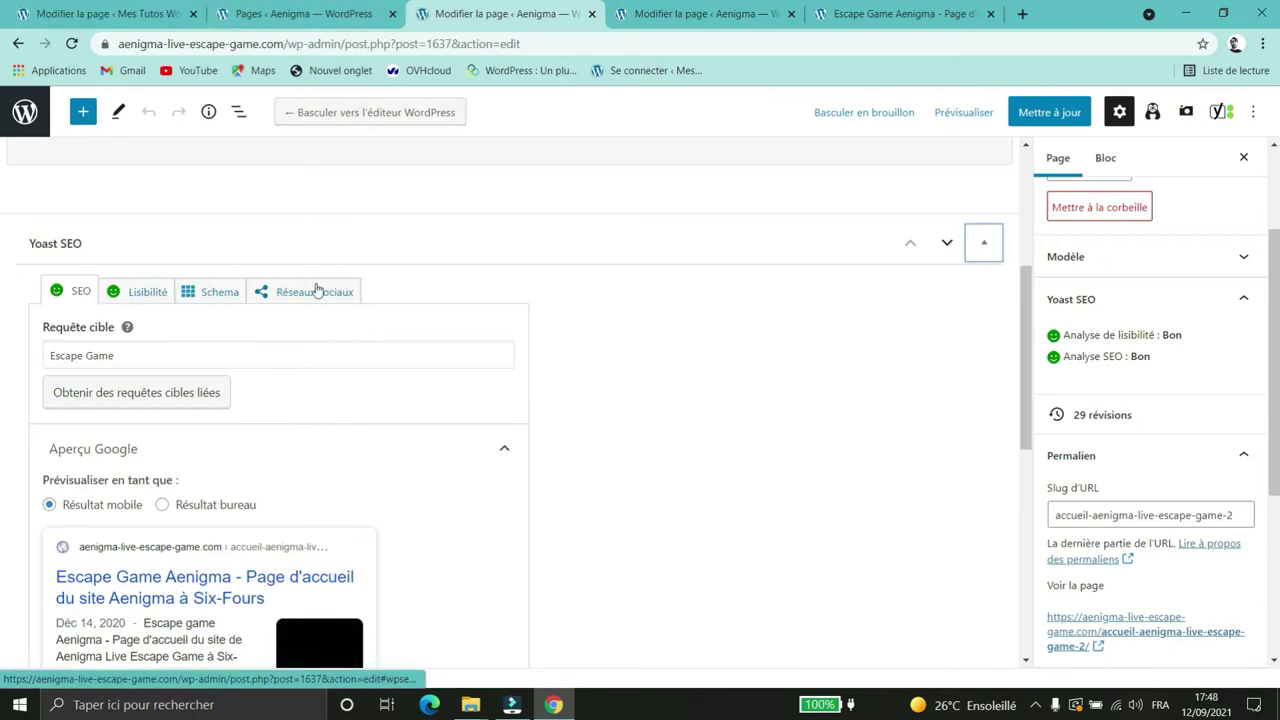
scroll(592, 387, "up", 3)
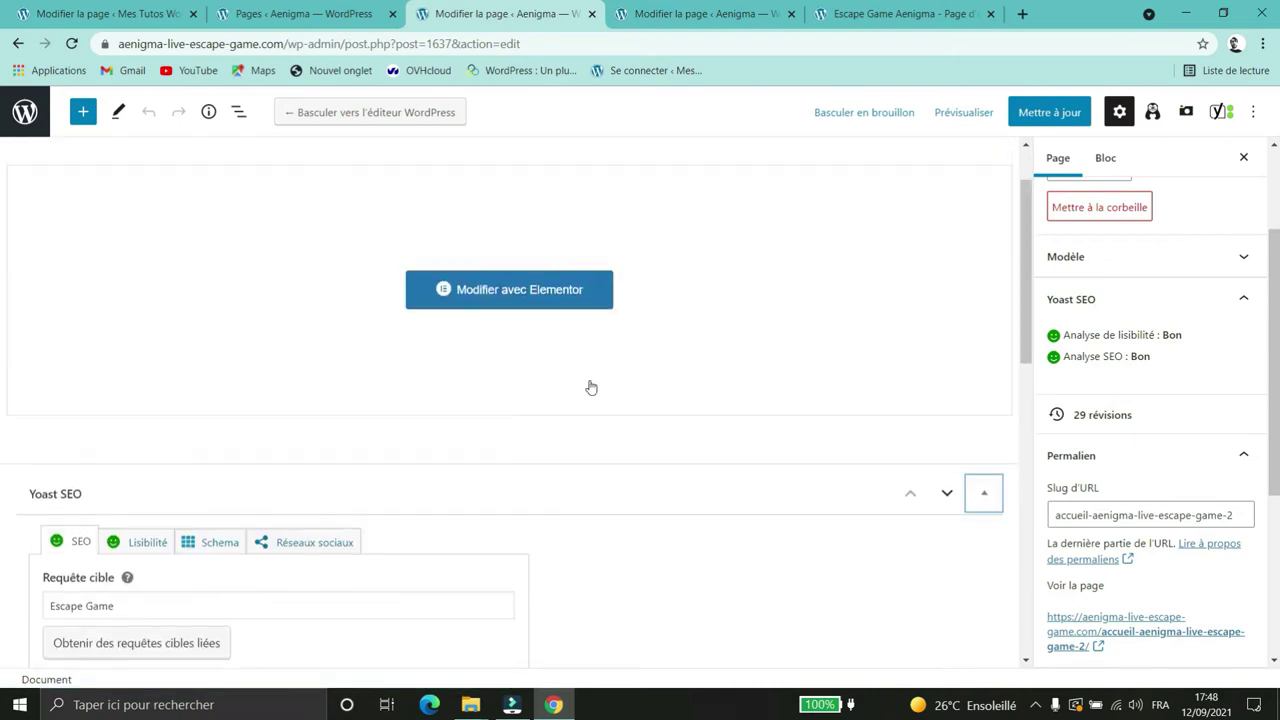
scroll(474, 491, "up", 1)
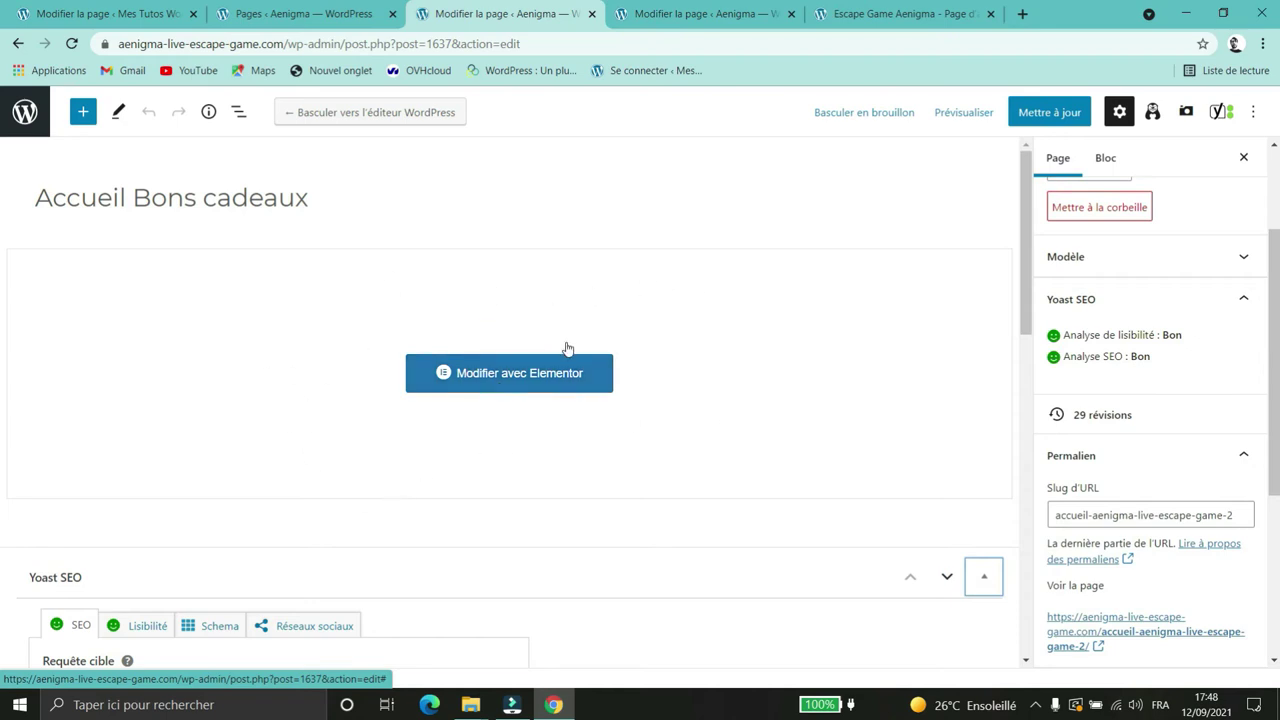
Step: Load the second copy of the page in the Elementor editor, and look through the published page down to its footer
key("ctrl+Tab")
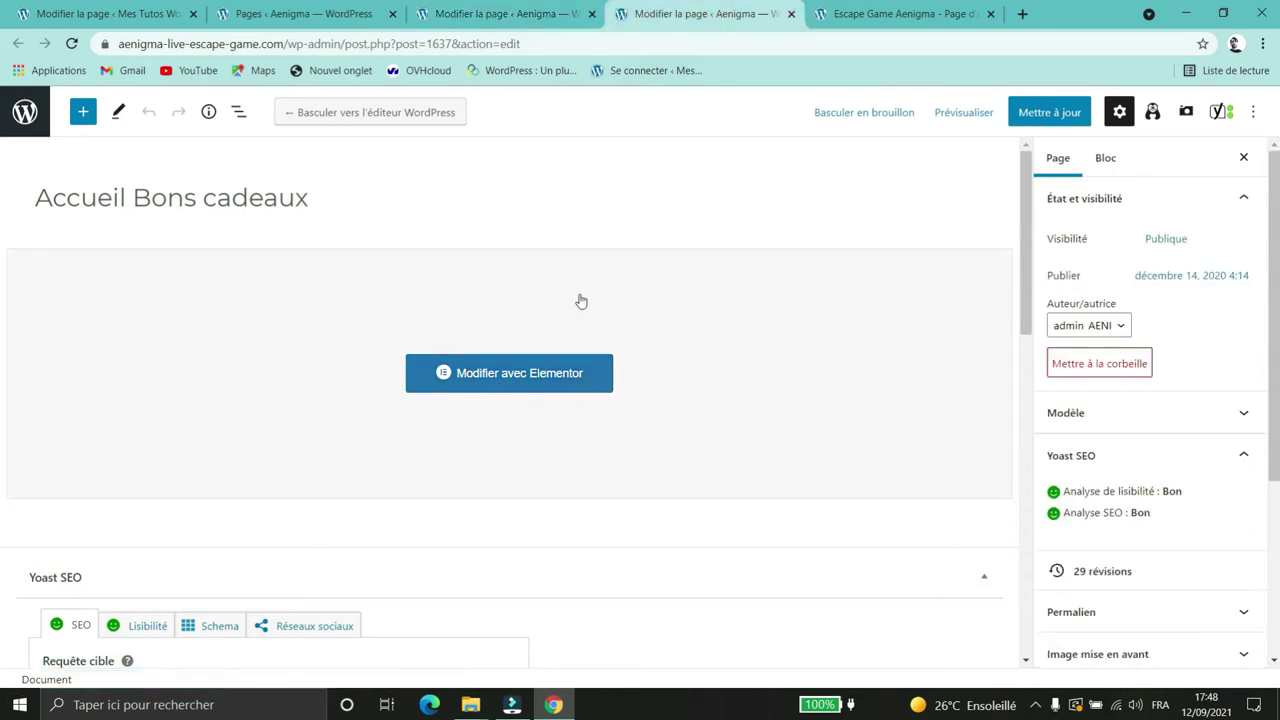
left_click(540, 372)
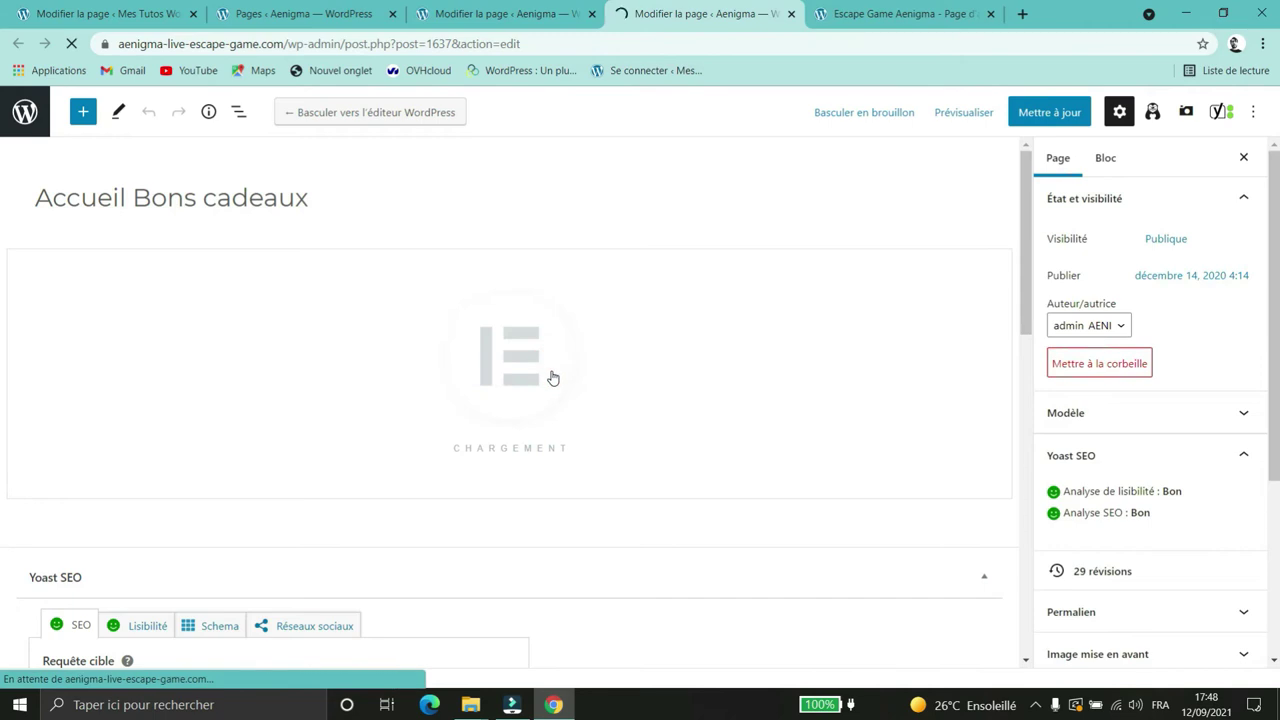
key("ctrl+Tab")
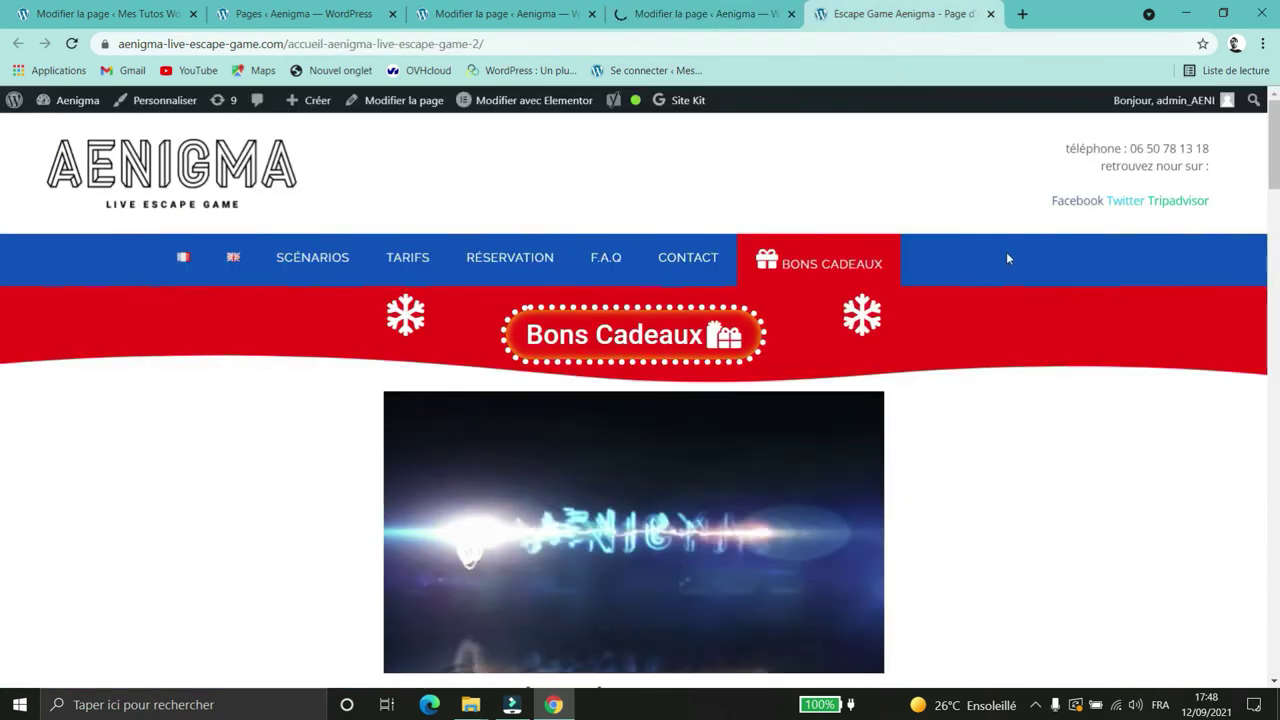
scroll(990, 240, "down", 3)
scroll(995, 245, "down", 4)
scroll(1000, 251, "up", 5)
scroll(1000, 251, "down", 6)
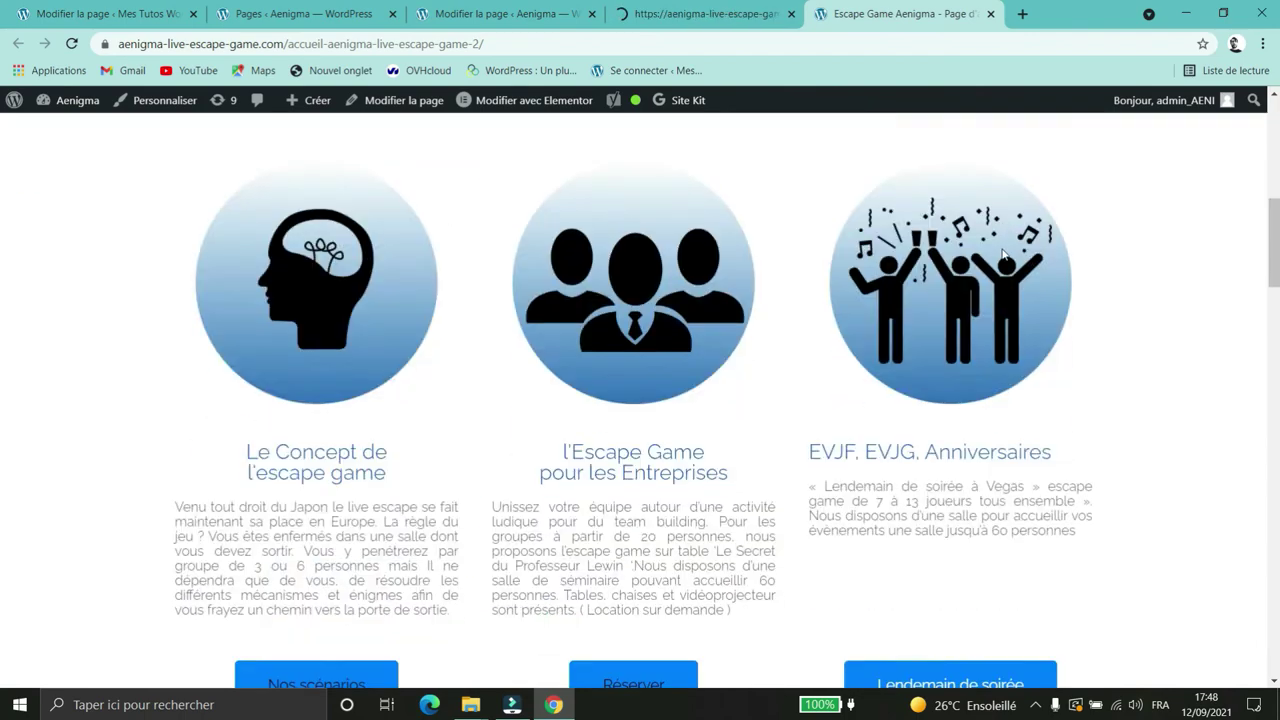
scroll(1004, 258, "down", 12)
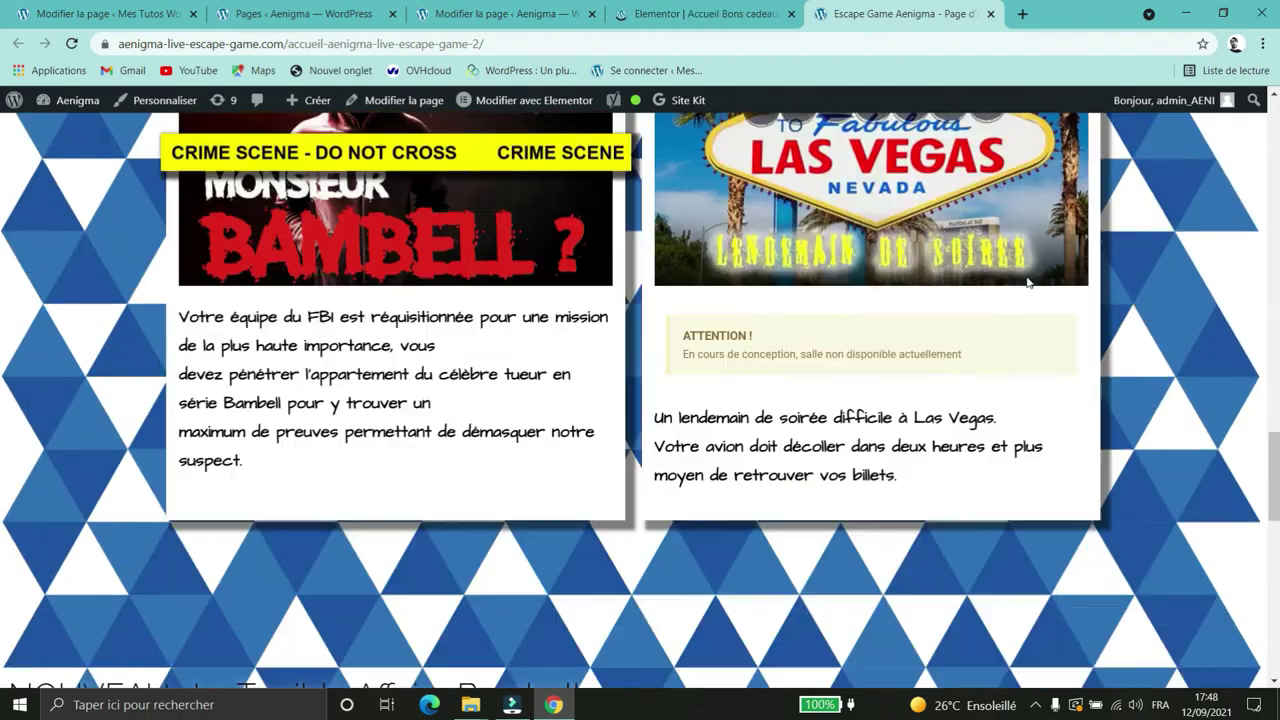
scroll(1029, 283, "up", 5)
scroll(1029, 283, "down", 9)
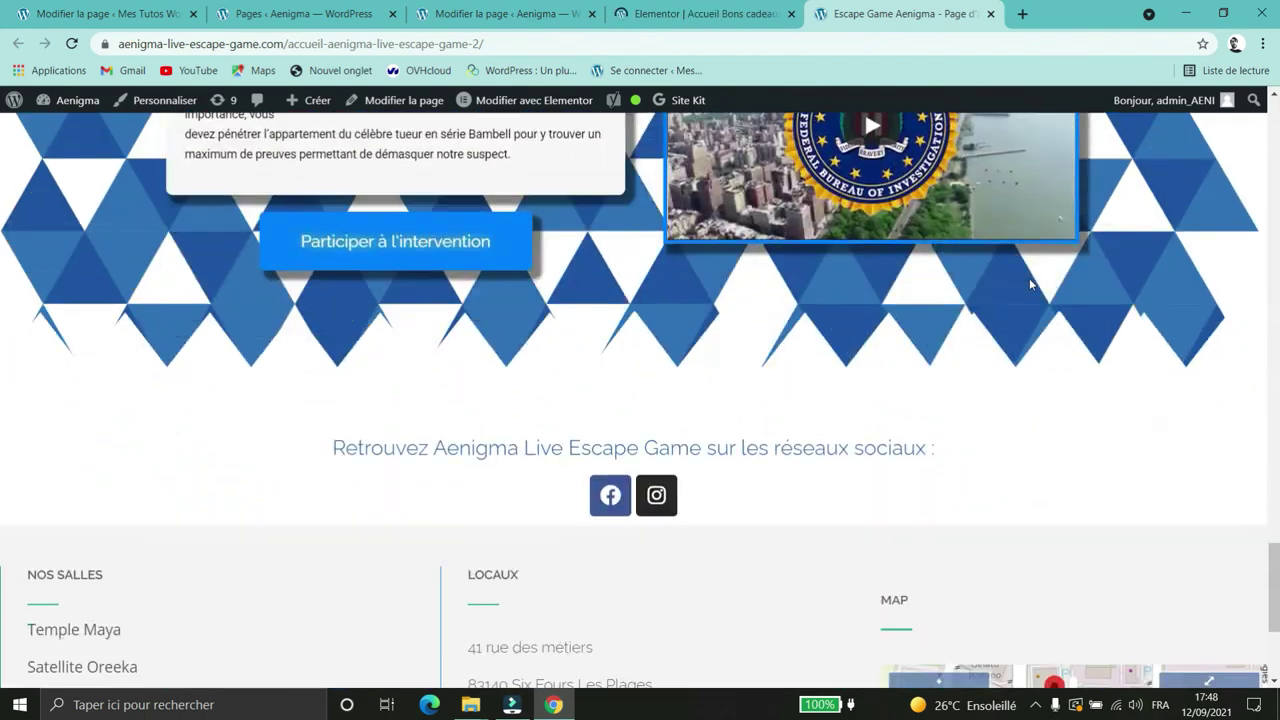
scroll(1029, 283, "up", 8)
scroll(1030, 285, "up", 15)
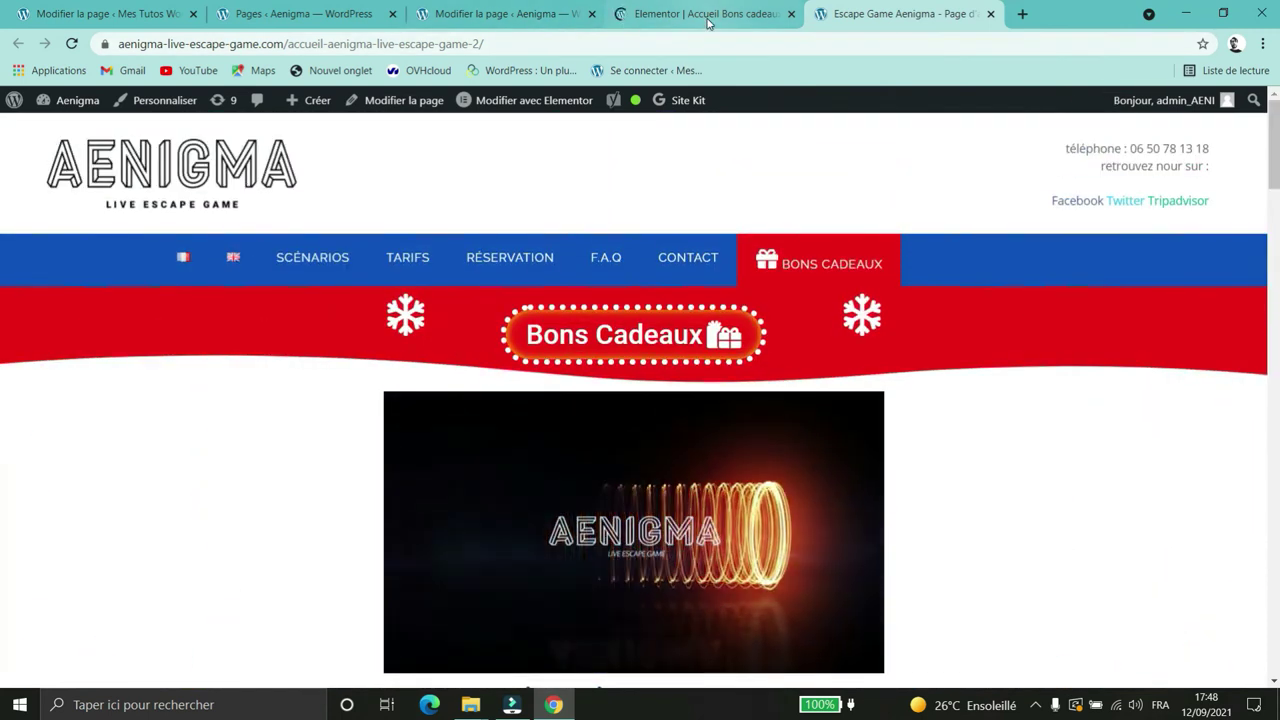
Step: Open the Yoast SEO settings of the Accueil Bons cadeaux page inside the Elementor editor
left_click(707, 20)
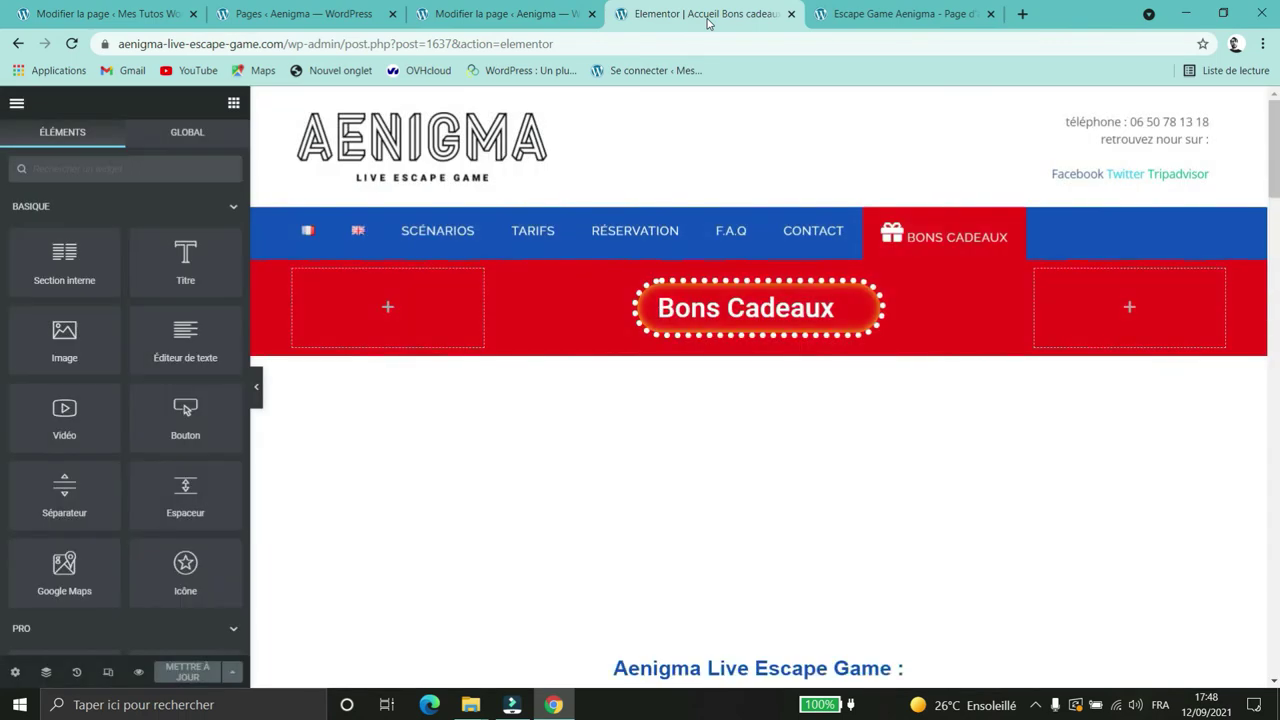
scroll(1111, 394, "down", 8)
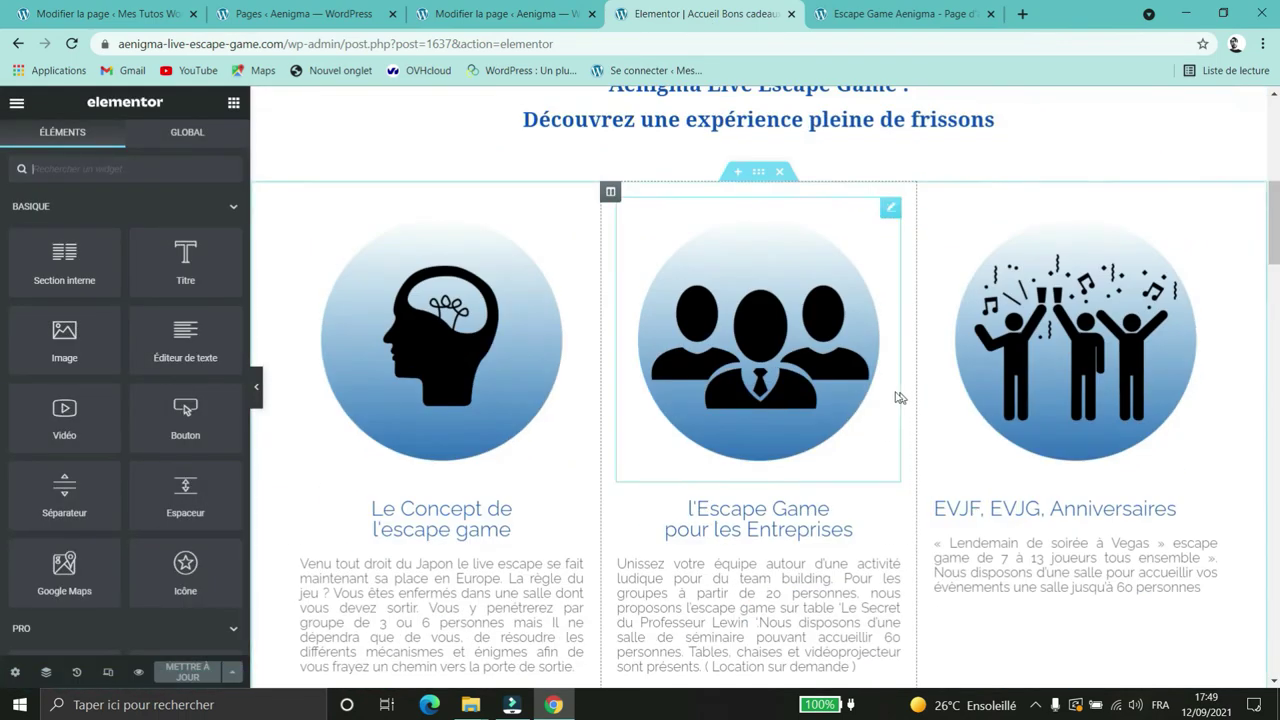
left_click(16, 102)
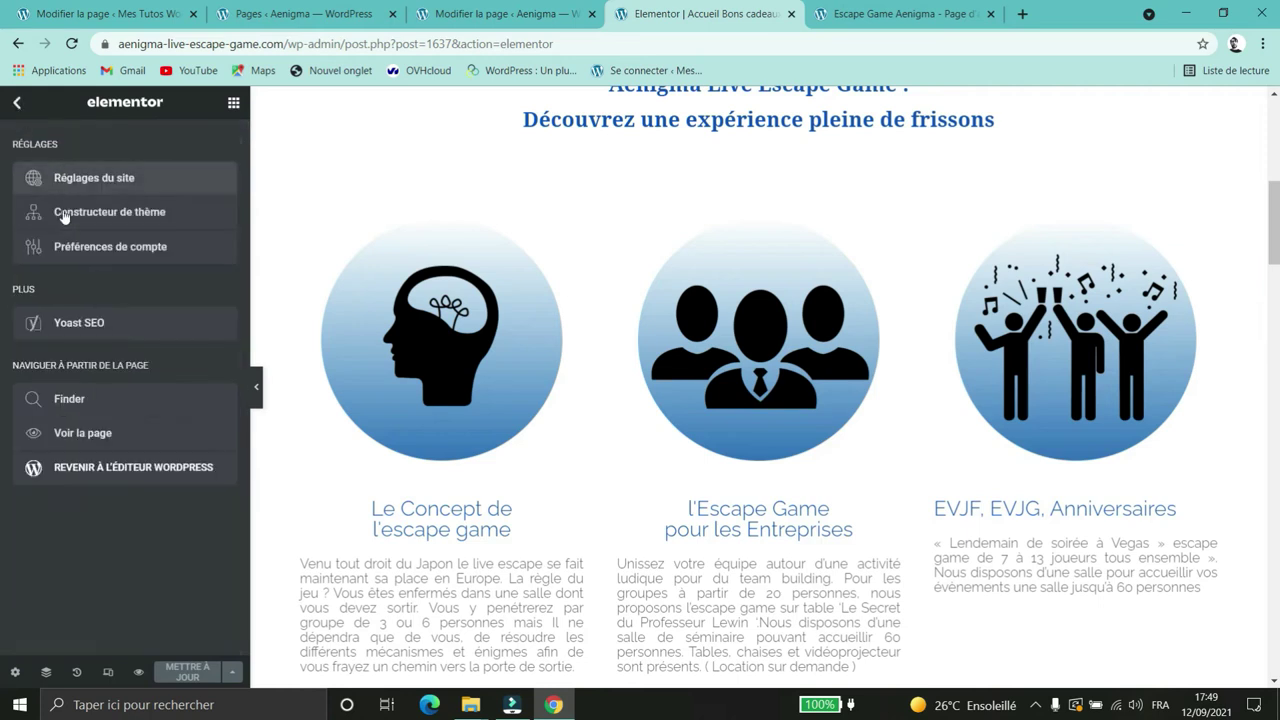
left_click(62, 325)
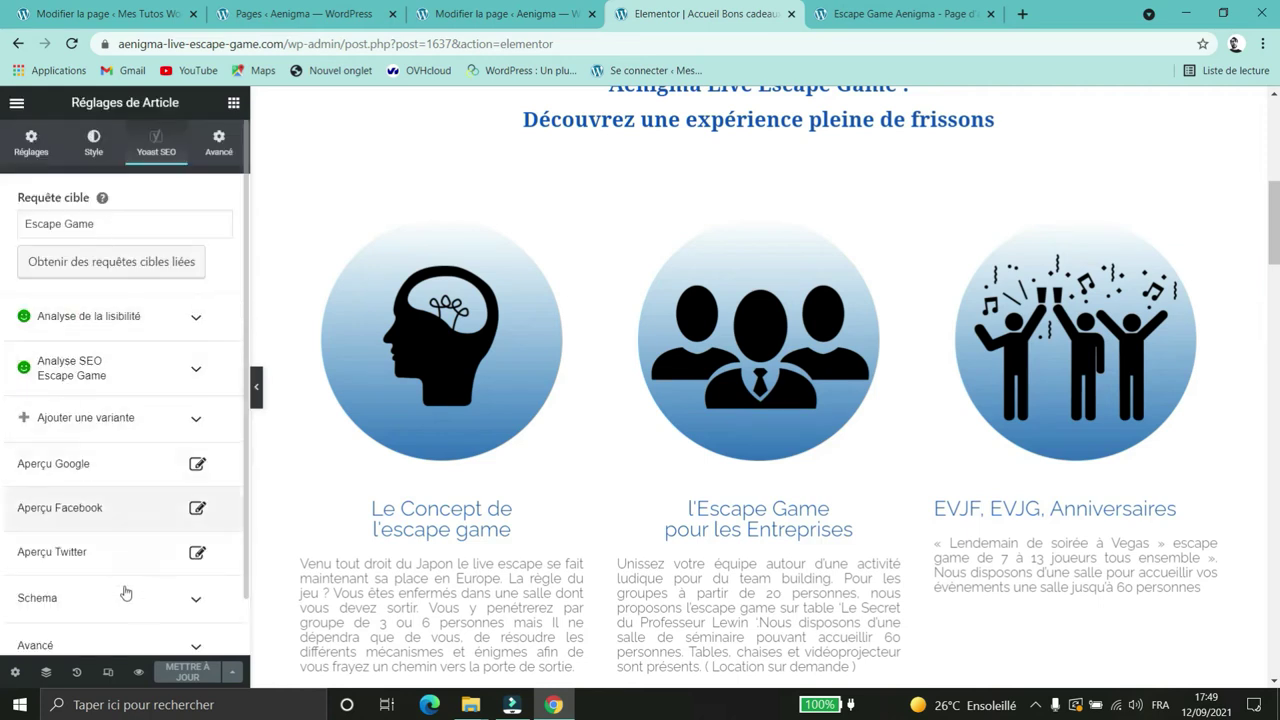
Step: Compare the Yoast SEO options in the WordPress editor with those in Elementor, including the target keyphrase and Google preview
left_click(517, 16)
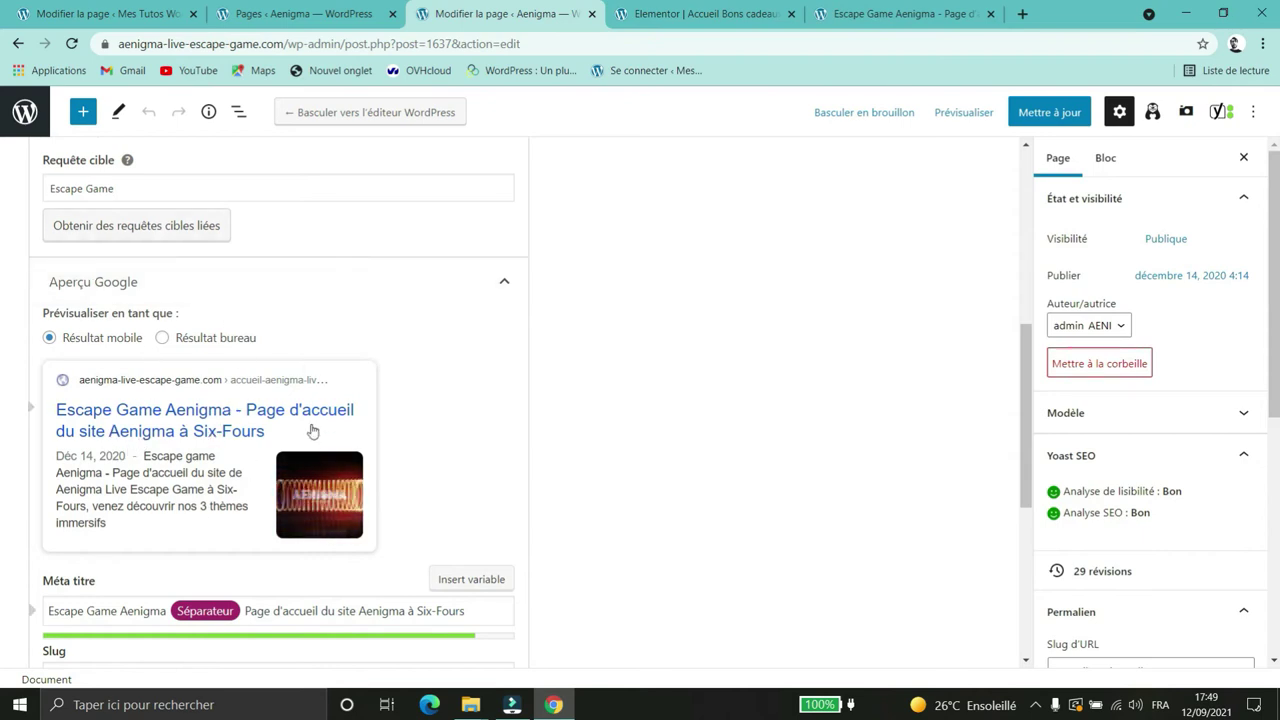
scroll(317, 437, "up", 3)
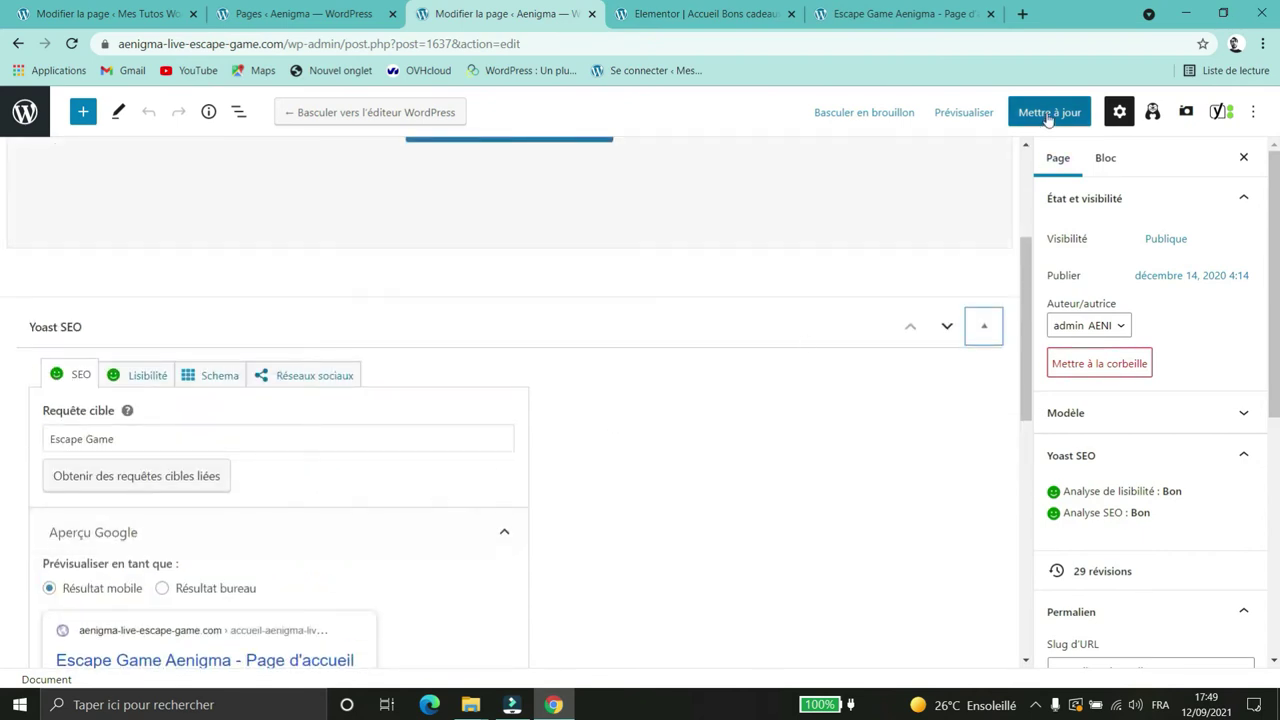
left_click(700, 13)
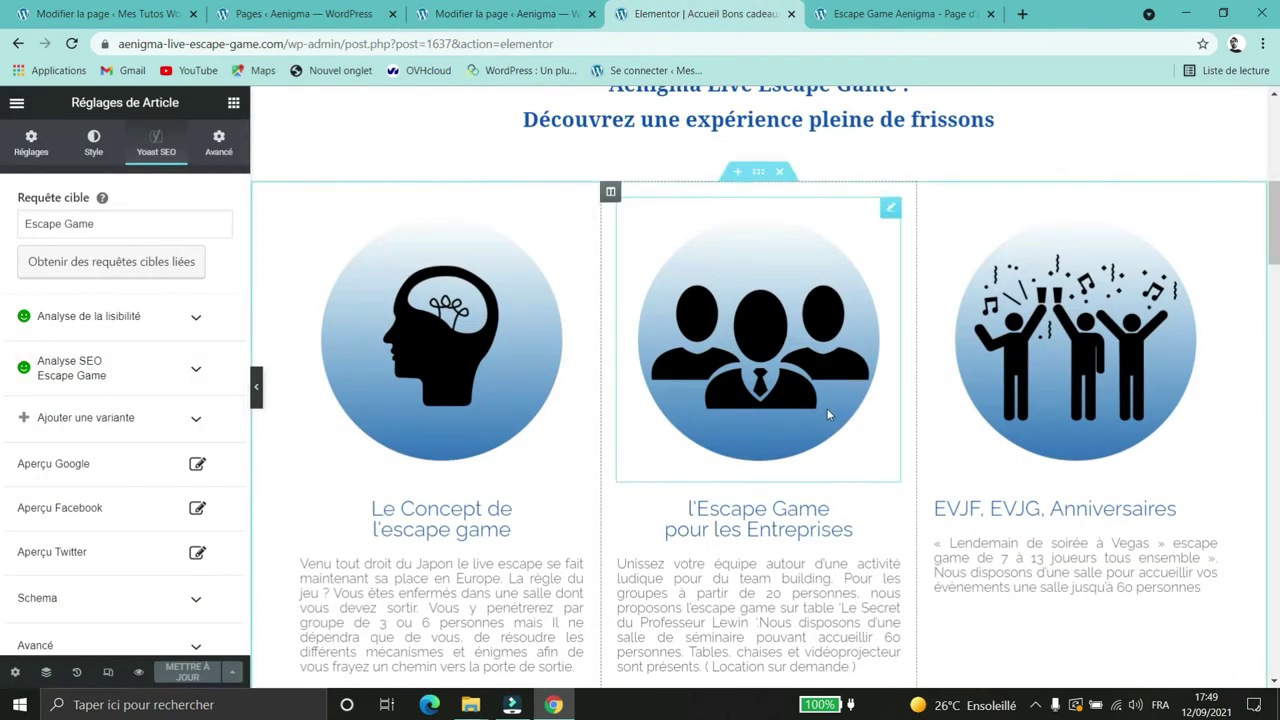
left_click(520, 13)
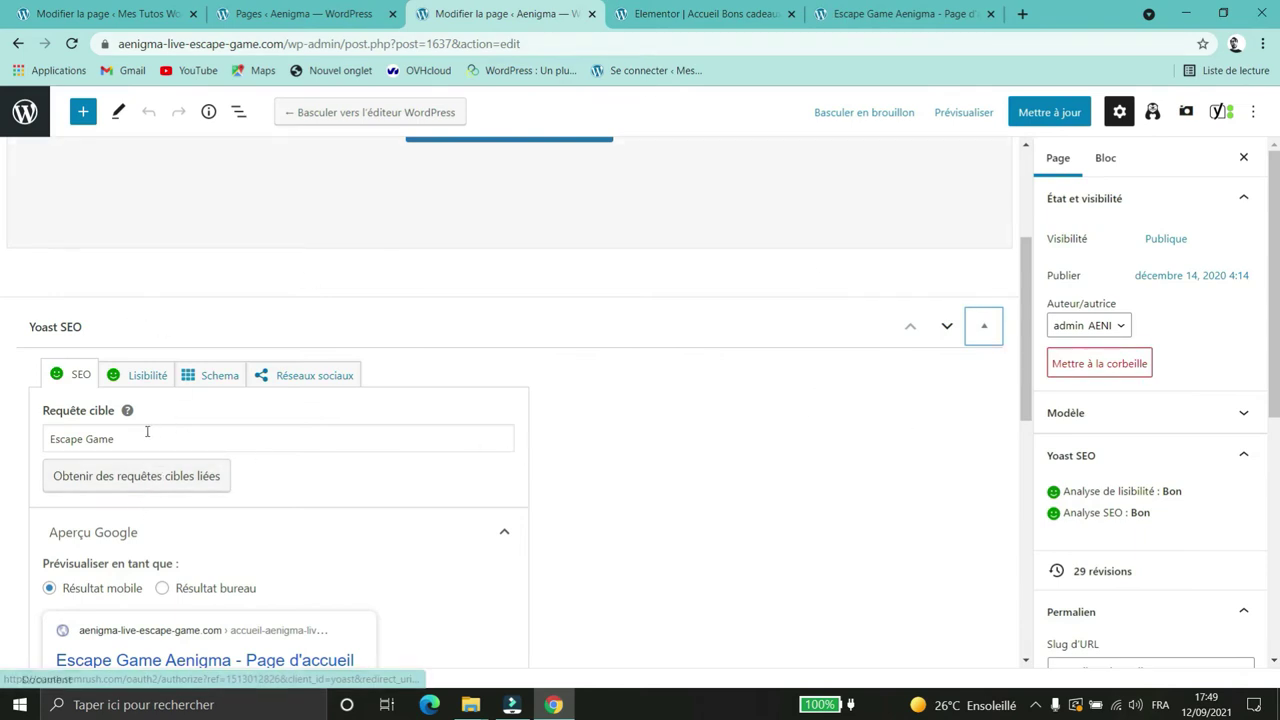
scroll(120, 370, "down", 2)
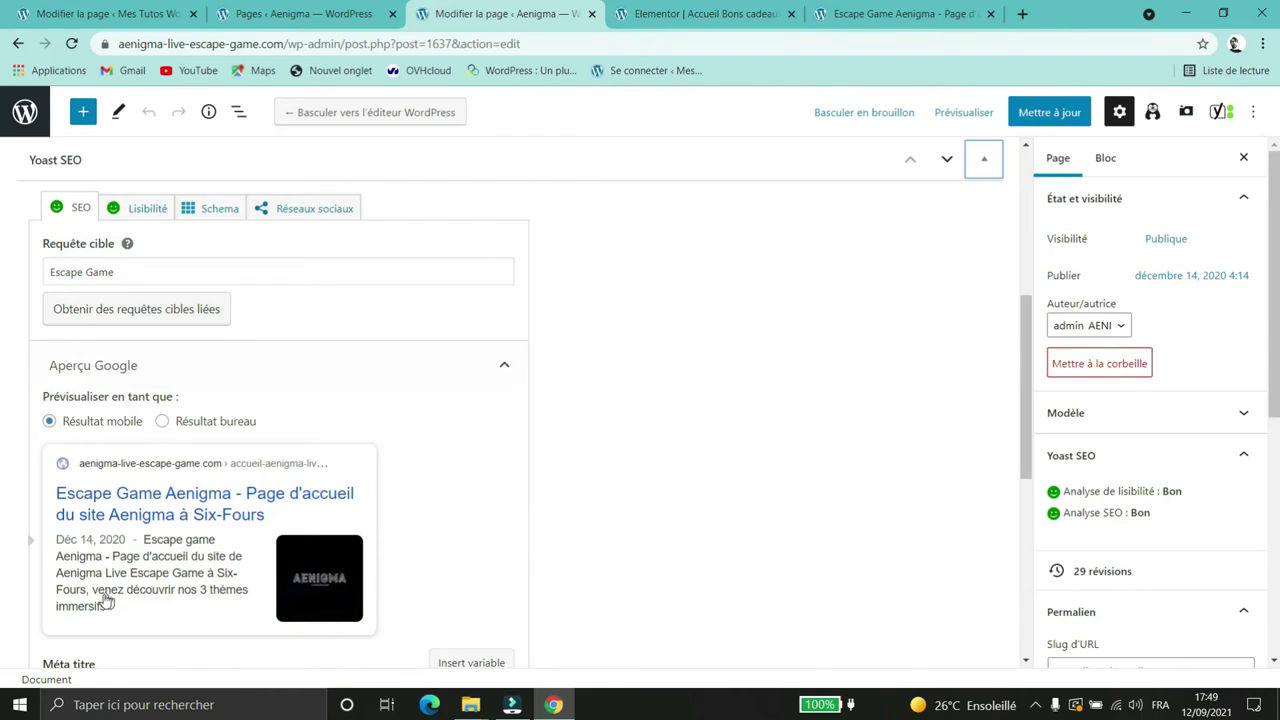
left_click(690, 14)
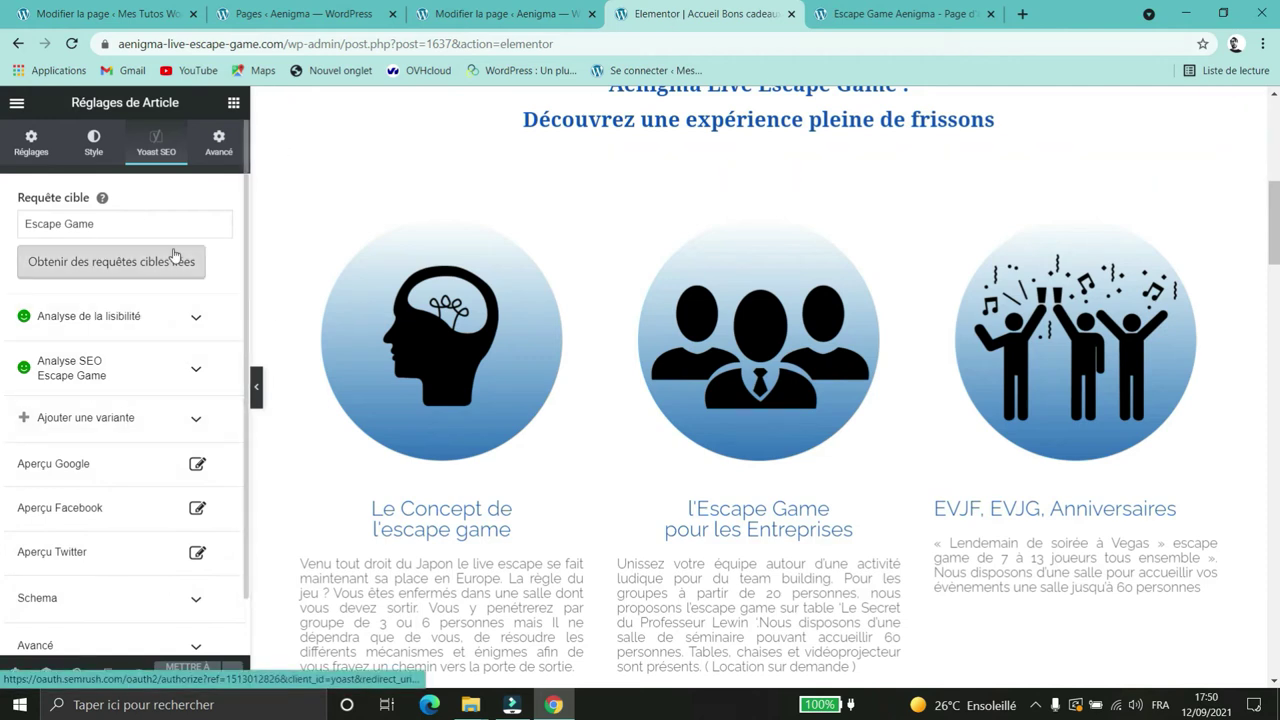
left_click(510, 14)
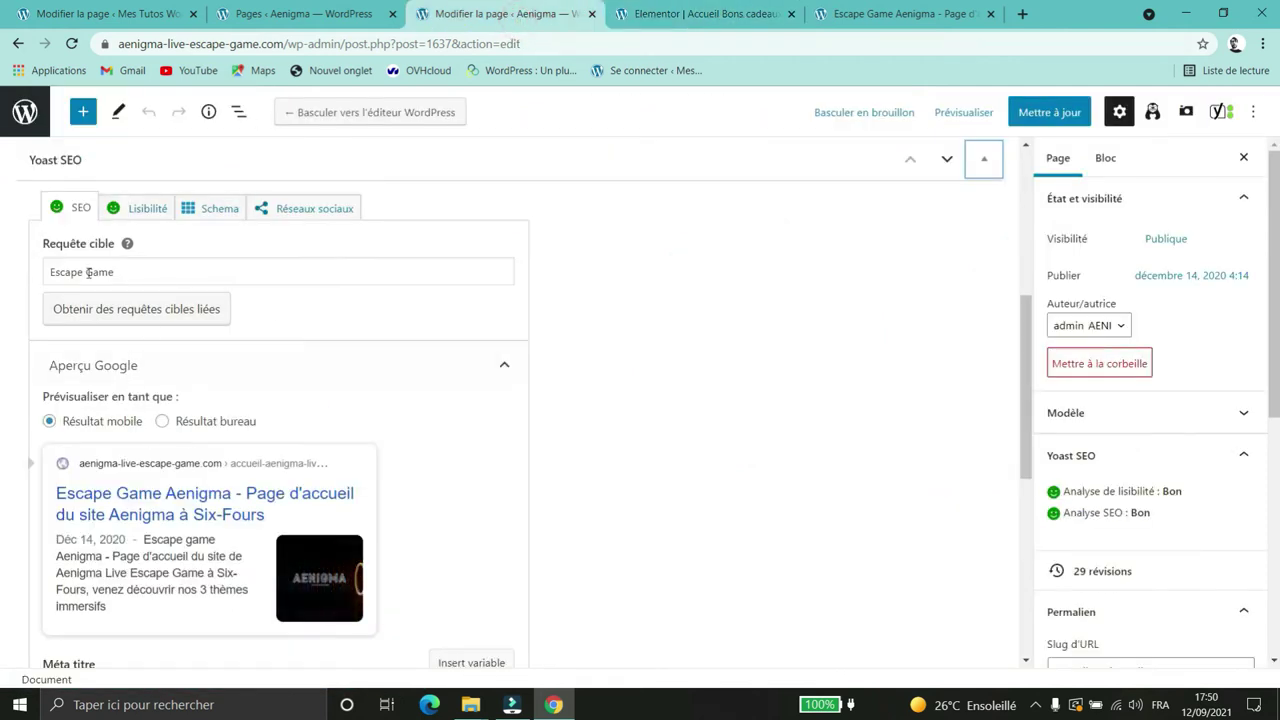
Step: Collapse the Google preview in the Yoast SEO box, and review the published page's content before returning to the WordPress editor
left_click(504, 364)
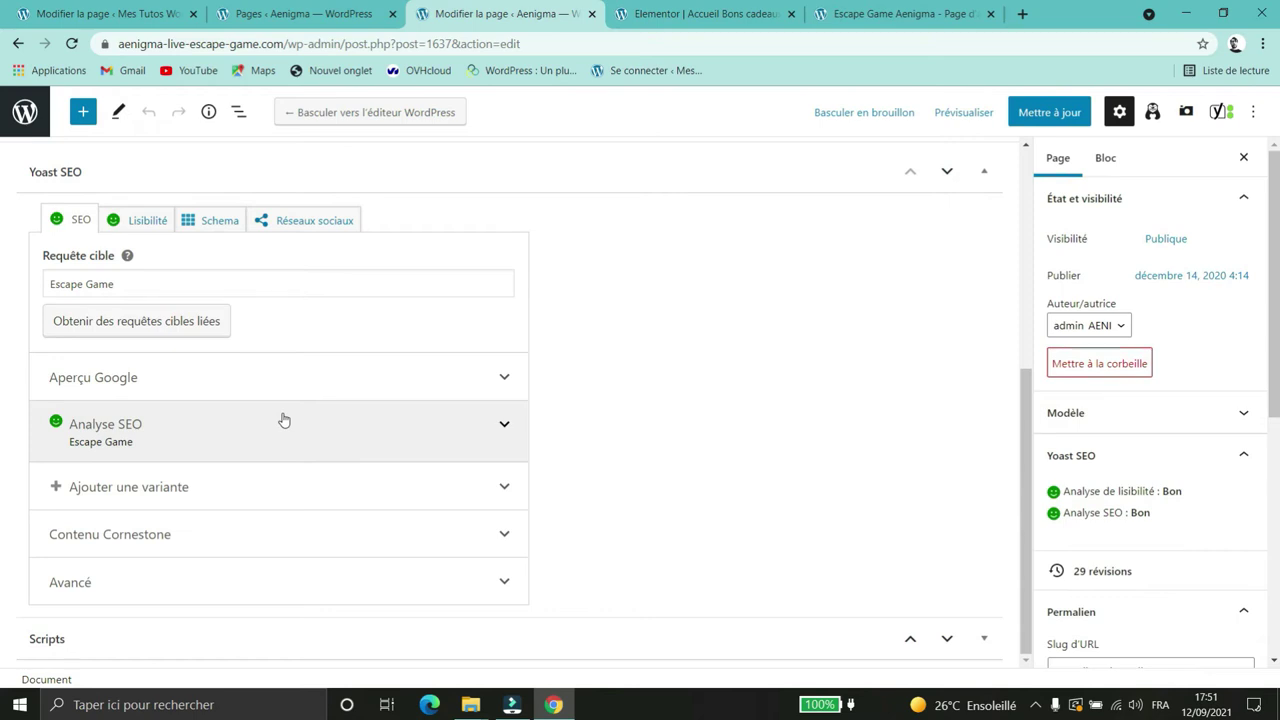
left_click(890, 14)
scroll(406, 306, "down", 20)
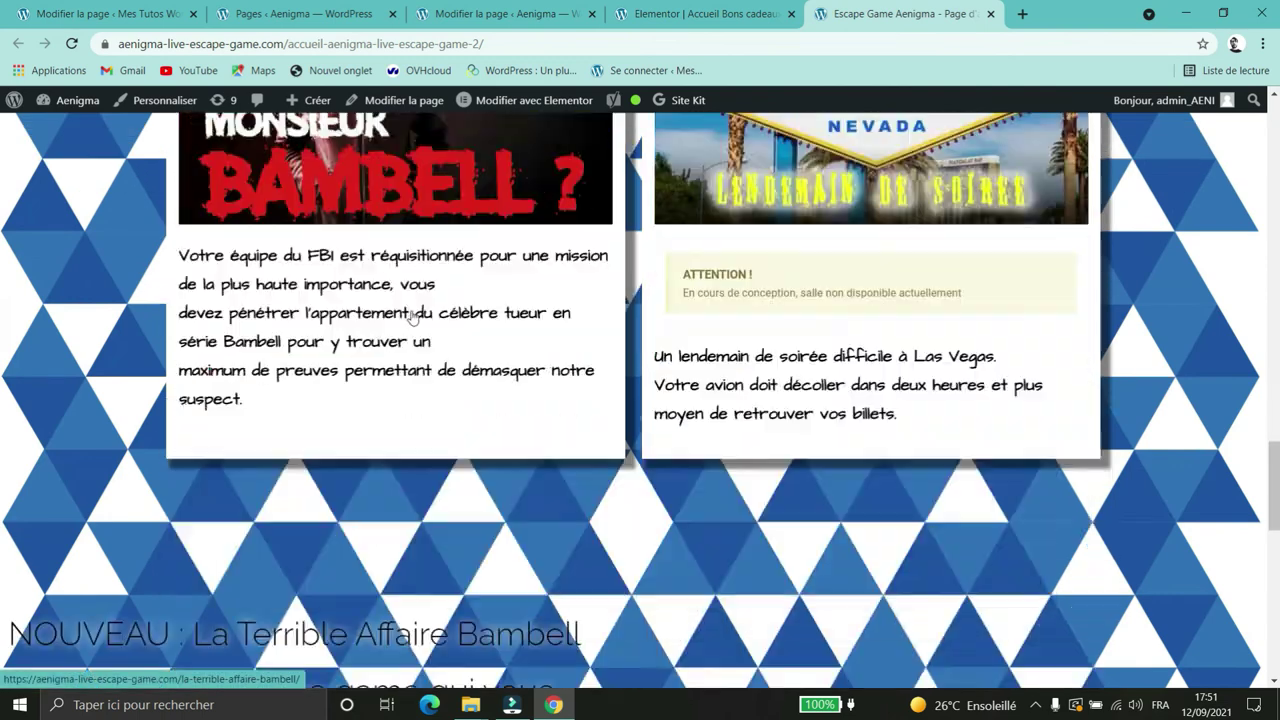
scroll(413, 317, "up", 18)
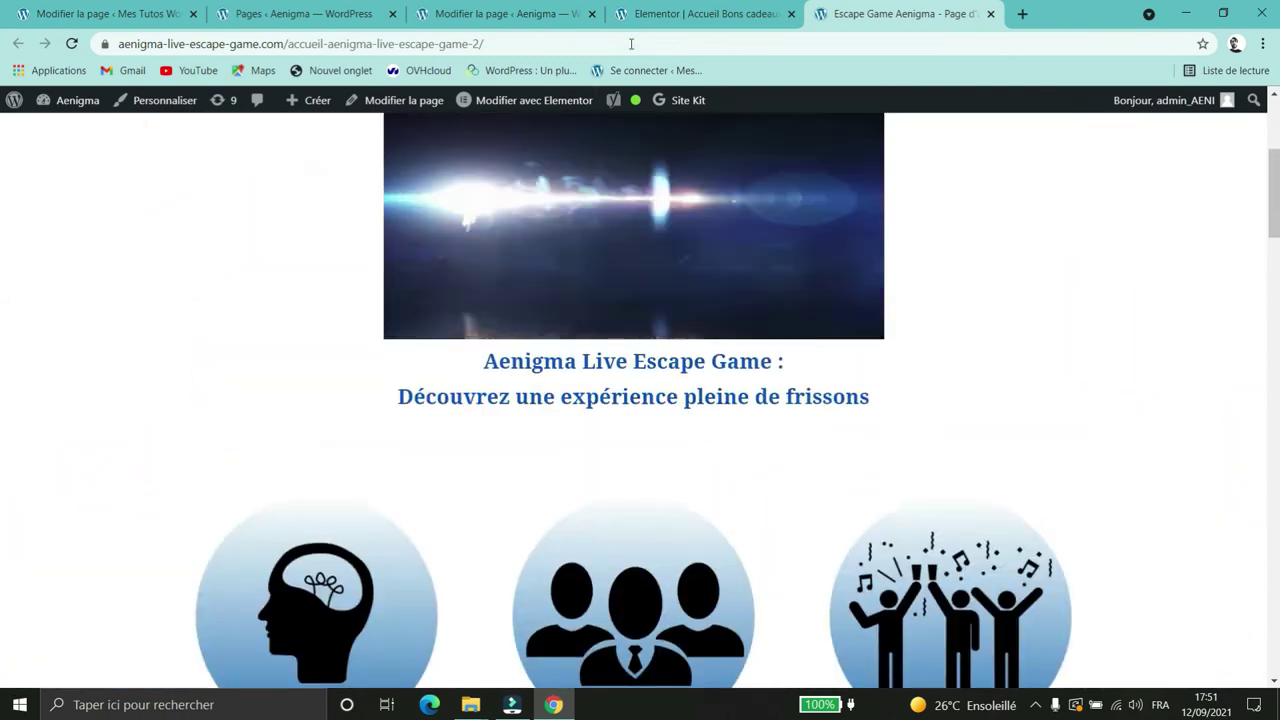
left_click(652, 14)
left_click(525, 14)
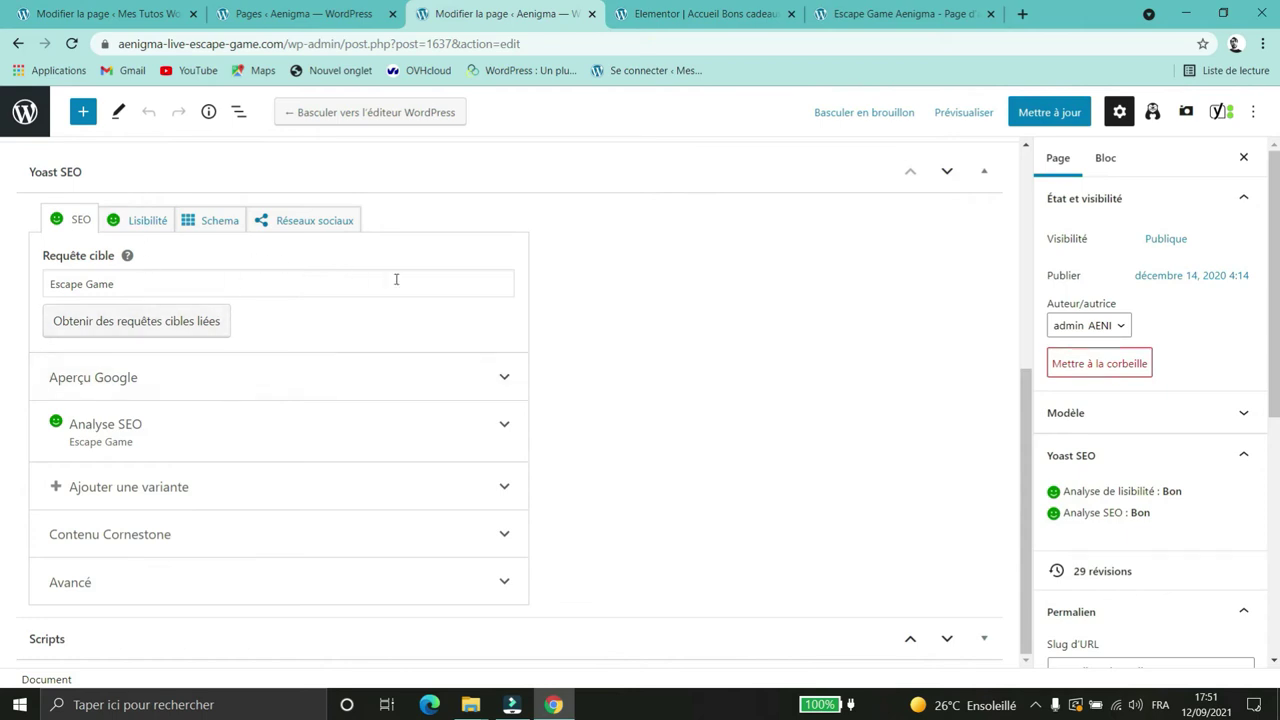
Step: Inspect the domain name in the published page's address, and return to the target keyphrase field (Requête cible) in the WordPress editor
left_click(880, 14)
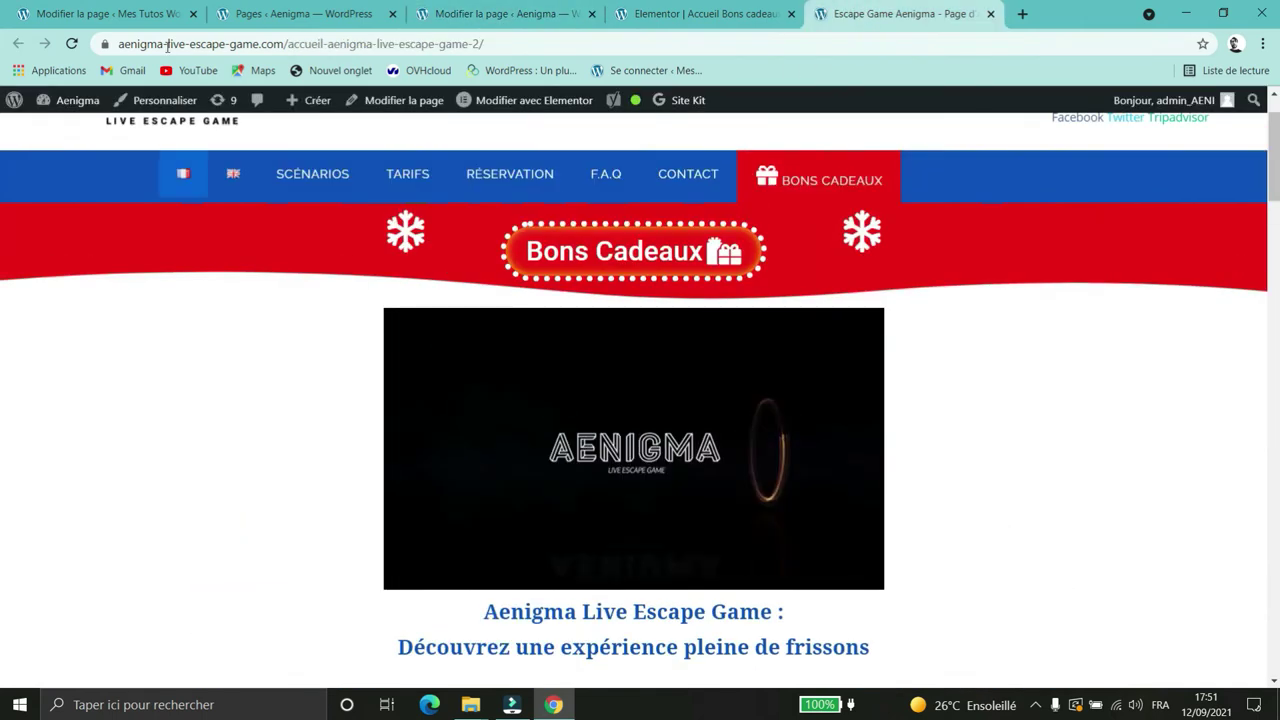
left_click_drag(280, 44, 118, 44)
left_click(462, 12)
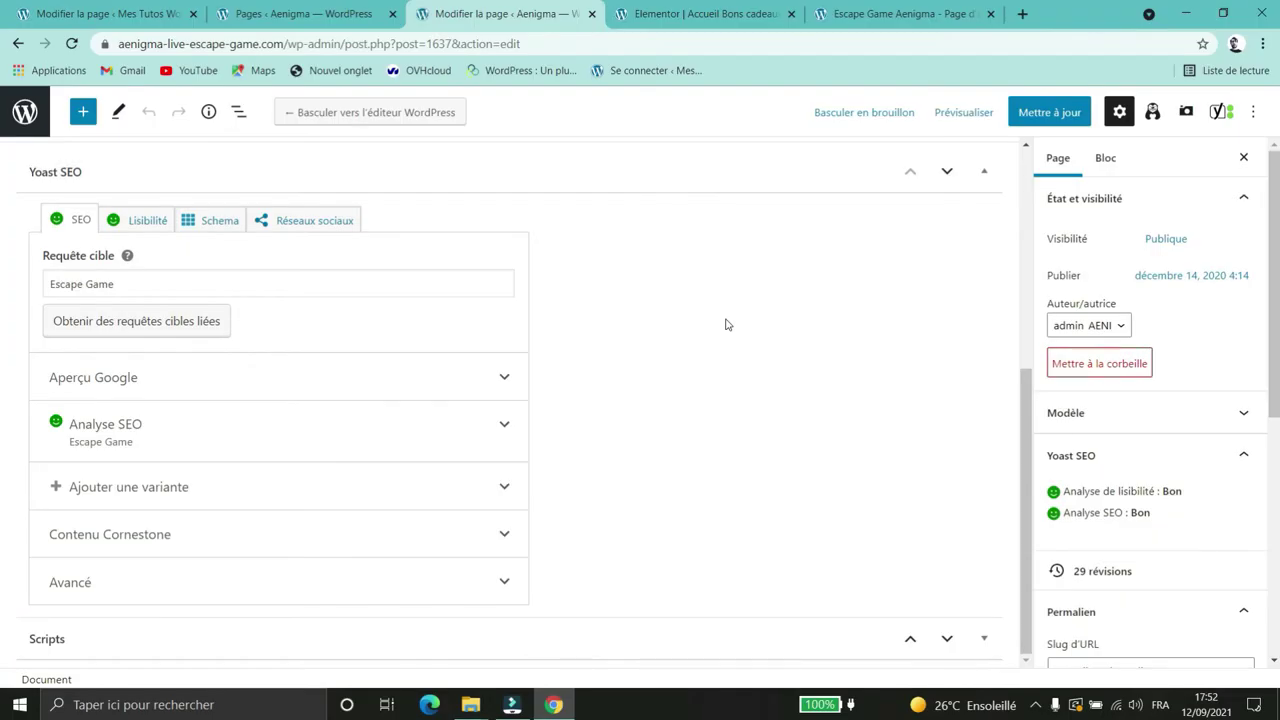
left_click(277, 283)
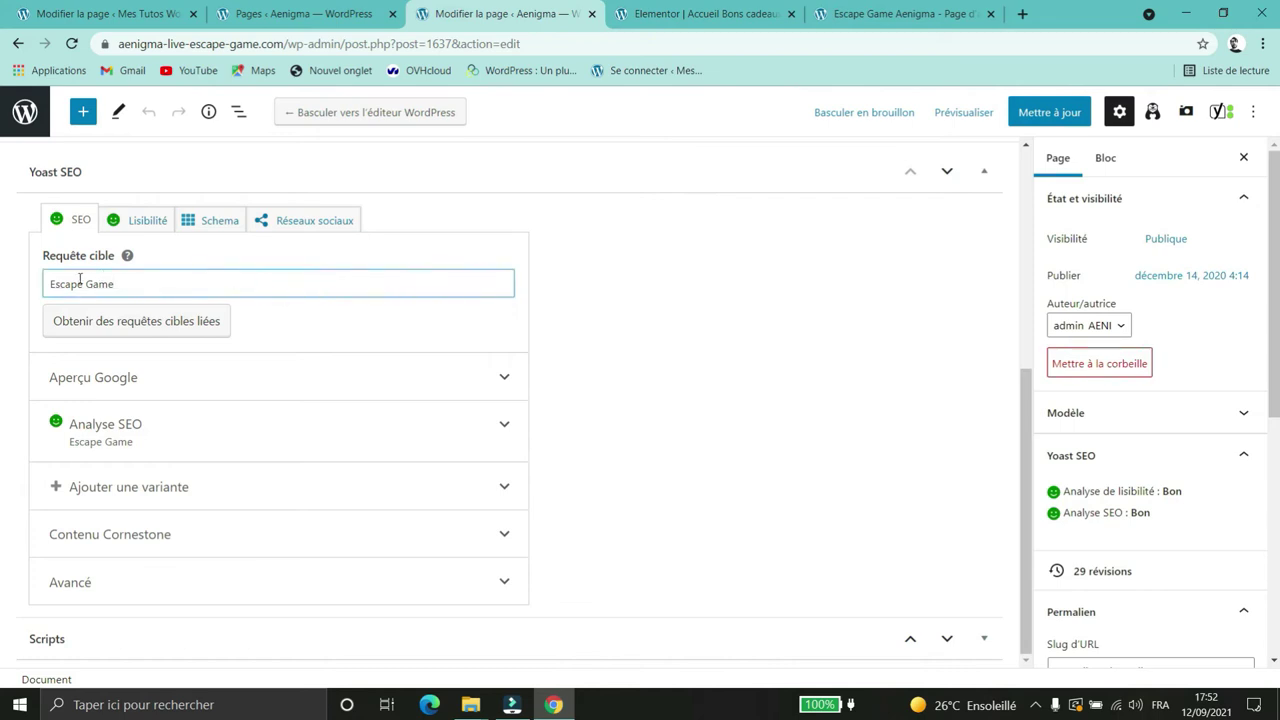
Step: Open the related keyphrases lookup (Obtenir des requêtes cibles liées), close its SEMrush login window, and return to the target keyphrase field
left_click(162, 330)
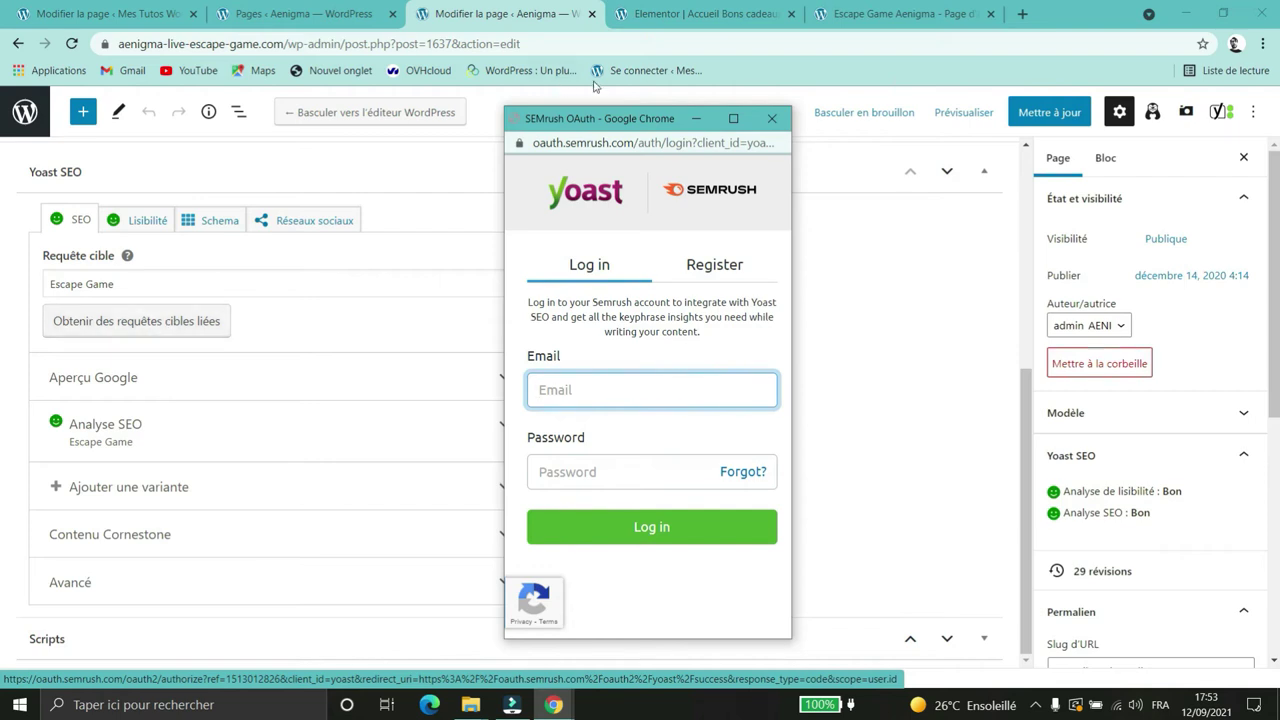
left_click(773, 121)
left_click_drag(116, 284, 20, 281)
left_click(146, 281)
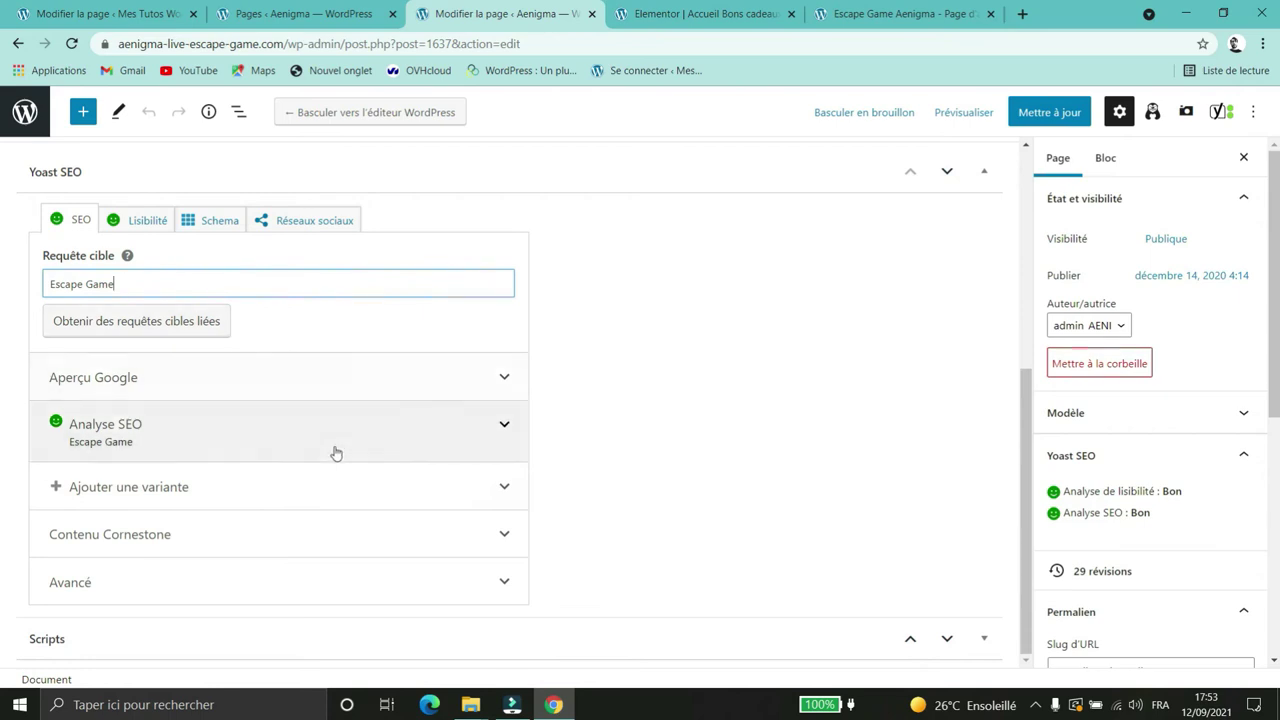
Step: Expand the Google preview (Aperçu Google) and compare the desktop and mobile results, ending on Résultat mobile
double_click(354, 366)
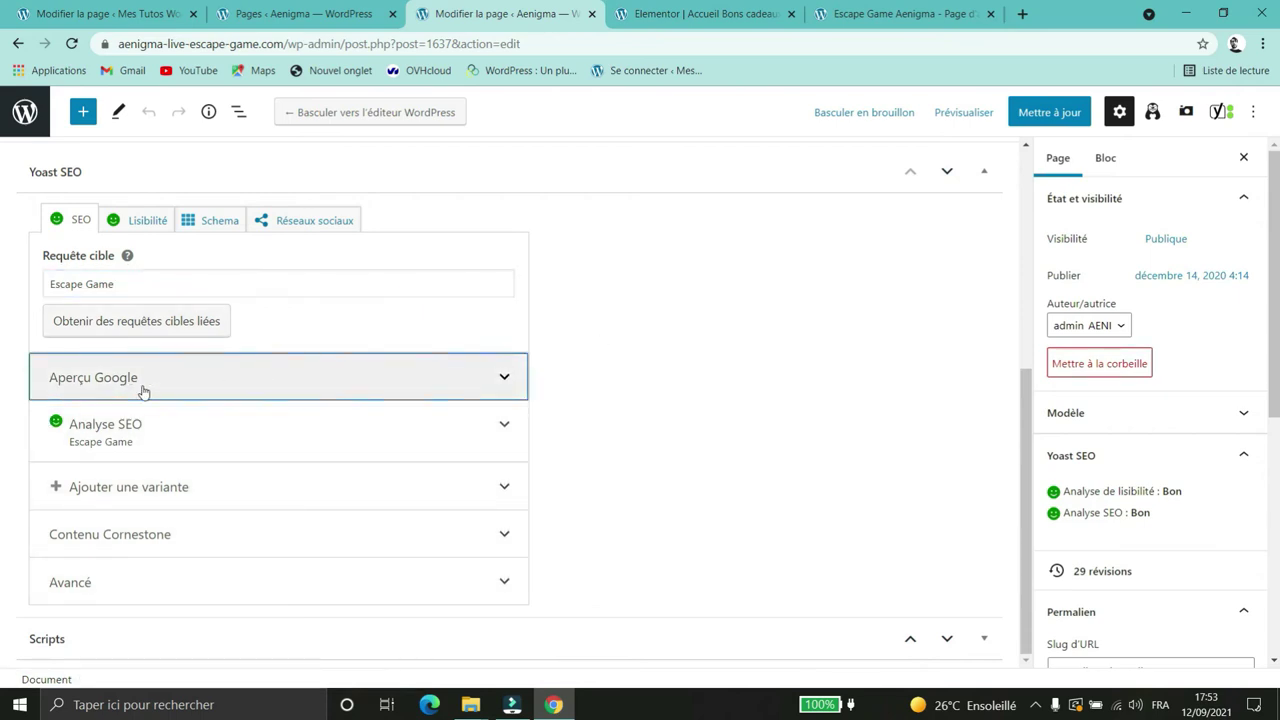
left_click(478, 386)
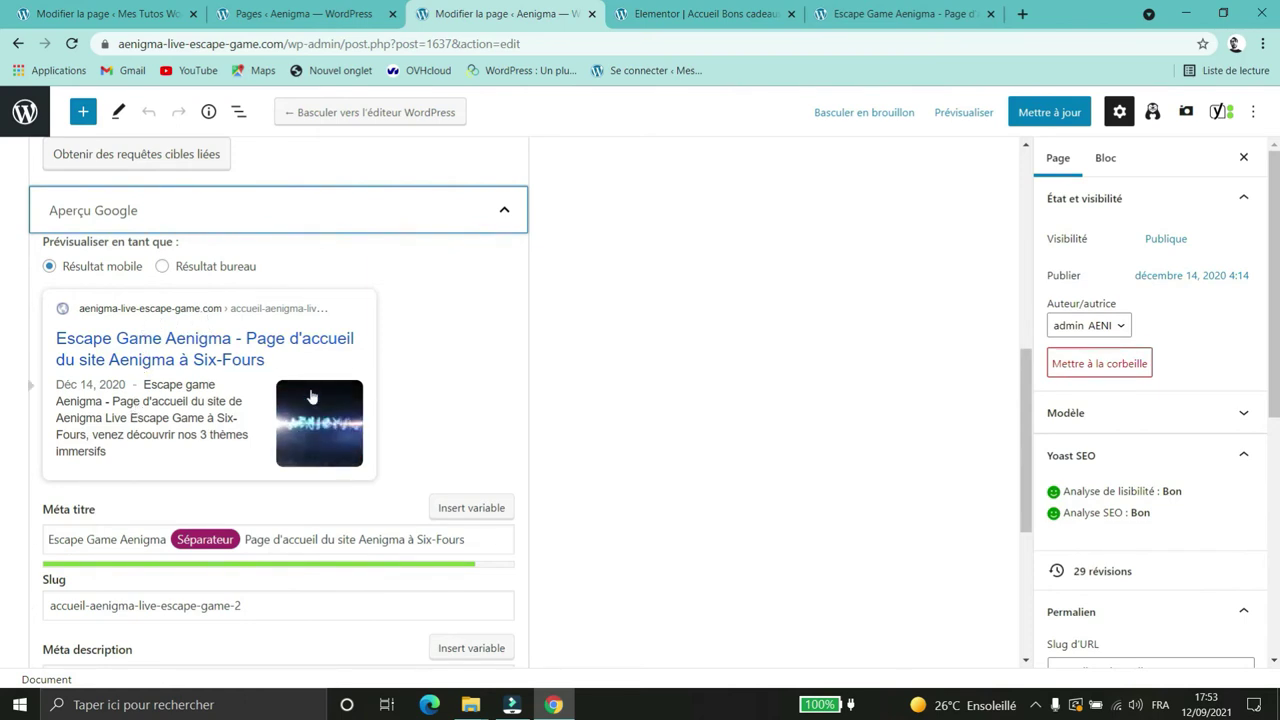
left_click(209, 265)
left_click(49, 266)
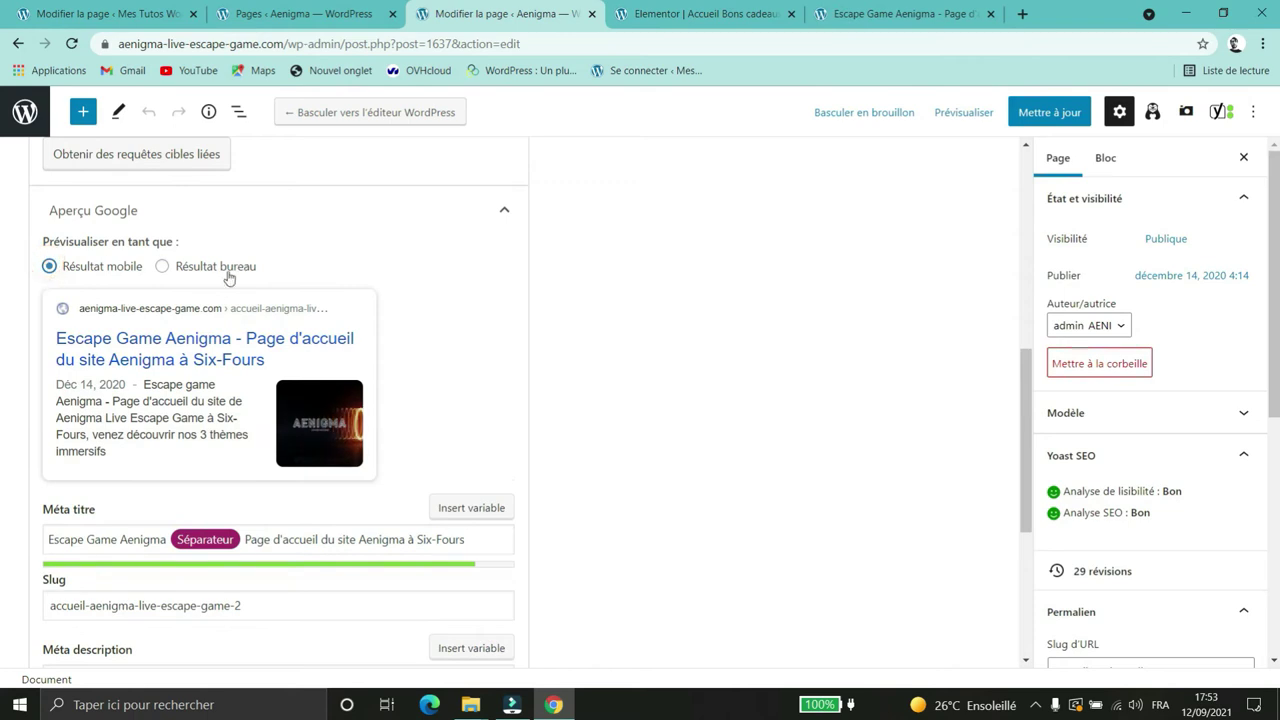
scroll(306, 366, "down", 1)
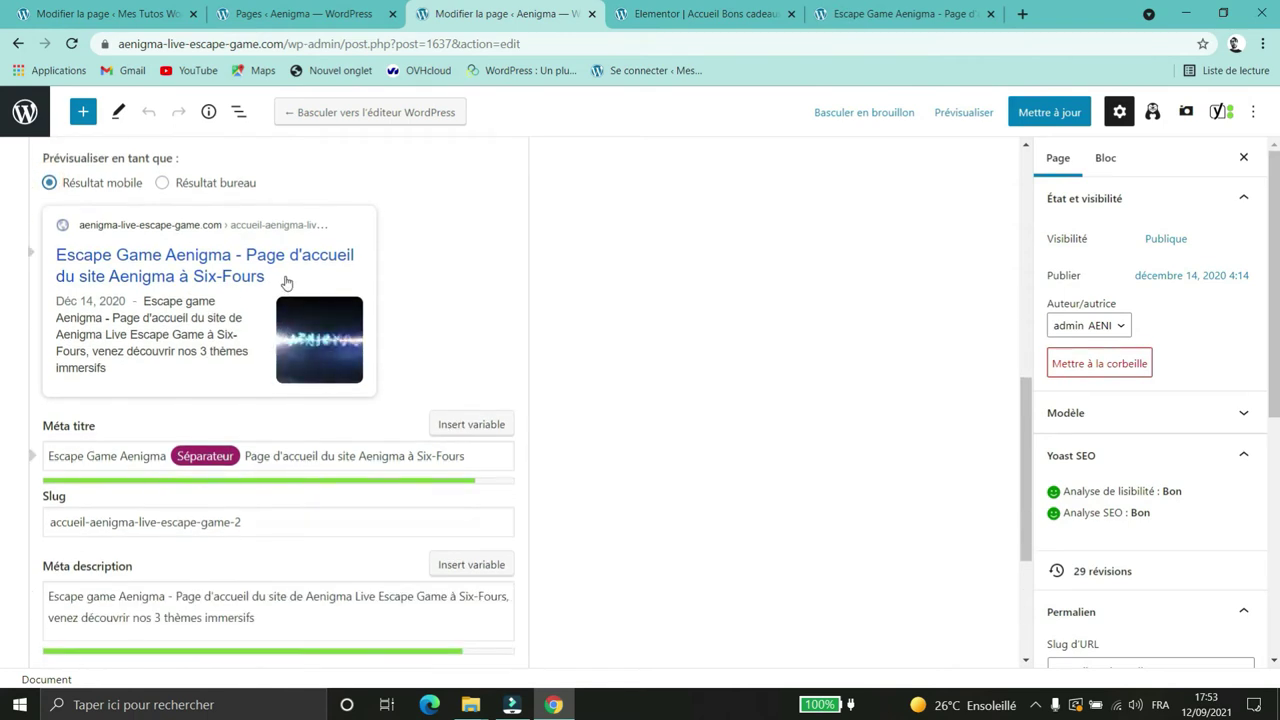
Step: Examine the meta title (Méta titre) around its Séparateur variable, and compare it with the Google result preview
scroll(110, 334, "down", 1)
left_click_drag(50, 372, 466, 372)
left_click(103, 335)
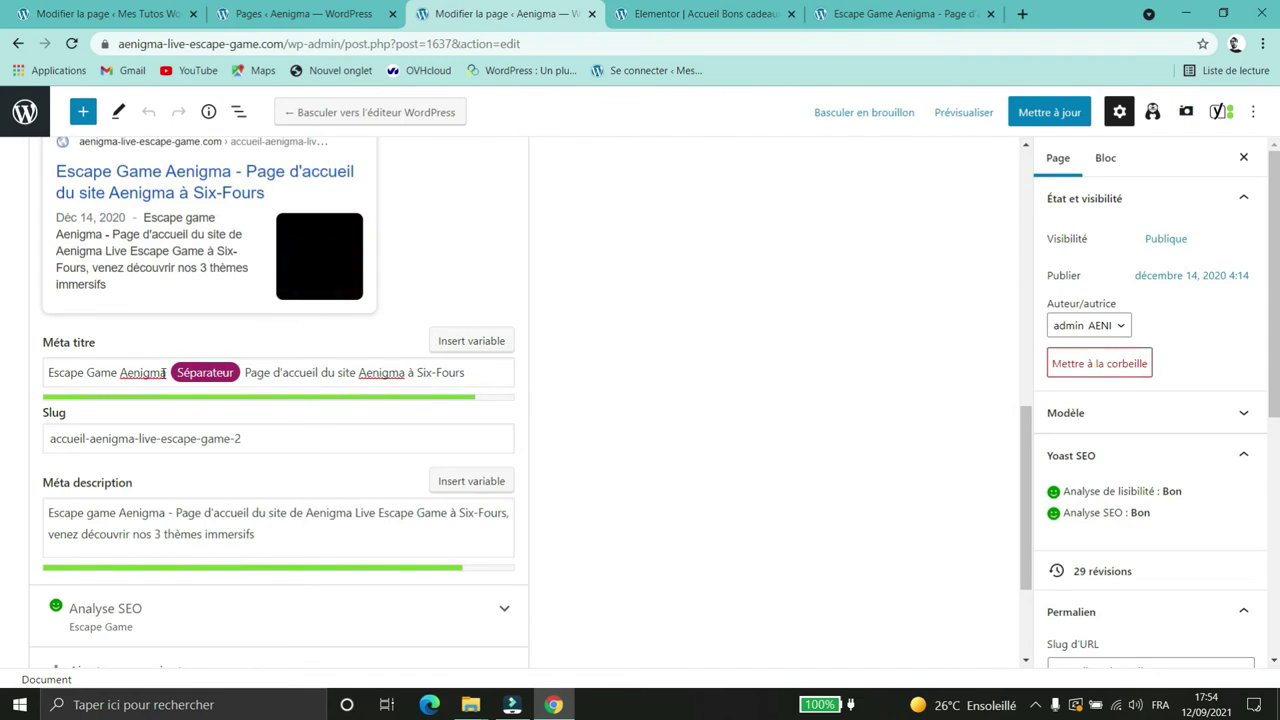
left_click_drag(166, 372, 40, 376)
left_click_drag(166, 374, 49, 372)
scroll(320, 358, "down", 1)
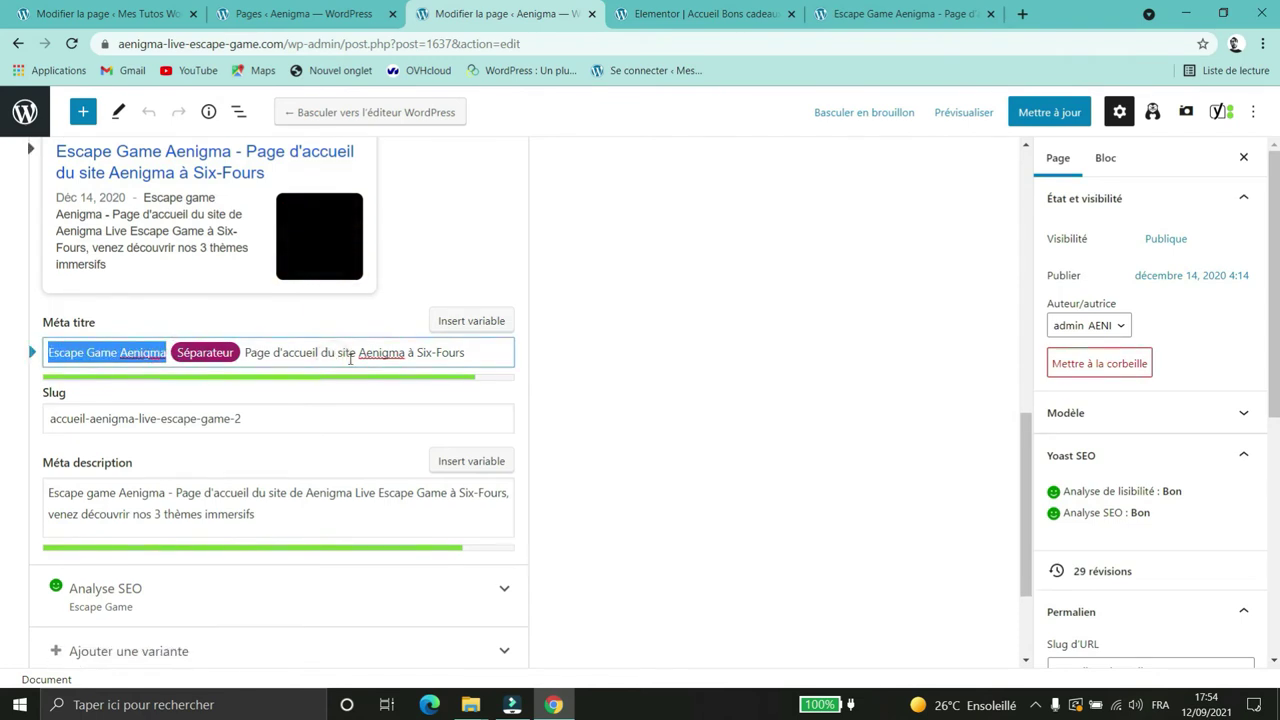
left_click(349, 356)
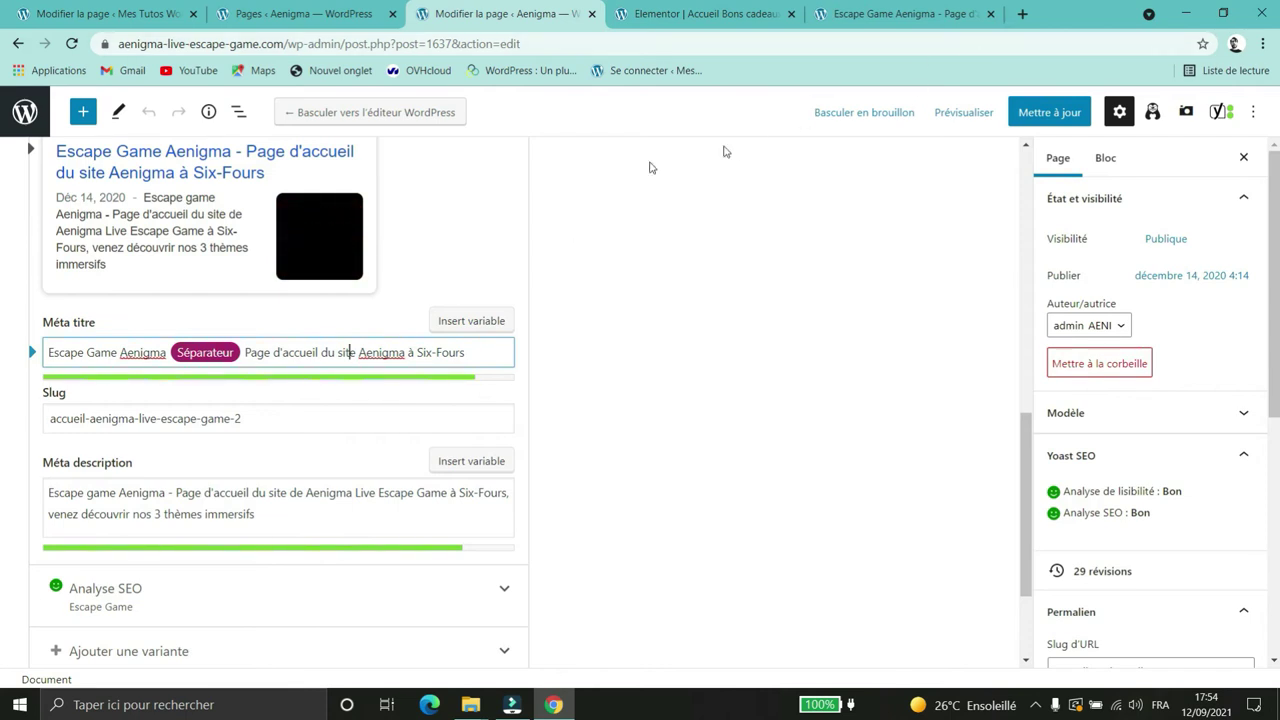
scroll(128, 251, "up", 1)
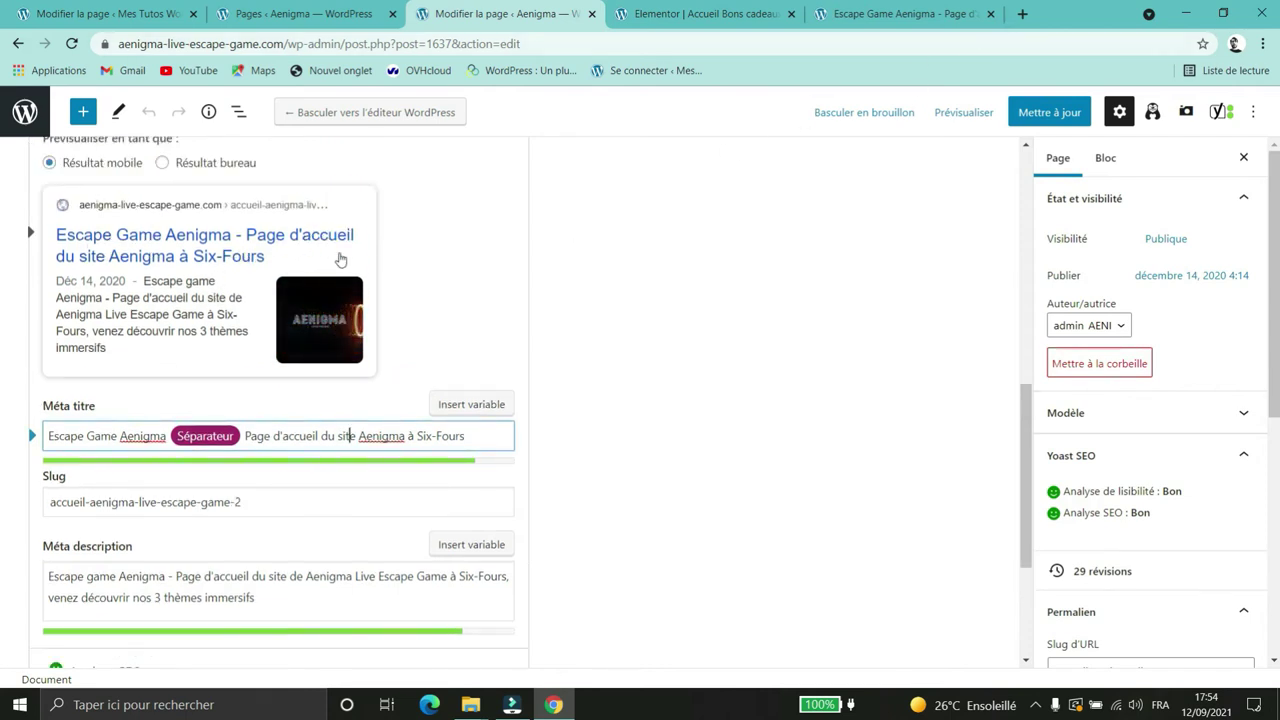
scroll(294, 442, "down", 1)
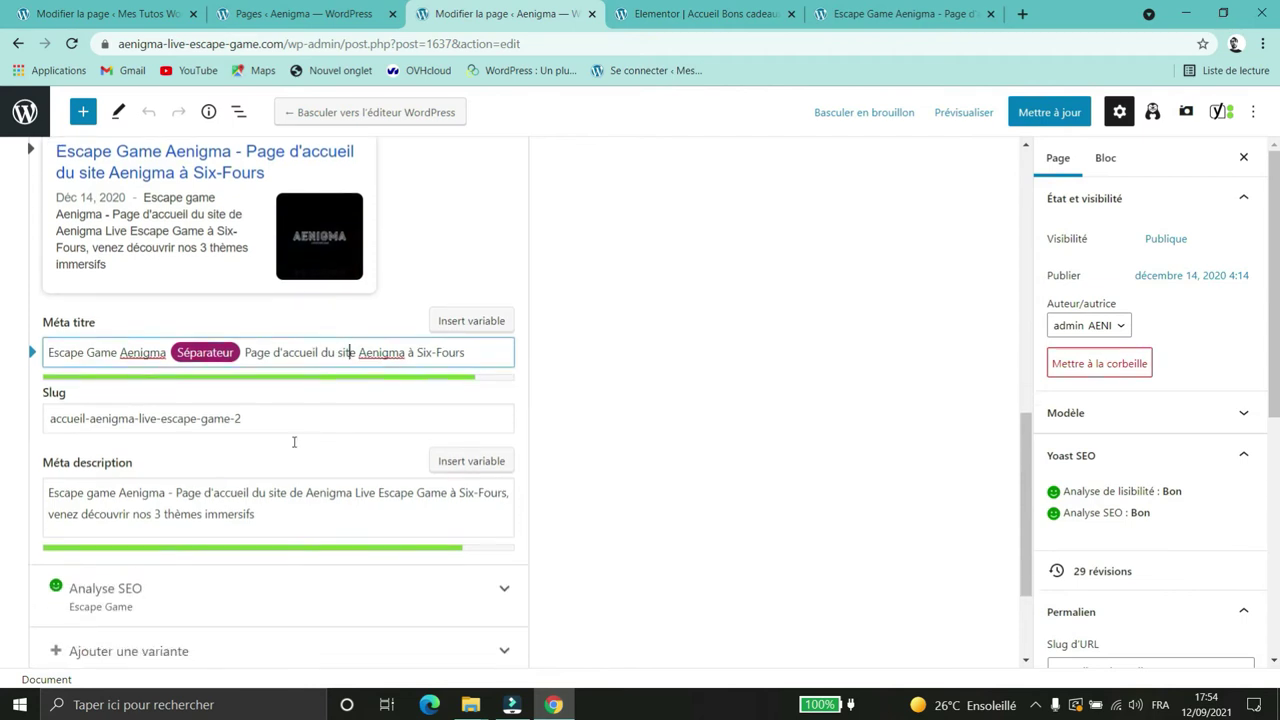
Step: Copy the whole meta description (Méta description) text and clear it from the field
left_click(258, 514)
left_click_drag(258, 514, 44, 490)
key("ctrl+c")
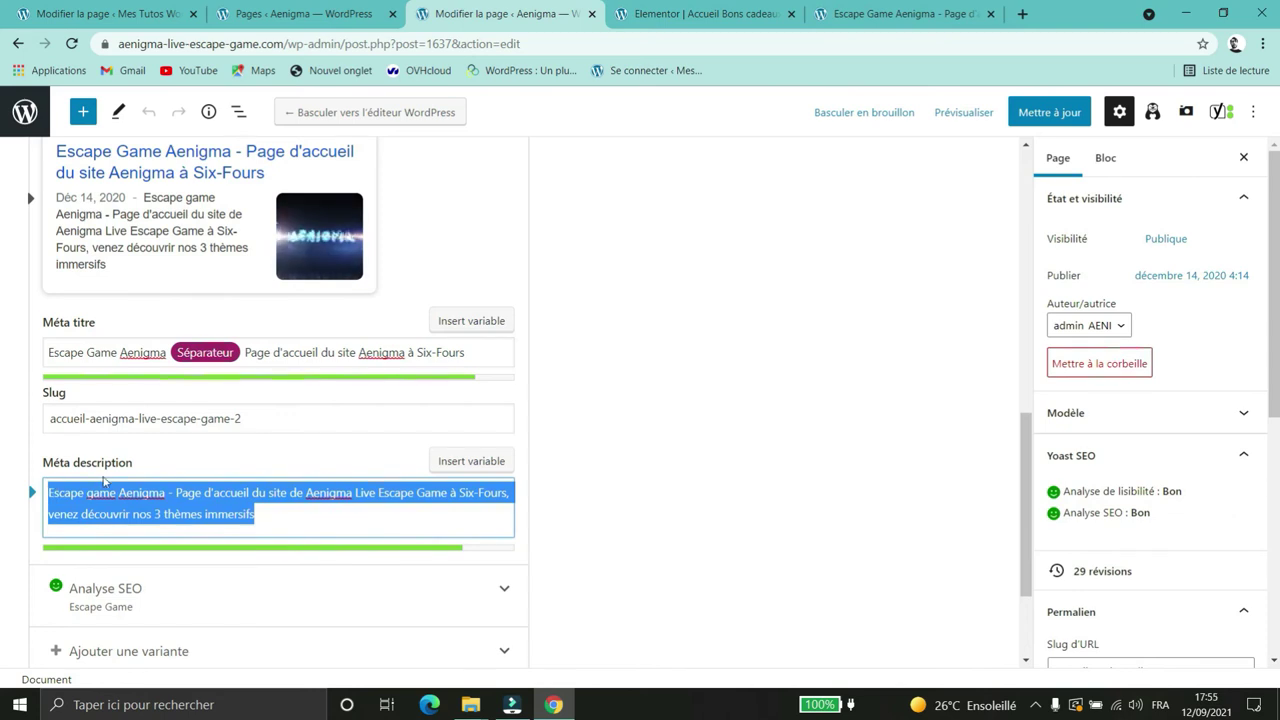
key("BackSpace")
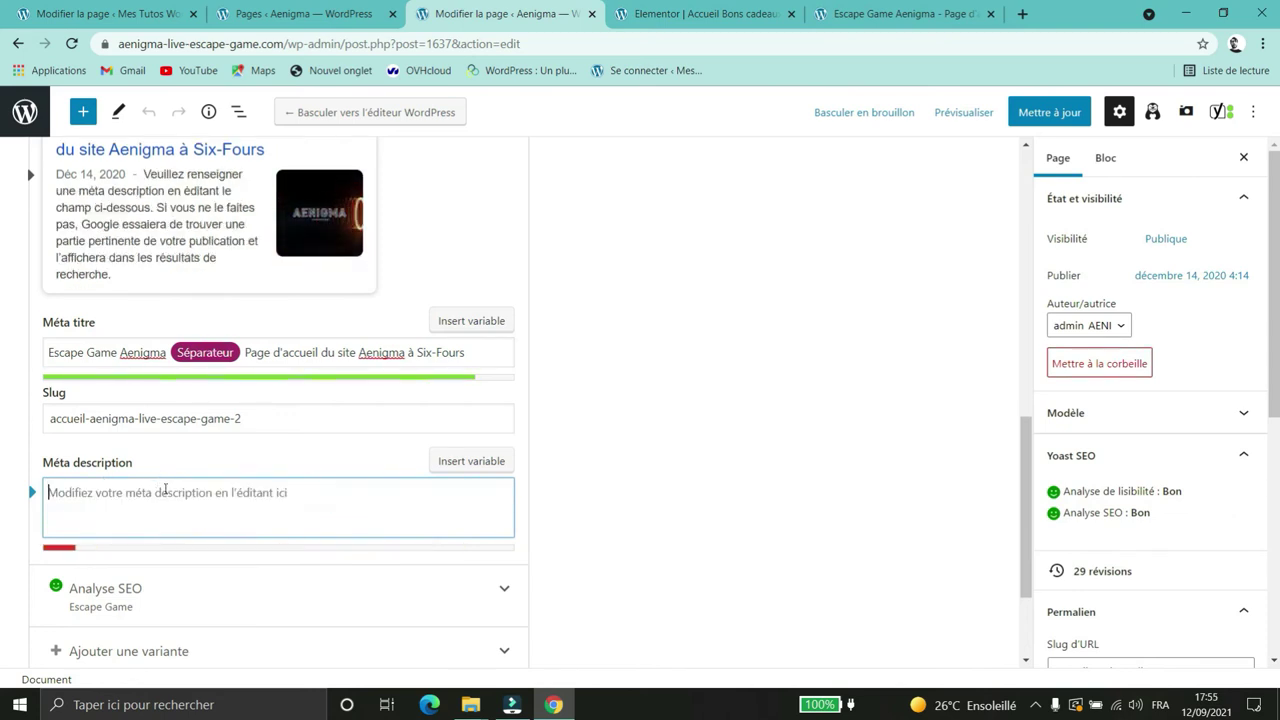
Step: Try filler text in the meta description, ending with "adadaoajbcakvab"
type("adlja$$")
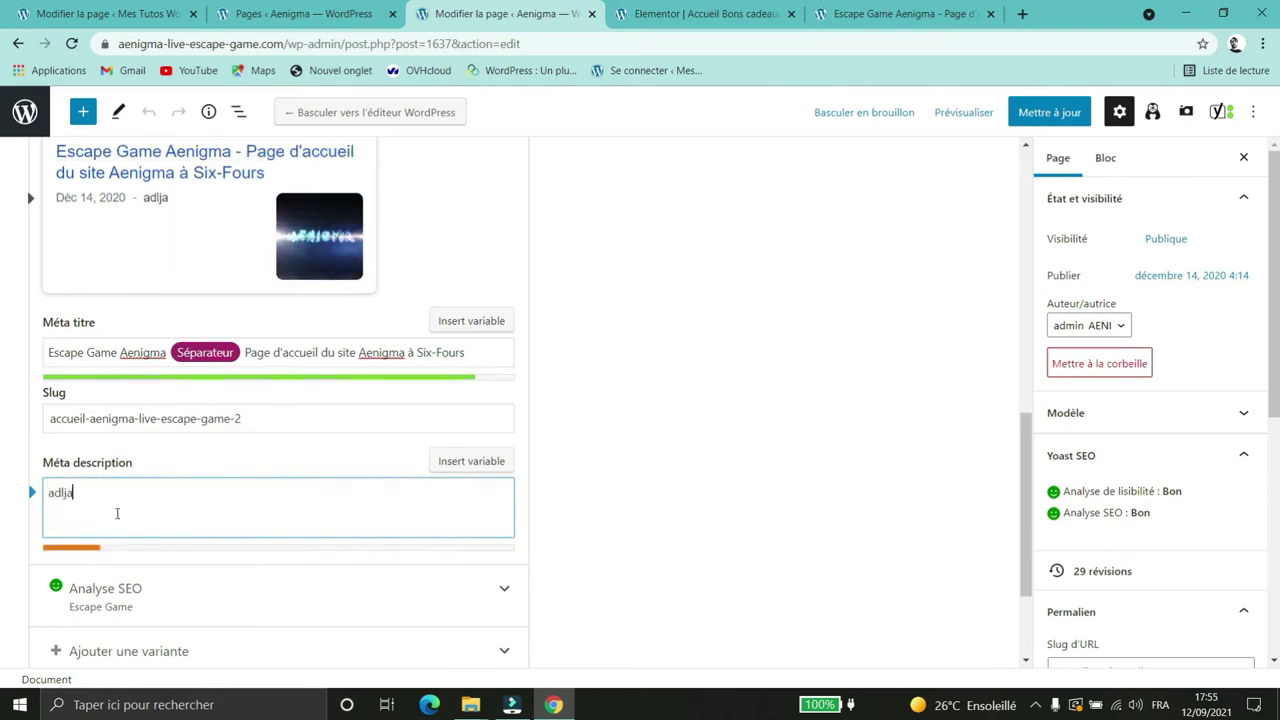
key("BackSpace")
key("BackSpace")
key("BackSpace")
key("BackSpace")
key("BackSpace")
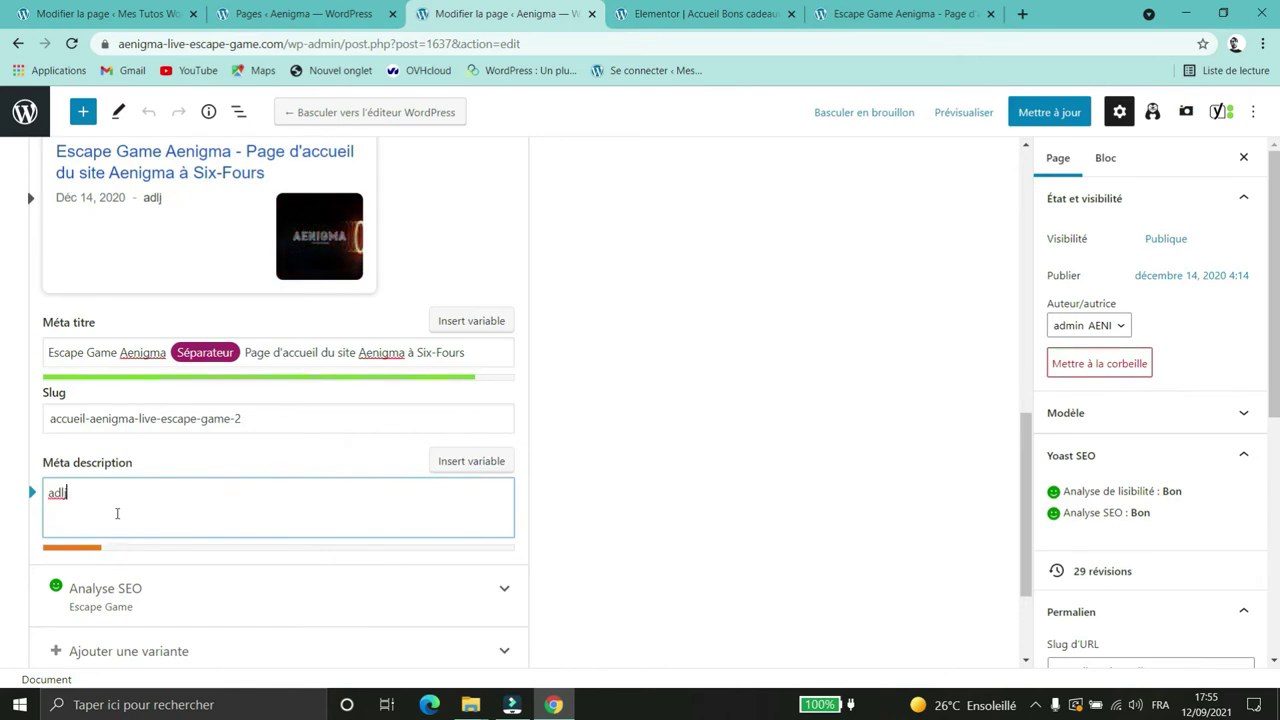
type("adaoajbcakvab")
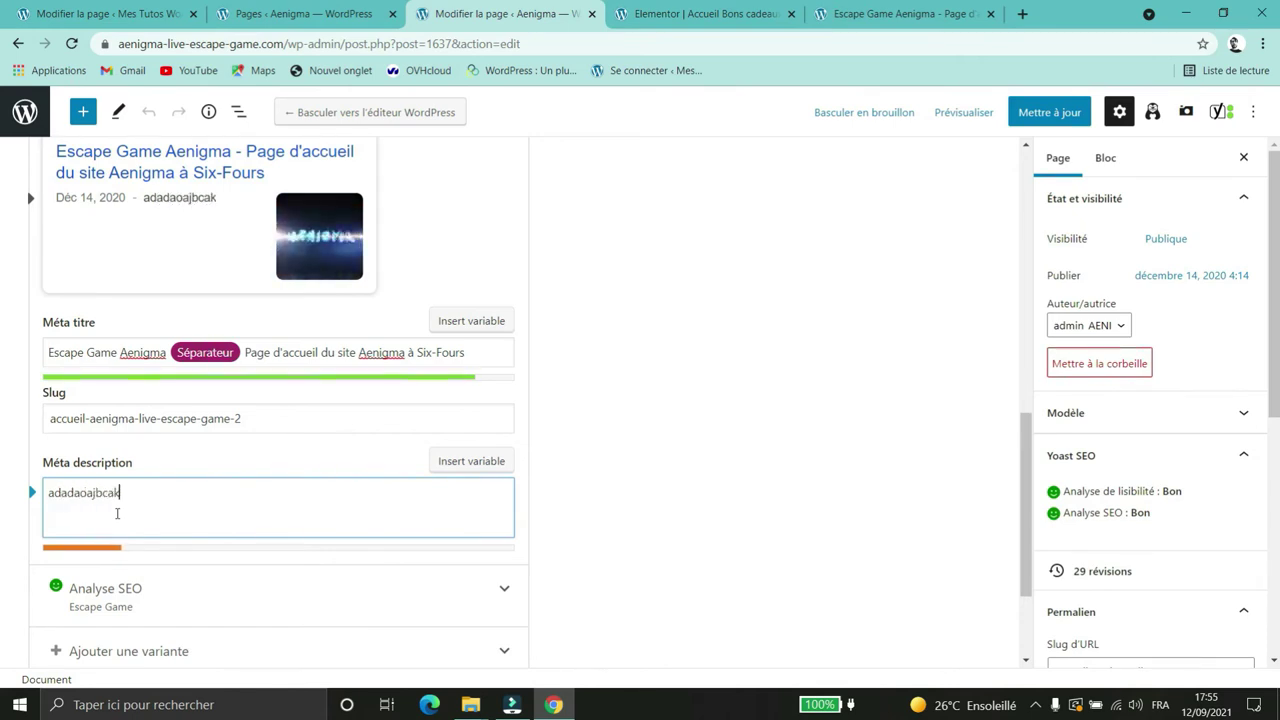
Step: Replace the filler text in the meta description with the copied original description
left_click_drag(175, 493, 43, 492)
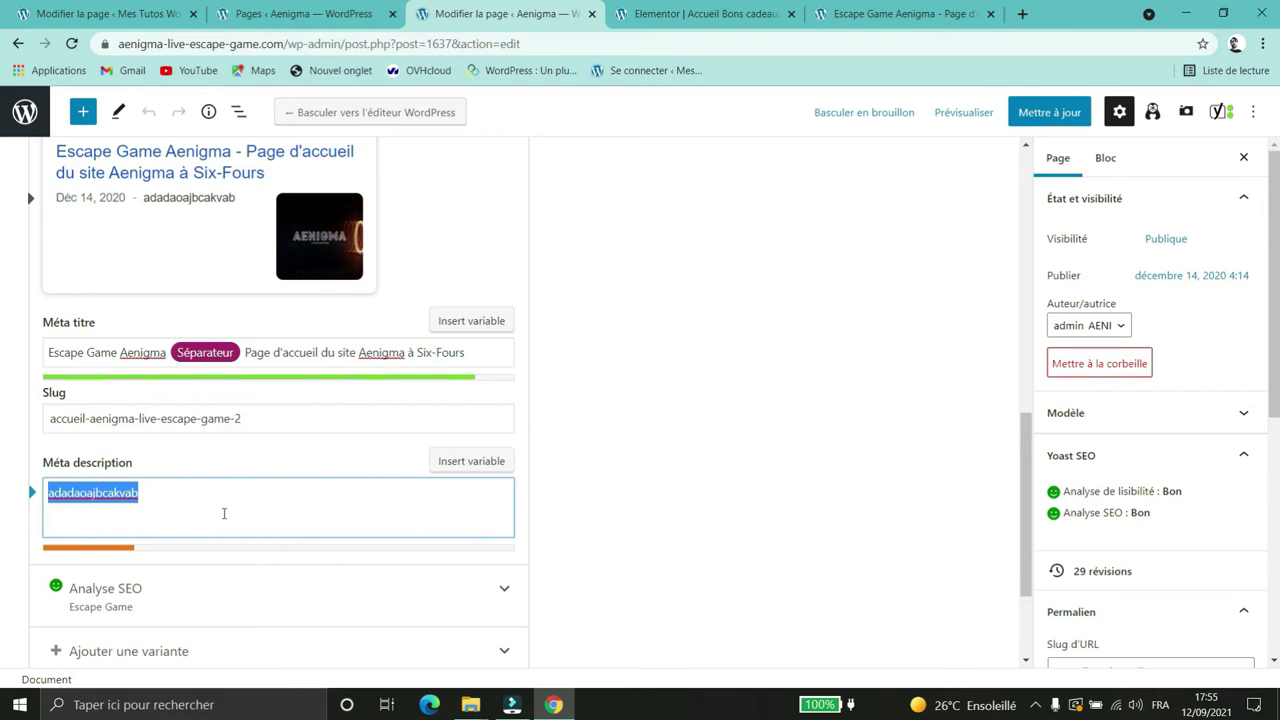
key("ctrl+v")
left_click(575, 491)
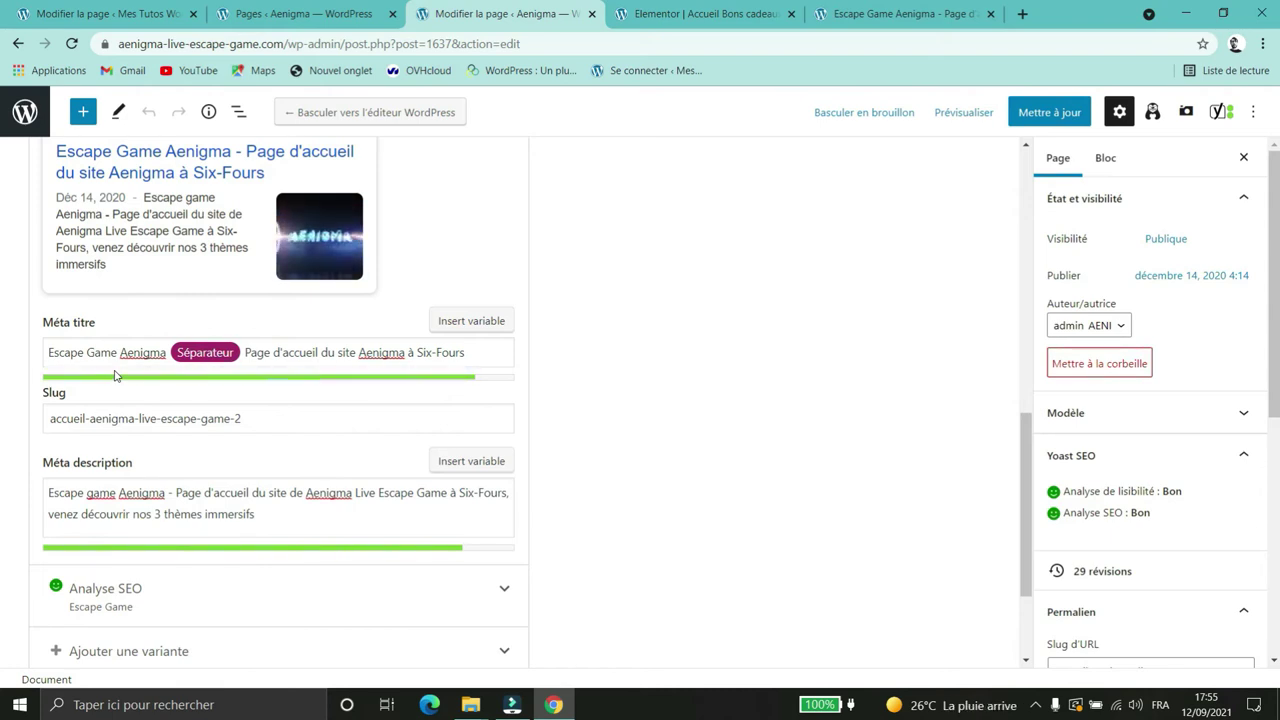
Step: Check the Google preview, then examine the Ajouter une variante section and collapse it again
scroll(243, 297, "up", 1)
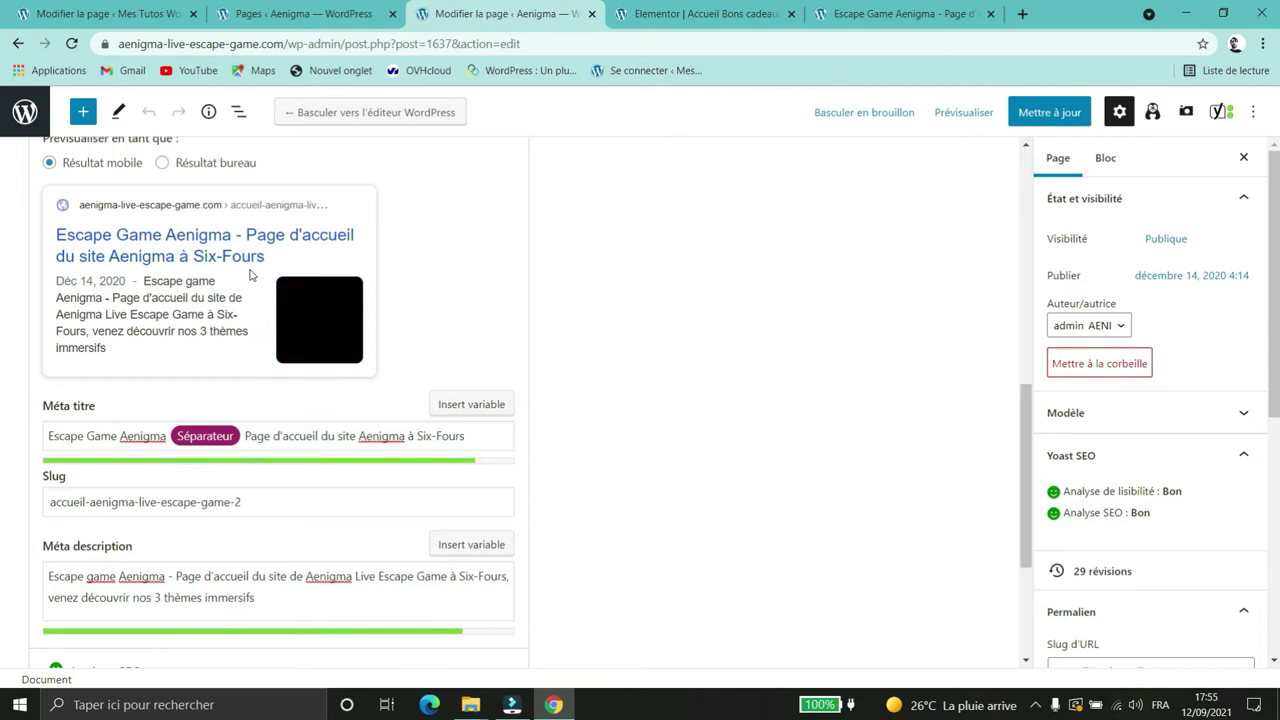
scroll(400, 285, "down", 3)
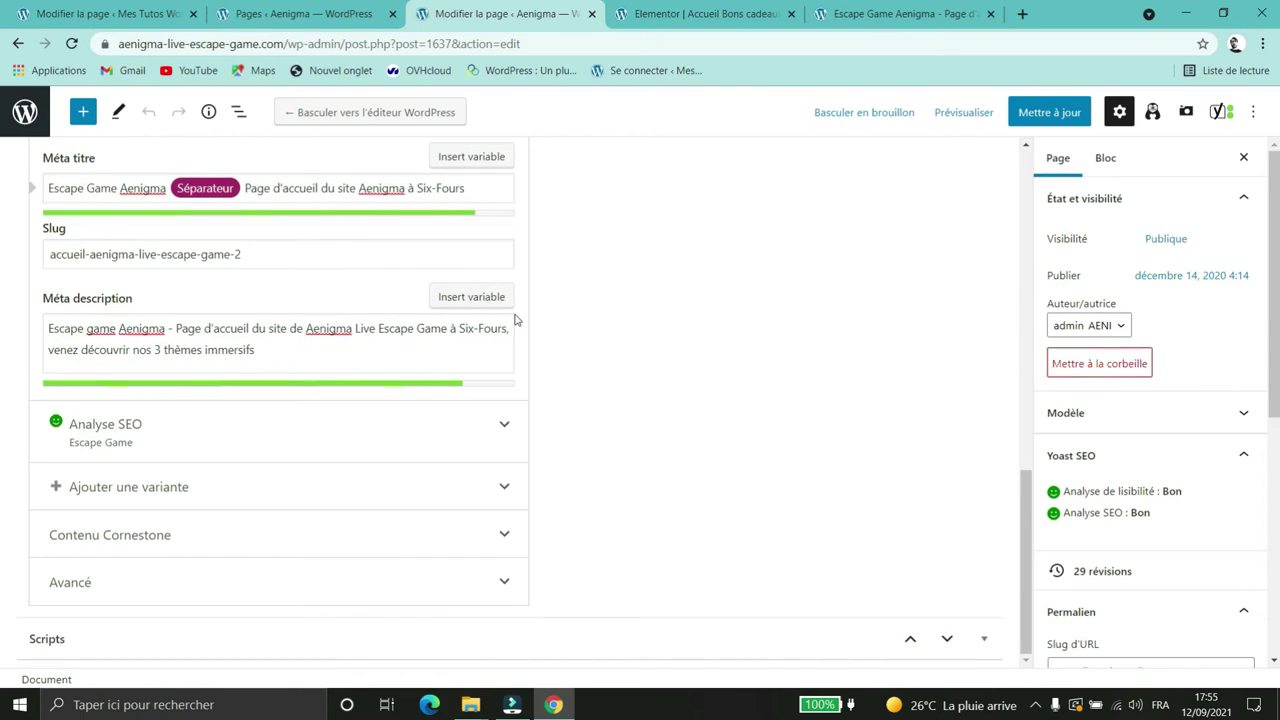
left_click(217, 500)
scroll(267, 362, "down", 2)
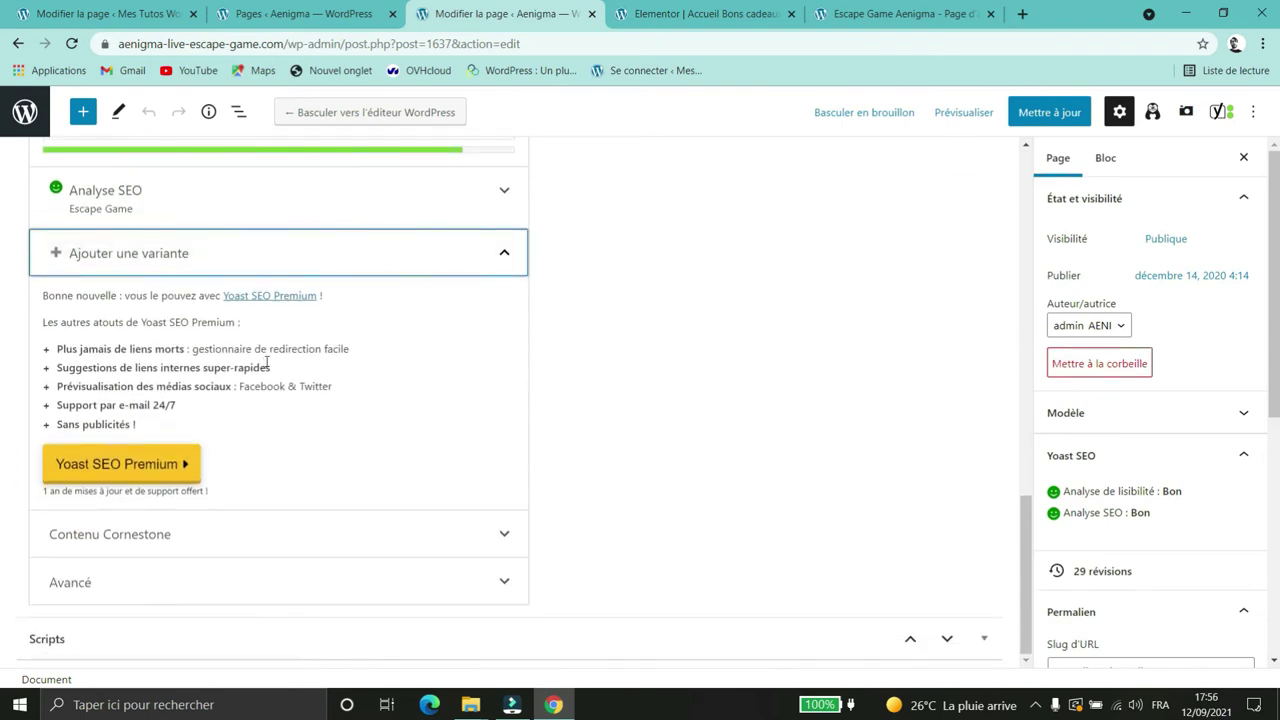
scroll(495, 415, "up", 3)
left_click(491, 420)
scroll(520, 380, "up", 2)
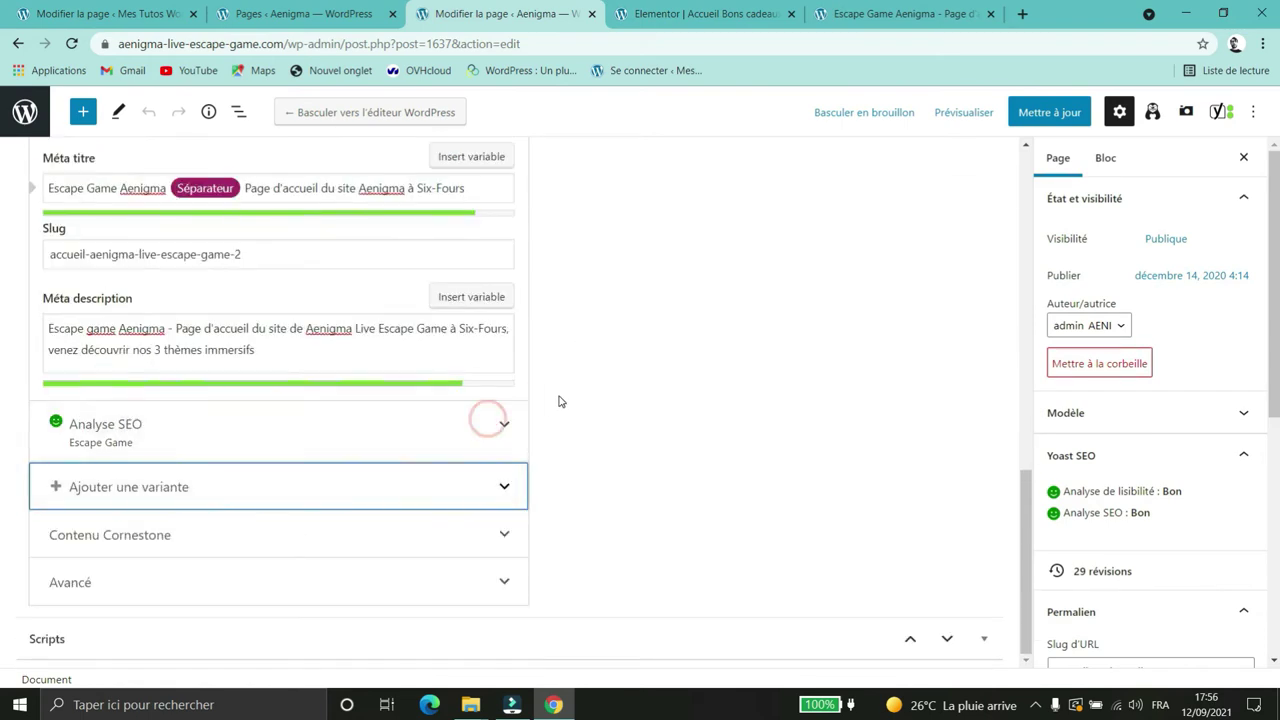
Step: Collapse and reopen the Google preview, and review the mobile result together with the title, slug and description fields
scroll(229, 334, "up", 4)
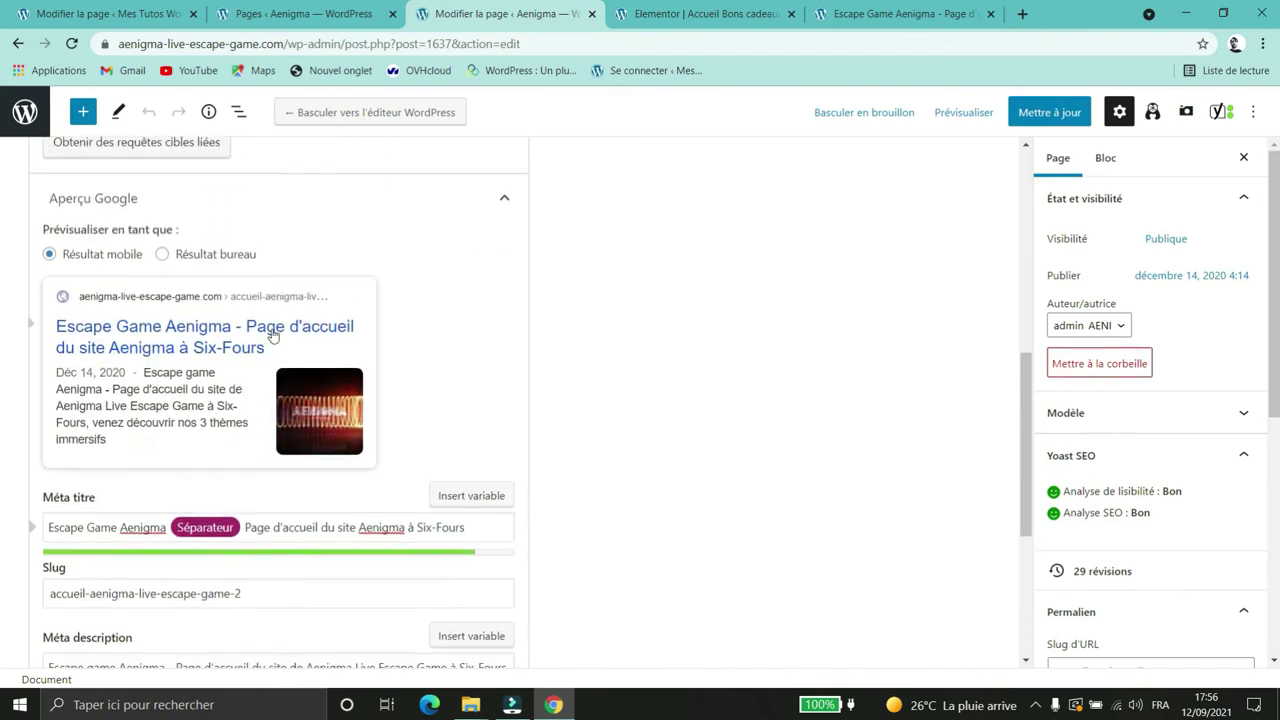
left_click(330, 366)
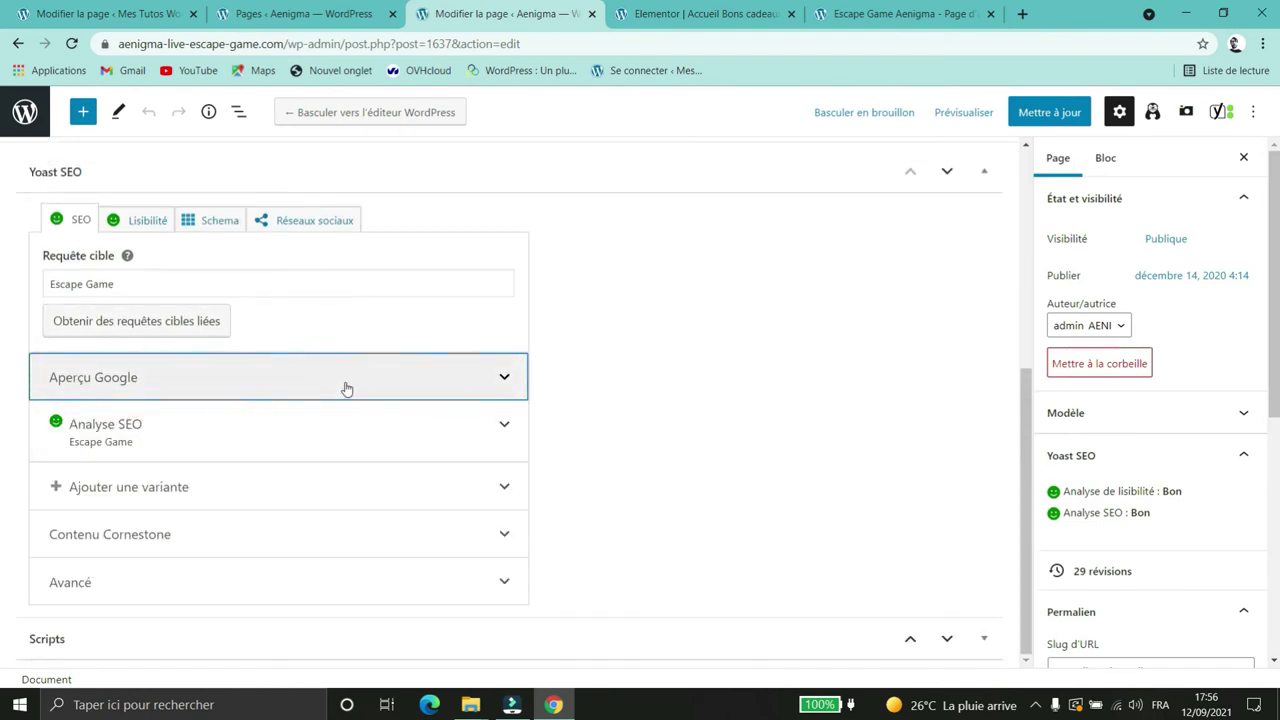
left_click(343, 380)
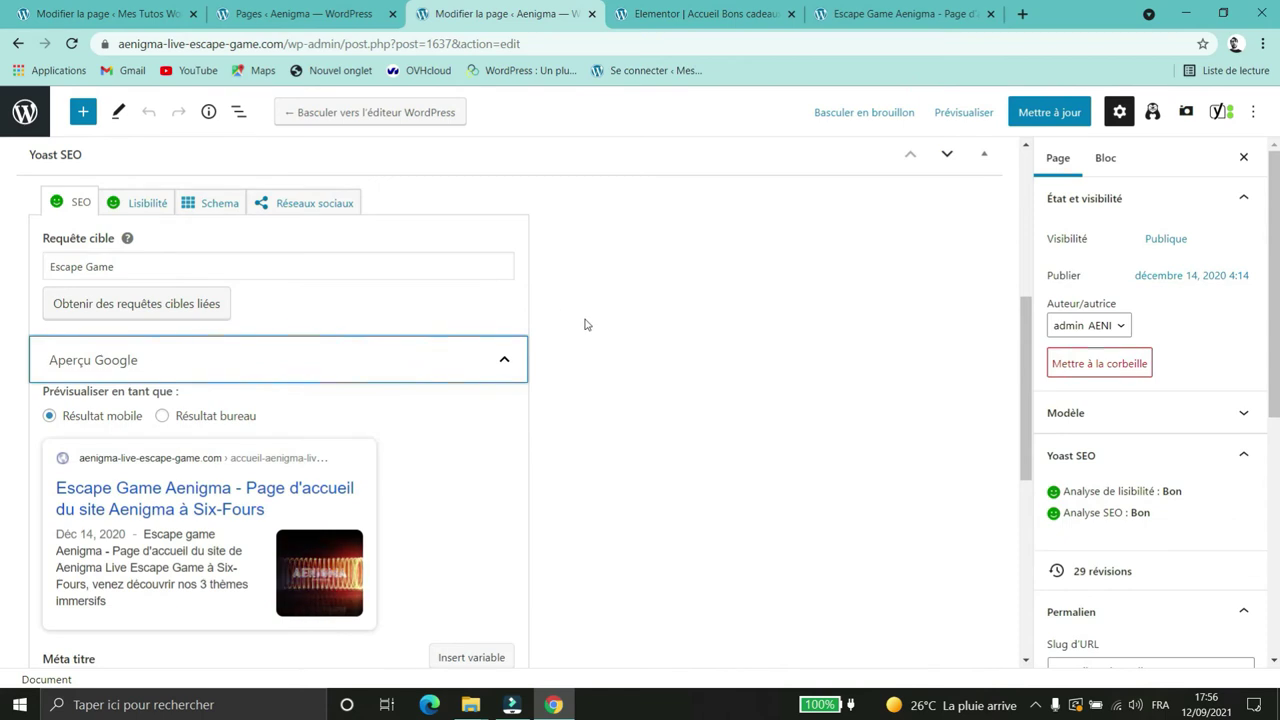
scroll(580, 330, "down", 4)
scroll(575, 337, "up", 2)
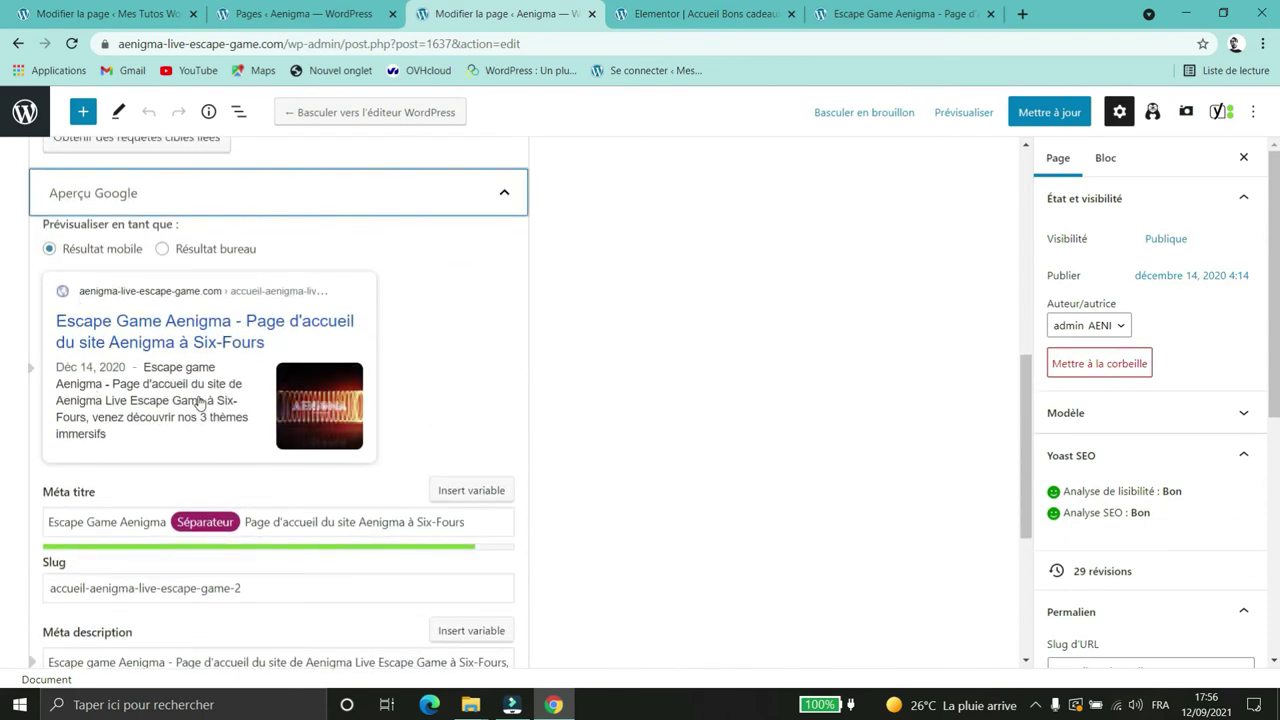
scroll(188, 305, "down", 3)
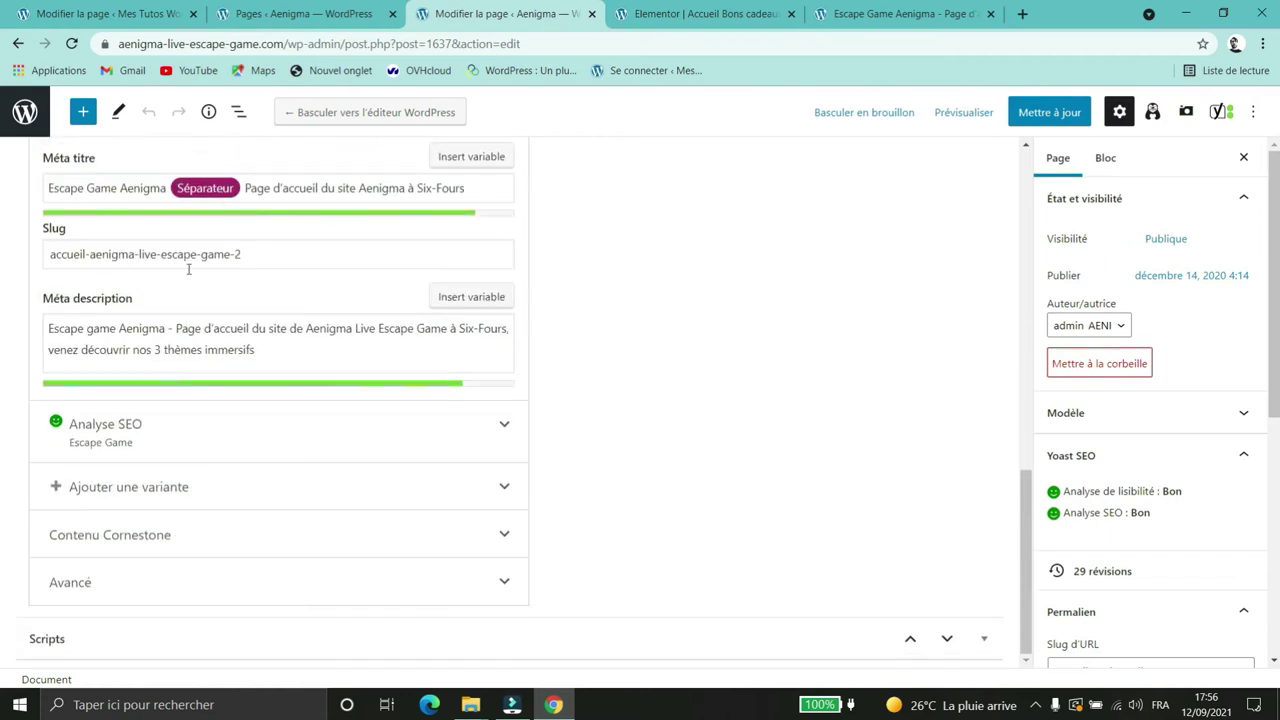
scroll(188, 268, "up", 2)
scroll(190, 278, "up", 1)
scroll(190, 290, "down", 1)
Step: Inspect the wording of the meta title and the "Escape game" keyphrase in the meta description against the preview
left_click(82, 355)
left_click_drag(82, 355, 314, 354)
left_click(466, 354)
left_click_drag(466, 355, 366, 356)
left_click(310, 524)
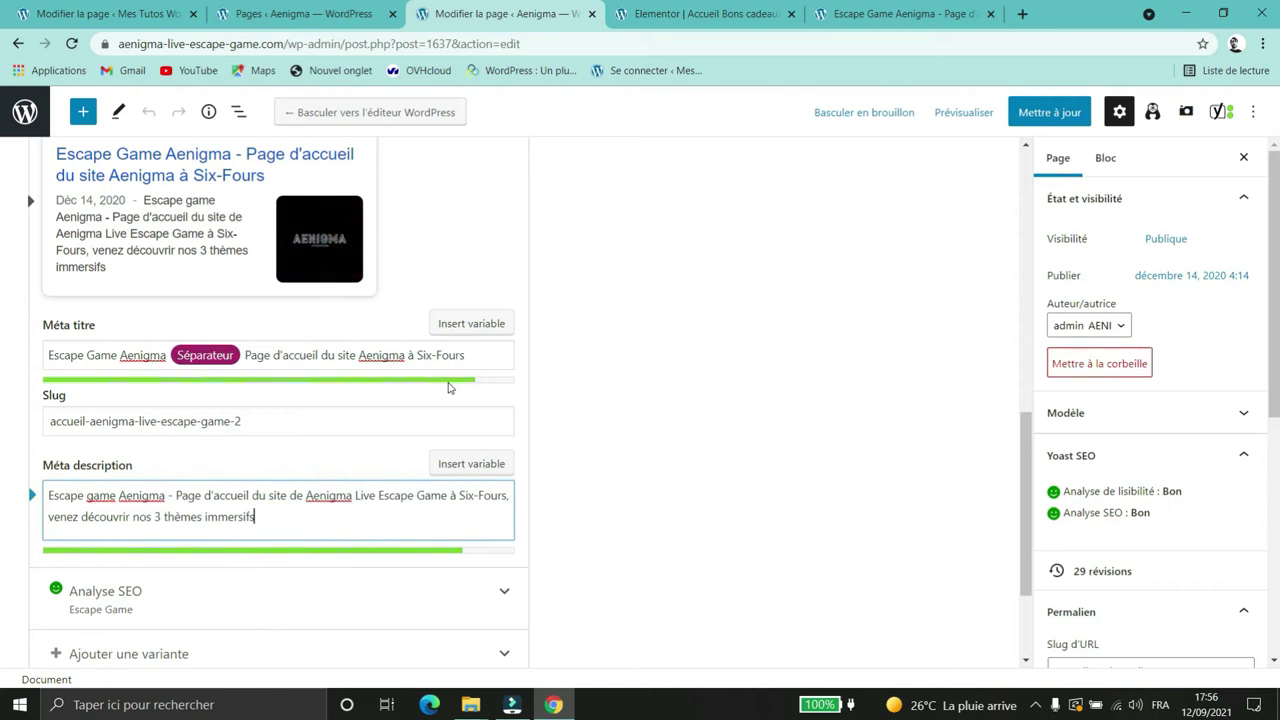
left_click_drag(116, 495, 63, 495)
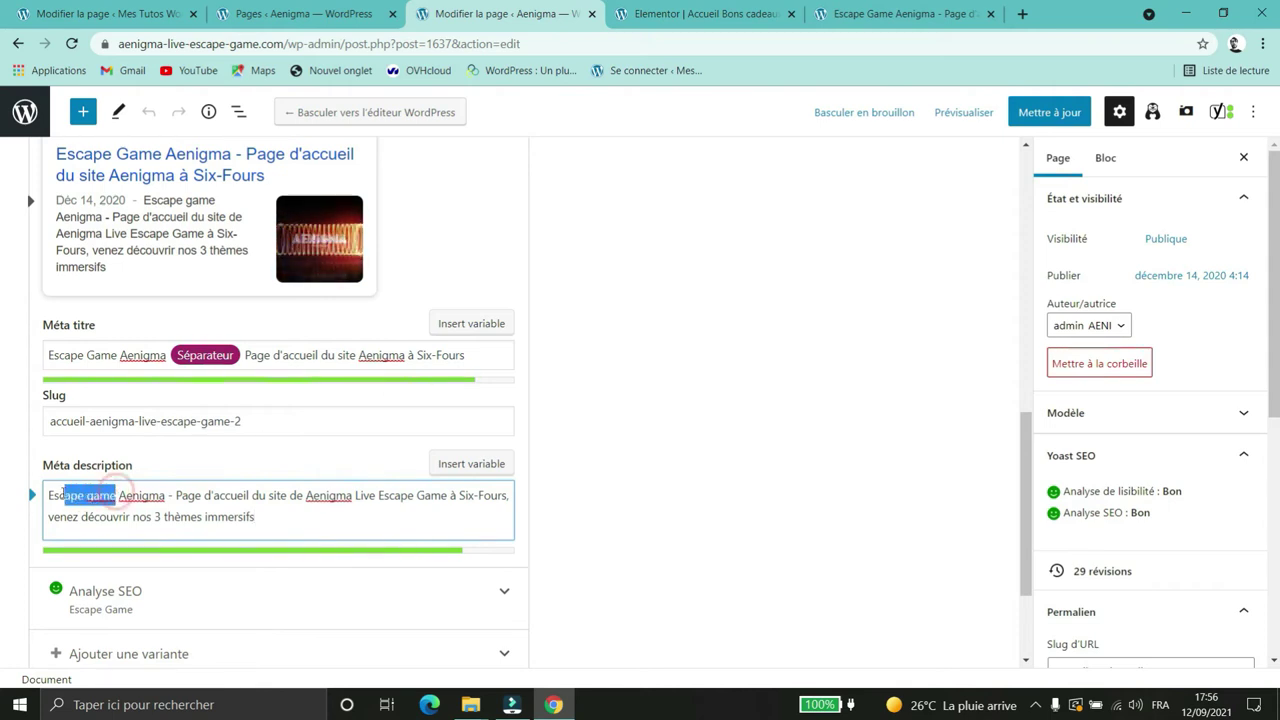
scroll(178, 282, "up", 2)
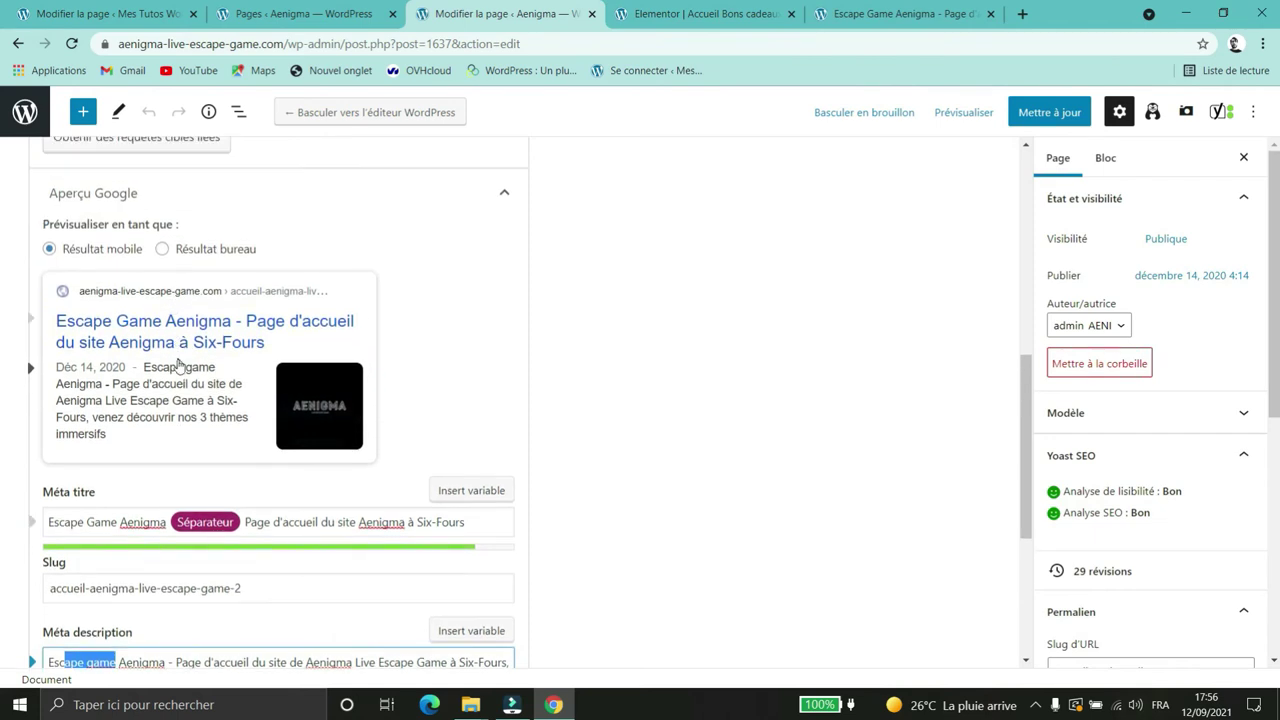
scroll(210, 396, "down", 1)
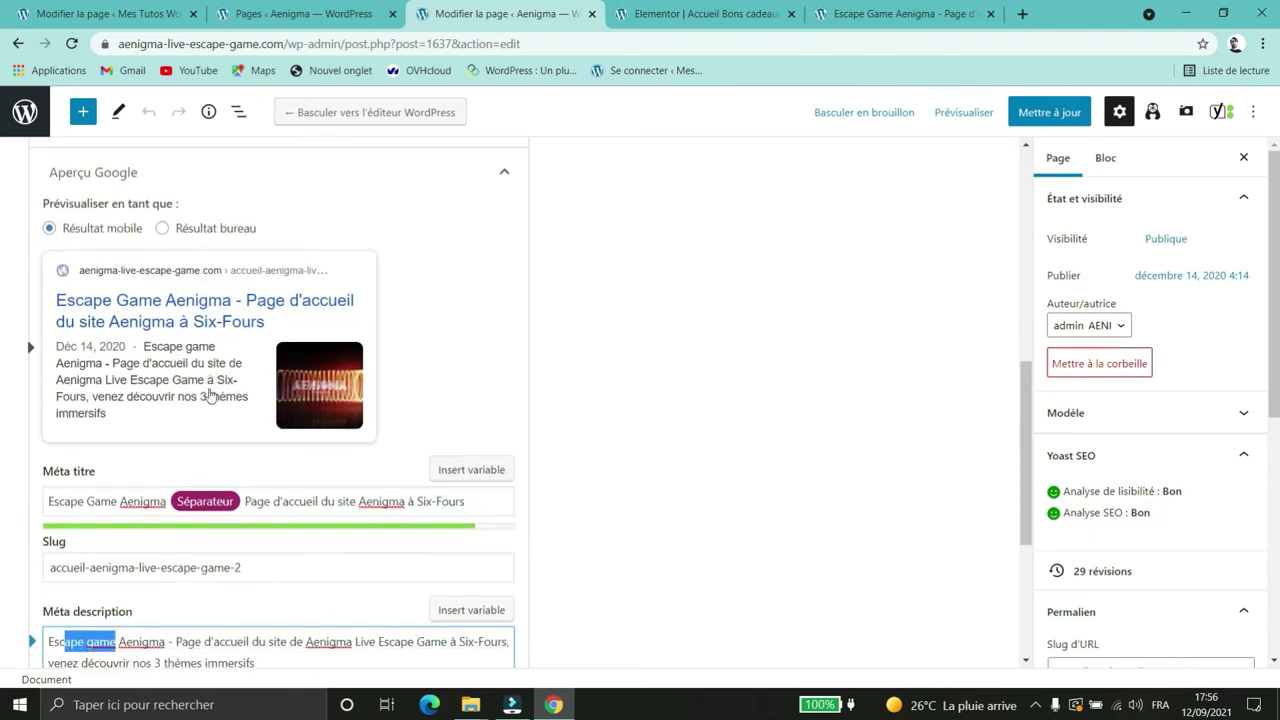
Step: Collapse the Google preview, expand Analyse SEO, and examine its problems, improvements and already optimised items
scroll(210, 396, "up", 2)
left_click(225, 395)
left_click(493, 453)
scroll(646, 442, "down", 3)
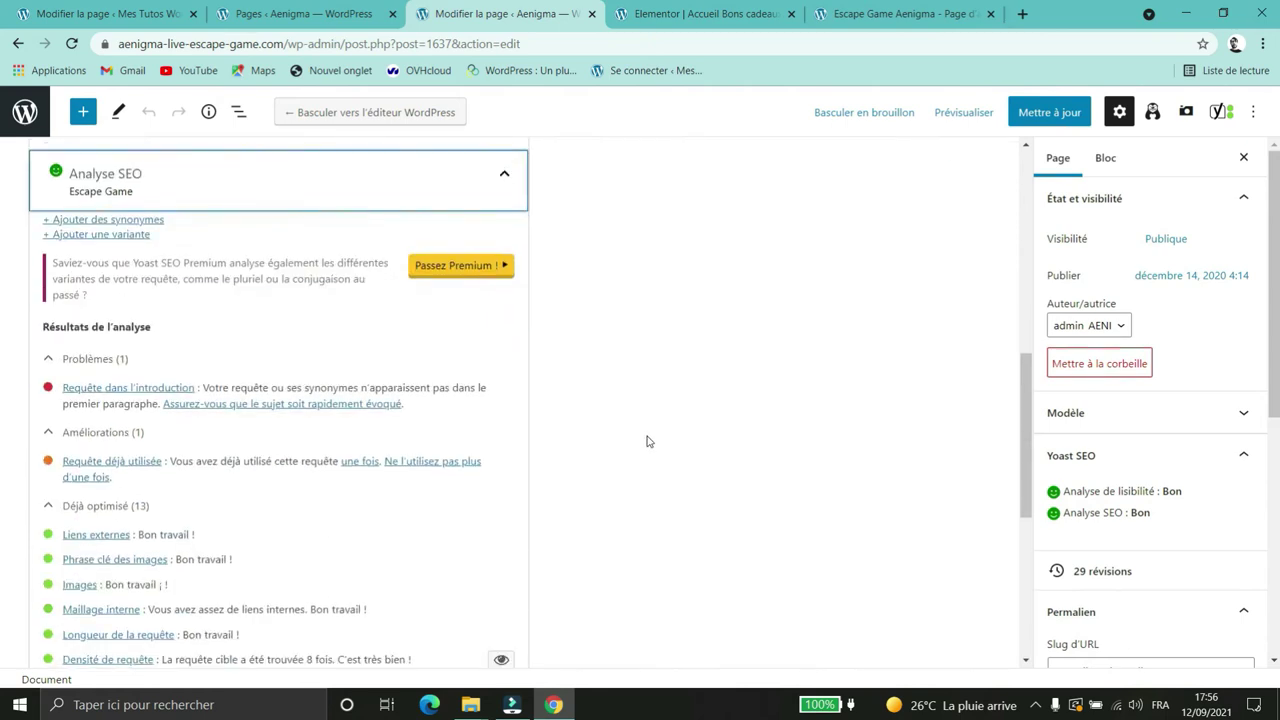
scroll(154, 280, "down", 2)
scroll(183, 255, "down", 3)
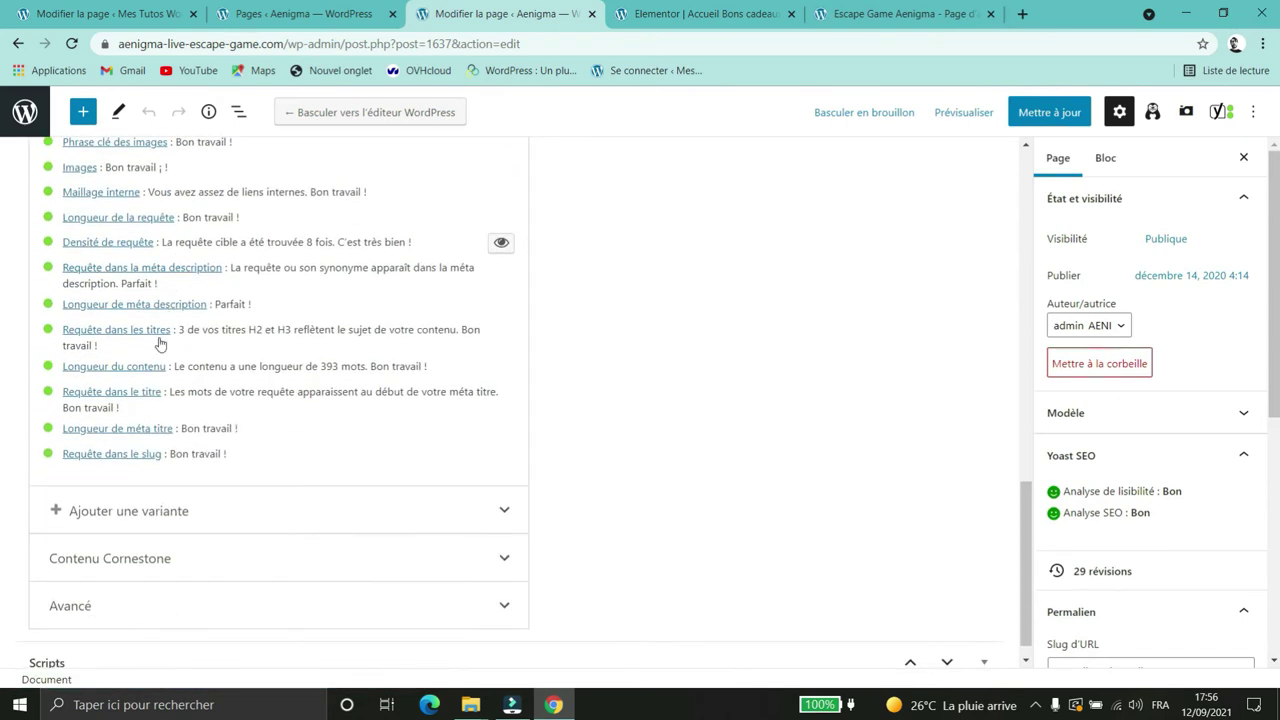
scroll(160, 344, "up", 3)
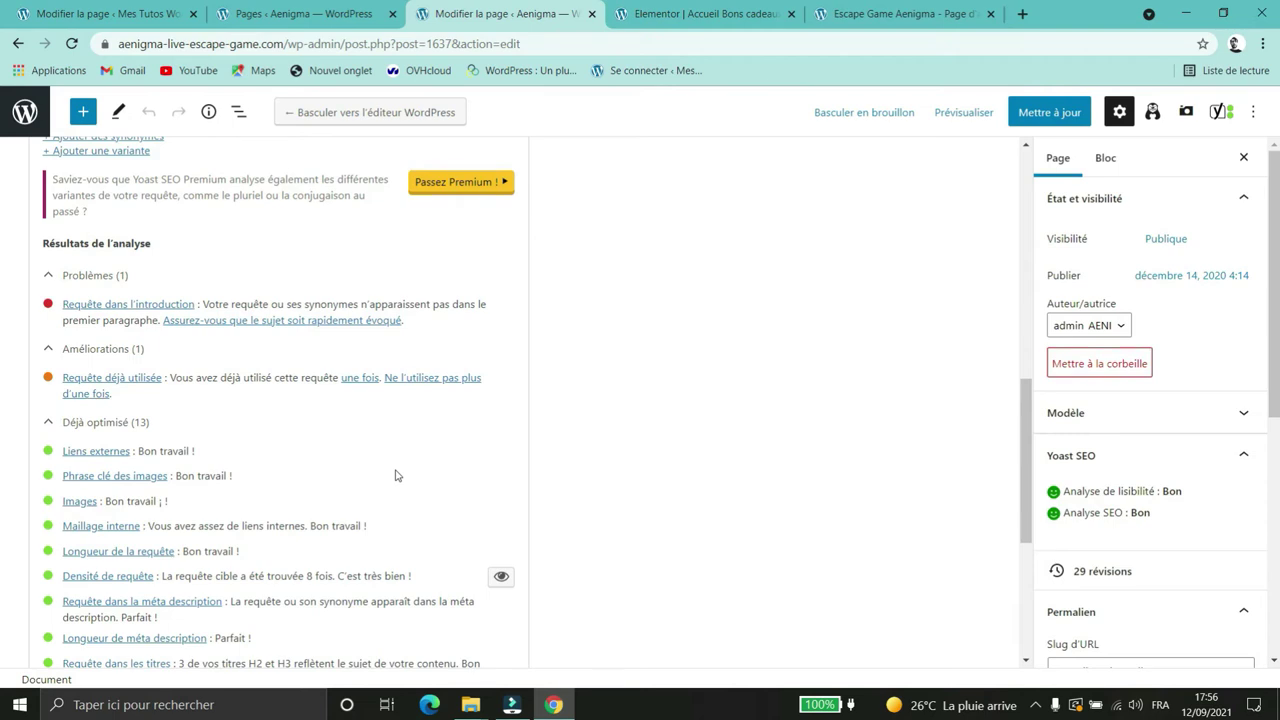
scroll(271, 406, "up", 4)
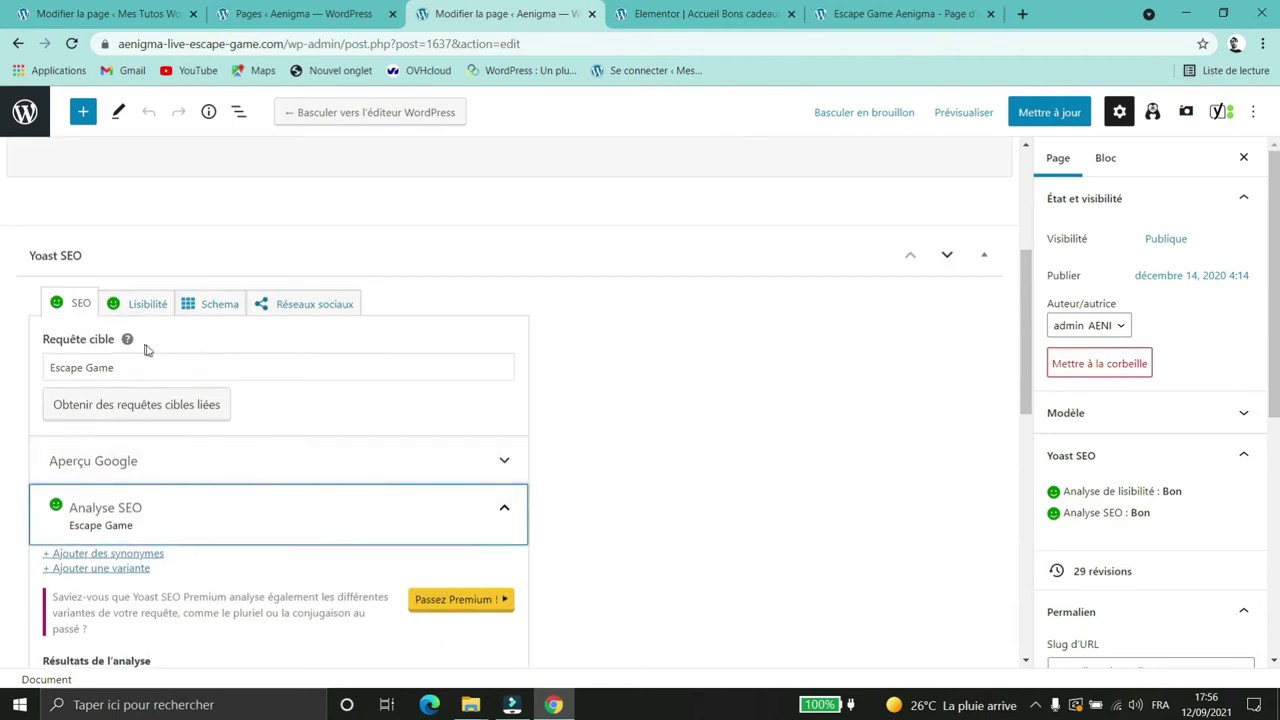
Step: Examine the "Requête dans l'introduction" problem in the SEO analysis and compare it with the introductory content of the live Aenigma home page
scroll(214, 403, "down", 3)
scroll(165, 503, "down", 1)
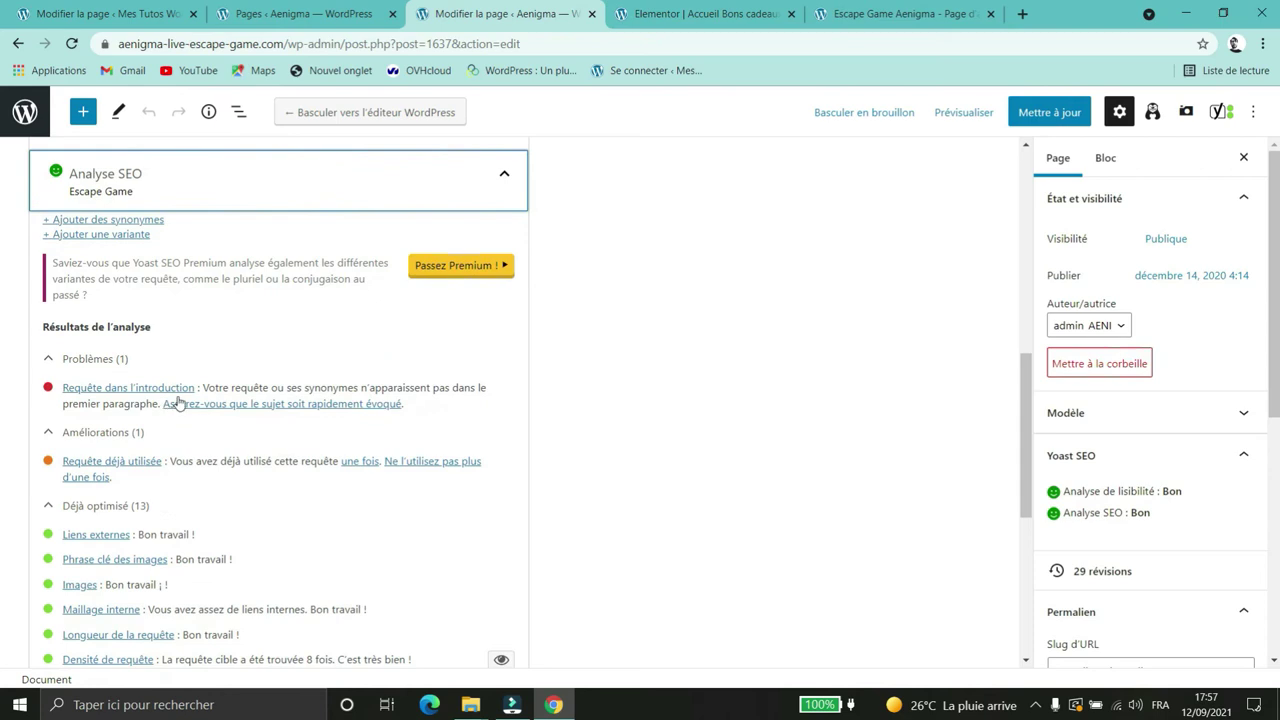
left_click(897, 14)
scroll(1025, 418, "down", 3)
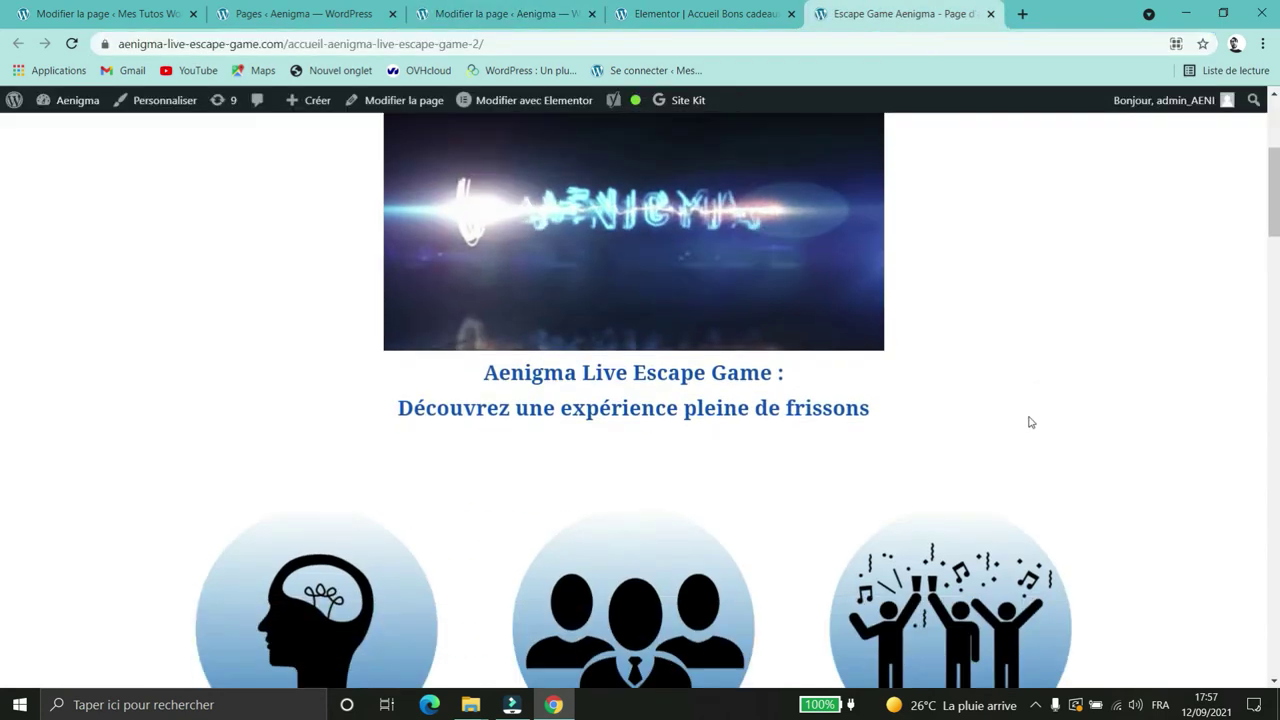
scroll(590, 342, "up", 2)
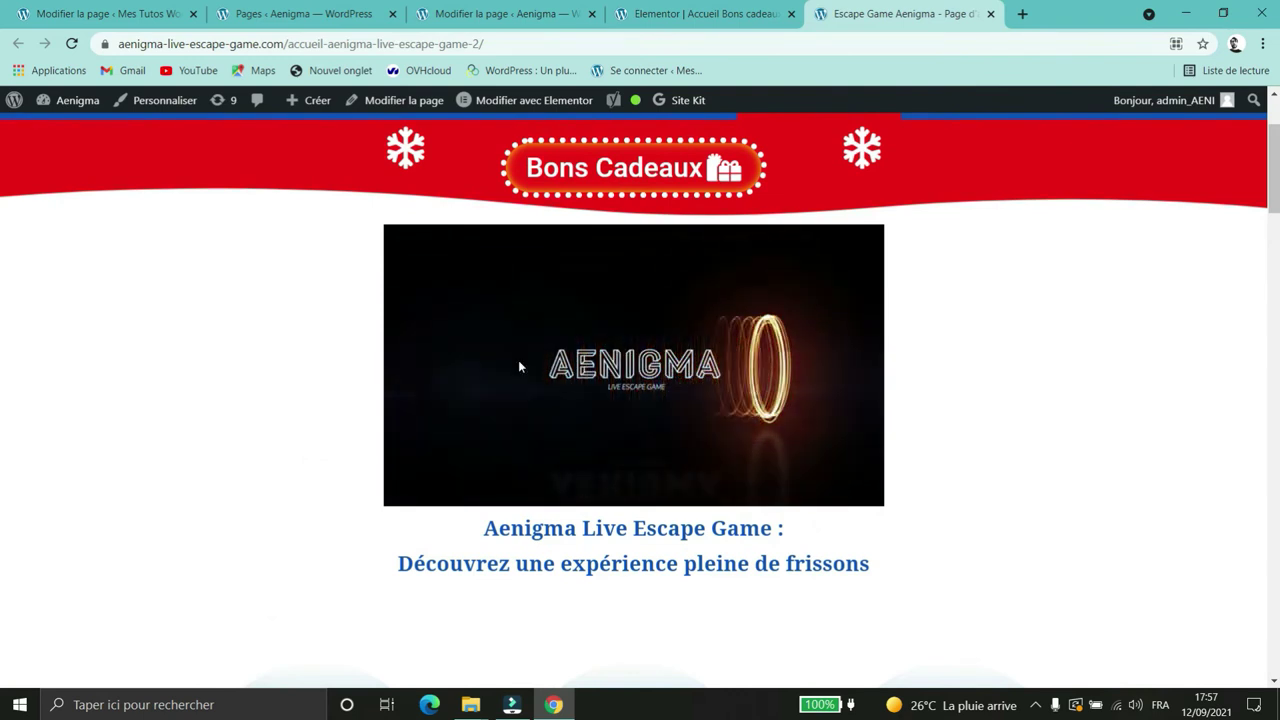
scroll(980, 351, "down", 3)
left_click_drag(900, 312, 808, 288)
left_click(806, 279)
double_click(775, 278)
left_click(926, 271)
left_click(705, 14)
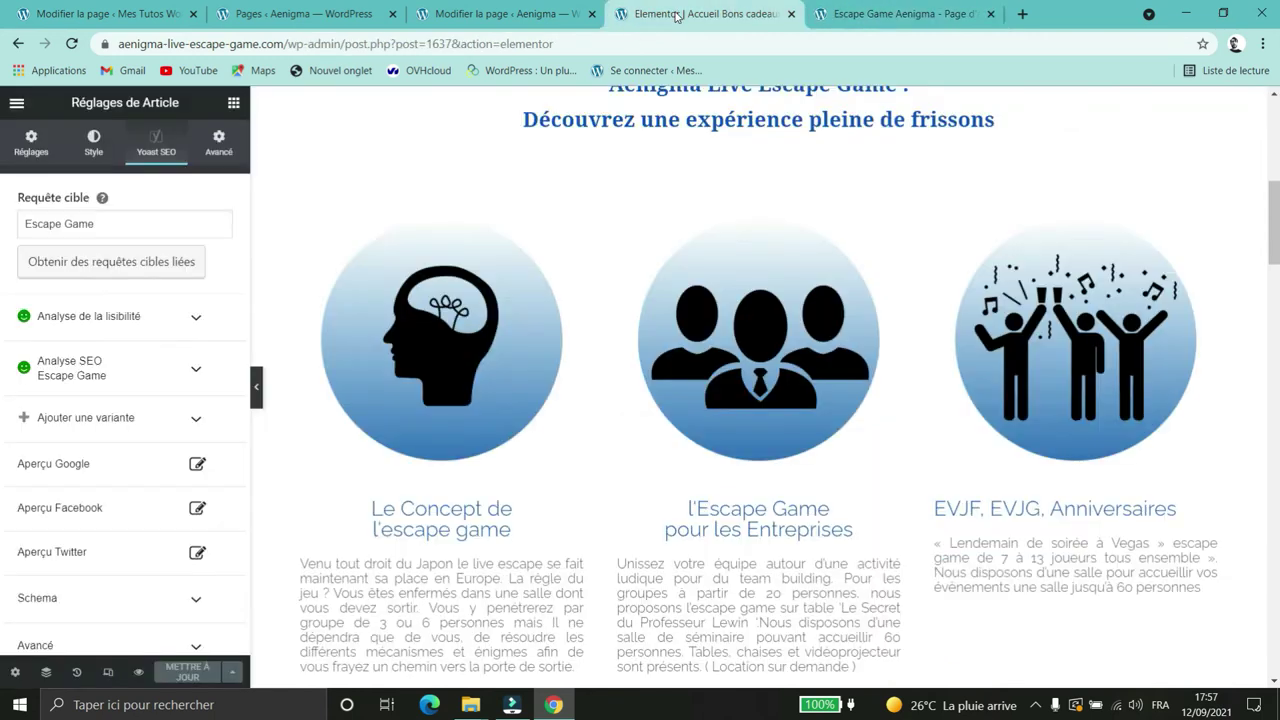
left_click(880, 14)
Step: Return to the page editor and examine the "Requête déjà utilisée" improvement together with the target keyphrase field
left_click(561, 14)
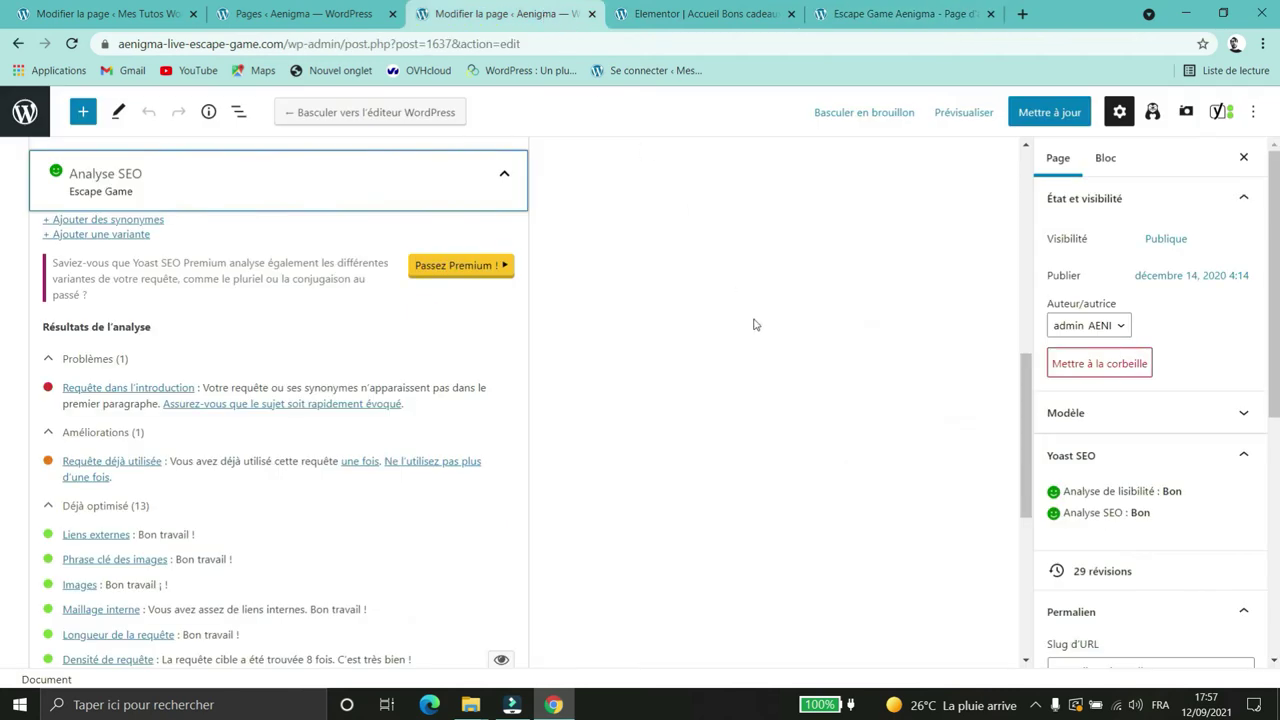
scroll(287, 331, "down", 1)
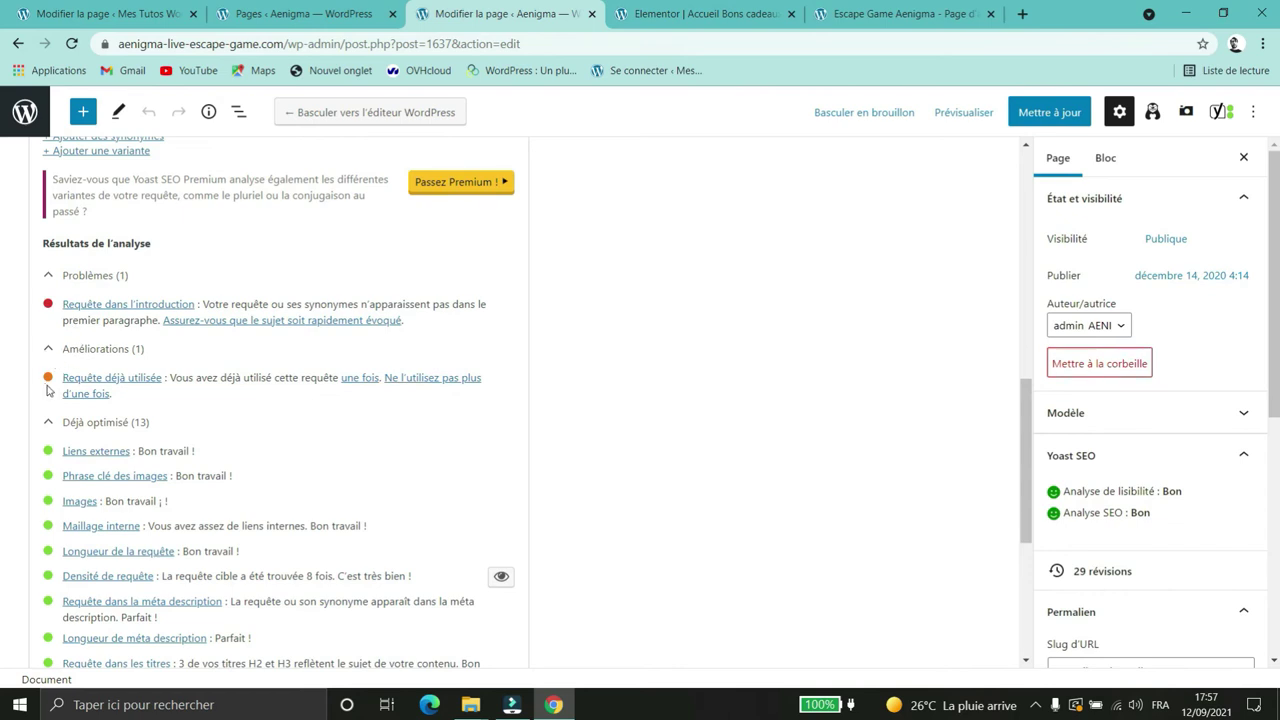
left_click_drag(170, 377, 487, 386)
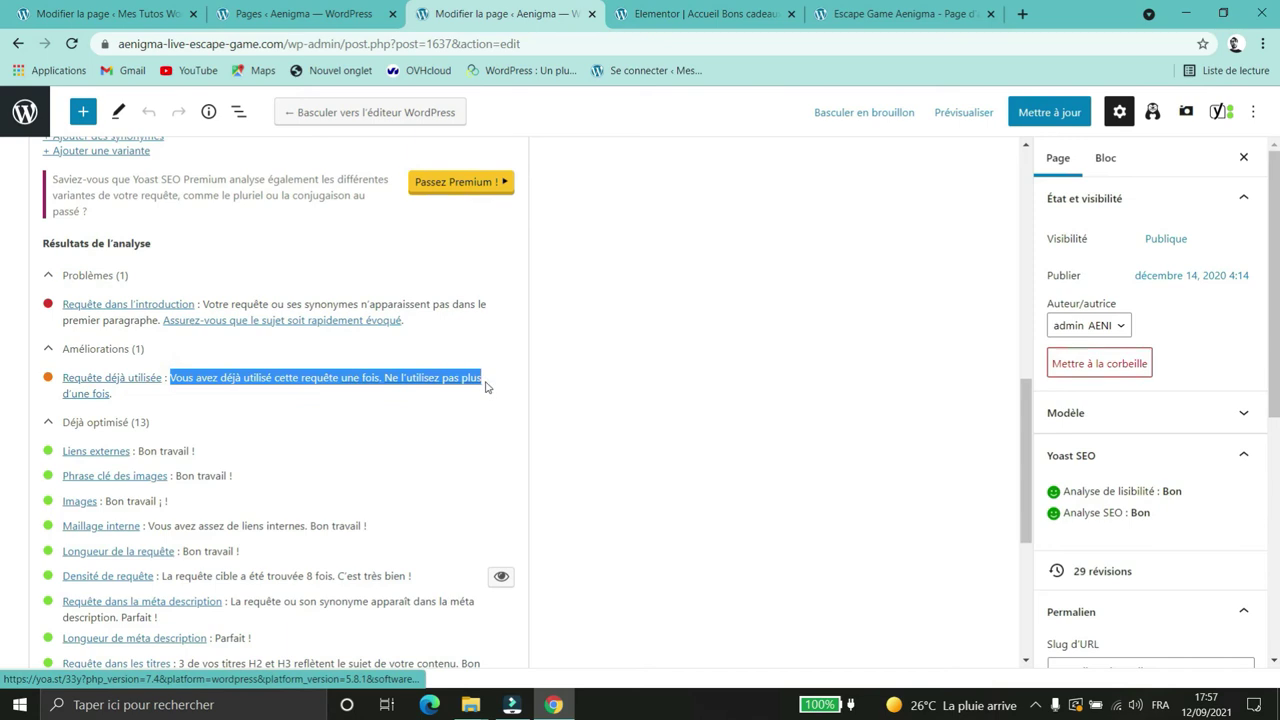
left_click(300, 401)
scroll(305, 395, "up", 3)
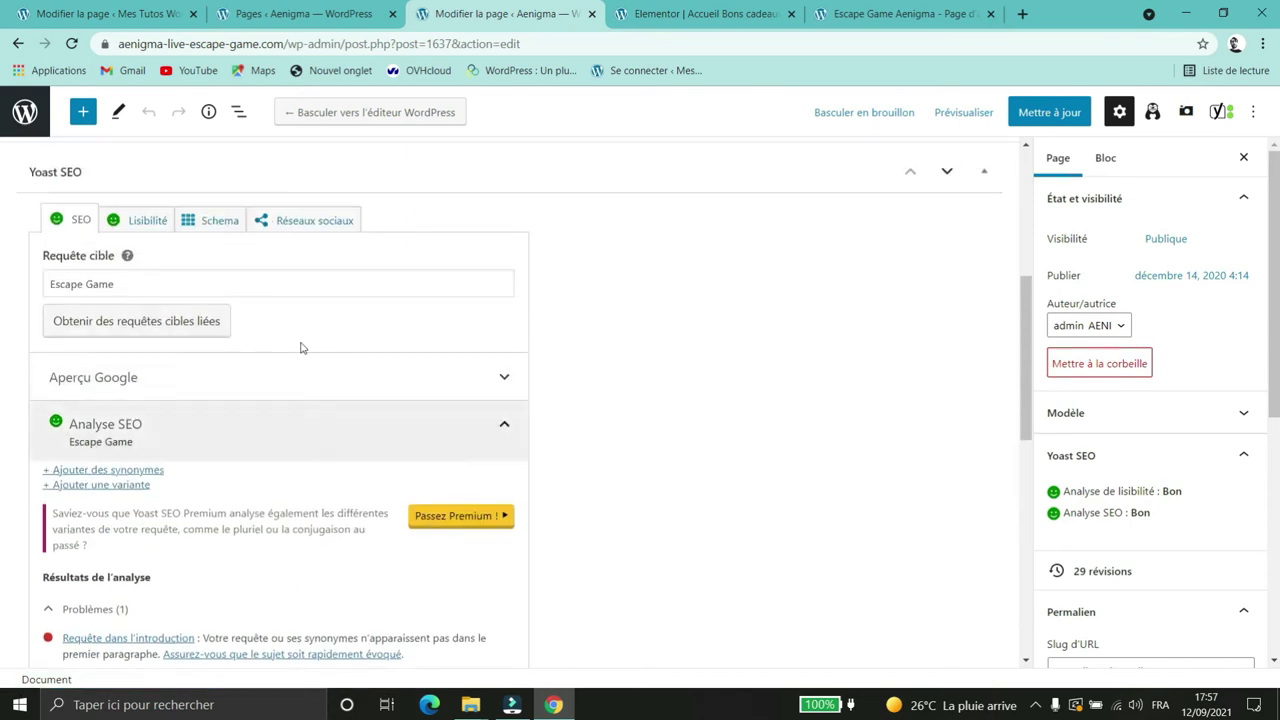
triple_click(234, 282)
left_click(706, 294)
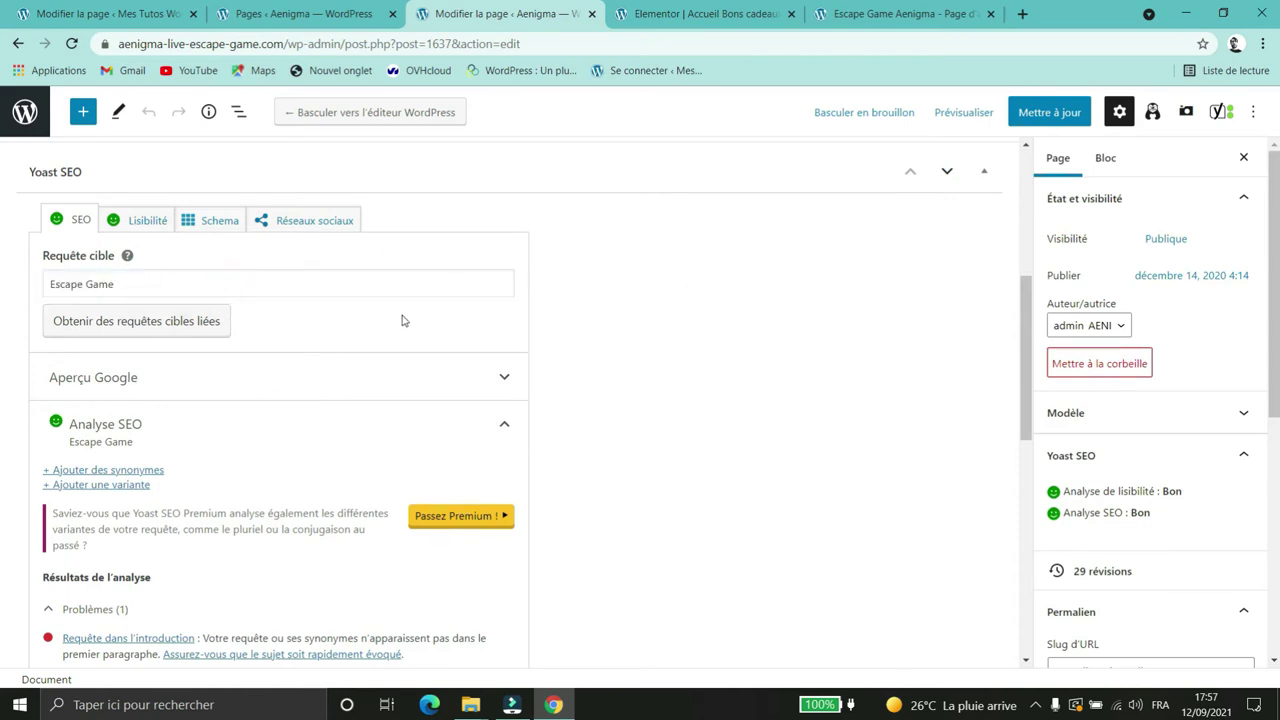
scroll(403, 320, "down", 3)
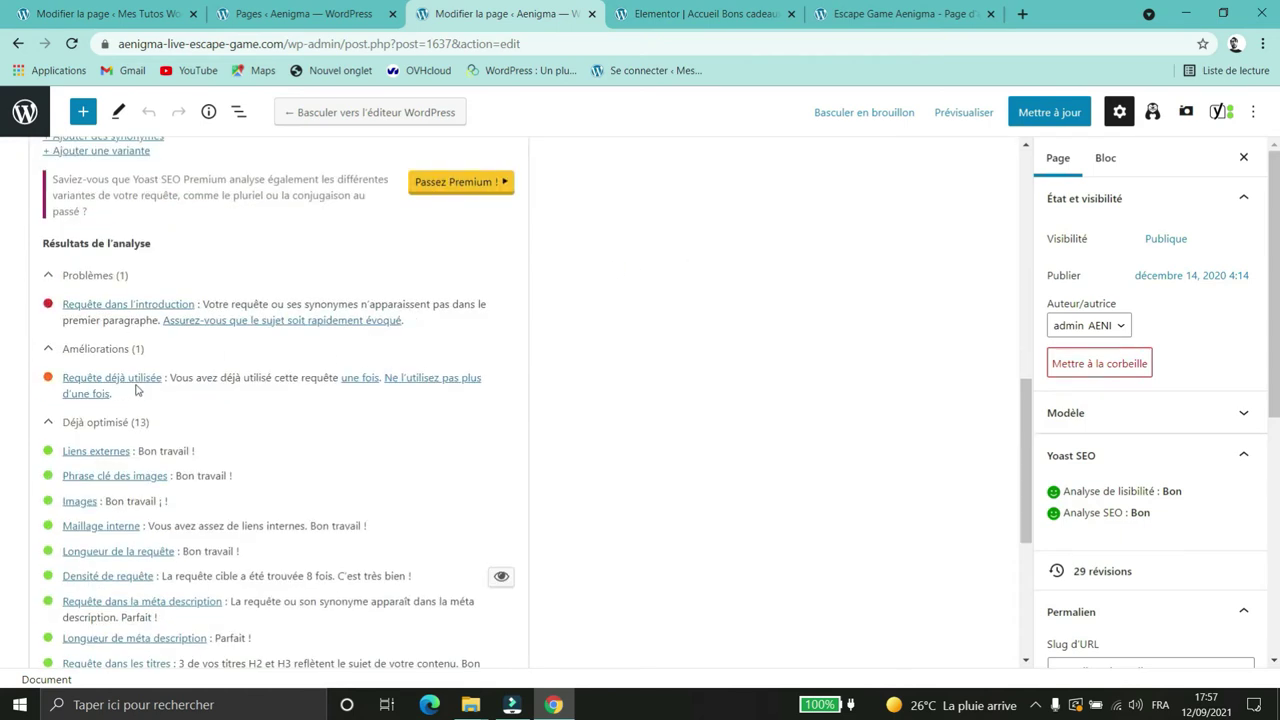
Step: Collapse the Améliorations and Problèmes groups and inspect the "Liens externes" item among the already optimised results
left_click(48, 352)
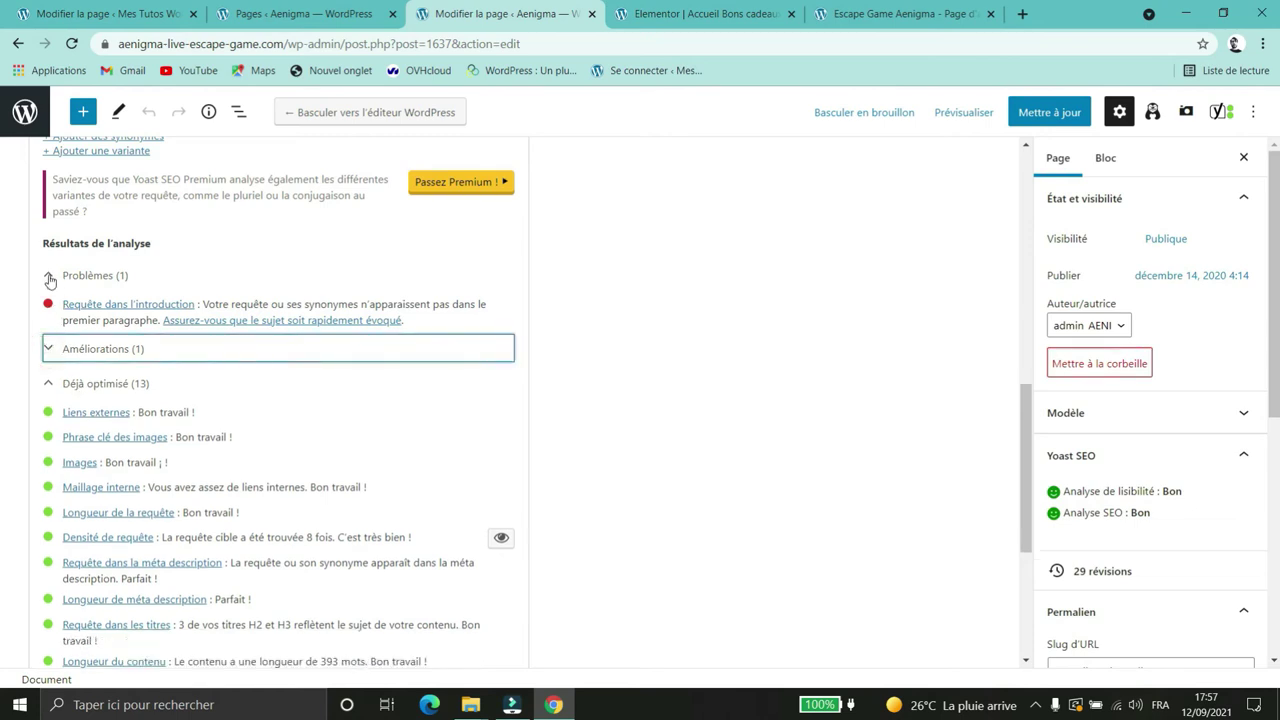
left_click(48, 276)
scroll(294, 328, "down", 1)
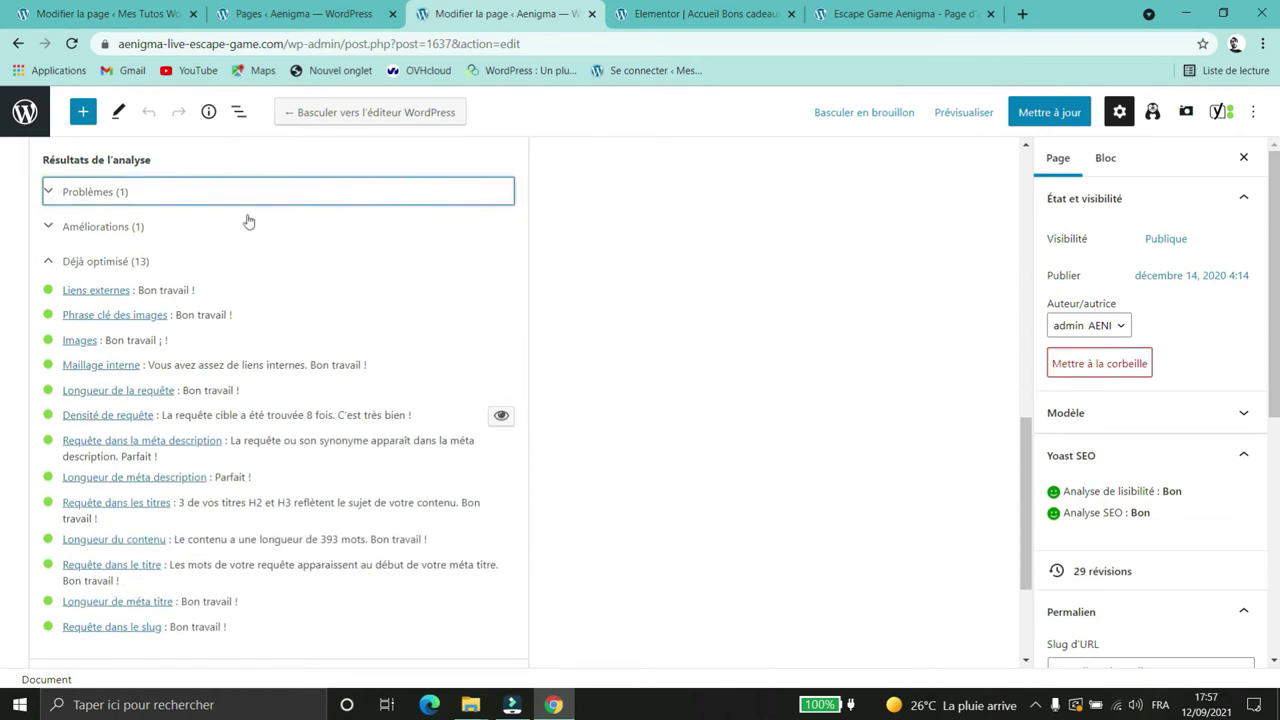
left_click_drag(62, 290, 130, 290)
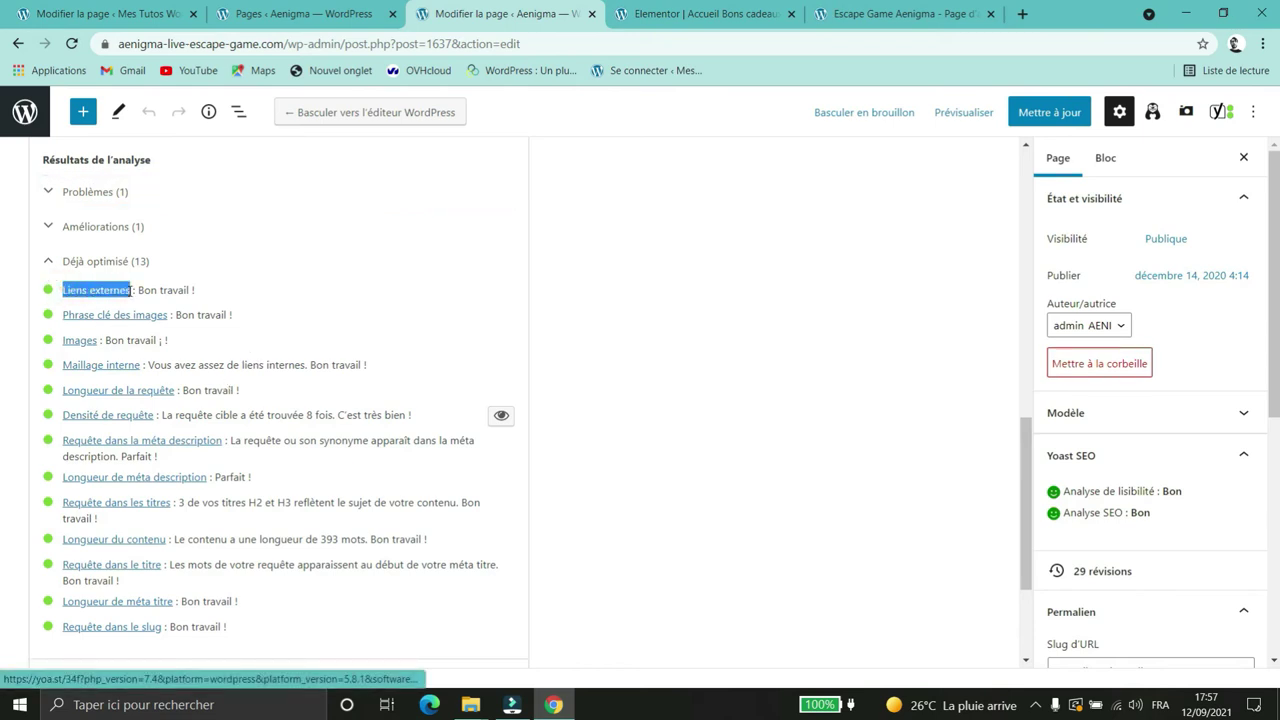
left_click(179, 290)
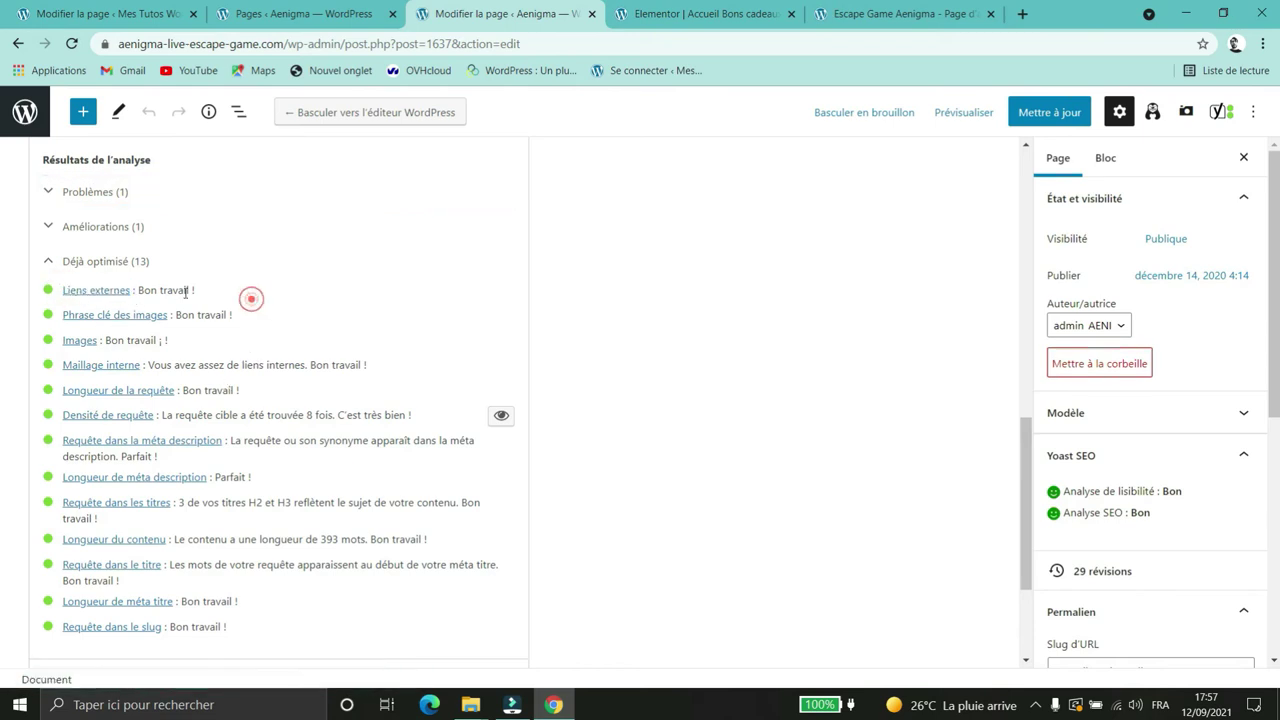
Step: Check the external social network links near the footer of the live home page, and return to the page editor's SEO analysis
left_click(884, 22)
scroll(822, 266, "down", 3)
scroll(820, 270, "down", 15)
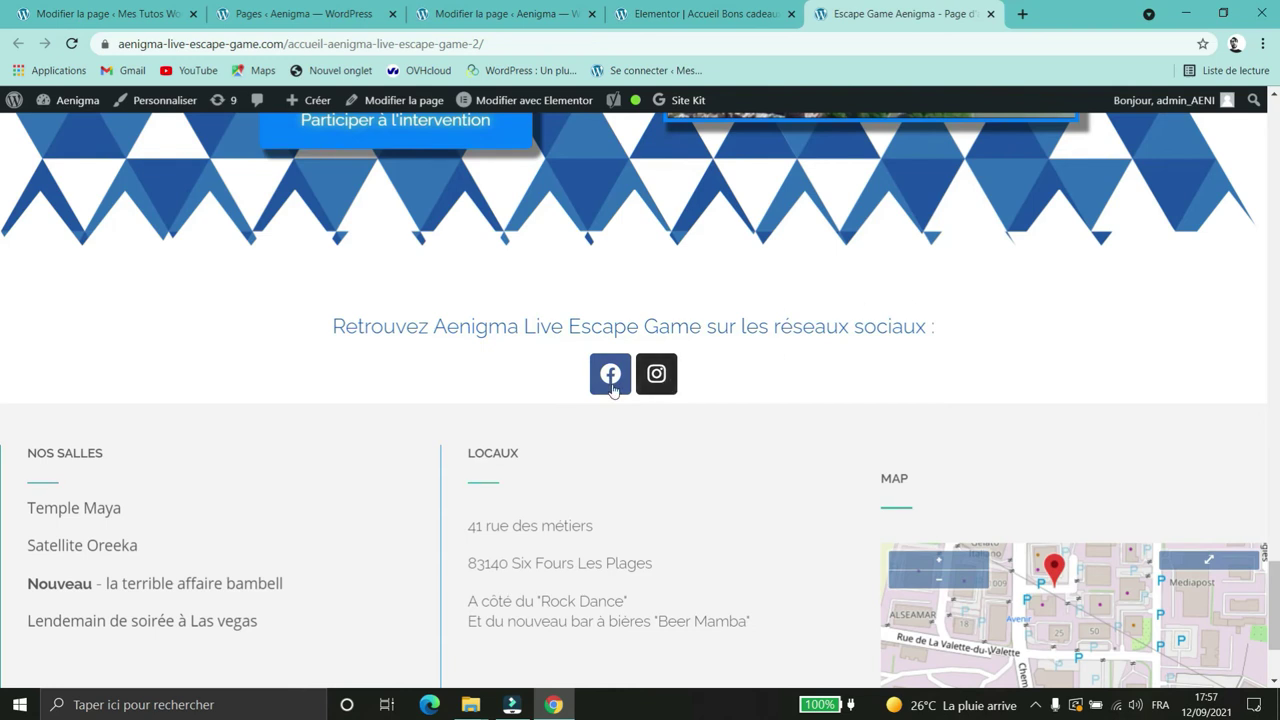
left_click(498, 19)
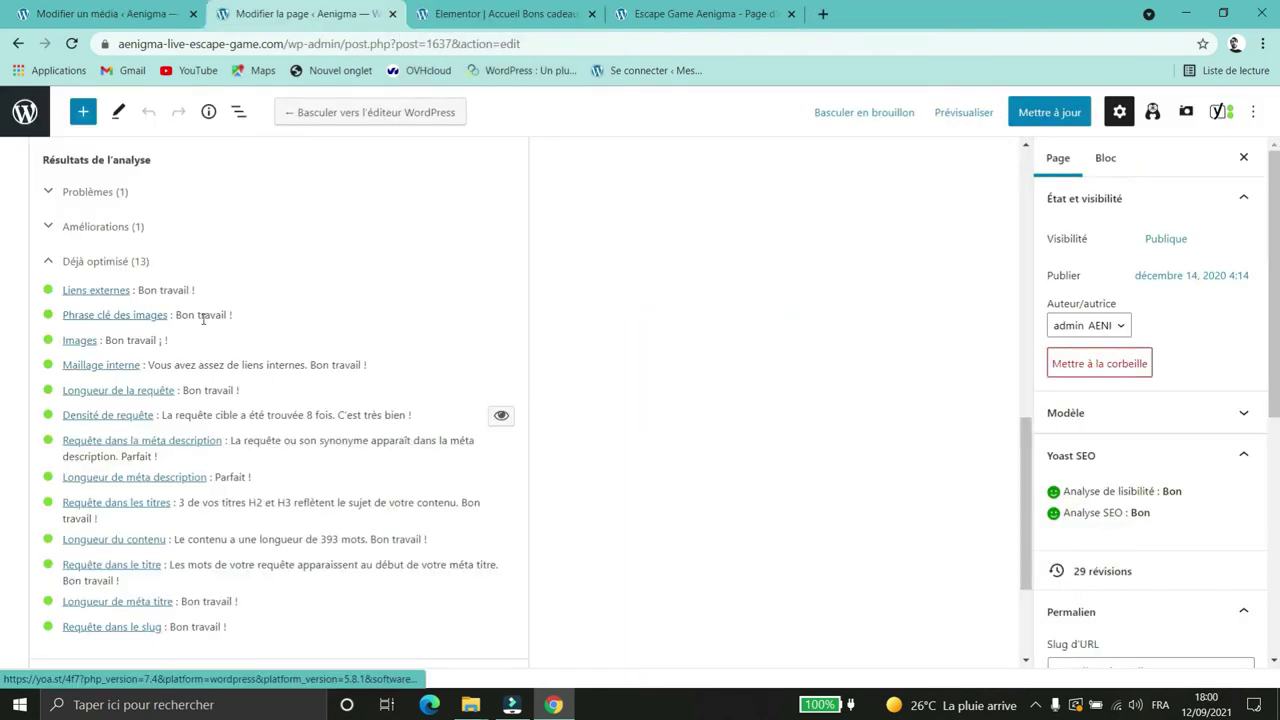
Step: Review the "Phrase clé des images" item, and inspect the alternative text of the astronaut image on its media edit page
left_click_drag(232, 312, 298, 305)
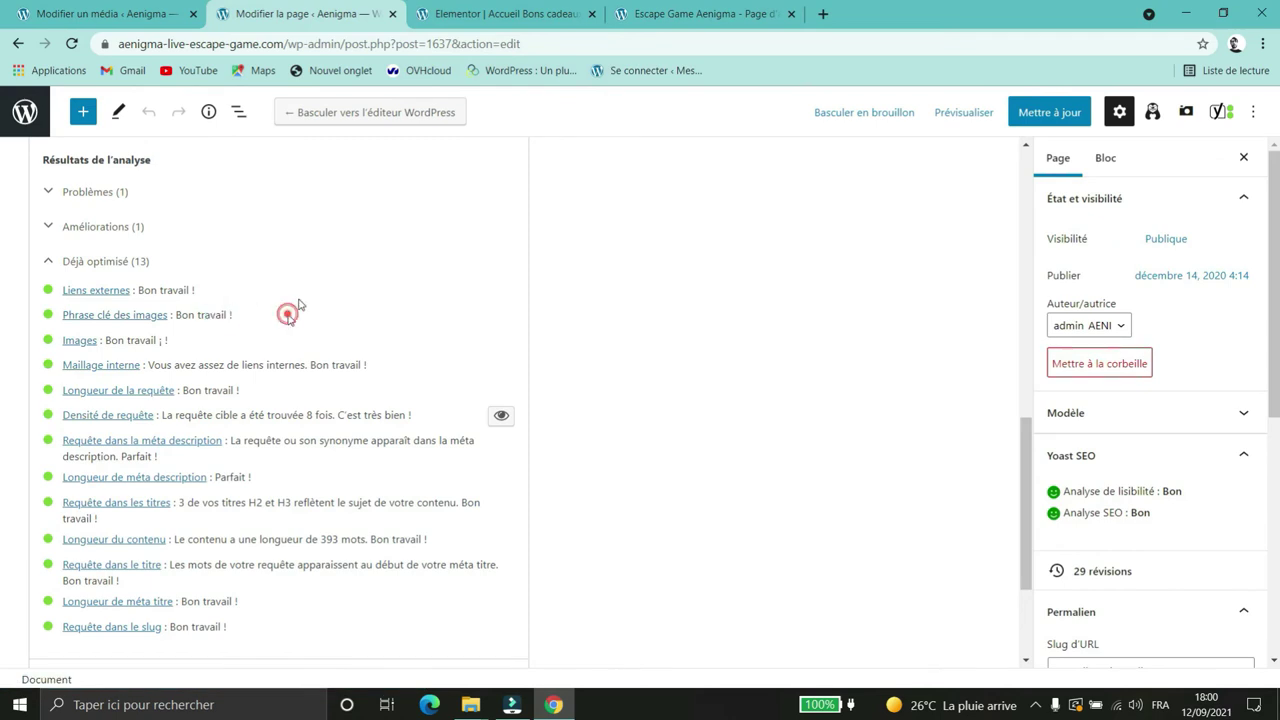
left_click(147, 13)
left_click(923, 471)
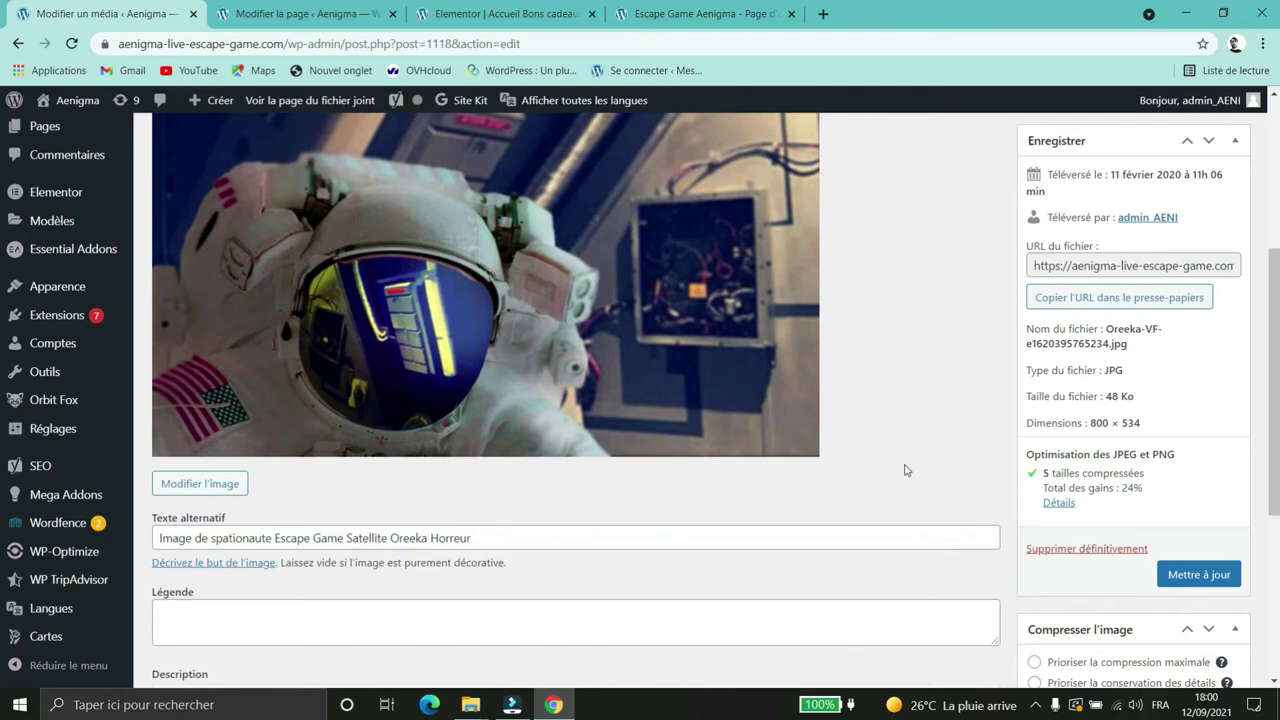
scroll(482, 385, "up", 3)
scroll(595, 346, "down", 3)
left_click_drag(156, 538, 501, 527)
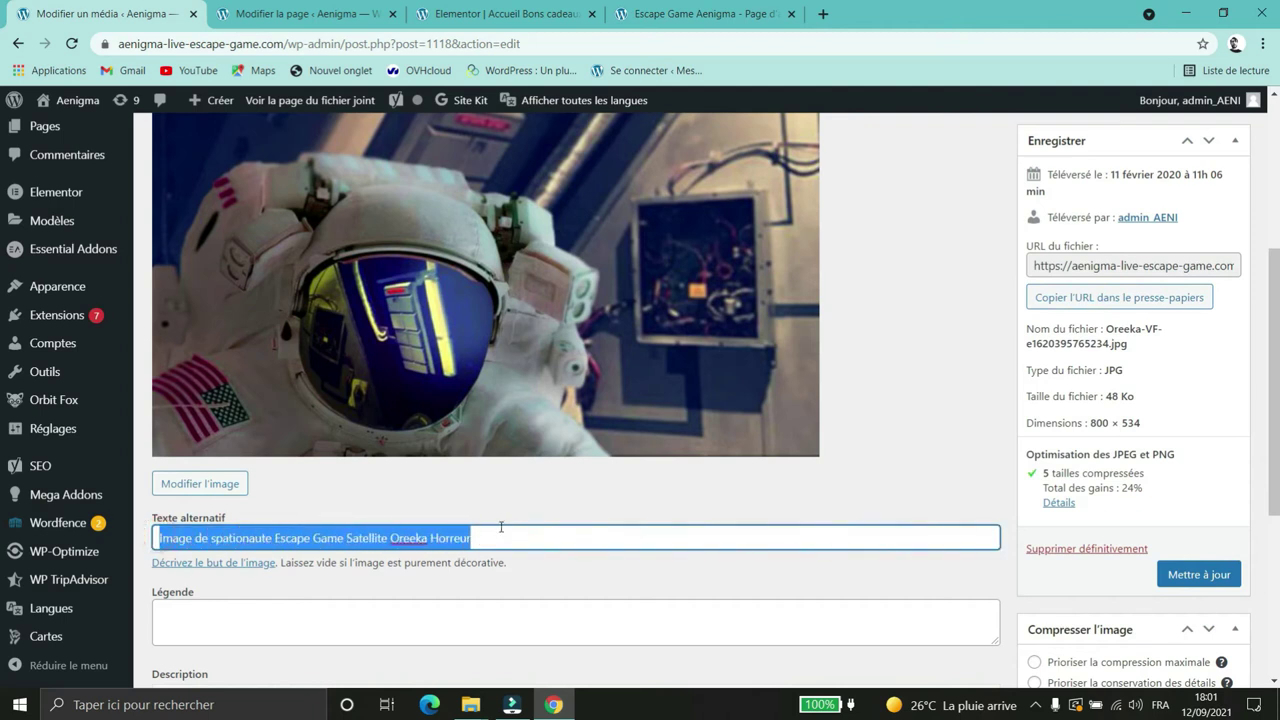
left_click(504, 536)
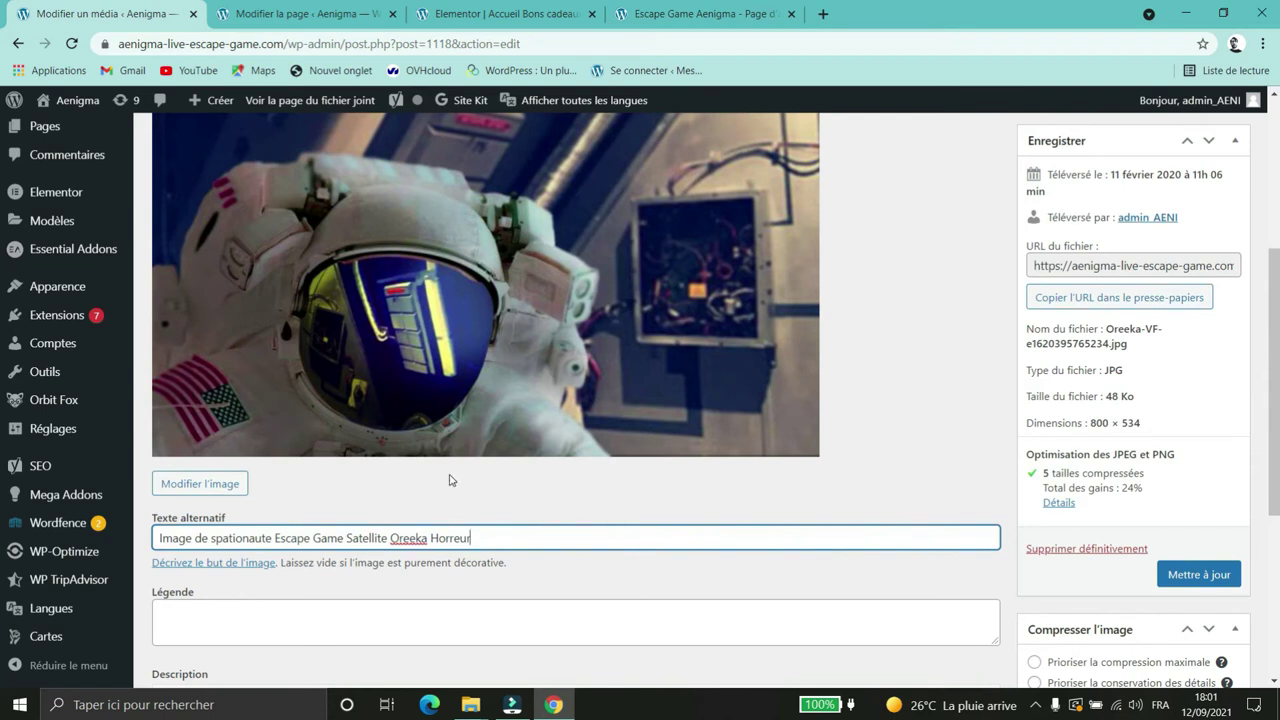
left_click_drag(482, 534, 229, 537)
left_click(503, 527)
Step: Search Google for "image google reverse search" in a new browser tab and open the Google Images result
left_click(823, 14)
type("image google reverse")
key("Down")
key("Return")
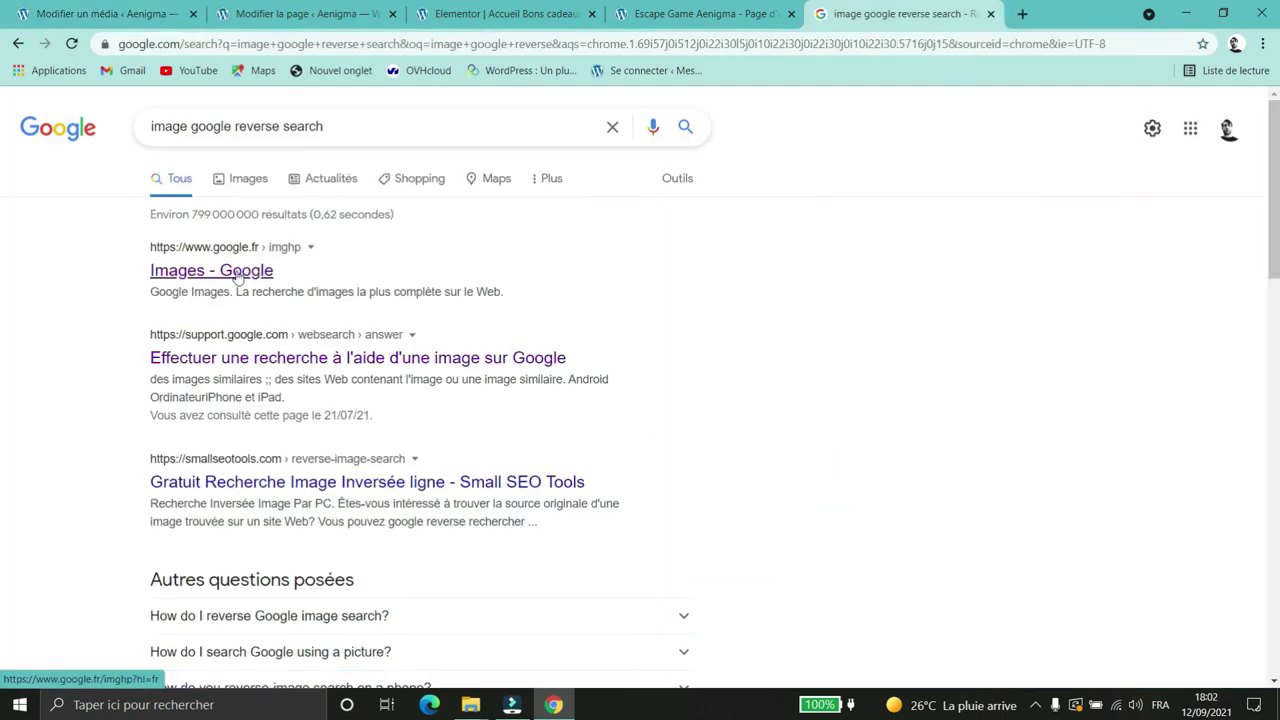
left_click(238, 274)
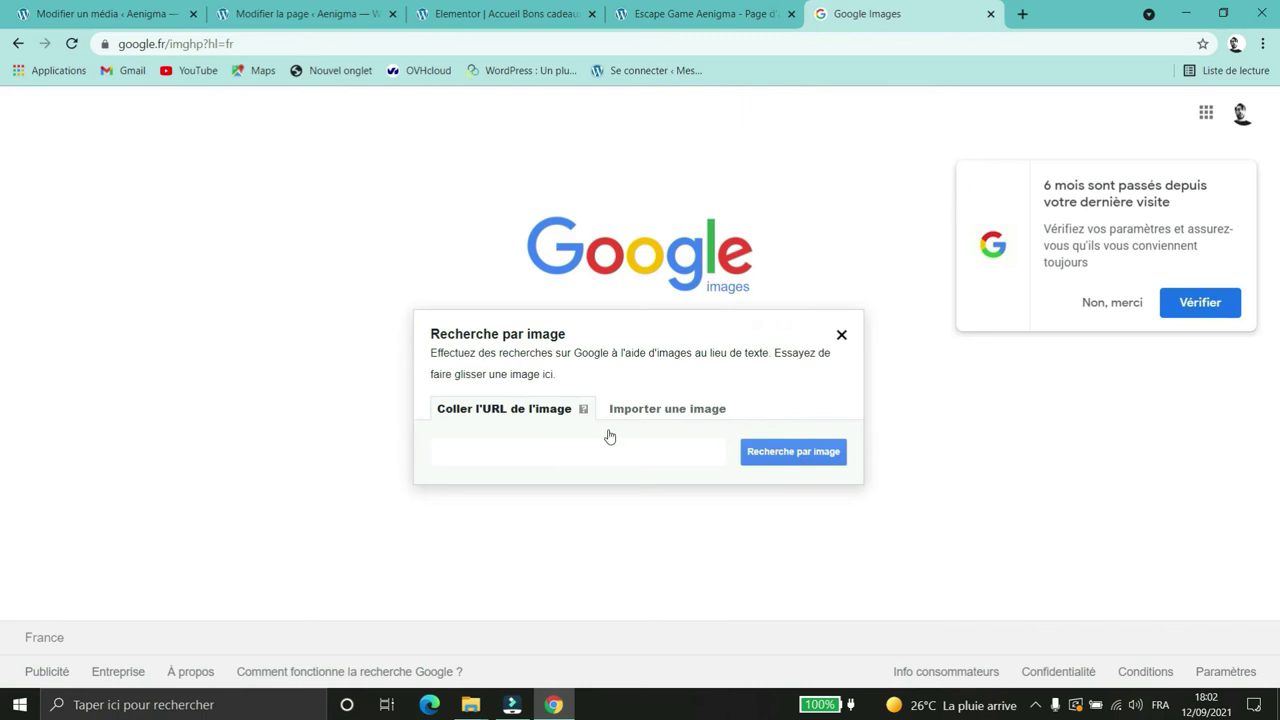
Step: Run a search by image using the uploaded file mineral-water-1532300_1280.jpg from the Téléchargements > Formation Site > Alcools folder
left_click(645, 409)
left_click(494, 451)
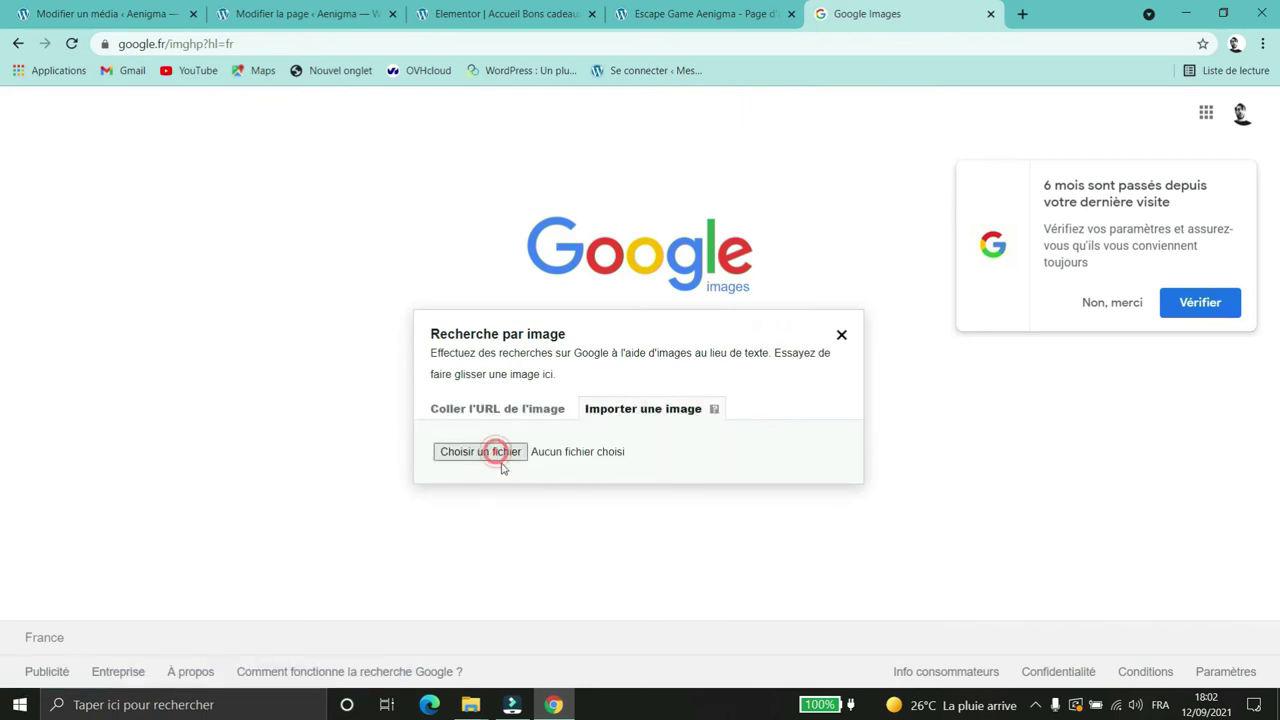
scroll(686, 410, "down", 5)
scroll(688, 414, "down", 10)
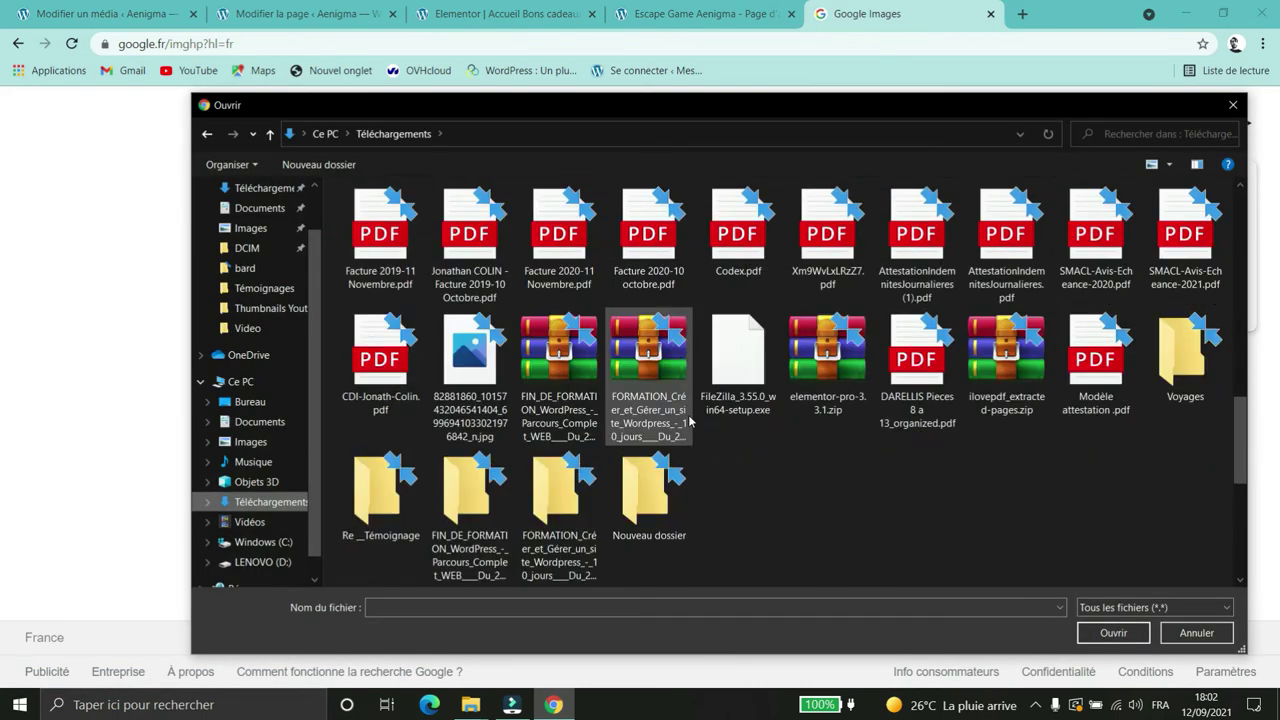
scroll(645, 460, "down", 3)
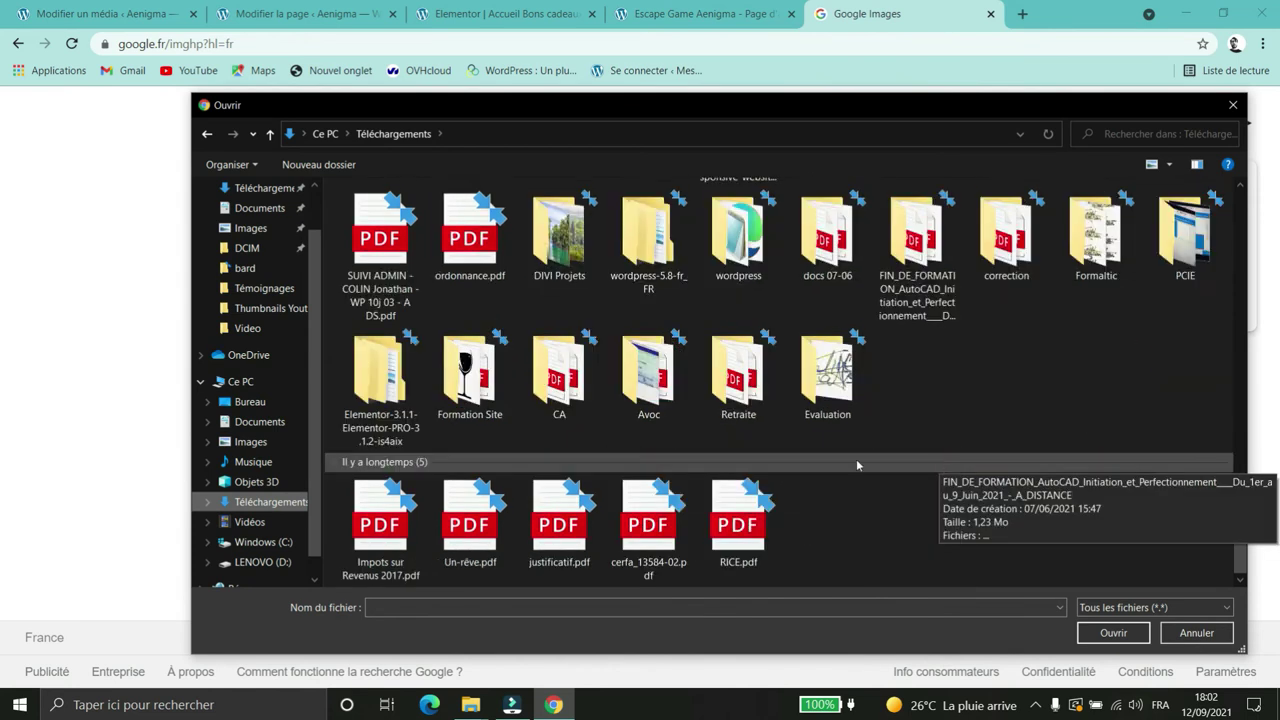
double_click(466, 290)
double_click(377, 223)
scroll(725, 456, "down", 5)
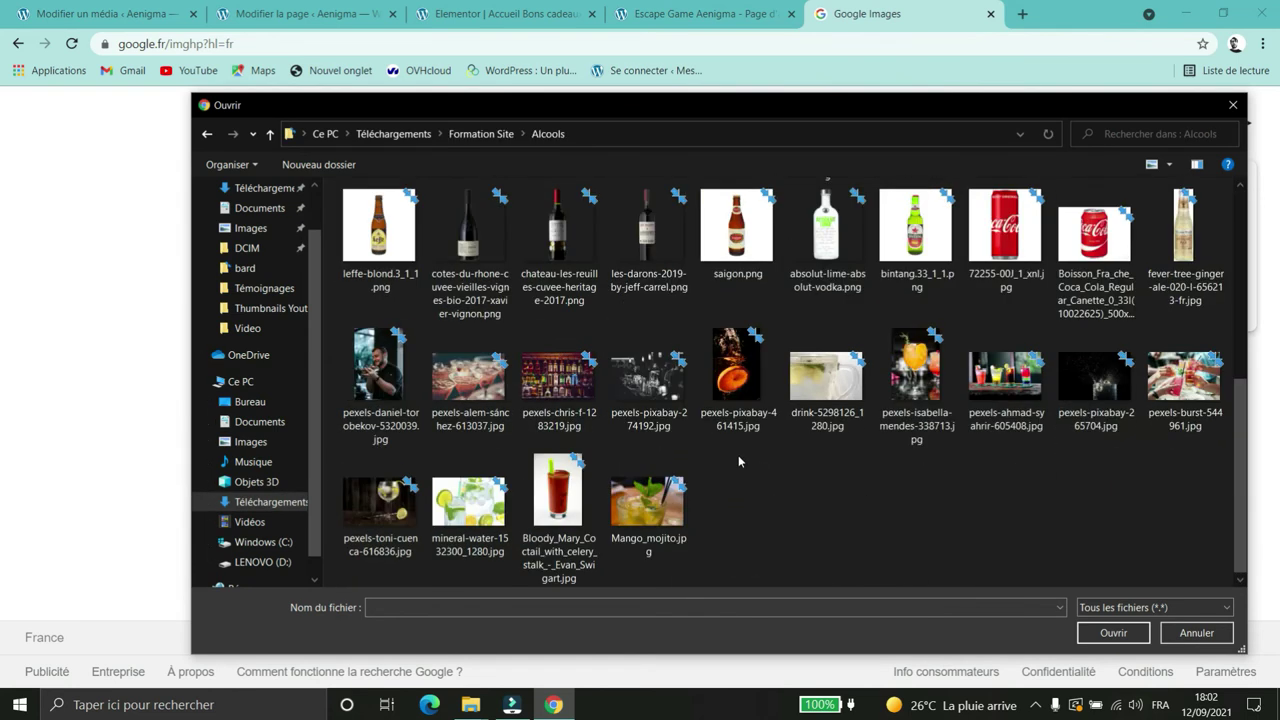
left_click(496, 513)
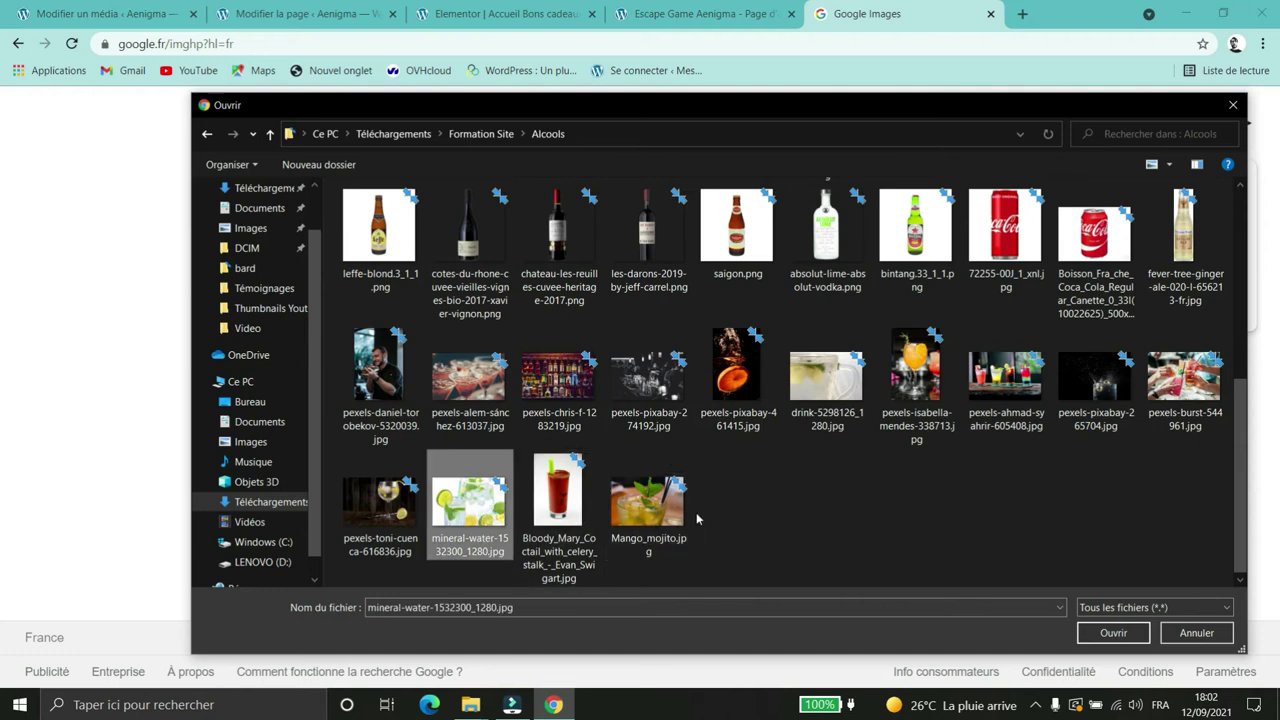
left_click(1104, 634)
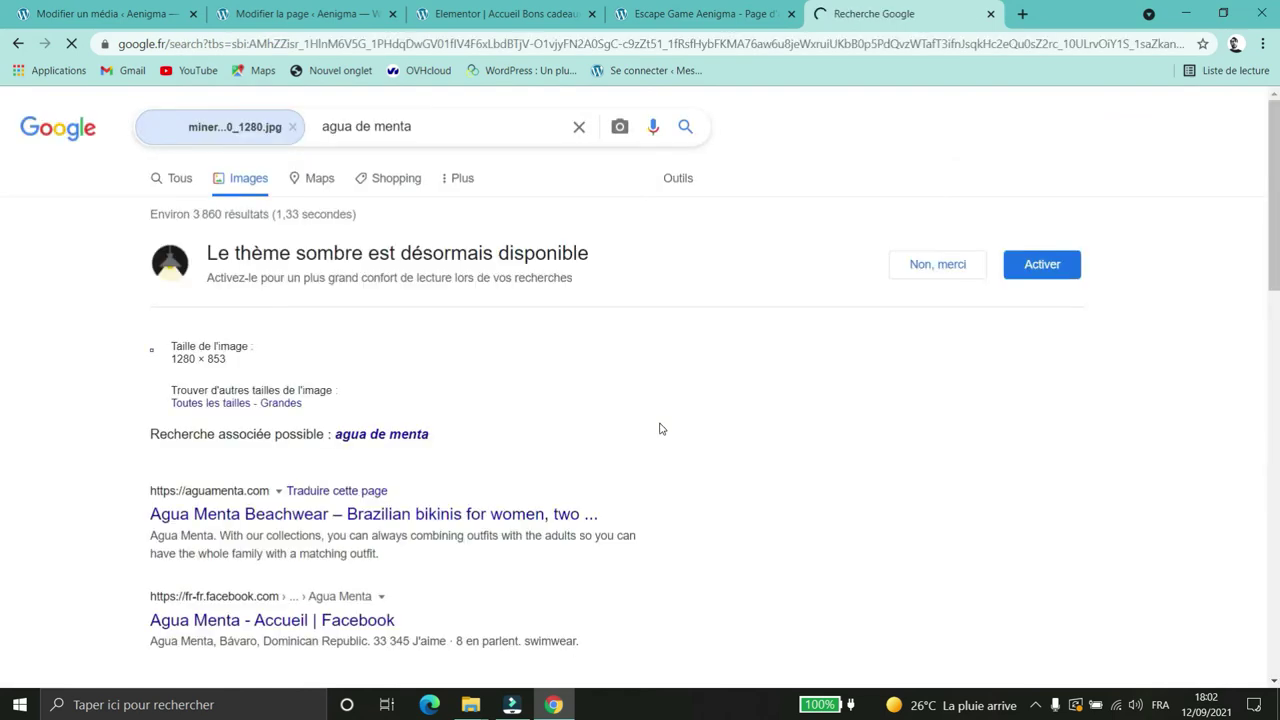
Step: Examine the reverse image search results, including the suggested related query, the matching pages and the similar images
scroll(558, 396, "down", 1)
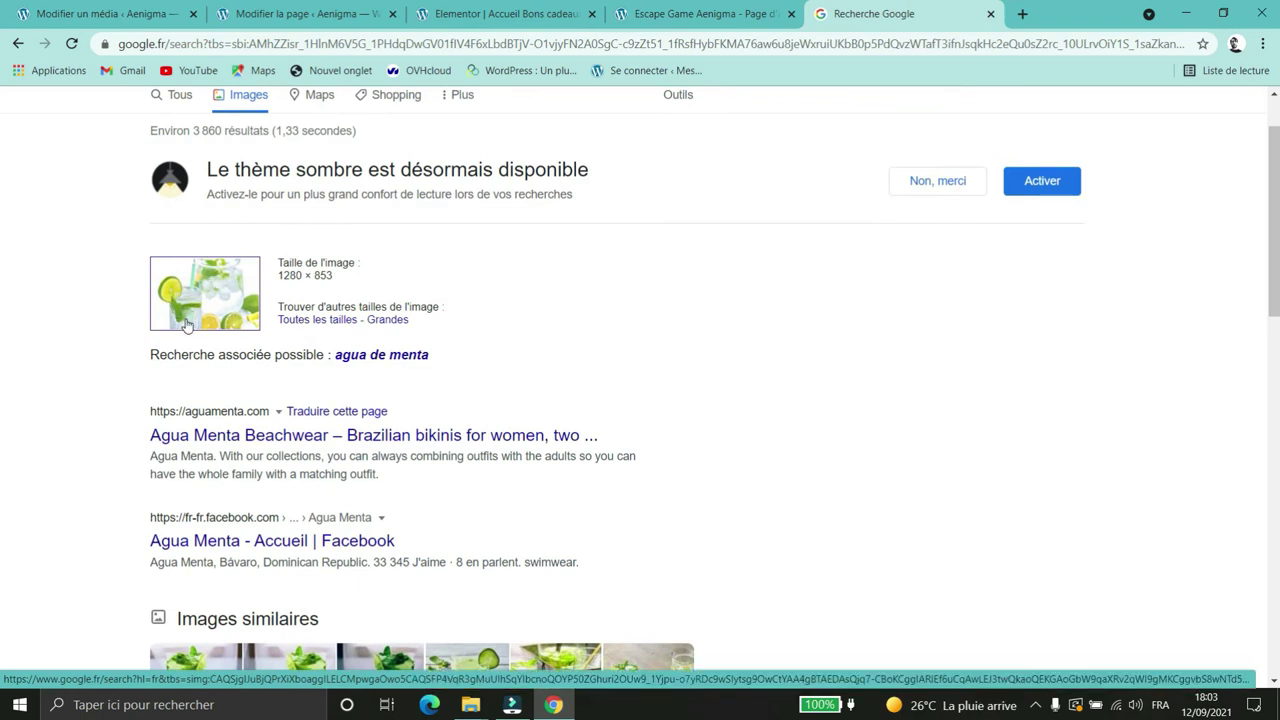
scroll(129, 354, "up", 1)
left_click(88, 439)
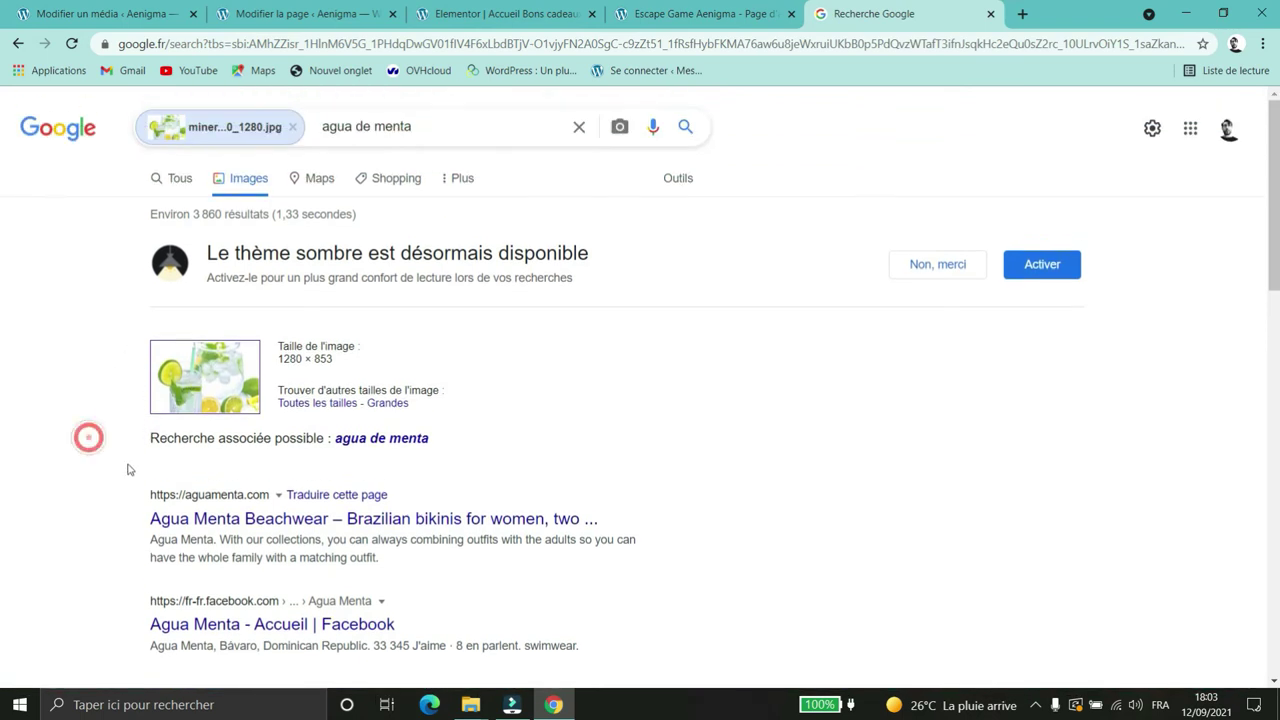
left_click_drag(157, 438, 434, 440)
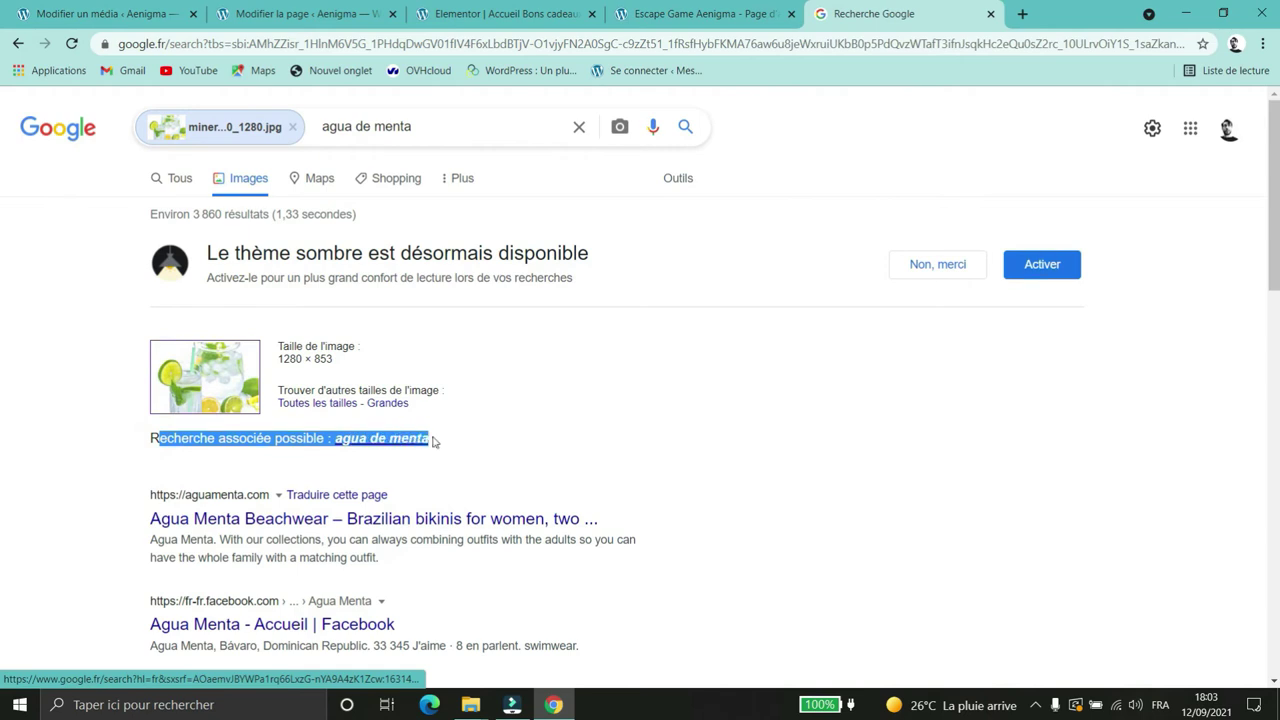
left_click(450, 439)
scroll(490, 428, "down", 1)
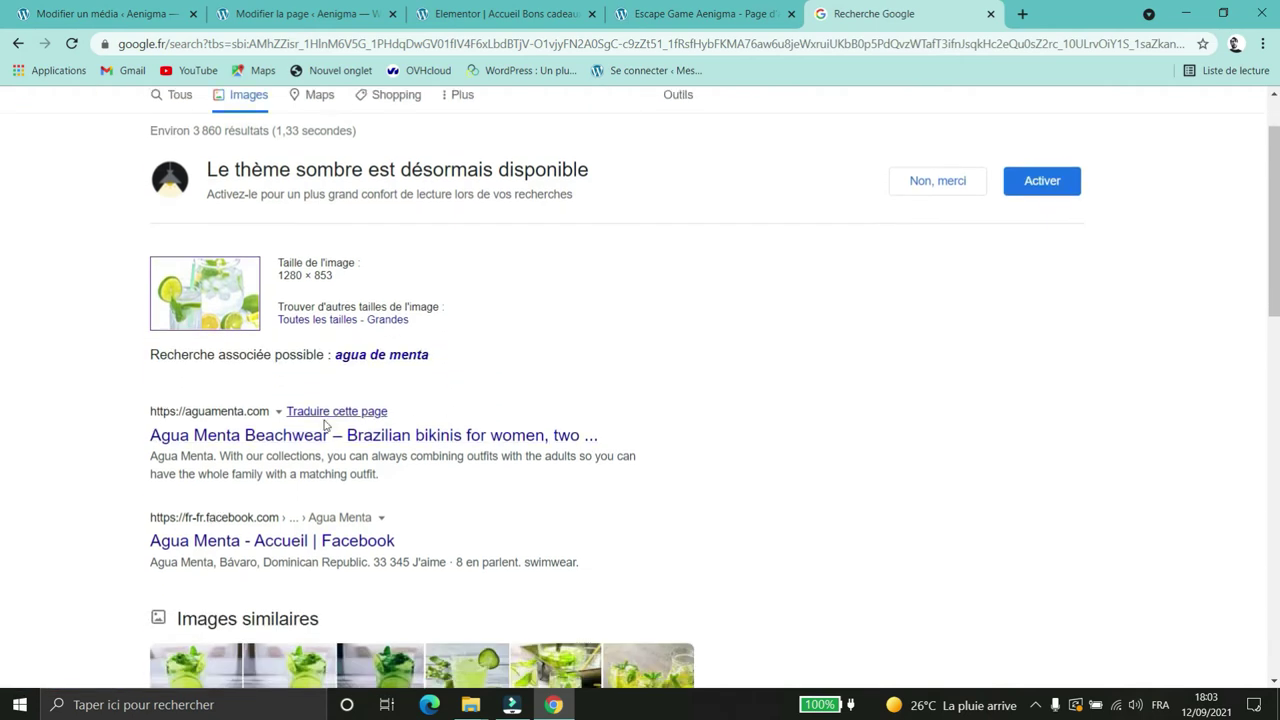
scroll(620, 429, "down", 3)
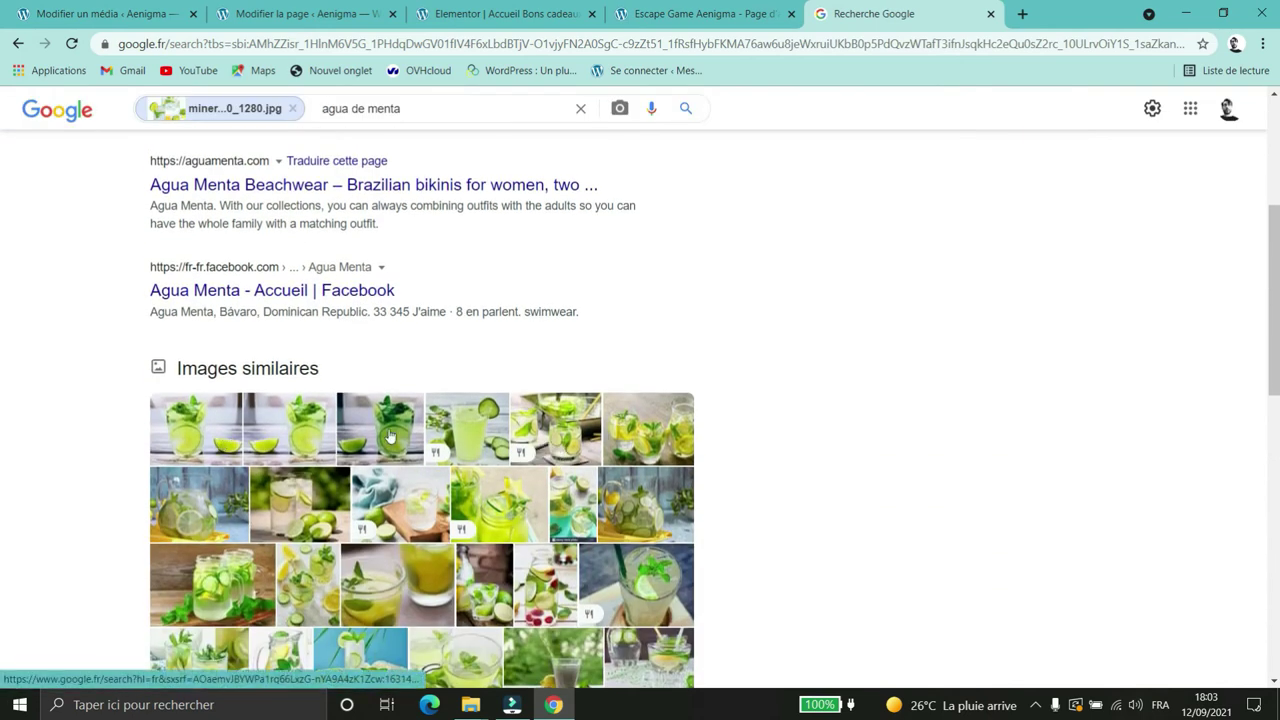
scroll(510, 437, "down", 2)
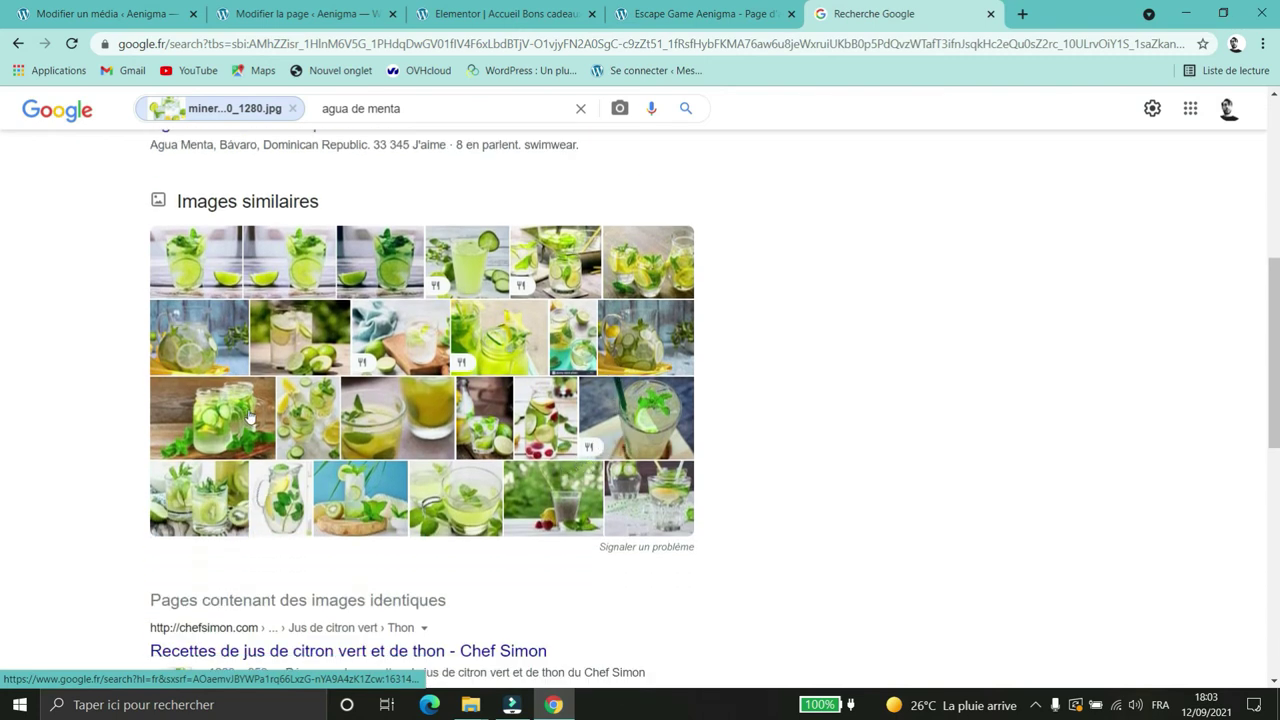
scroll(298, 455, "up", 3)
scroll(298, 455, "up", 2)
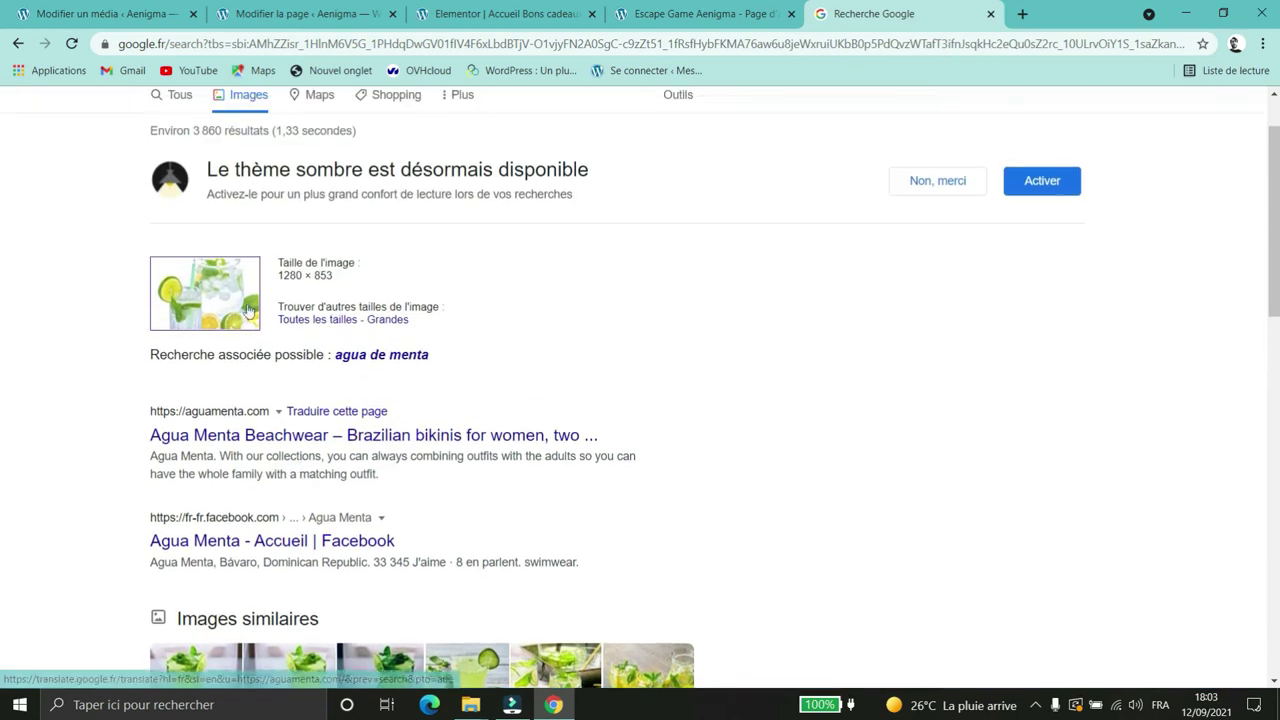
Step: Compare the uploaded mineral water photo with the similar images found by the search
scroll(115, 302, "down", 4)
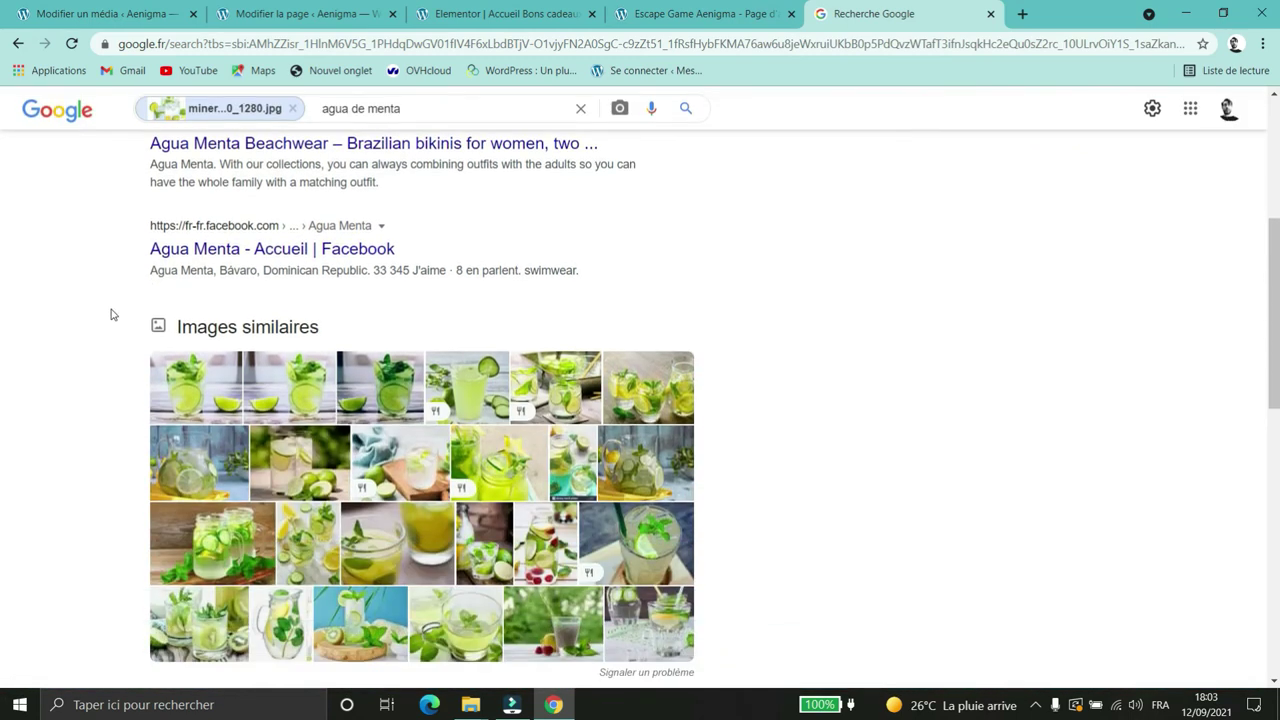
scroll(113, 314, "up", 3)
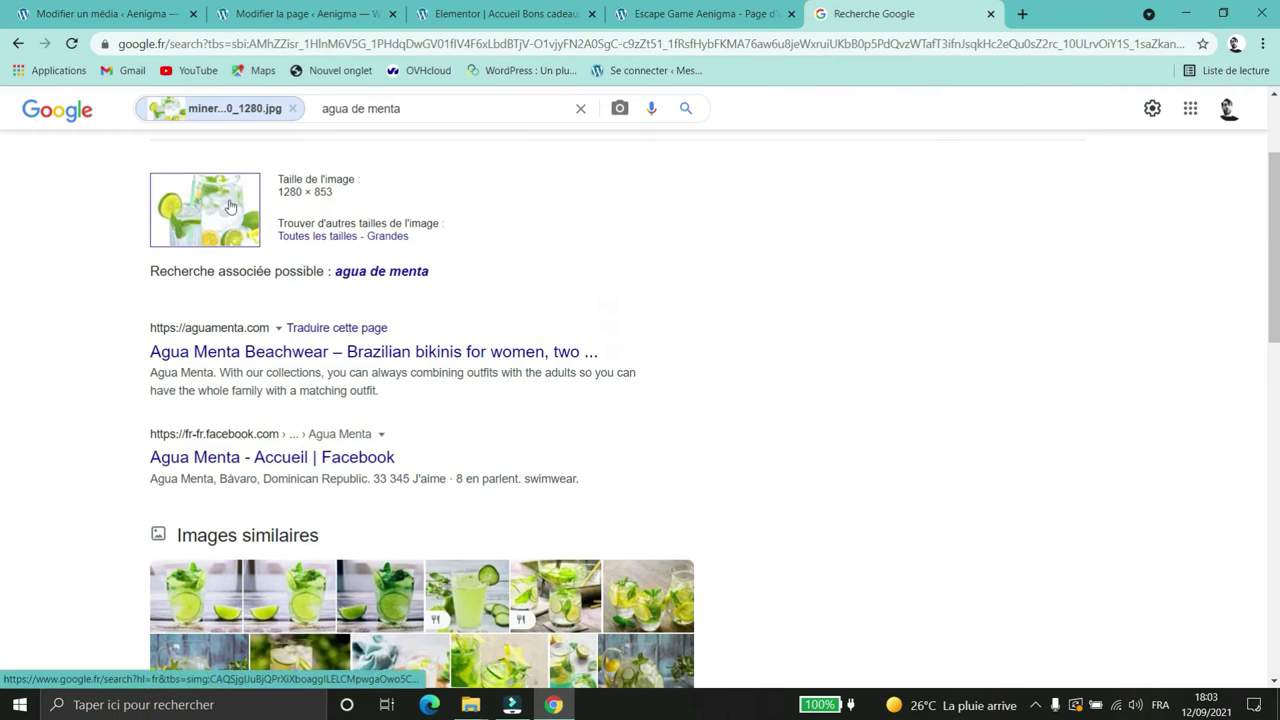
scroll(127, 421, "down", 2)
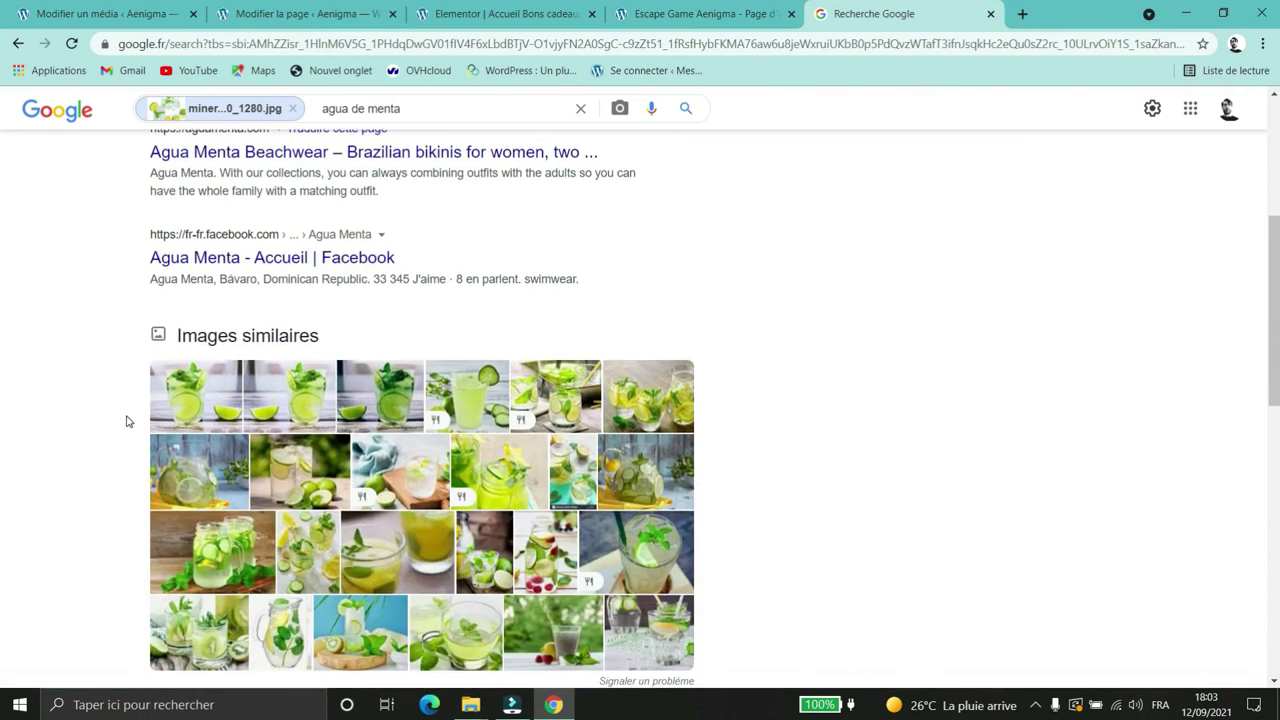
scroll(126, 421, "down", 1)
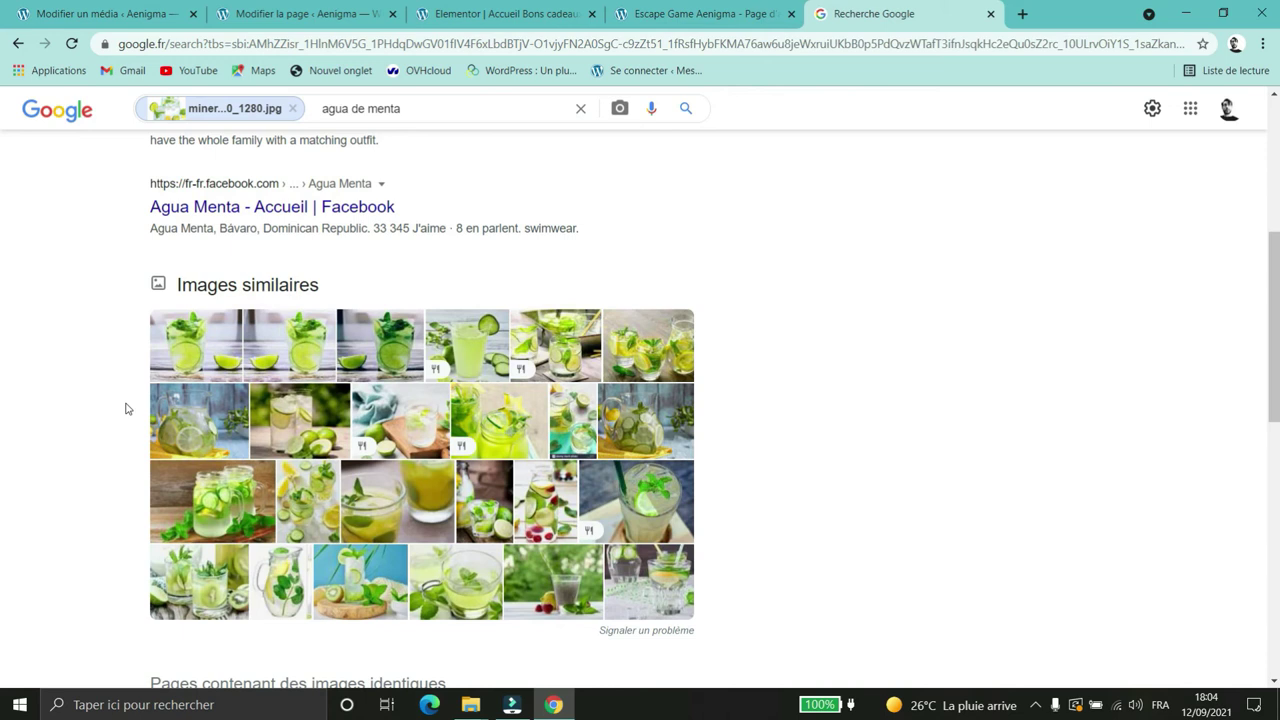
Step: Run another search by image with the embracing wedding couple PNG, named starting "70752ba0b3022937", from the Formation Site folder
left_click(614, 108)
left_click(274, 126)
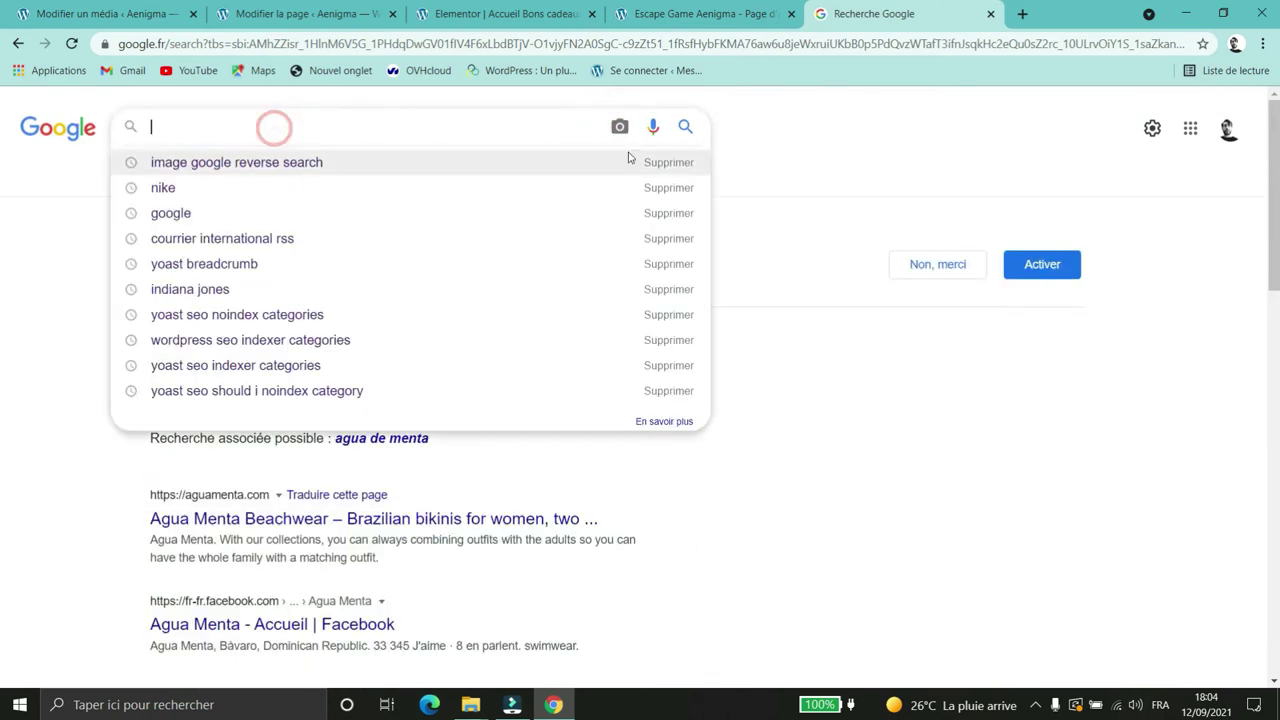
left_click(222, 227)
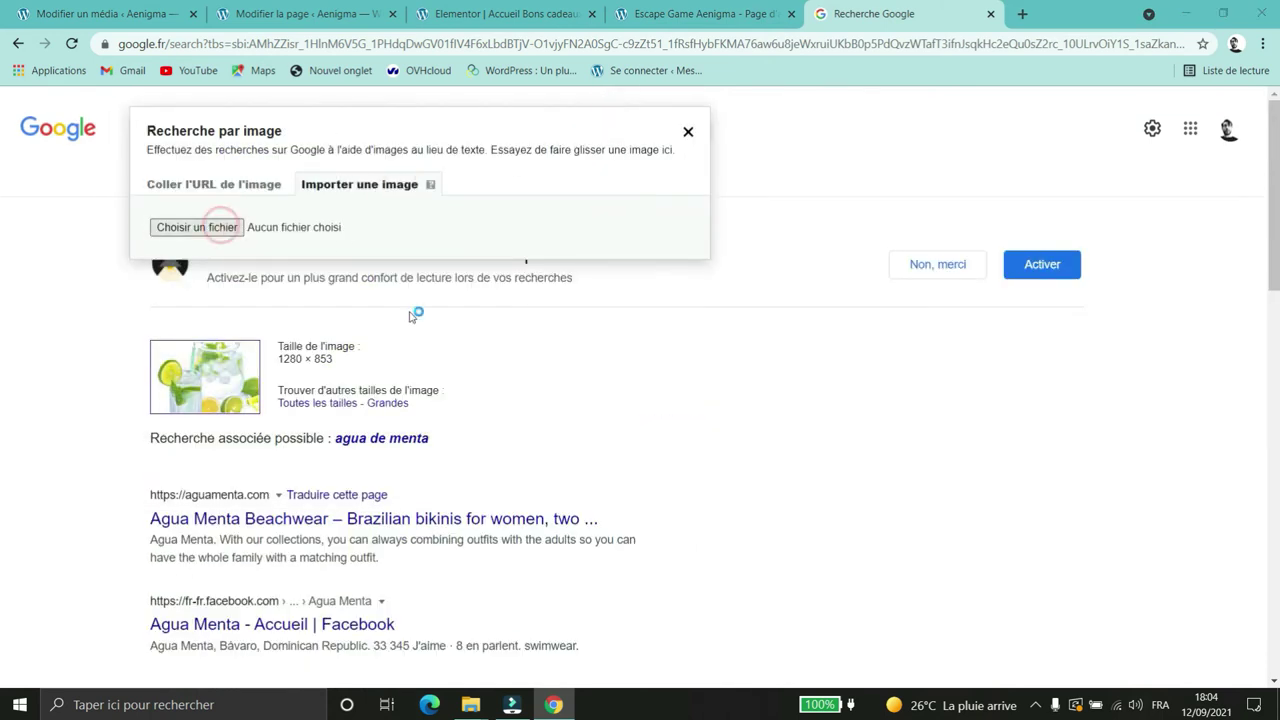
left_click(270, 133)
left_click(562, 240)
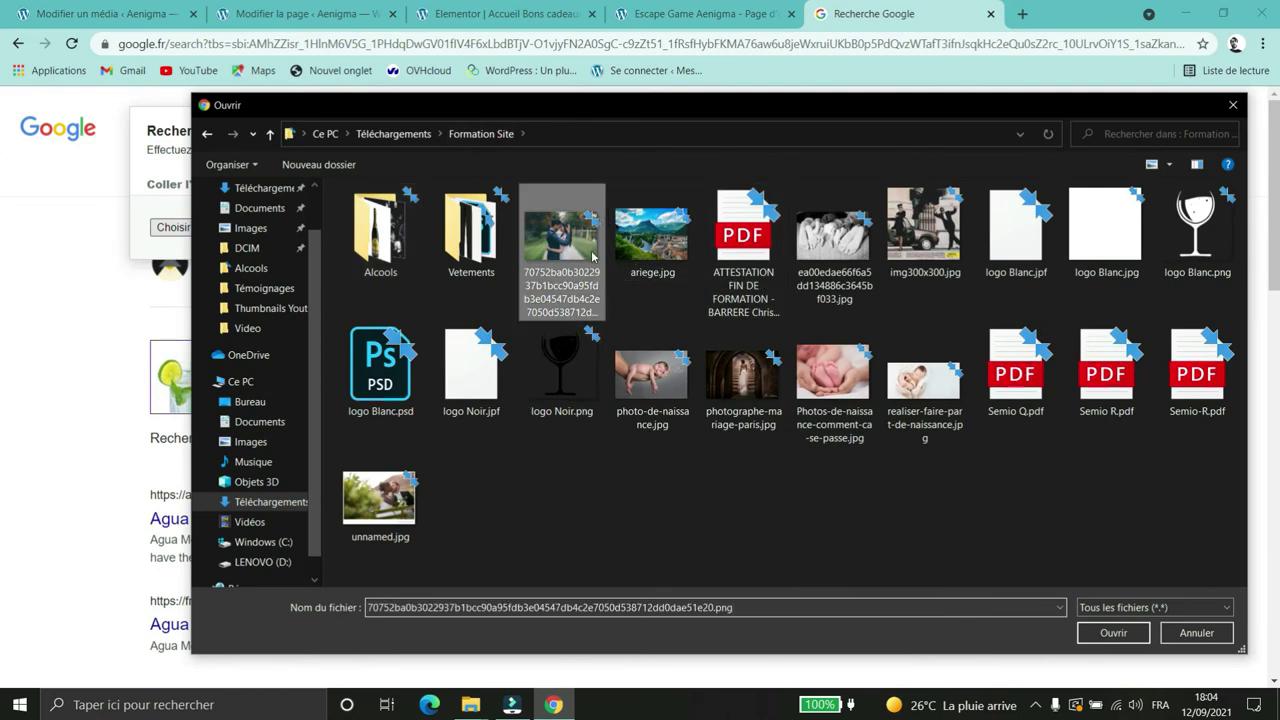
left_click(1113, 632)
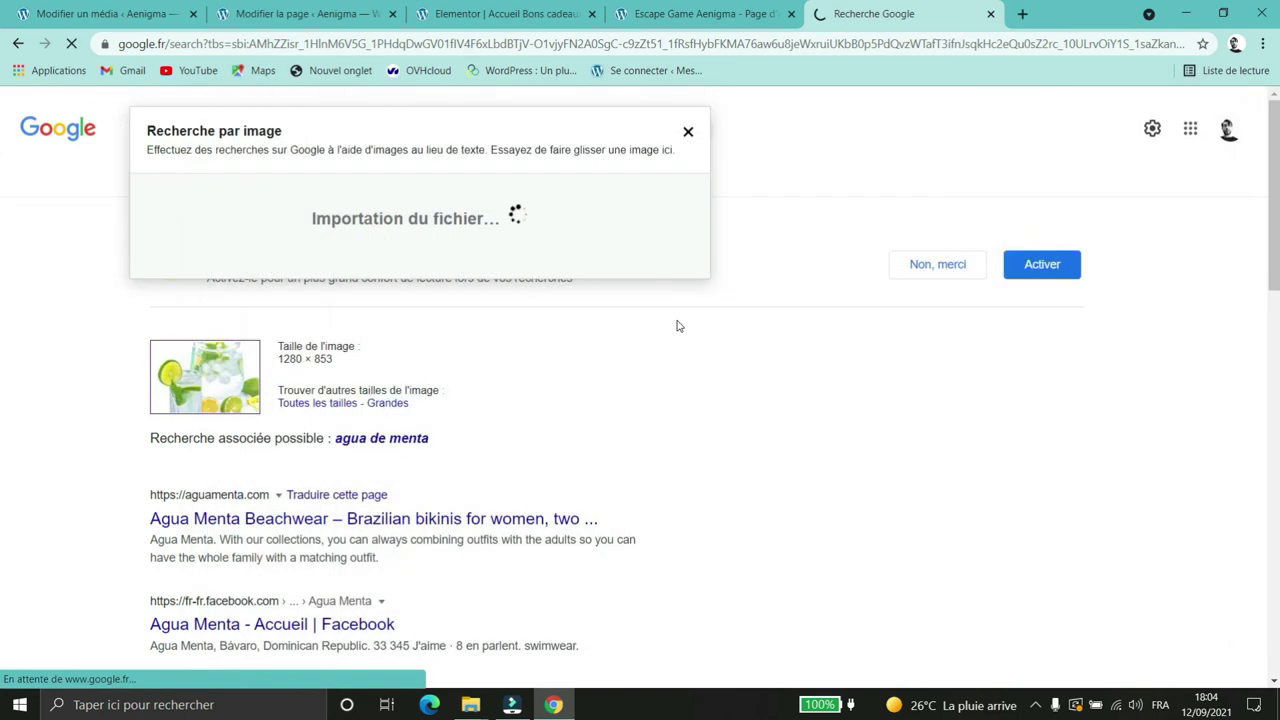
Step: Examine the wedding photo's search results, including the suggested related query, the similar images and the pages containing identical images
scroll(509, 289, "down", 3)
scroll(503, 277, "up", 1)
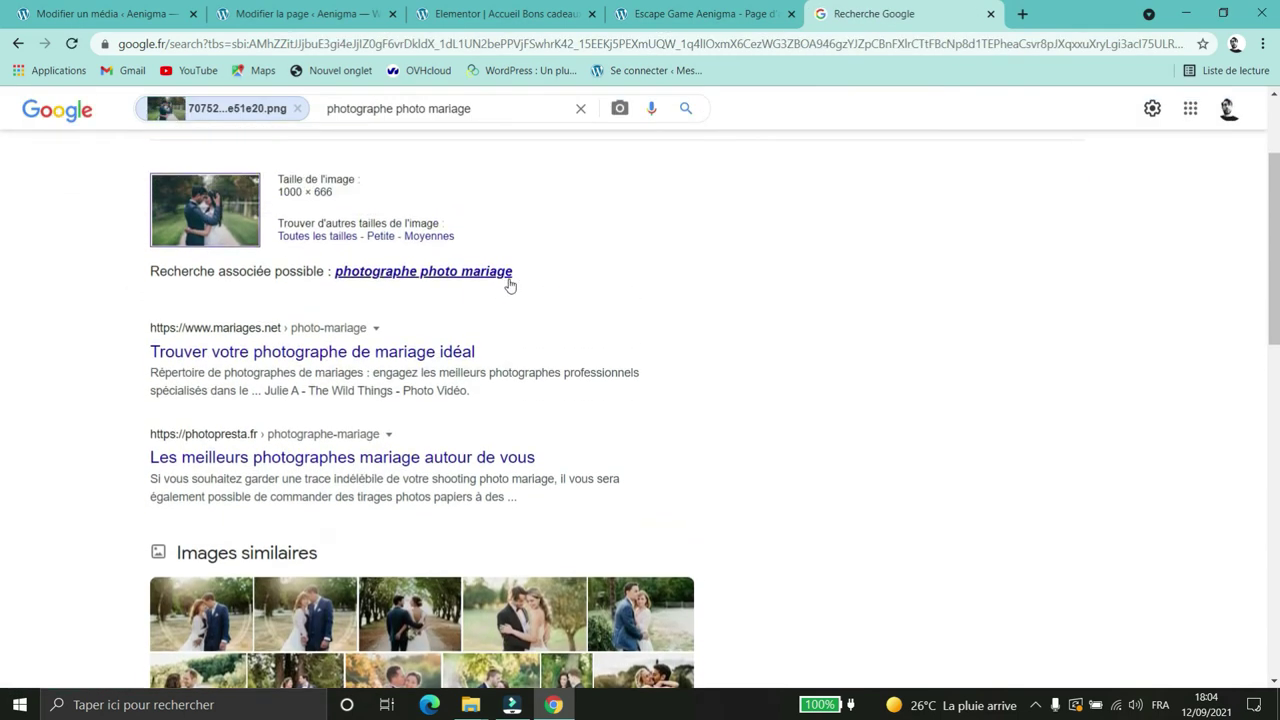
left_click_drag(513, 271, 340, 274)
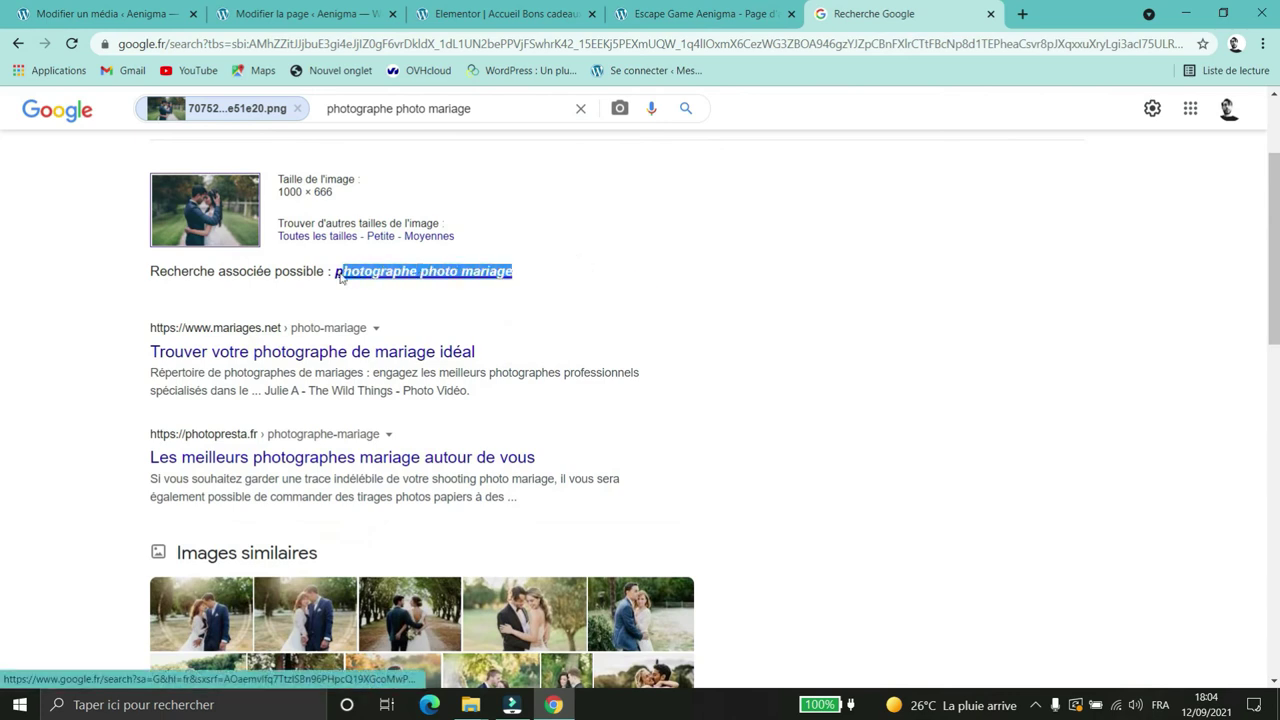
left_click(606, 286)
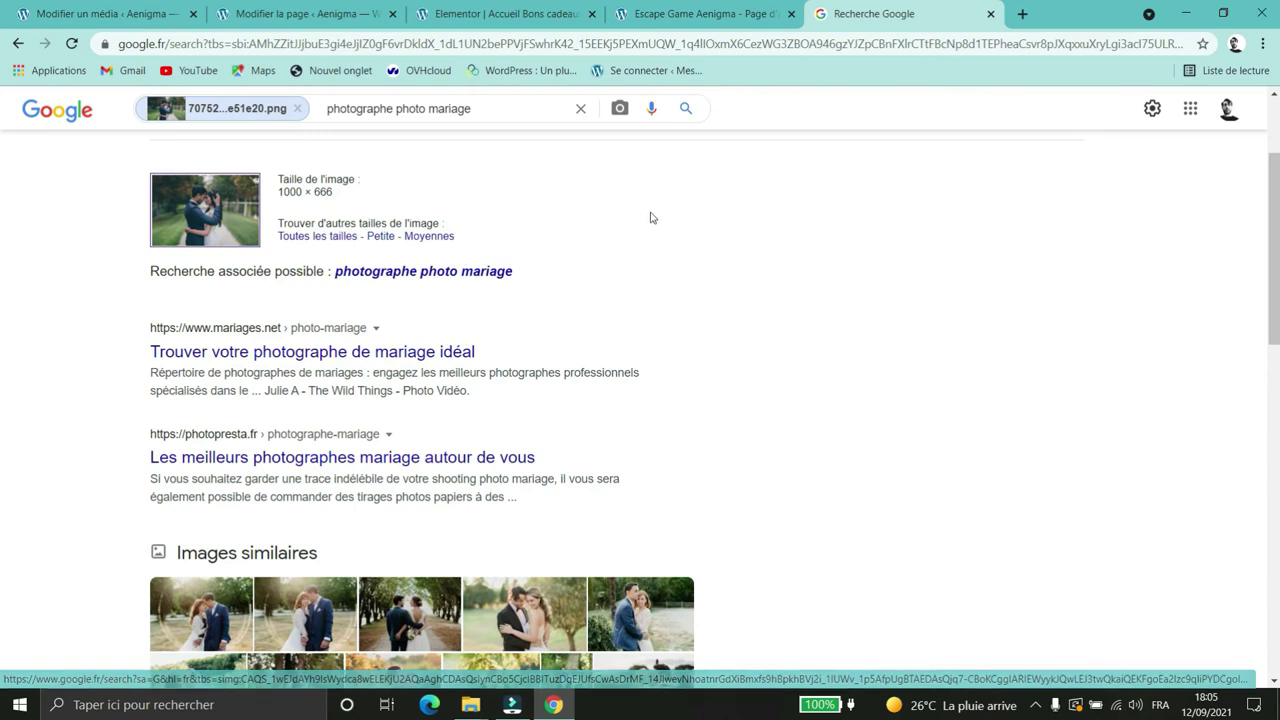
scroll(603, 233, "down", 3)
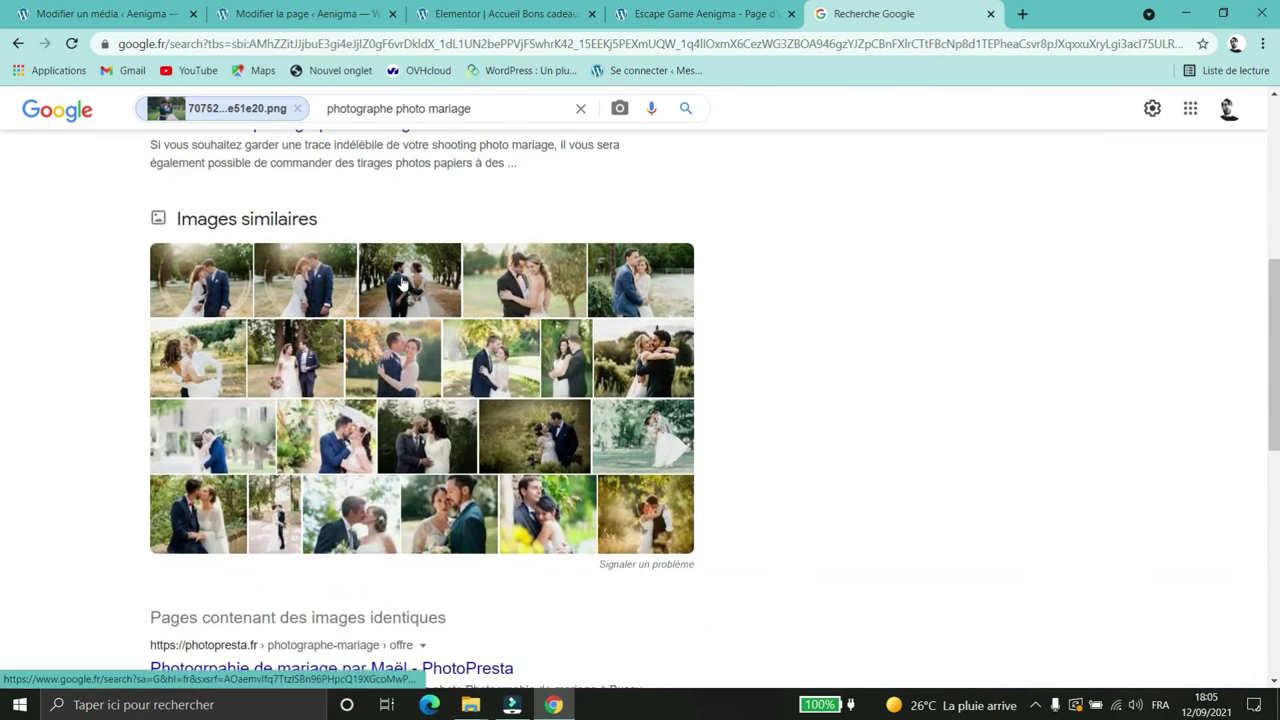
scroll(400, 287, "up", 1)
scroll(398, 288, "up", 3)
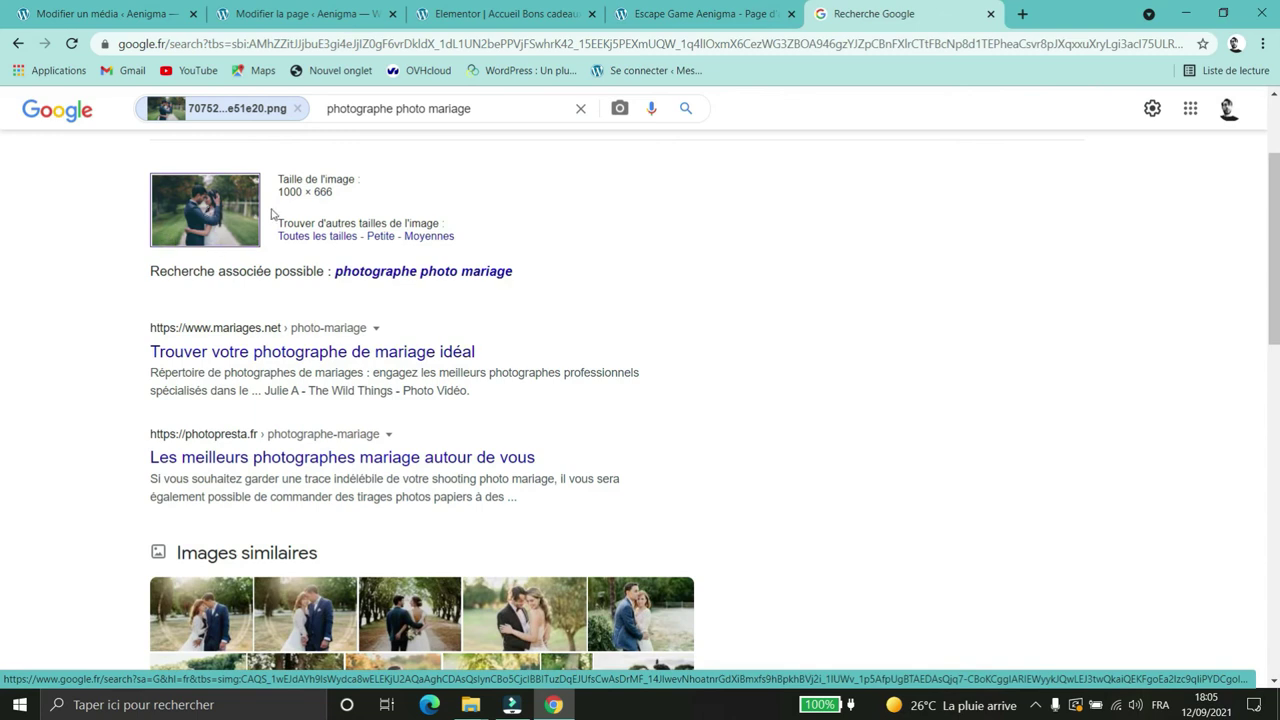
scroll(268, 220, "down", 3)
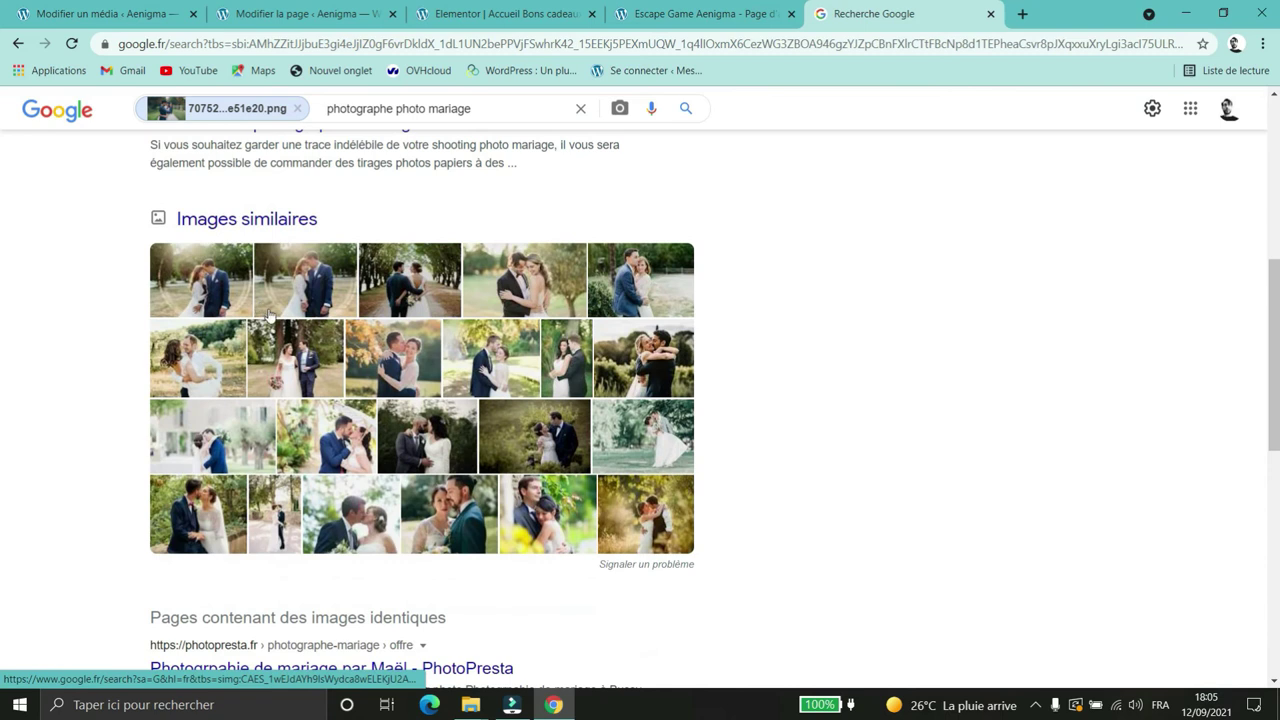
scroll(432, 307, "down", 1)
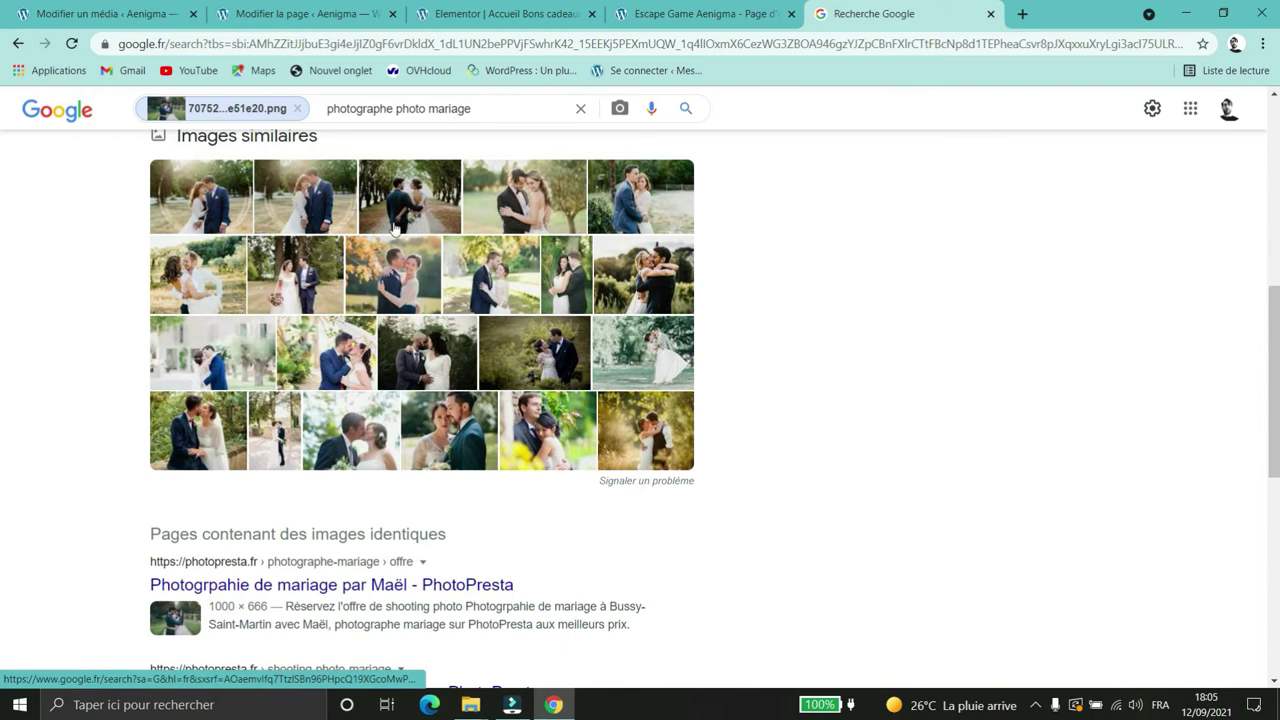
scroll(376, 277, "down", 4)
scroll(254, 323, "down", 3)
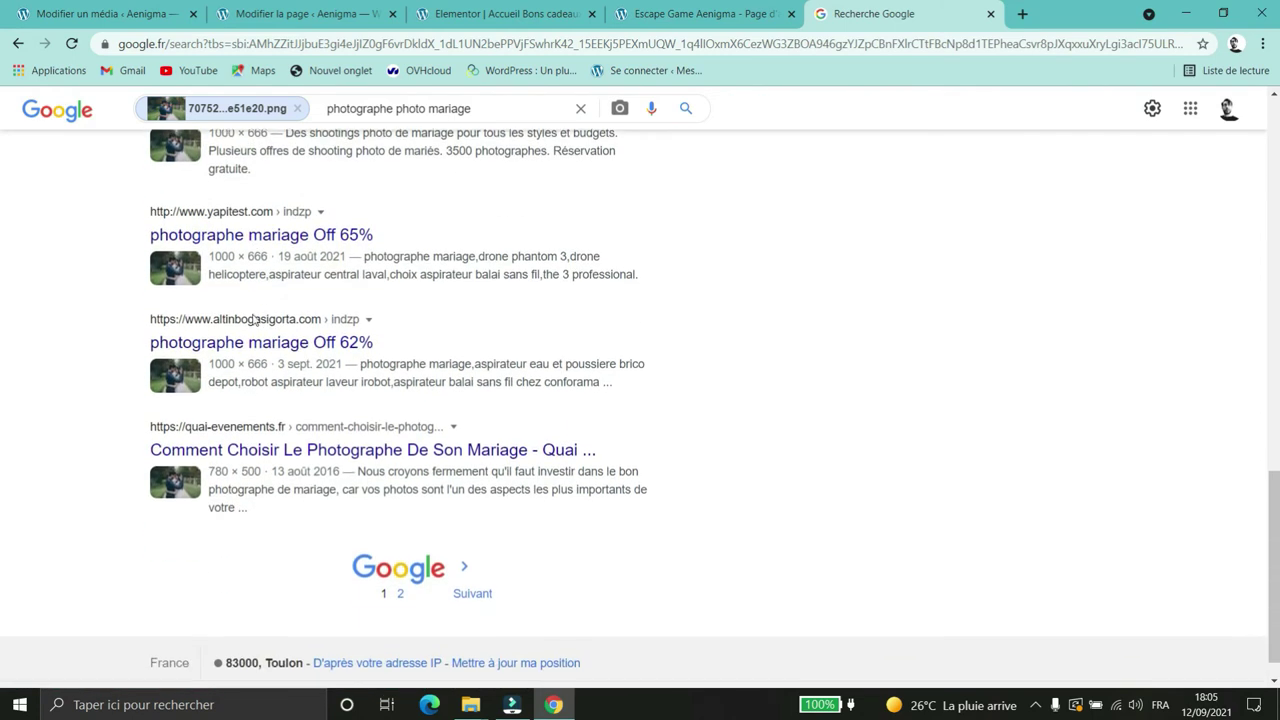
scroll(217, 357, "up", 6)
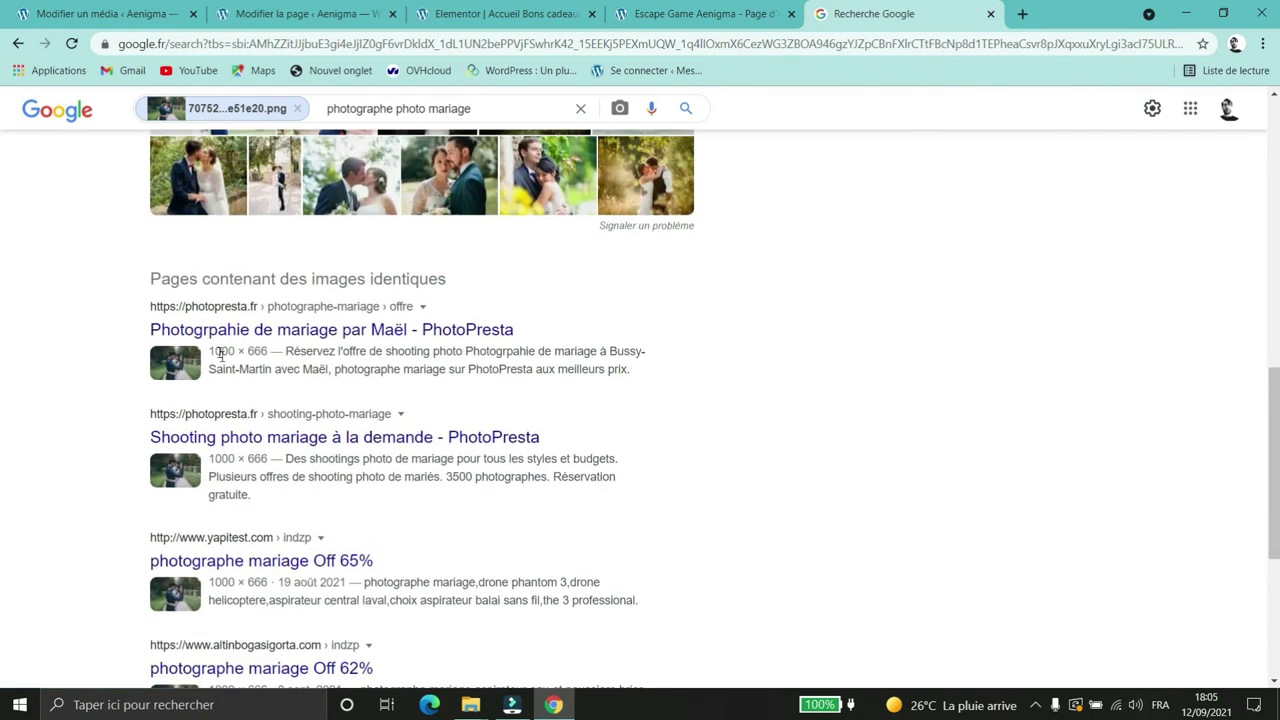
Step: Revisit the astronaut image's alternative text on its media edit page, and review the "Images" item in the page's Yoast SEO analysis
left_click(700, 14)
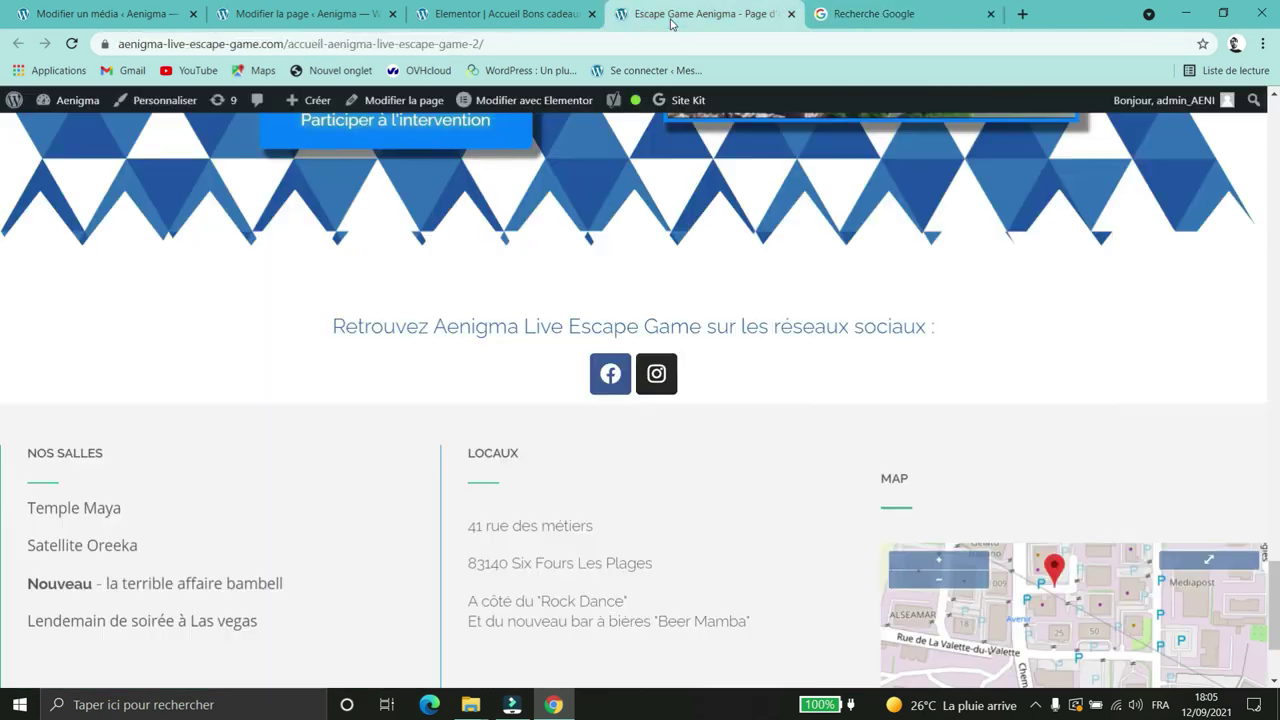
left_click(290, 20)
left_click(186, 24)
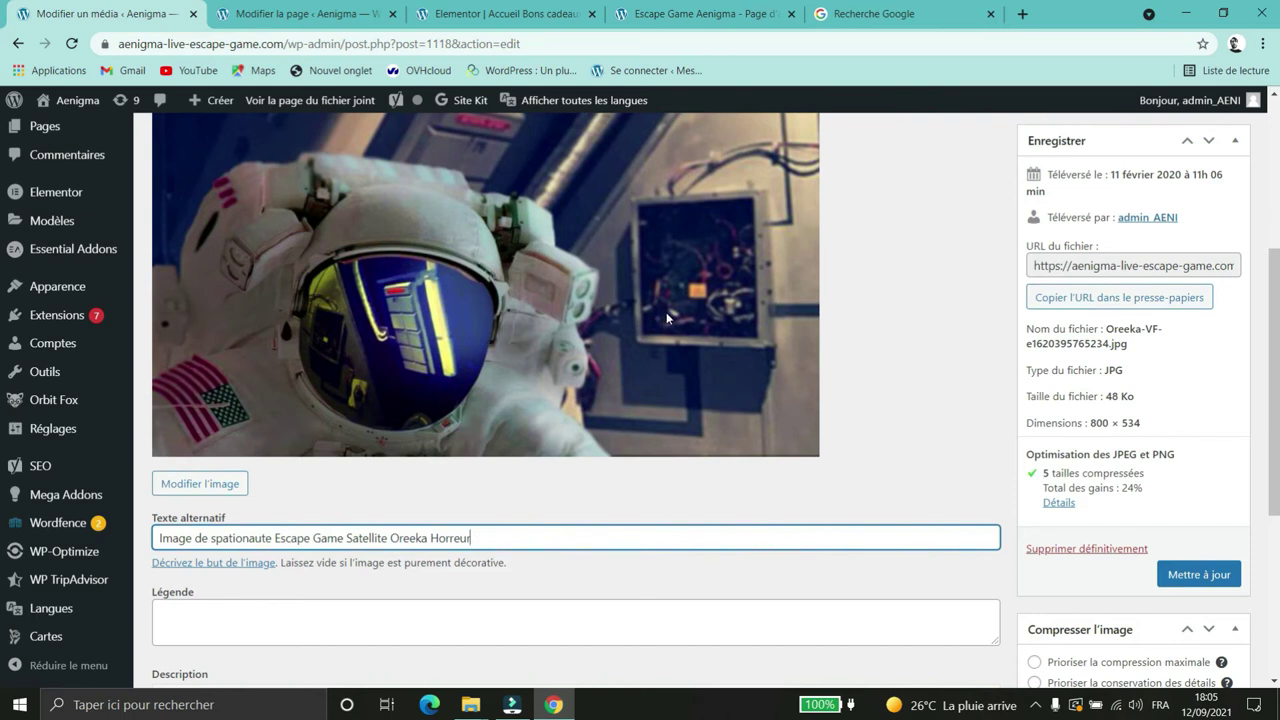
left_click_drag(486, 544, 406, 545)
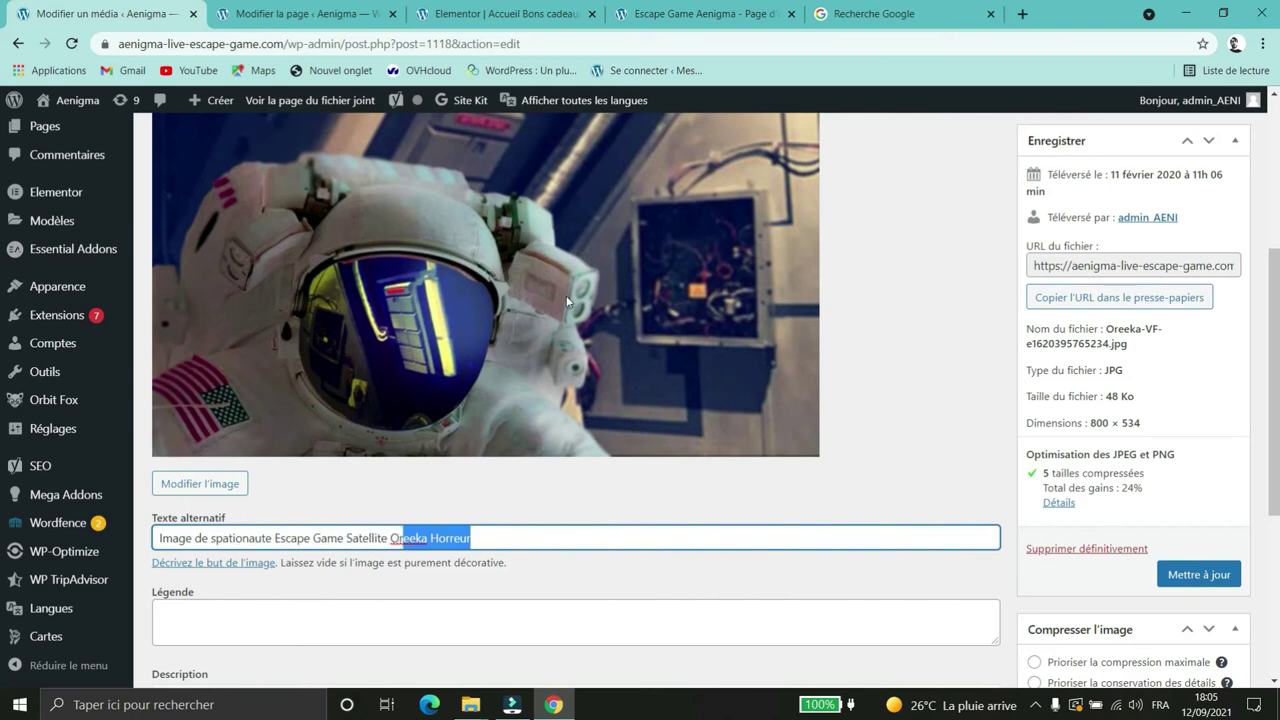
left_click(531, 532)
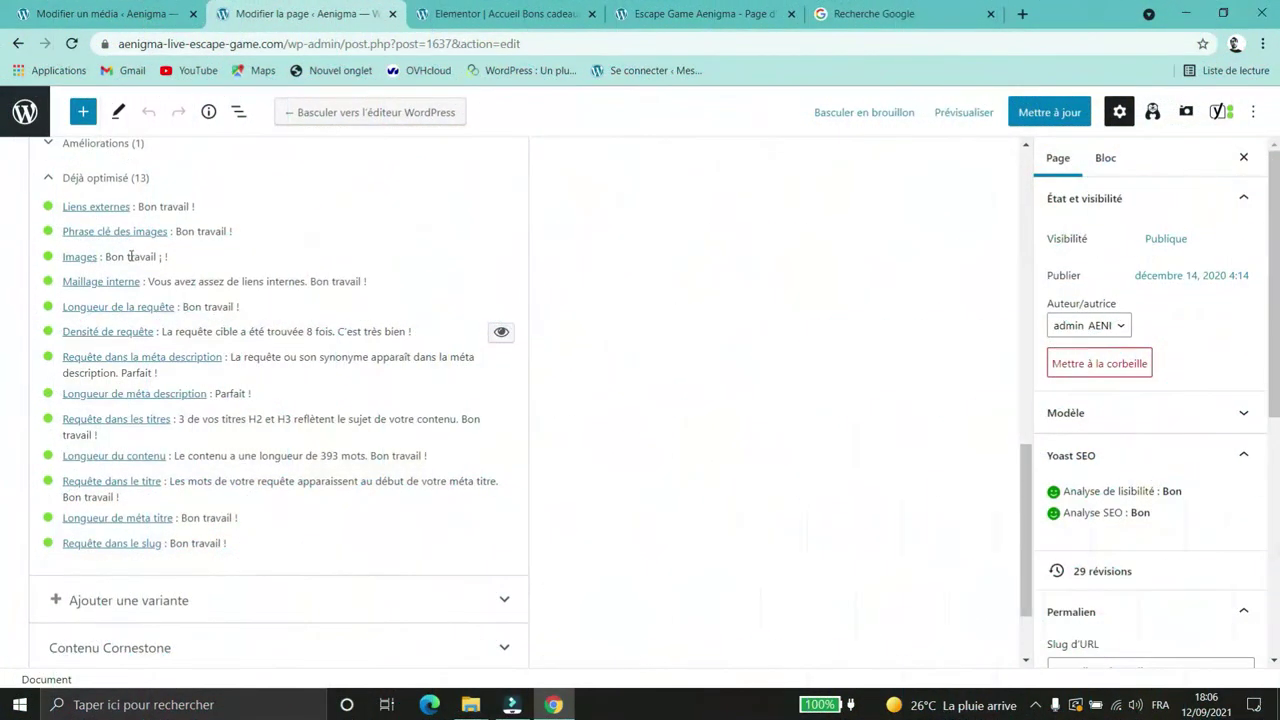
left_click_drag(171, 257, 64, 261)
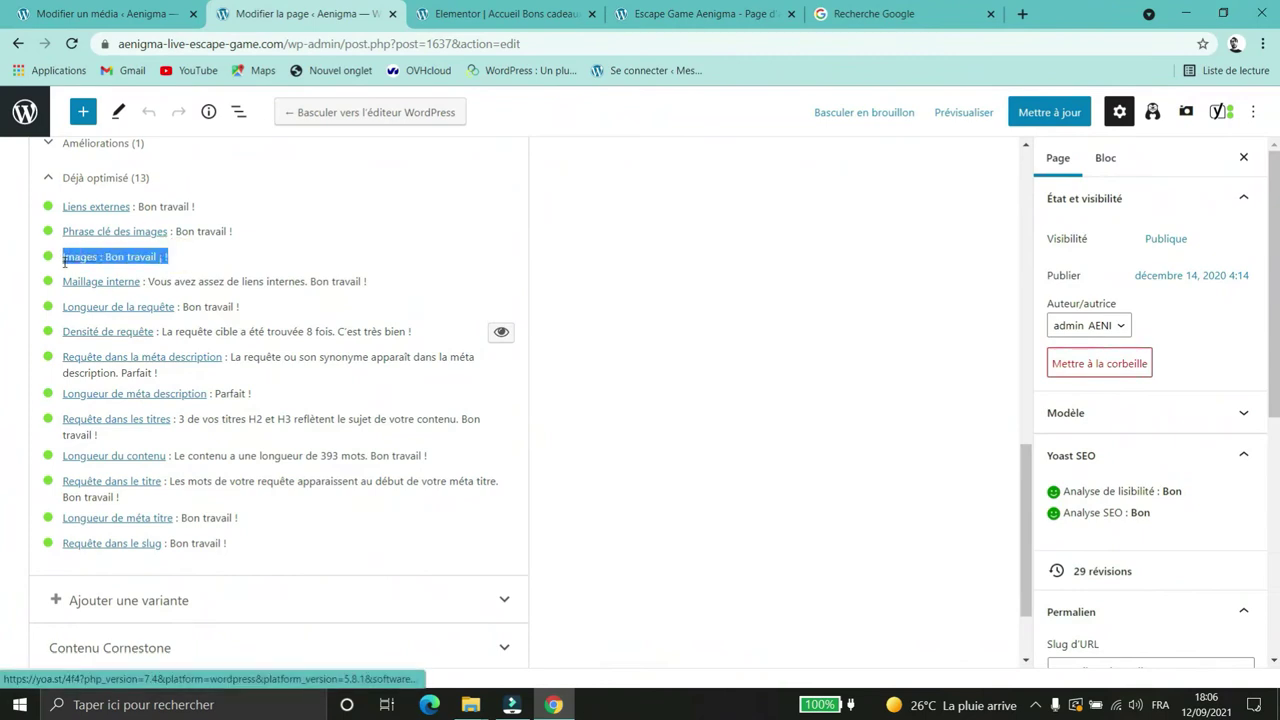
left_click(202, 260)
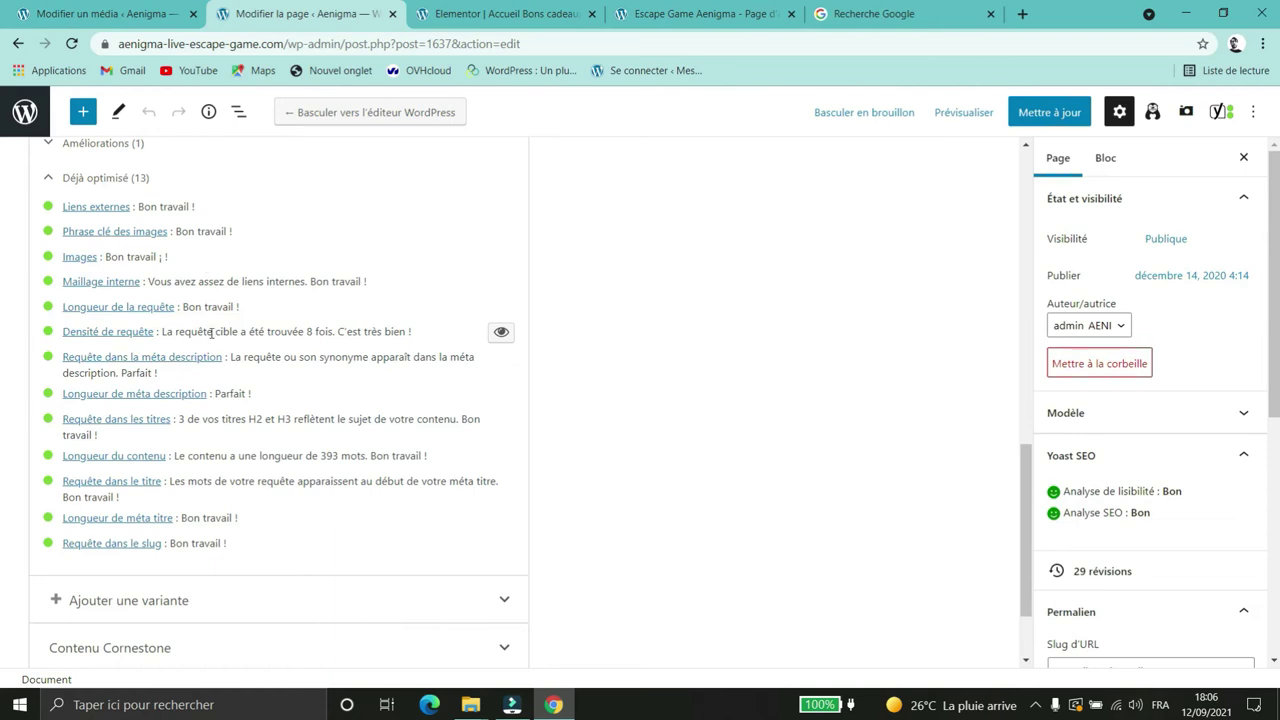
Step: Examine the "Escape Game" focus keyphrase in the Requête cible field alongside the "Longueur de la requête" result
scroll(208, 335, "up", 8)
scroll(206, 337, "down", 2)
left_click_drag(130, 367, 27, 367)
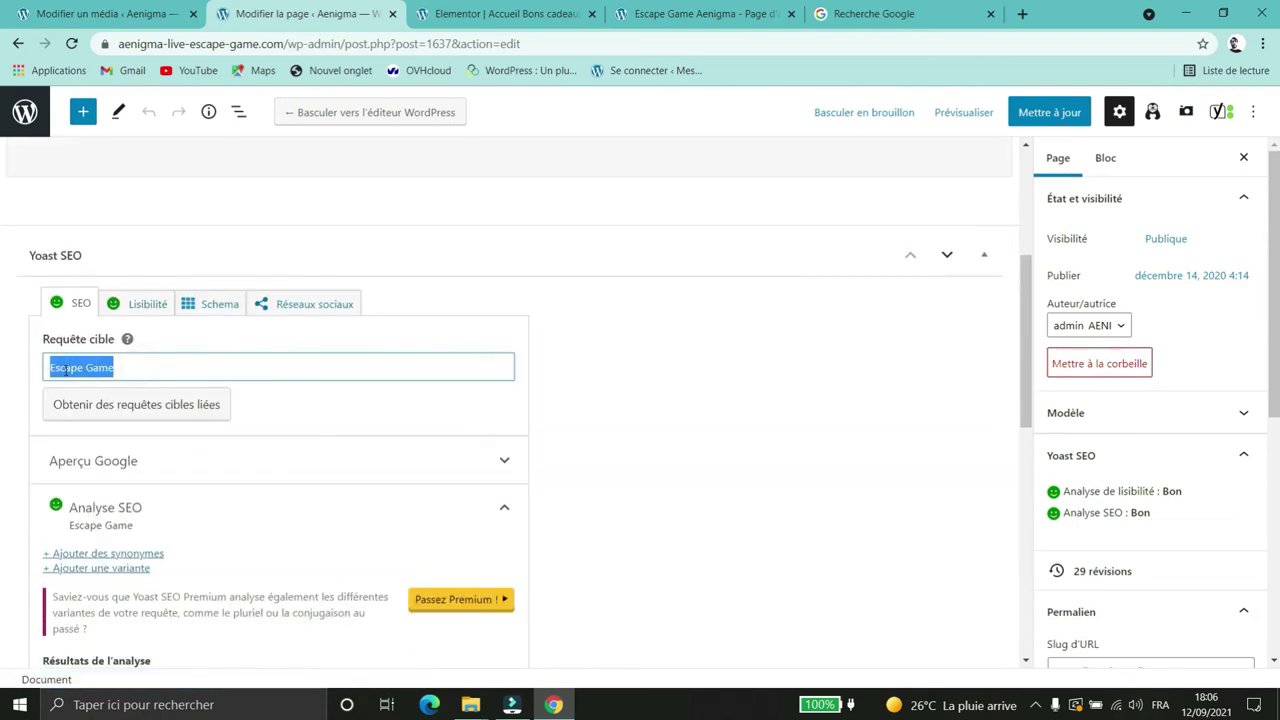
left_click(131, 370)
left_click_drag(57, 365, 46, 366)
left_click(146, 366)
scroll(155, 367, "down", 1)
scroll(155, 367, "down", 4)
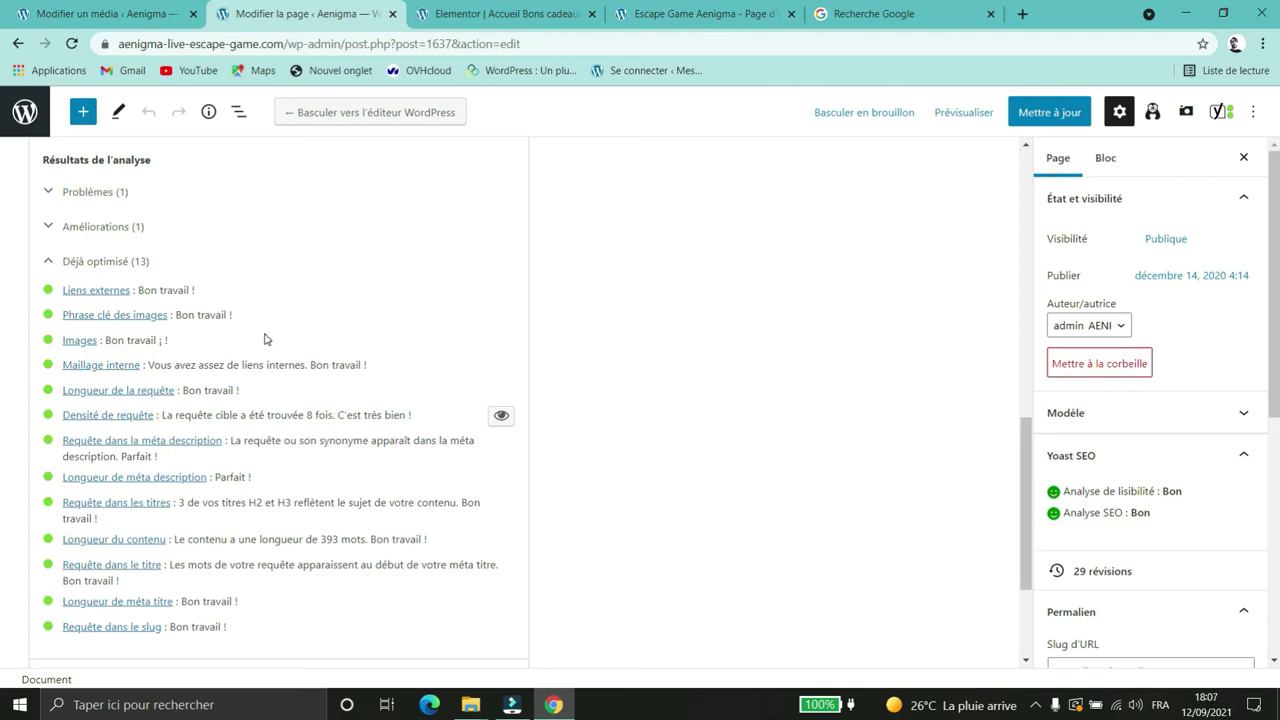
scroll(266, 340, "up", 5)
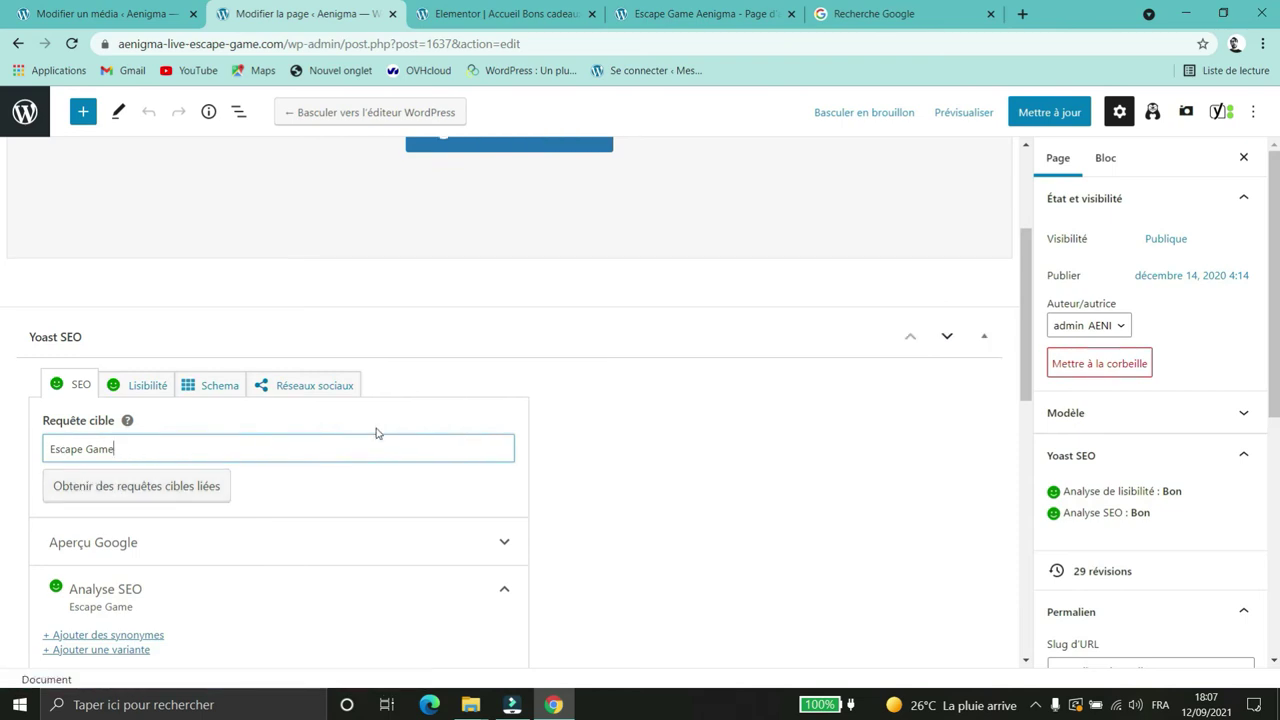
Step: Review the "Densité de requête" result and its option to highlight the keyphrase in the page text
scroll(376, 428, "down", 3)
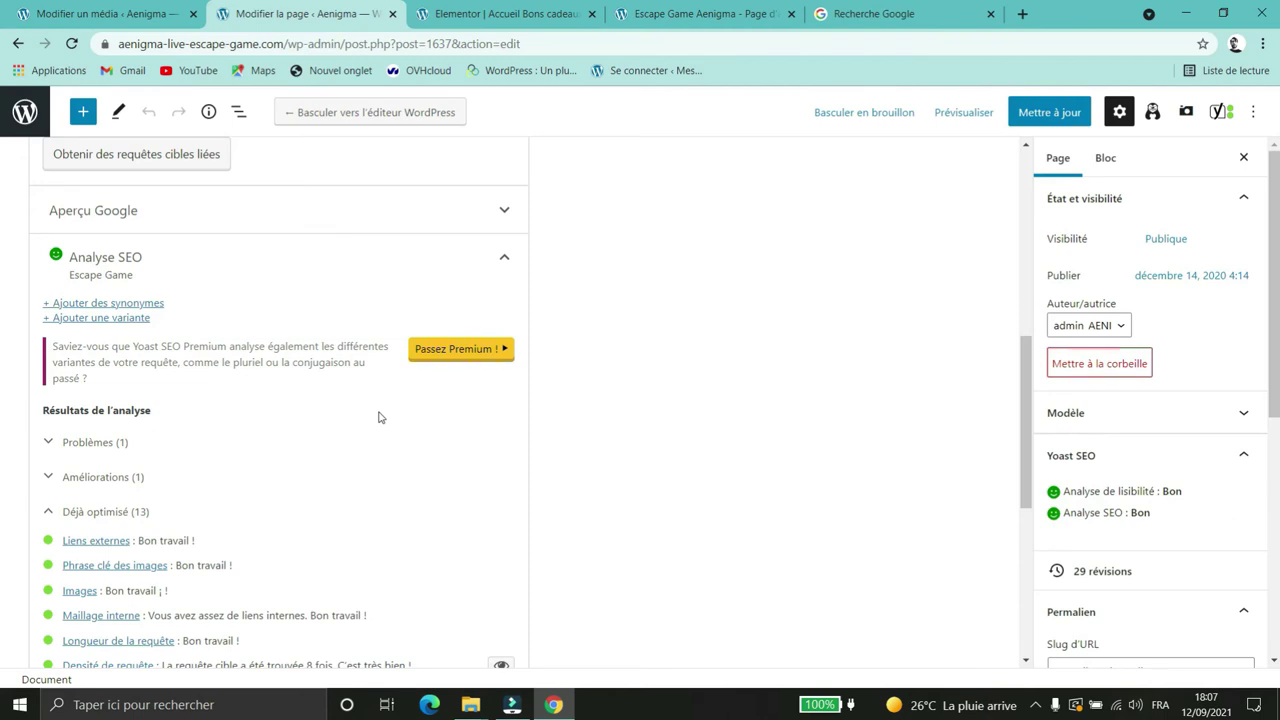
scroll(370, 417, "down", 3)
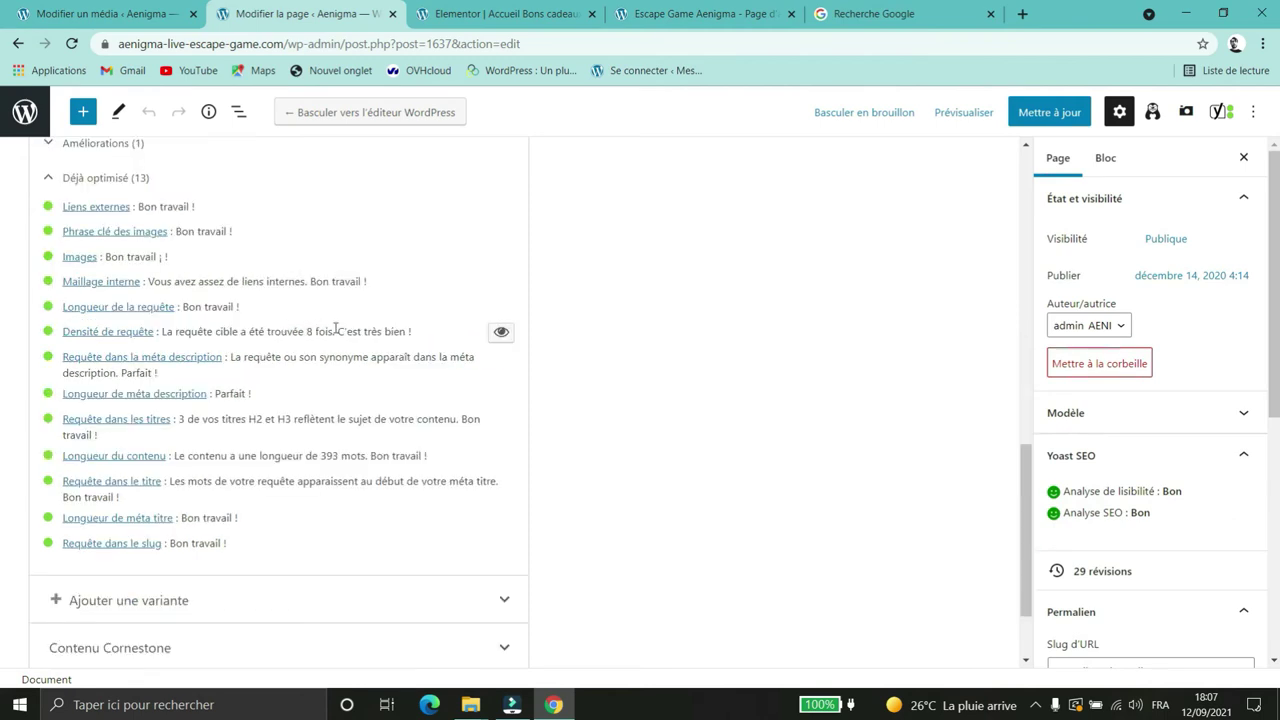
left_click_drag(412, 335, 307, 331)
left_click(317, 331)
left_click(428, 331)
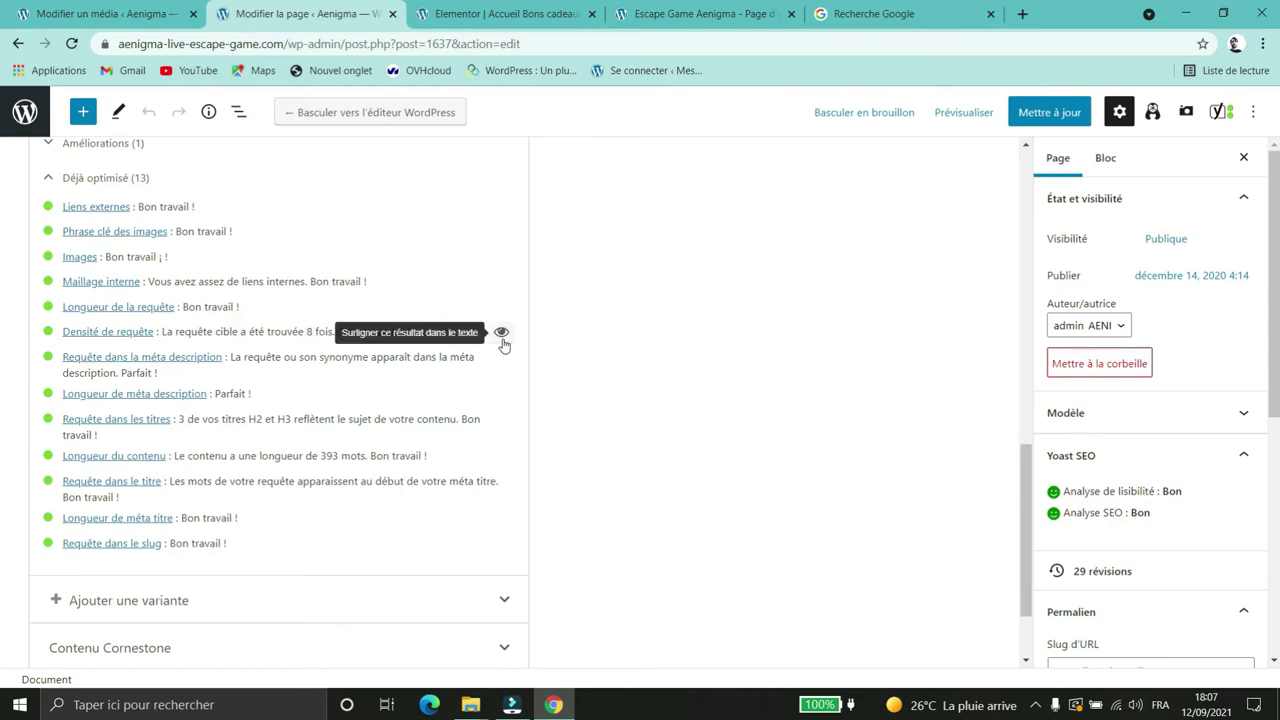
scroll(680, 380, "up", 8)
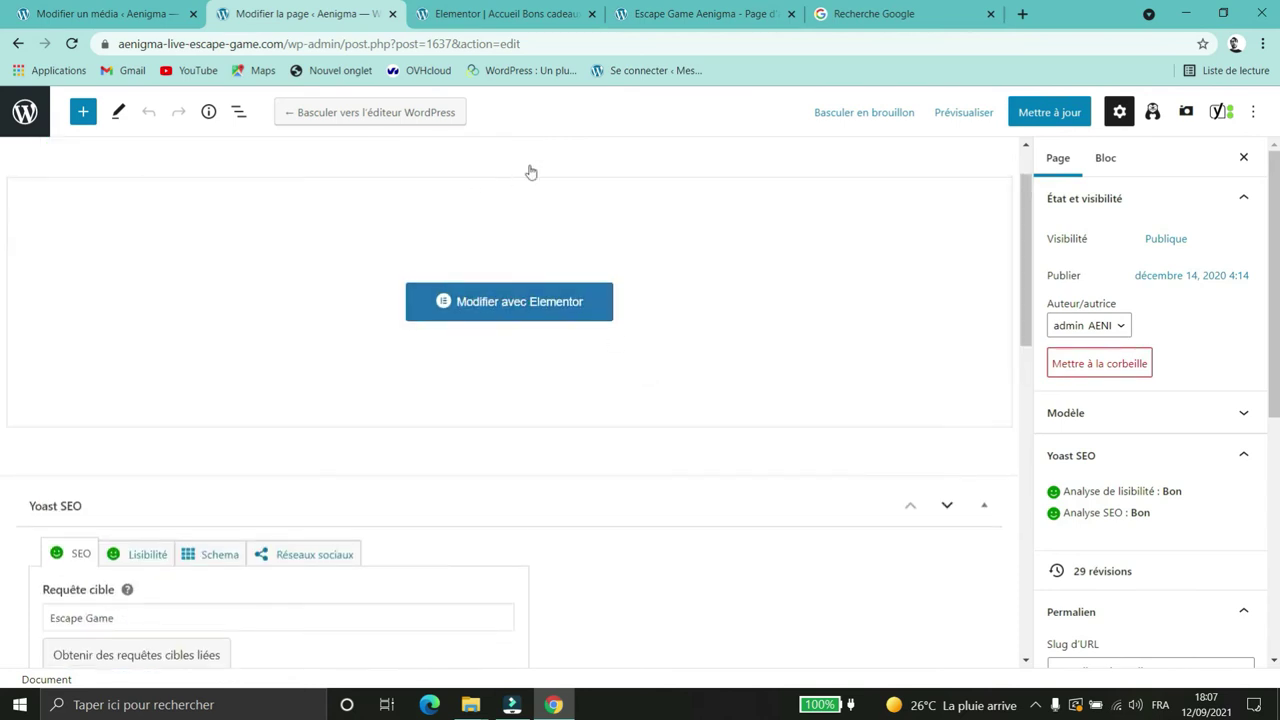
scroll(621, 237, "down", 2)
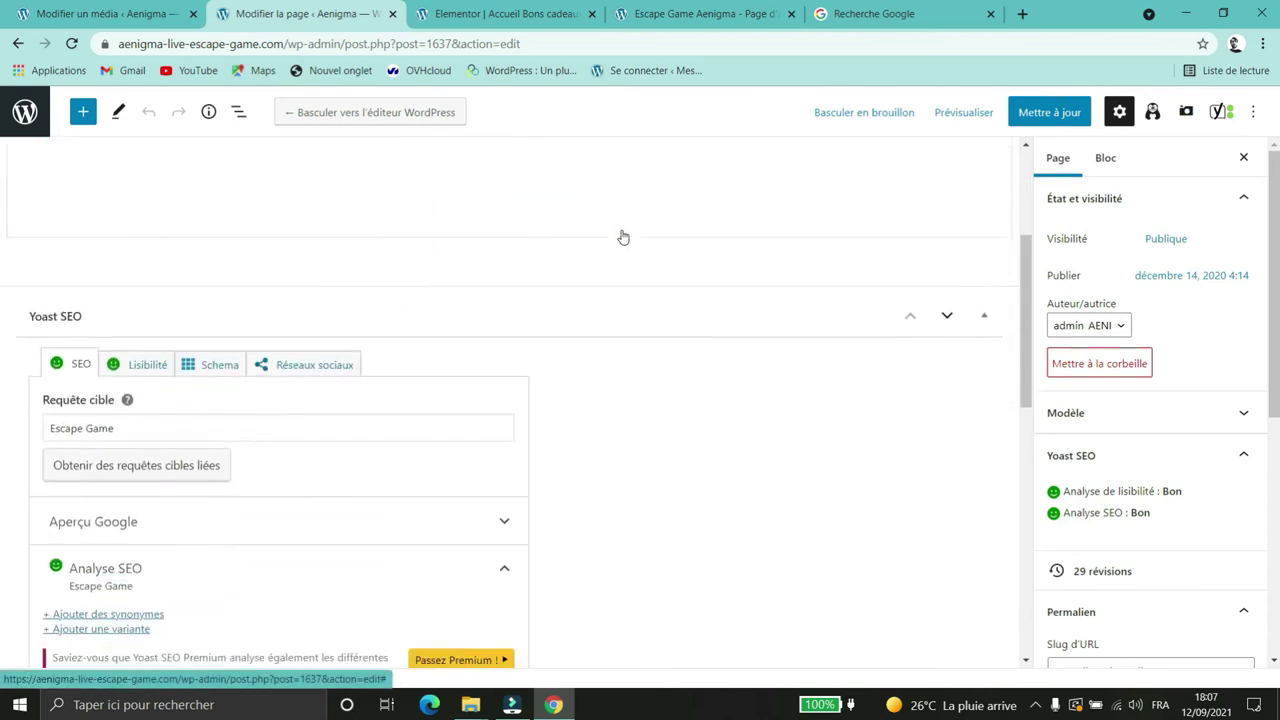
scroll(622, 243, "down", 6)
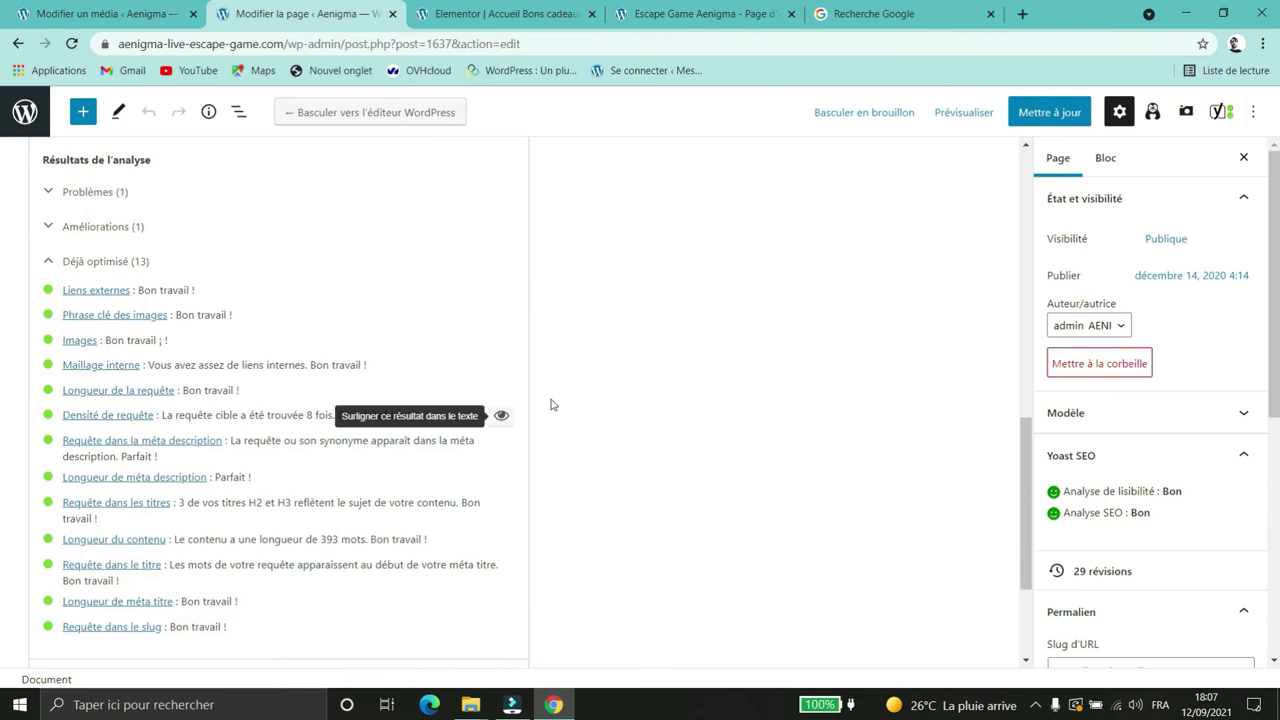
scroll(588, 403, "up", 5)
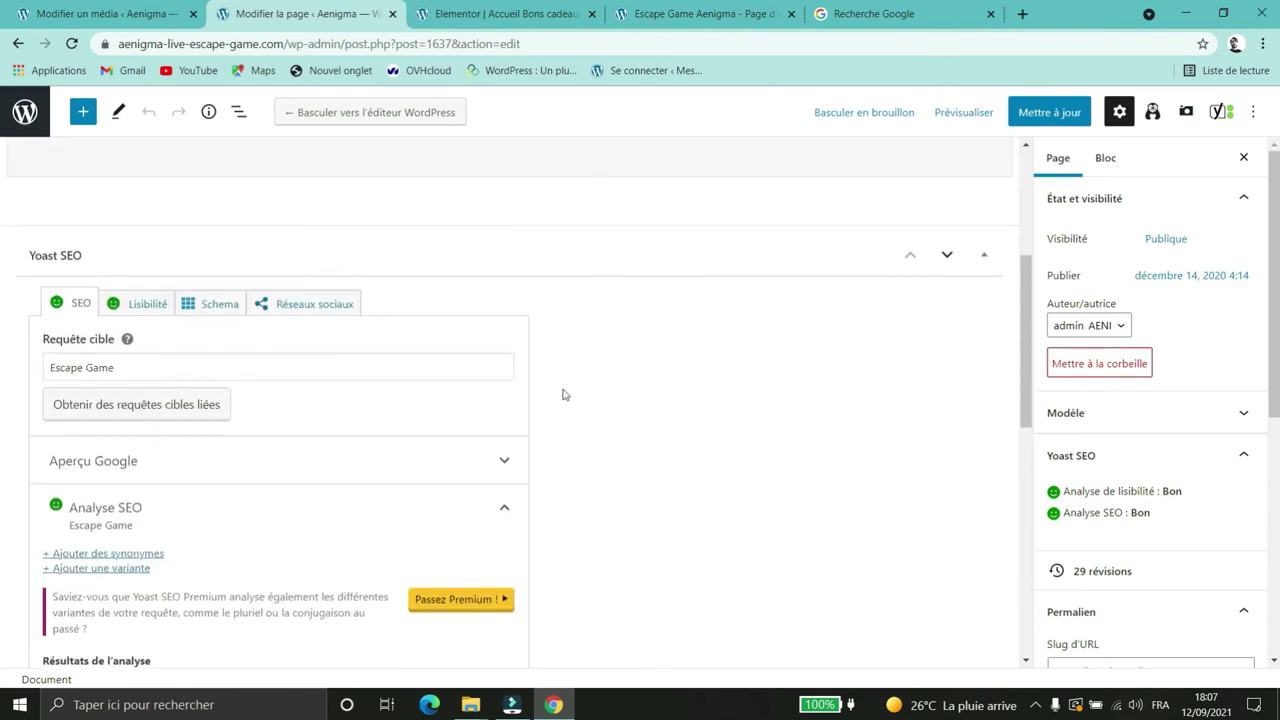
scroll(563, 397, "down", 5)
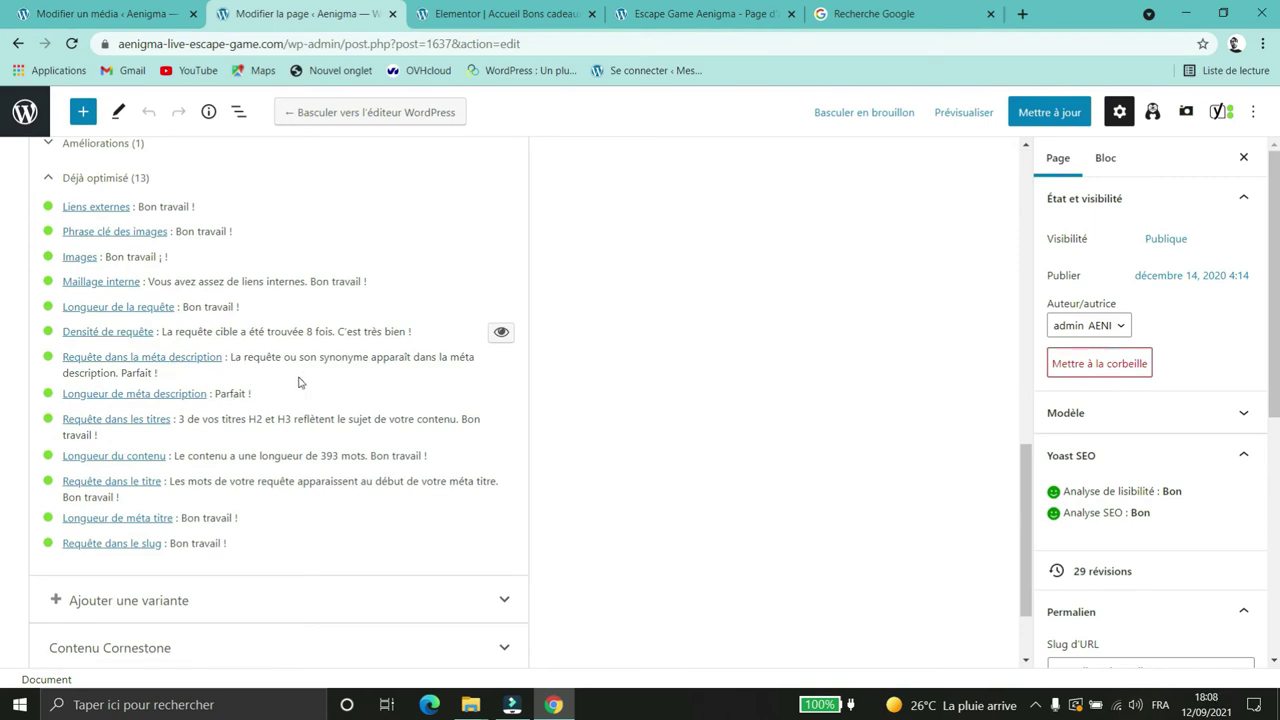
Step: Expand the Google preview and examine the "Escape game" keyphrase at the start of the meta description
scroll(298, 382, "up", 6)
scroll(303, 380, "down", 2)
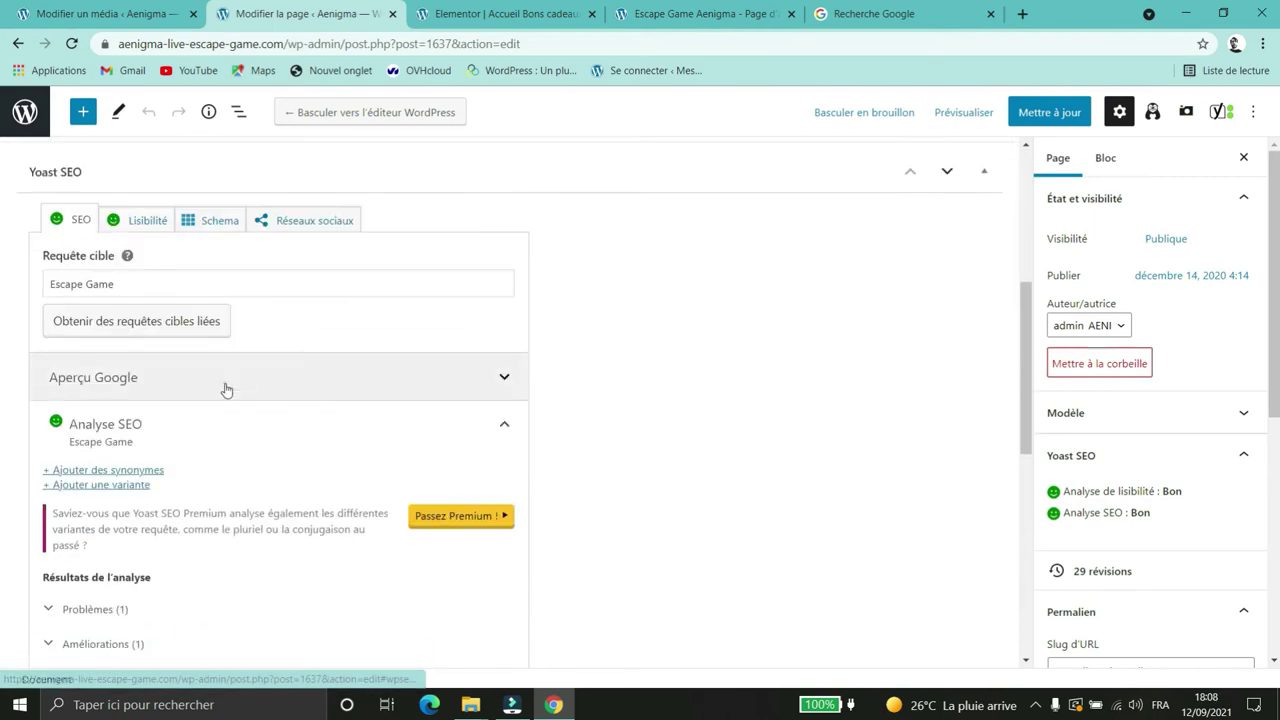
left_click(225, 388)
scroll(320, 355, "down", 3)
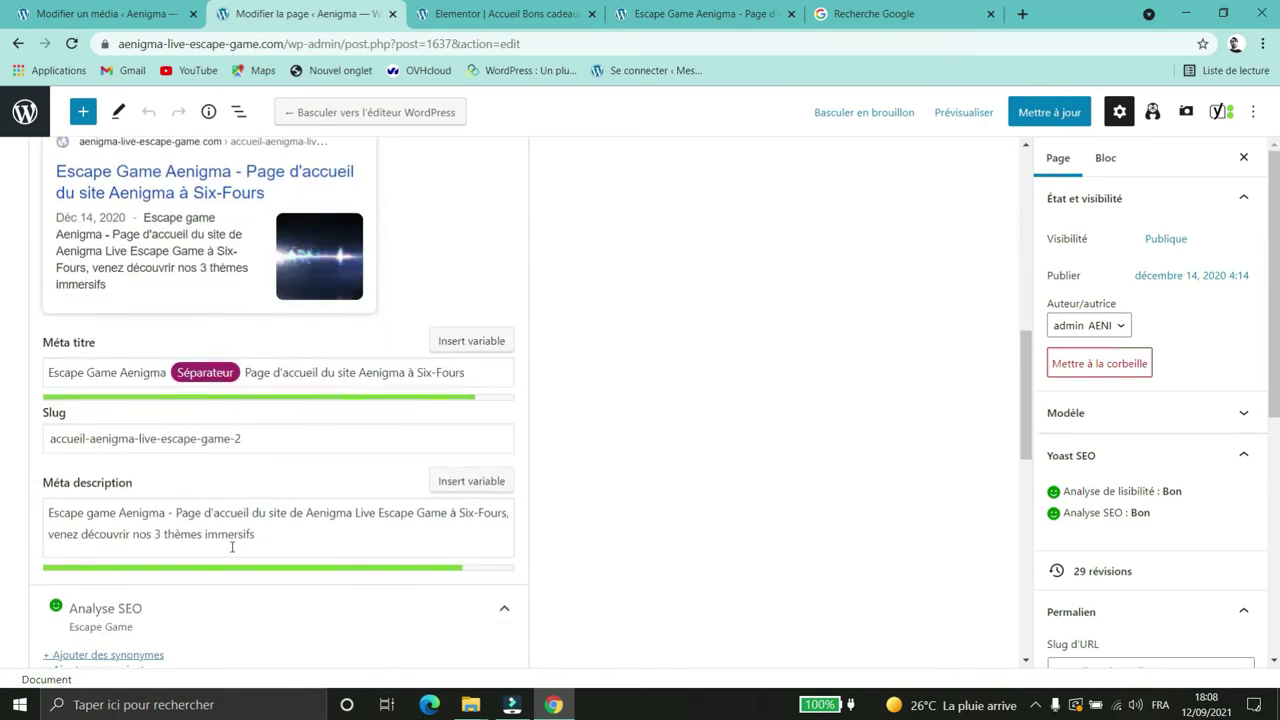
left_click(118, 513)
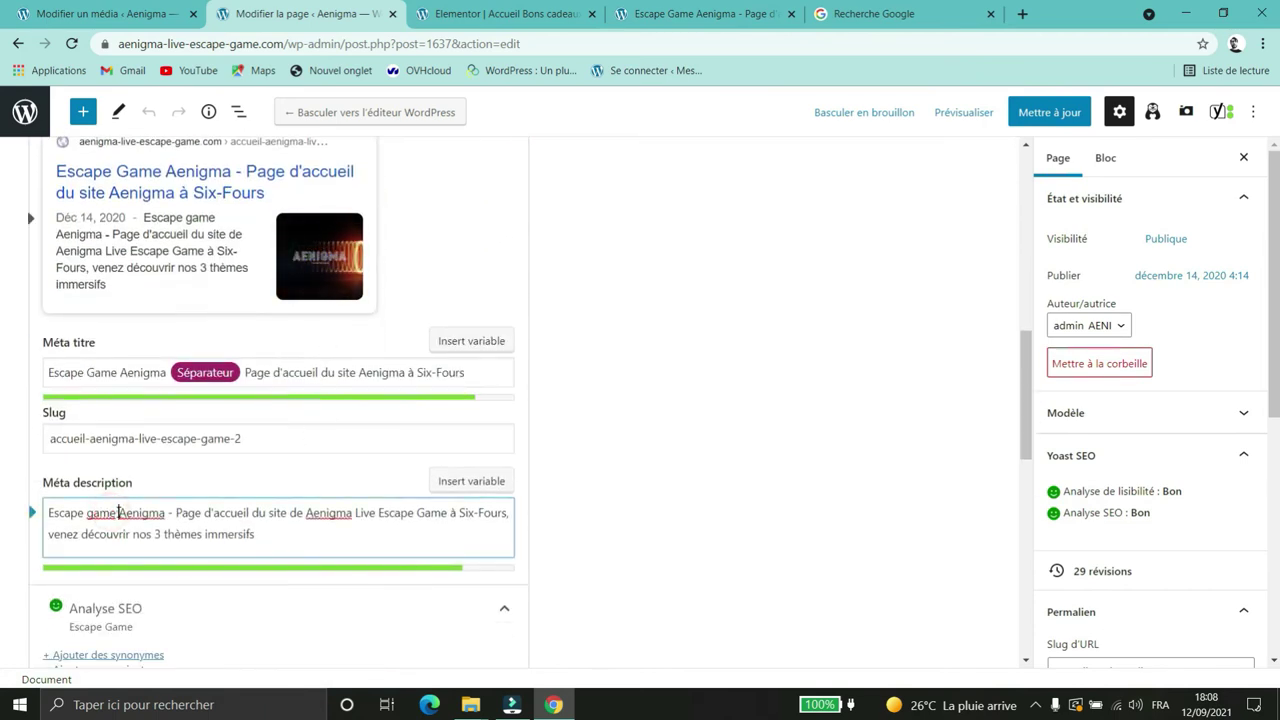
left_click_drag(118, 513, 46, 513)
left_click(708, 452)
scroll(590, 438, "down", 4)
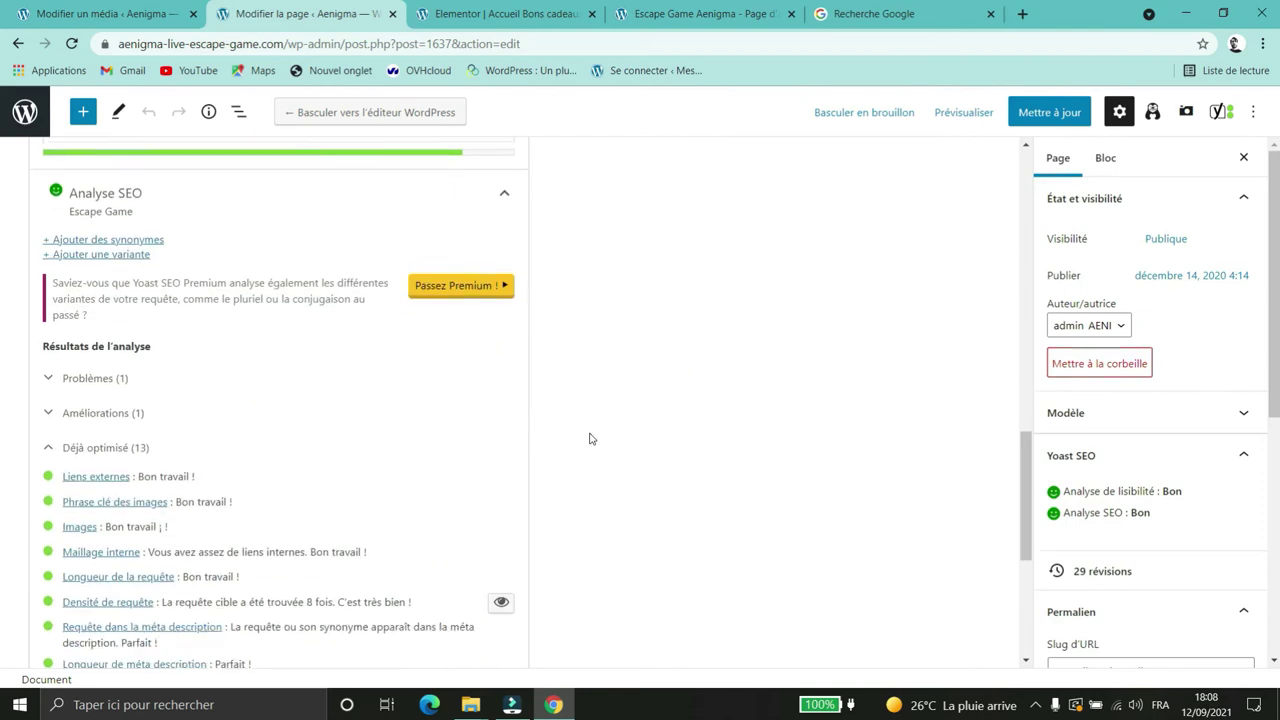
scroll(590, 438, "down", 2)
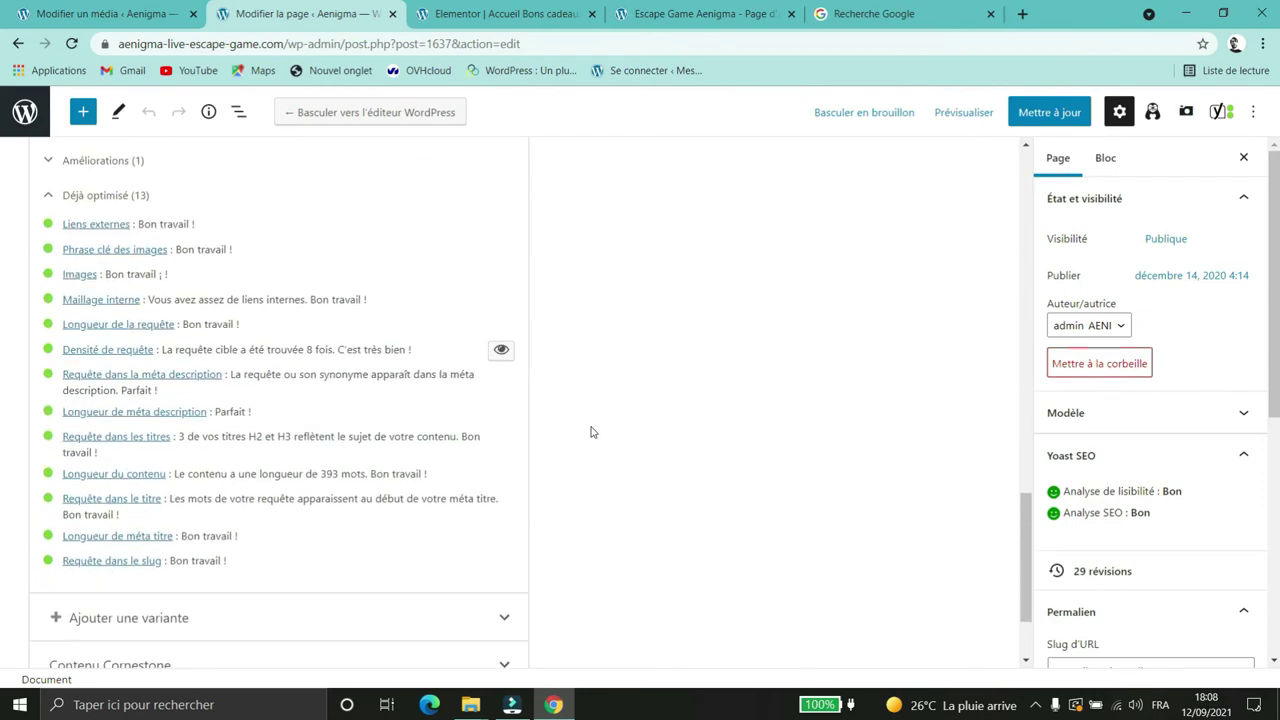
Step: Compare the Google preview's description with the "Requête dans la méta description" and "Longueur de méta description" results
scroll(590, 432, "up", 8)
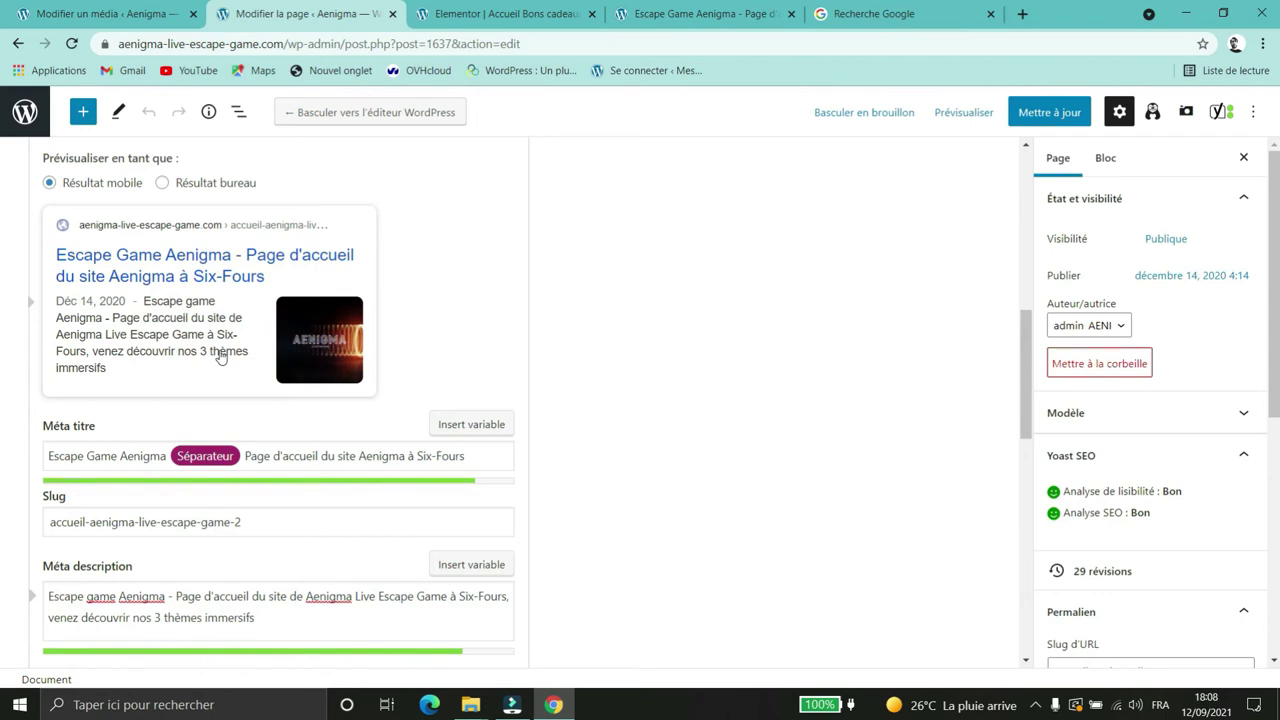
scroll(271, 323, "down", 10)
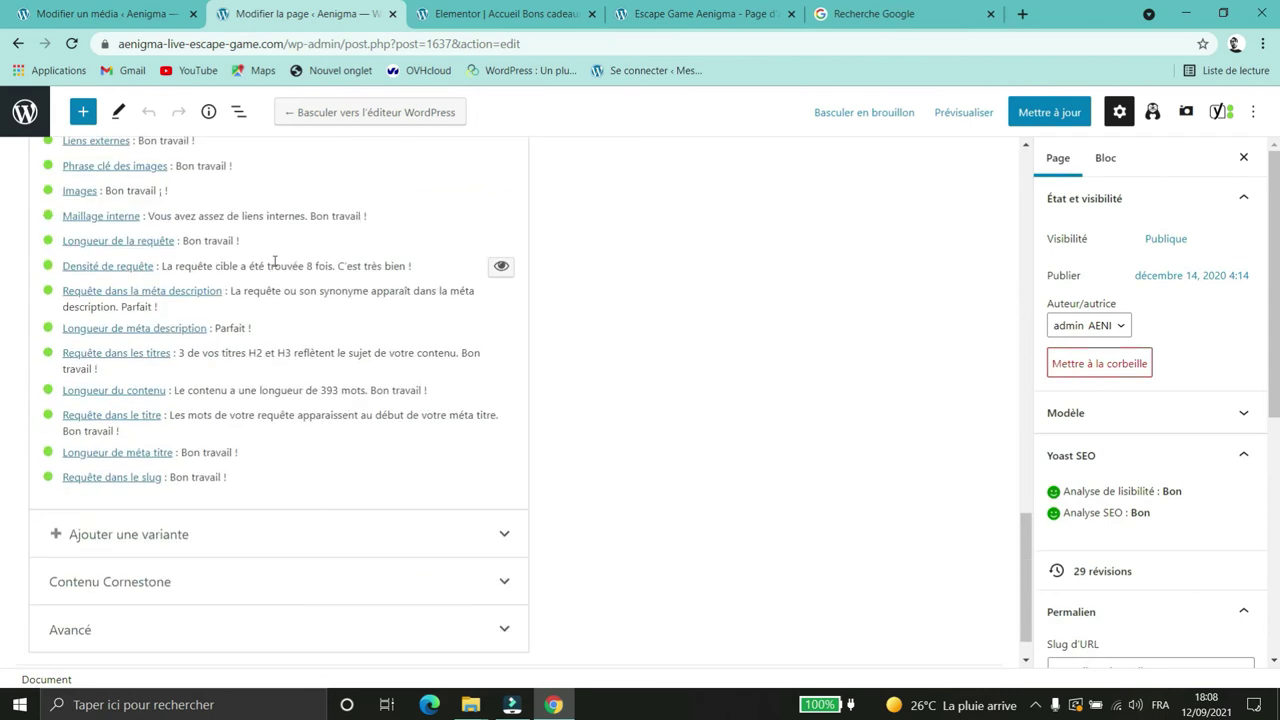
scroll(394, 286, "up", 1)
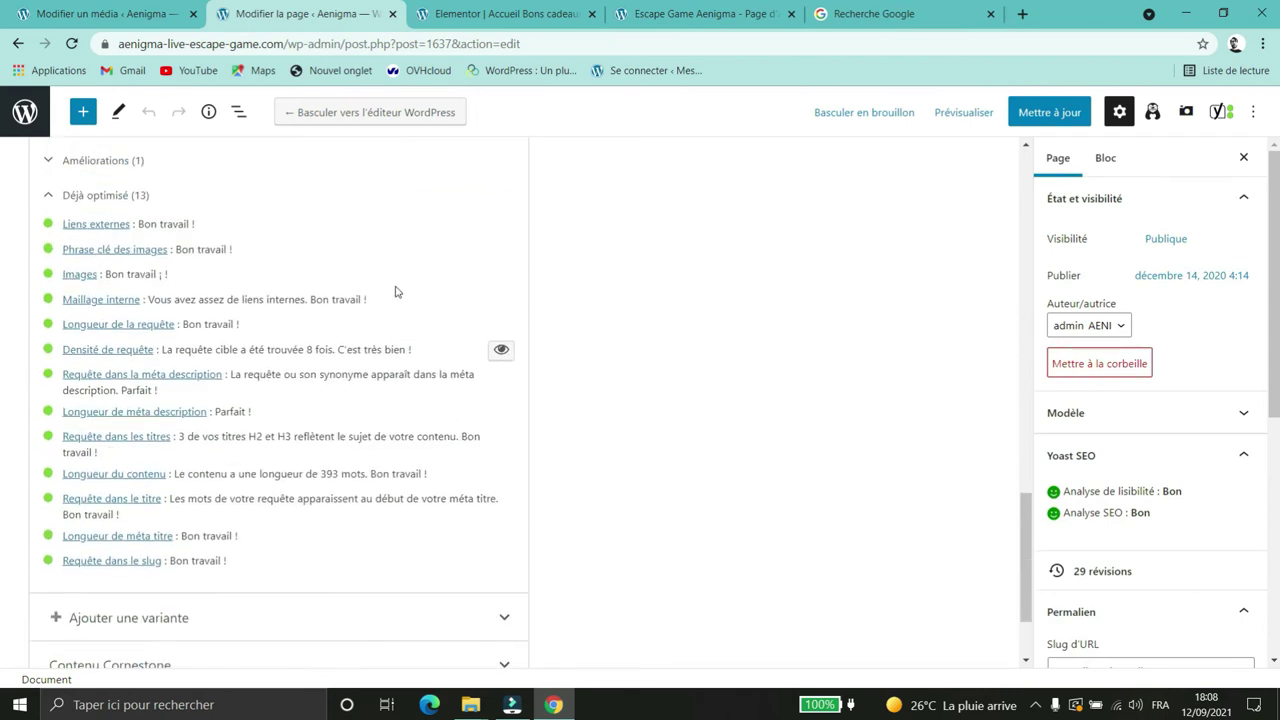
scroll(395, 291, "up", 1)
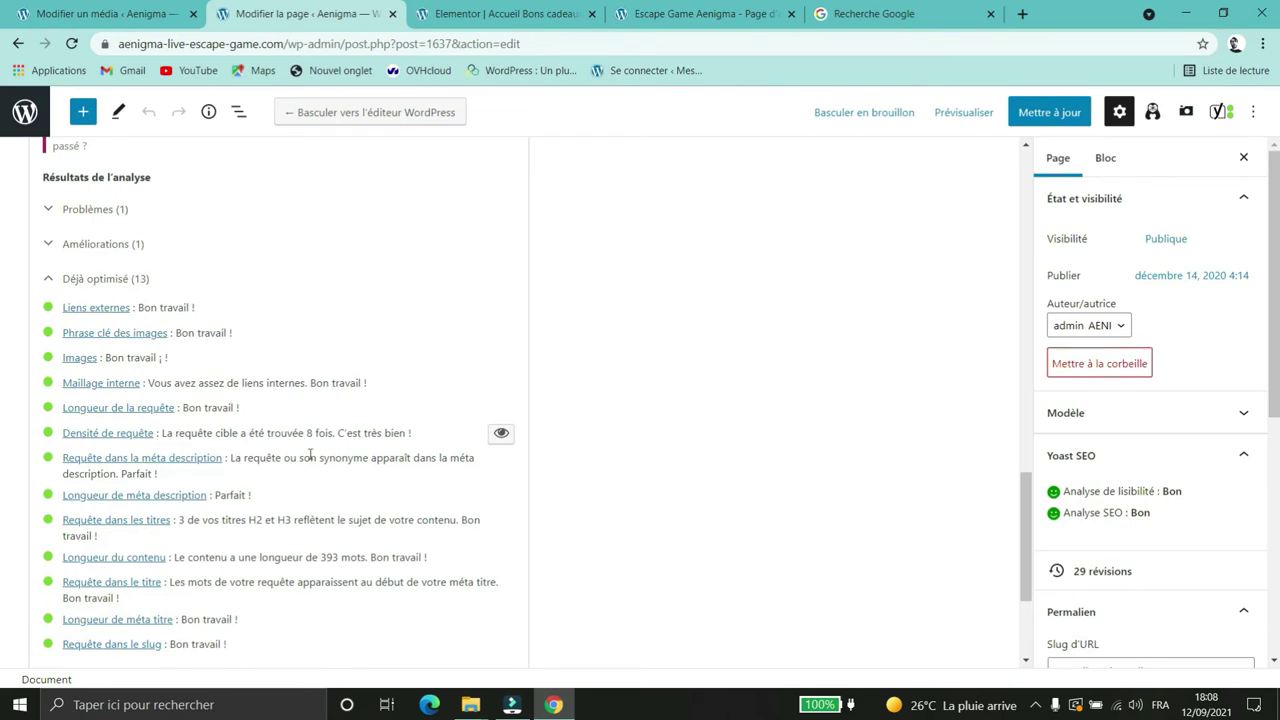
left_click(365, 462)
left_click_drag(333, 461, 292, 462)
left_click(227, 468)
left_click_drag(369, 460, 214, 495)
left_click(255, 499)
Step: Try lengthening the meta description with the filler text "apcbpc ibadpbiapibdpab pba daz", and remove it again
scroll(258, 501, "up", 5)
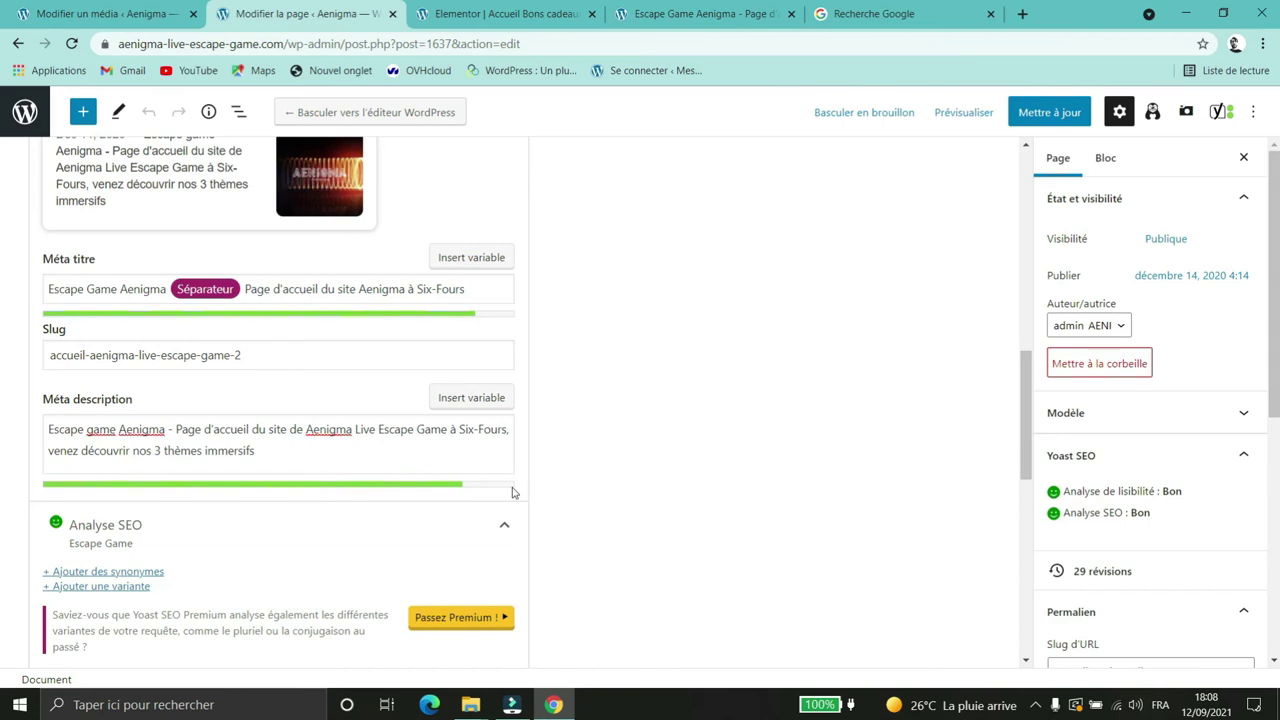
scroll(529, 514, "down", 3)
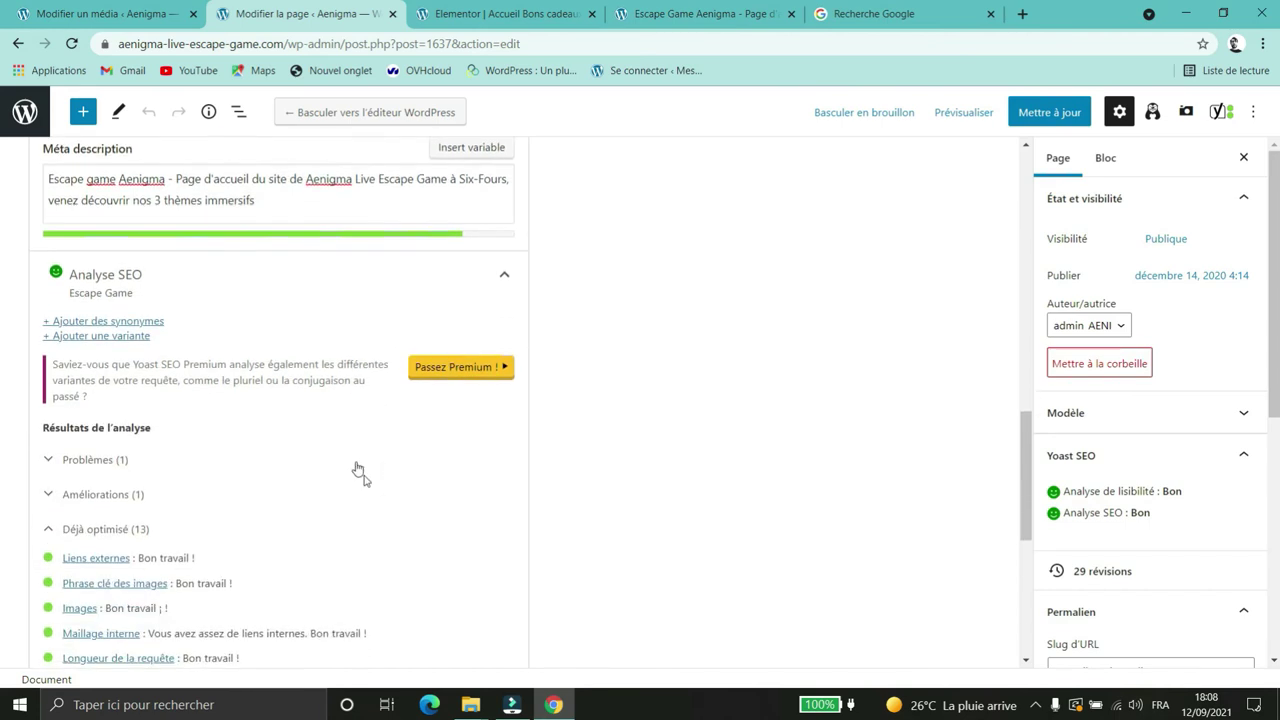
left_click(384, 200)
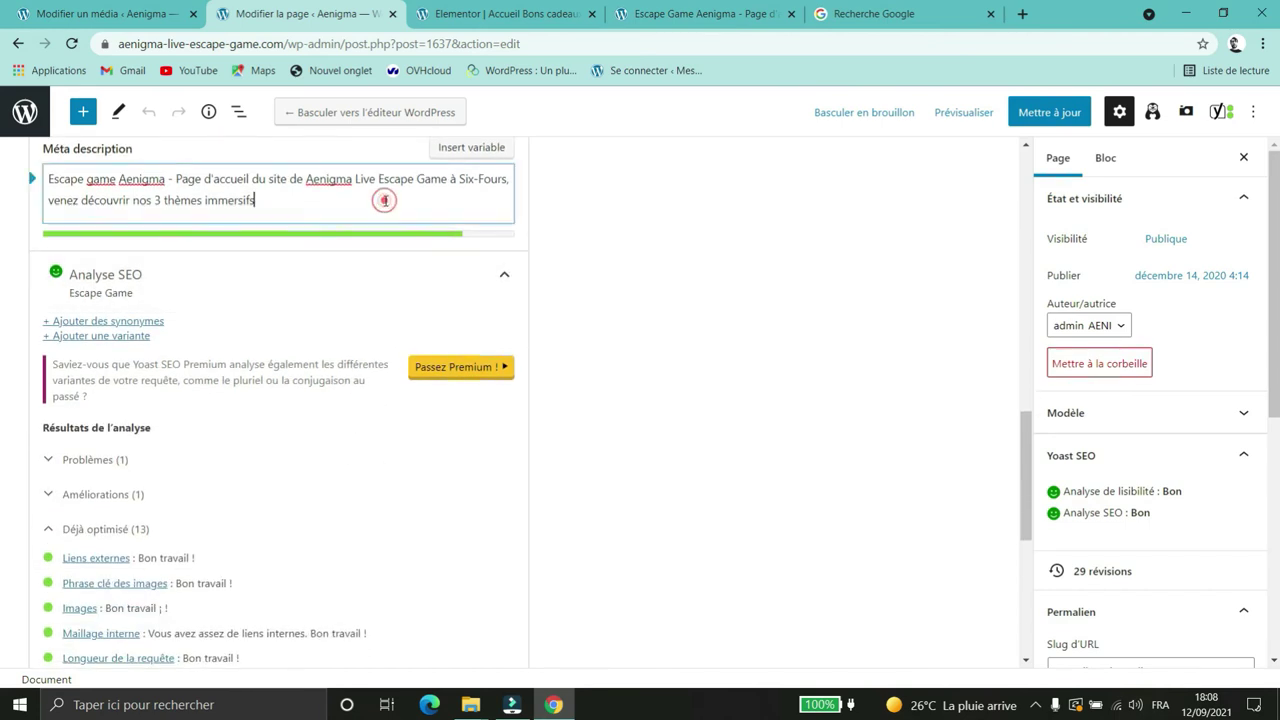
type("apcbpc ibadpbiapibdpab pba daz")
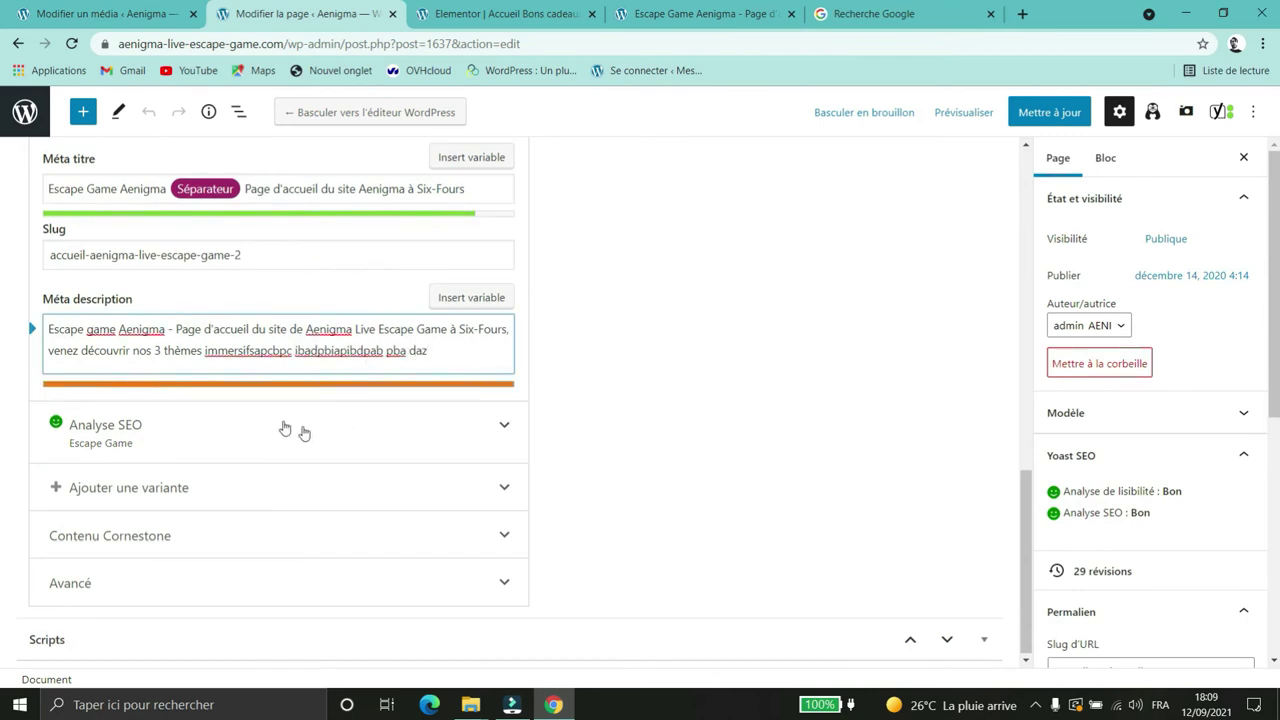
left_click_drag(449, 350, 257, 350)
key("BackSpace")
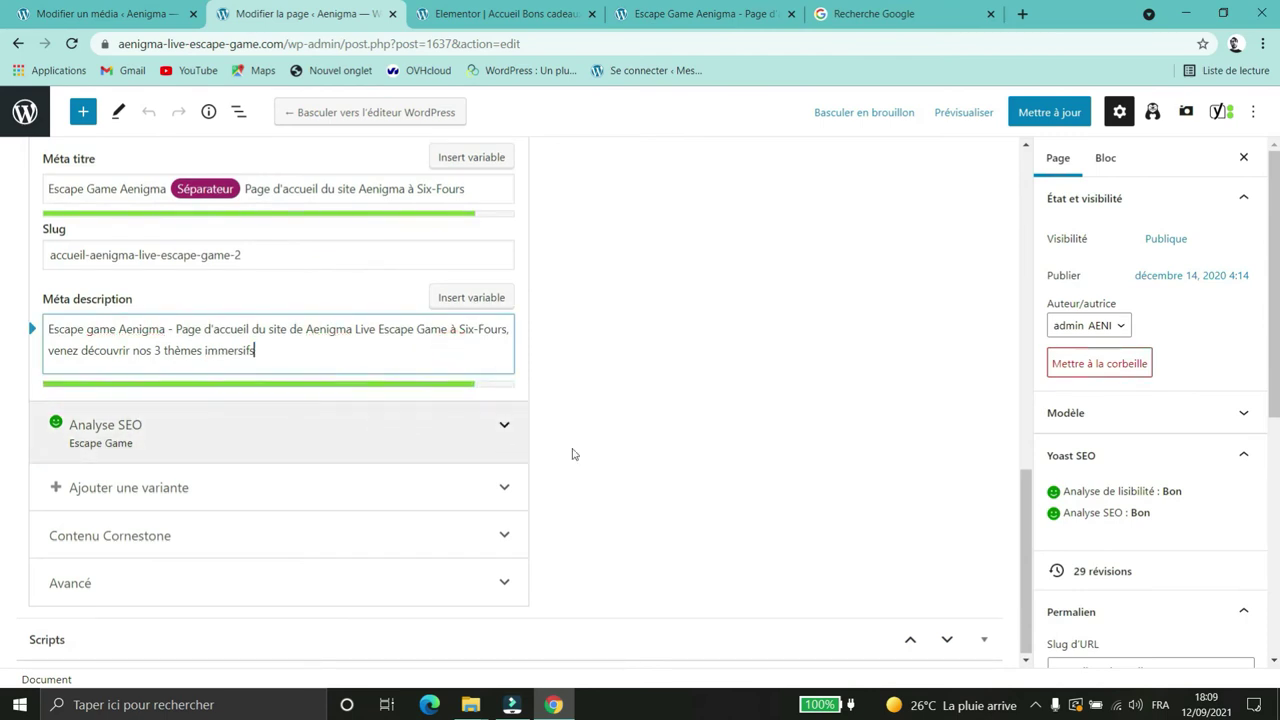
Step: Review the "Requête dans les titres" result about H2 and H3 headings in the SEO analysis
left_click(714, 420)
scroll(654, 363, "down", 5)
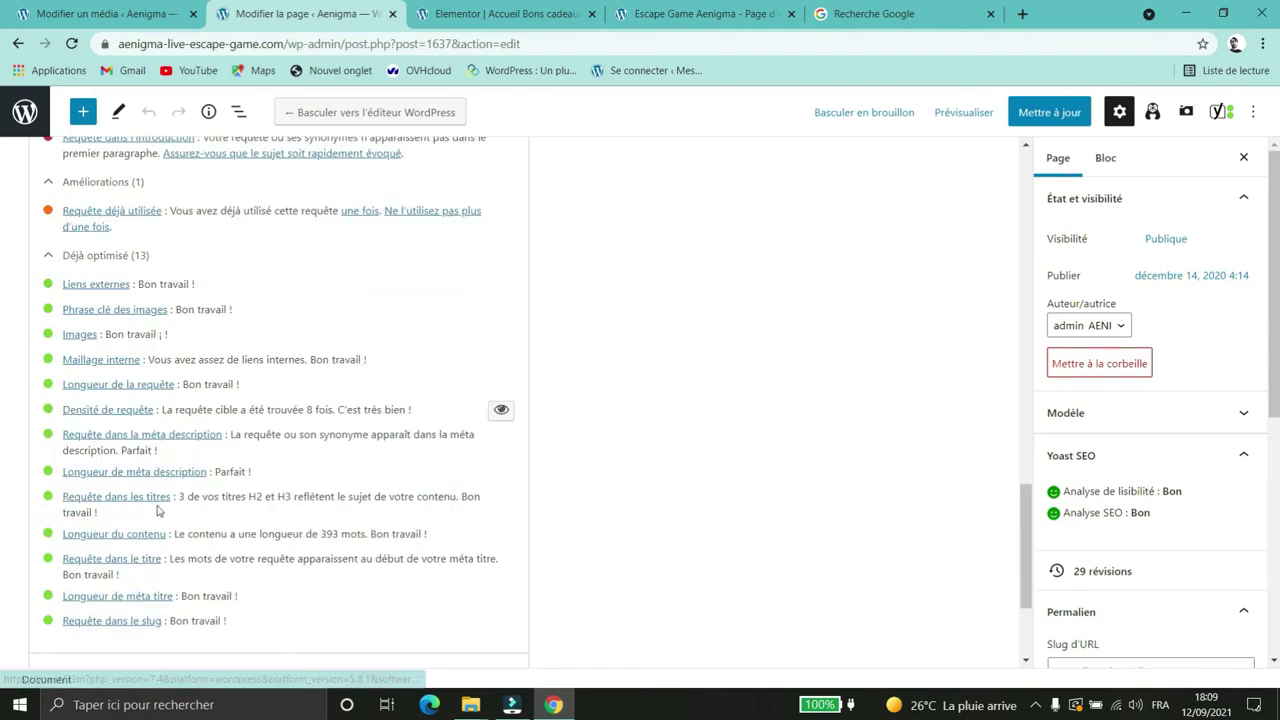
left_click_drag(178, 496, 470, 497)
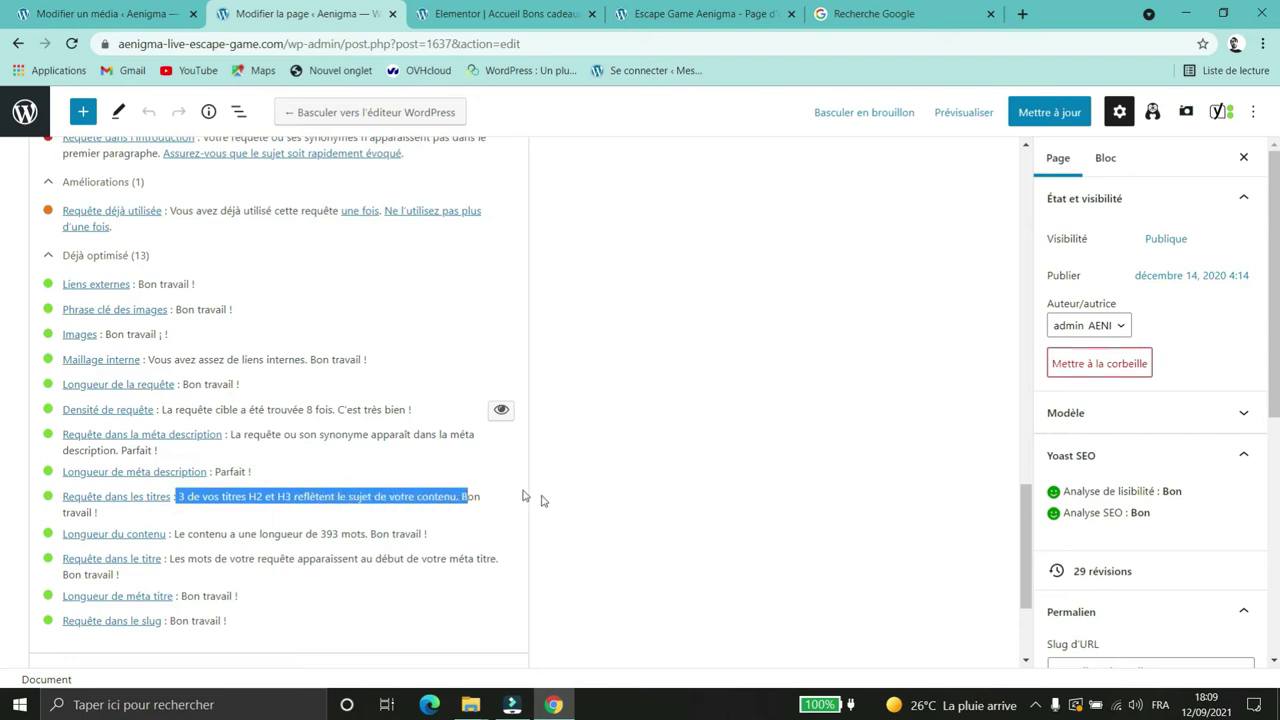
left_click(676, 462)
Step: Examine which headings on the published Aenigma home page contain "Escape Game", and return to the page editor
left_click(660, 20)
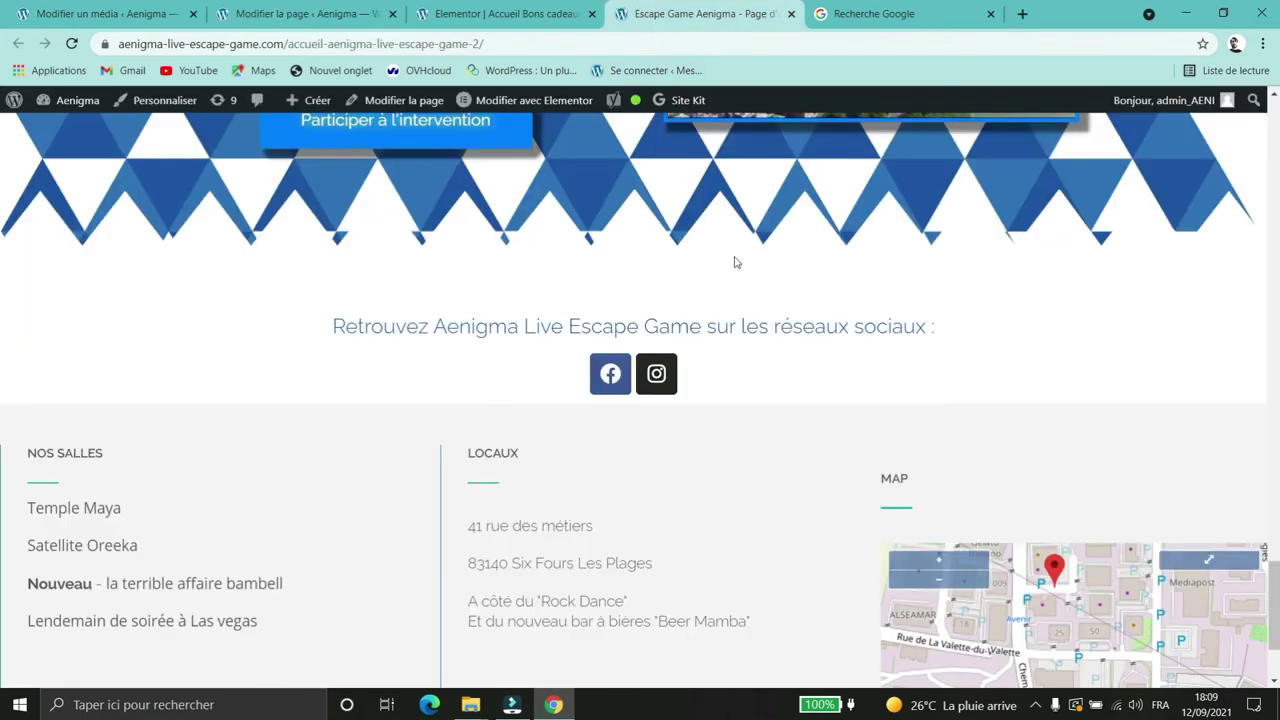
scroll(766, 380, "up", 10)
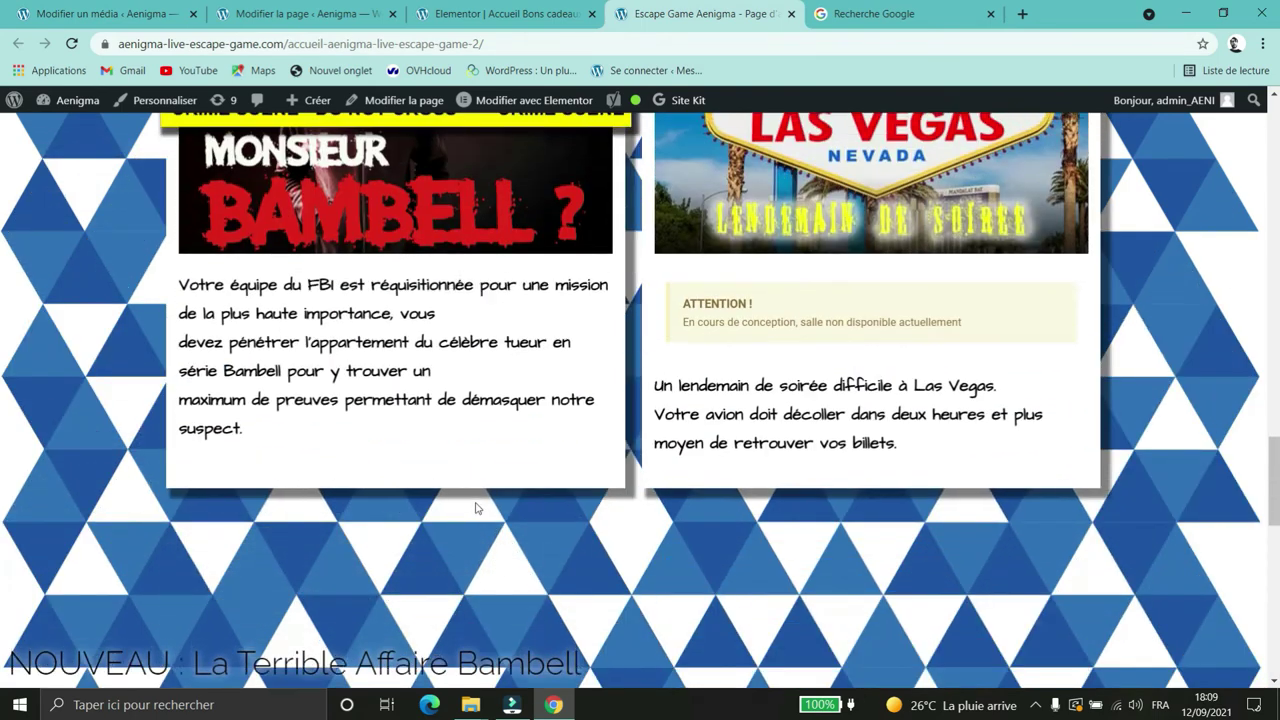
scroll(476, 508, "up", 10)
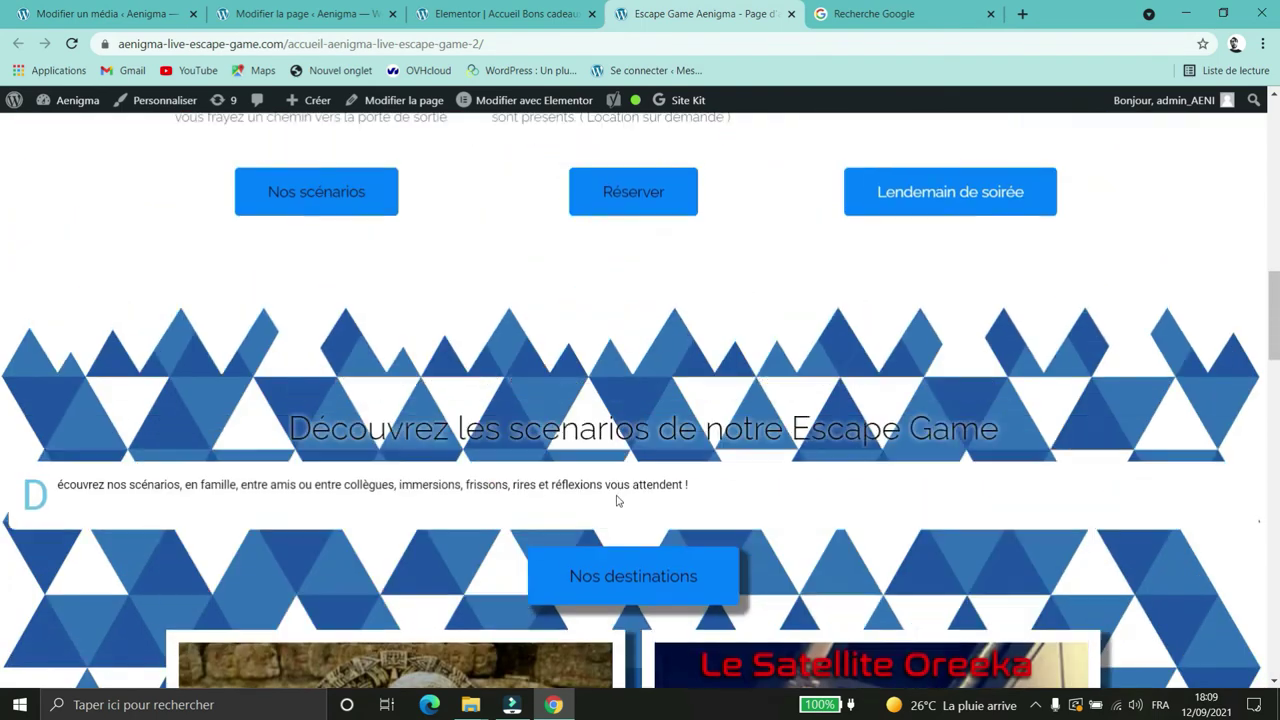
scroll(617, 500, "up", 1)
left_click_drag(1012, 556, 590, 541)
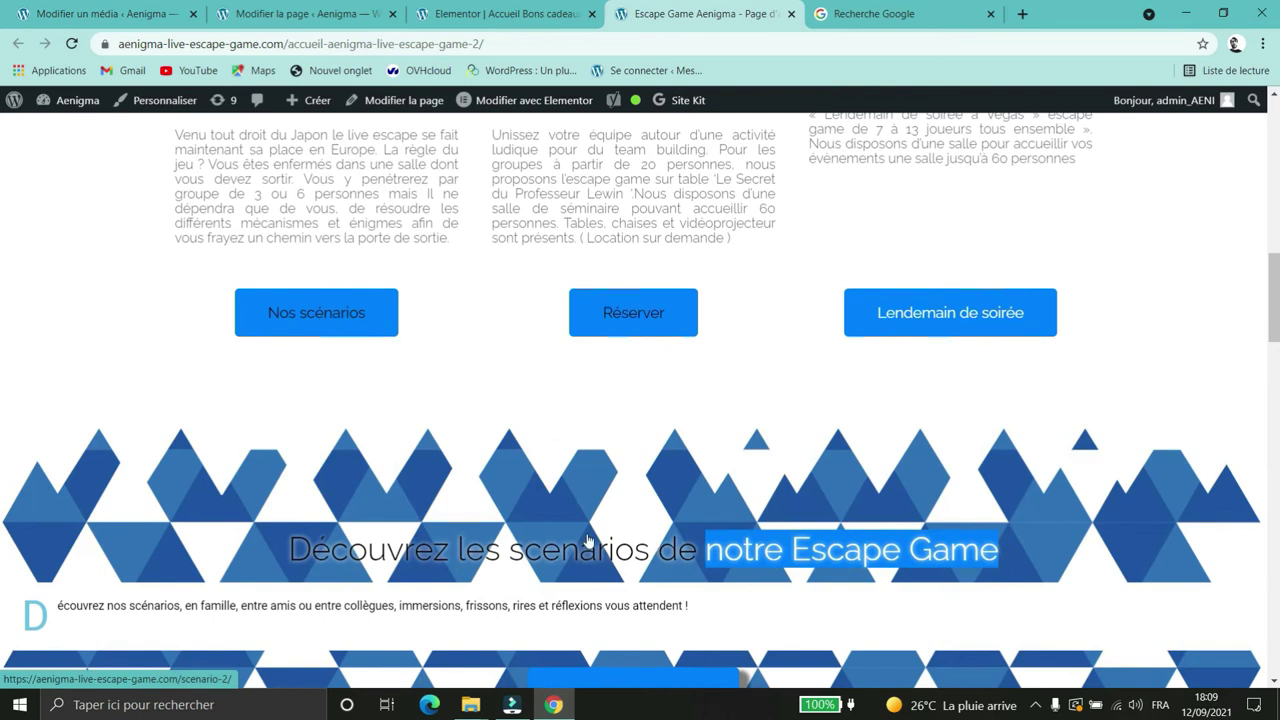
scroll(537, 479, "up", 3)
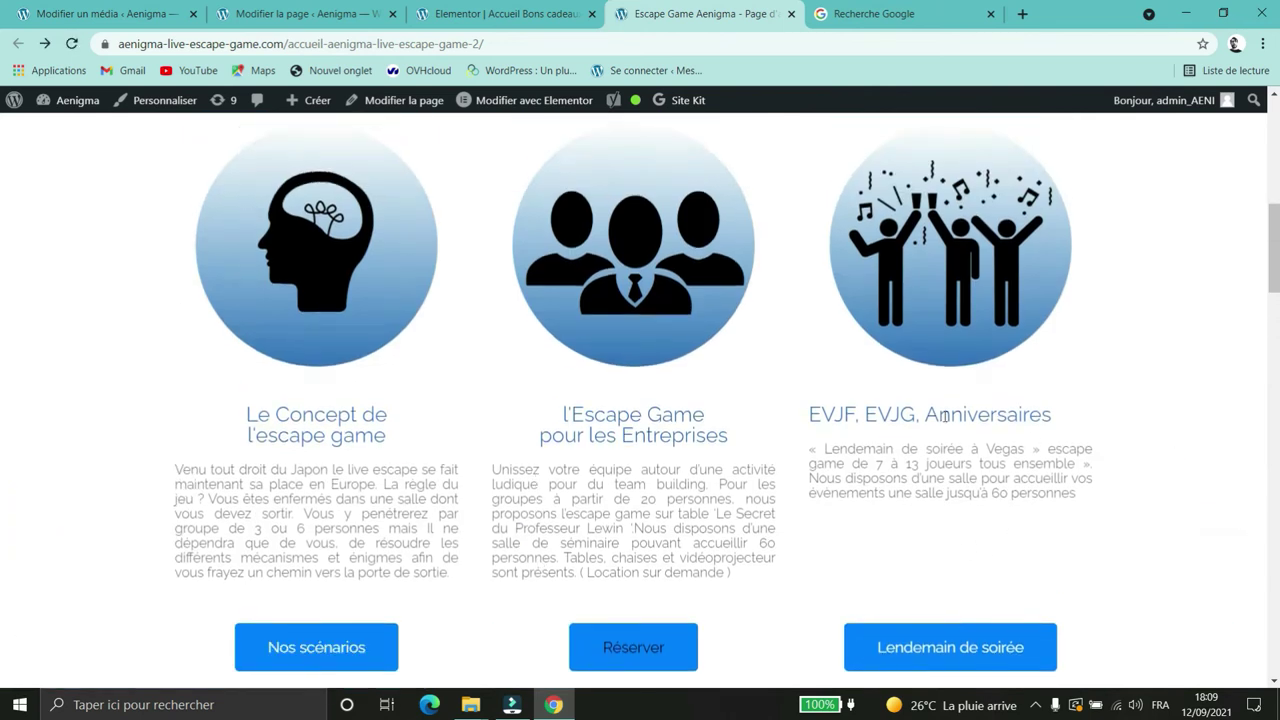
scroll(720, 460, "up", 3)
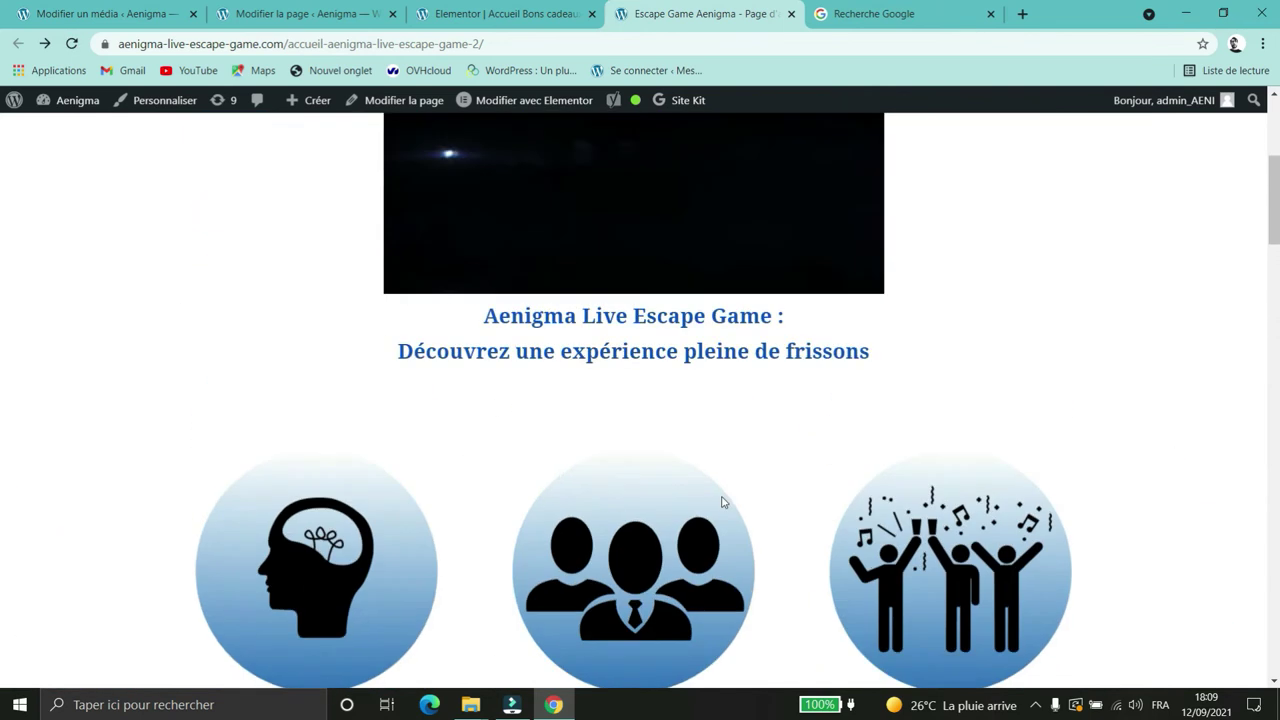
scroll(724, 502, "up", 3)
scroll(507, 443, "down", 6)
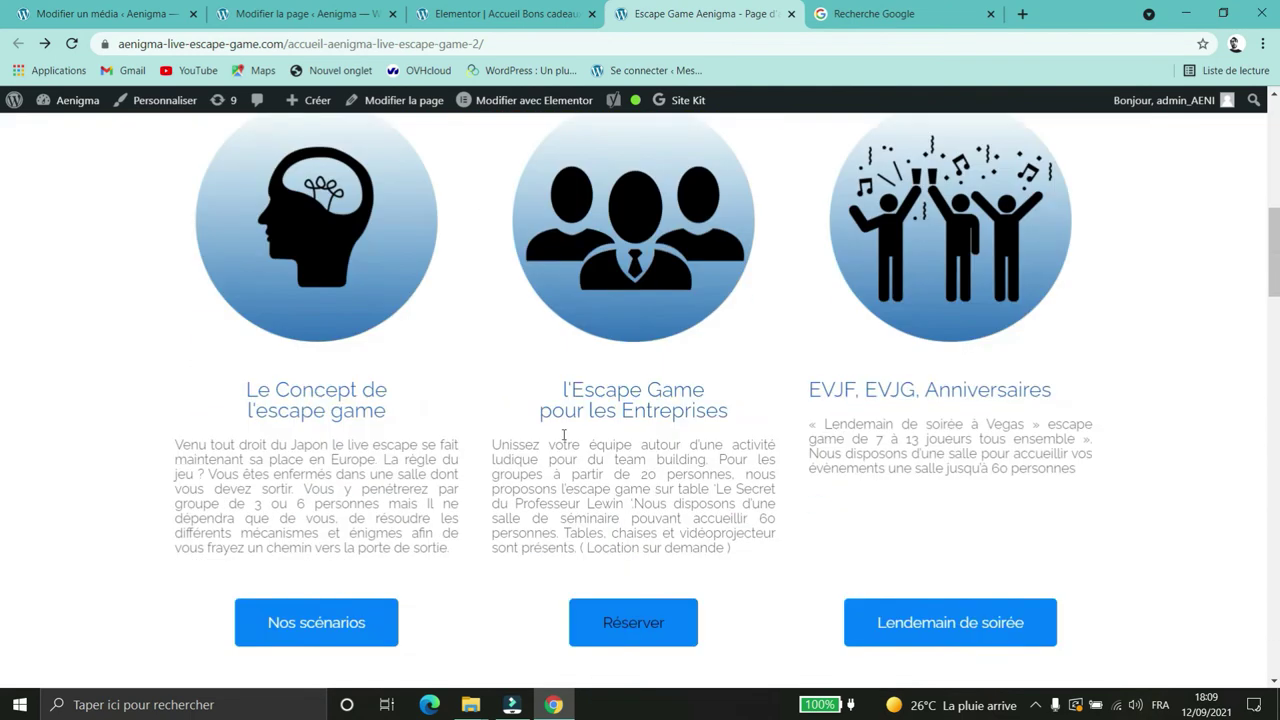
scroll(563, 435, "down", 5)
left_click(300, 14)
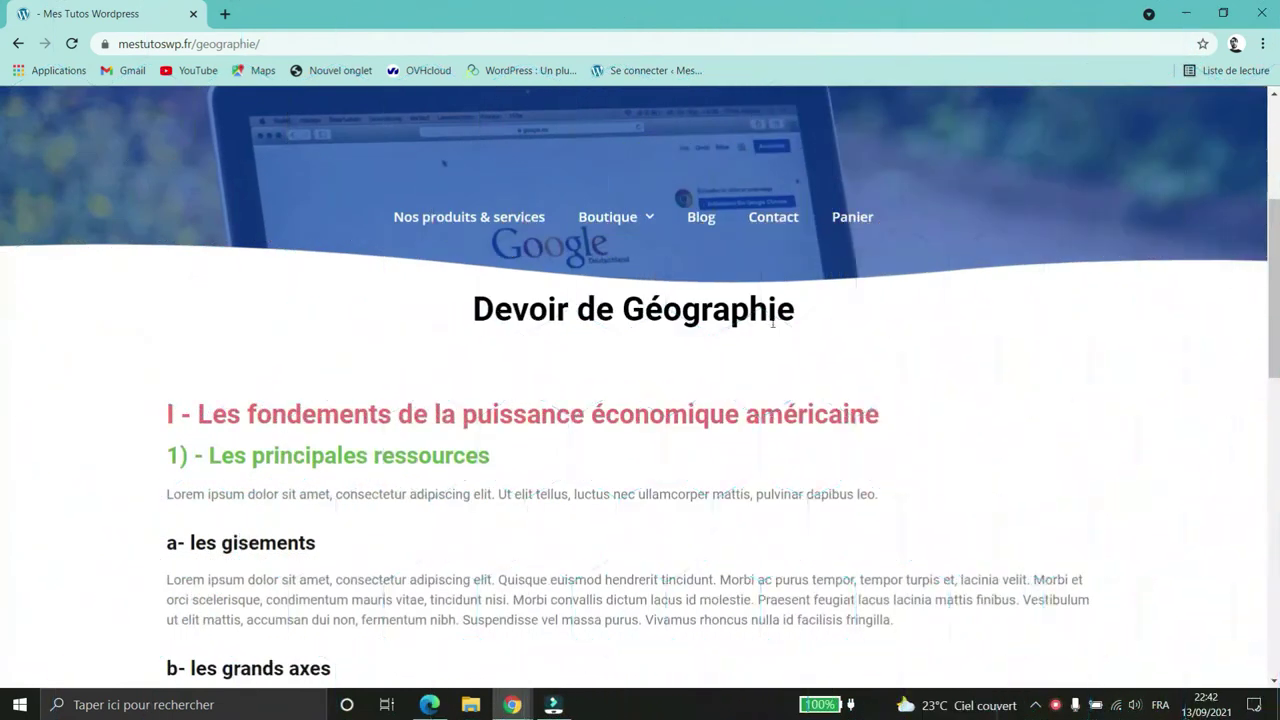
Step: Examine the heading hierarchy of the "Devoir de Géographie" page, from its main title through its sections and subsections
left_click_drag(793, 318, 473, 335)
left_click(432, 398)
left_click_drag(165, 410, 826, 410)
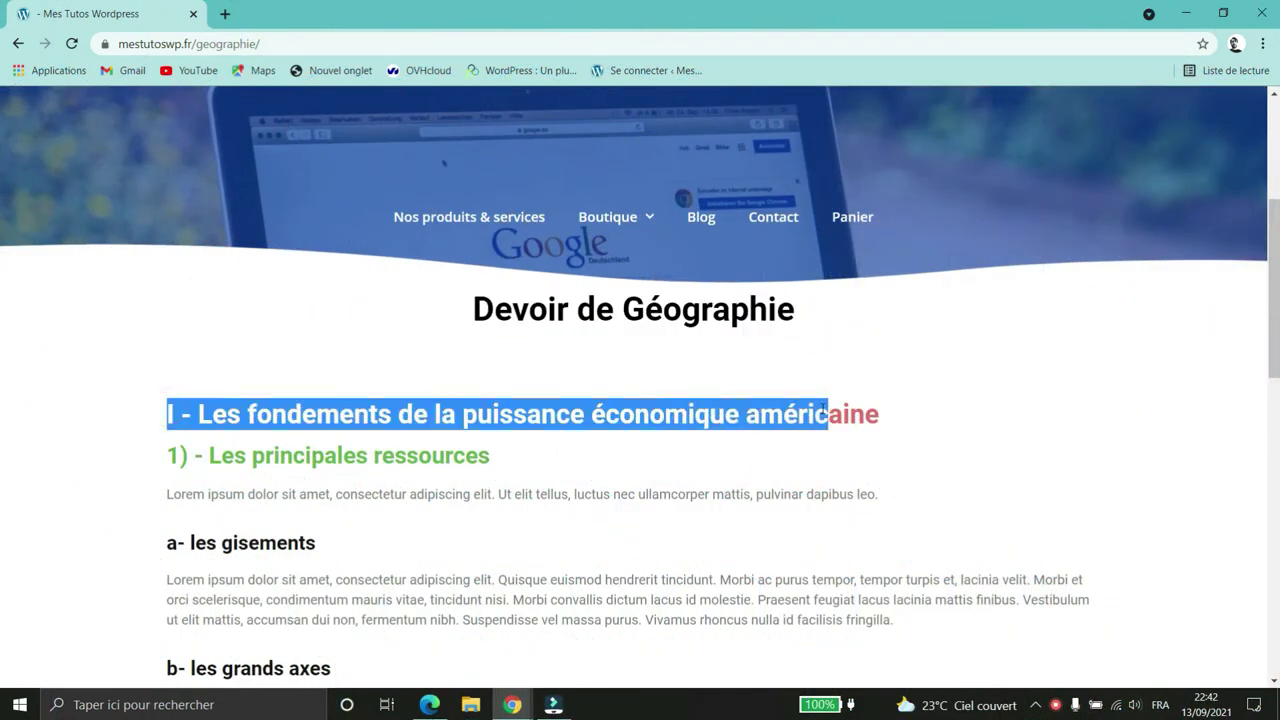
left_click(386, 457)
scroll(386, 460, "down", 3)
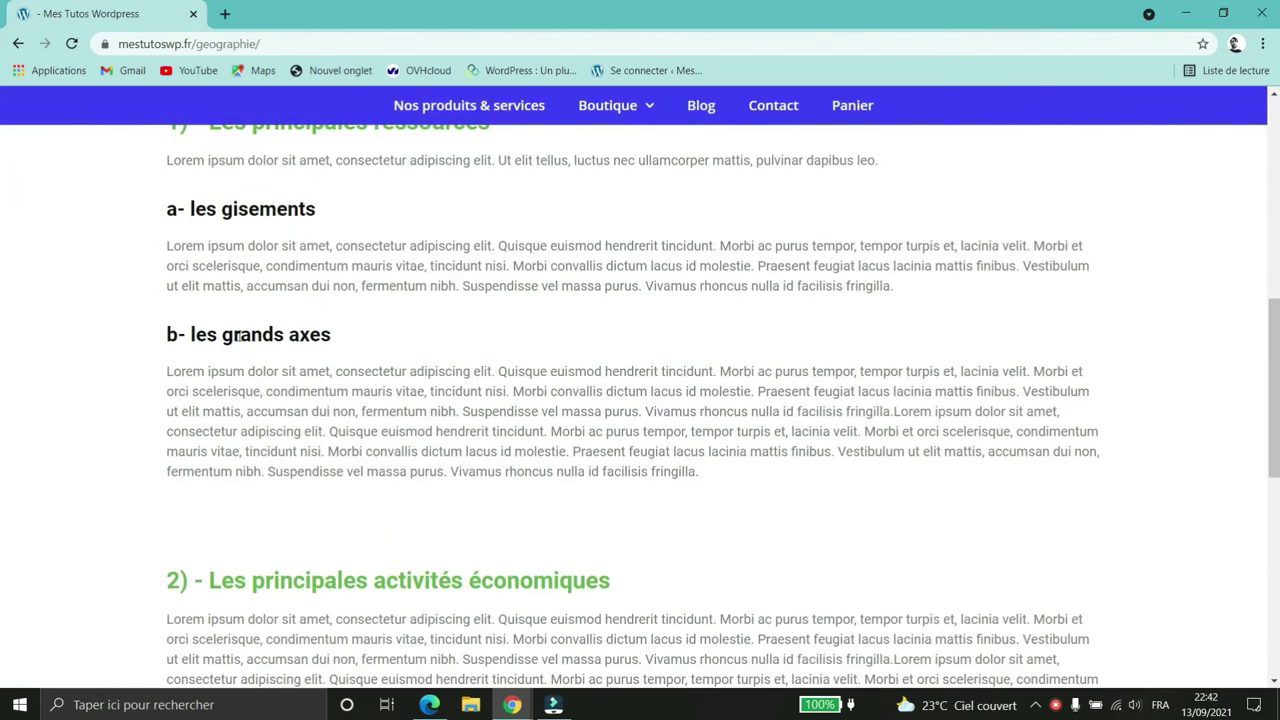
scroll(300, 336, "down", 4)
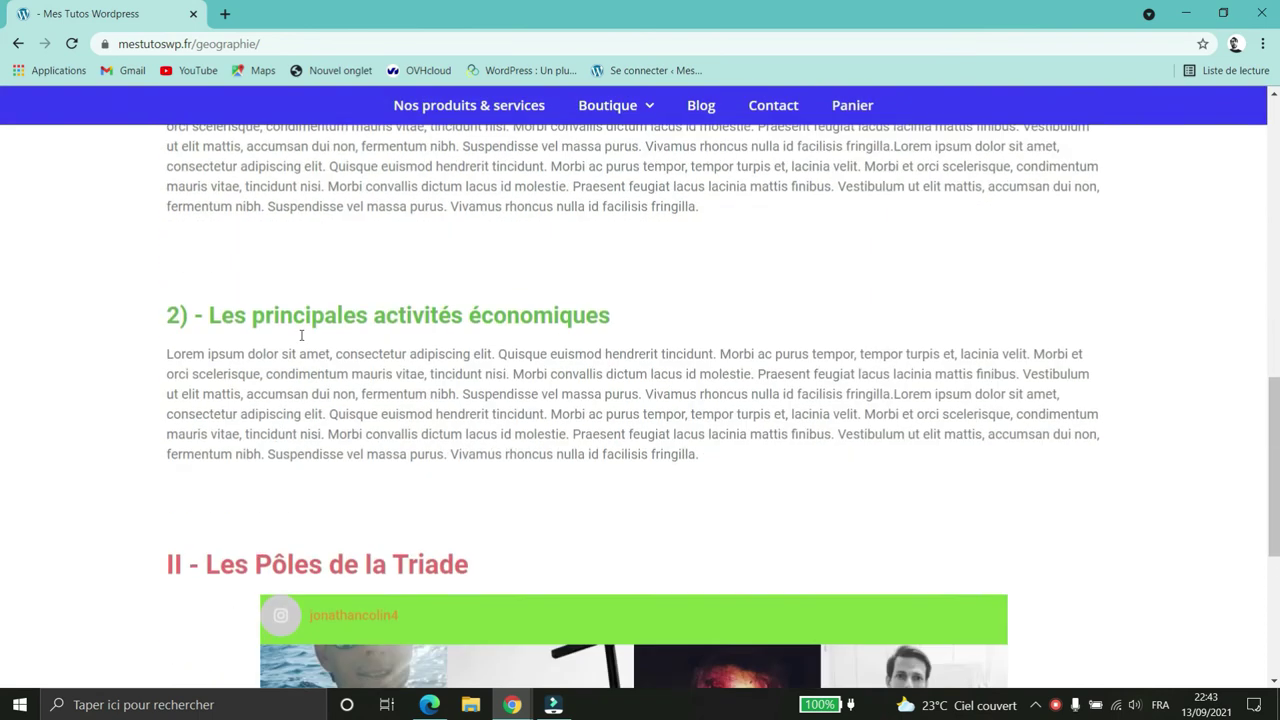
scroll(301, 336, "down", 3)
scroll(301, 336, "up", 6)
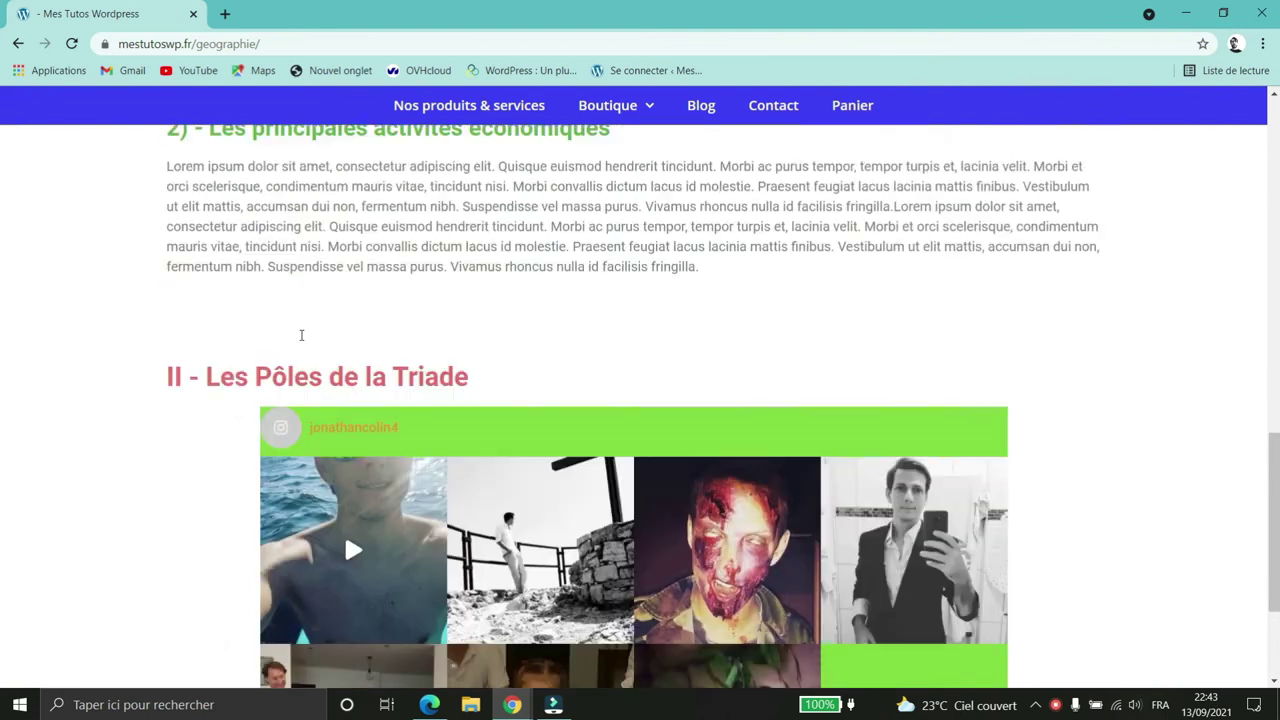
scroll(301, 336, "up", 6)
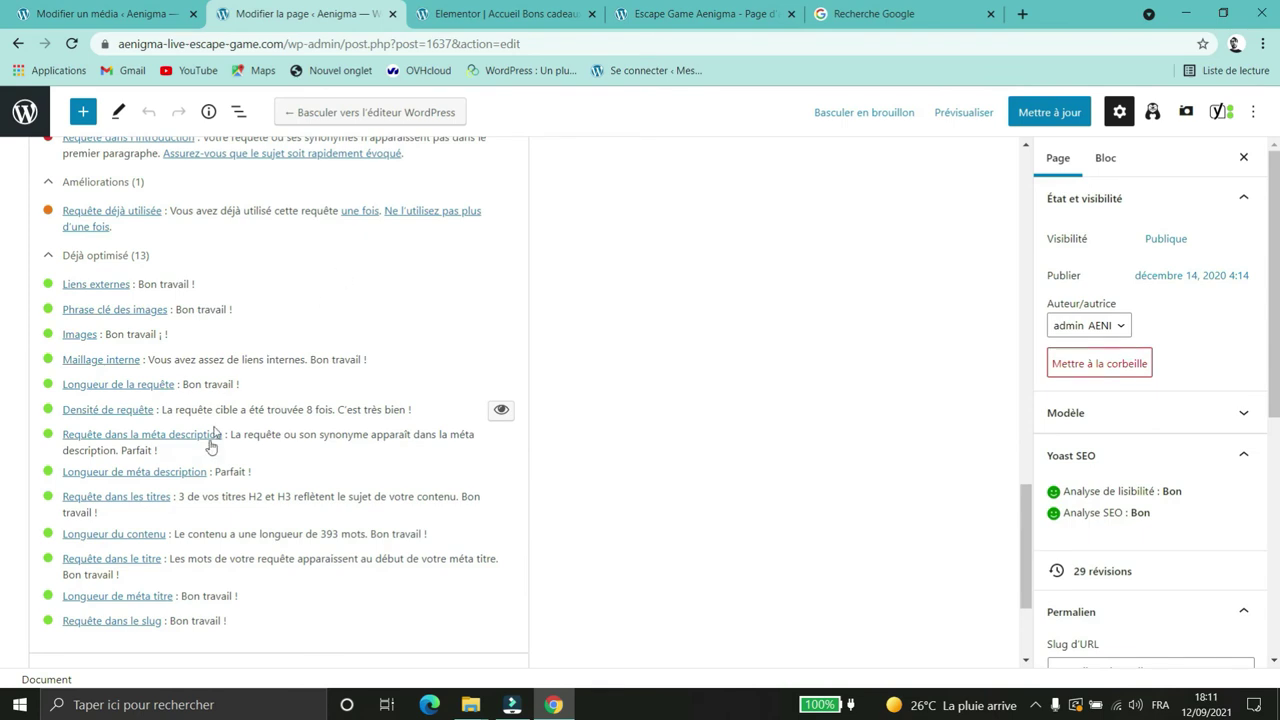
Step: Review the "Longueur du contenu" result in the page's Yoast SEO analysis
scroll(300, 525, "down", 1)
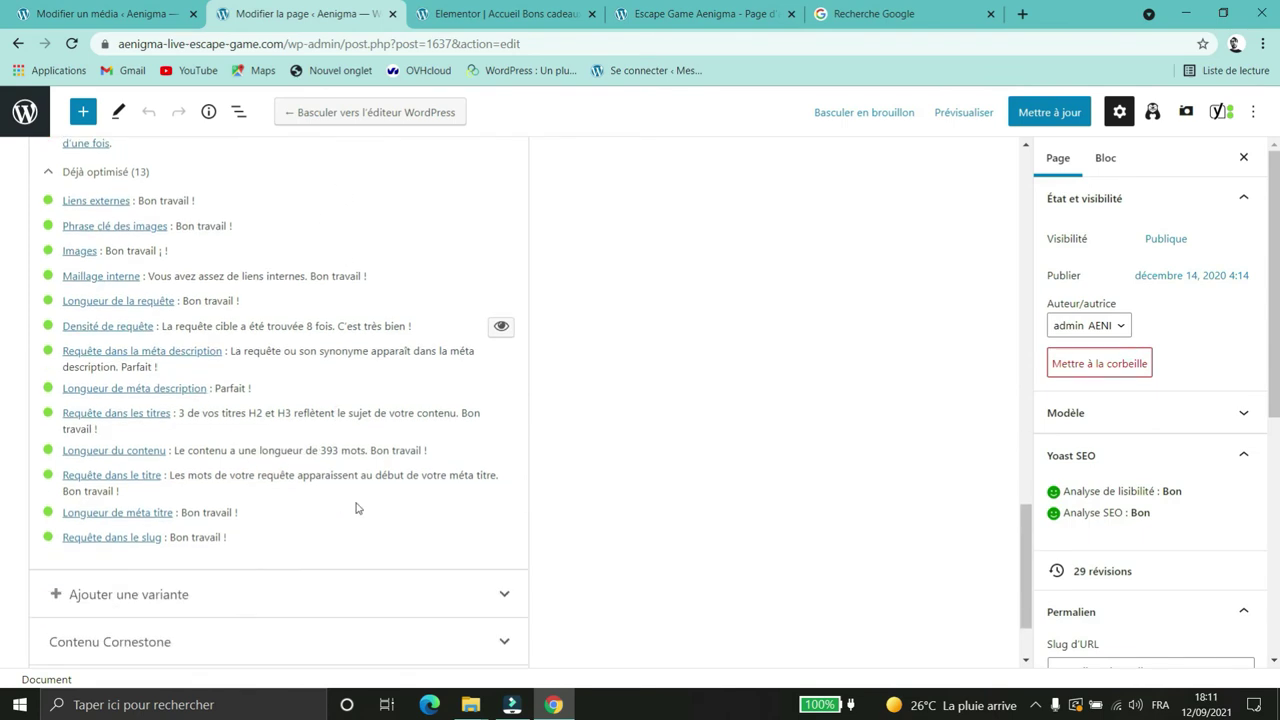
left_click_drag(430, 452, 177, 451)
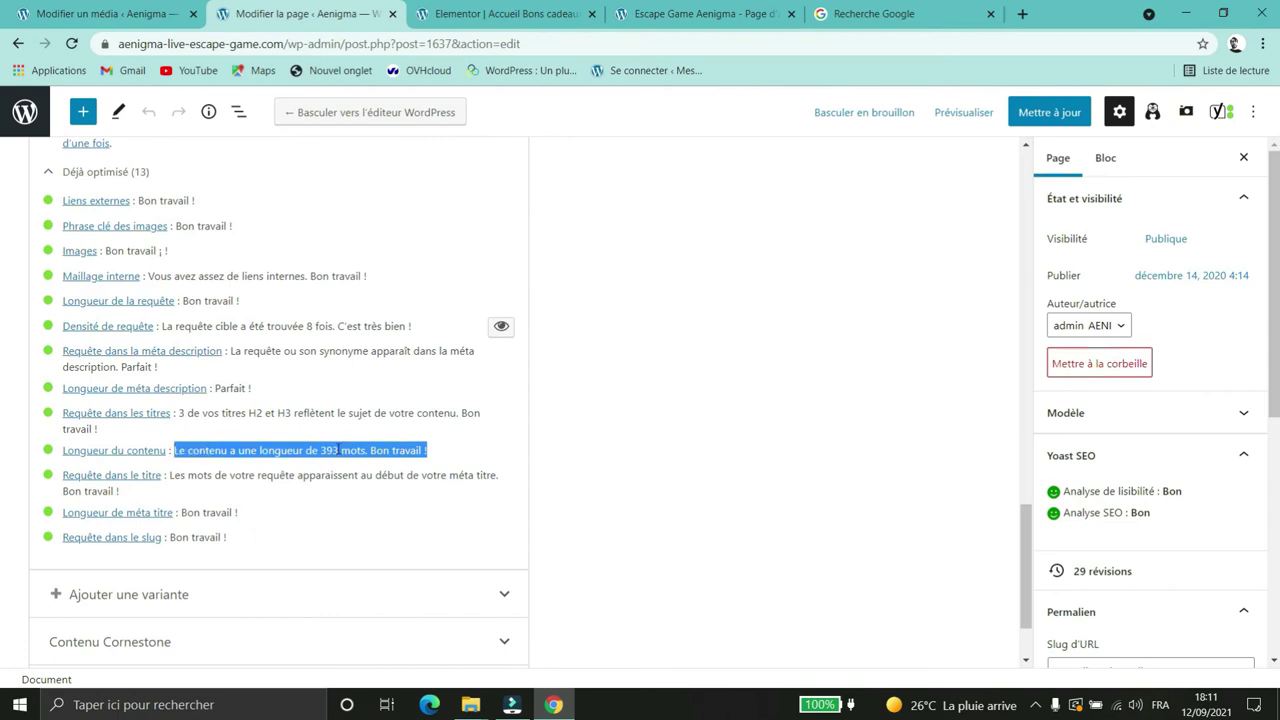
left_click(337, 450)
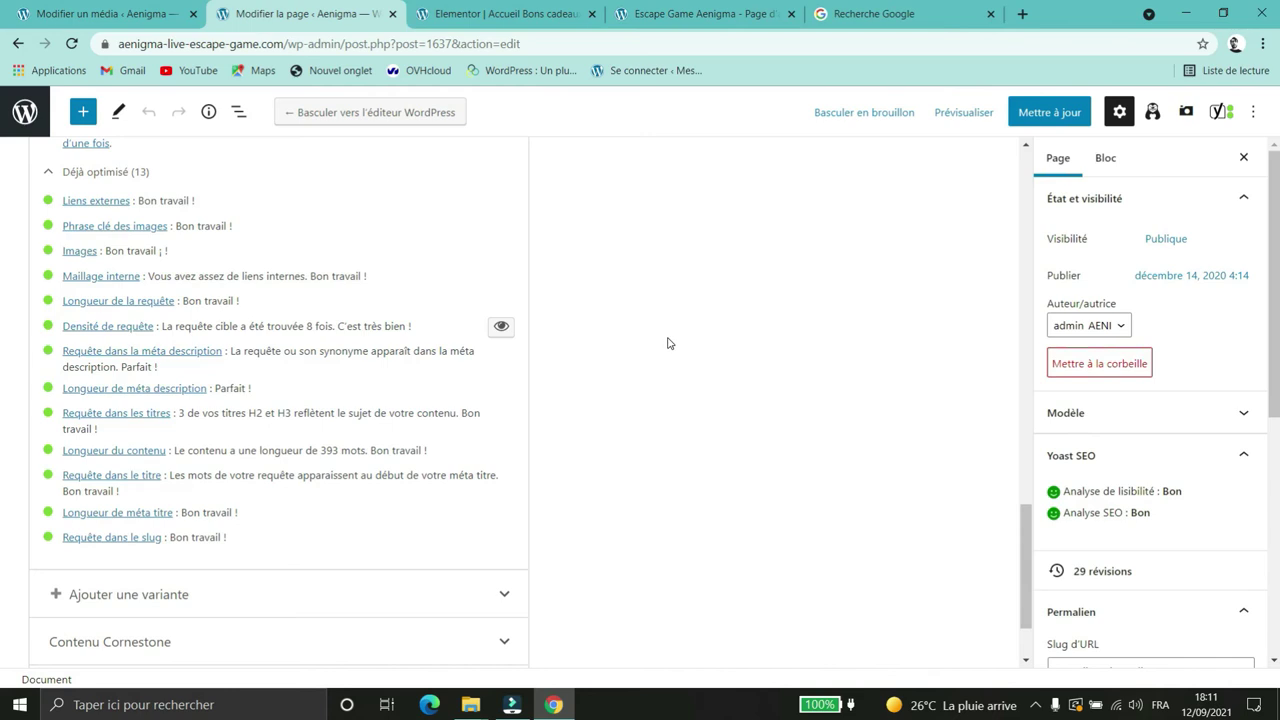
Step: Open the French version of lipsum.com and accept its privacy consent
left_click(900, 14)
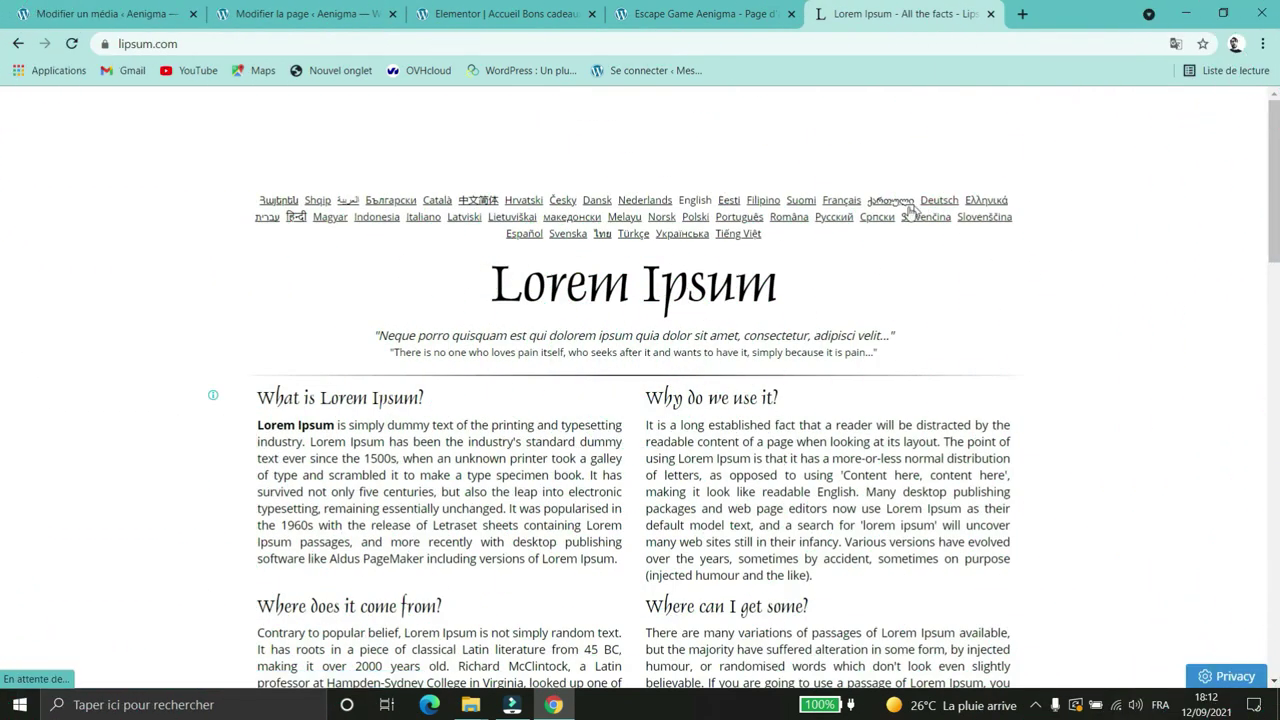
left_click(833, 199)
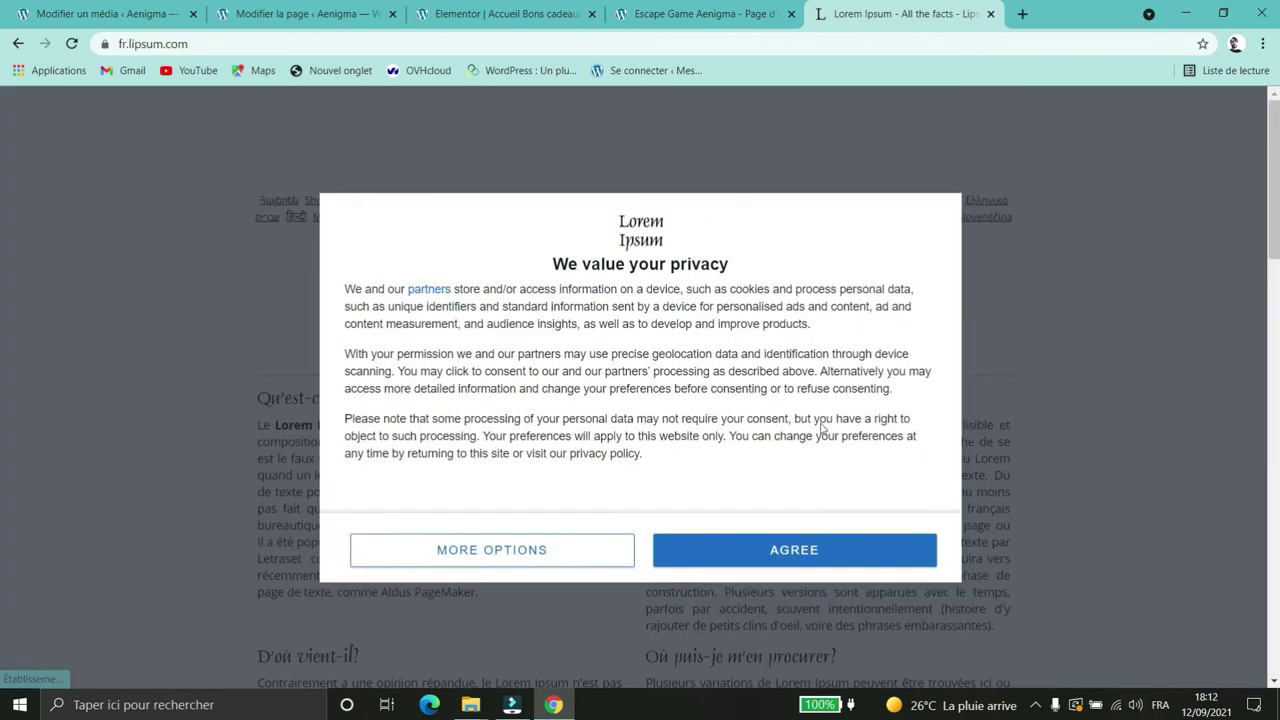
left_click(752, 552)
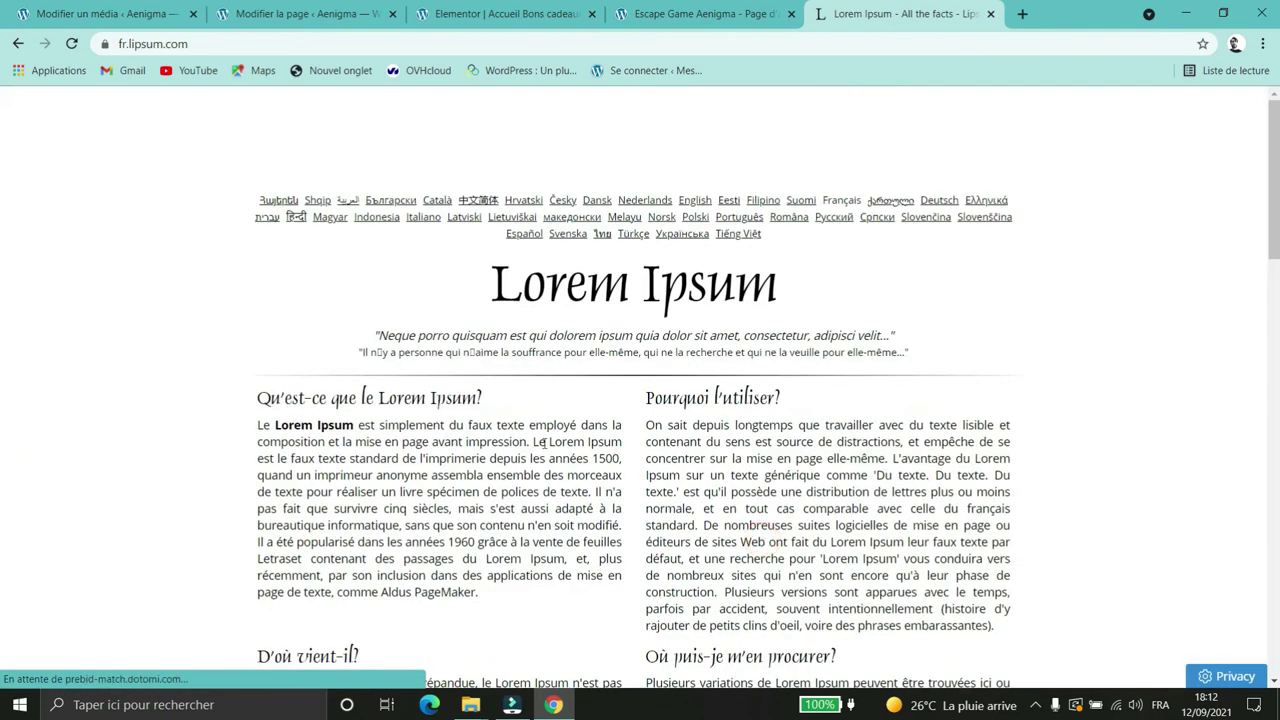
Step: Generate five paragraphs of Lorem Ipsum starting with "Lorem ipsum dolor sit amet..." and look through the generated text
scroll(536, 209, "down", 4)
scroll(529, 227, "up", 2)
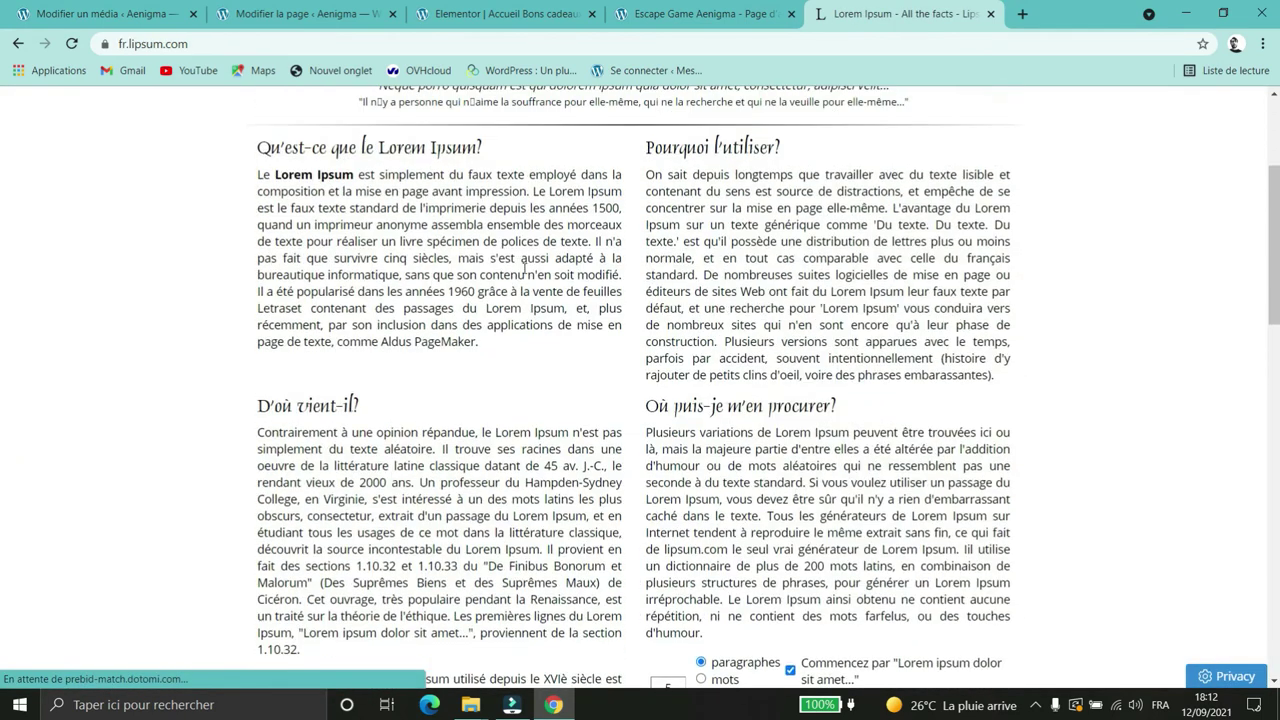
left_click_drag(584, 208, 553, 200)
left_click(552, 200)
scroll(640, 420, "down", 2)
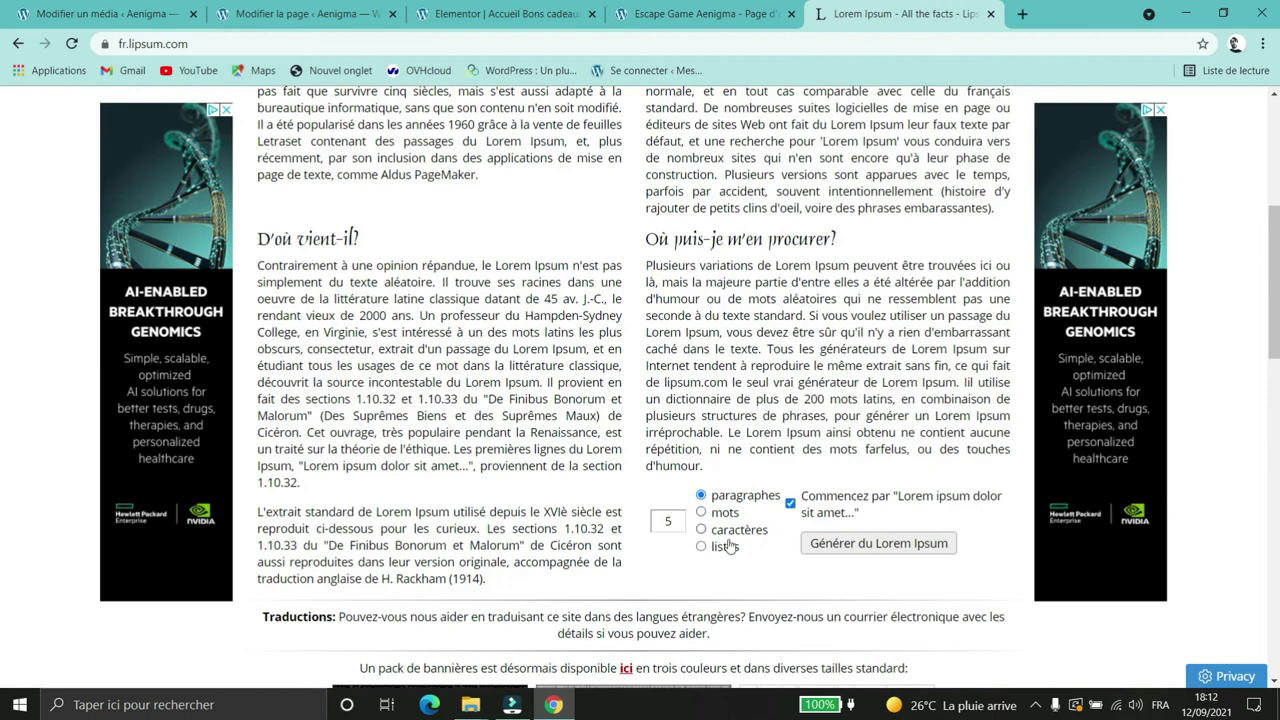
left_click(838, 545)
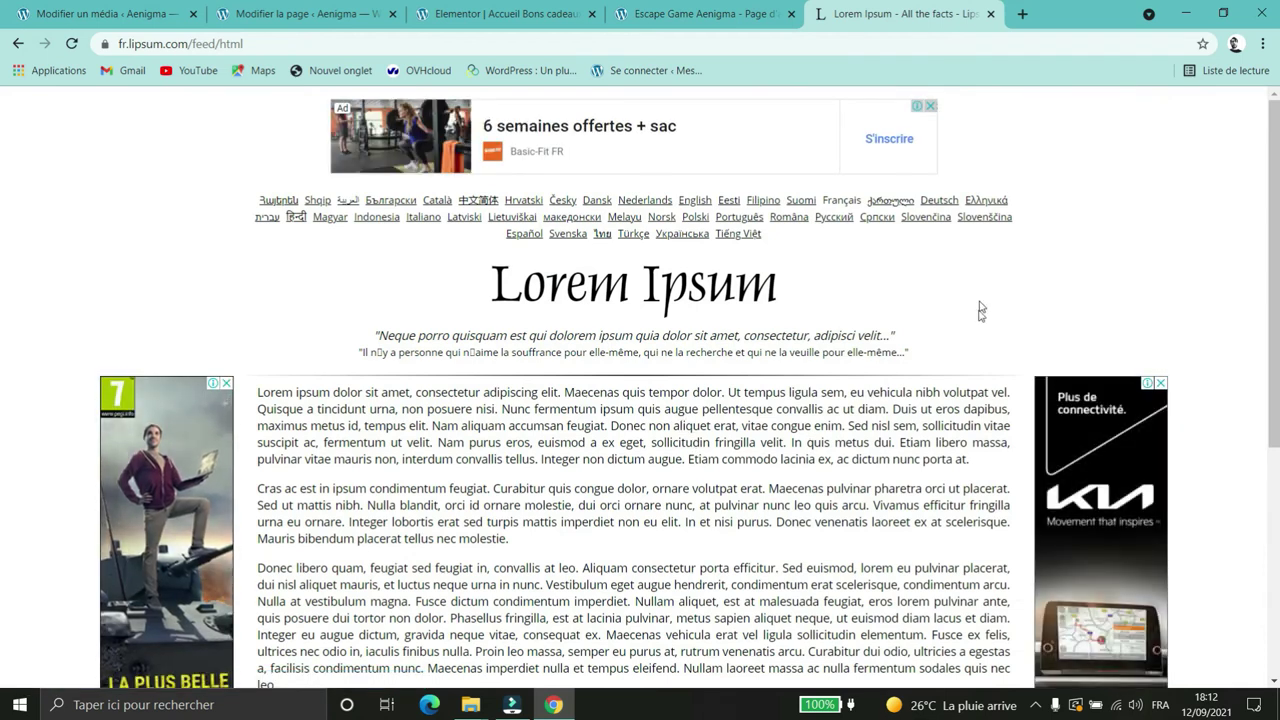
scroll(848, 375, "down", 5)
scroll(748, 463, "up", 1)
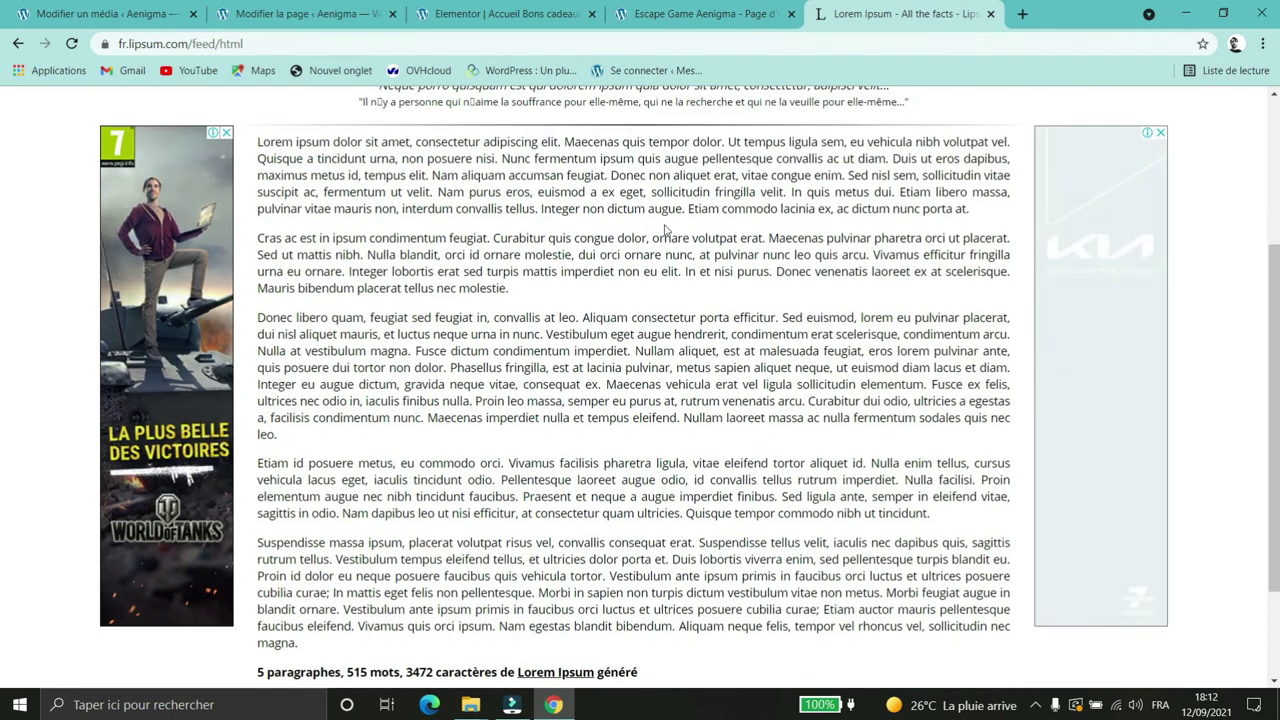
scroll(748, 463, "down", 2)
scroll(700, 490, "up", 3)
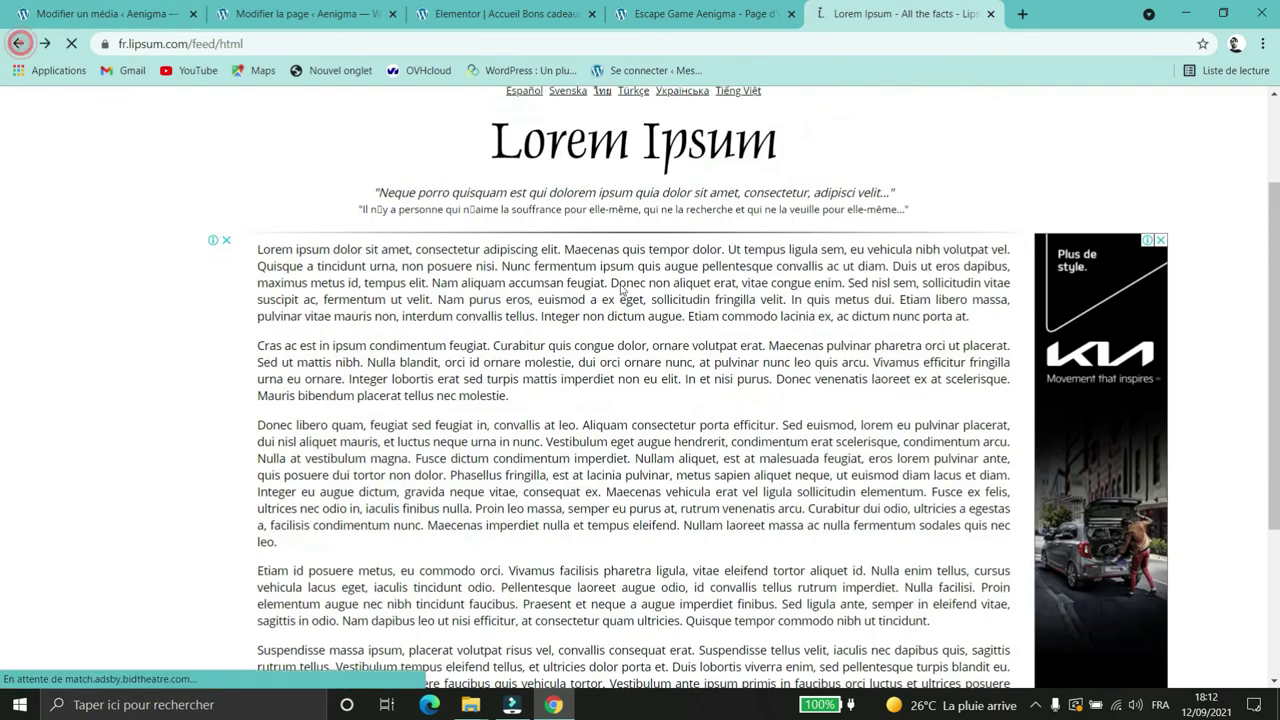
Step: Generate 300 words of Lorem Ipsum and highlight all the generated paragraphs to gauge their length
key("alt+Left")
key("Return")
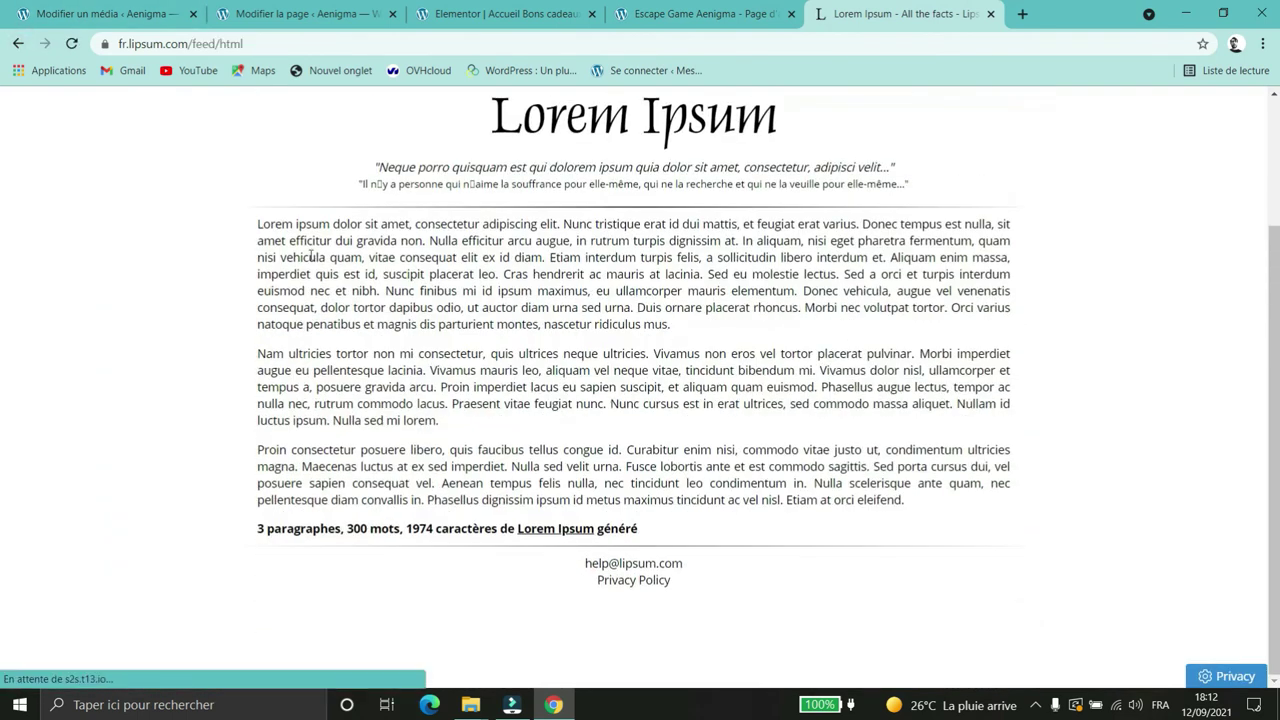
triple_click(250, 222)
left_click_drag(250, 222, 920, 517)
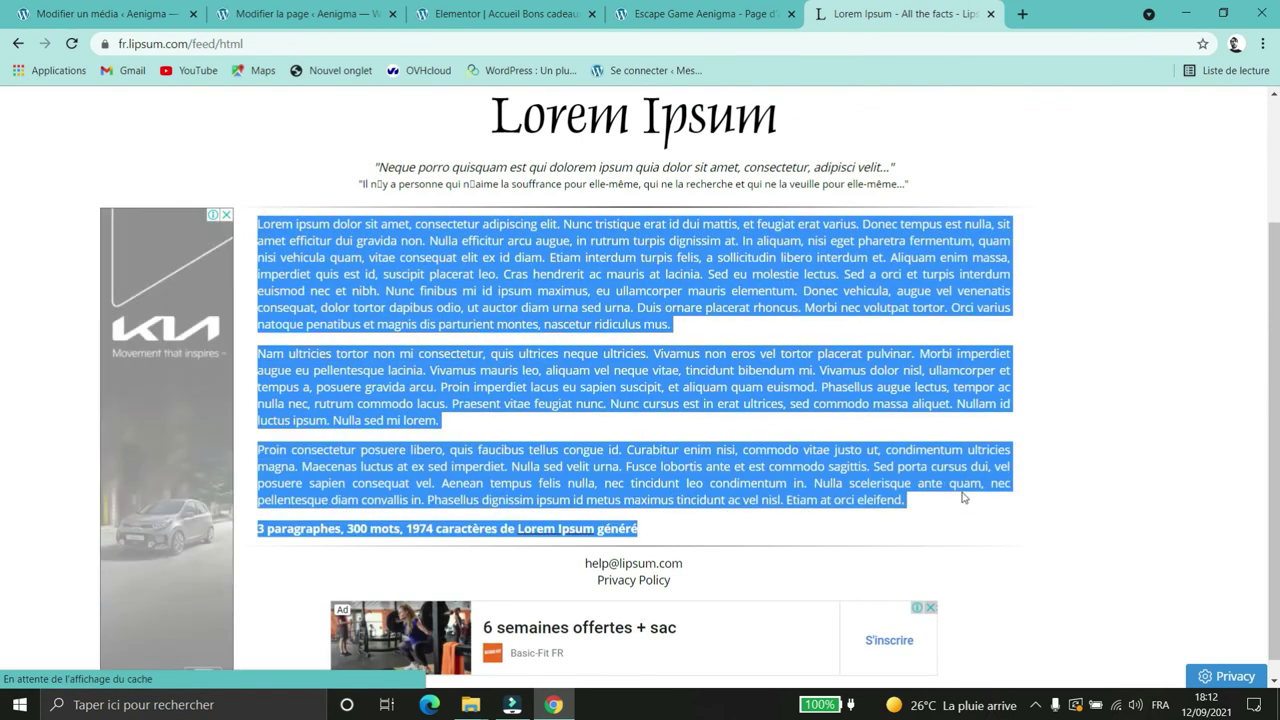
left_click(961, 492)
Step: Return to the generator and generate 1800 words of Lorem Ipsum
key("alt+Left")
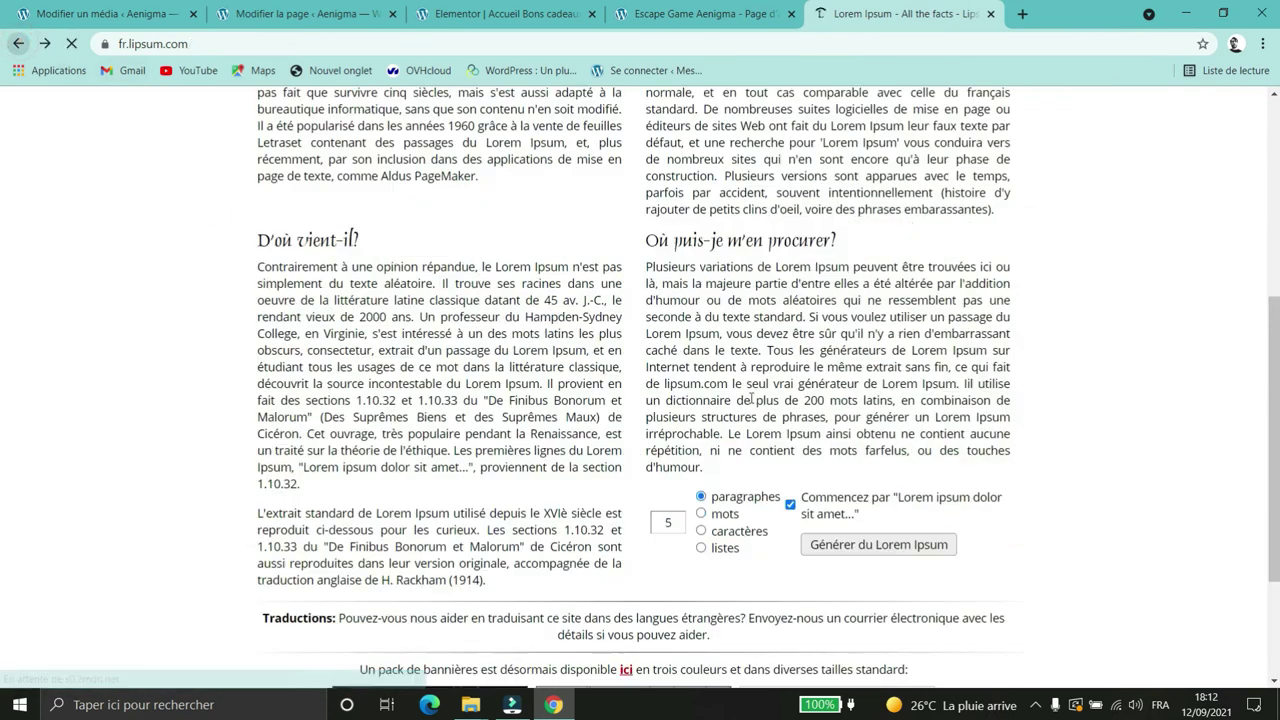
double_click(667, 522)
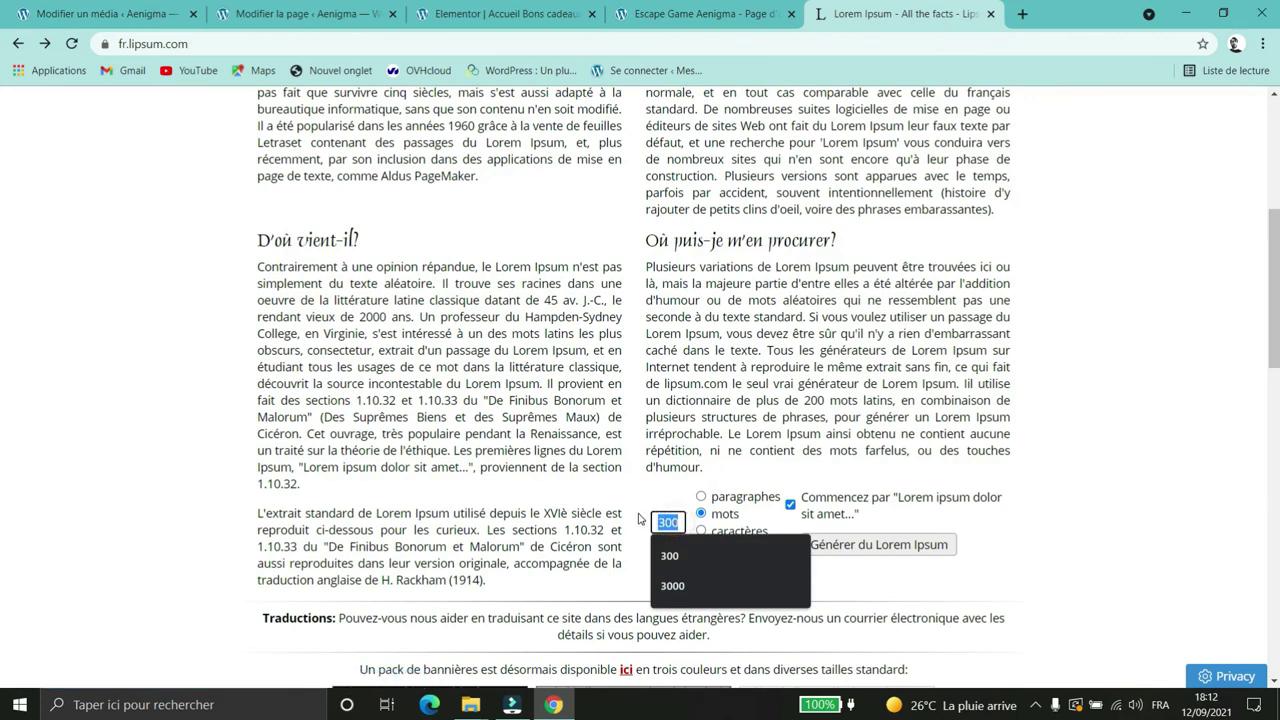
type("1800")
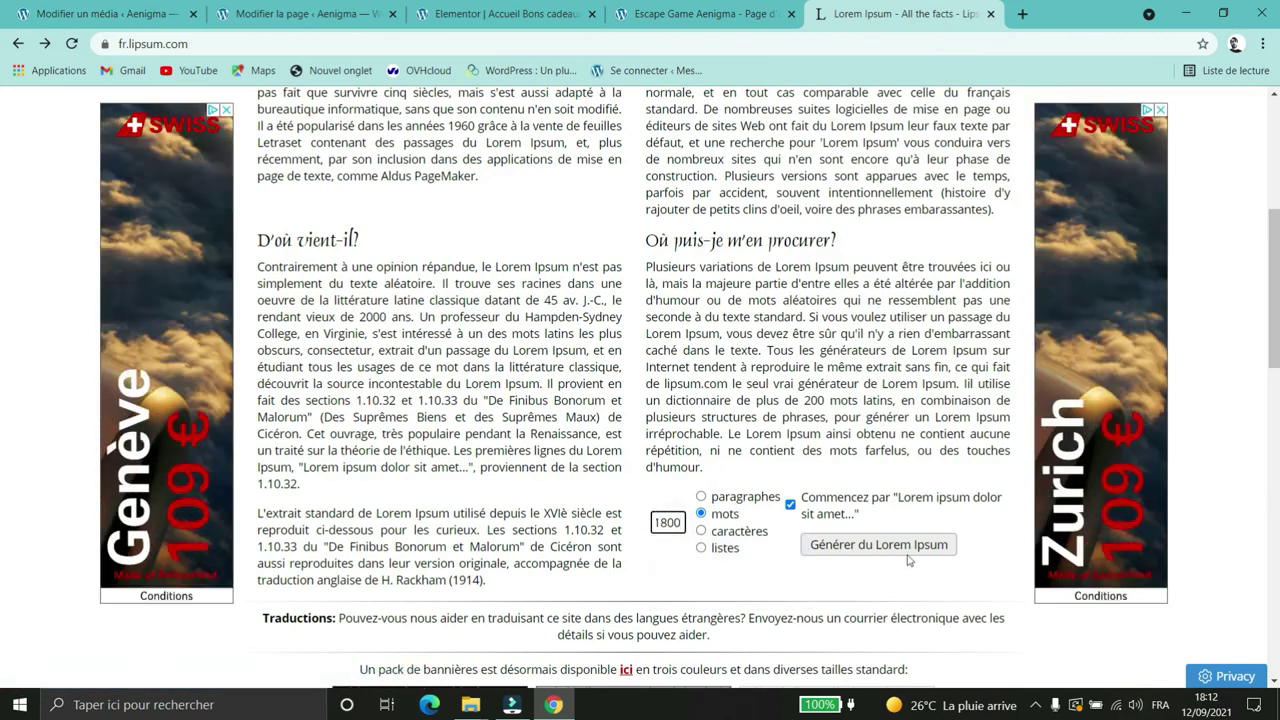
left_click(905, 547)
Step: Examine the full length of the 1800-word Lorem Ipsum text, from its first paragraph to the word count
scroll(818, 400, "down", 3)
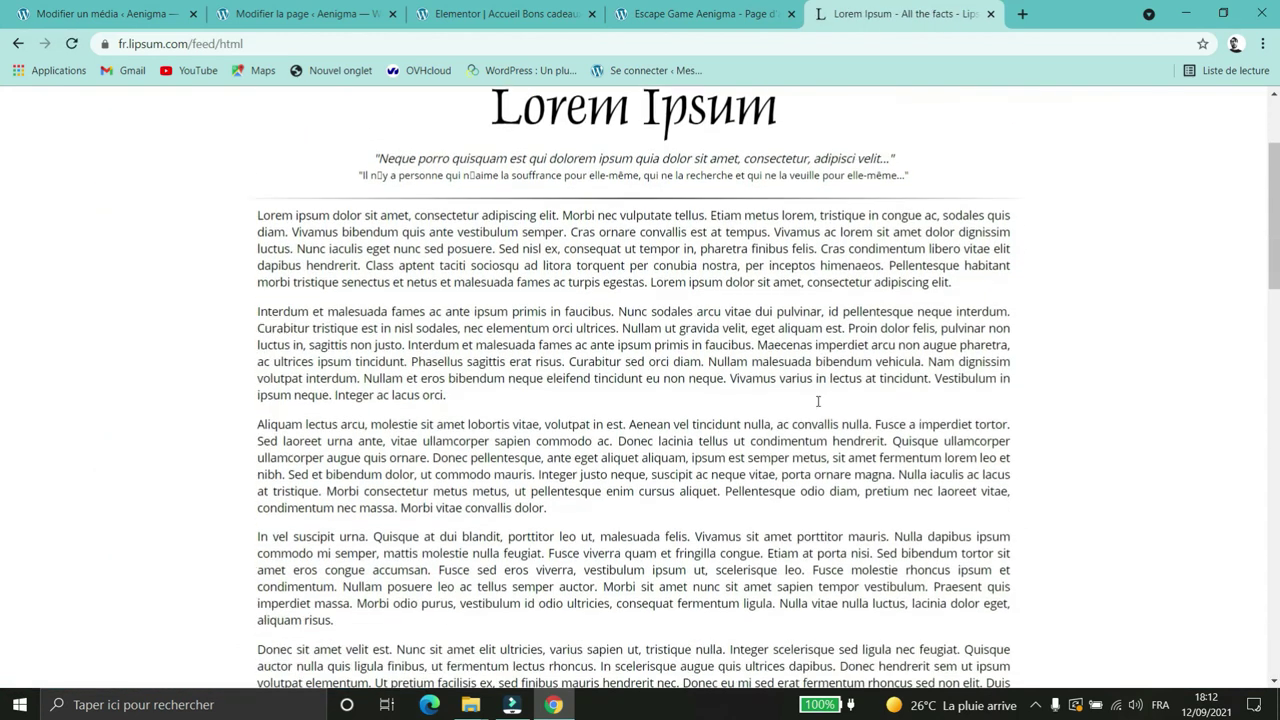
scroll(818, 400, "down", 9)
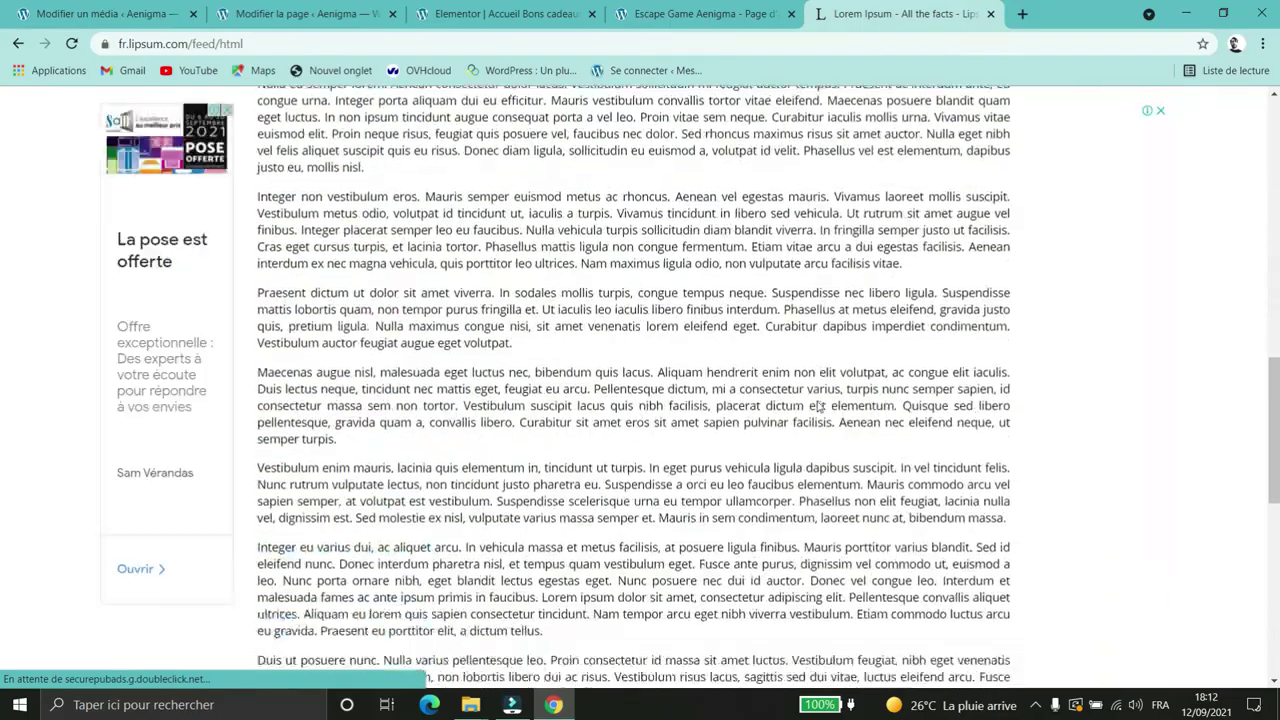
scroll(818, 402, "down", 5)
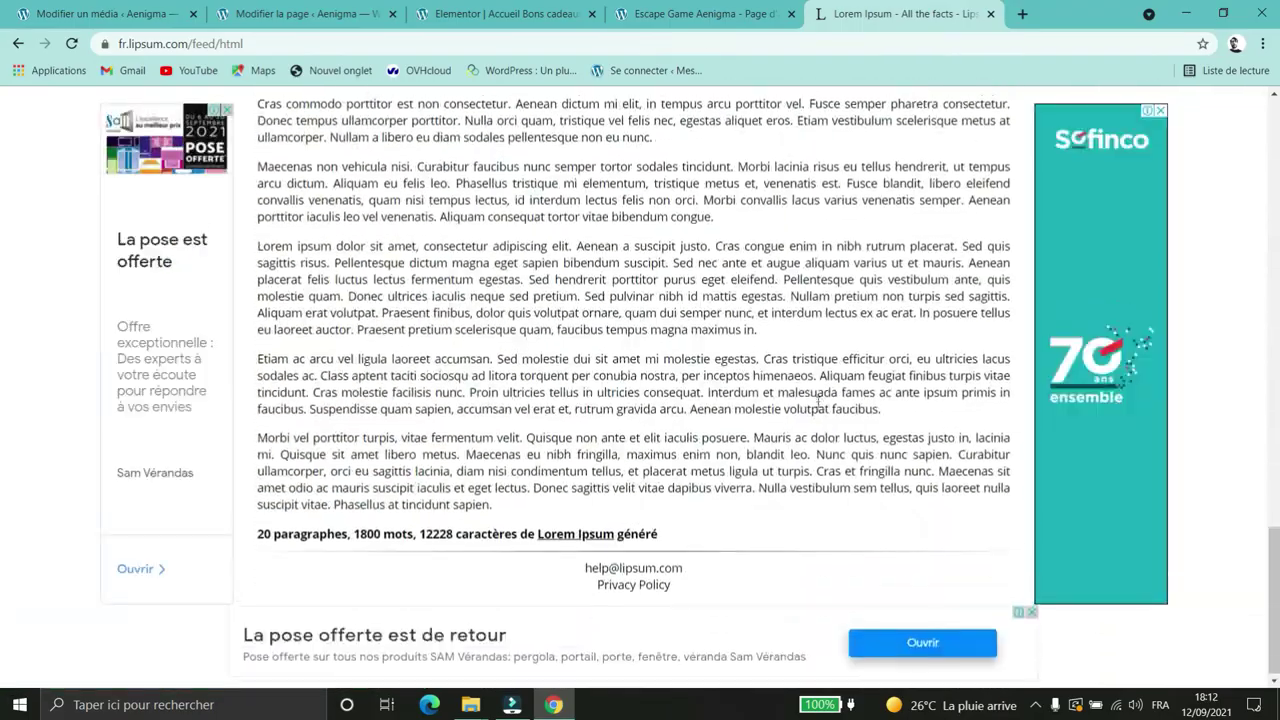
scroll(818, 402, "up", 7)
scroll(818, 402, "up", 10)
scroll(818, 402, "down", 5)
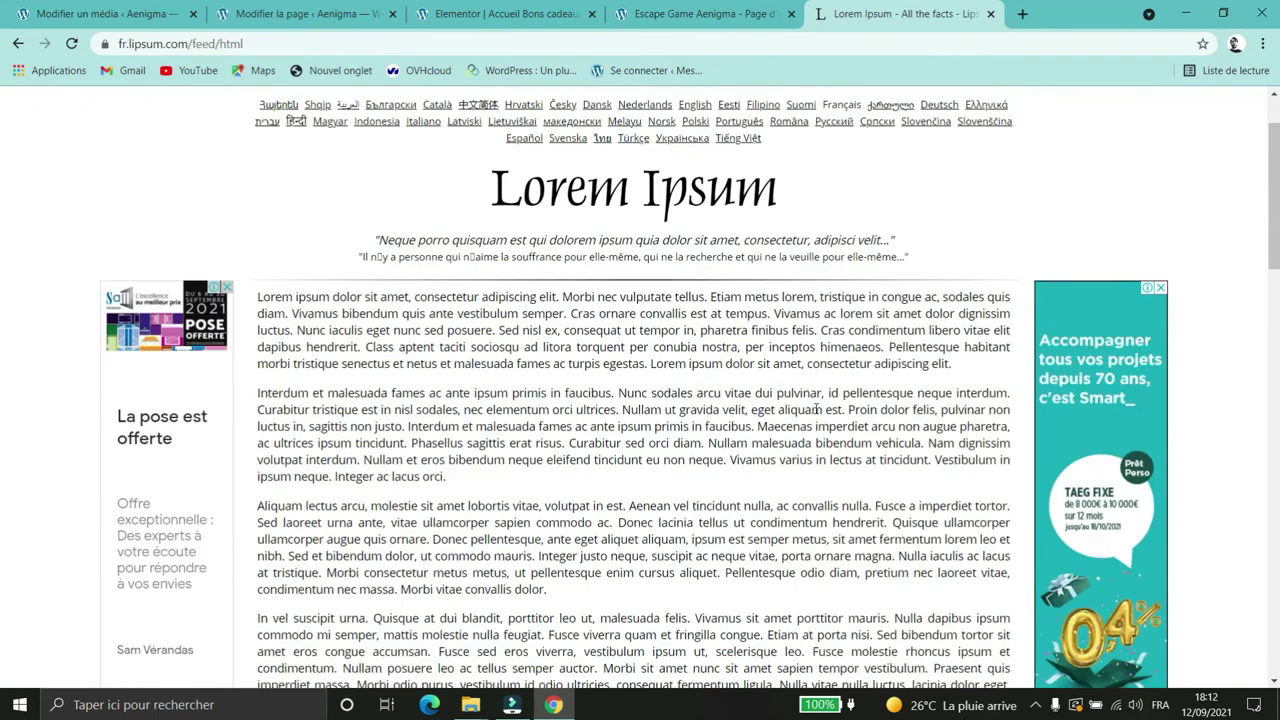
scroll(816, 408, "up", 1)
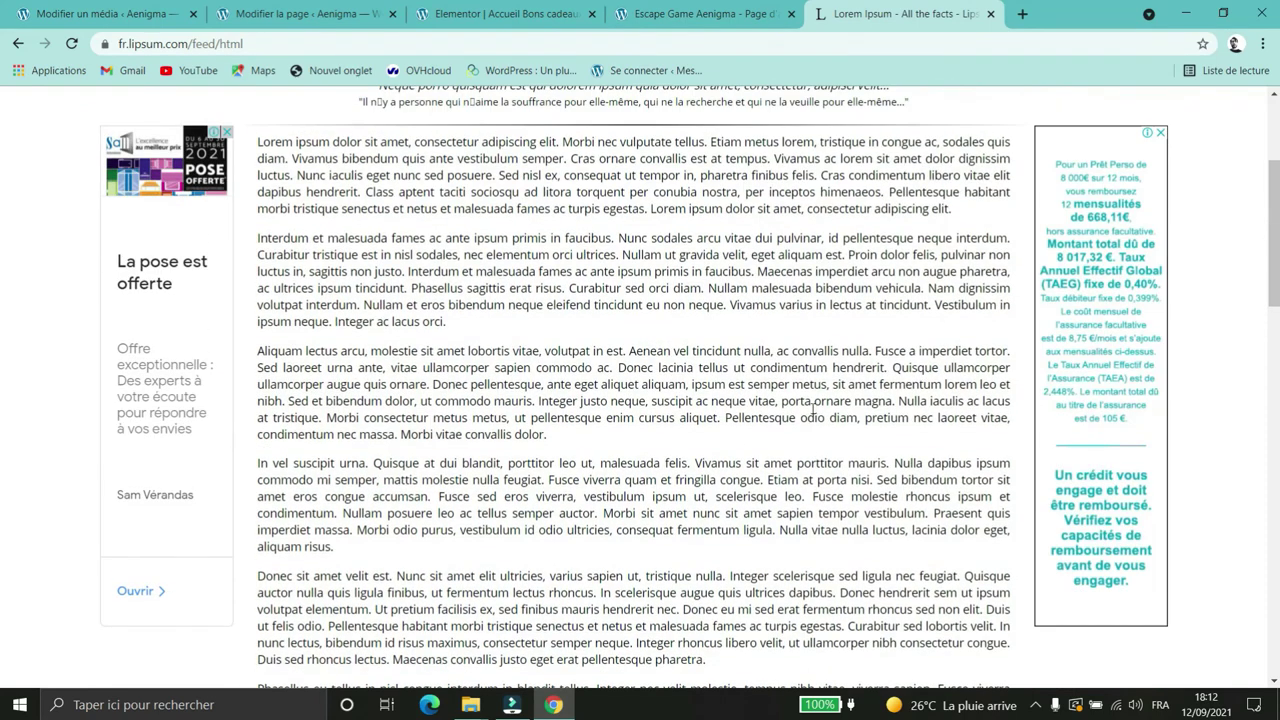
scroll(714, 347, "down", 2)
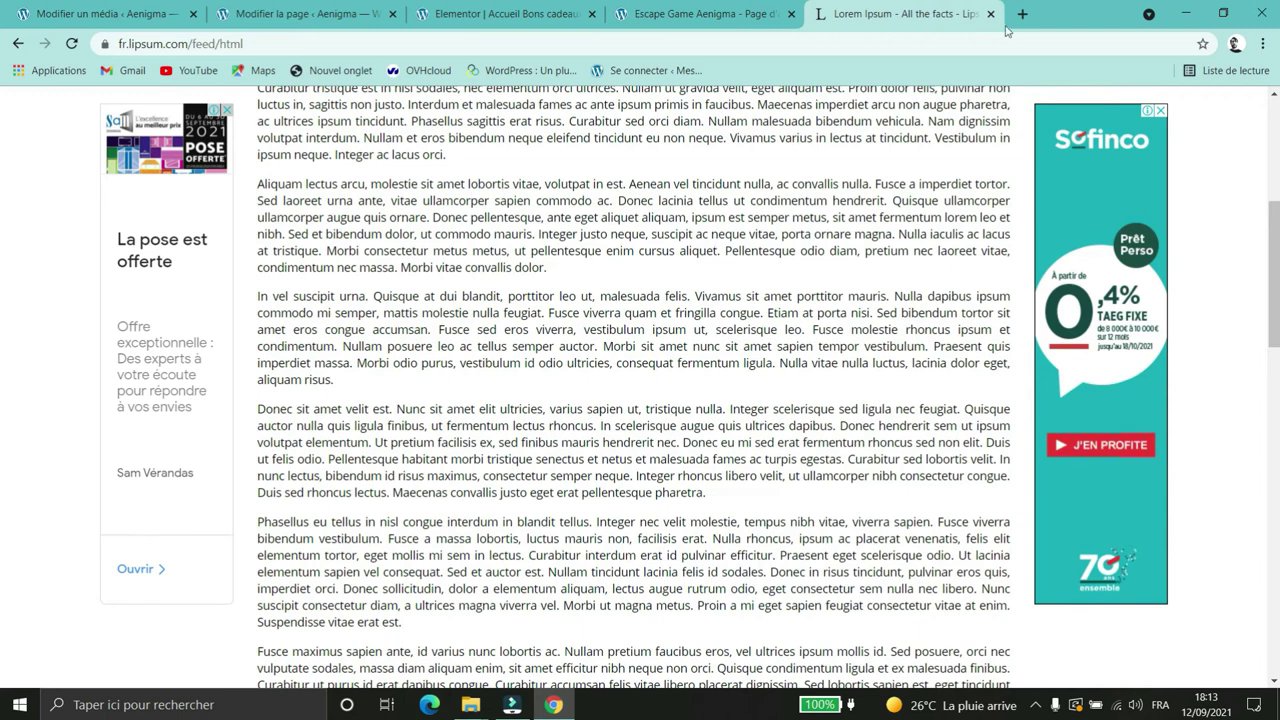
Step: Return to the page editor and compare the meta title with the "Requête dans le titre" and "Longueur de méta titre" results
key("ctrl+shift+Tab")
key("ctrl+shift+Tab")
key("ctrl+shift+Tab")
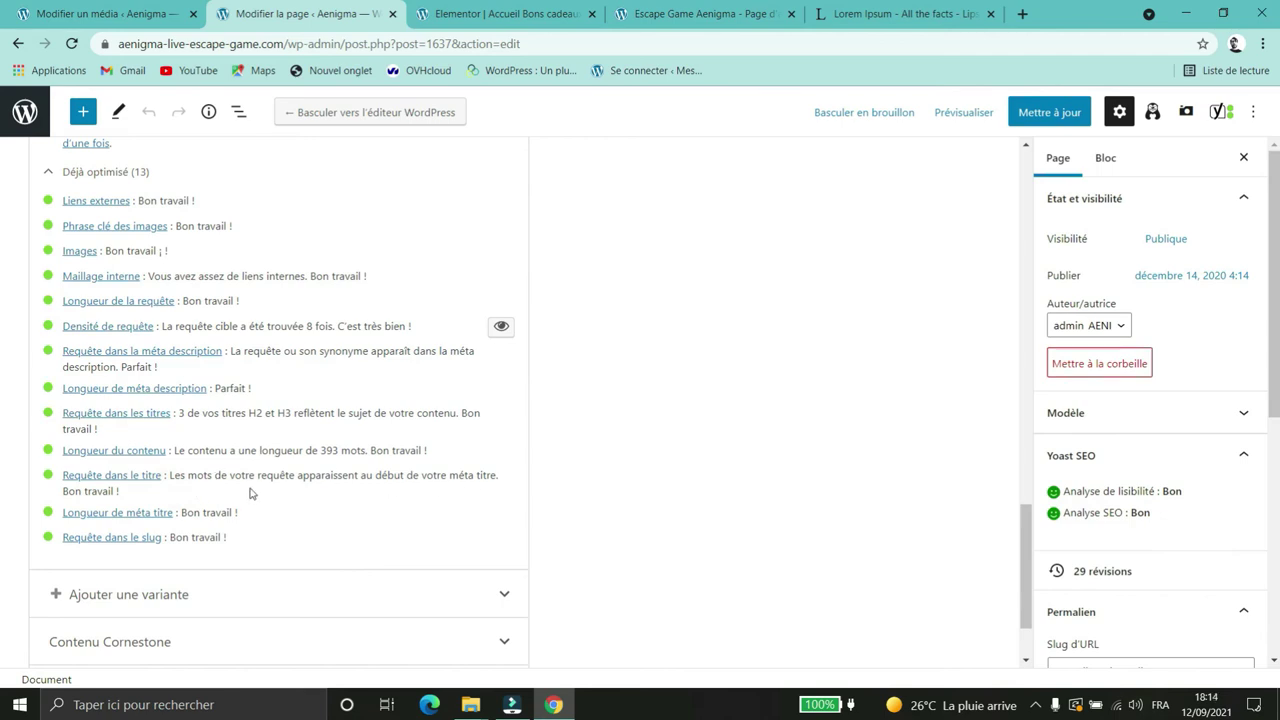
scroll(266, 481, "up", 1)
scroll(266, 481, "up", 5)
scroll(214, 294, "up", 5)
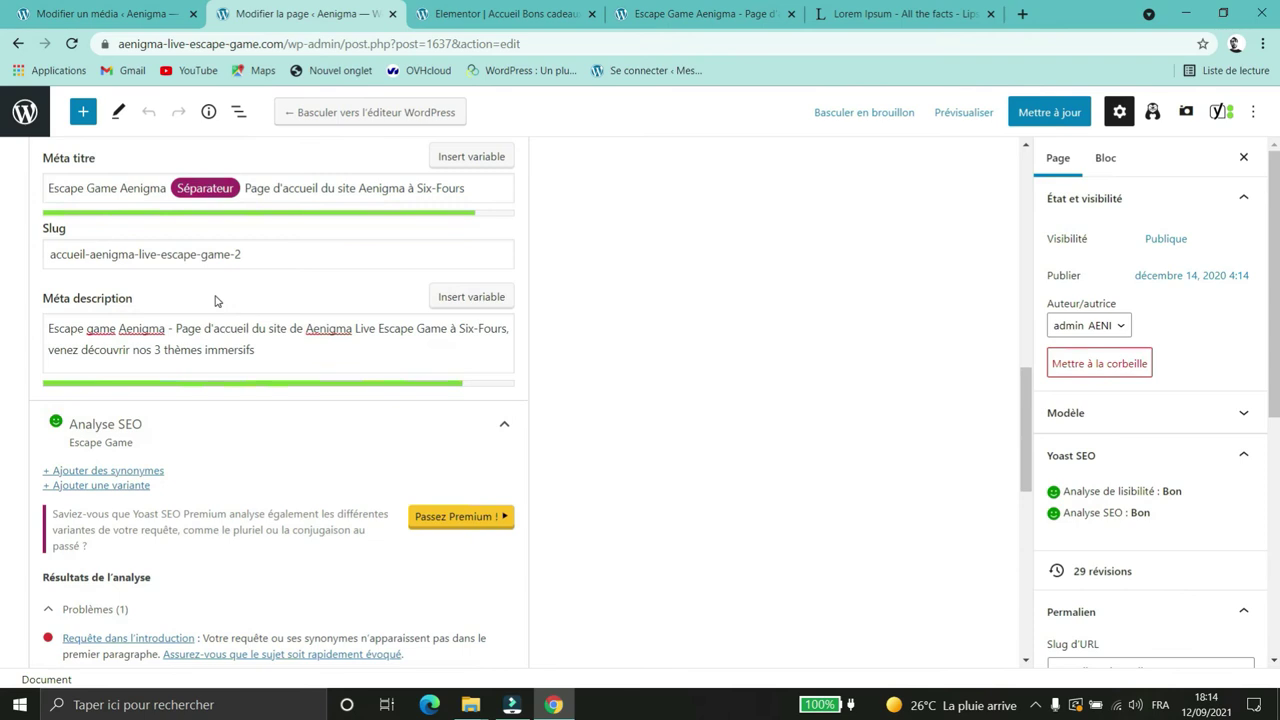
left_click(66, 352)
left_click(704, 402)
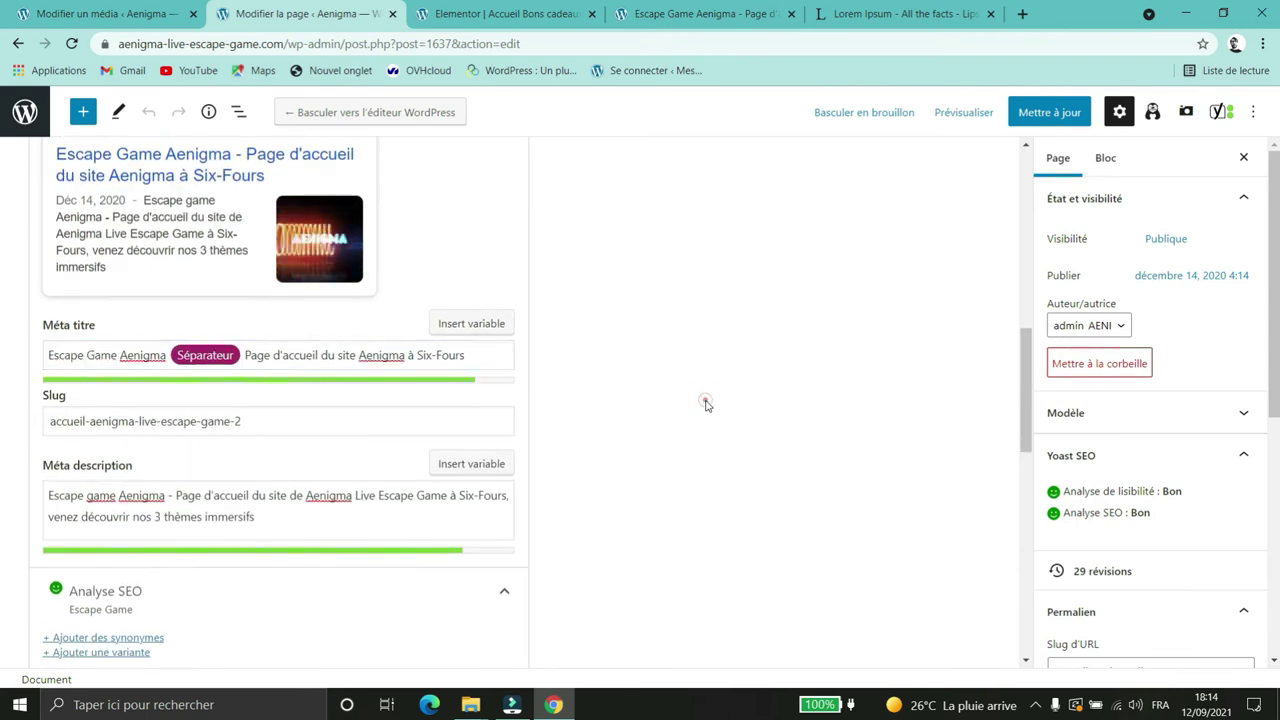
scroll(657, 388, "down", 5)
scroll(657, 388, "down", 5)
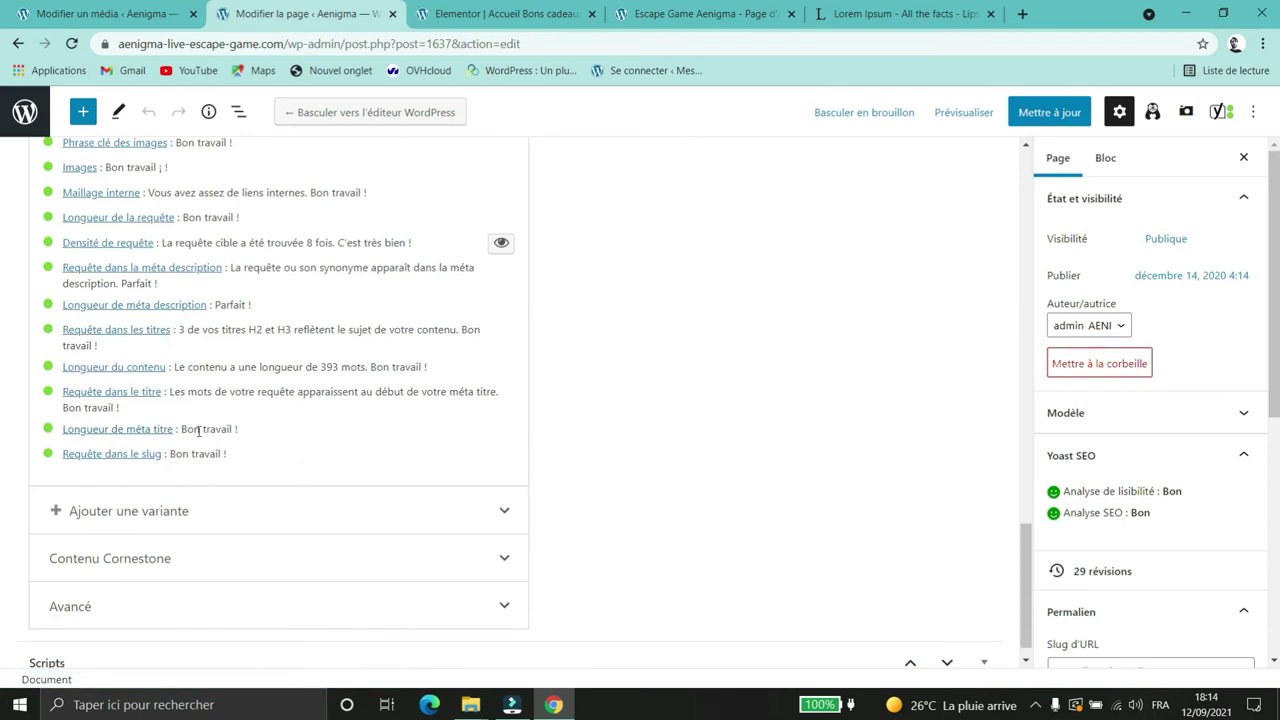
scroll(276, 425, "up", 10)
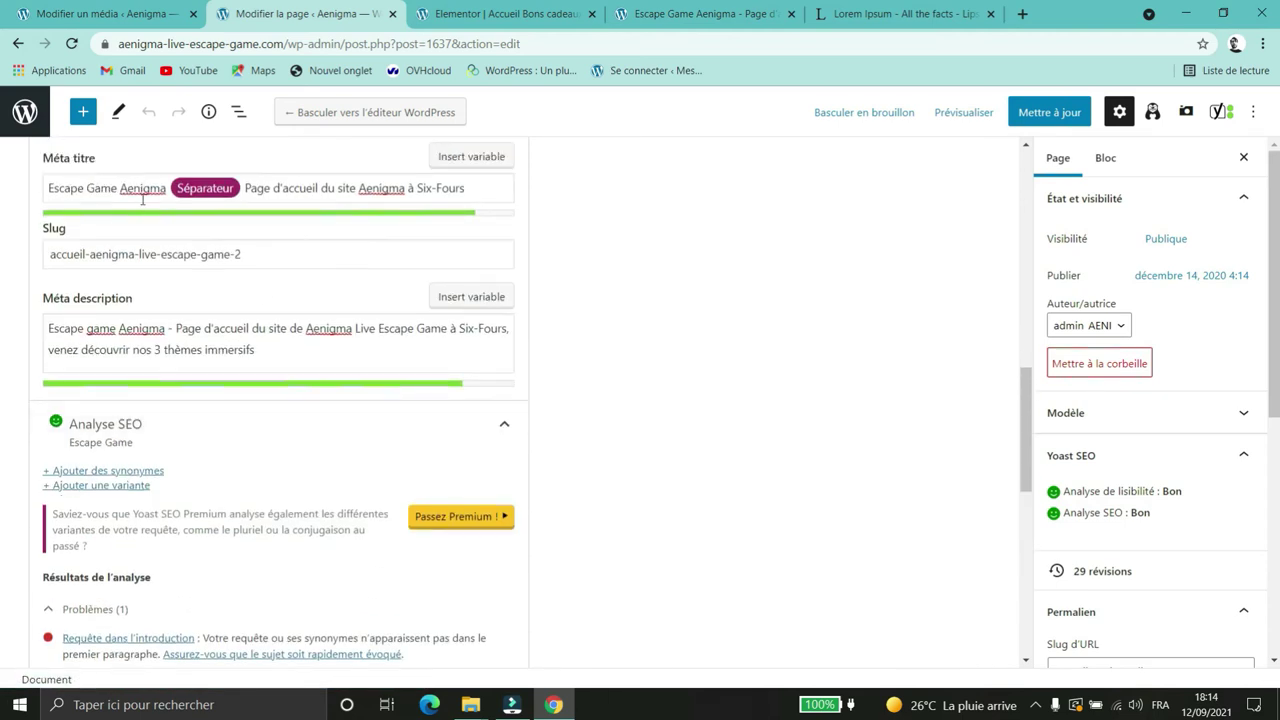
Step: Review the "Requête dans le slug" result and highlight "accueil" in the page's slug without changing it
scroll(617, 266, "down", 10)
left_click_drag(275, 452, 183, 446)
scroll(272, 452, "up", 10)
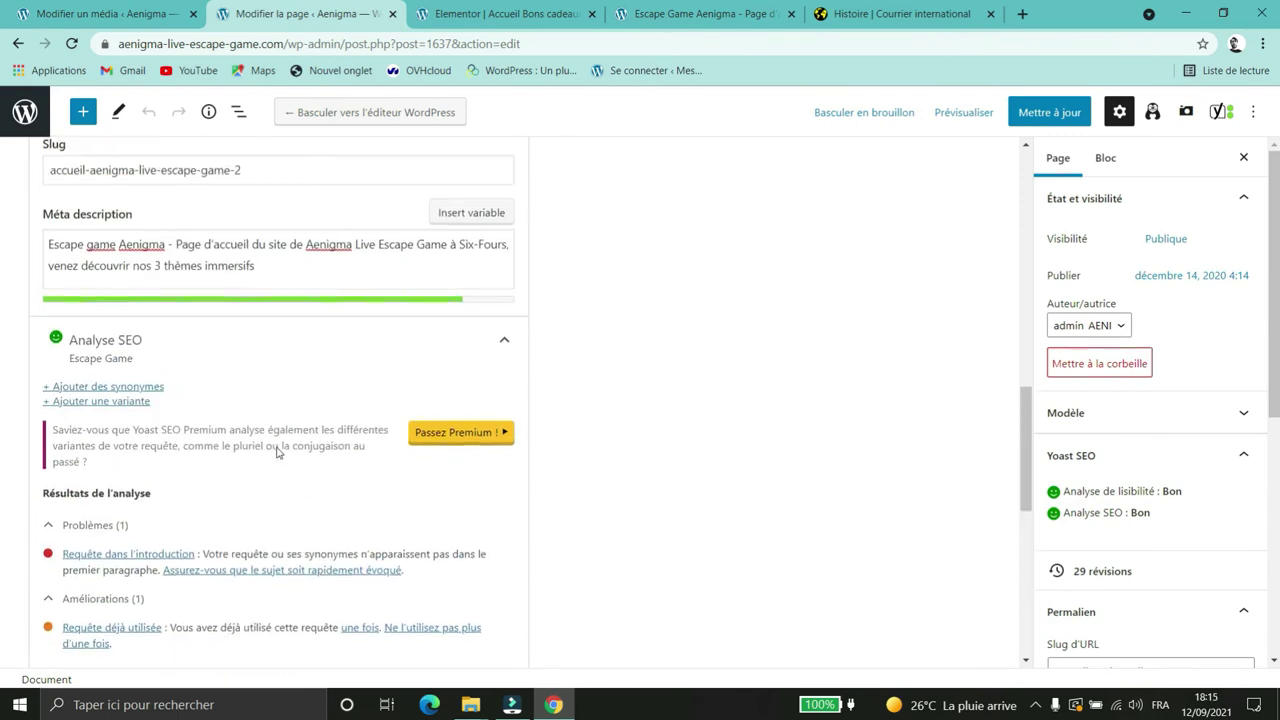
left_click(93, 337)
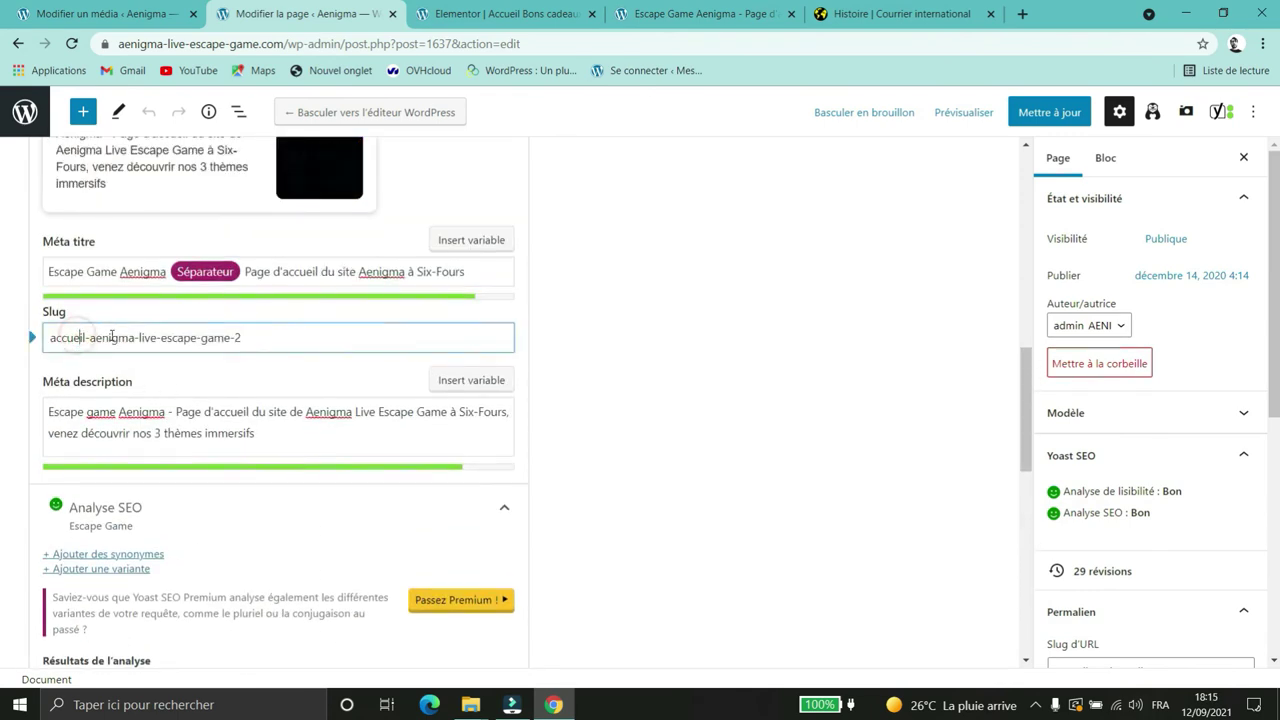
left_click_drag(93, 337, 48, 338)
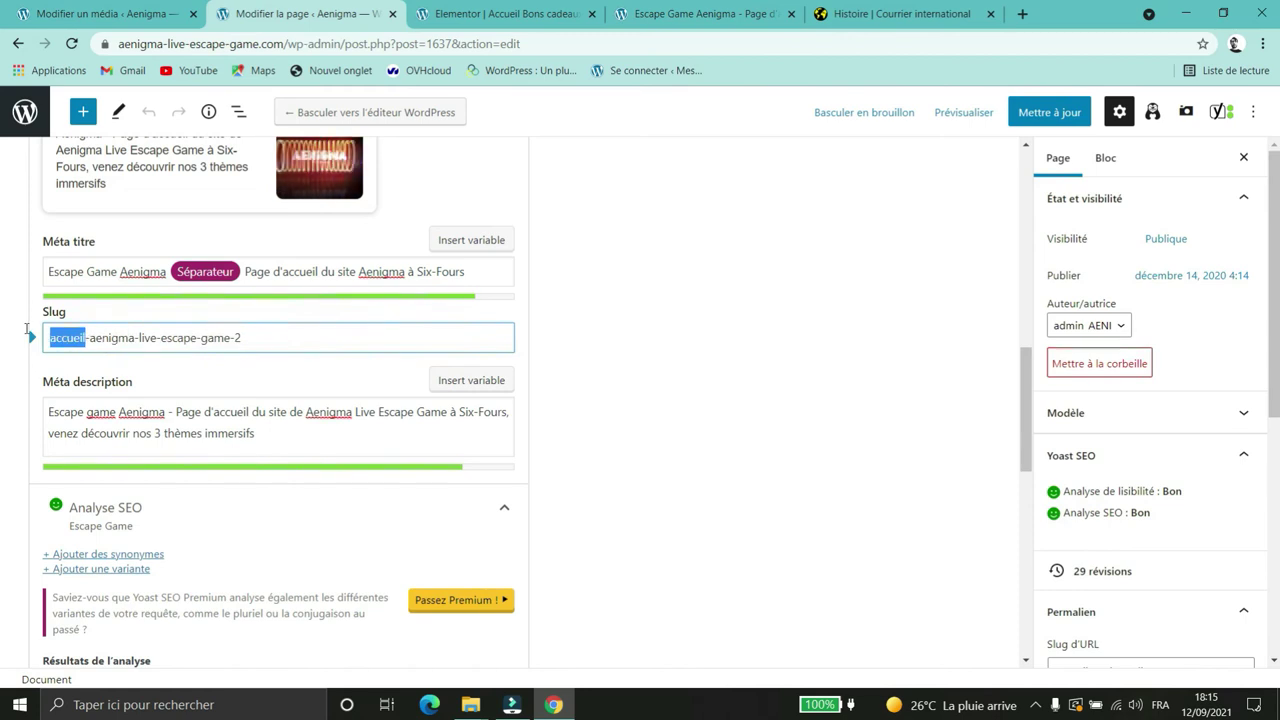
left_click(586, 400)
scroll(341, 344, "down", 2)
scroll(341, 344, "down", 7)
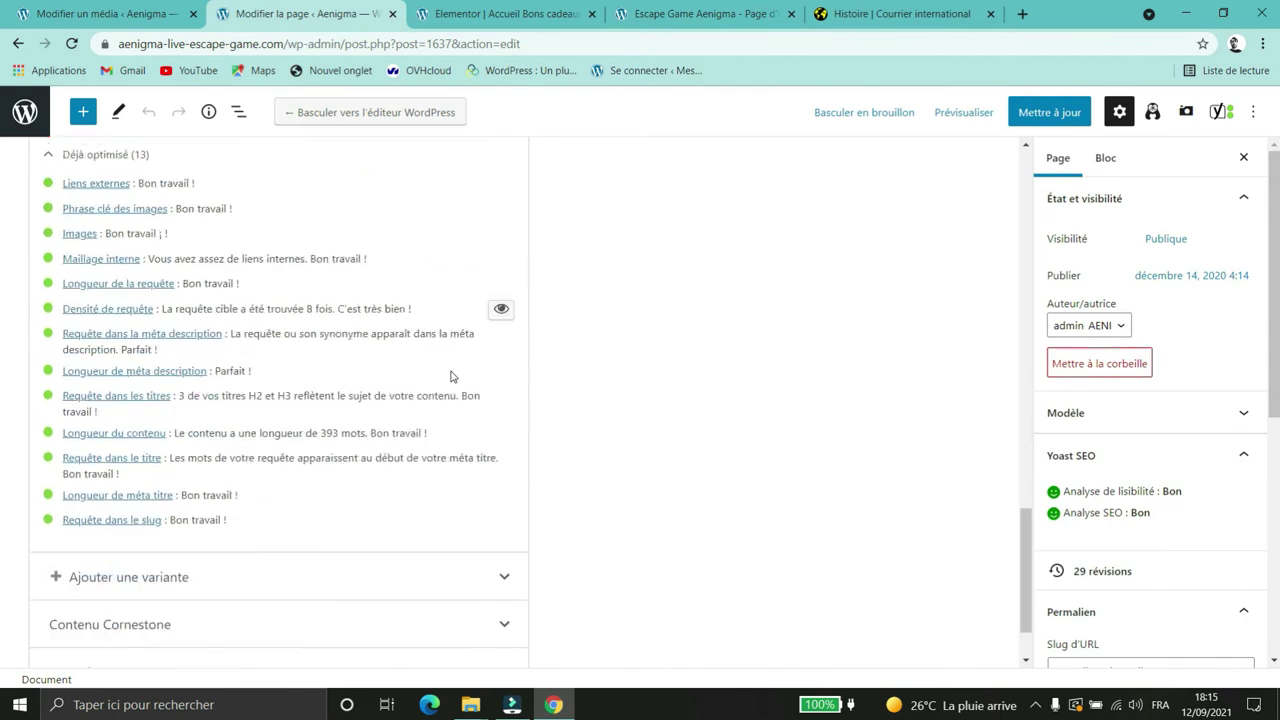
Step: Switch to the Courrier international Histoire page and highlight the domain, the "histoire" slug and the full URL in turn
left_click(834, 20)
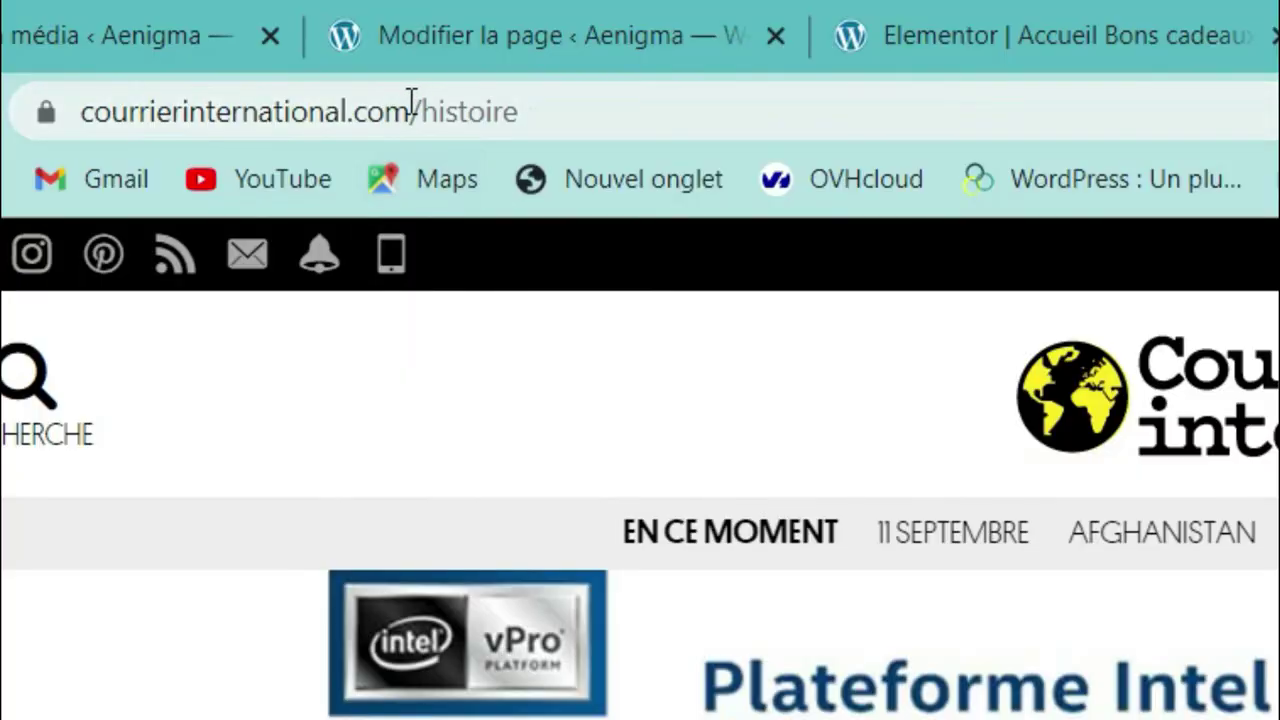
left_click_drag(248, 41, 120, 41)
left_click_drag(88, 102, 70, 100)
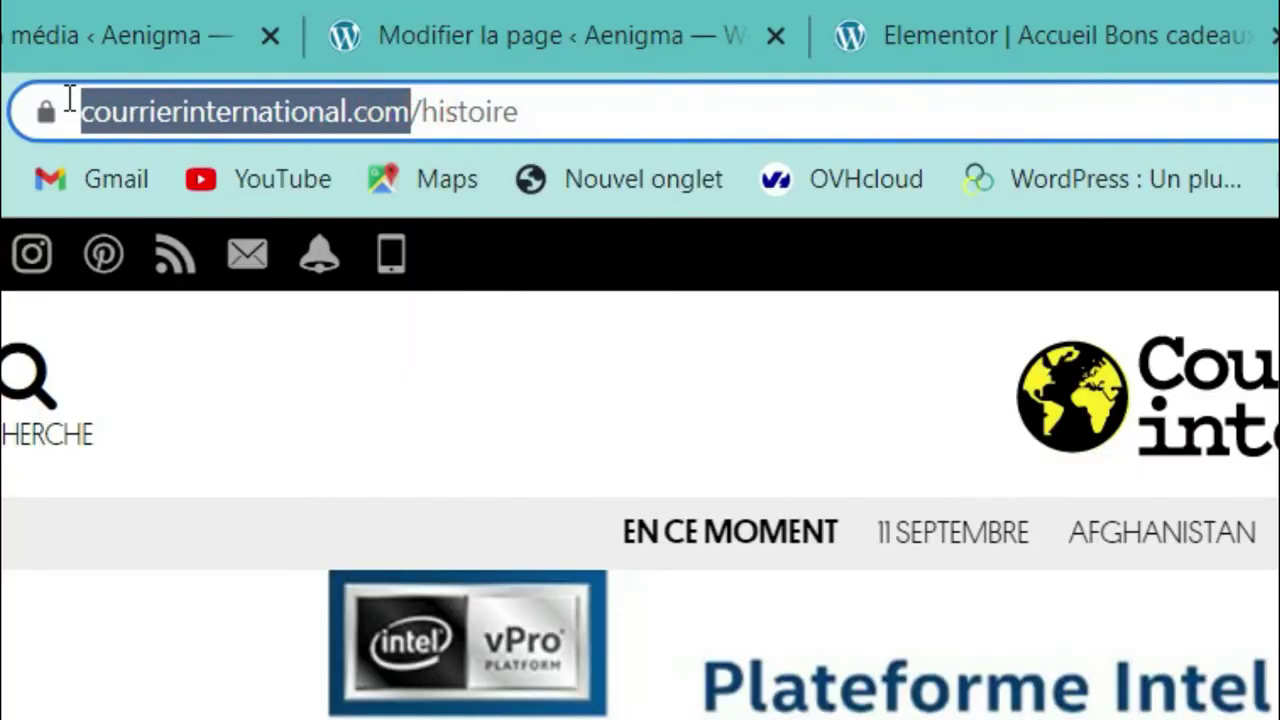
left_click(608, 104)
left_click(588, 110)
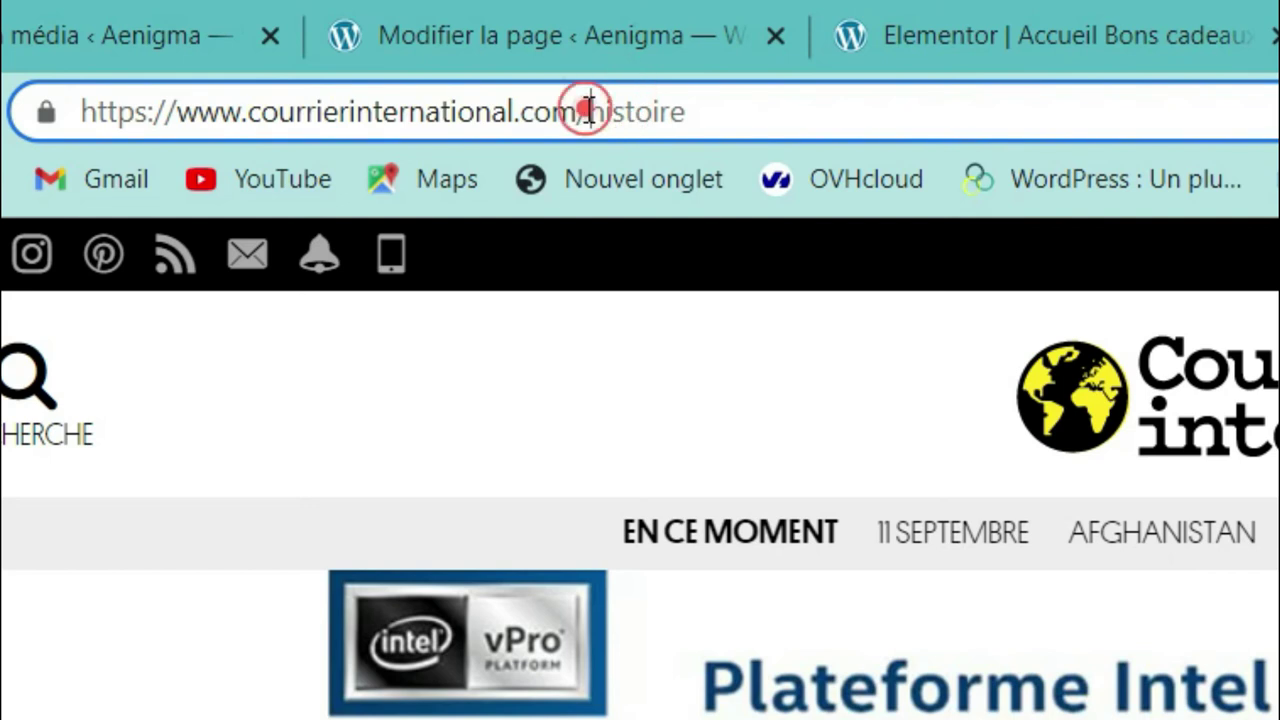
left_click_drag(588, 110, 700, 111)
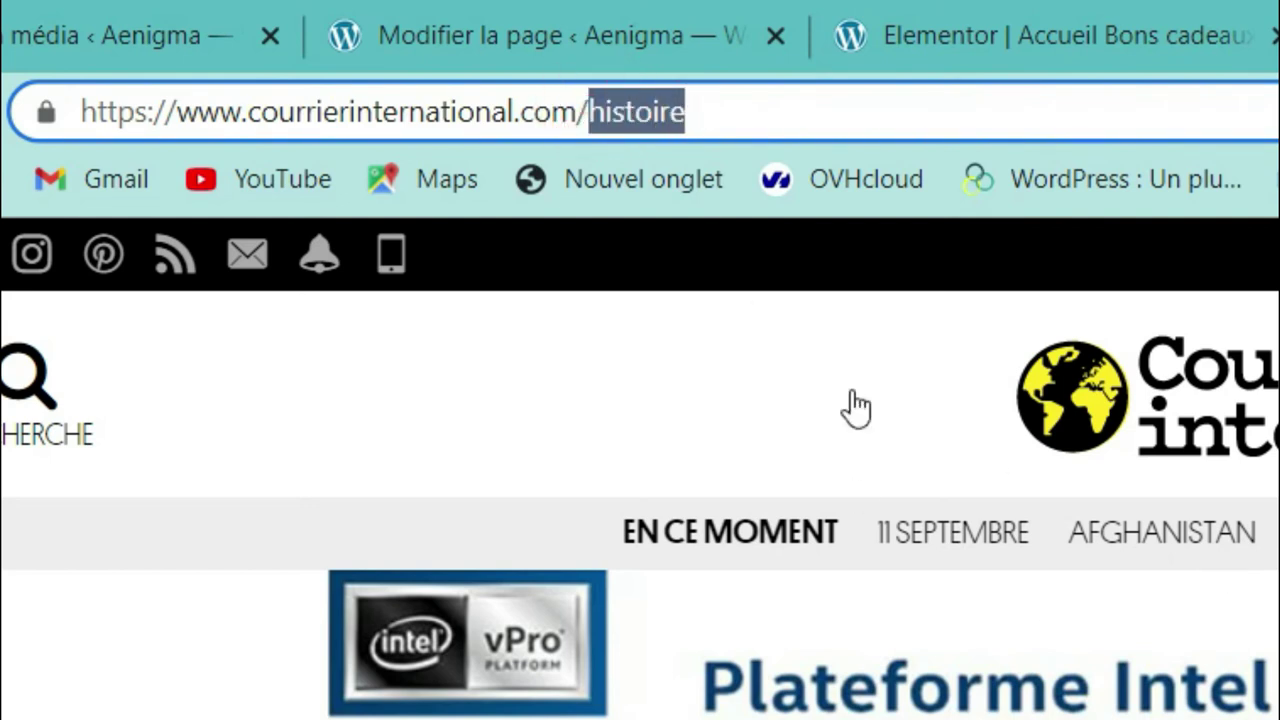
left_click(346, 112)
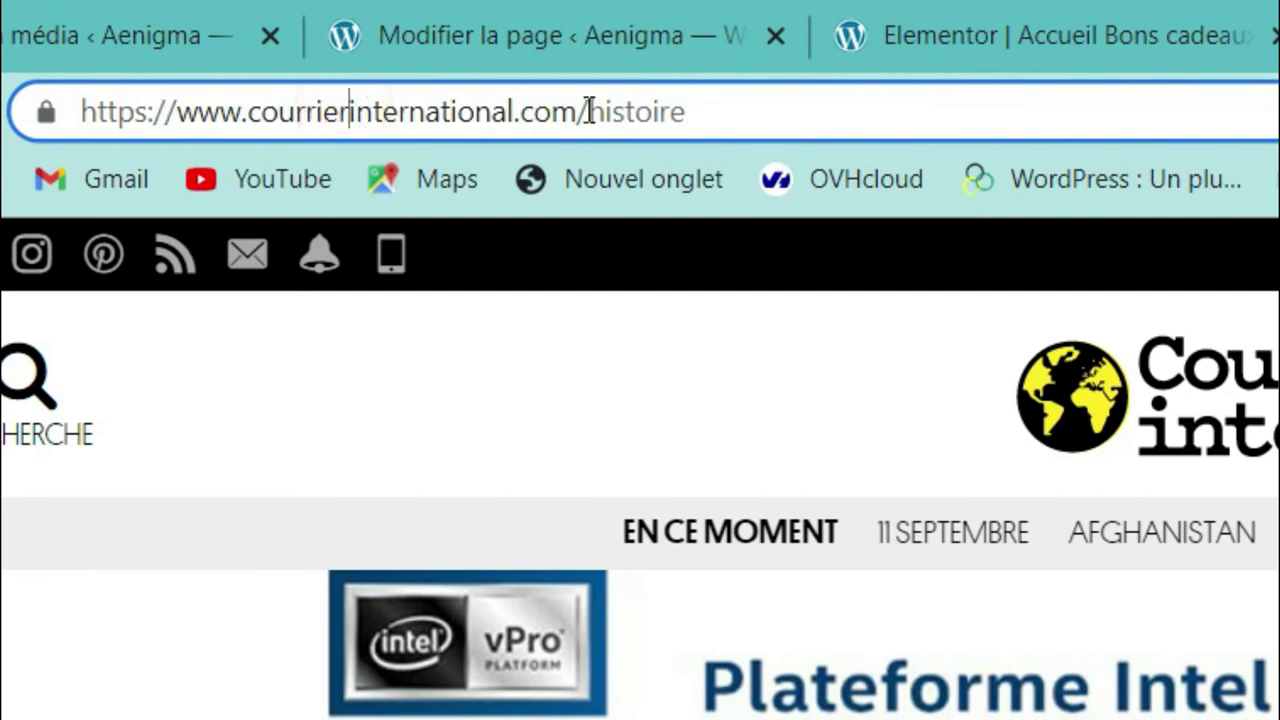
left_click_drag(717, 111, 40, 110)
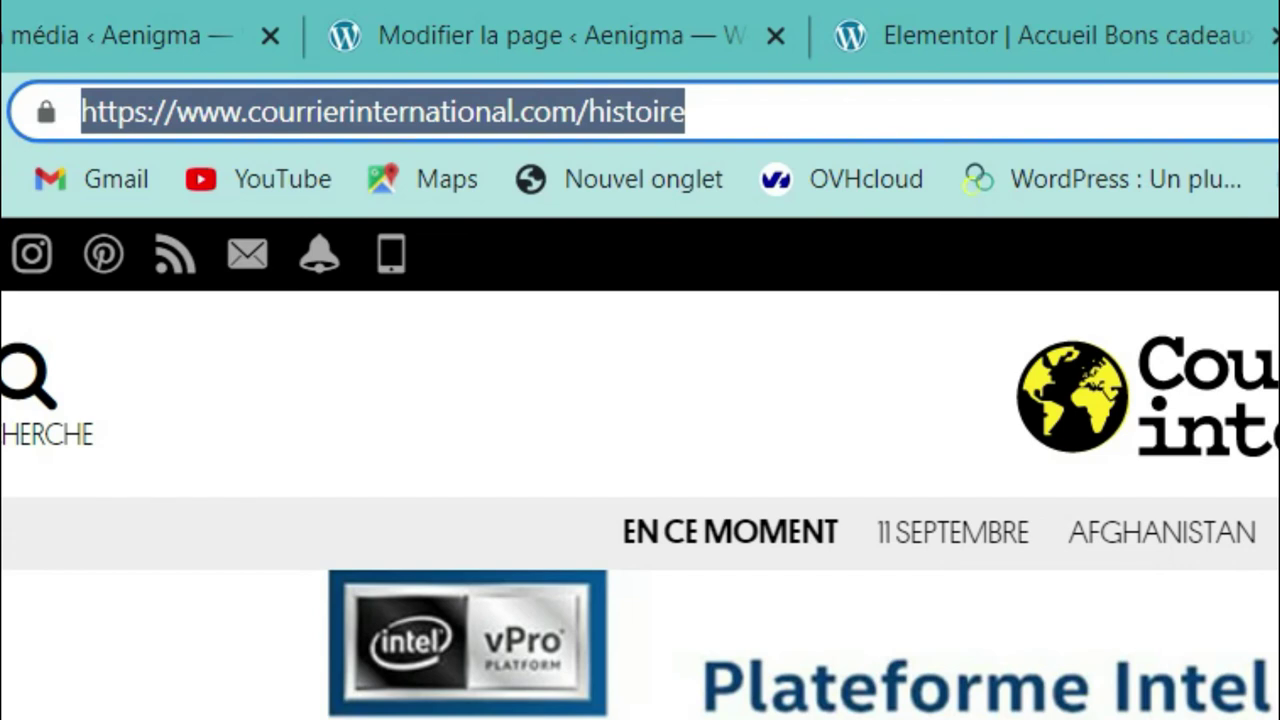
Step: Open the Courrier international article about Arwa and highlight the slug at the end of its URL
key("Return")
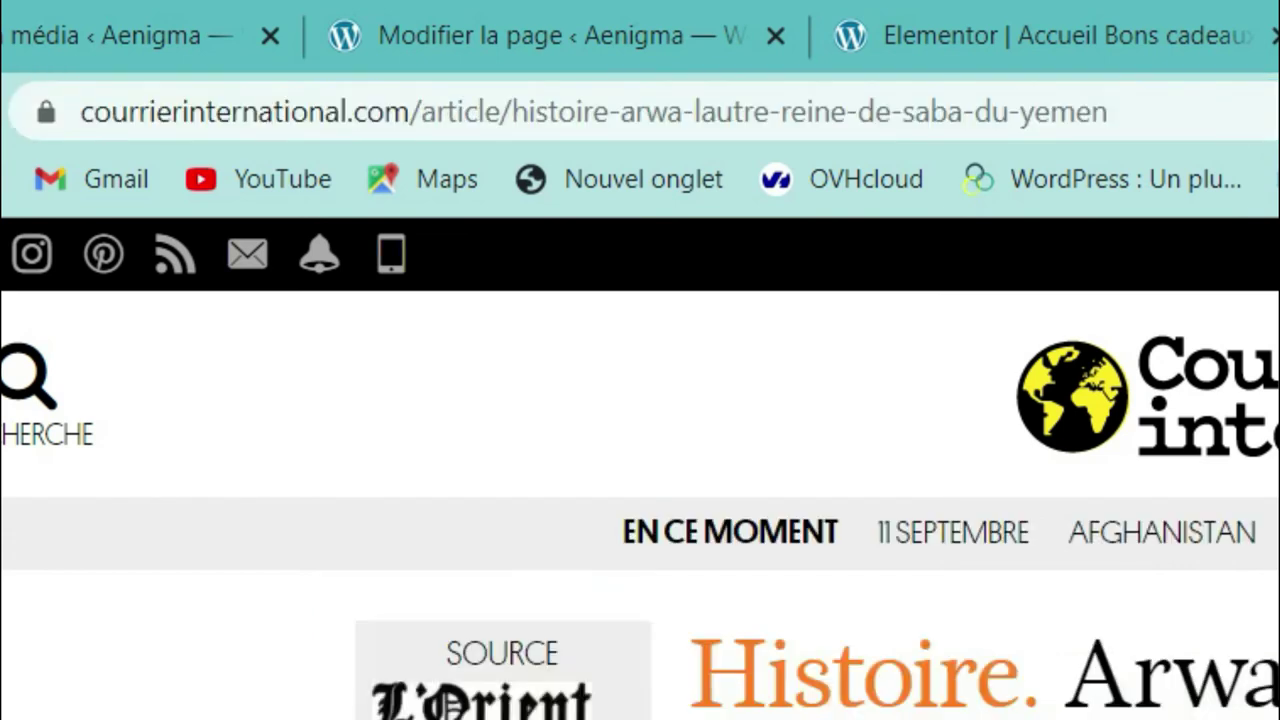
left_click(1249, 114)
left_click_drag(1262, 114, 680, 131)
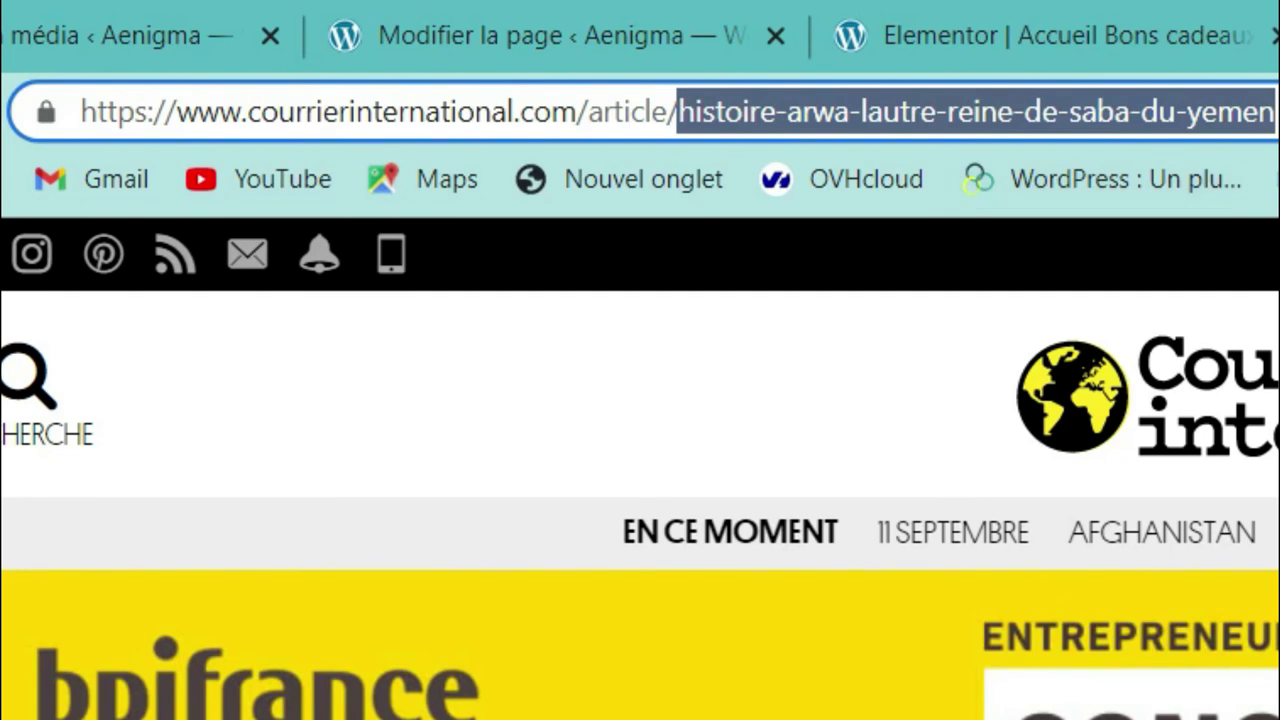
Step: Return to the page editor and review the problems, improvements and optimised results in the Analyse SEO section
left_click(600, 45)
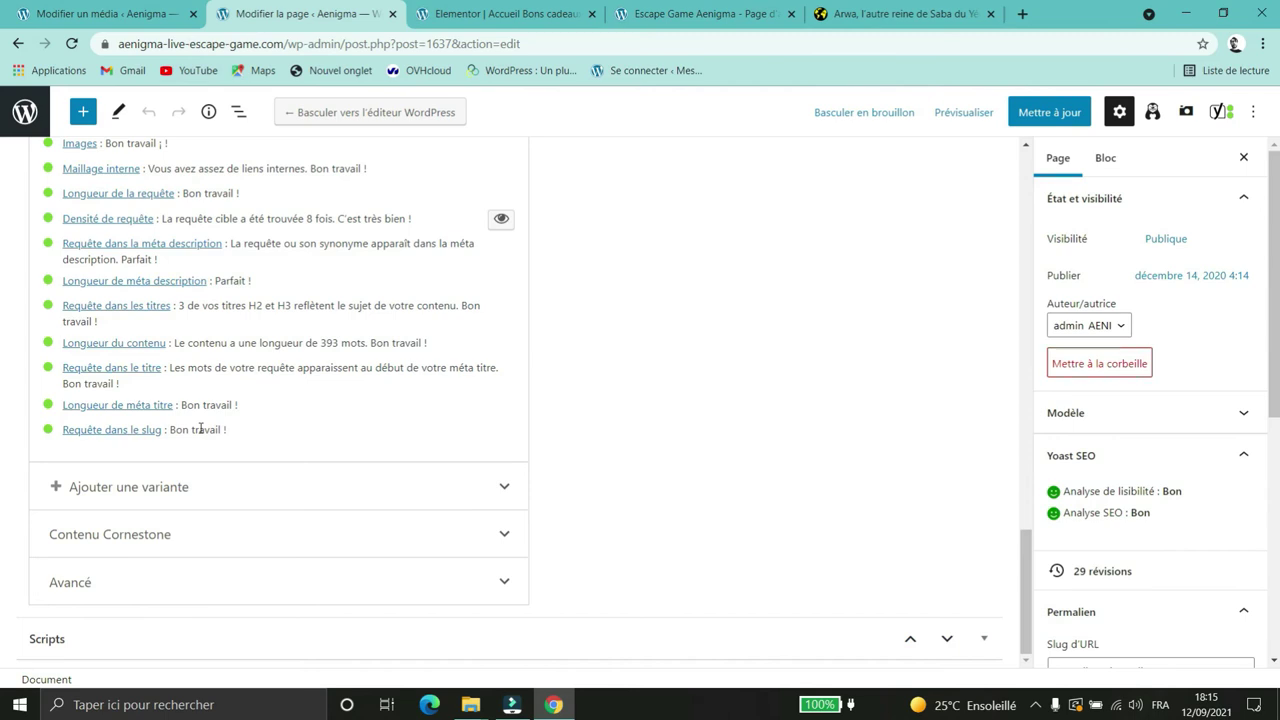
scroll(106, 406, "up", 3)
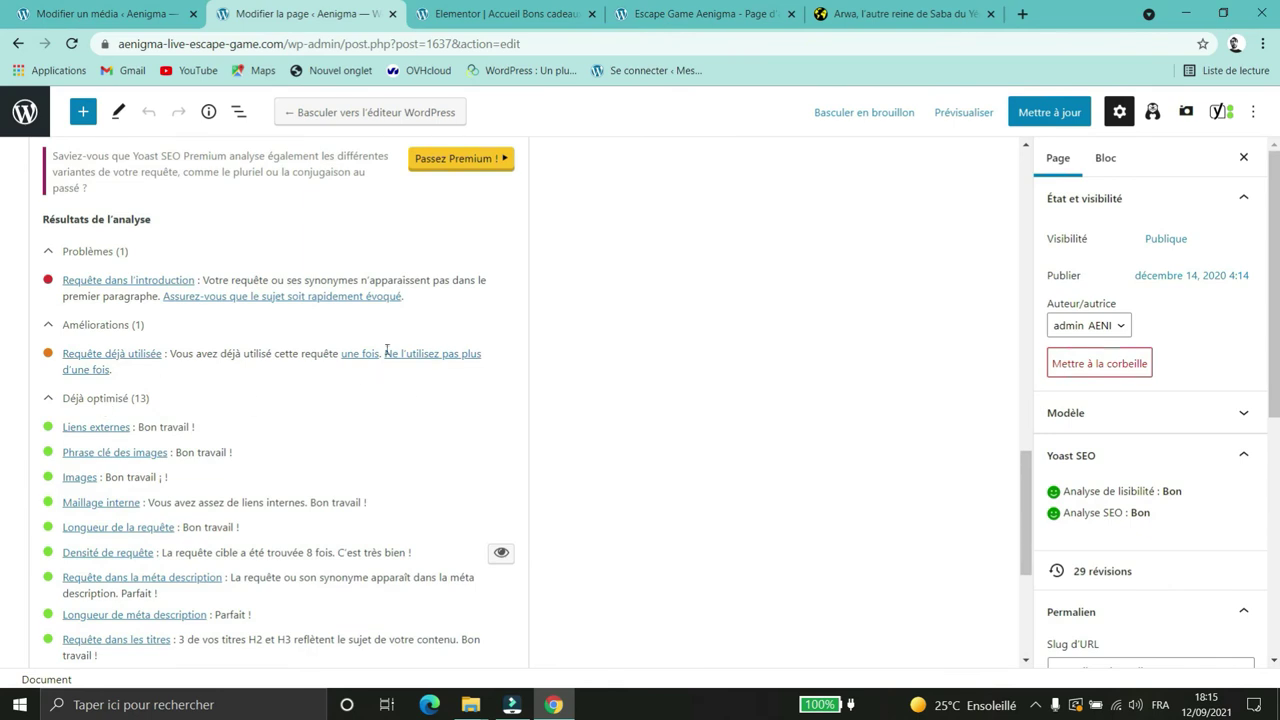
scroll(400, 390, "down", 2)
scroll(440, 420, "down", 2)
scroll(446, 423, "up", 6)
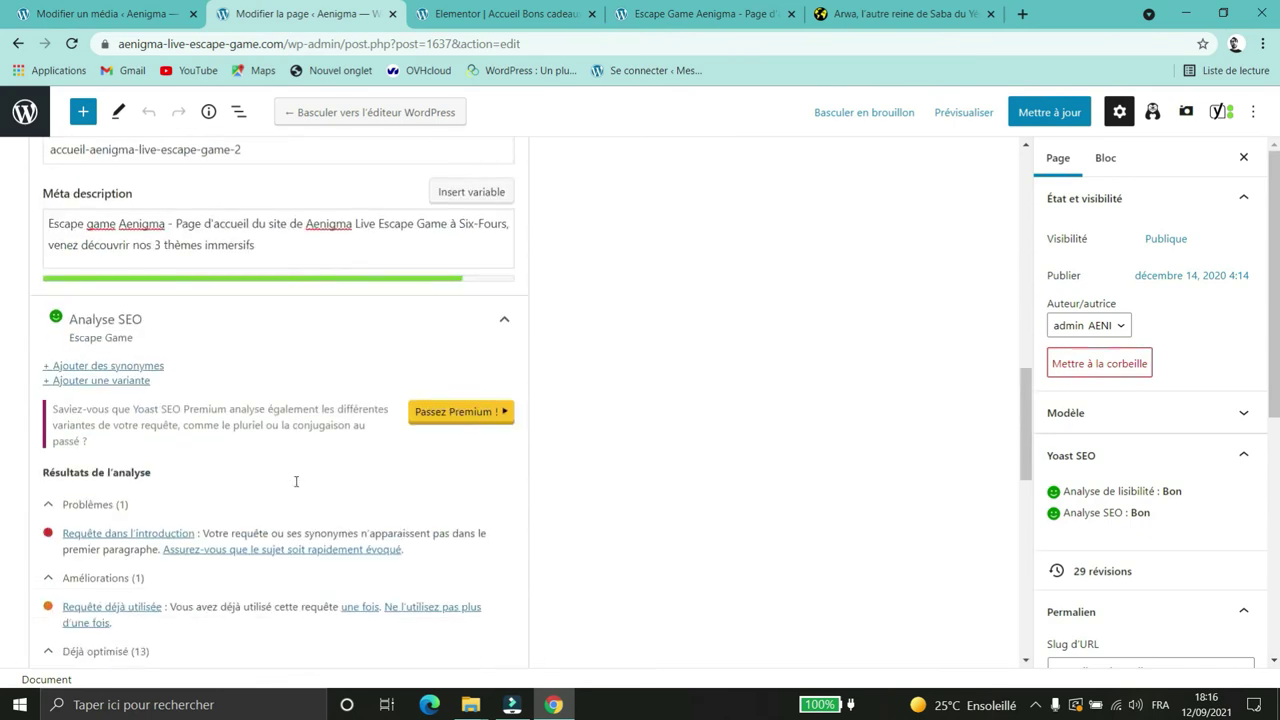
scroll(300, 530, "down", 4)
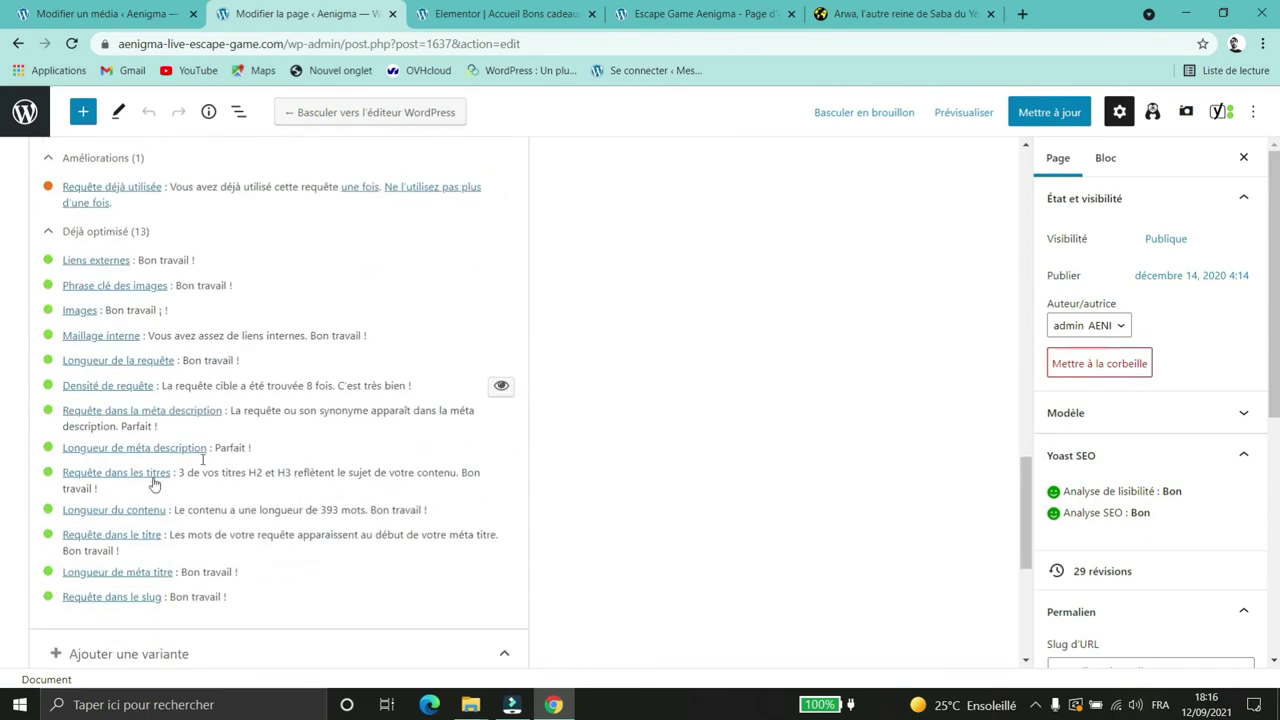
scroll(375, 401, "up", 3)
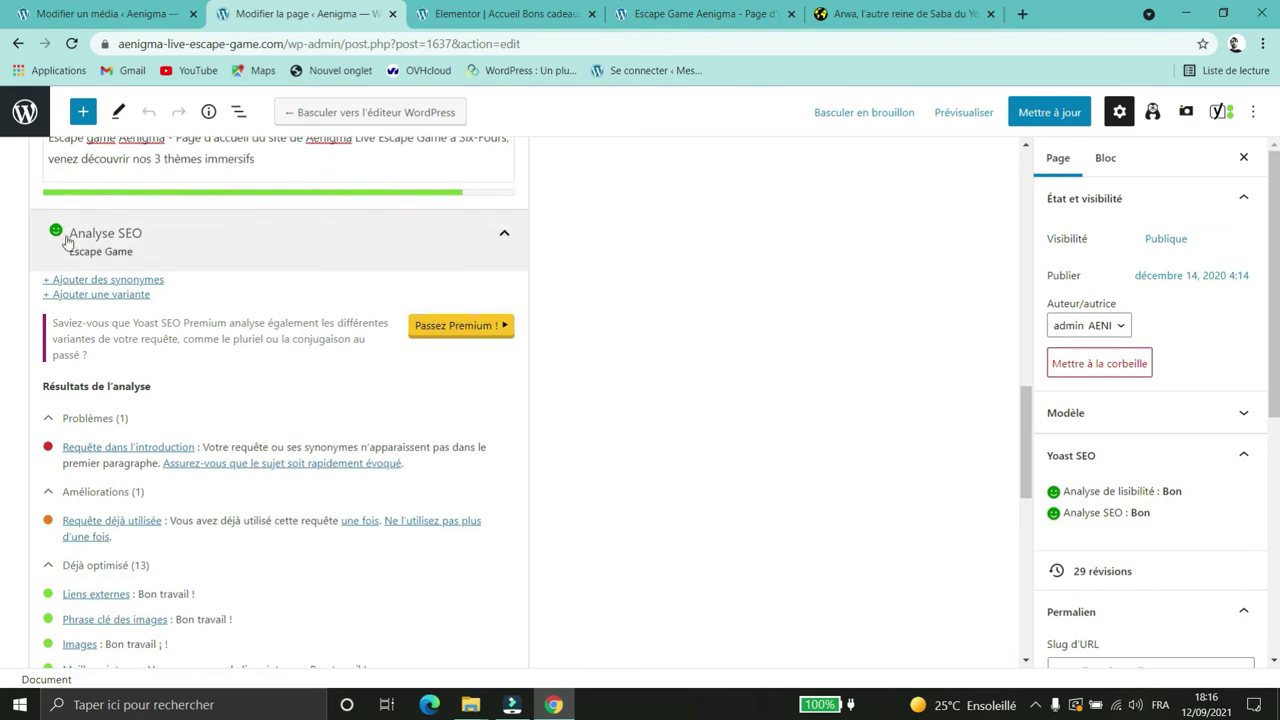
Step: Inspect the "Ajouter une variante" section and its list of Yoast SEO Premium features
scroll(395, 305, "down", 2)
scroll(395, 309, "down", 5)
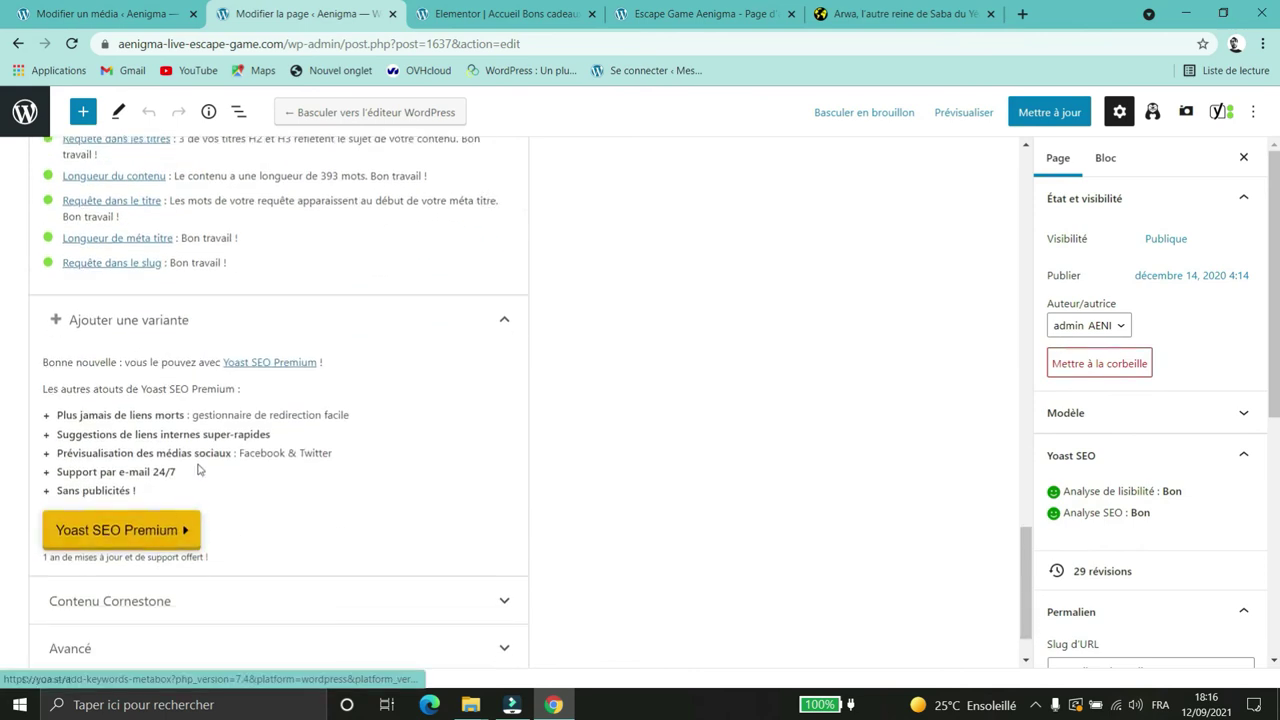
left_click(350, 328)
left_click(360, 495)
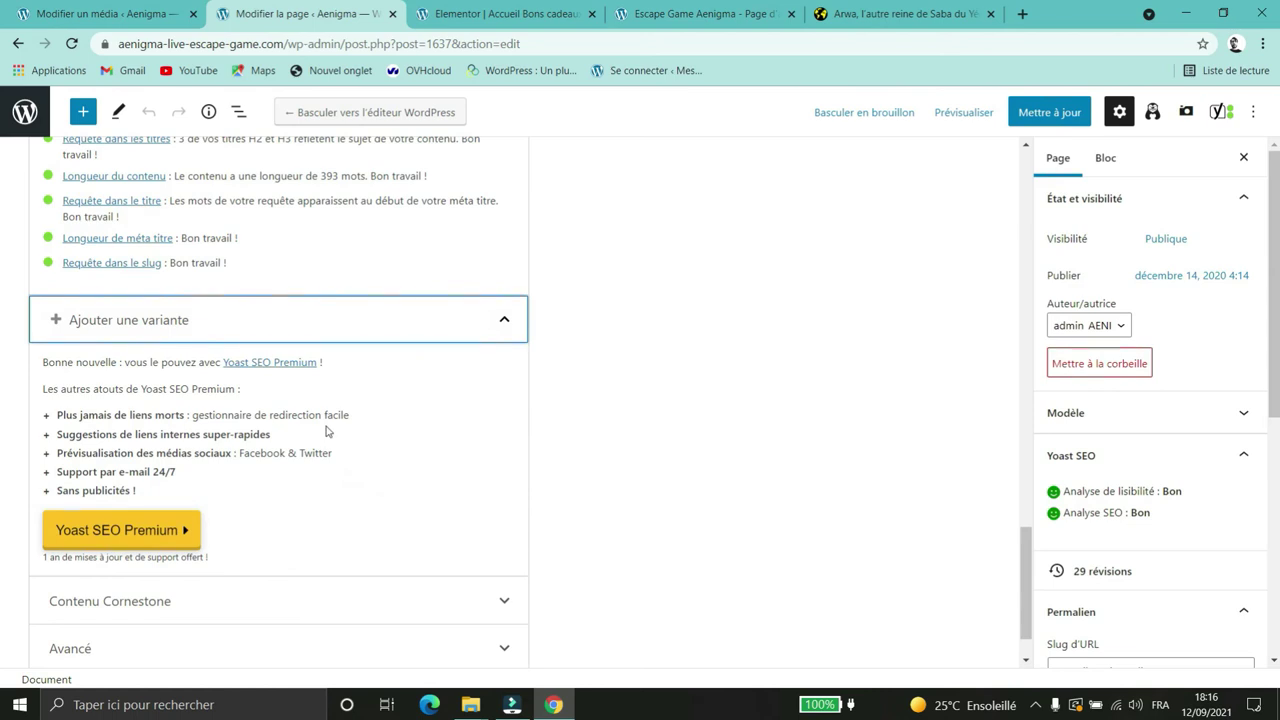
Step: Replace the page's "Requête cible" with "Horreur"
scroll(326, 431, "up", 10)
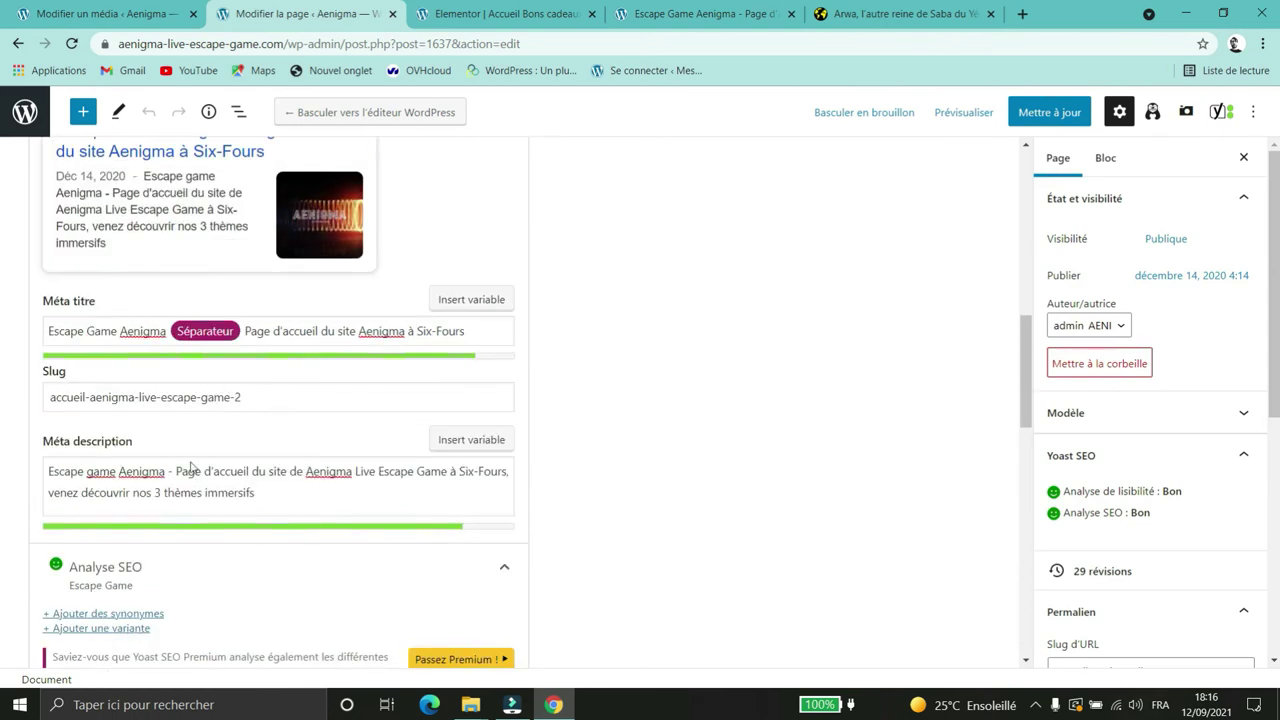
scroll(160, 450, "up", 4)
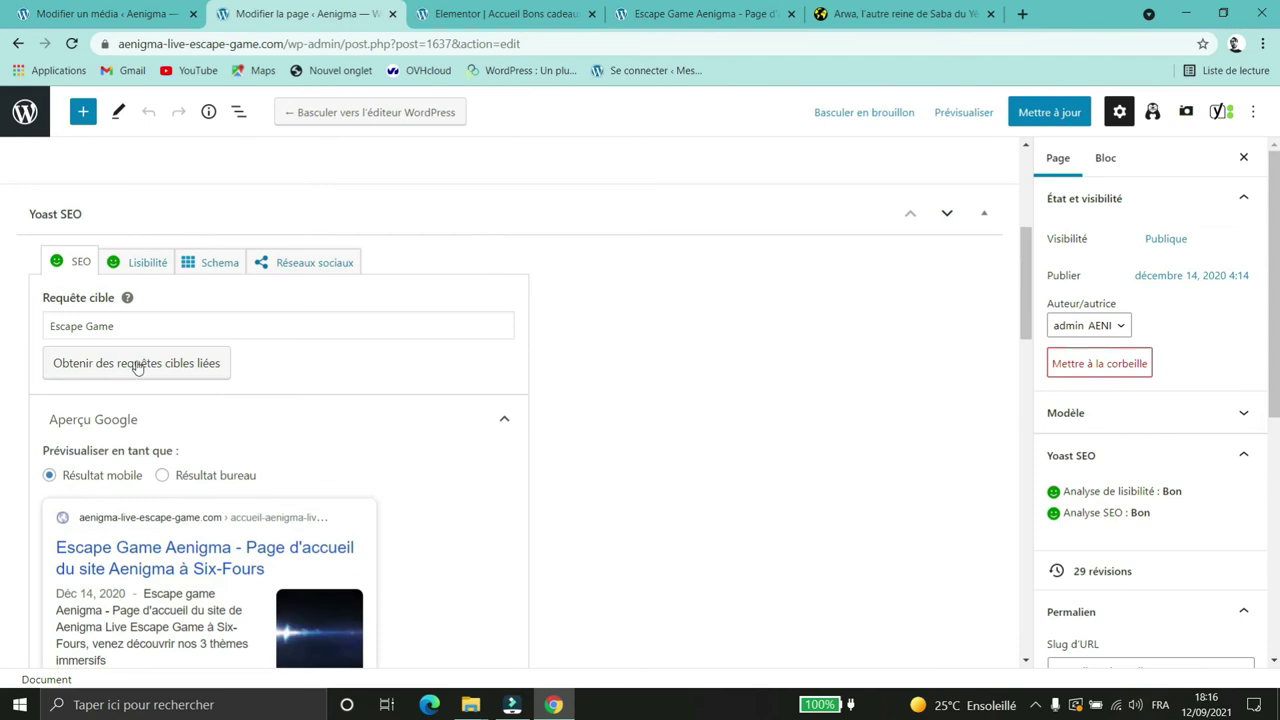
triple_click(100, 325)
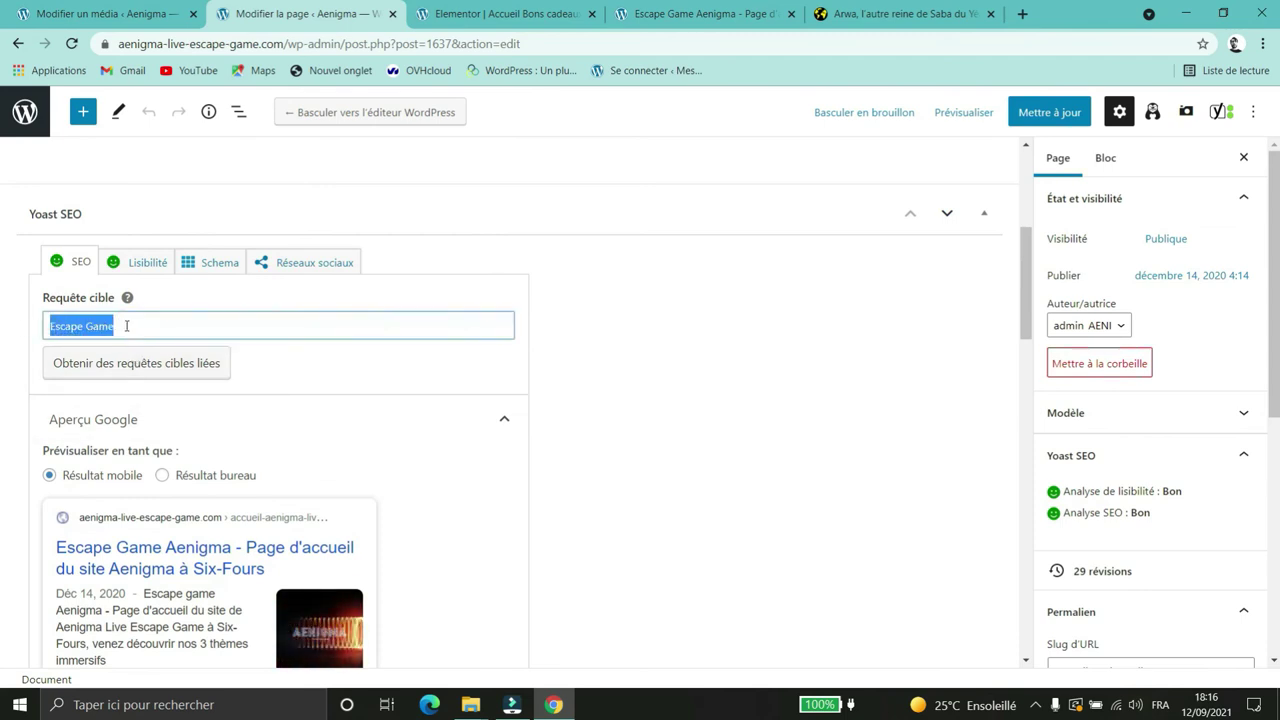
left_click(143, 326)
left_click_drag(143, 322, 52, 315)
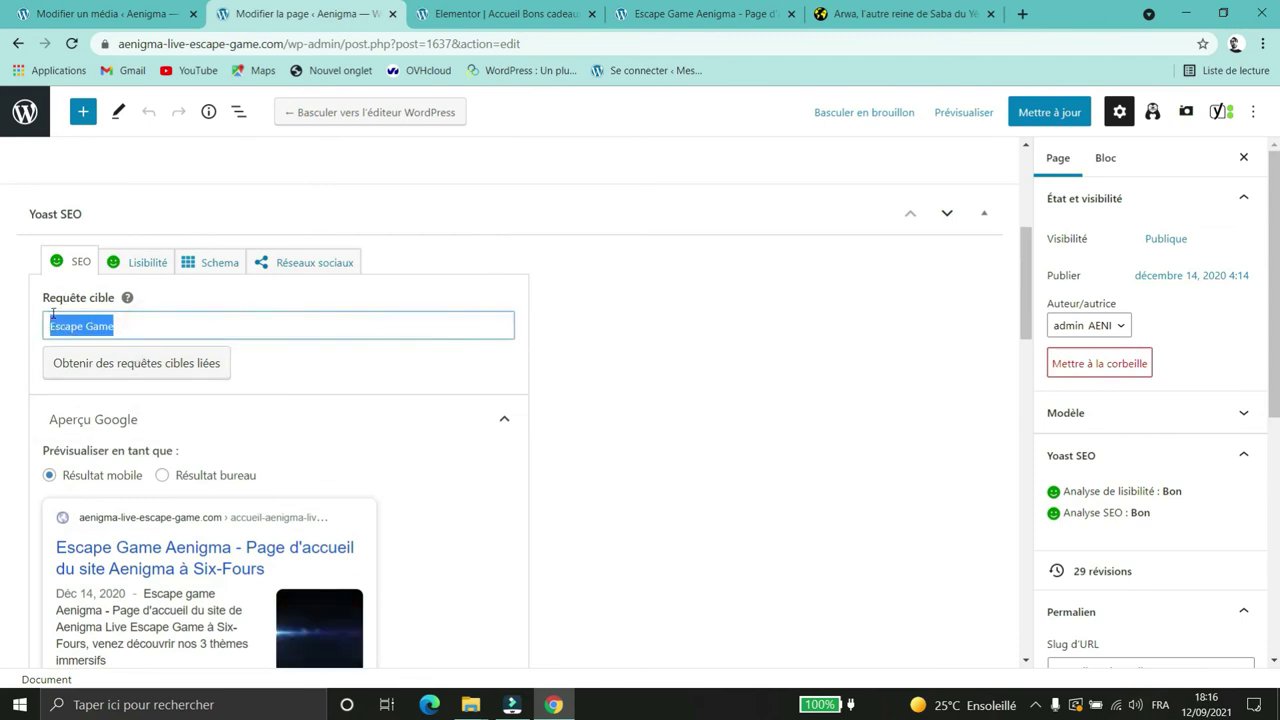
type("Horreur")
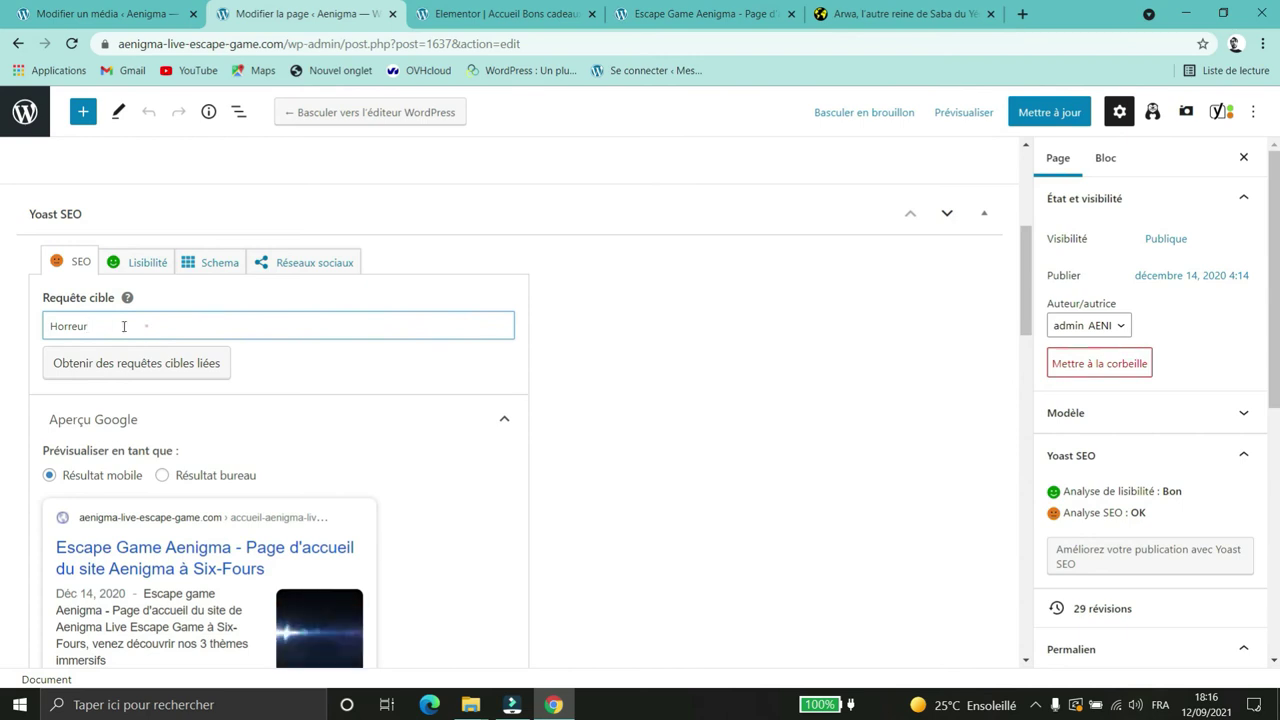
Step: Set the page's "Requête cible" back to "Escape Game"
double_click(124, 327)
type("Escape Game")
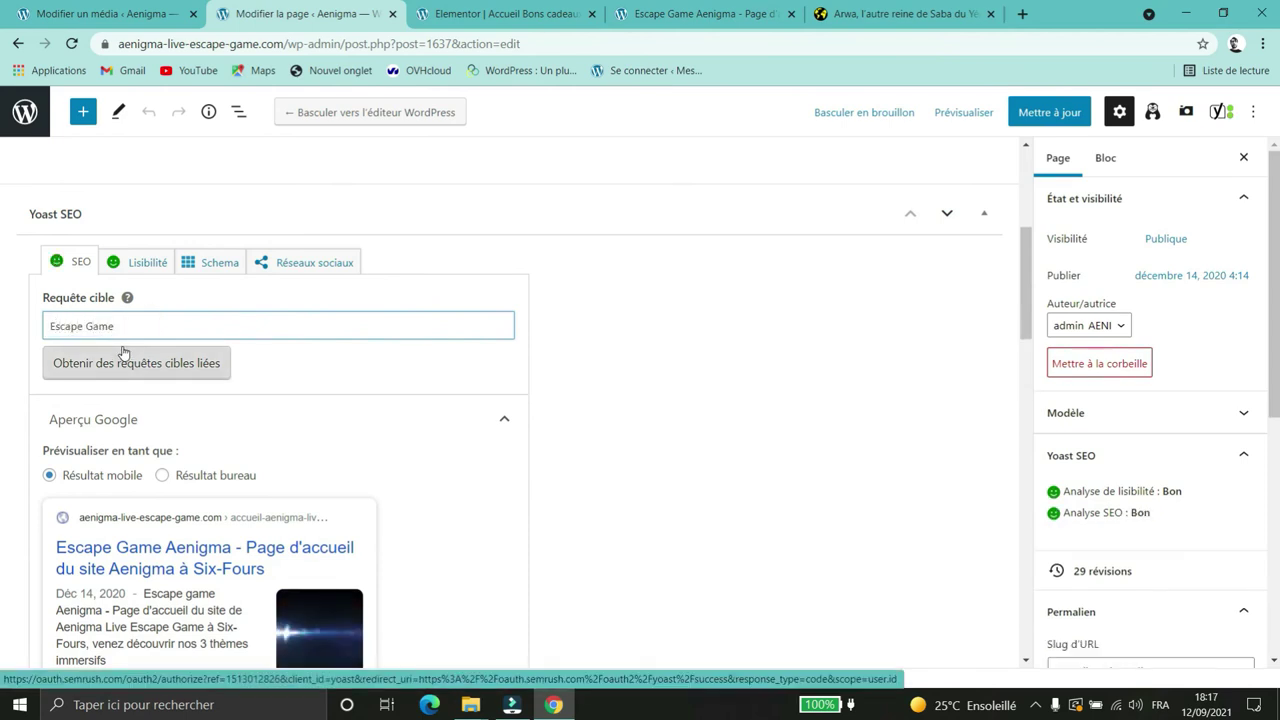
left_click(714, 316)
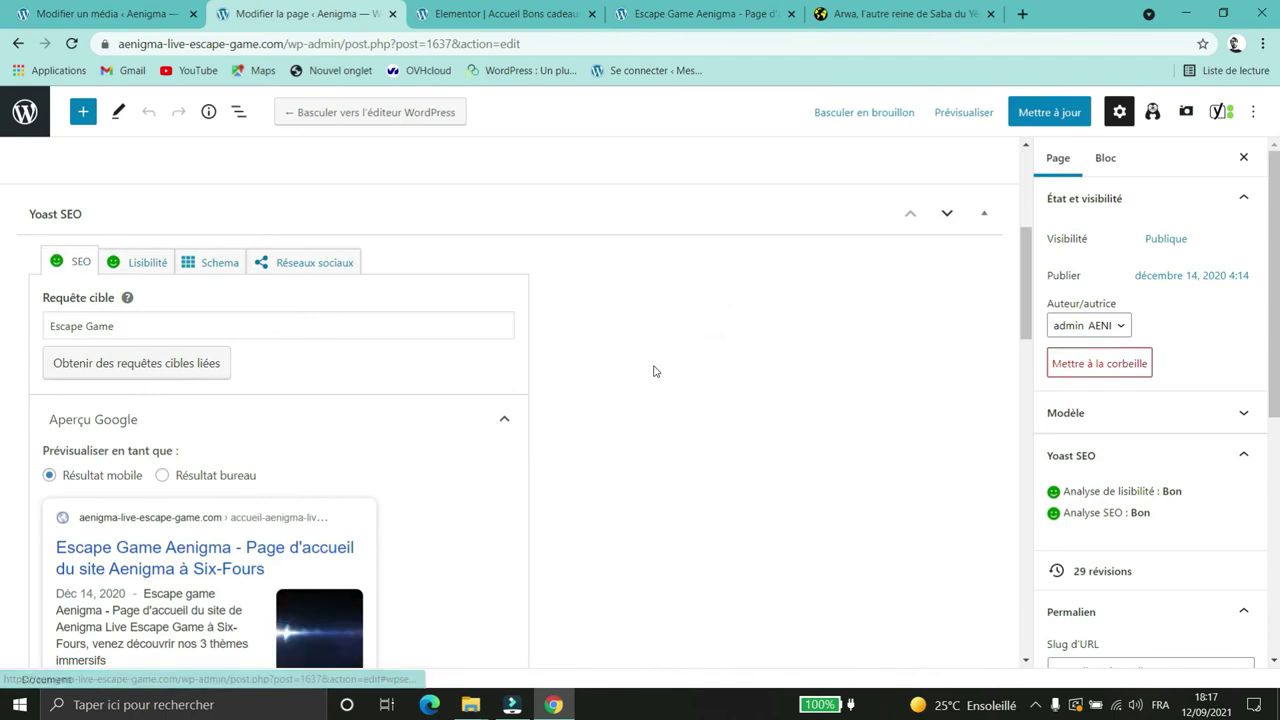
Step: Review the full SEO analysis results for the "Escape Game" keyphrase
scroll(571, 368, "down", 1)
scroll(572, 370, "down", 5)
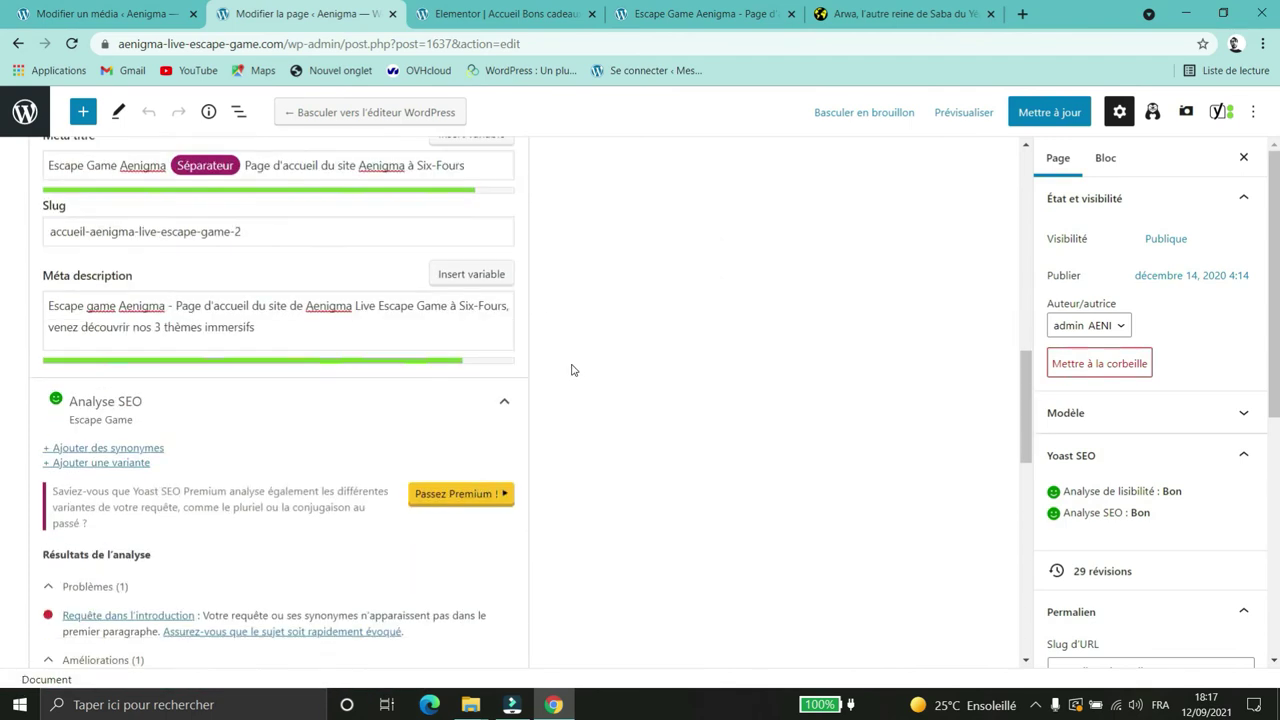
scroll(572, 370, "down", 4)
scroll(565, 400, "down", 3)
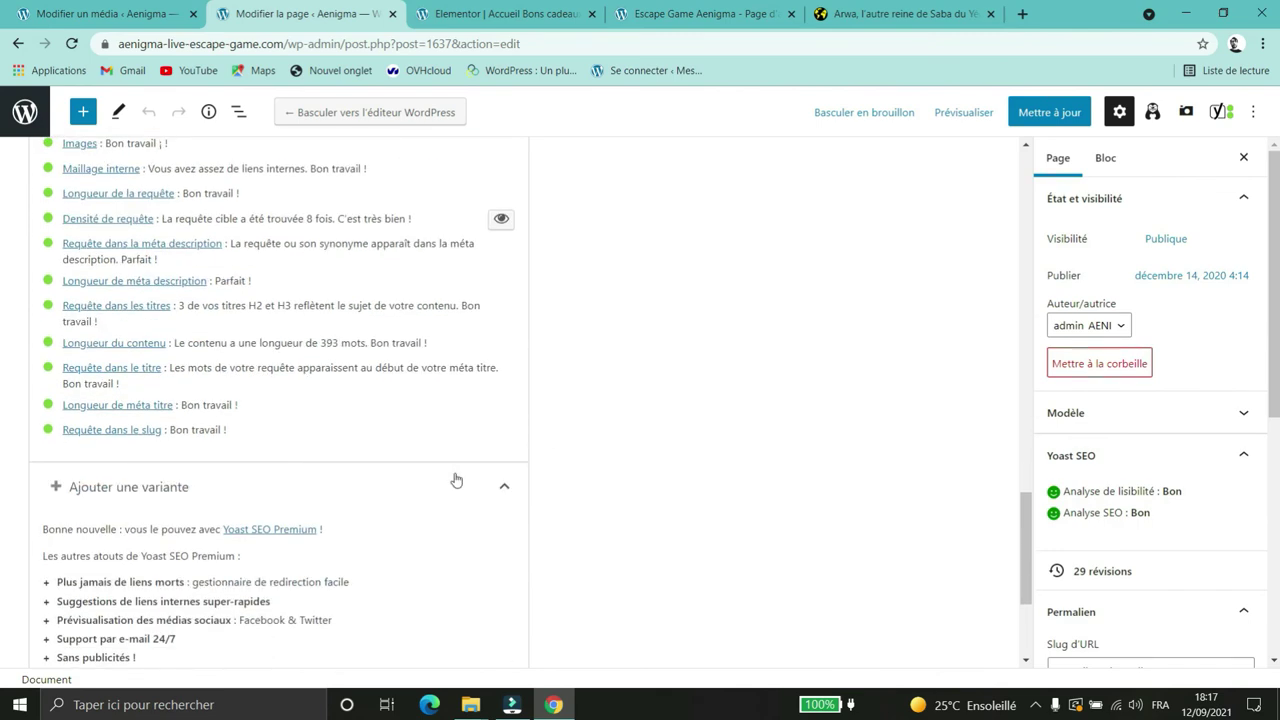
scroll(200, 475, "up", 3)
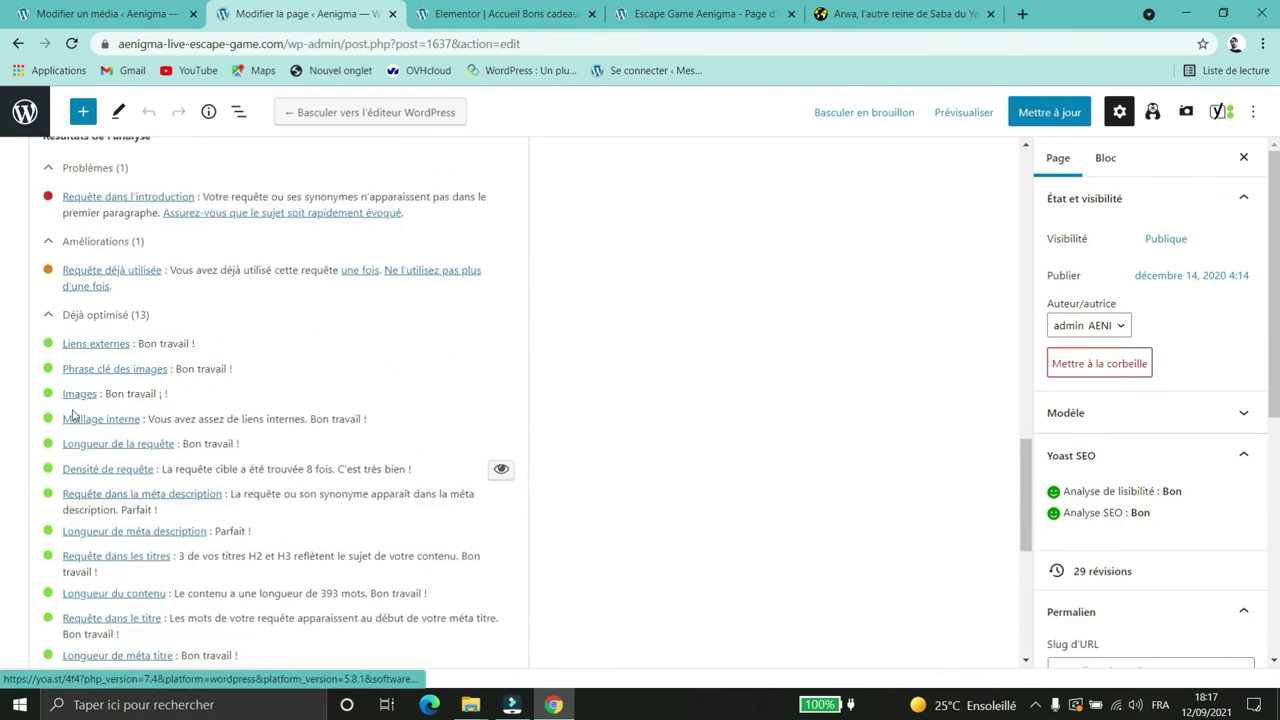
scroll(72, 415, "up", 3)
scroll(216, 450, "up", 2)
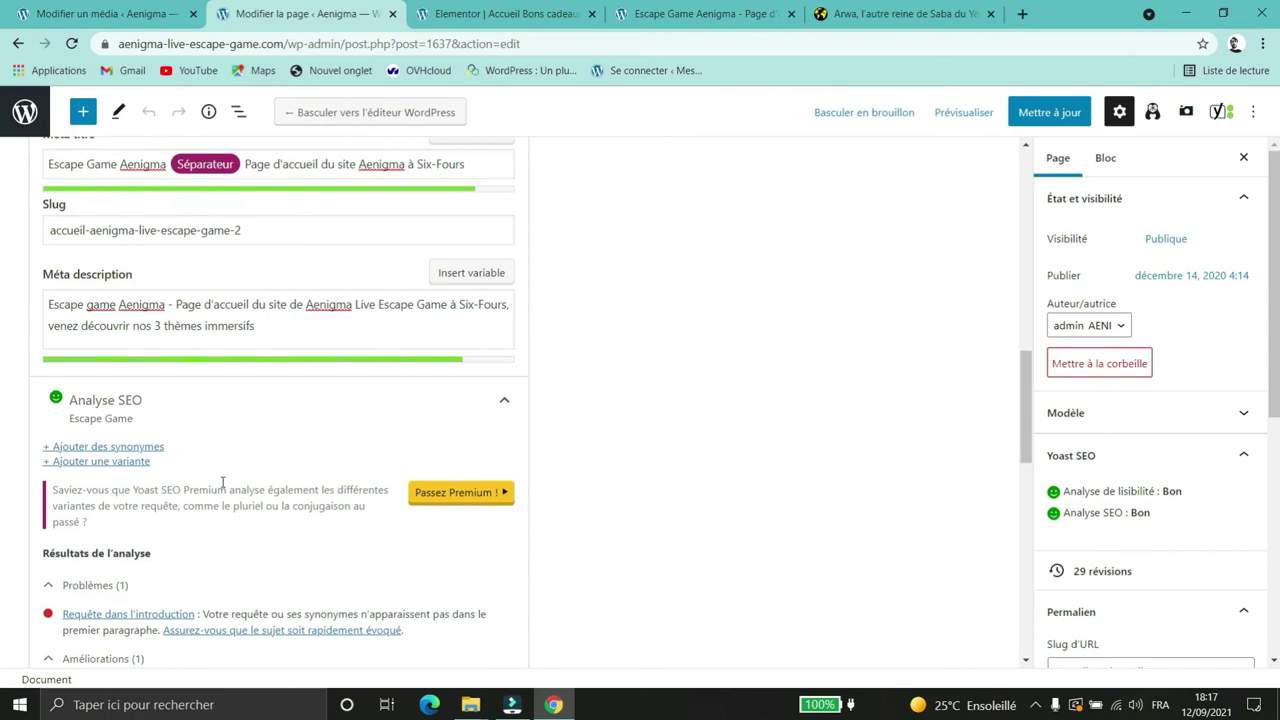
Step: Highlight the page's whole slug without changing it
scroll(224, 484, "up", 1)
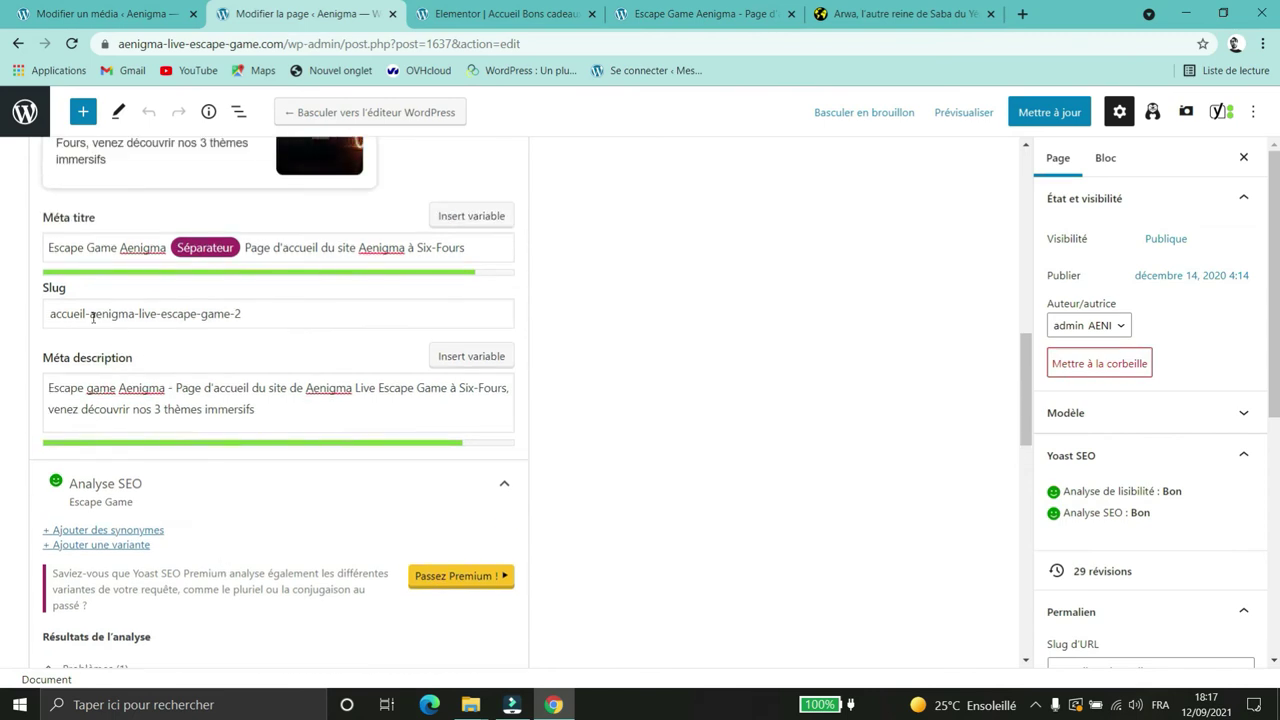
left_click_drag(54, 313, 290, 313)
left_click(290, 313)
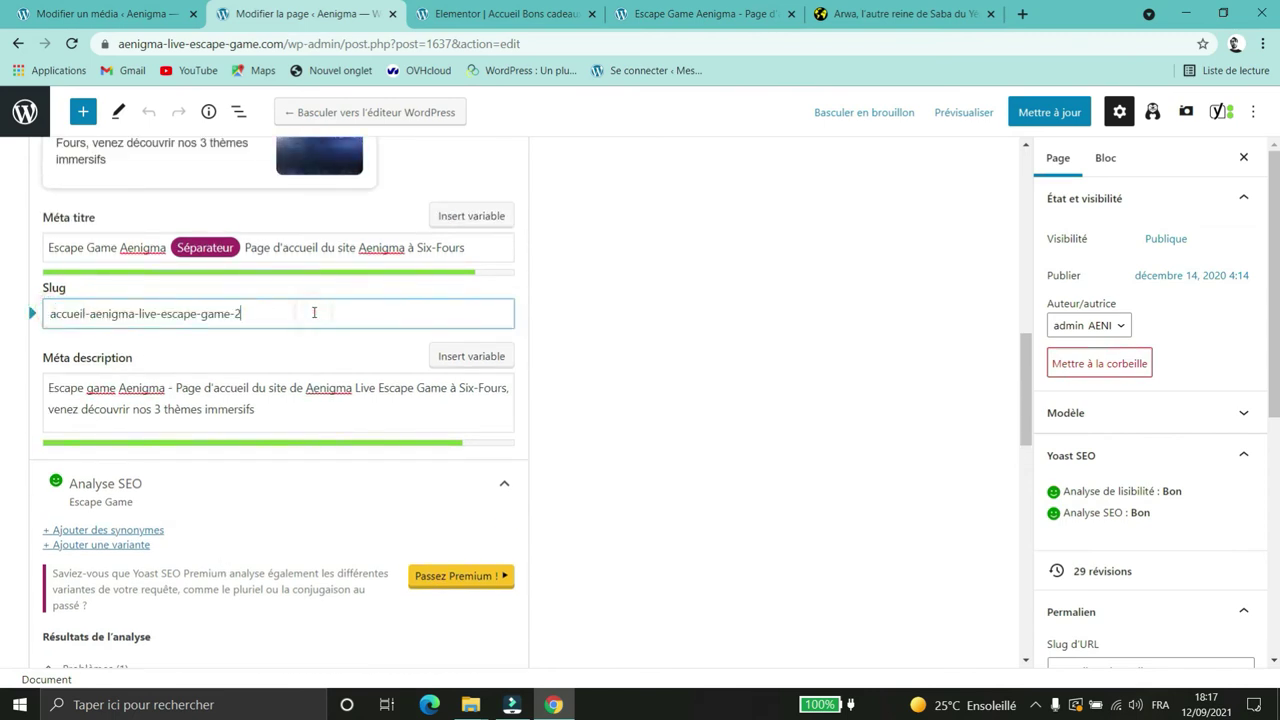
Step: Collapse the variant section, expand "Contenu Cornestone" and mark the page as cornerstone content
scroll(367, 482, "down", 3)
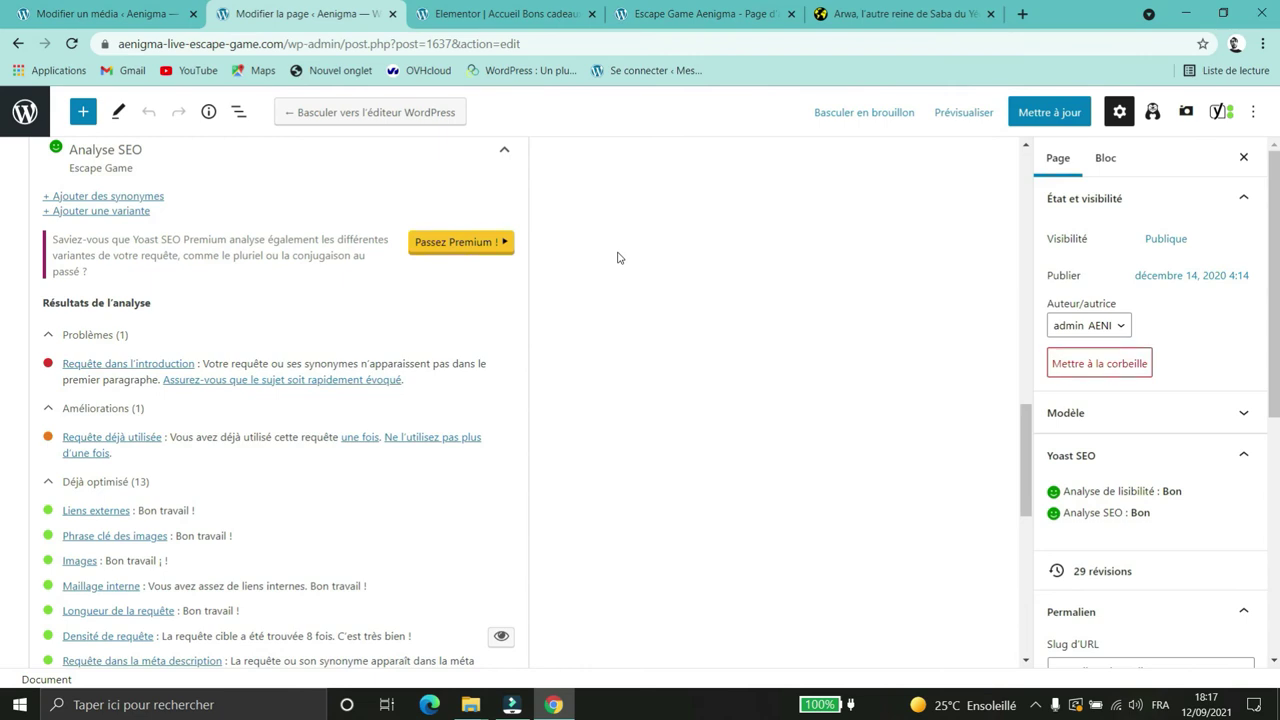
scroll(617, 258, "down", 4)
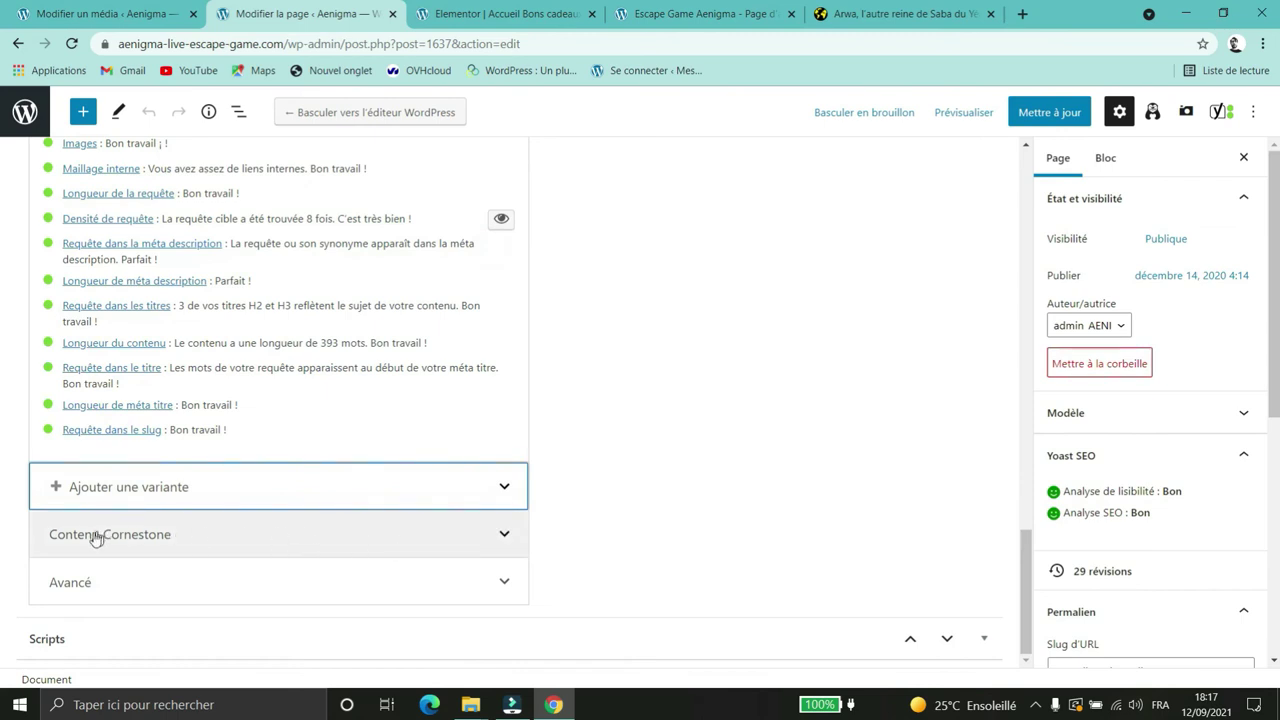
left_click(503, 537)
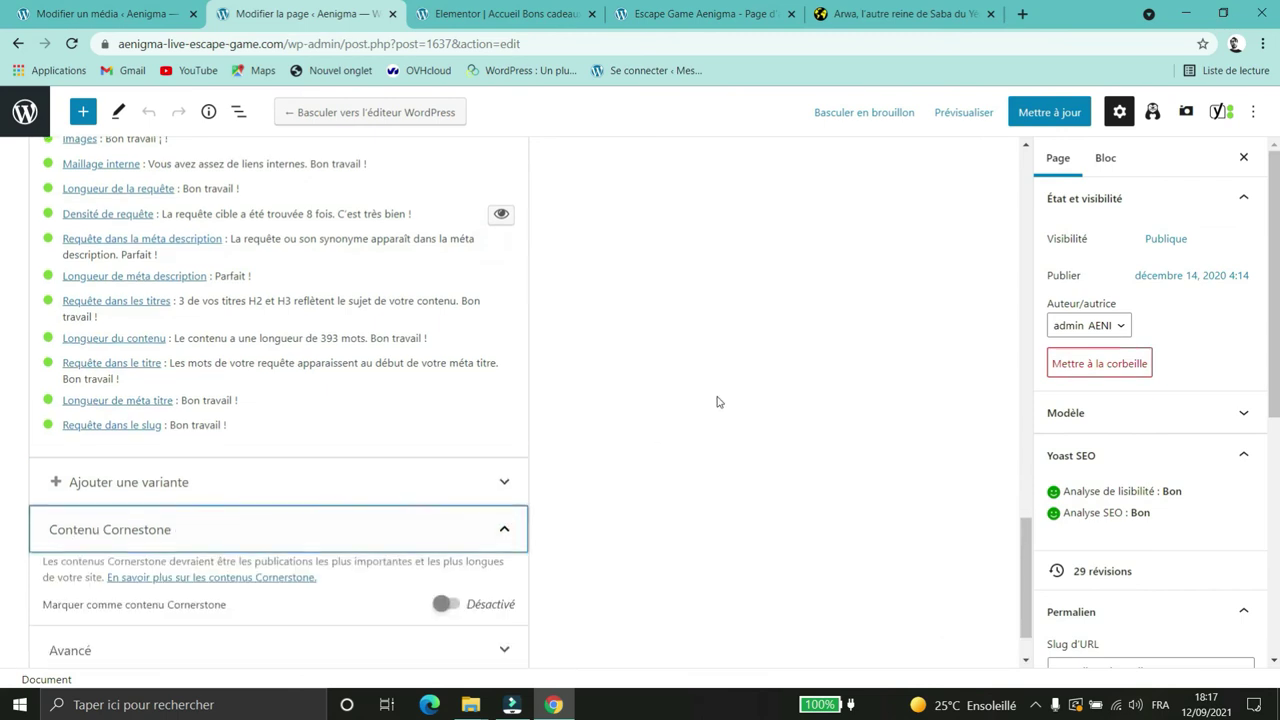
scroll(714, 405, "down", 1)
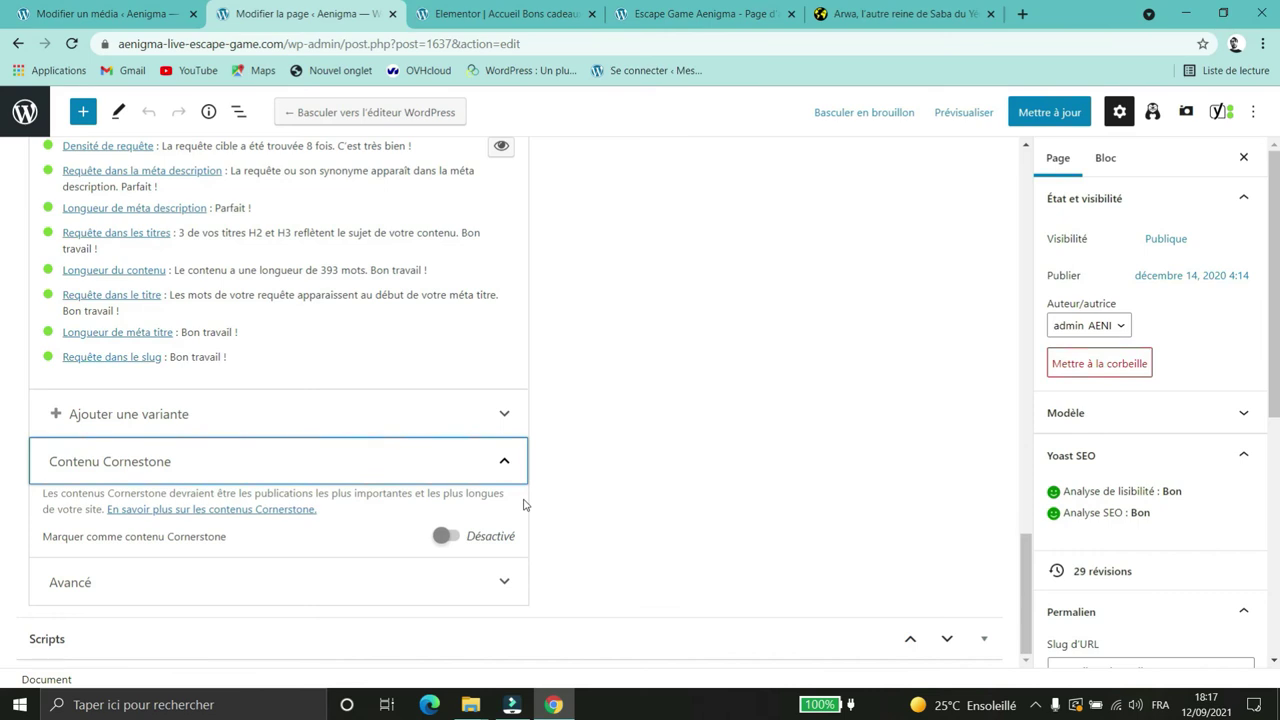
left_click(447, 537)
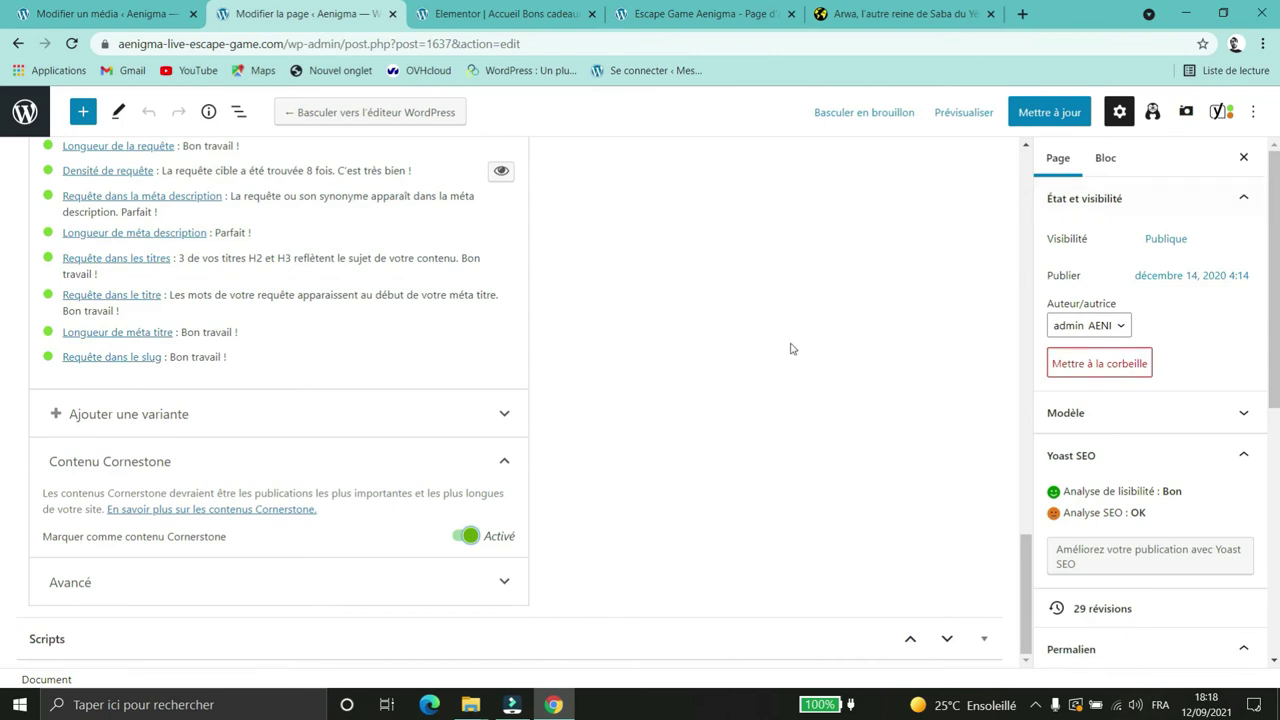
Step: Review the "Longueur du contenu" result under cornerstone rules, and turn off the page's cornerstone marking
scroll(776, 381, "up", 3)
scroll(257, 362, "up", 3)
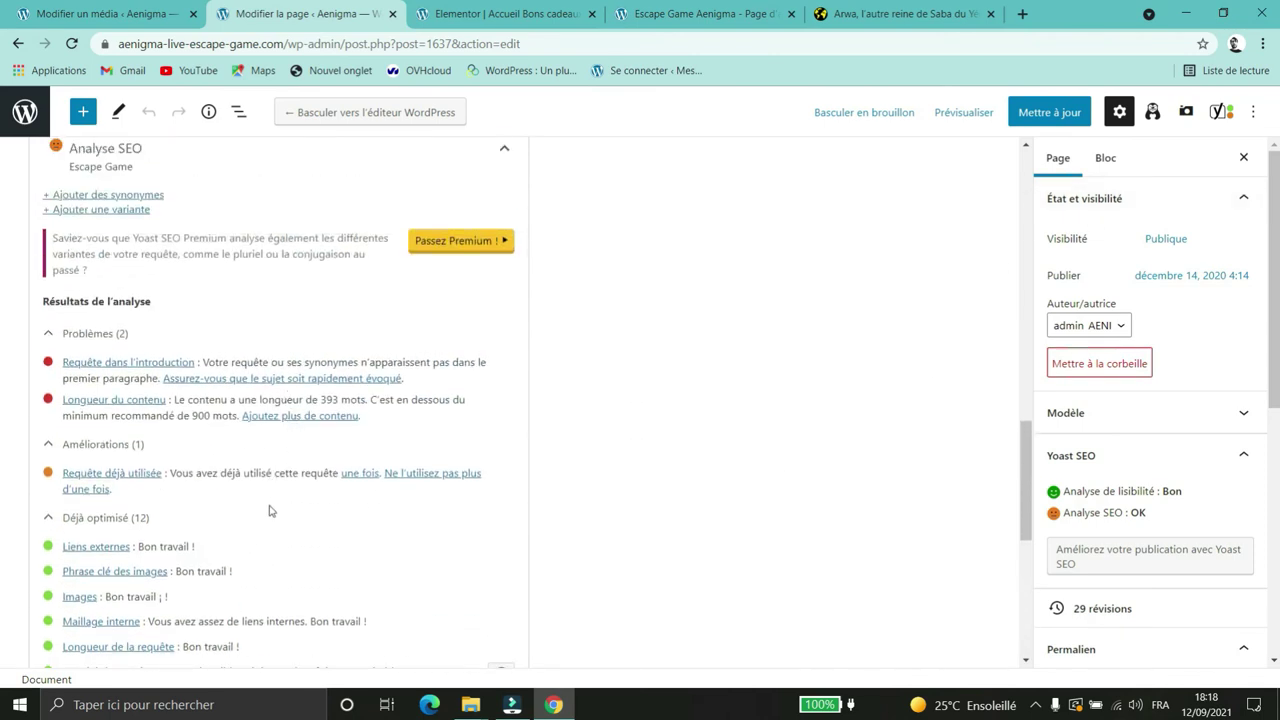
scroll(697, 335, "up", 1)
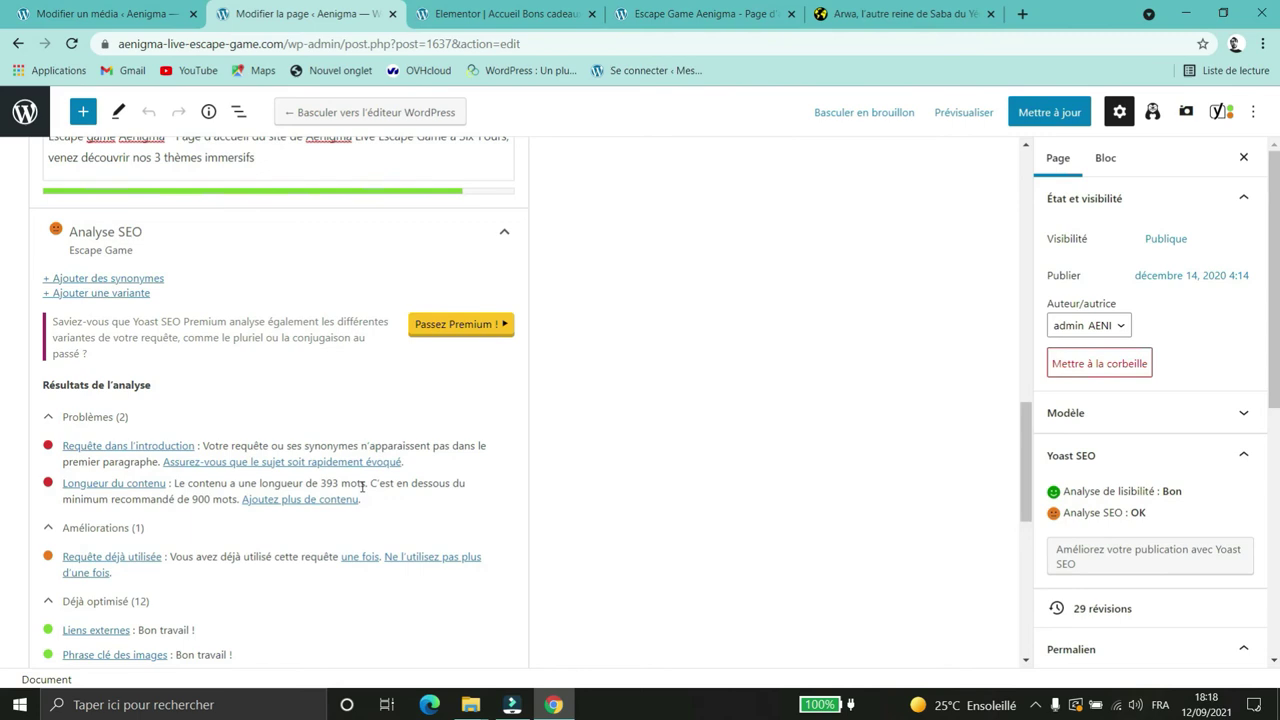
scroll(455, 477, "down", 6)
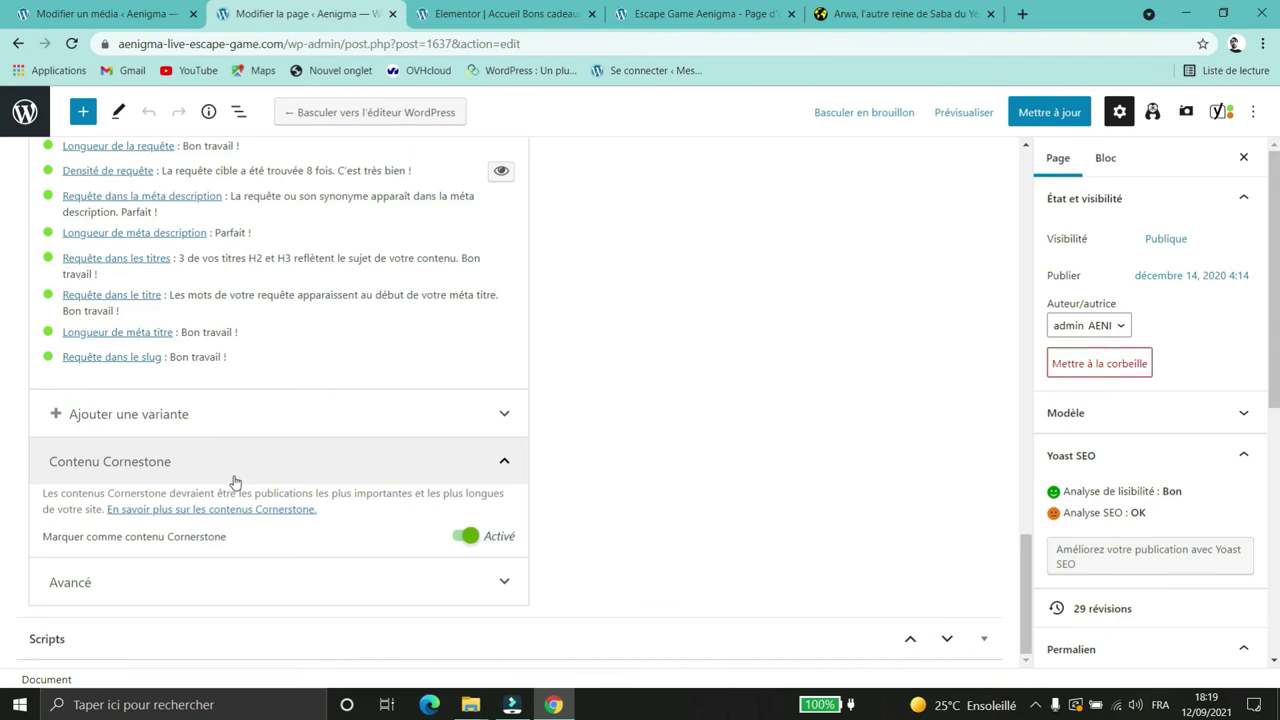
left_click(466, 536)
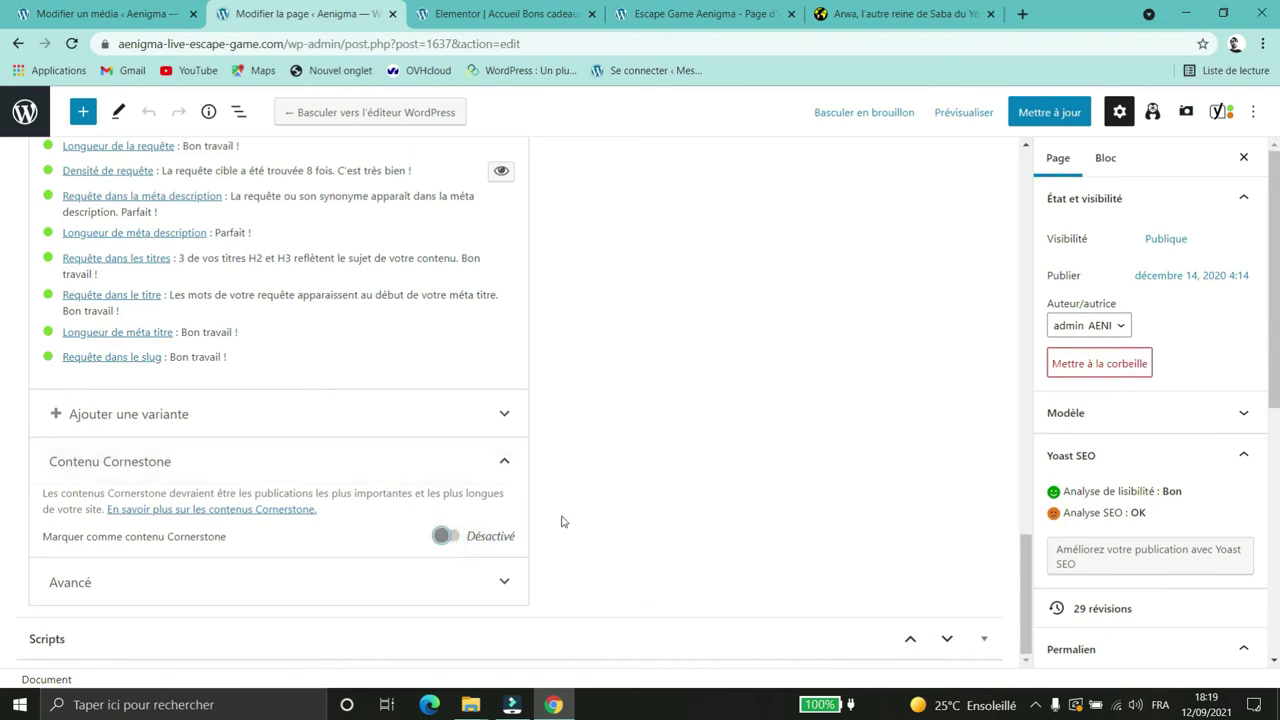
Step: Expand the "Avancé" settings and add "Aucune archive" to "Méta robots avancés"
left_click(480, 580)
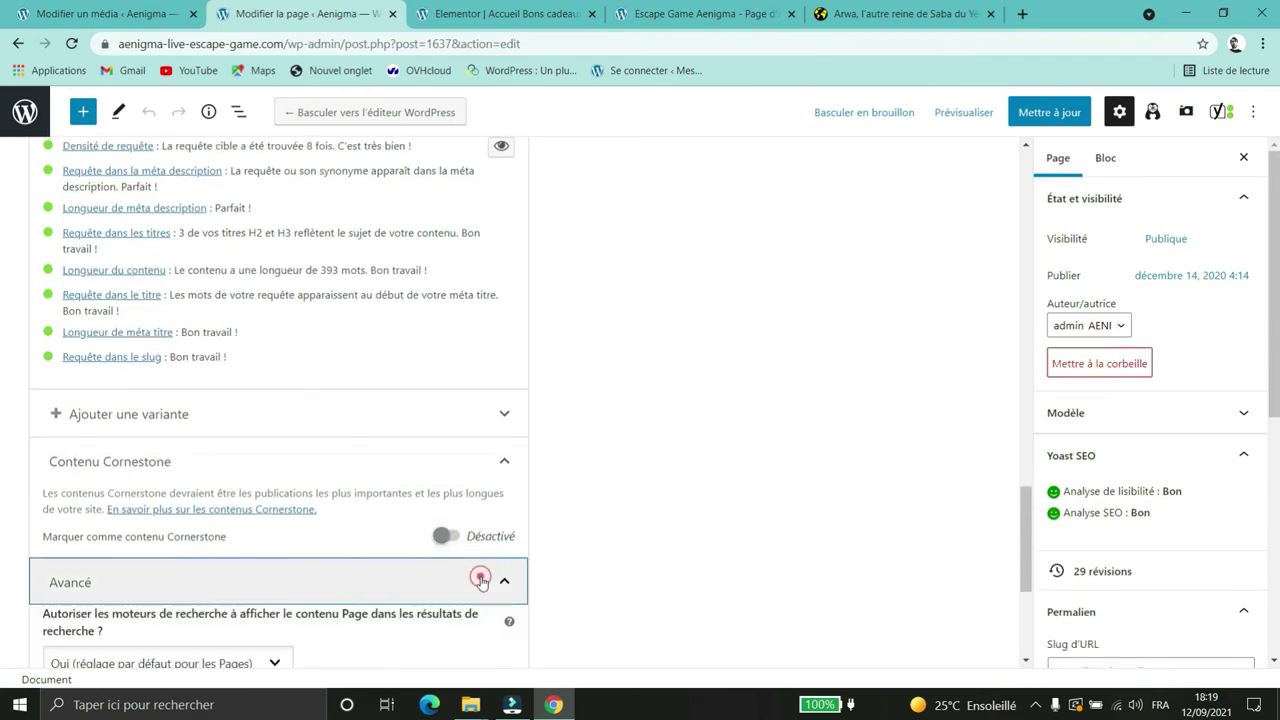
scroll(668, 408, "down", 3)
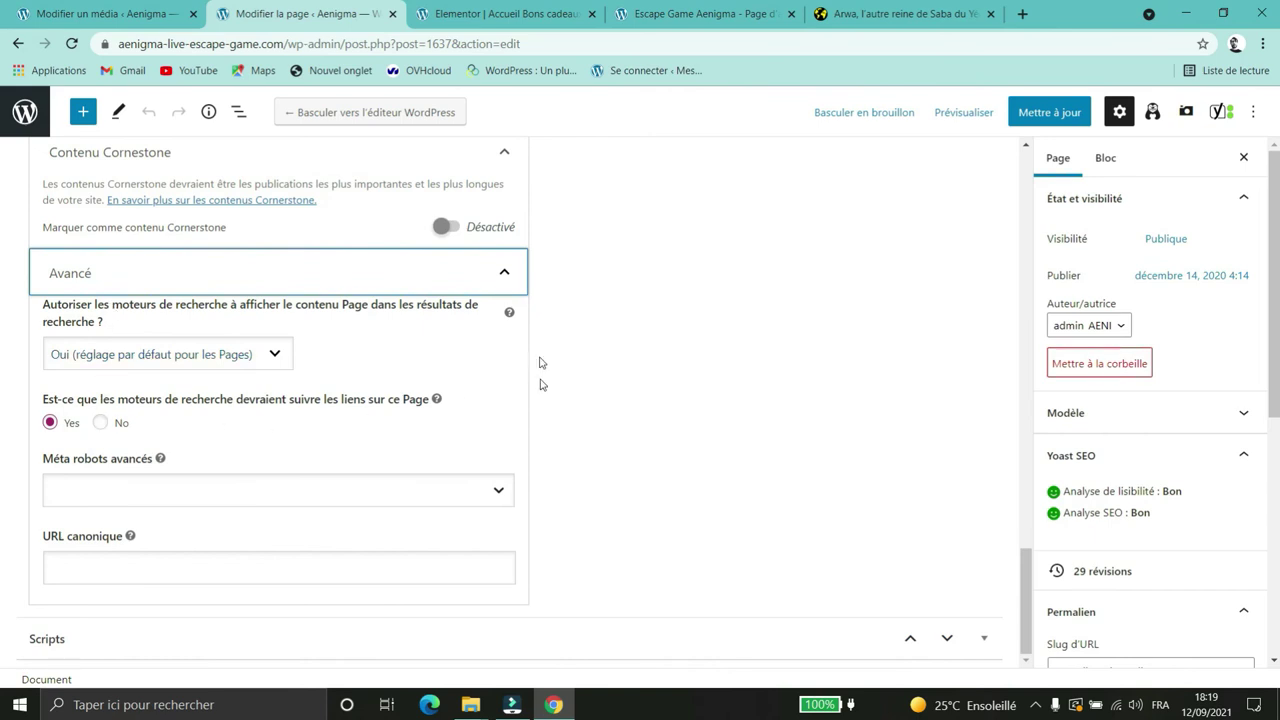
left_click(497, 490)
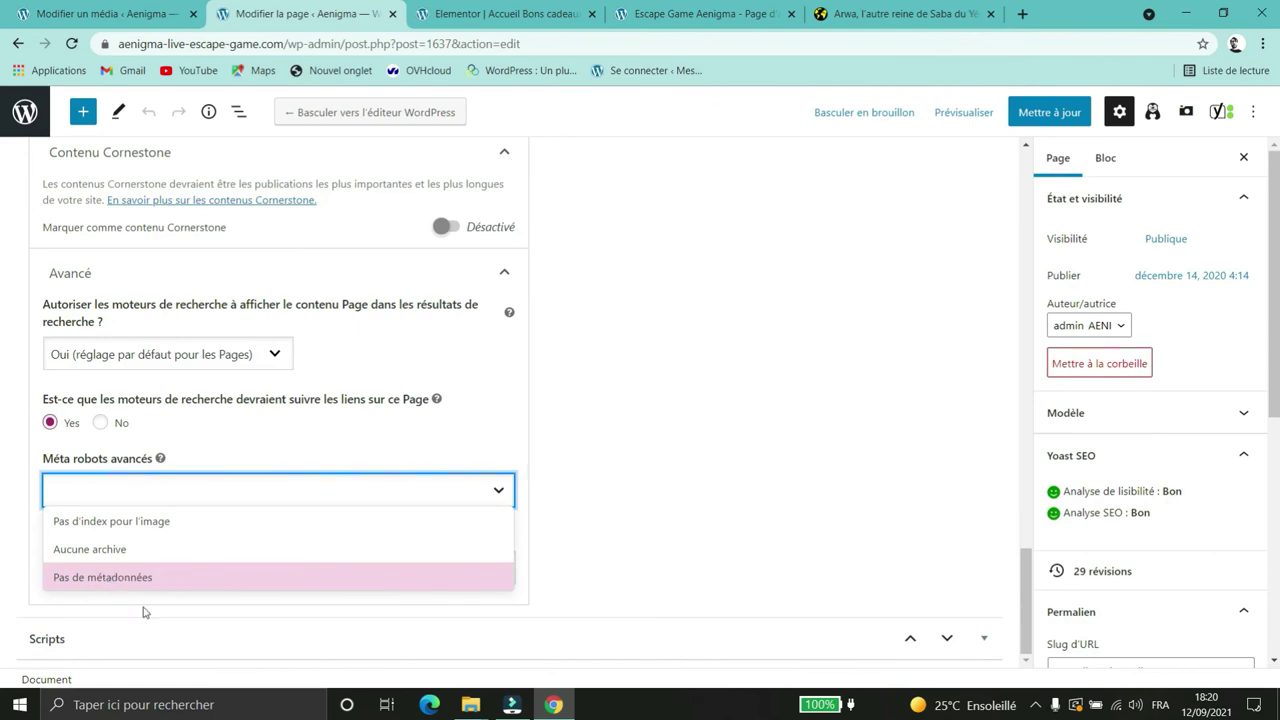
left_click(155, 549)
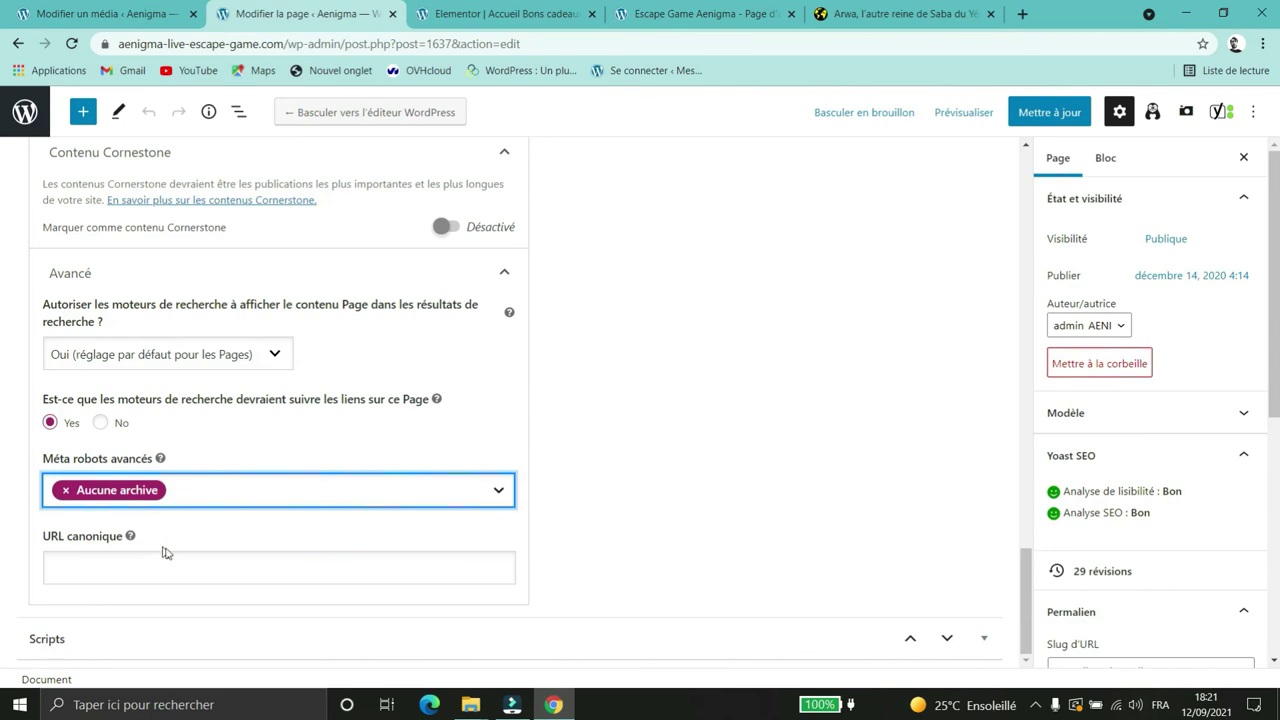
left_click(364, 505)
left_click(720, 489)
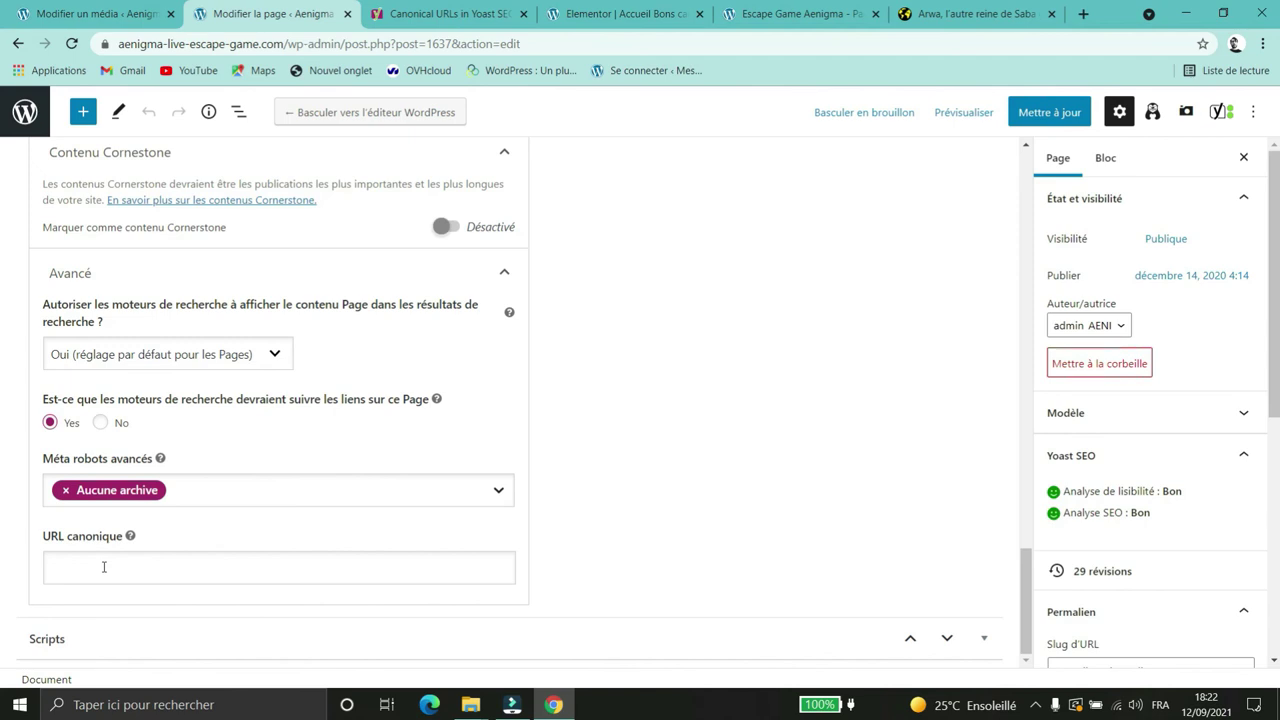
scroll(103, 567, "up", 10)
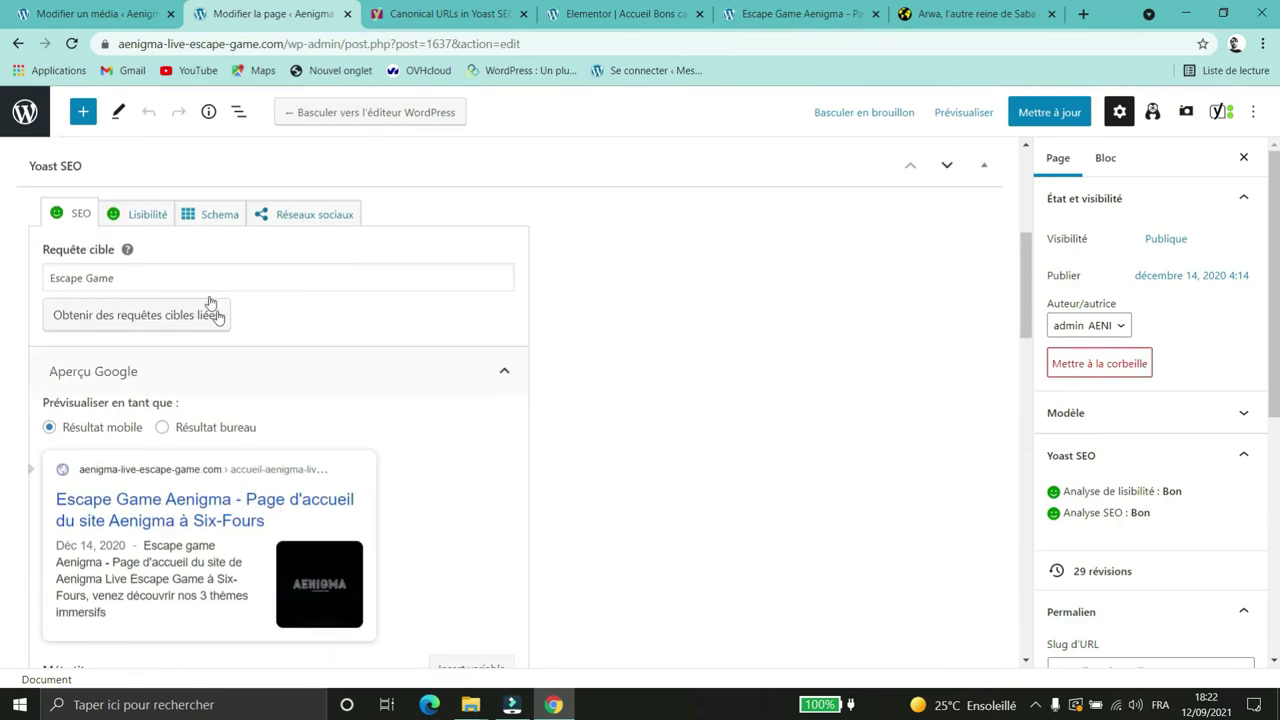
Step: Show the page's "Lisibilité" analysis, and search Google in a new tab for "mots de transition seo"
left_click(146, 214)
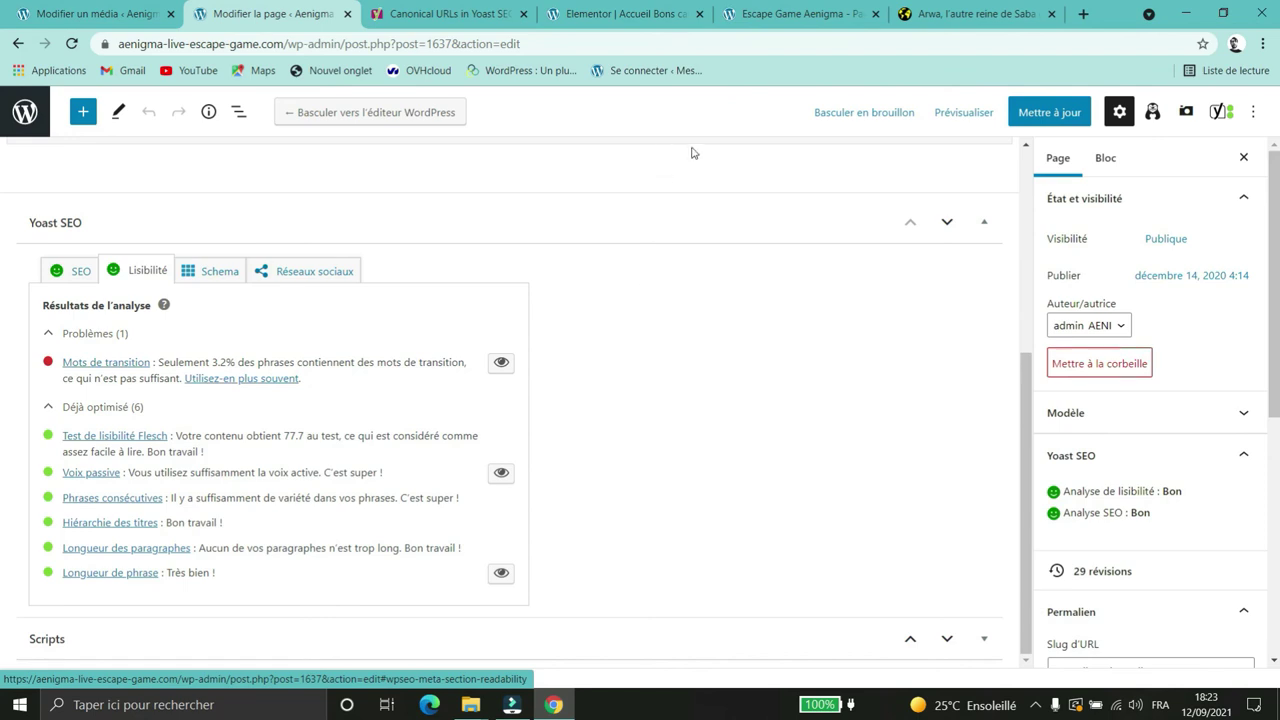
left_click(1083, 14)
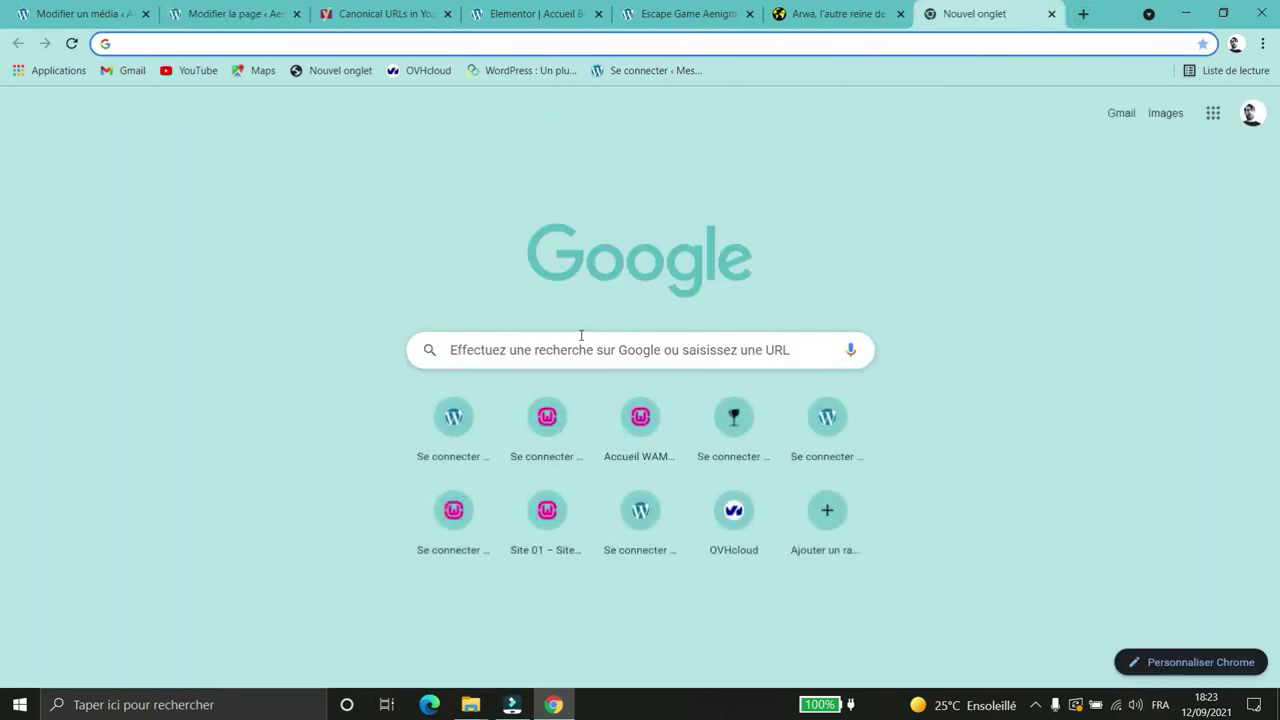
left_click(583, 343)
type("mots de trans")
key("Down")
key("Return")
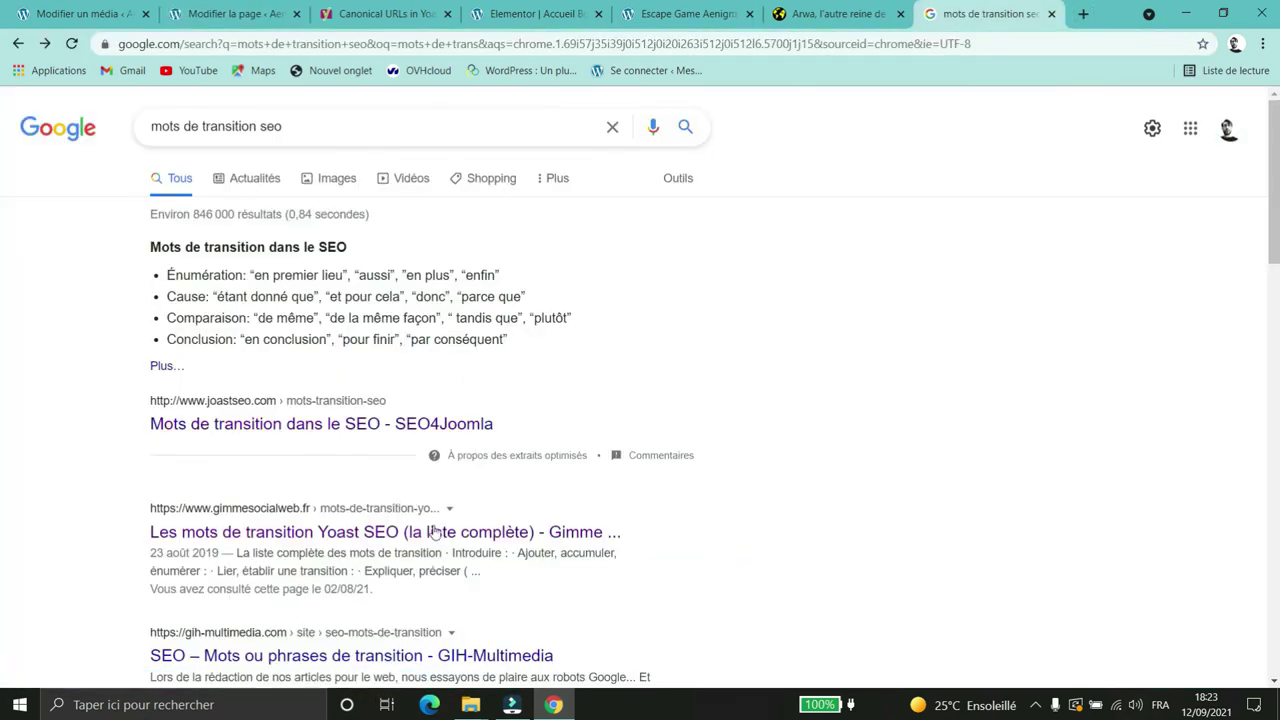
Step: Open the "Les mots de transition Yoast SEO (la liste complète)" article and read through its categorised transition words
left_click(421, 537)
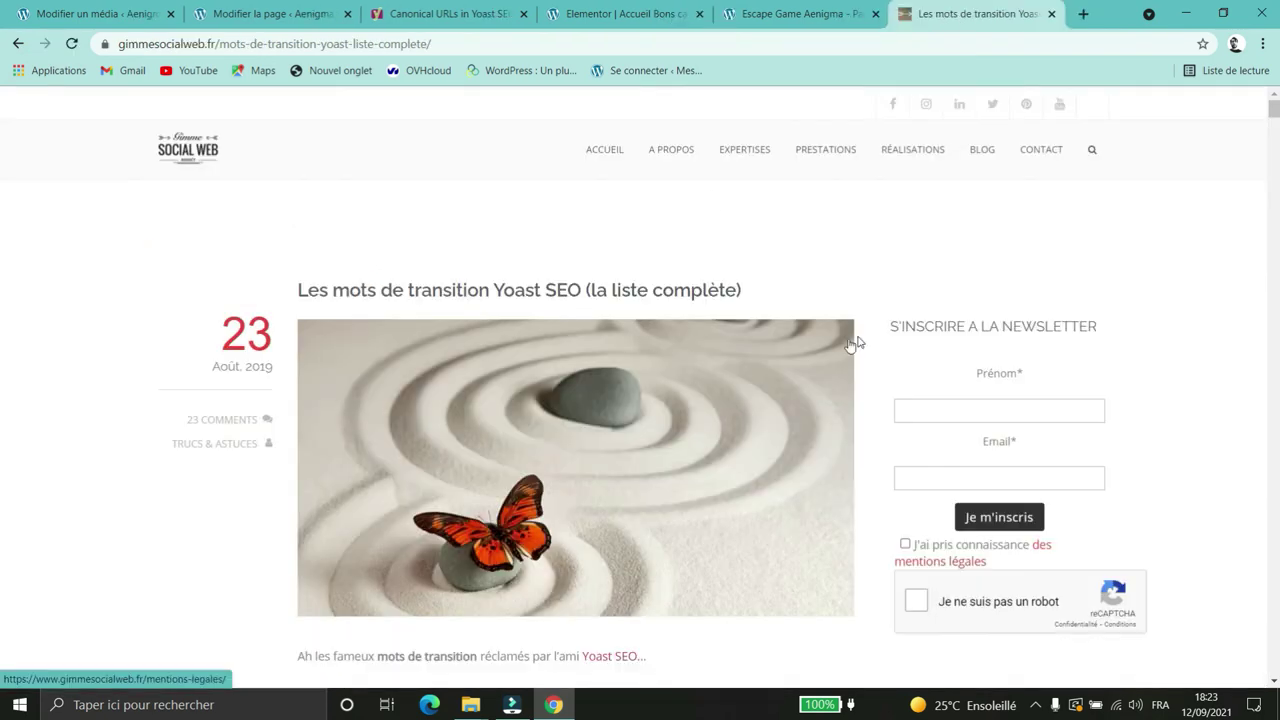
scroll(500, 220, "down", 15)
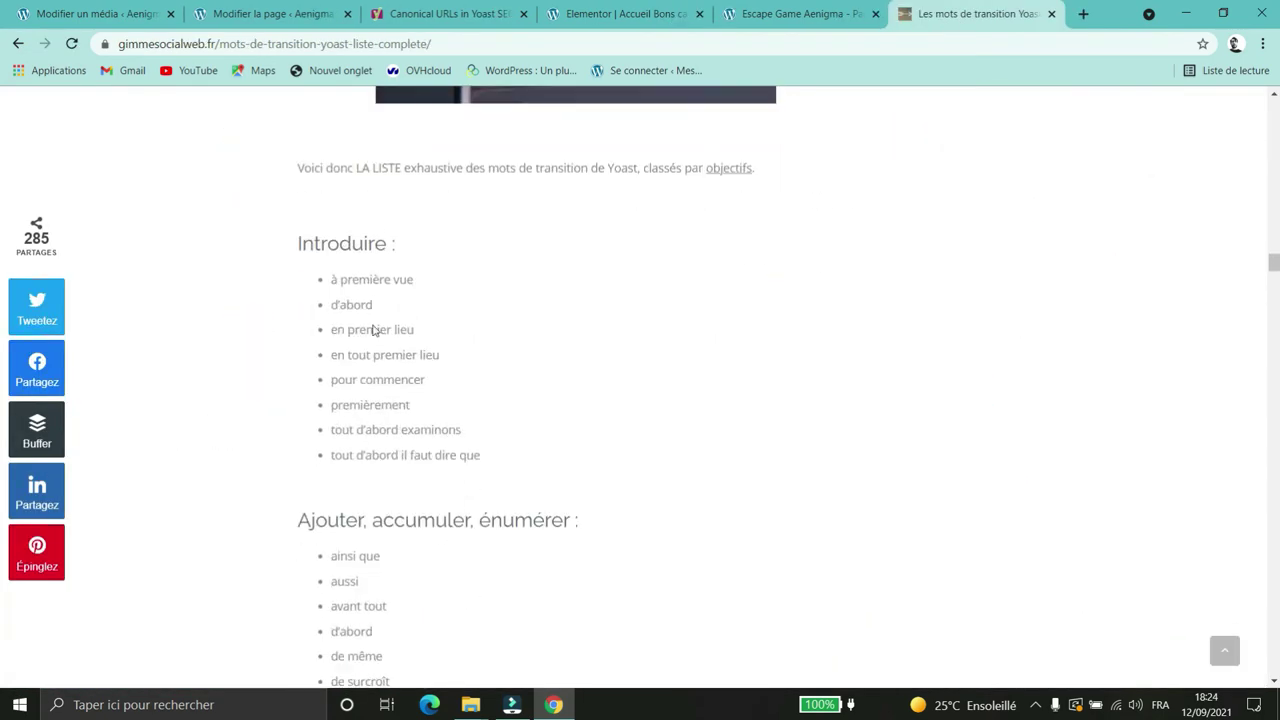
scroll(557, 352, "down", 1)
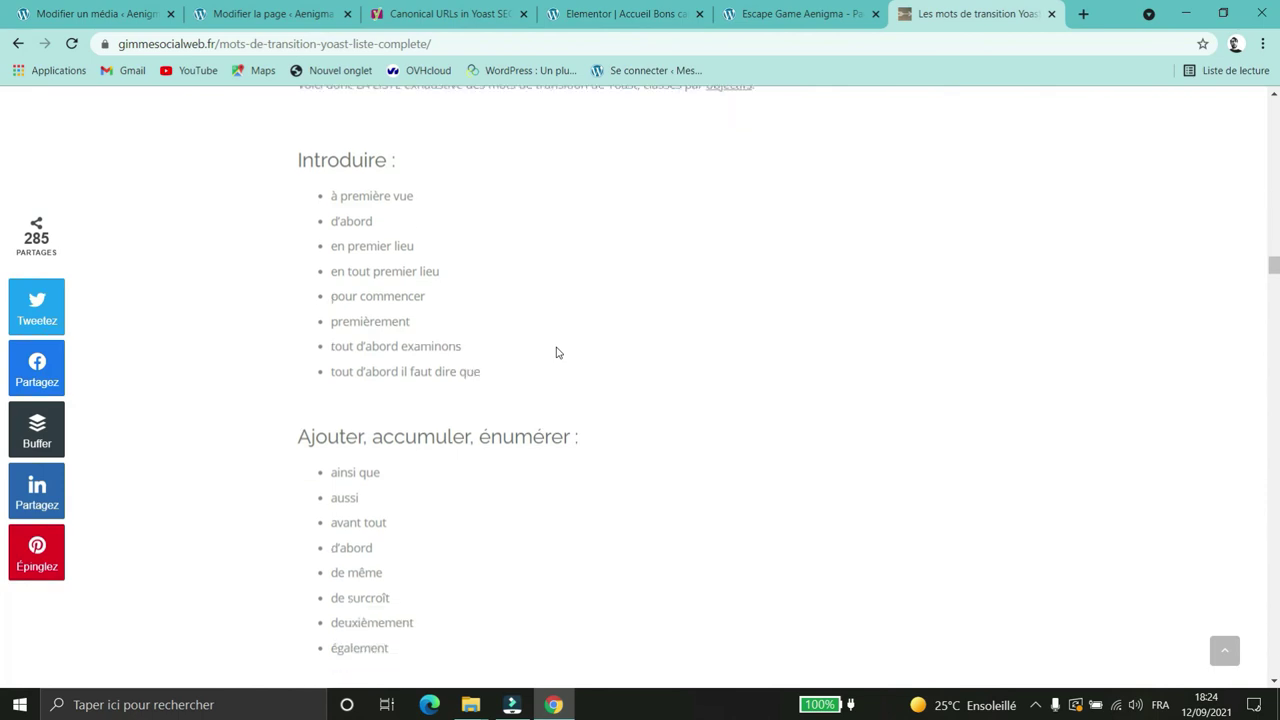
left_click(636, 254)
scroll(483, 317, "down", 3)
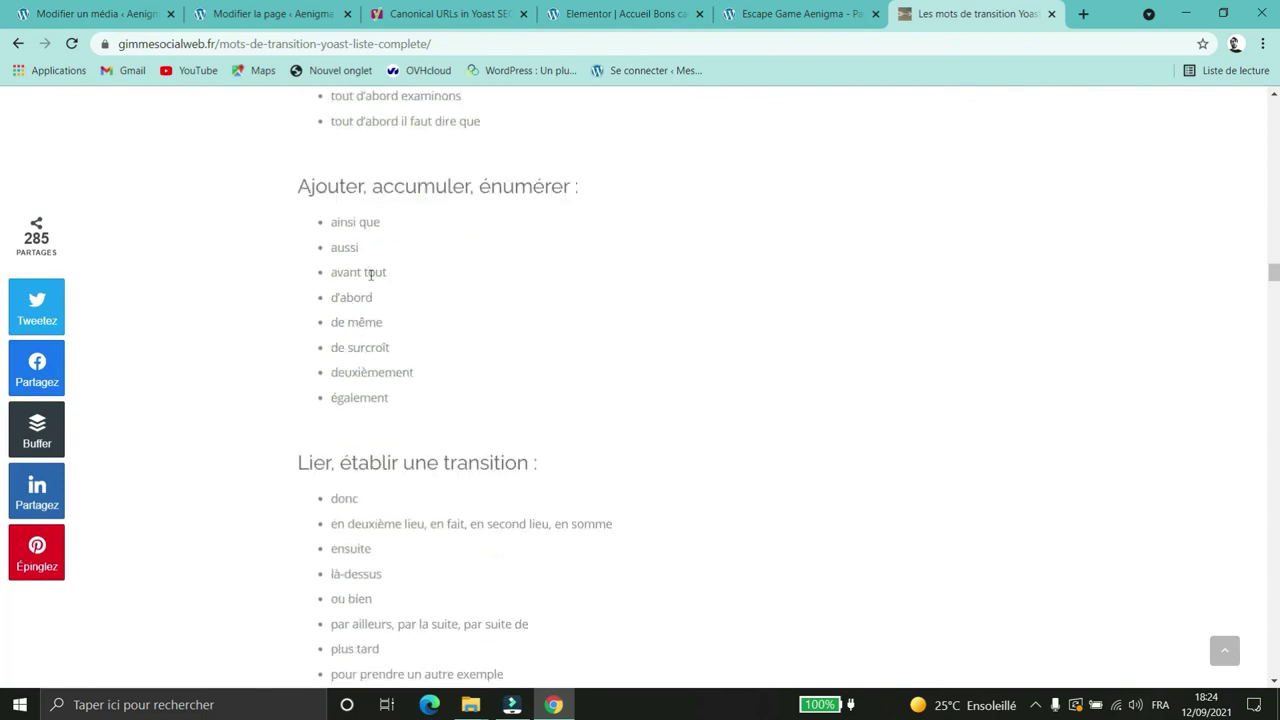
scroll(383, 420, "down", 4)
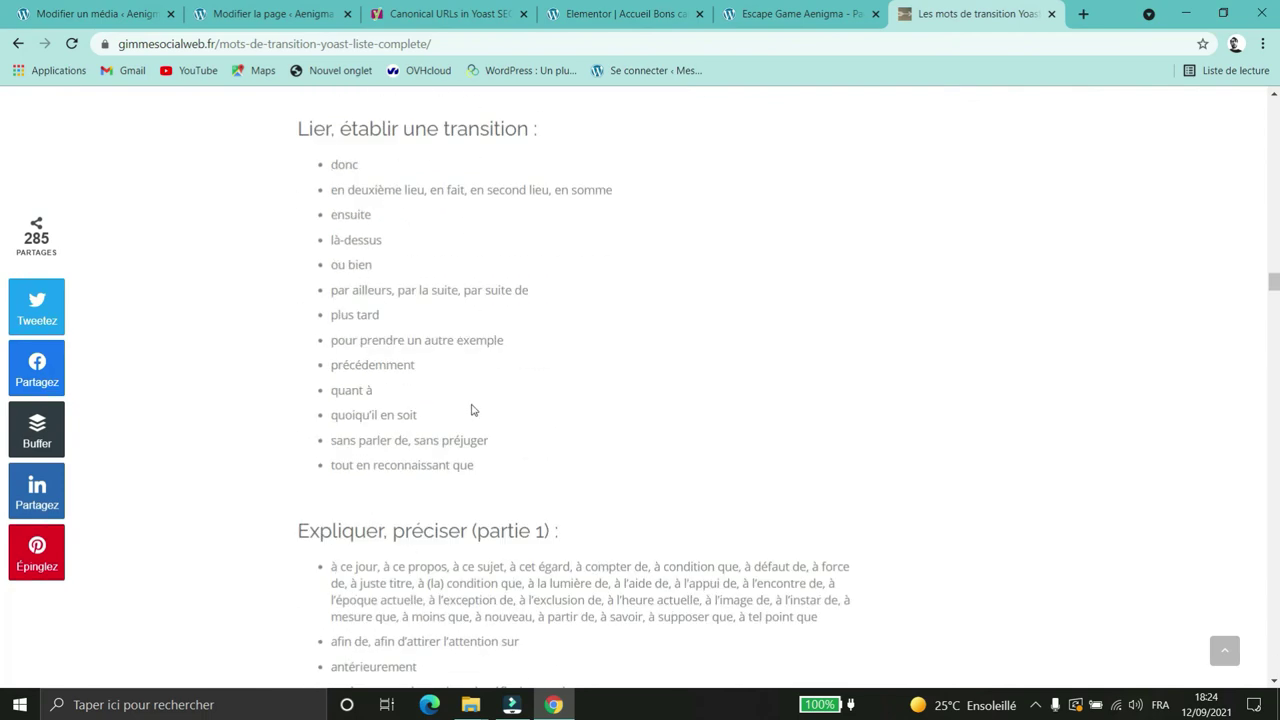
scroll(475, 411, "down", 6)
scroll(408, 477, "down", 20)
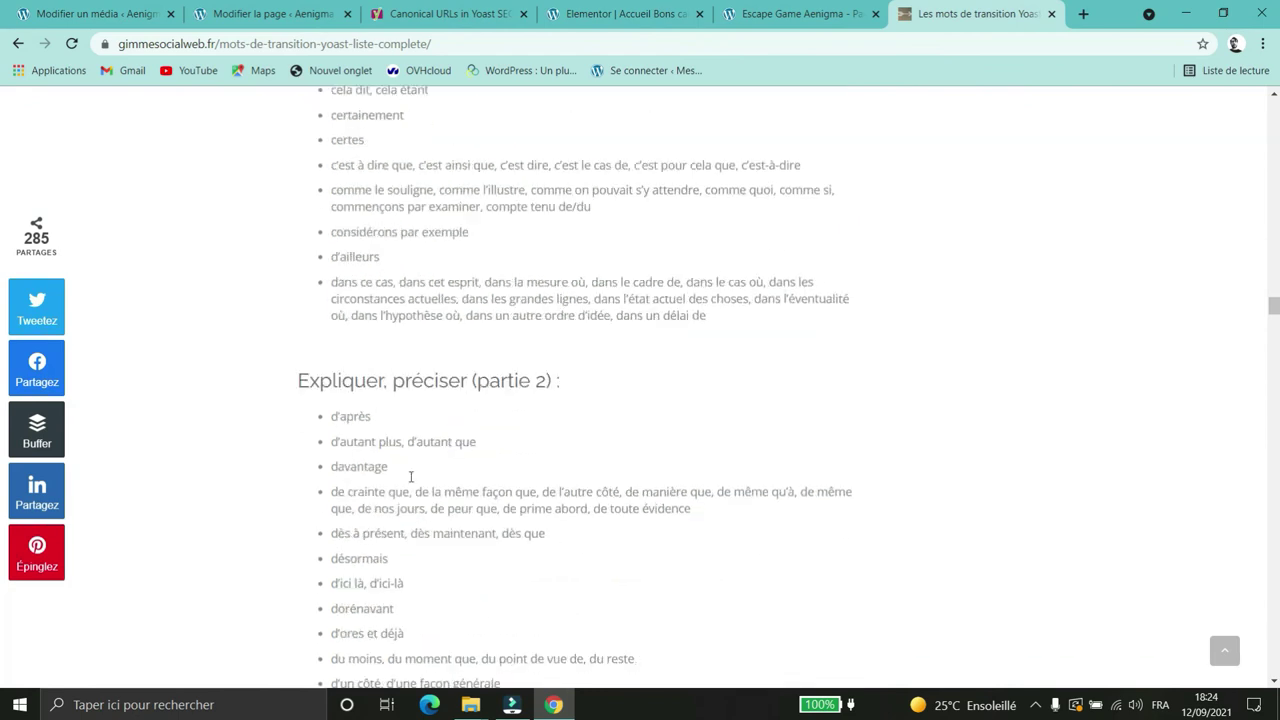
scroll(417, 388, "down", 20)
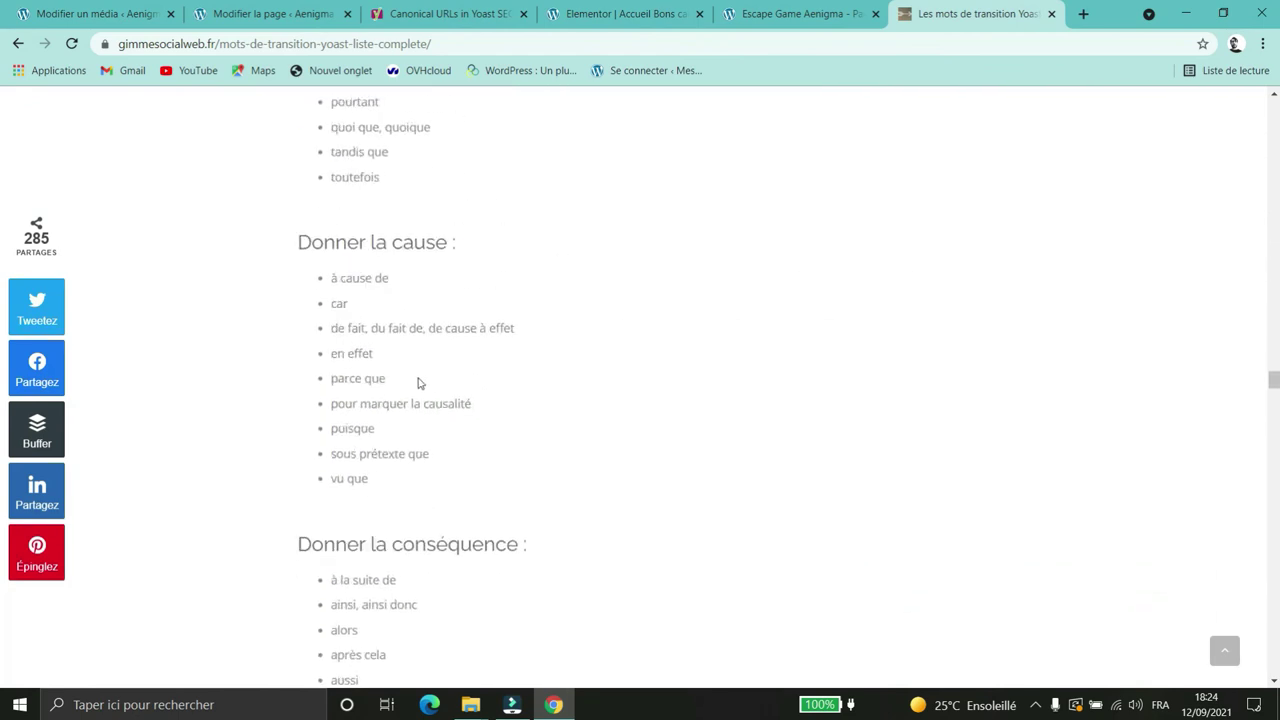
scroll(417, 386, "down", 5)
scroll(449, 403, "up", 14)
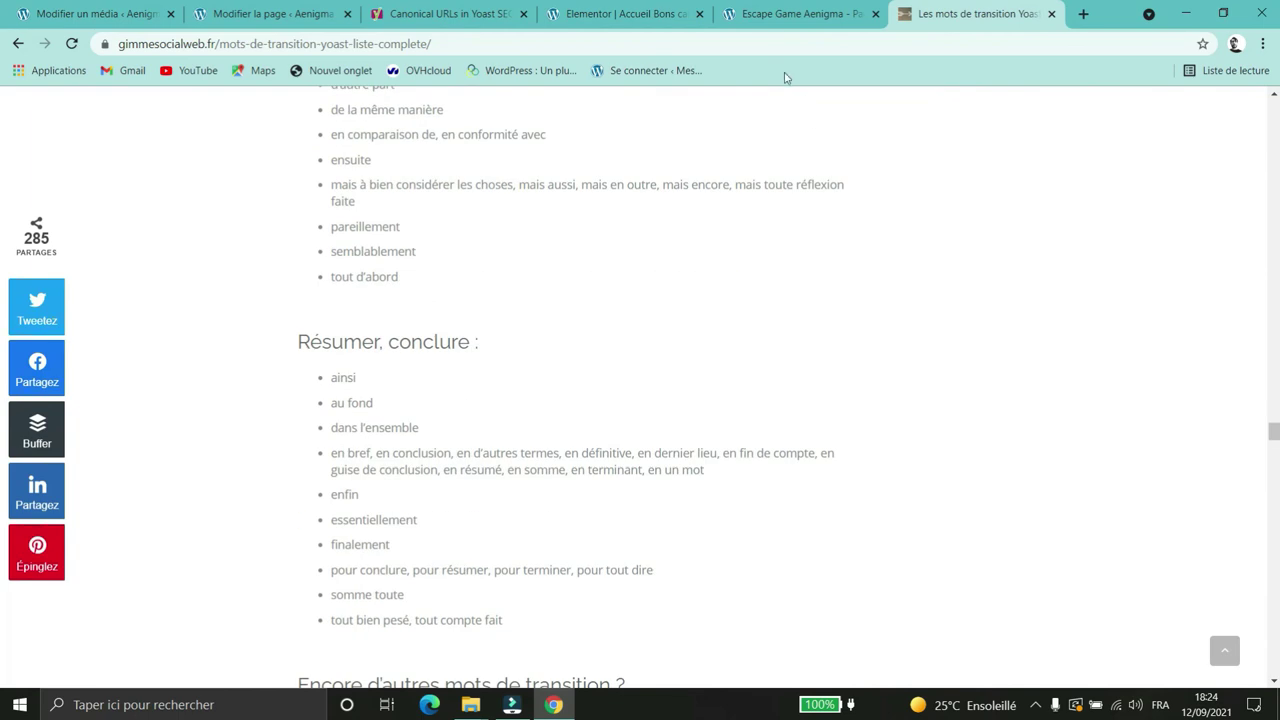
Step: Switch to the live Escape Game Aenigma page and examine the text blocks beneath its three round illustrations
left_click(786, 14)
scroll(237, 334, "up", 3)
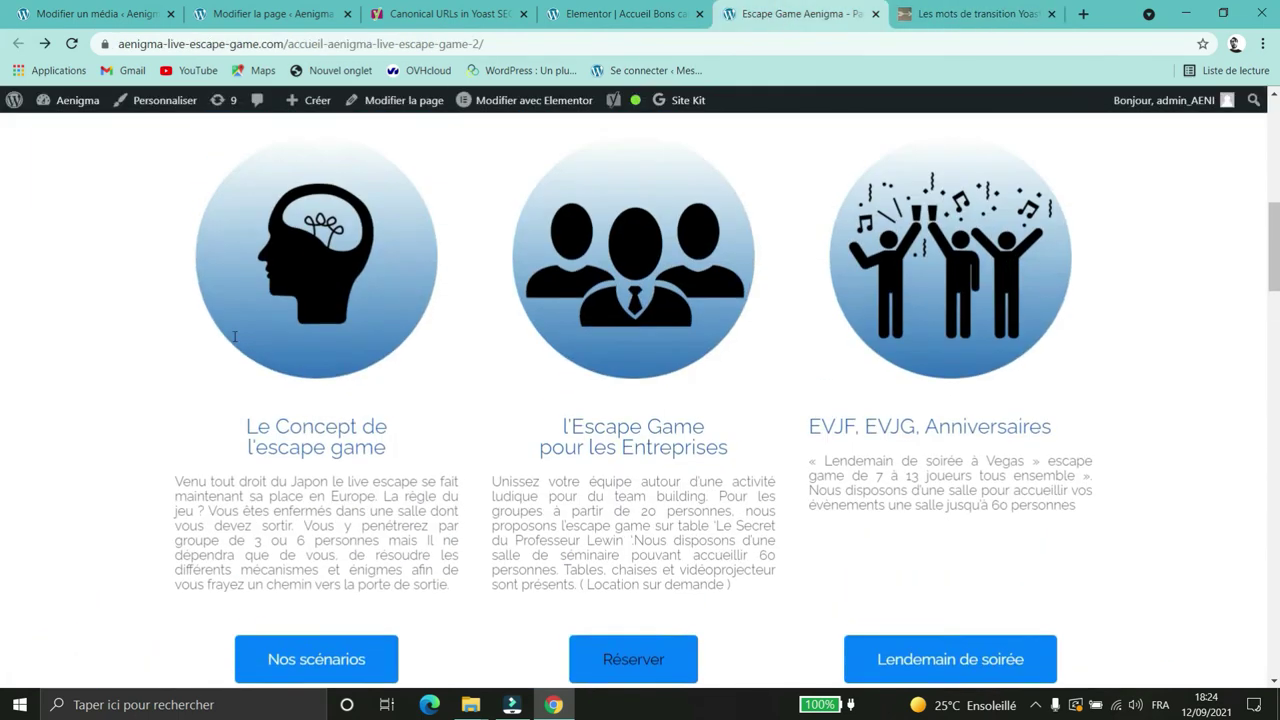
scroll(240, 345, "down", 2)
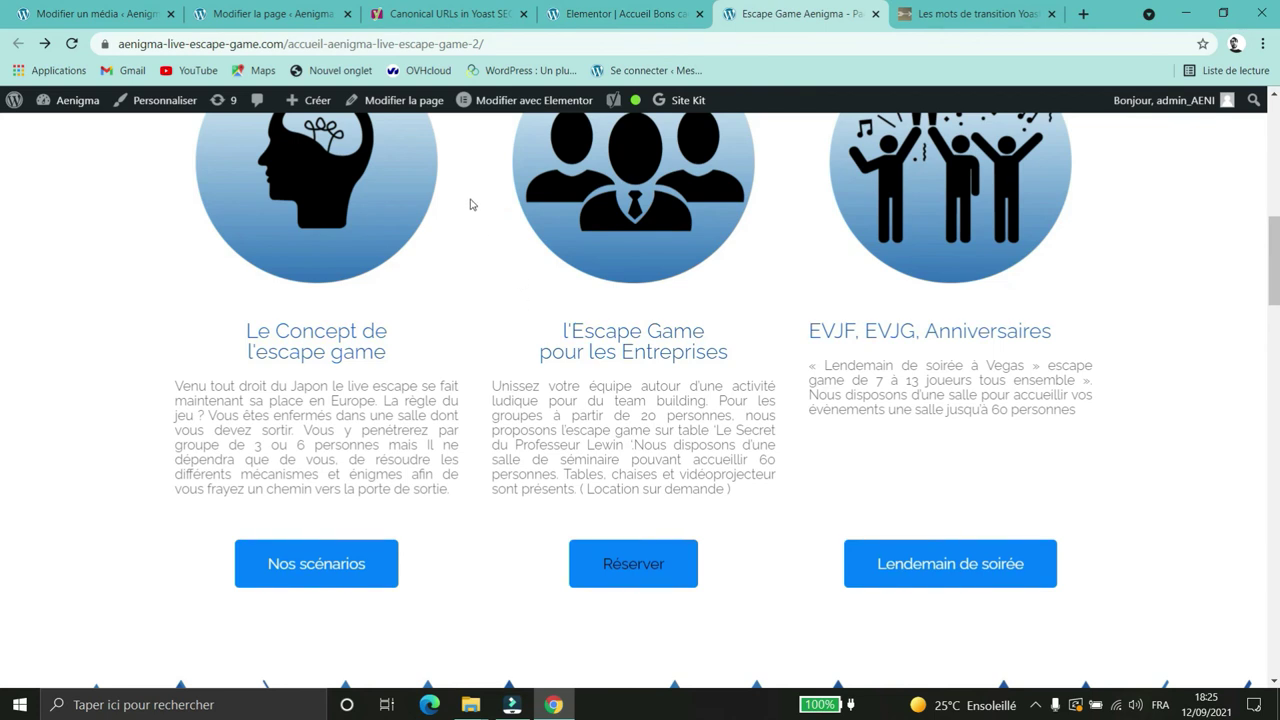
Step: Return to the page editor and highlight the Flesch score in the readability results, then clear the highlight
left_click(312, 10)
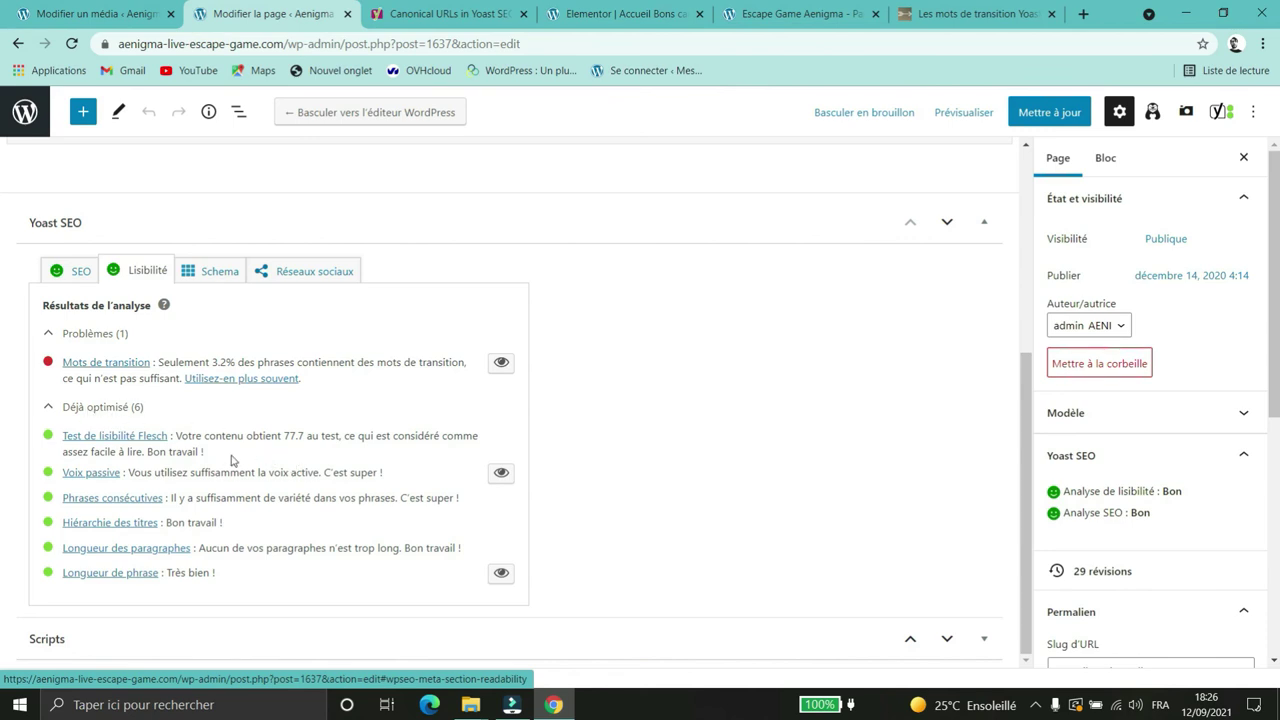
left_click_drag(279, 435, 305, 436)
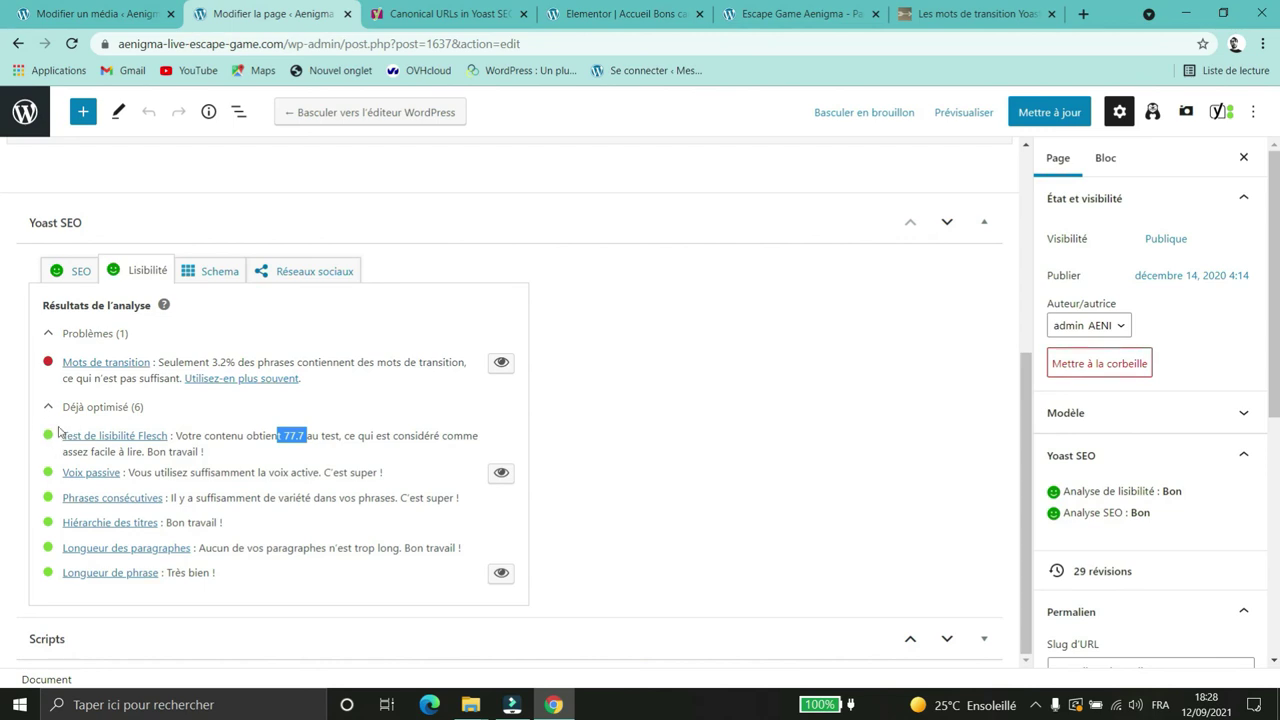
left_click(406, 454)
Step: Open the Schema settings, set "Type de page" to "Page de navigation" and review the other page types
left_click(219, 272)
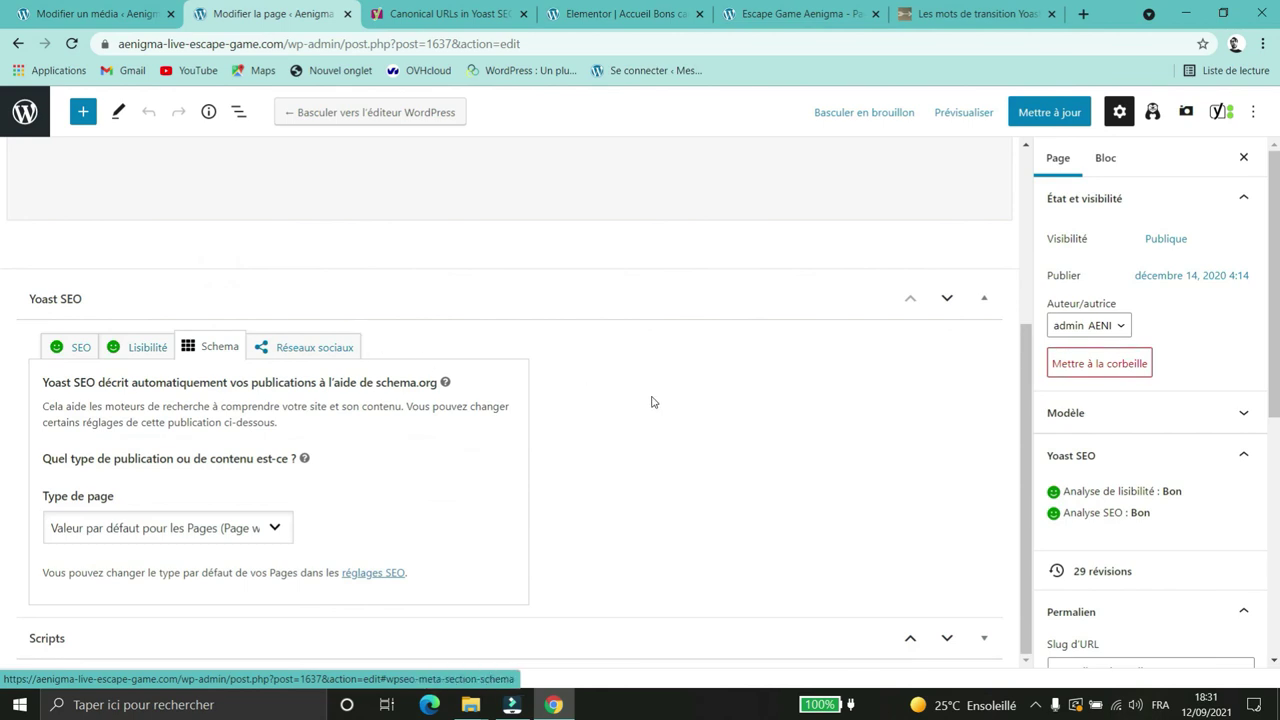
left_click(246, 529)
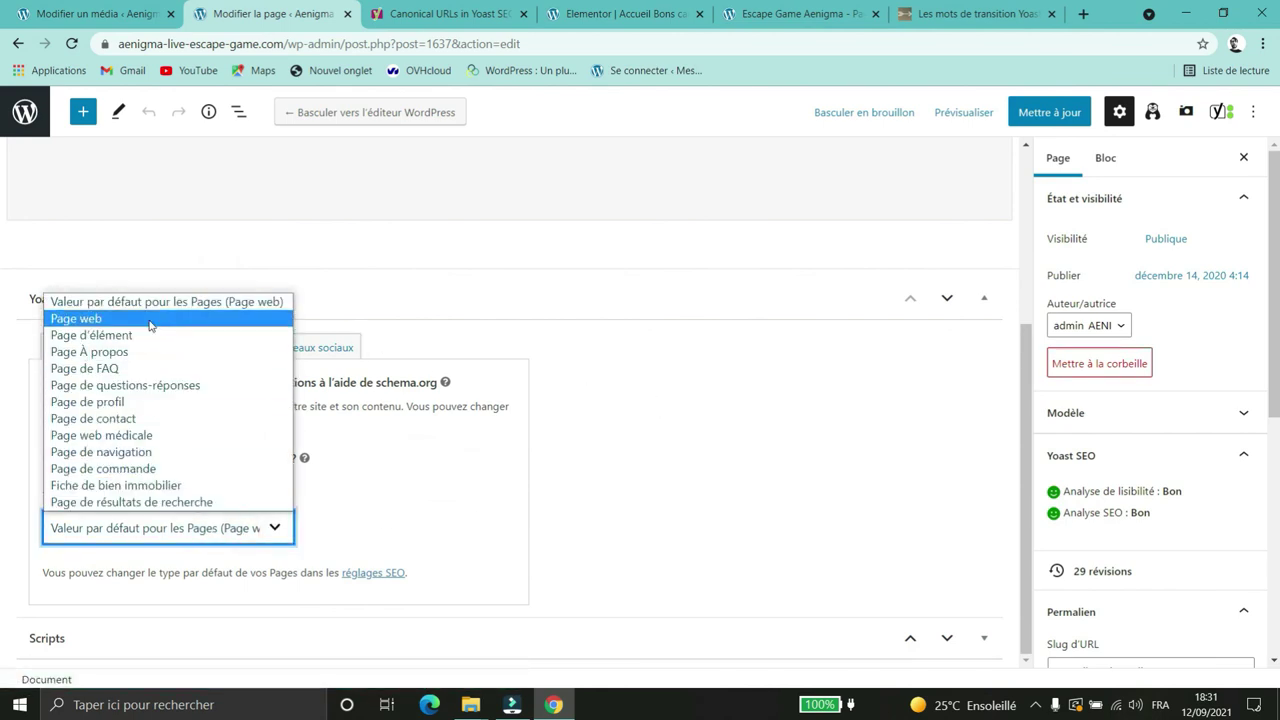
left_click(138, 452)
left_click(489, 496)
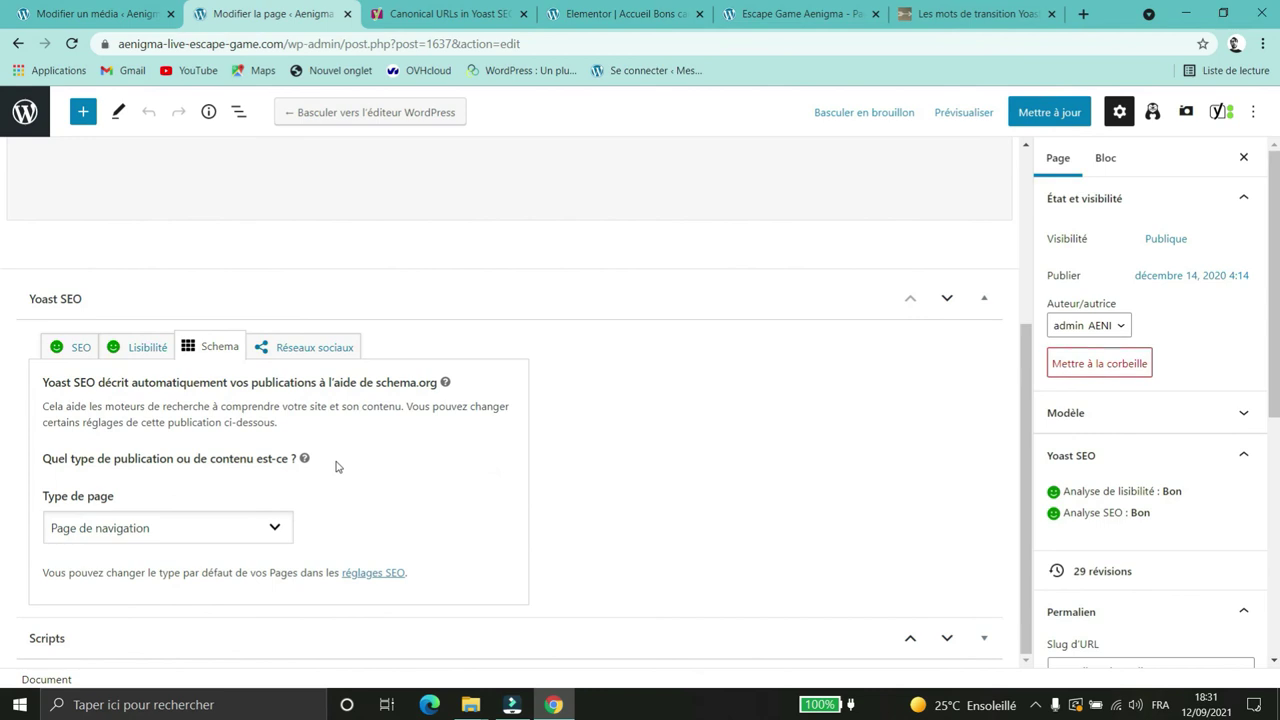
left_click(275, 528)
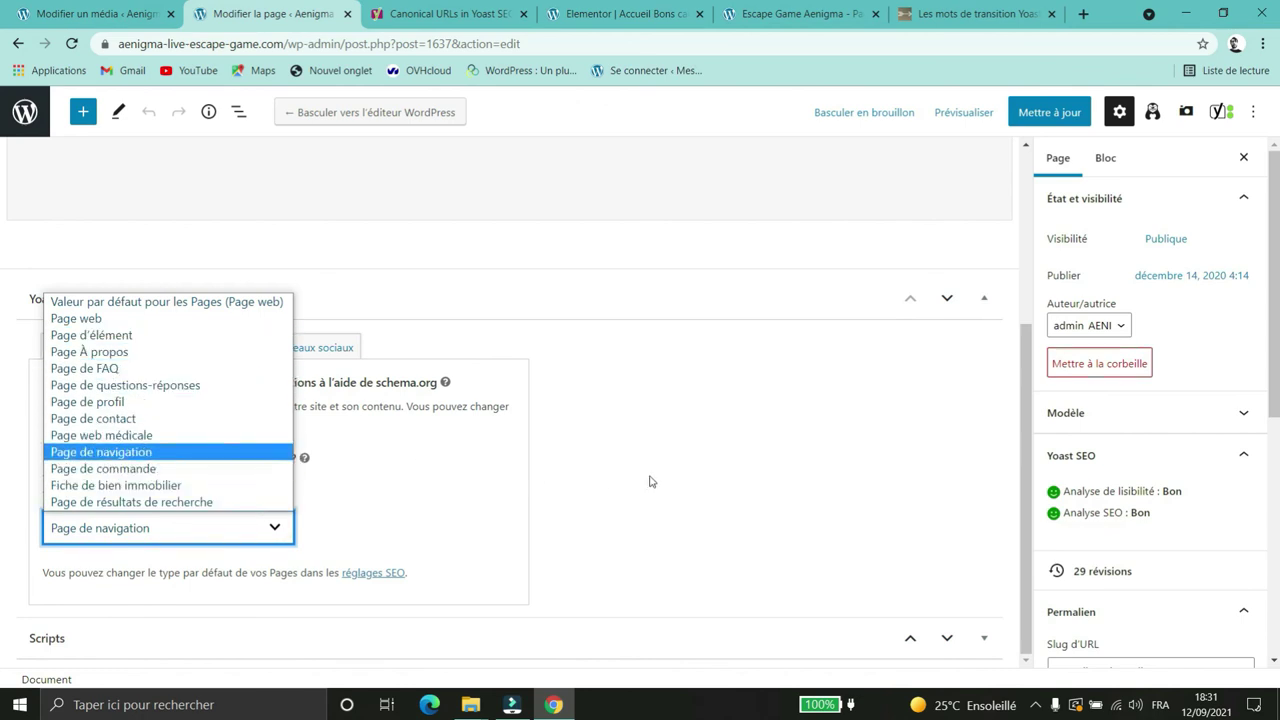
left_click(702, 476)
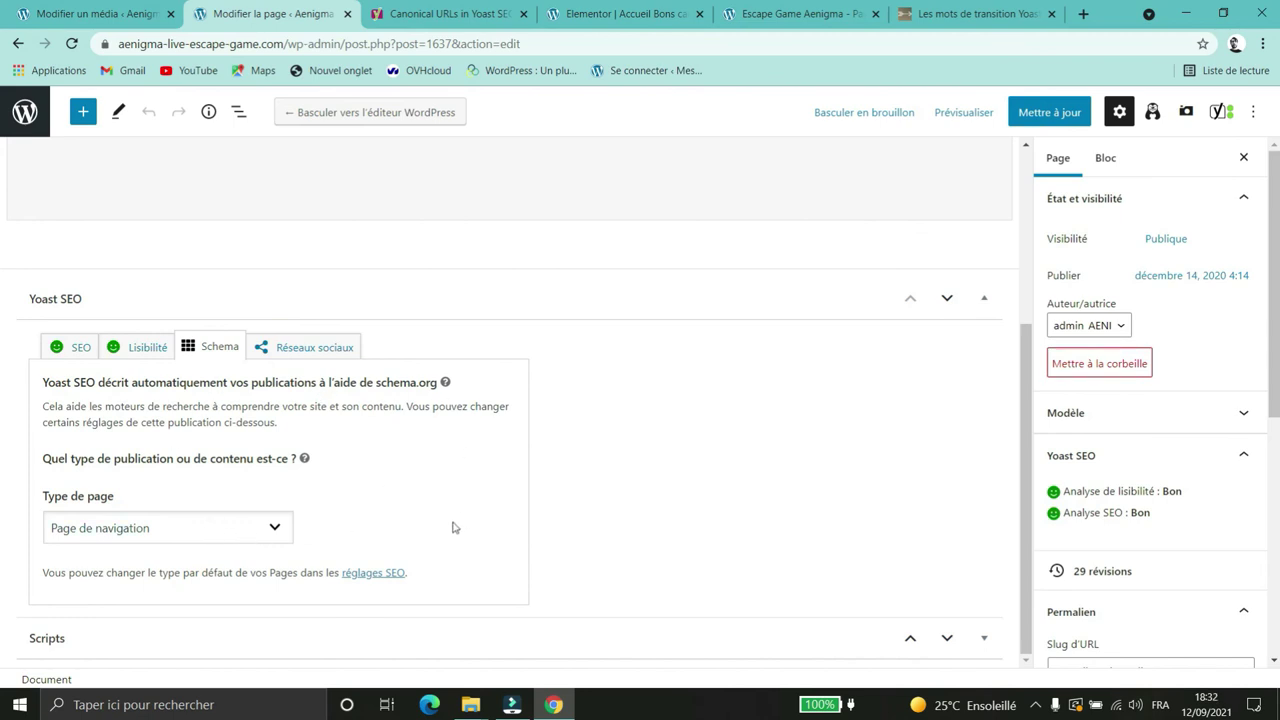
Step: Set the Schema "Type de page" to "Page de profil"
left_click(240, 527)
left_click(529, 526)
left_click(223, 527)
left_click(191, 404)
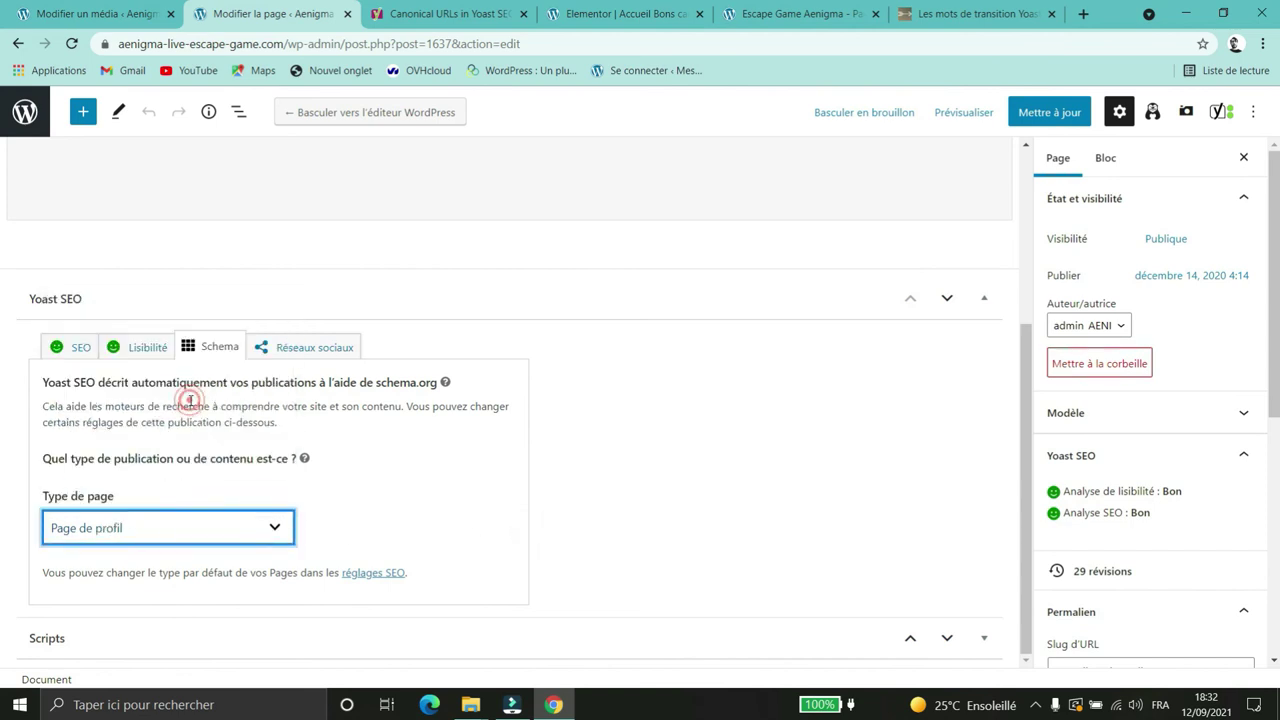
left_click(361, 516)
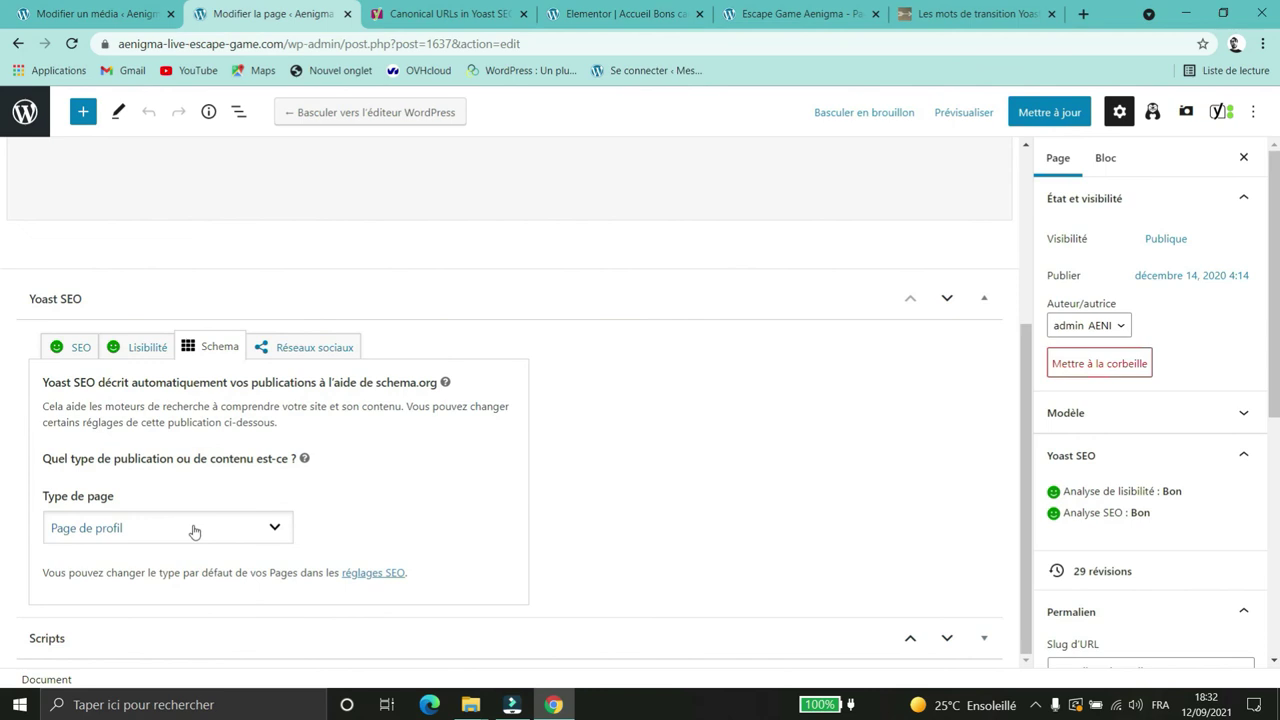
Step: Set the Schema "Type de page" to "Page de FAQ"
left_click(266, 528)
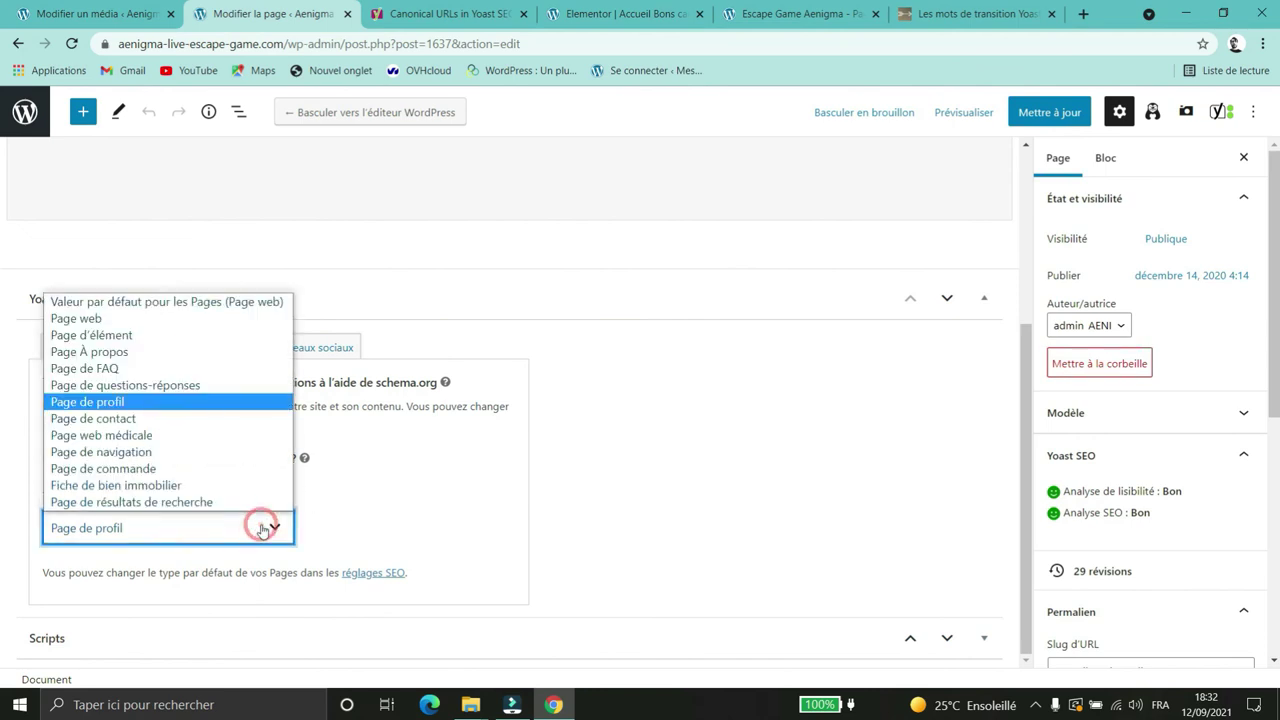
left_click(141, 372)
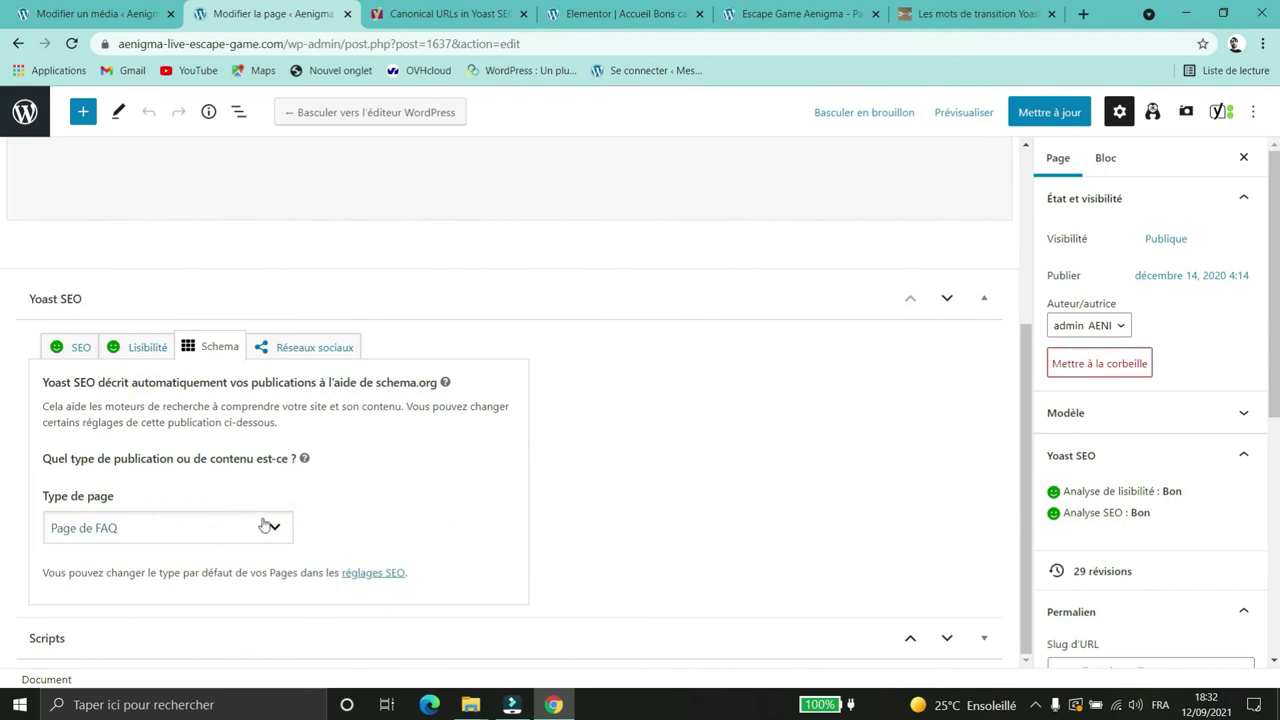
left_click(418, 511)
Step: Open the "Réseaux sociaux" settings, examine the Facebook image, title and description fields, and view the sample Facebook share image
left_click(310, 348)
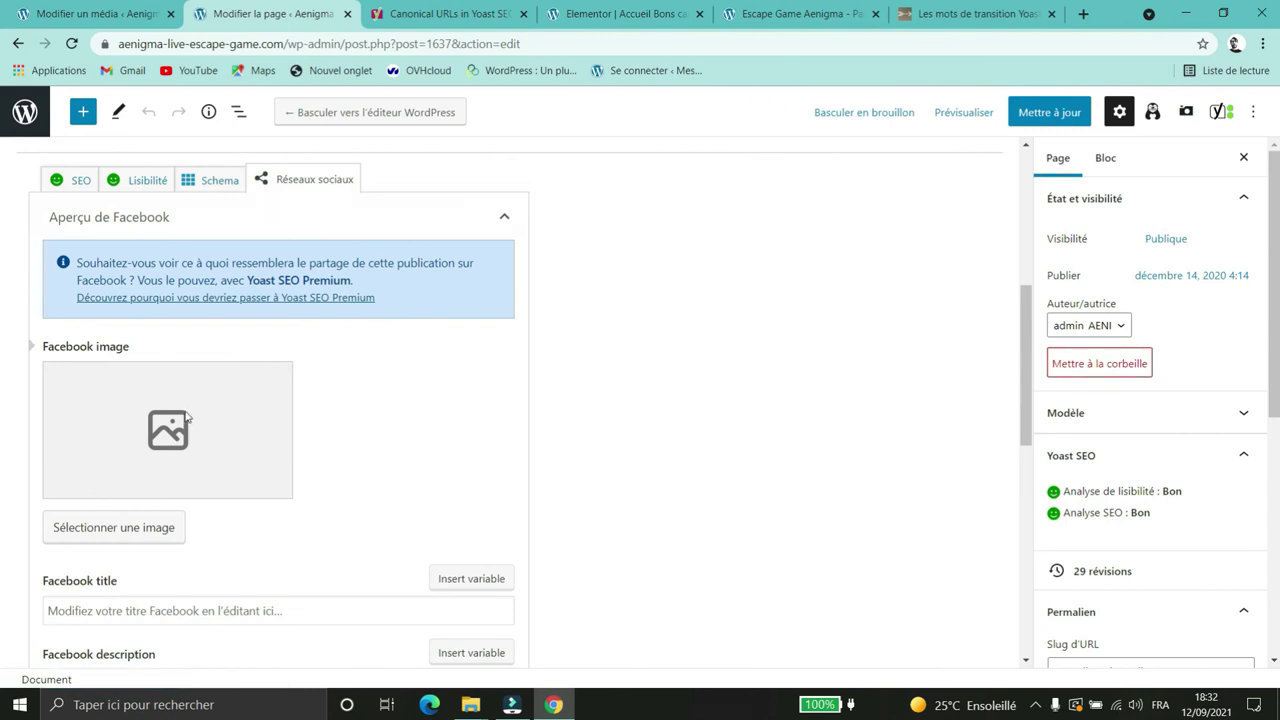
scroll(345, 379, "down", 3)
left_click(222, 368)
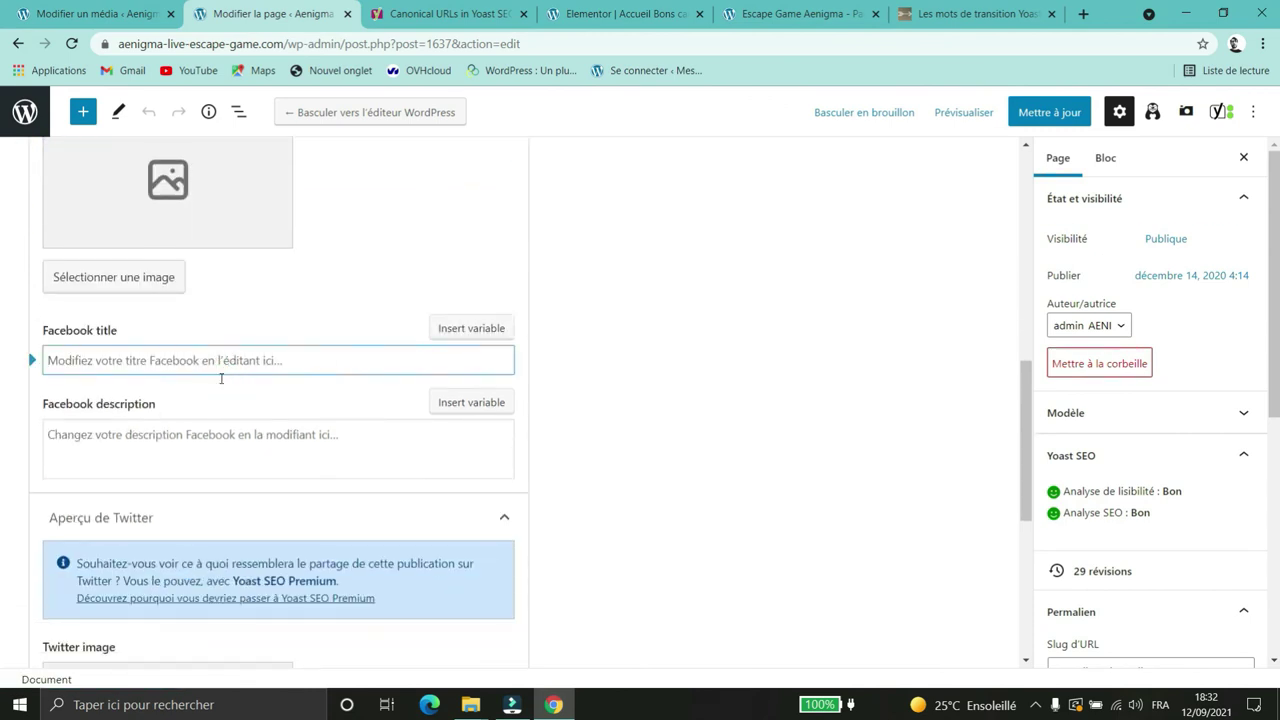
left_click(174, 436)
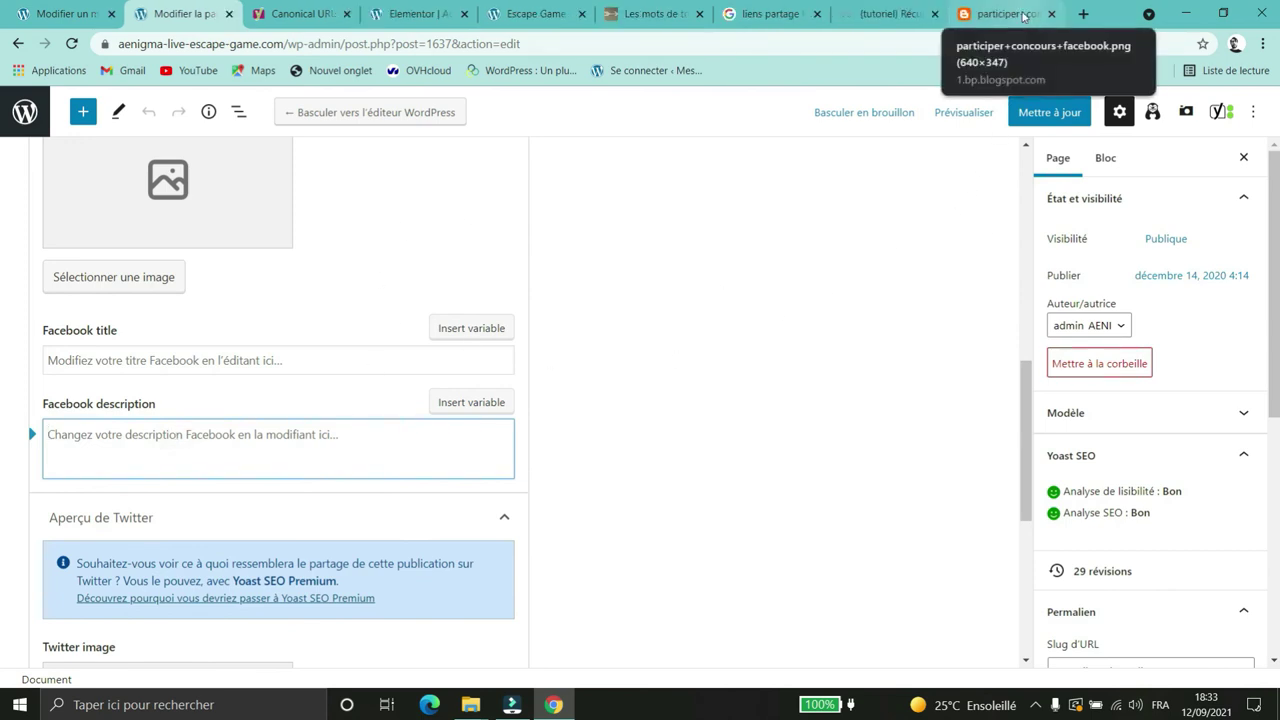
left_click(1024, 14)
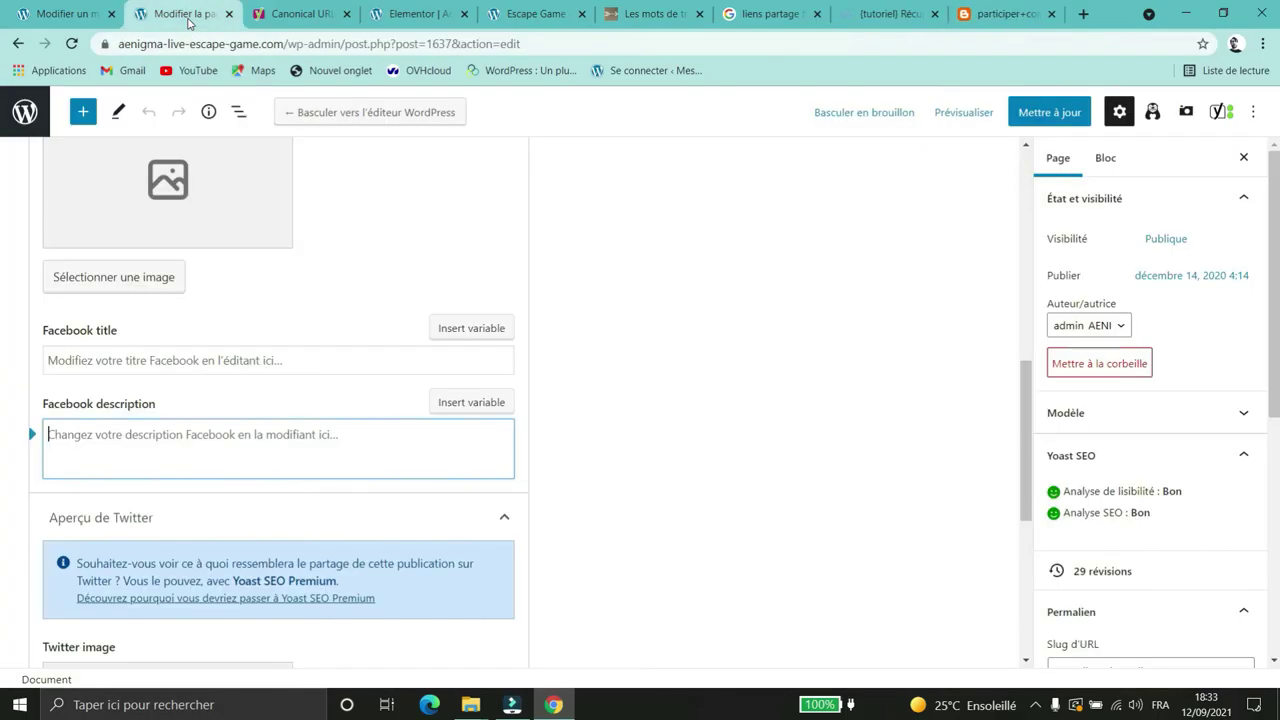
Step: Examine the Twitter image, title and description fields in the page's social settings
scroll(617, 291, "down", 4)
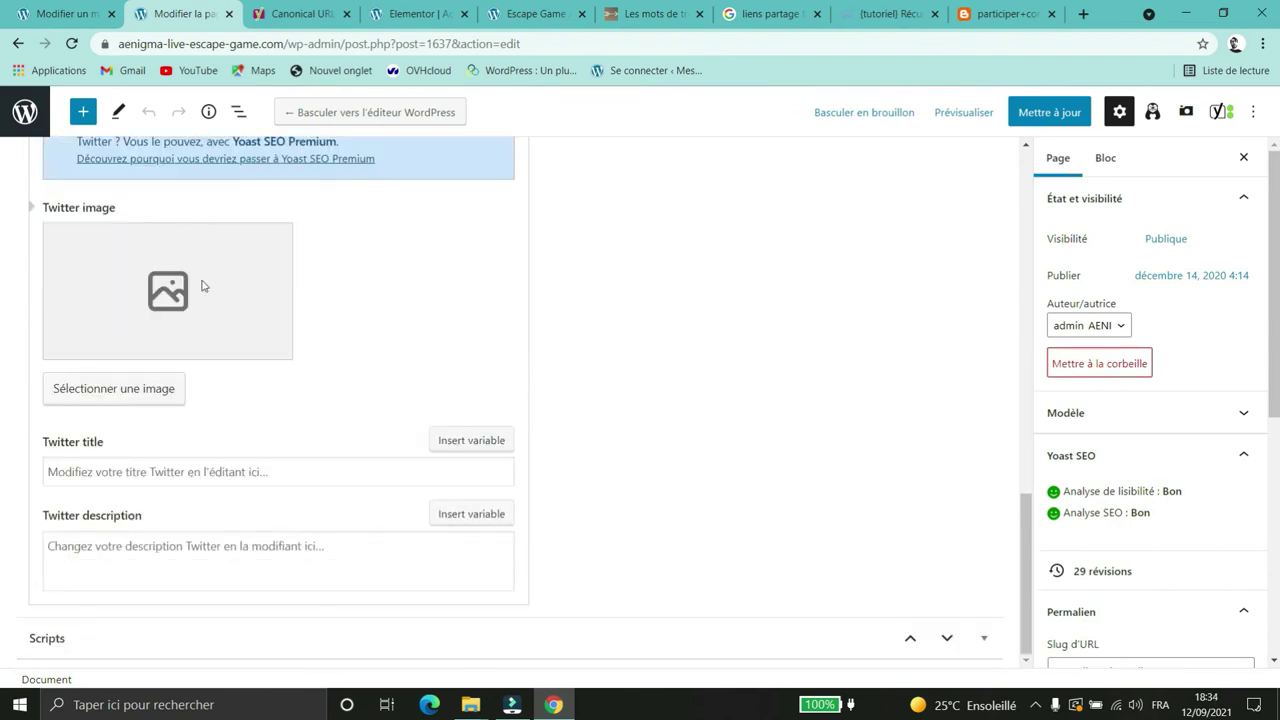
left_click(168, 474)
left_click(152, 546)
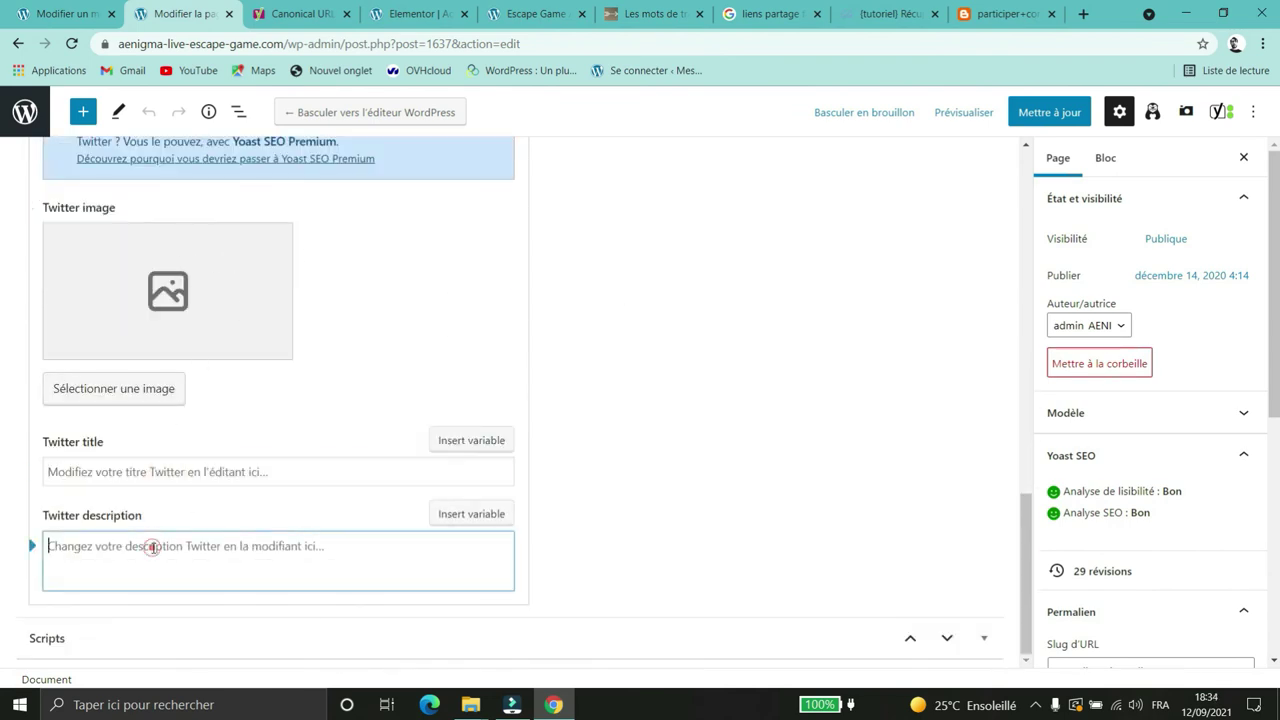
left_click(597, 393)
Step: Collapse the "Aperçu de Facebook" section and go back over the page's SEO and "Lisibilité" analyses
scroll(581, 469, "up", 6)
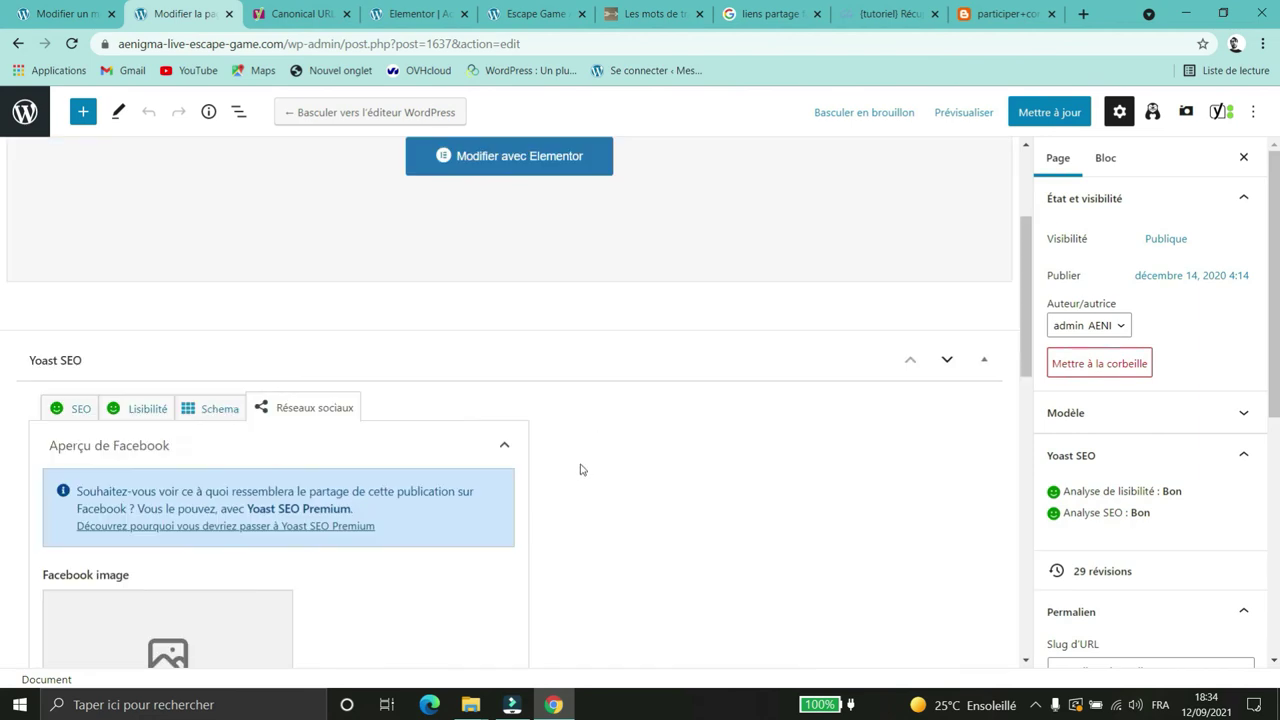
left_click(503, 446)
left_click(148, 411)
left_click(66, 409)
left_click(143, 409)
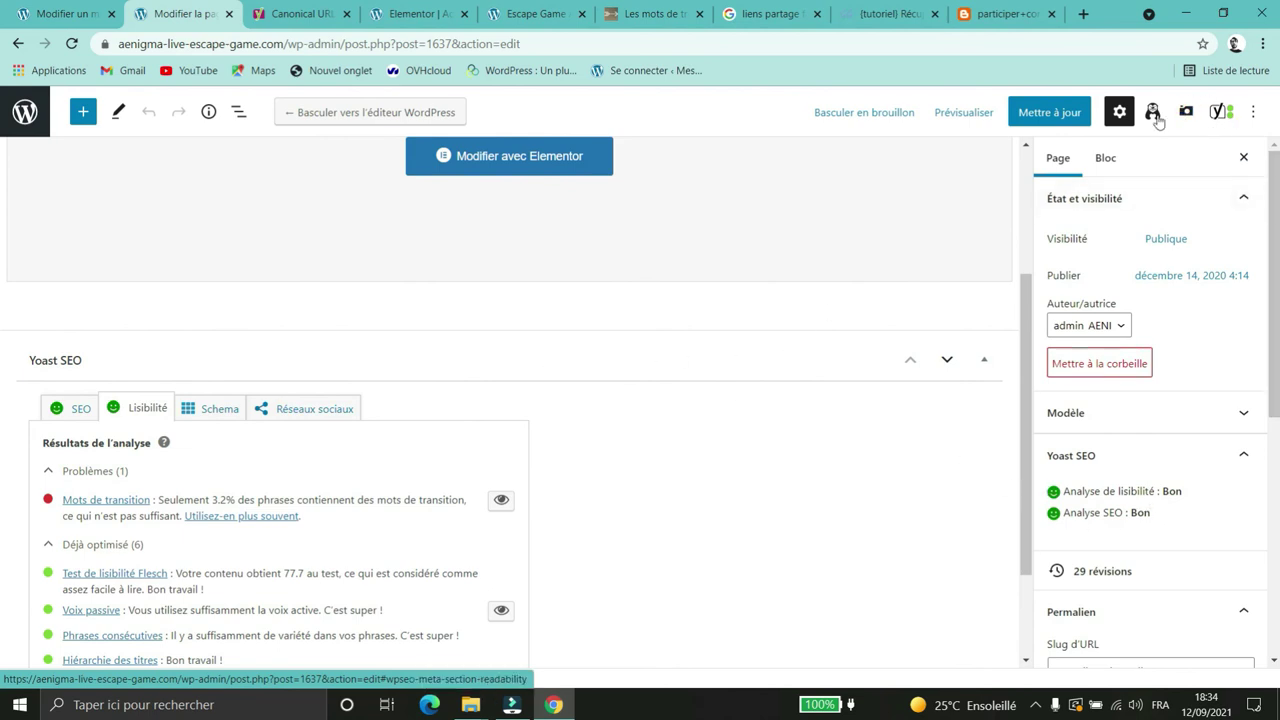
Step: Leave the editor for the list of all pages and examine the SEO and readability score columns
left_click(30, 113)
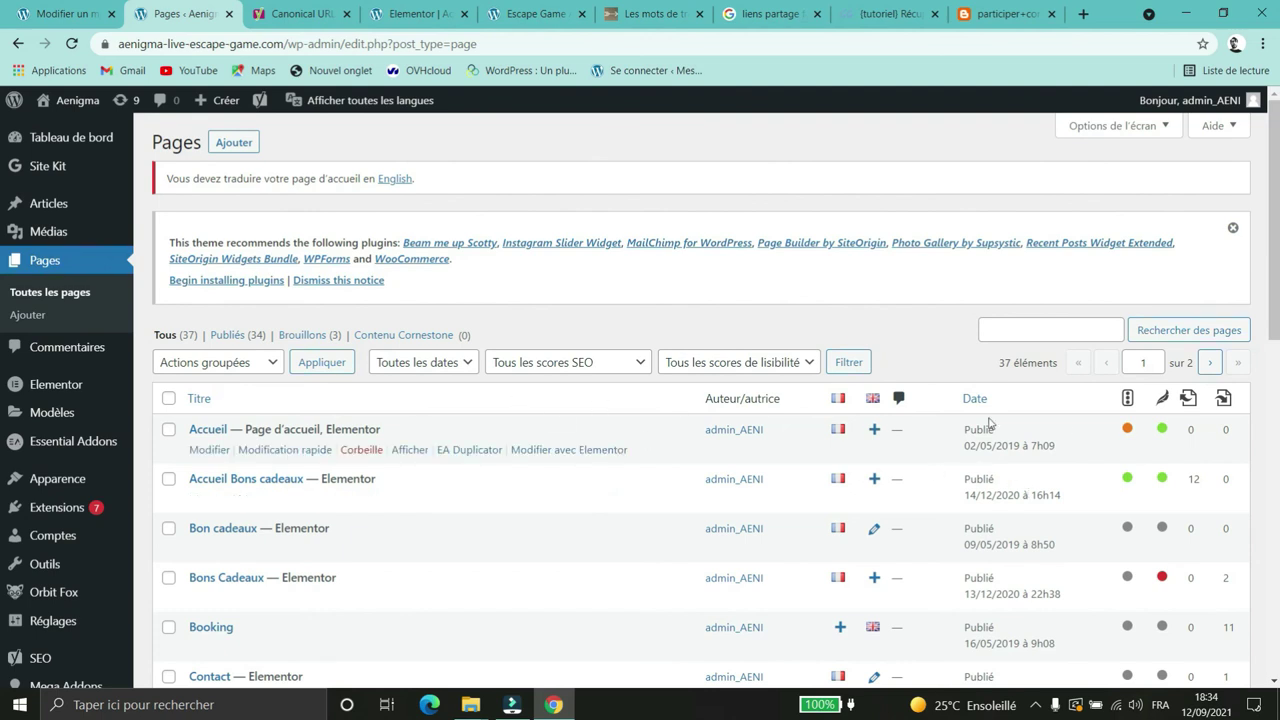
scroll(1120, 450, "down", 4)
scroll(1120, 458, "down", 4)
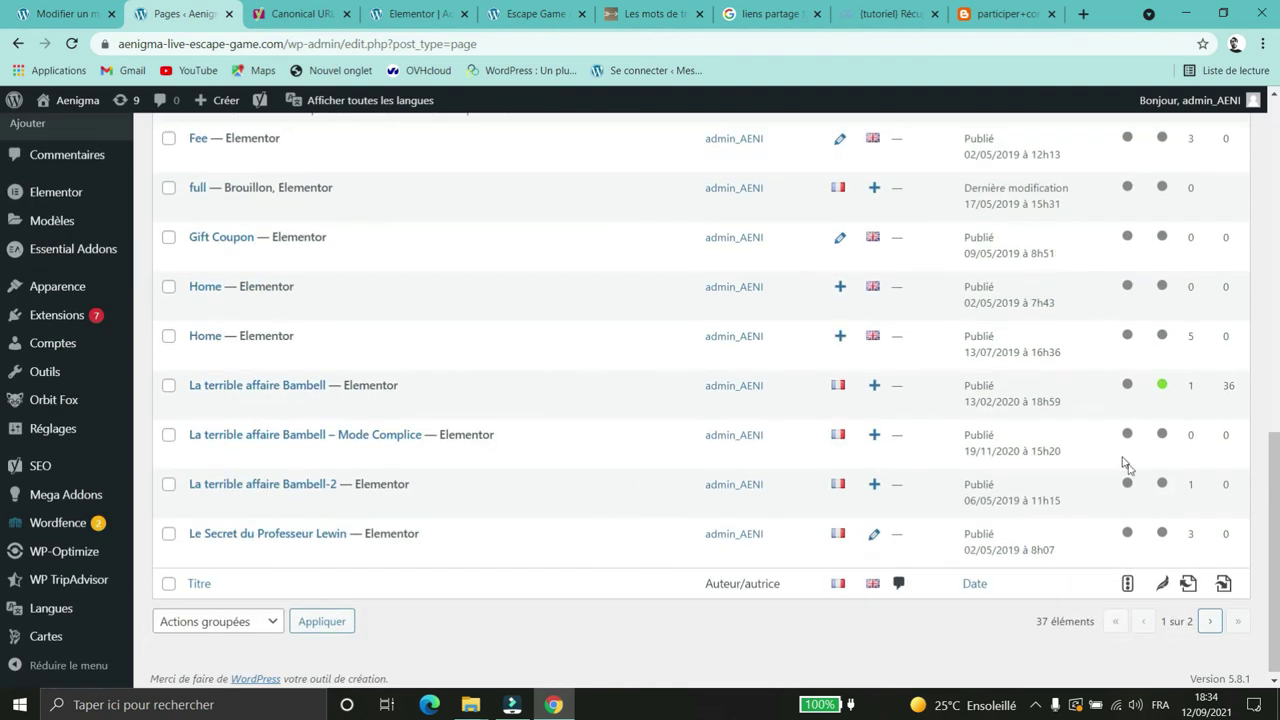
scroll(1140, 470, "up", 2)
scroll(1155, 440, "down", 3)
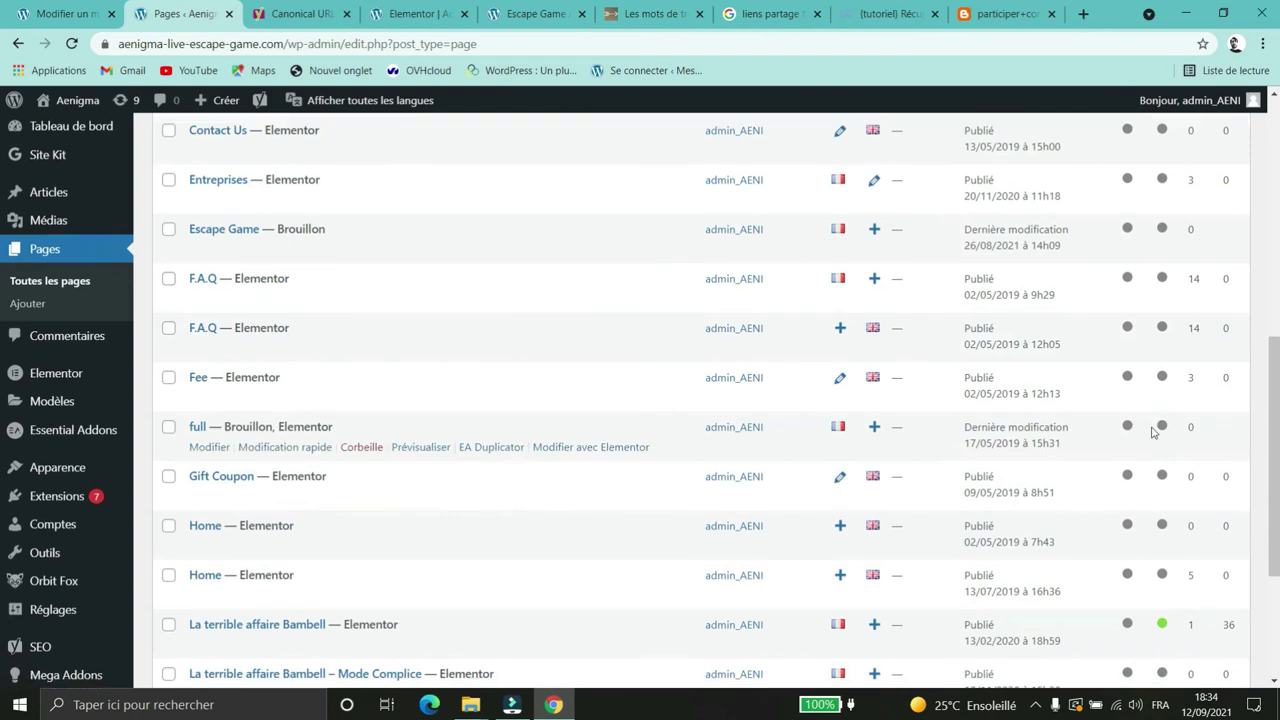
Step: Finish checking the scores in the pages list, go back to the page editor and review its Google preview, meta title, slug and meta description
scroll(1148, 470, "up", 2)
scroll(1145, 490, "up", 2)
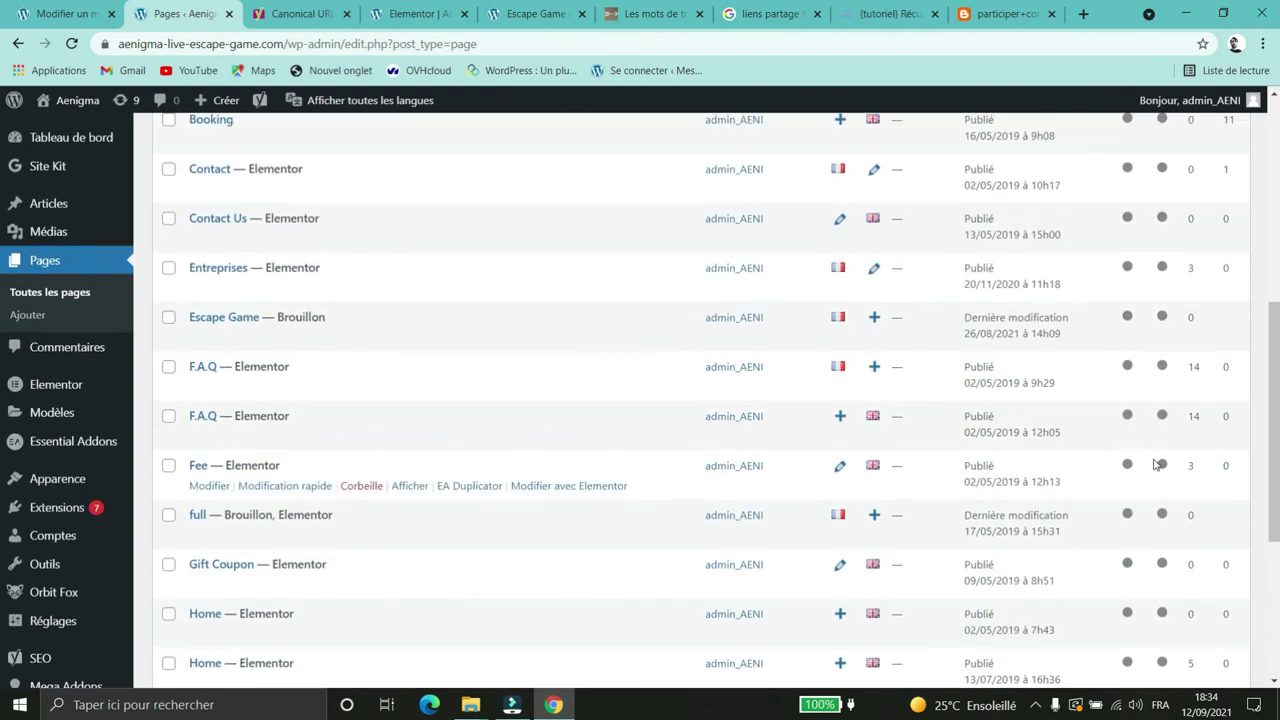
scroll(1157, 480, "up", 1)
key("alt+Left")
scroll(406, 357, "down", 5)
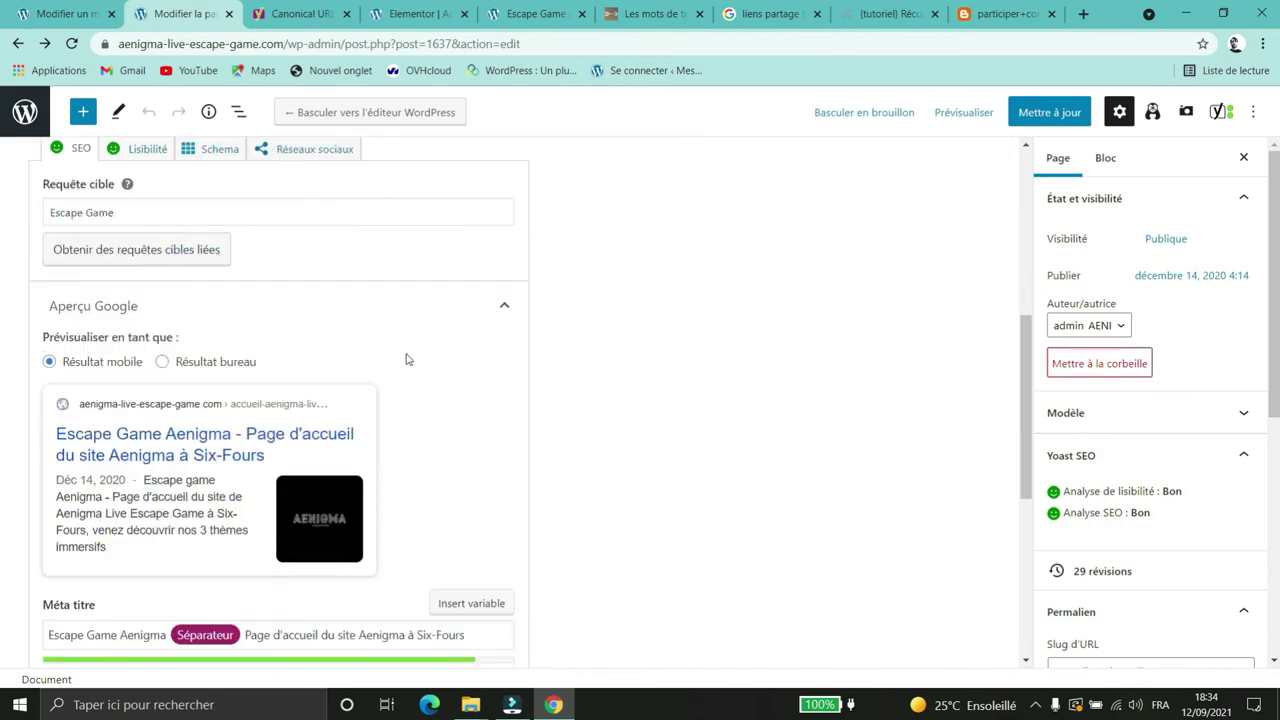
scroll(98, 450, "down", 1)
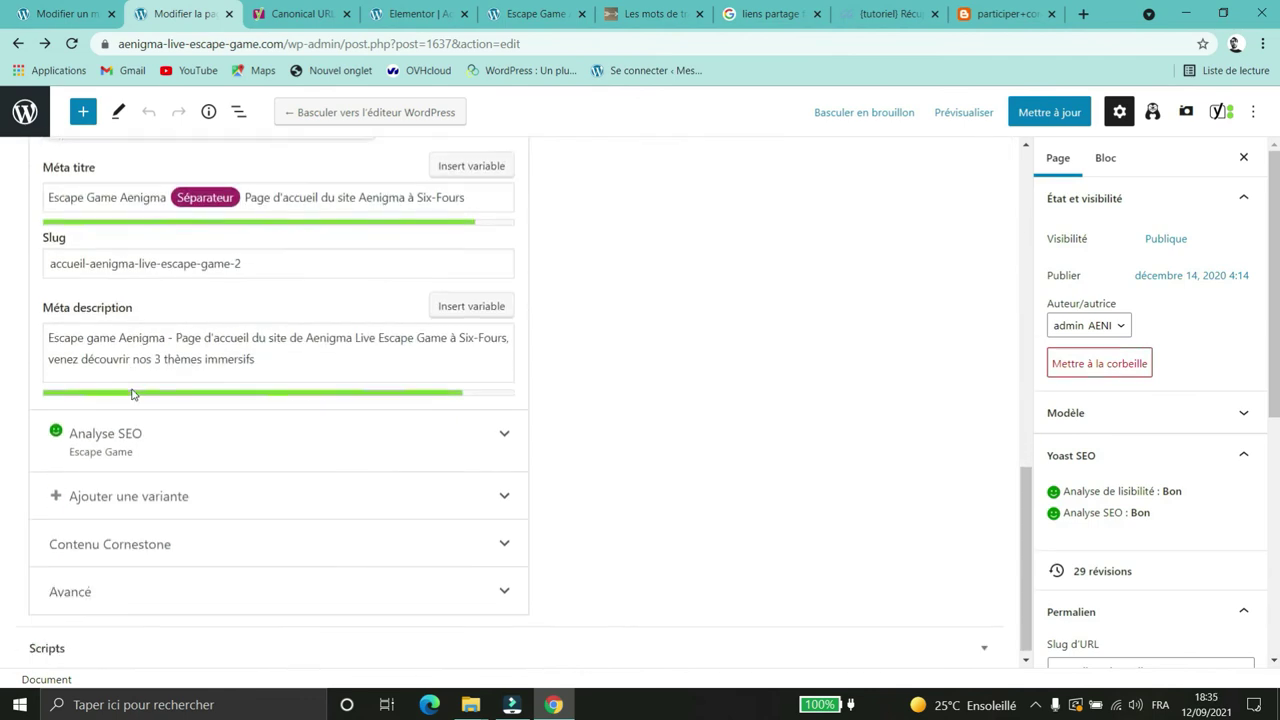
Step: Switch to the page in Elementor and select the "l'Escape Game pour les Entreprises" and "EVJF, EVJG, Anniversaires" text blocks to view their editing settings
left_click(416, 13)
scroll(594, 314, "down", 3)
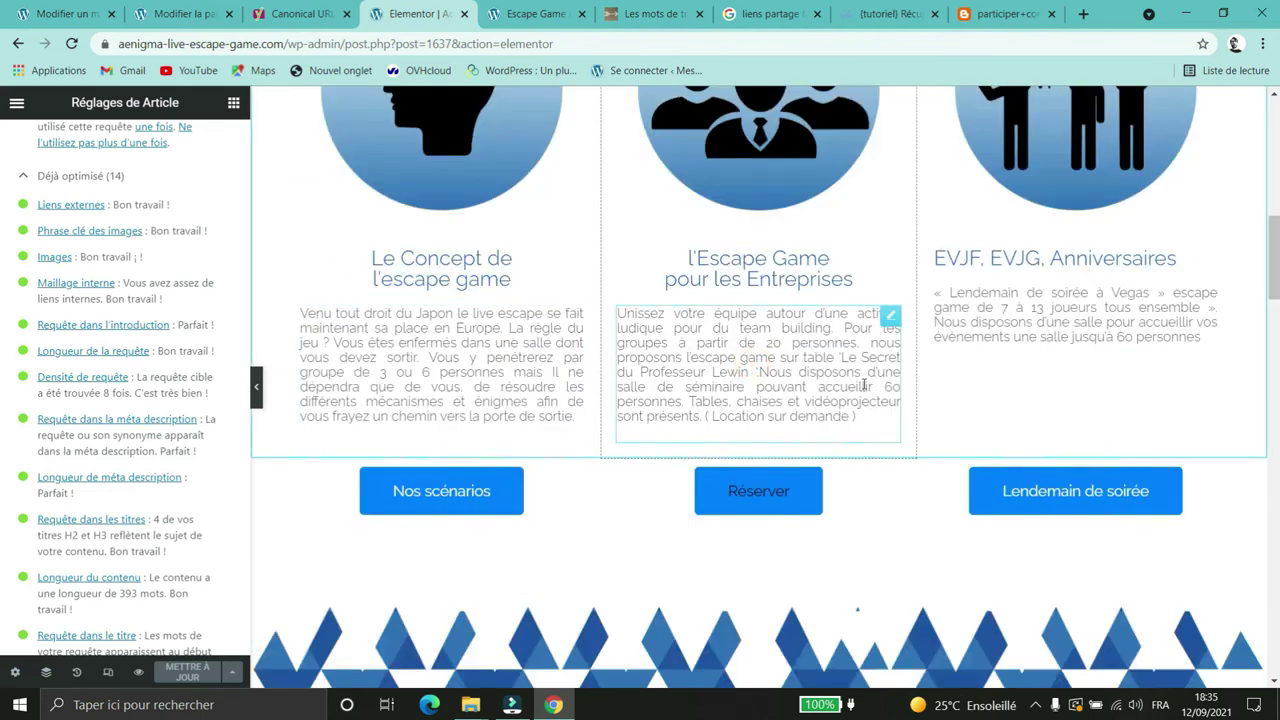
left_click(753, 365)
left_click(1057, 338)
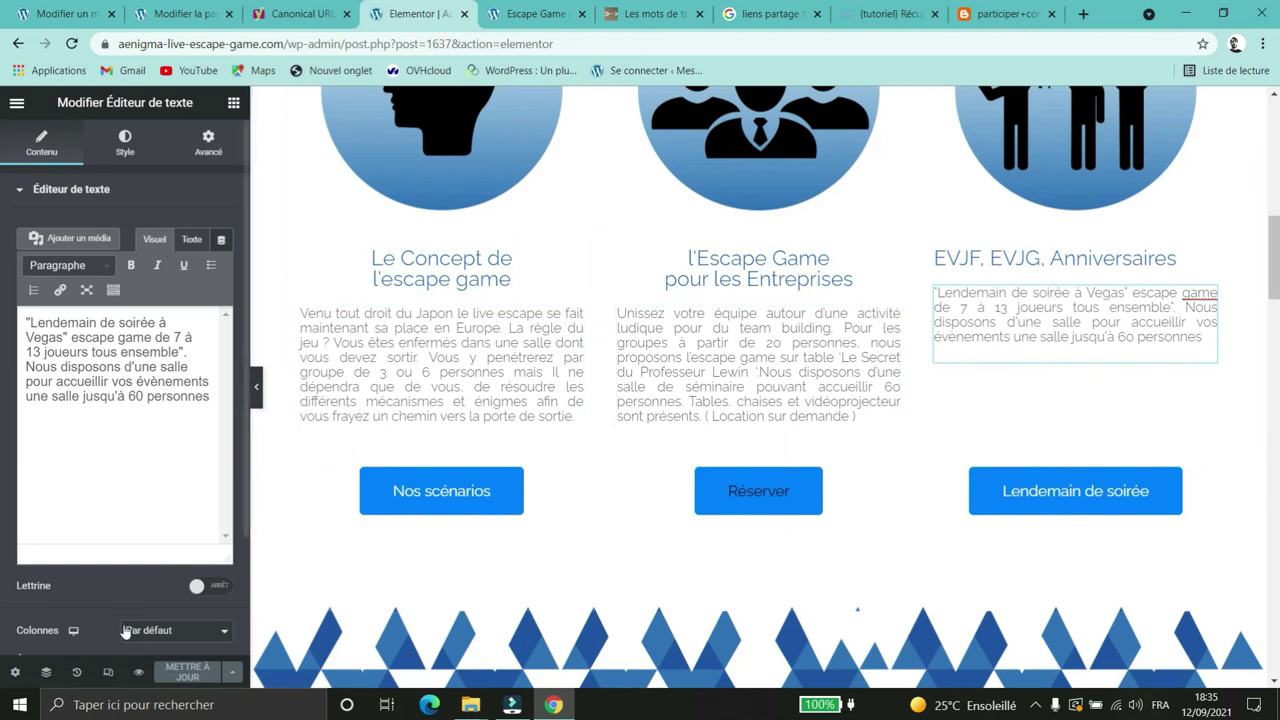
Step: Open the Yoast SEO settings in Elementor, examine the "Analyse de la lisibilité" results and collapse that section
left_click(17, 104)
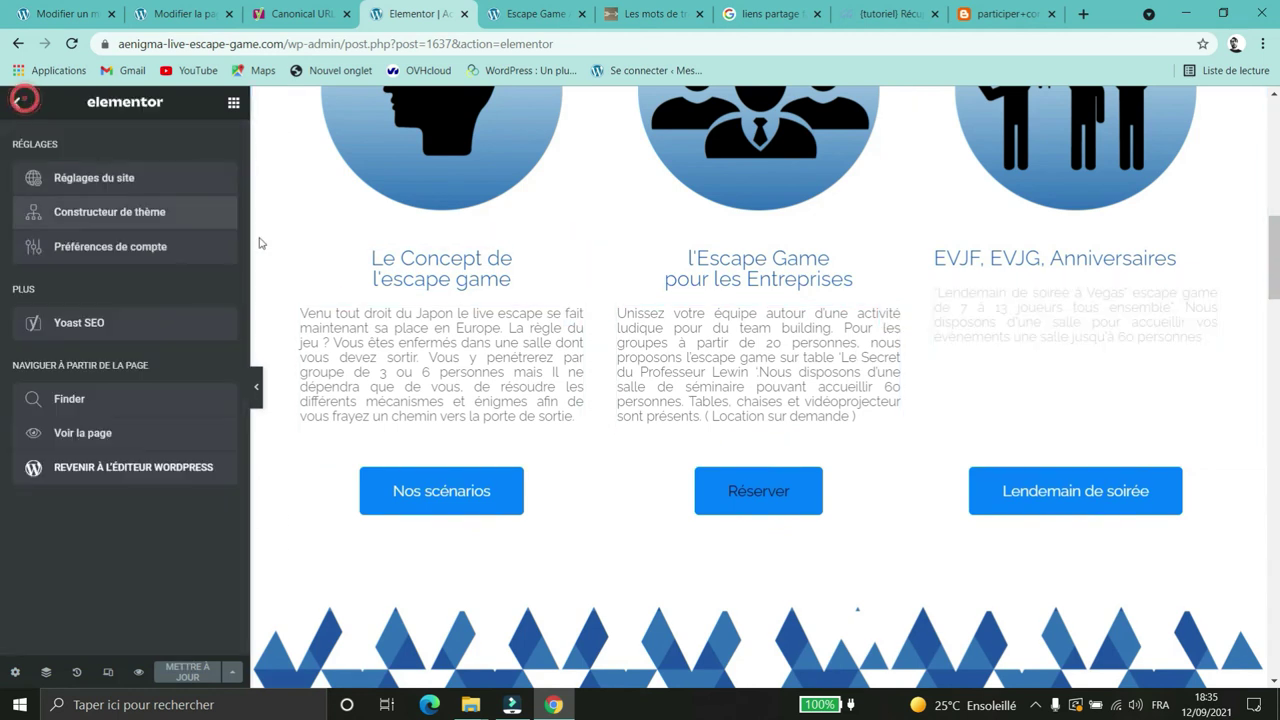
left_click(90, 325)
left_click(194, 320)
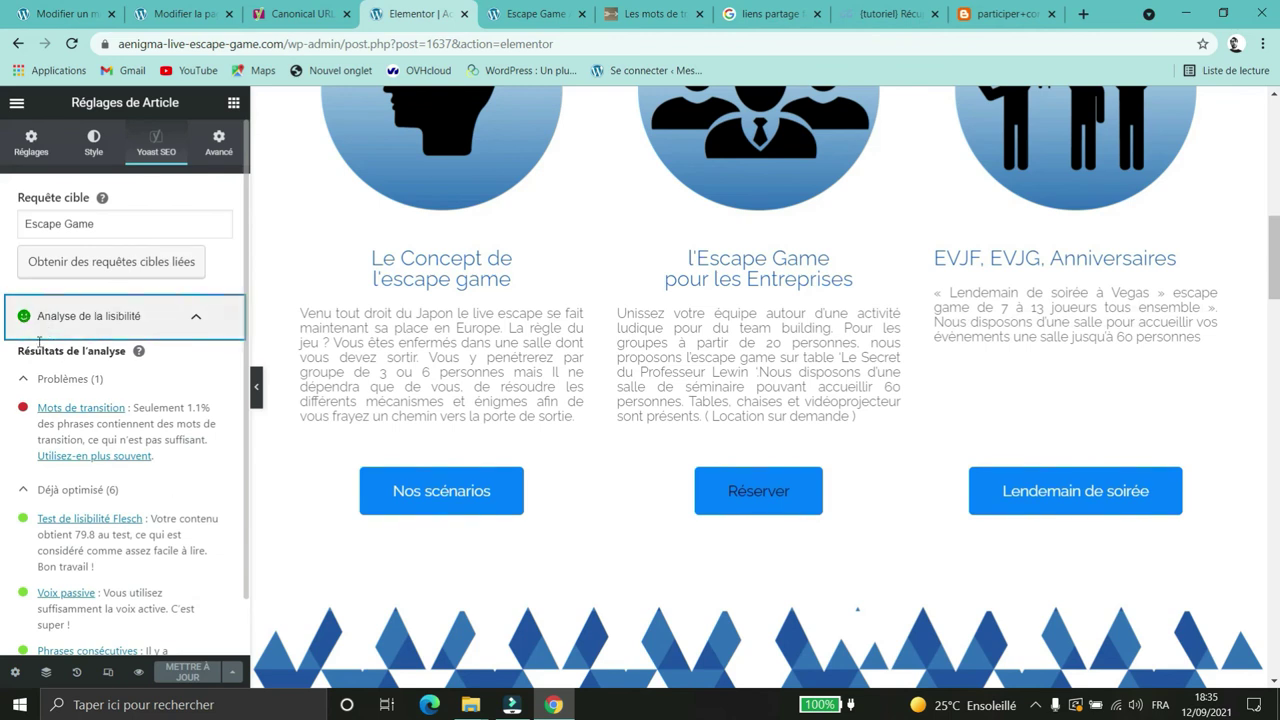
scroll(50, 487, "down", 2)
scroll(45, 485, "down", 2)
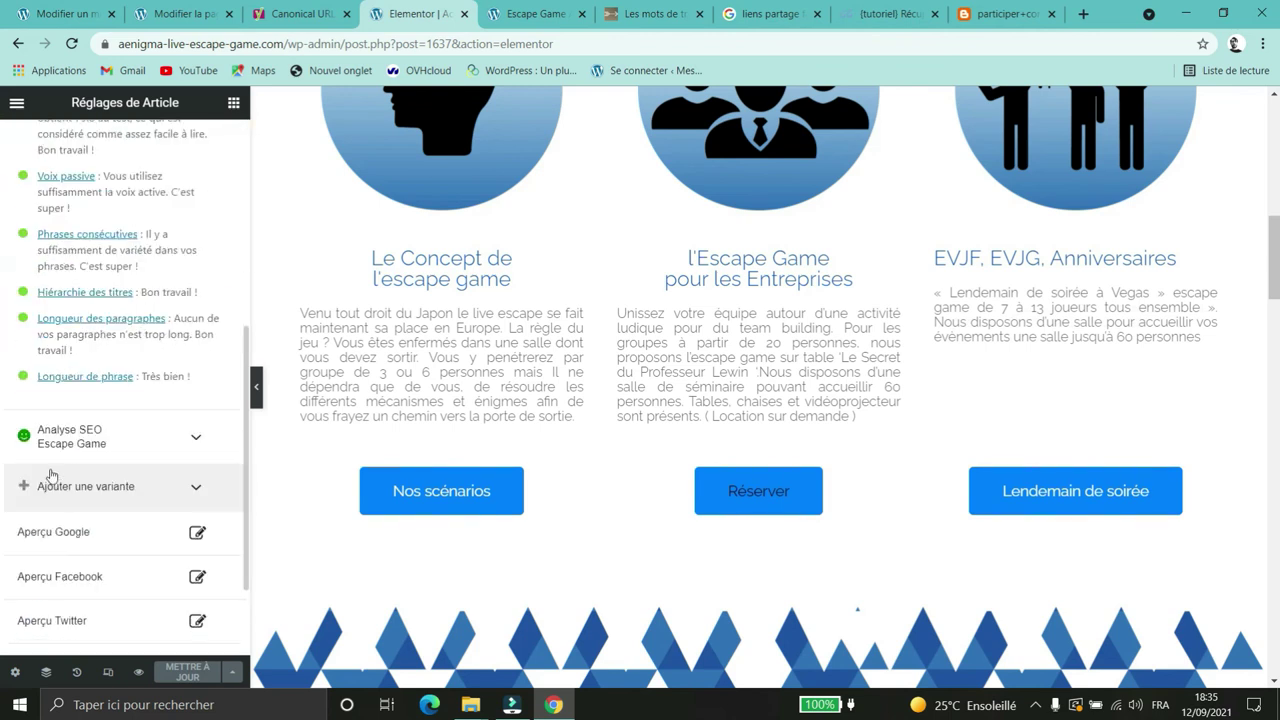
scroll(45, 485, "up", 4)
left_click(200, 326)
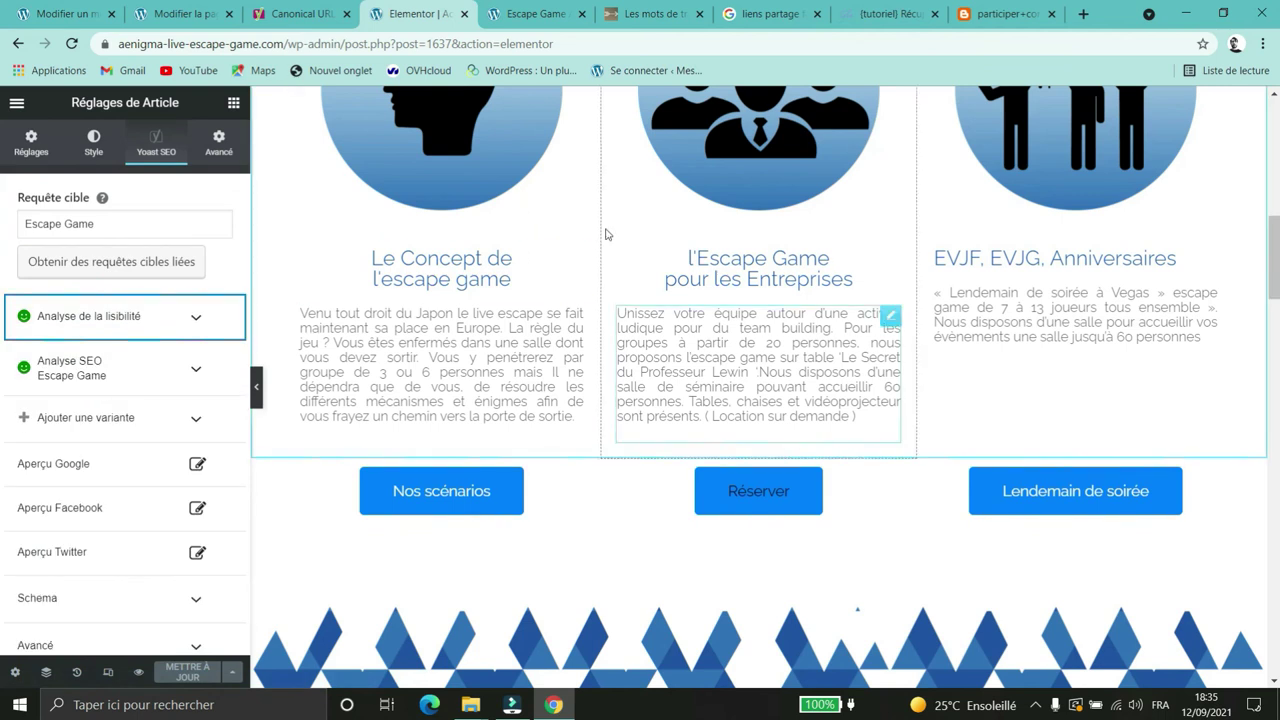
Step: Return to the WordPress page editor and point out the editable "Méta titre" and "Méta description" fields
left_click(180, 14)
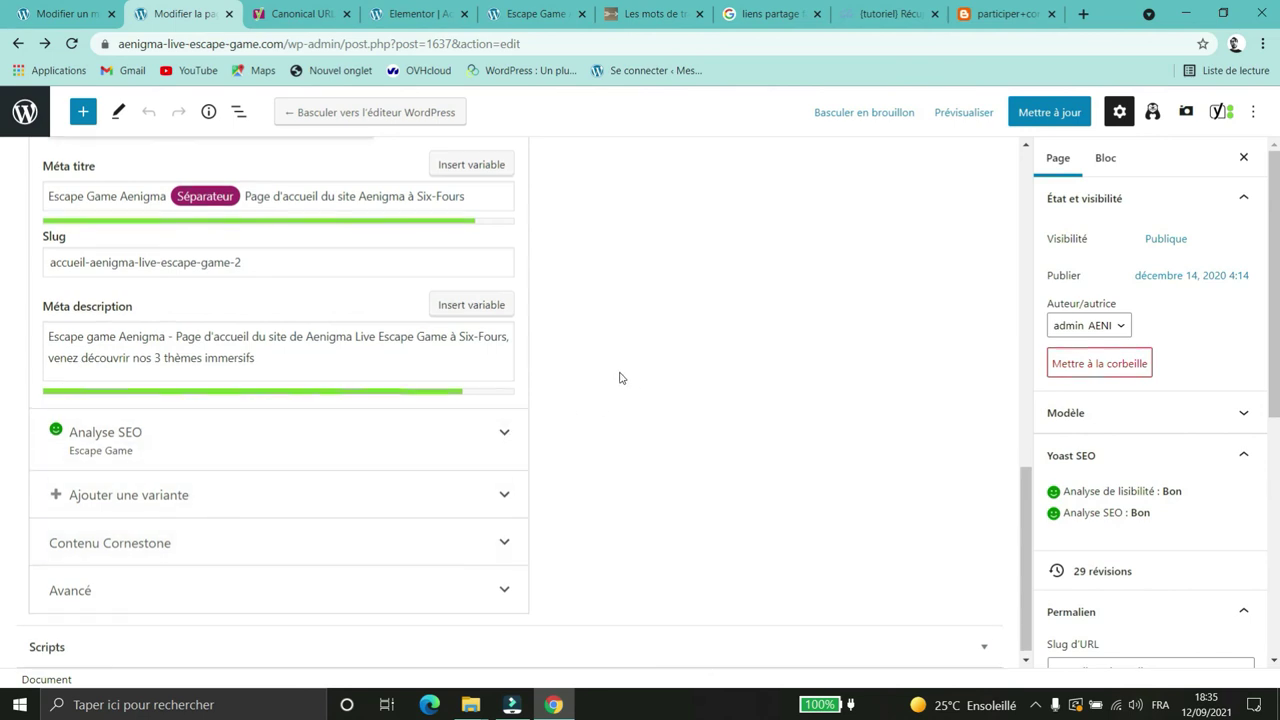
scroll(620, 380, "up", 2)
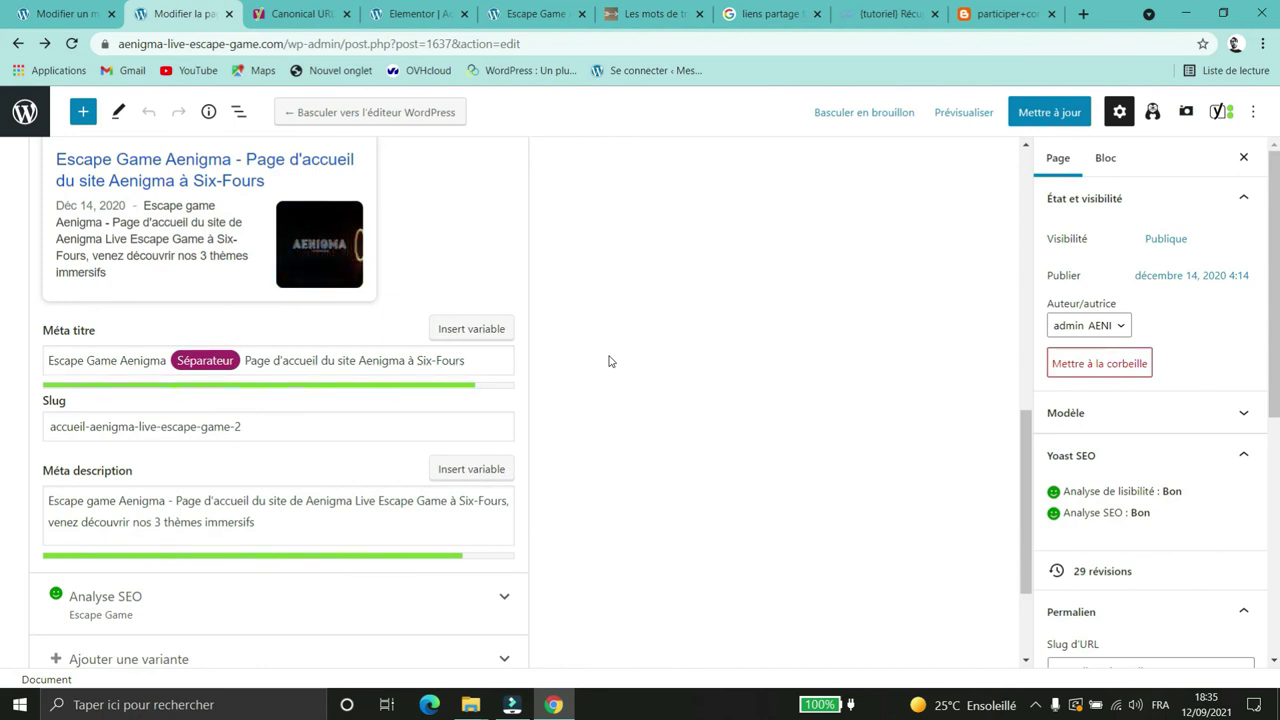
left_click(340, 362)
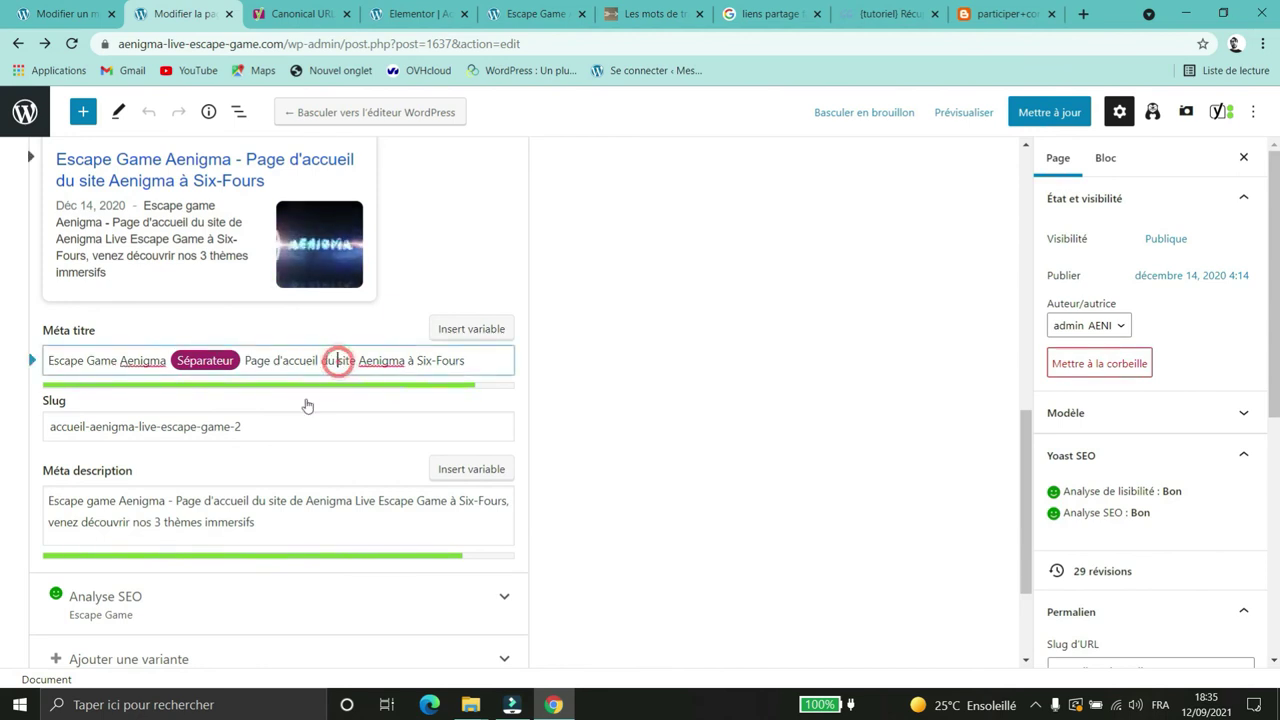
left_click(224, 500)
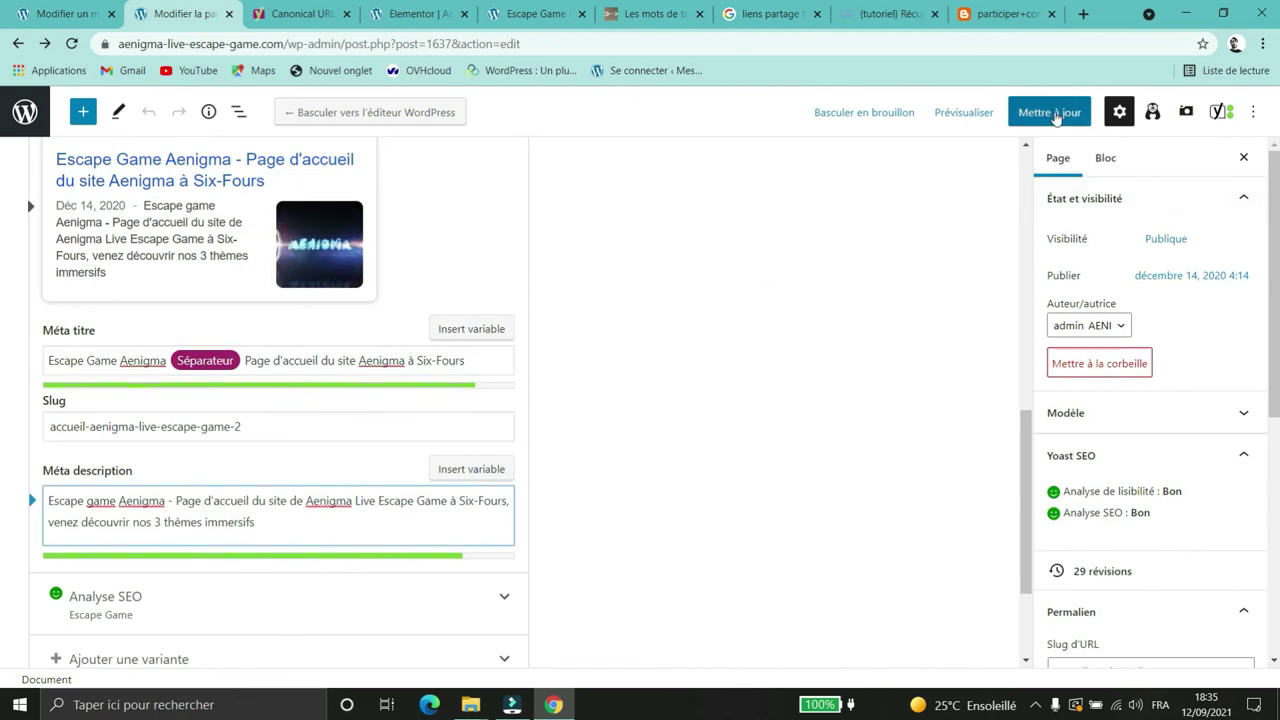
Step: Expand "Analyse SEO" for the page and examine its problems, improvements and optimised items, glancing back at the Elementor version for comparison
scroll(177, 374, "down", 3)
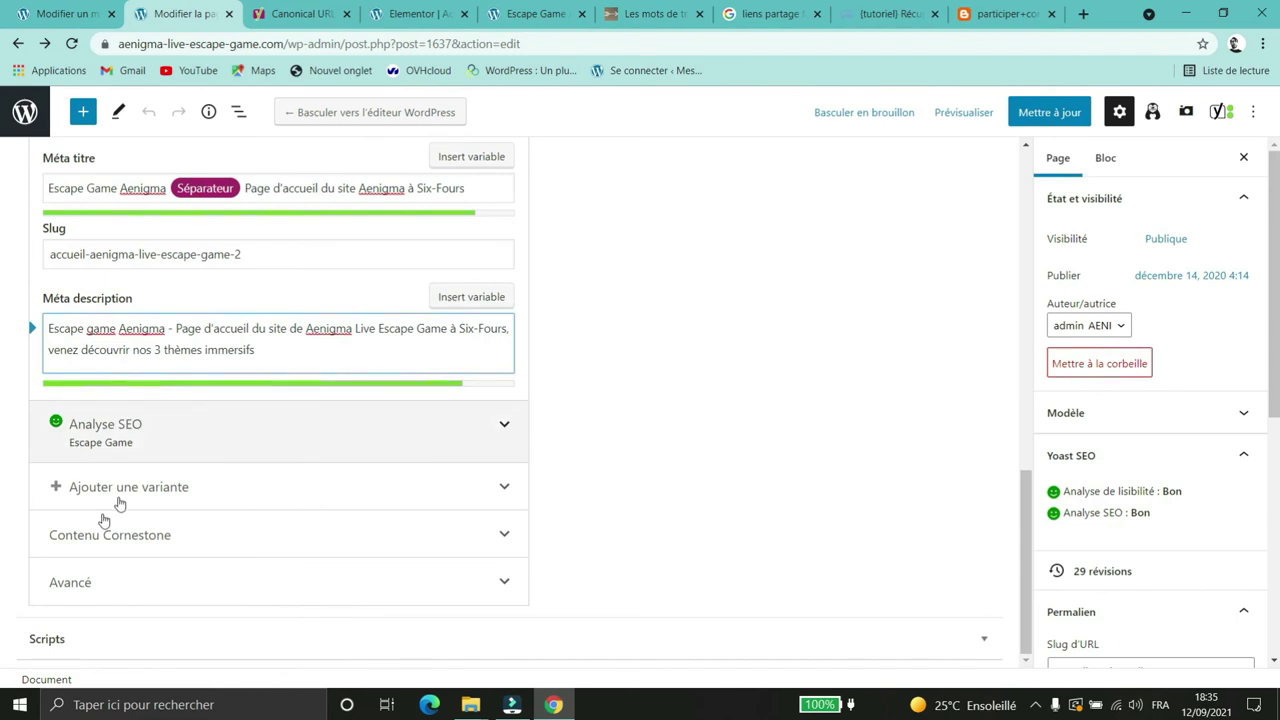
left_click(169, 433)
scroll(115, 445, "down", 10)
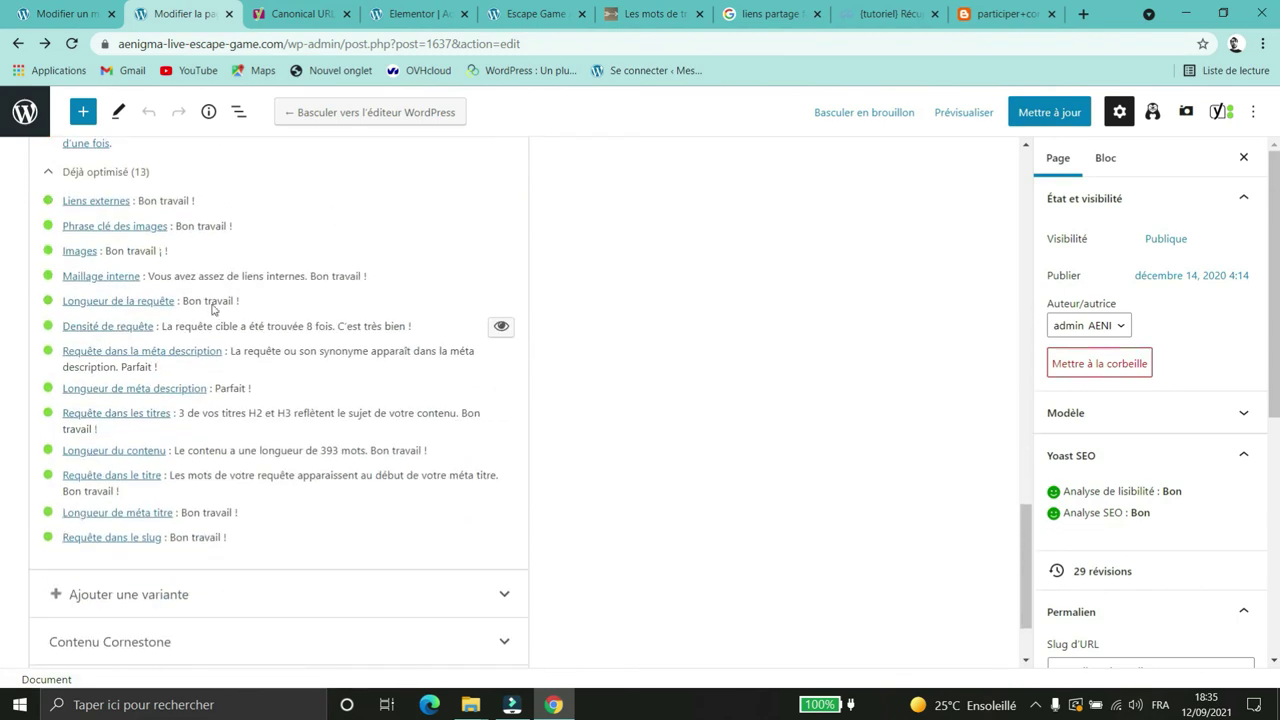
left_click(415, 14)
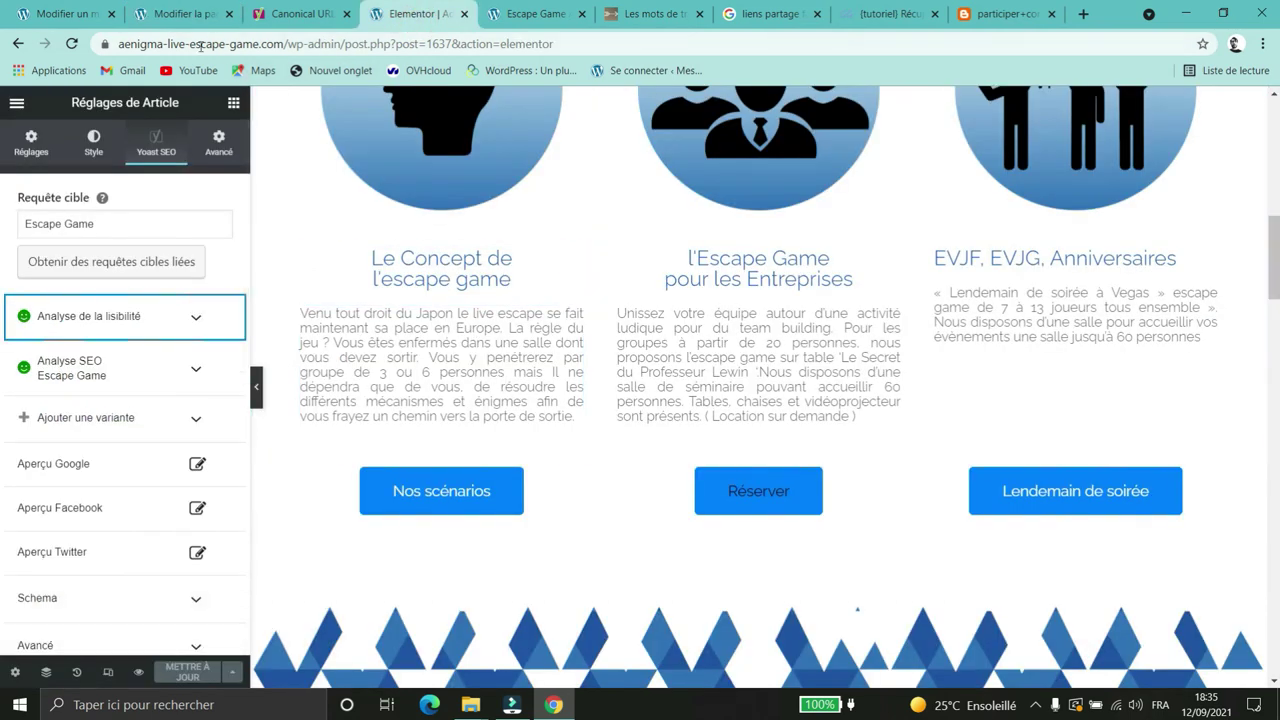
left_click(180, 14)
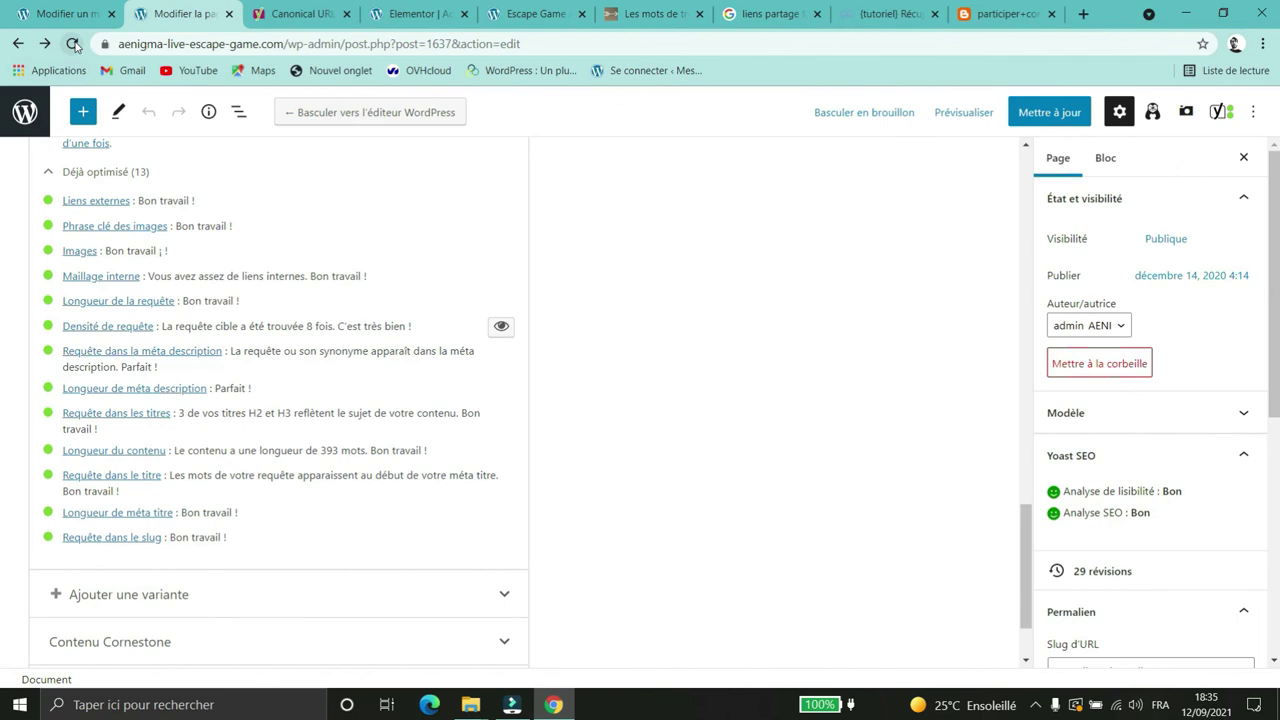
scroll(326, 327, "up", 10)
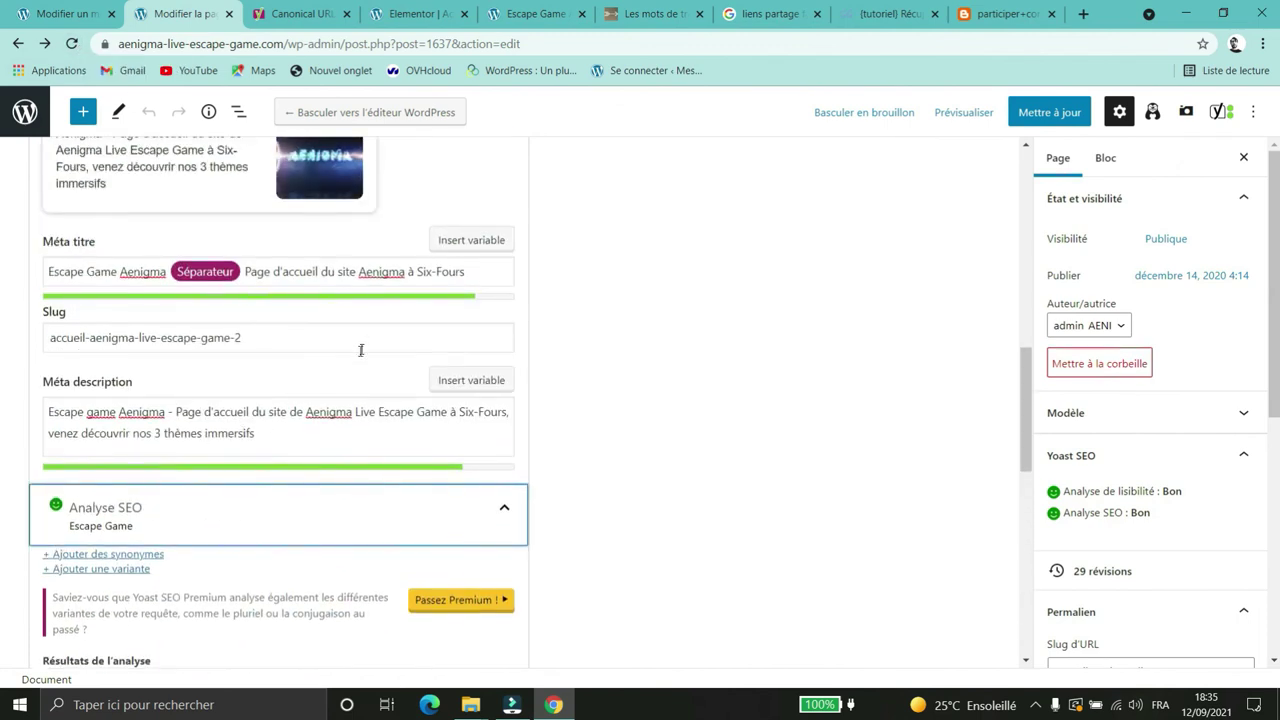
scroll(403, 337, "down", 5)
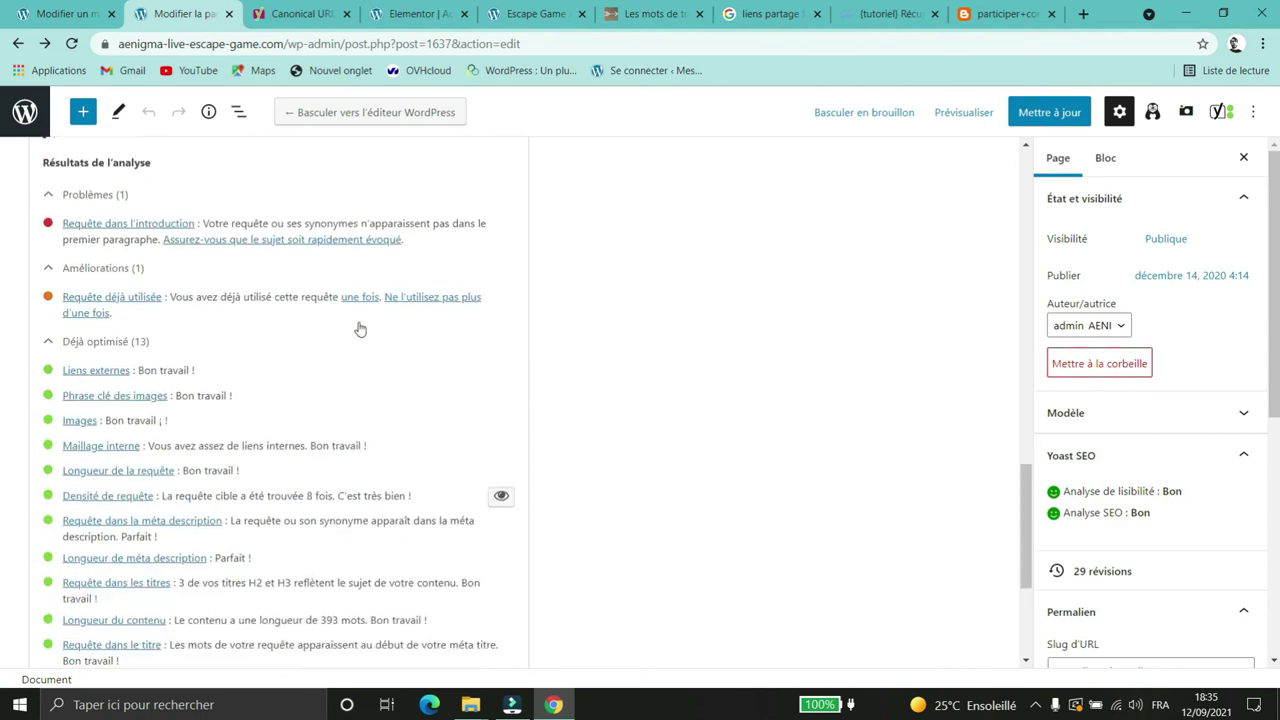
Step: Switch to the published Aenigma home page to view it as visitors see it
left_click(537, 13)
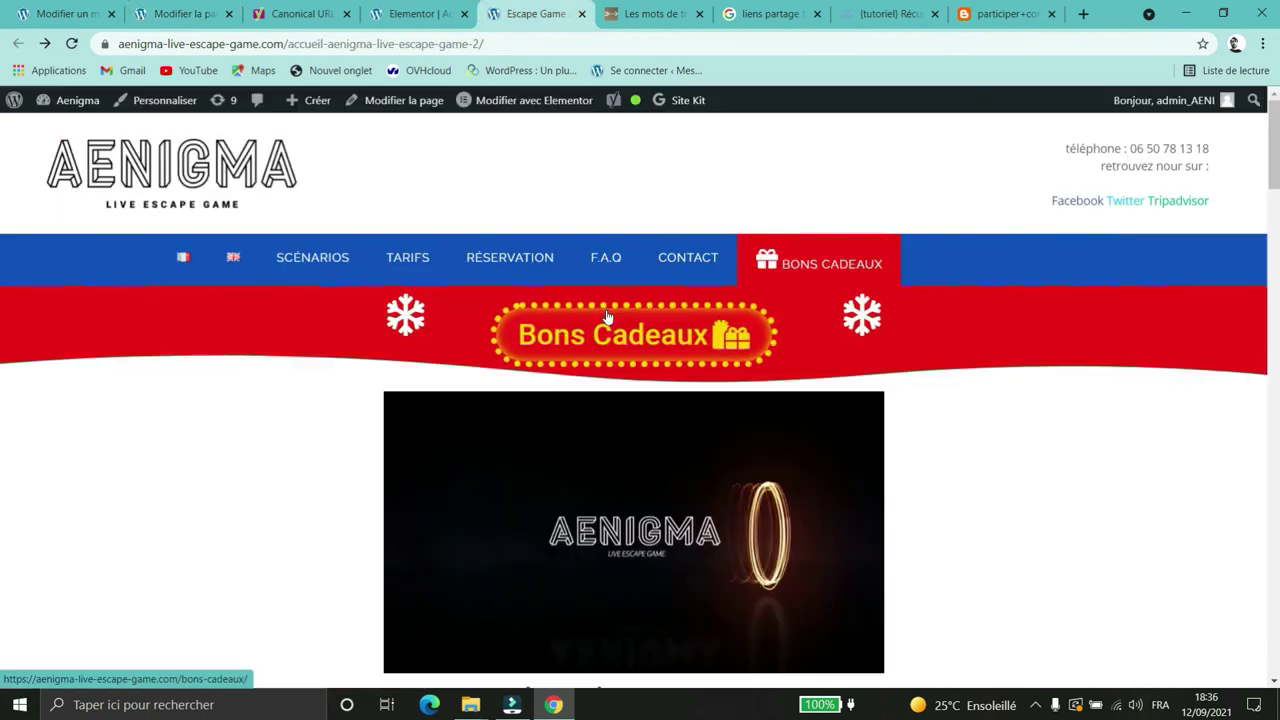